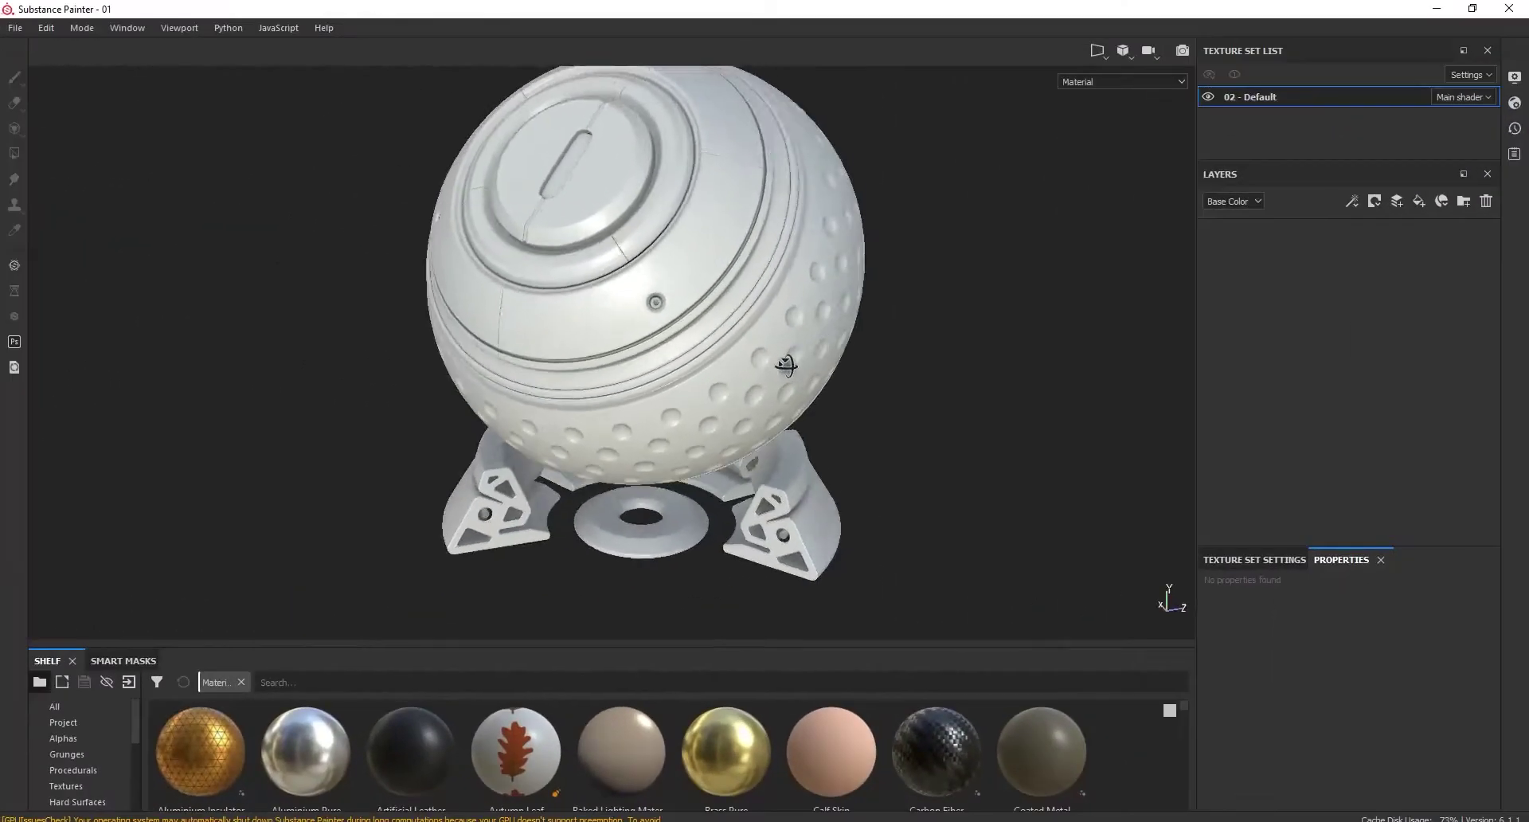
Add a new empty fill layer, Fill layer 1, to the grey sphere's layer stack
mouse_move(541, 287)
alt+mouse_down()
mouse_move(586, 253)
mouse_move(881, 444)
mouse_move(806, 311)
alt+mouse_up()
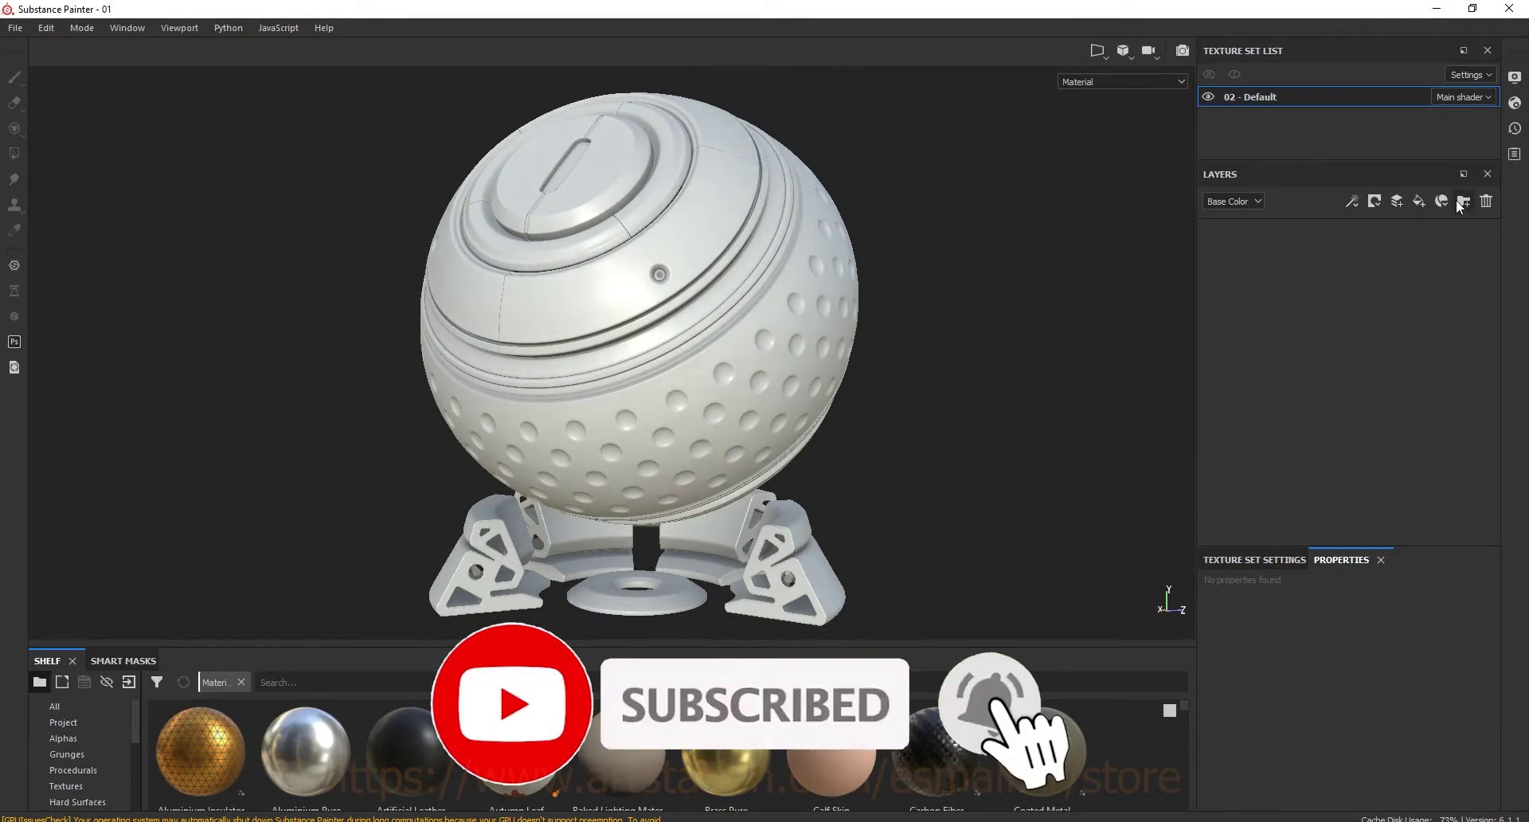
click(1418, 200)
Apply the Kitchen Decorative wood texture from the Textures shelf as Fill layer 1's base colour
drag(1435, 548, 1435, 362)
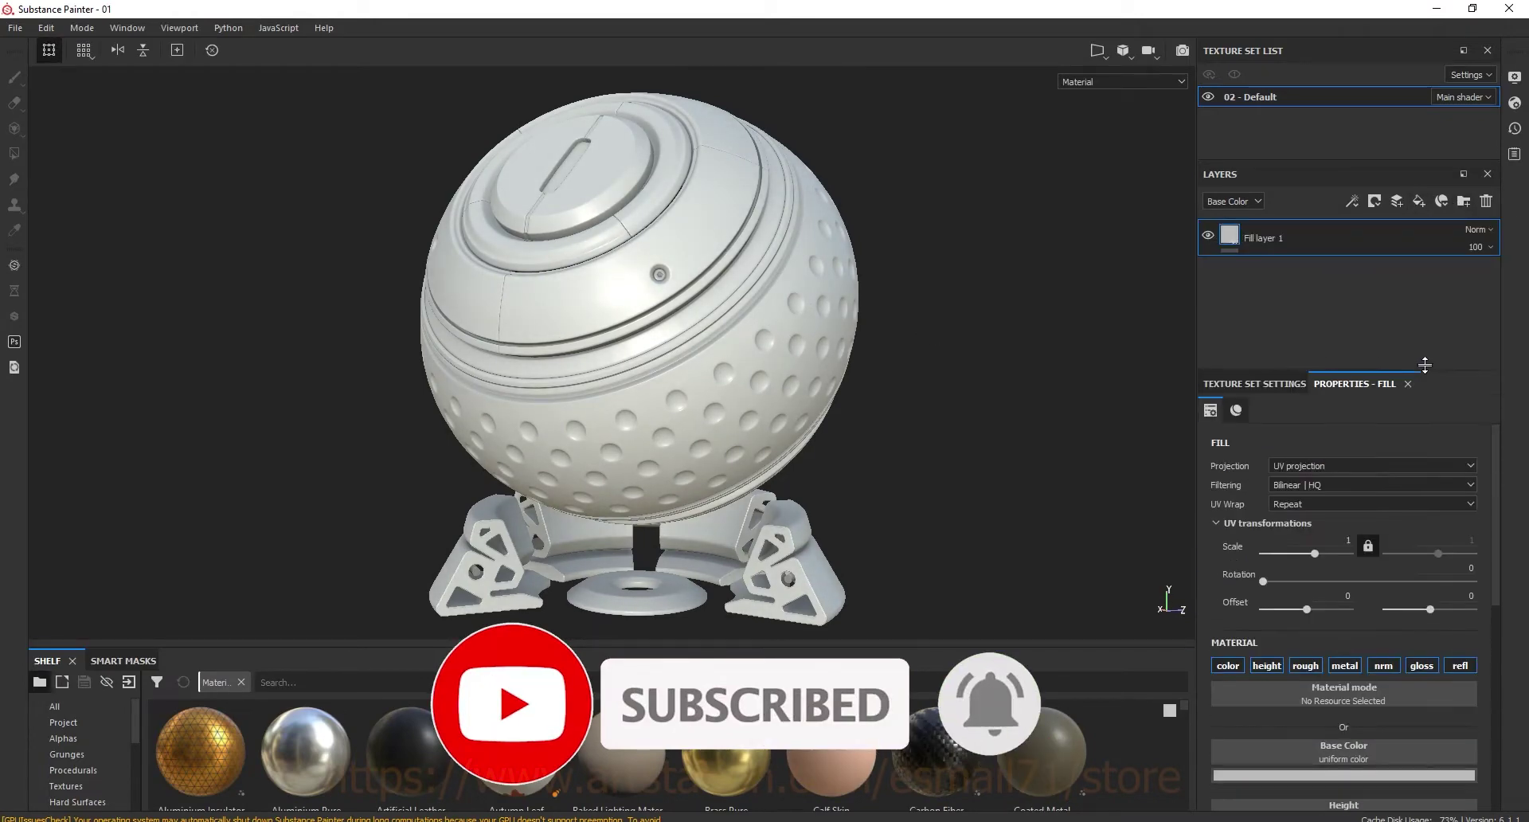
drag(830, 646, 831, 529)
click(66, 669)
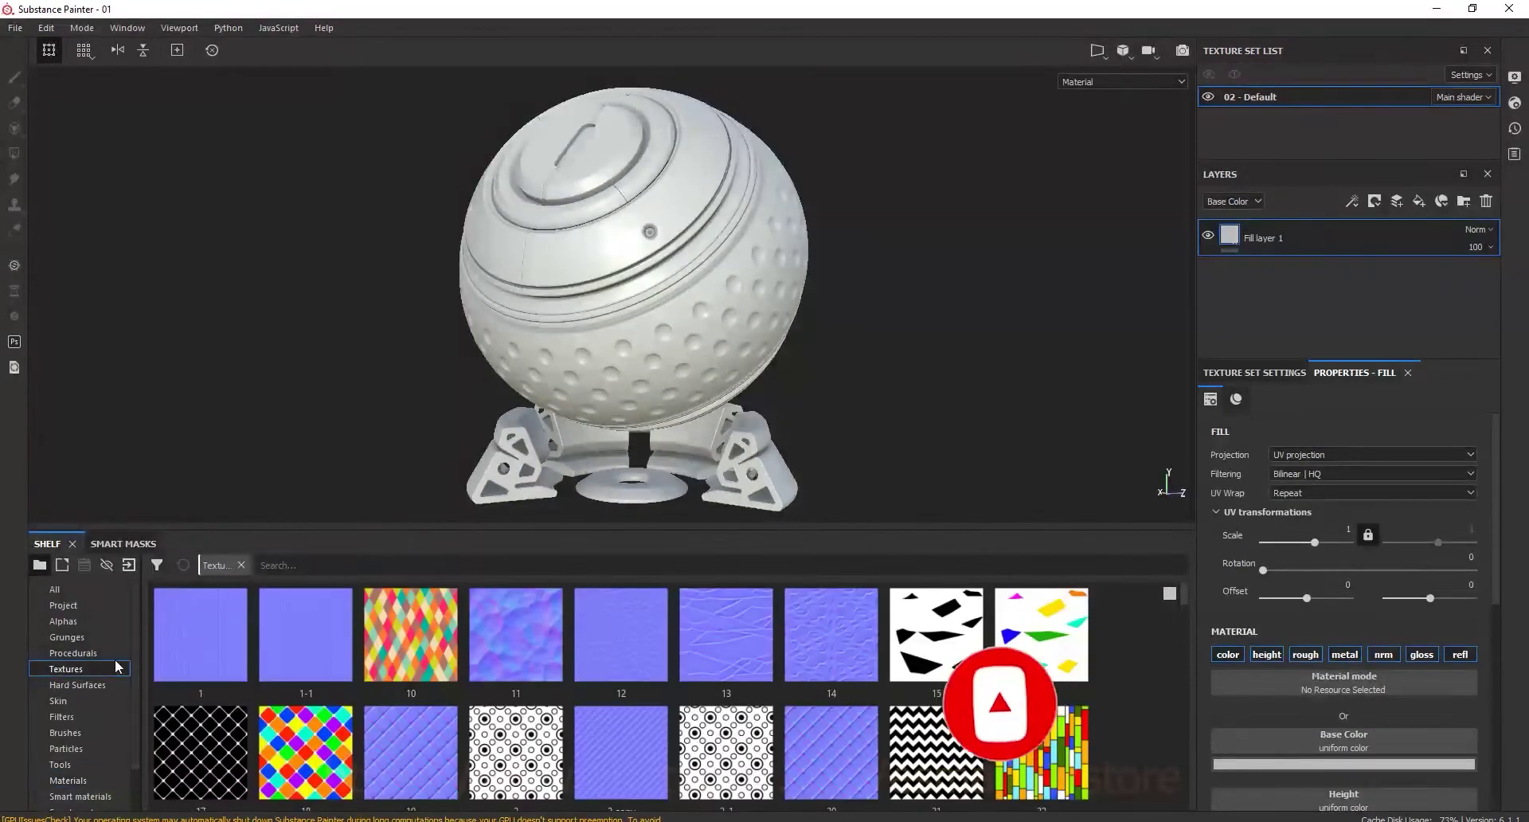
scroll(1179, 615, down, 5)
scroll(1169, 672, down, 2)
scroll(1169, 673, down, 3)
drag(298, 670, 1354, 740)
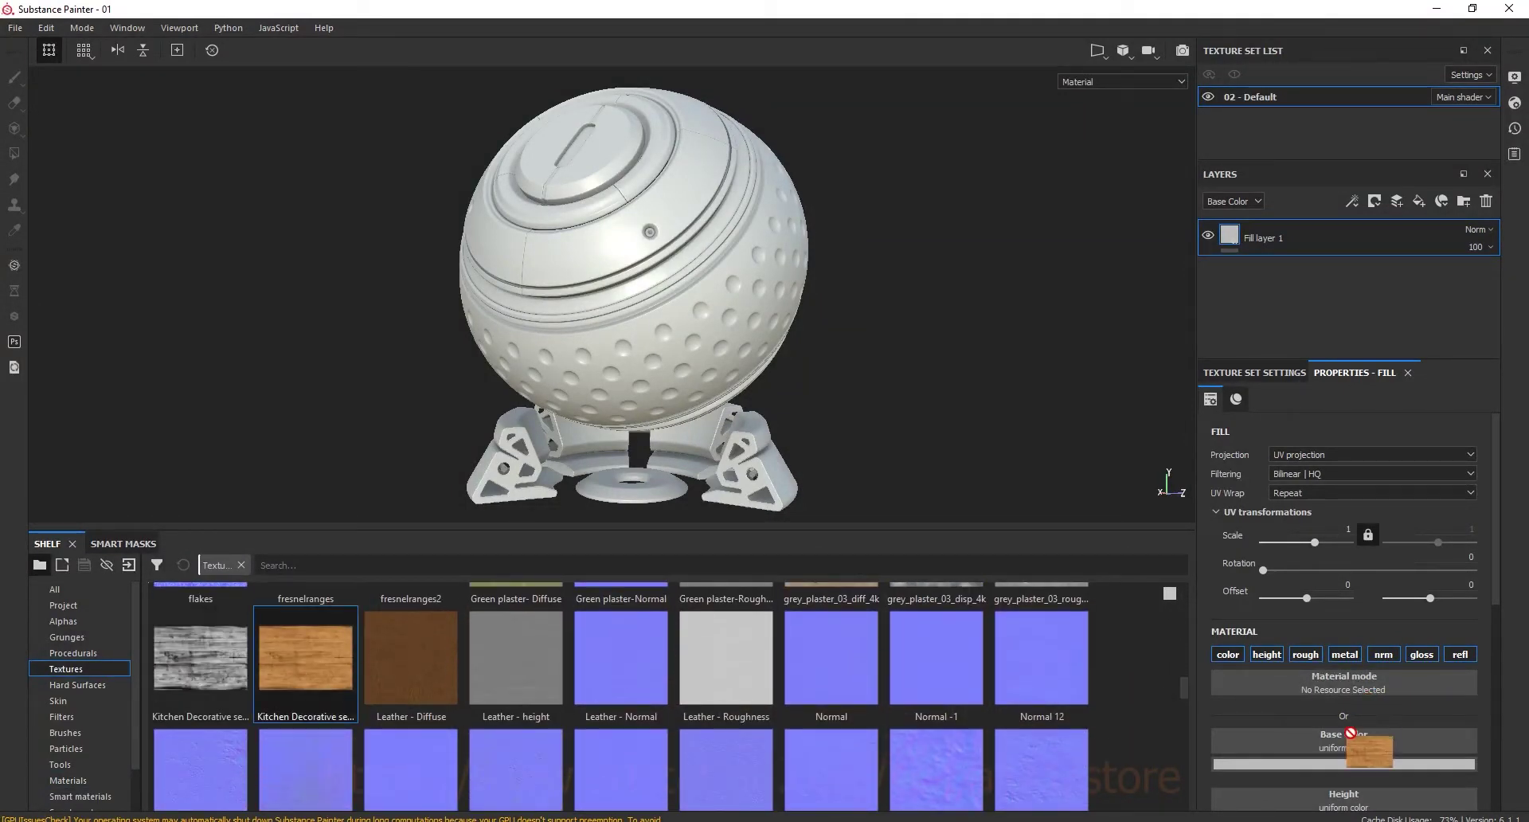
drag(724, 529, 724, 745)
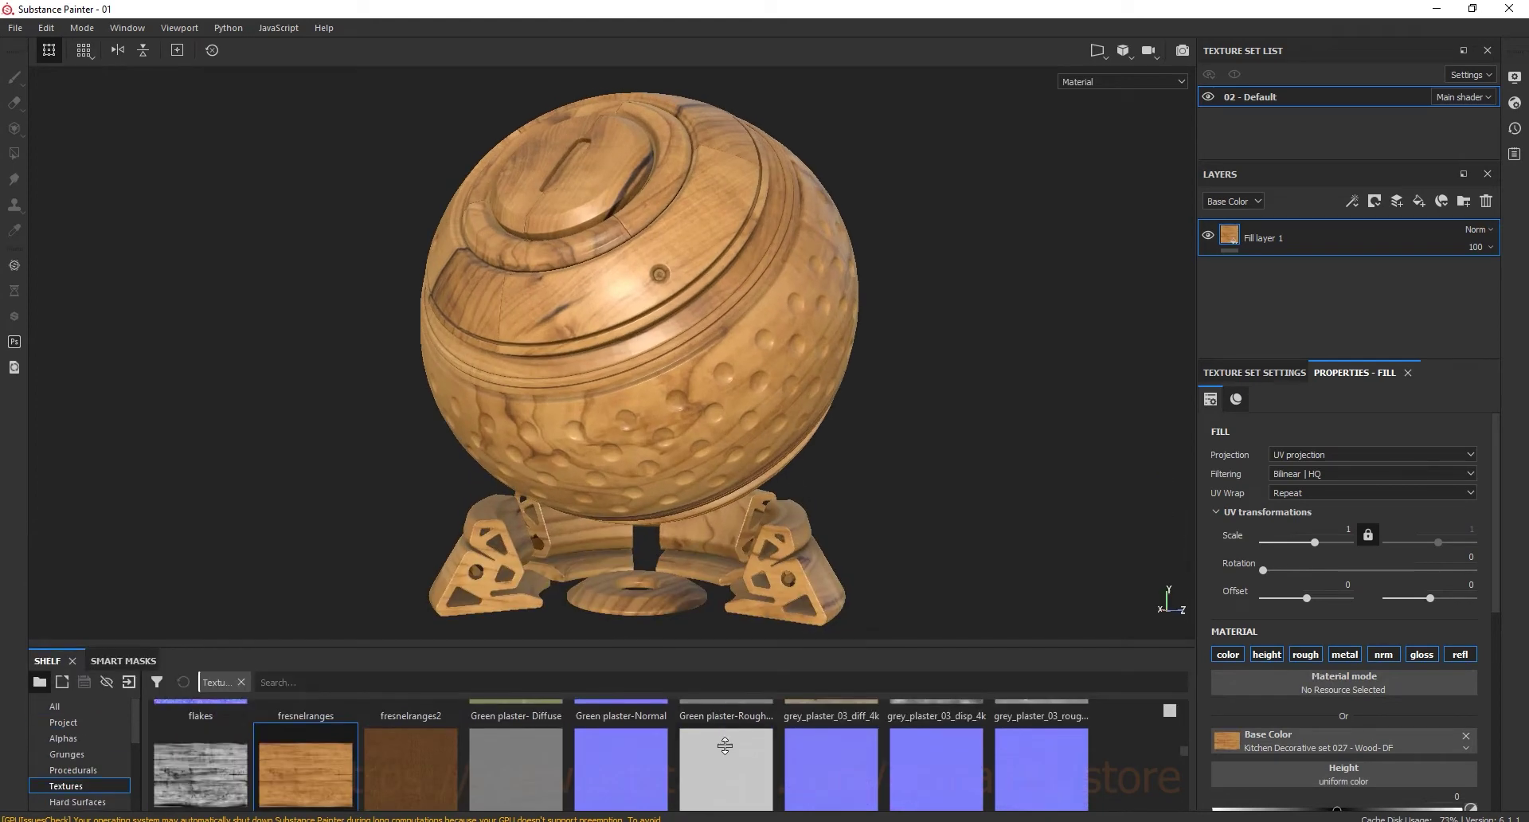
alt+drag(678, 354, 685, 231)
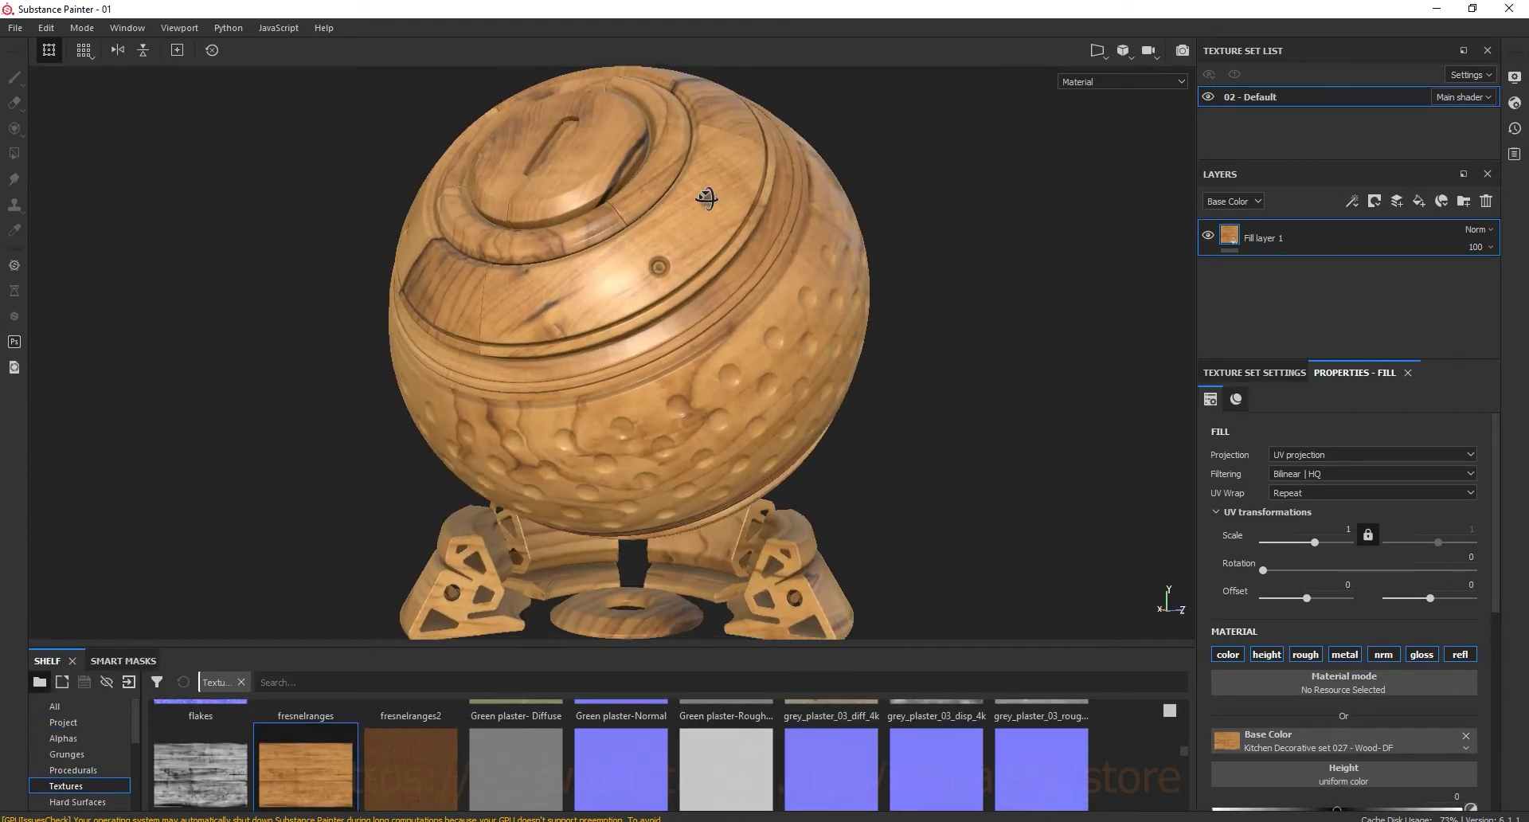
Tile the wood texture across the sphere at UV scale 4
click(1351, 527)
text(2)
key(Return)
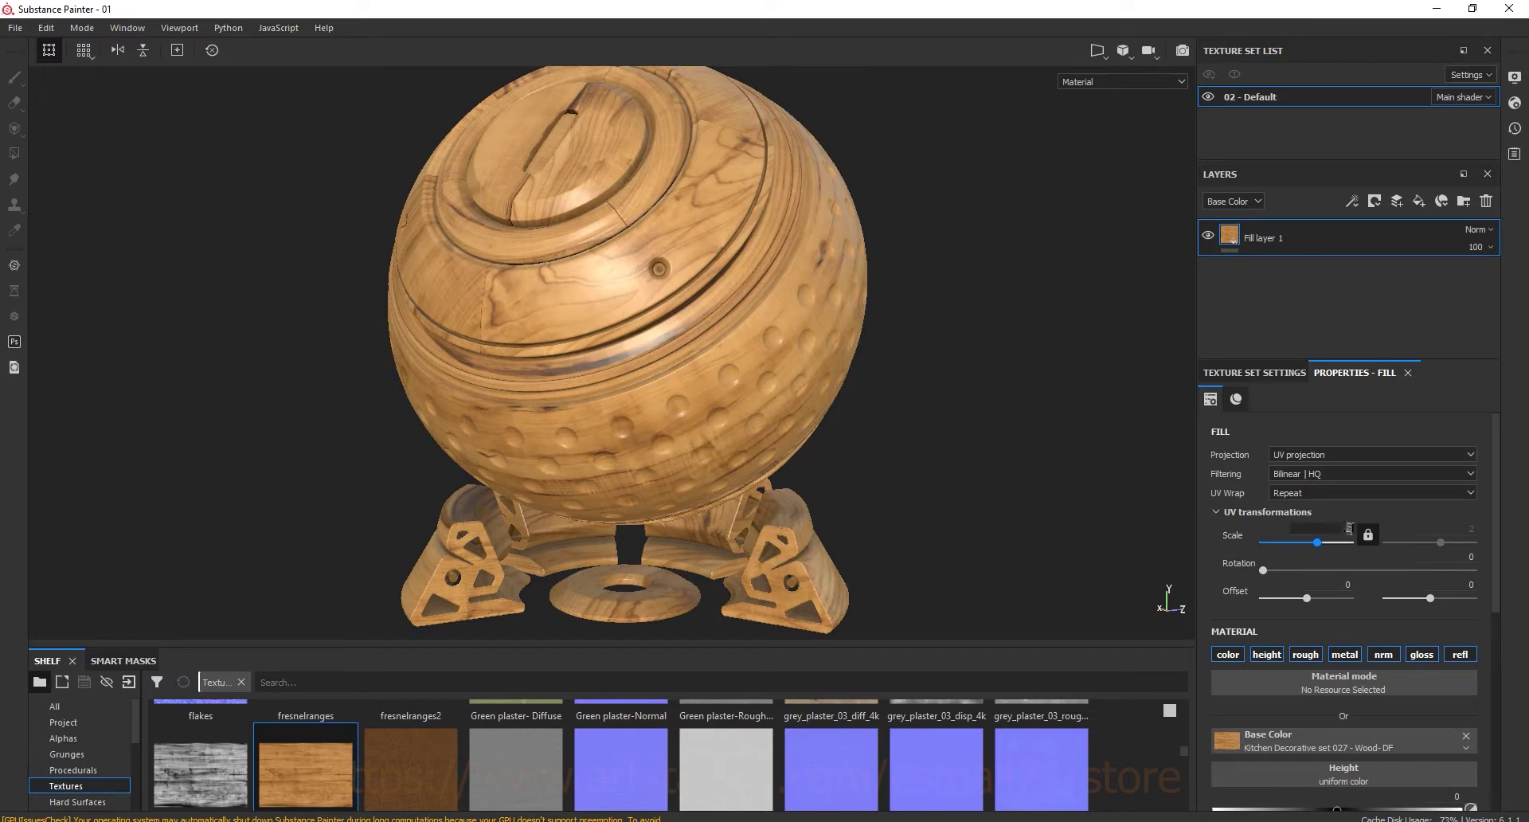
key(Return)
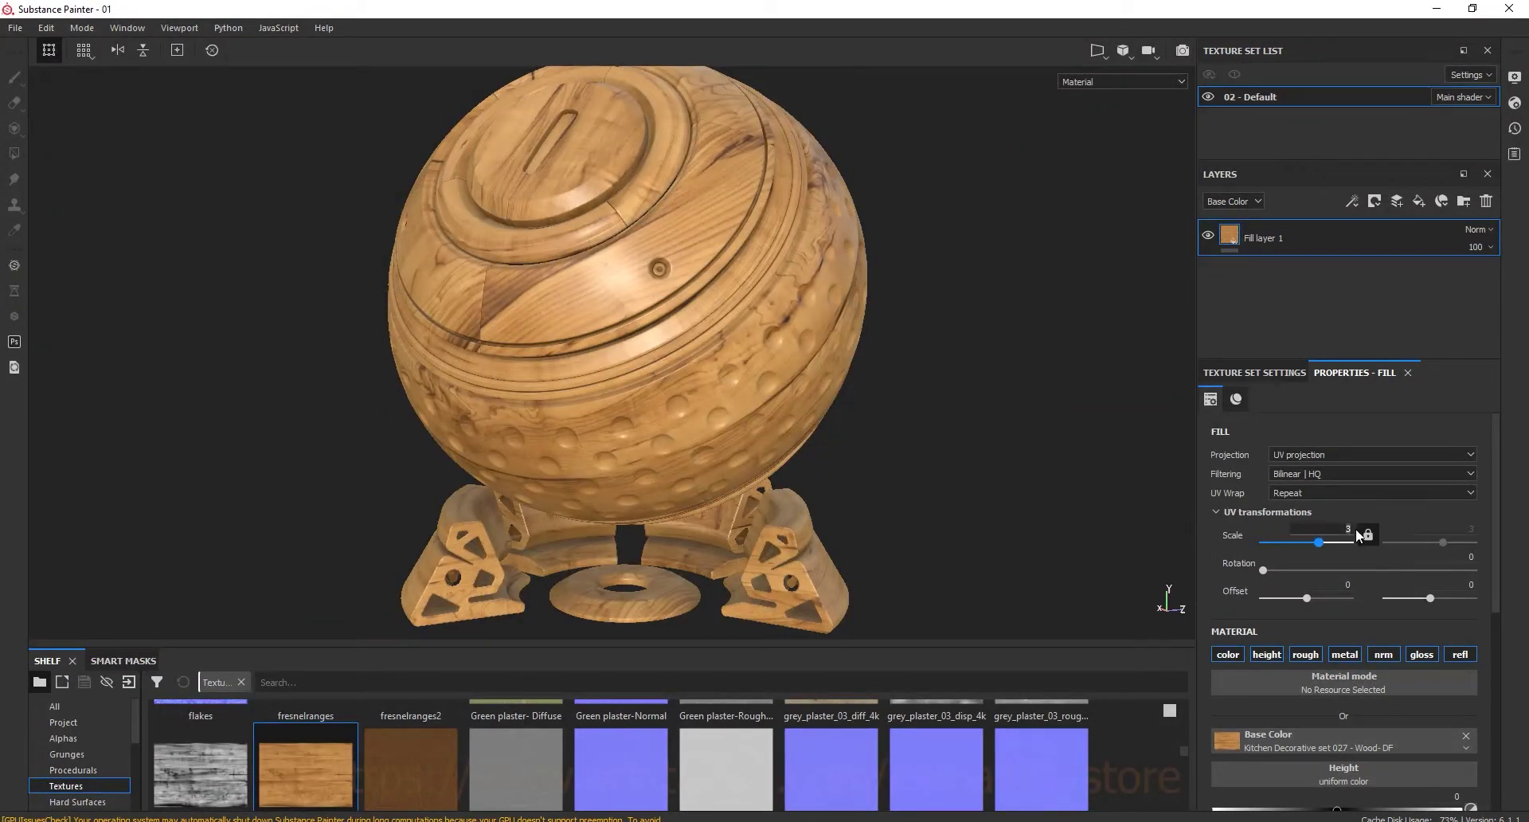
text(4)
key(Return)
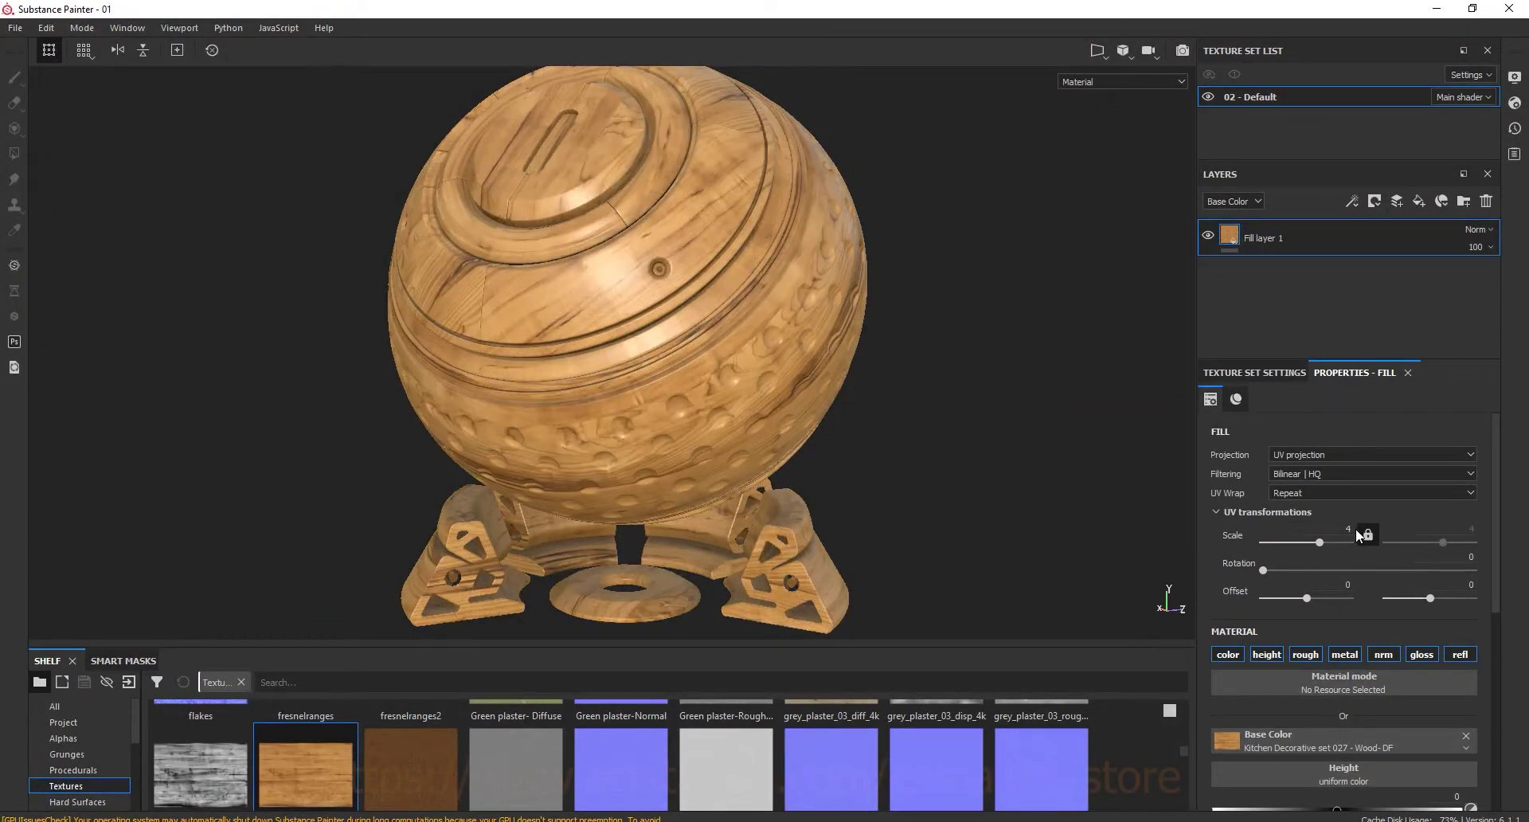
mouse_move(598, 329)
alt+mouse_down()
mouse_move(890, 330)
mouse_move(557, 330)
mouse_move(587, 324)
alt+mouse_up()
Remove the Reflection and Glossiness channels in Texture Set Settings
scroll(1499, 610, down, 3)
scroll(1354, 517, up, 3)
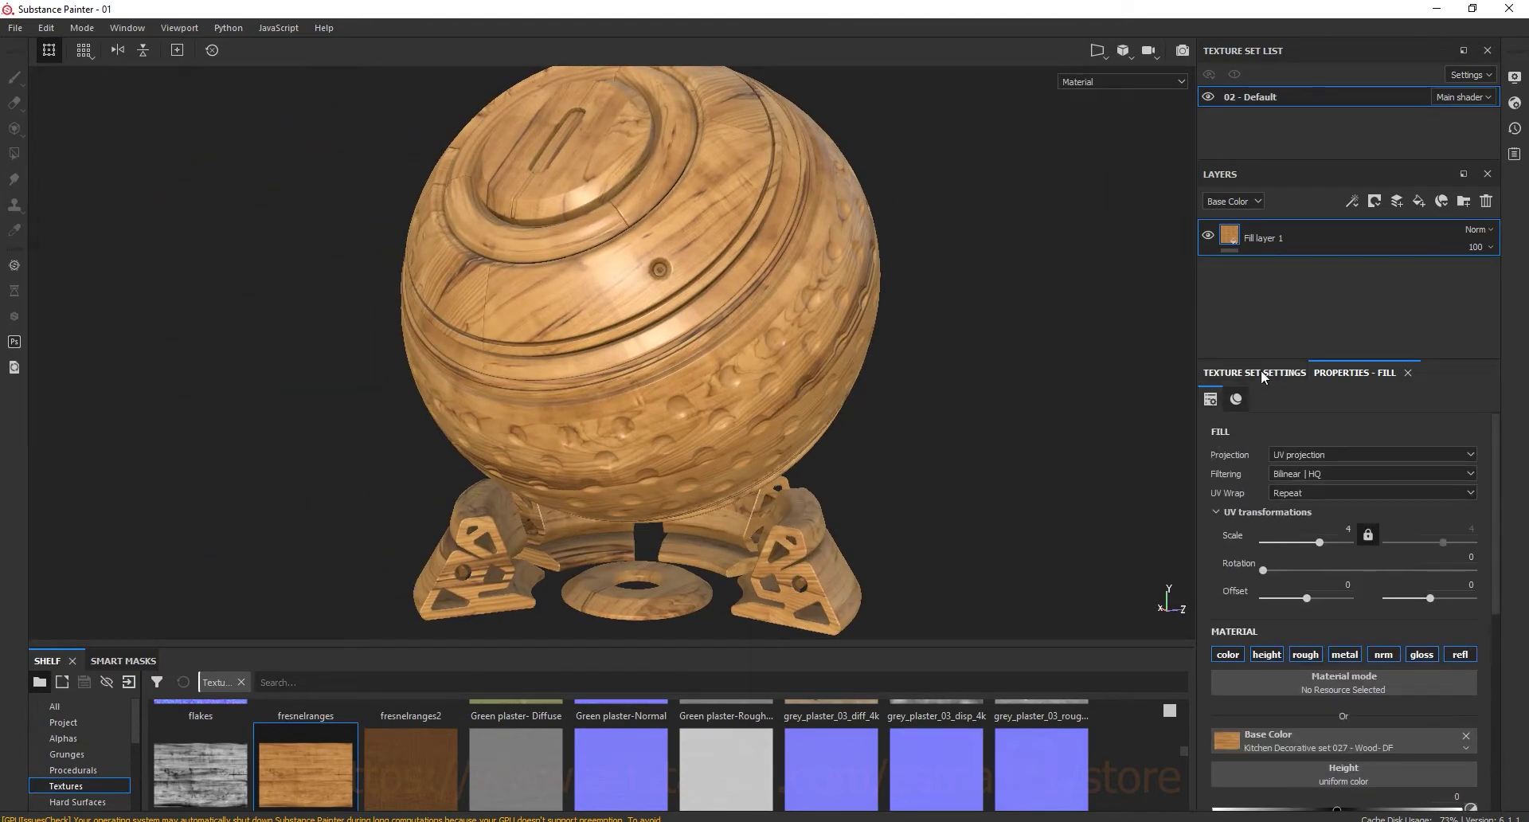
click(1255, 372)
scroll(1433, 597, down, 5)
click(1465, 618)
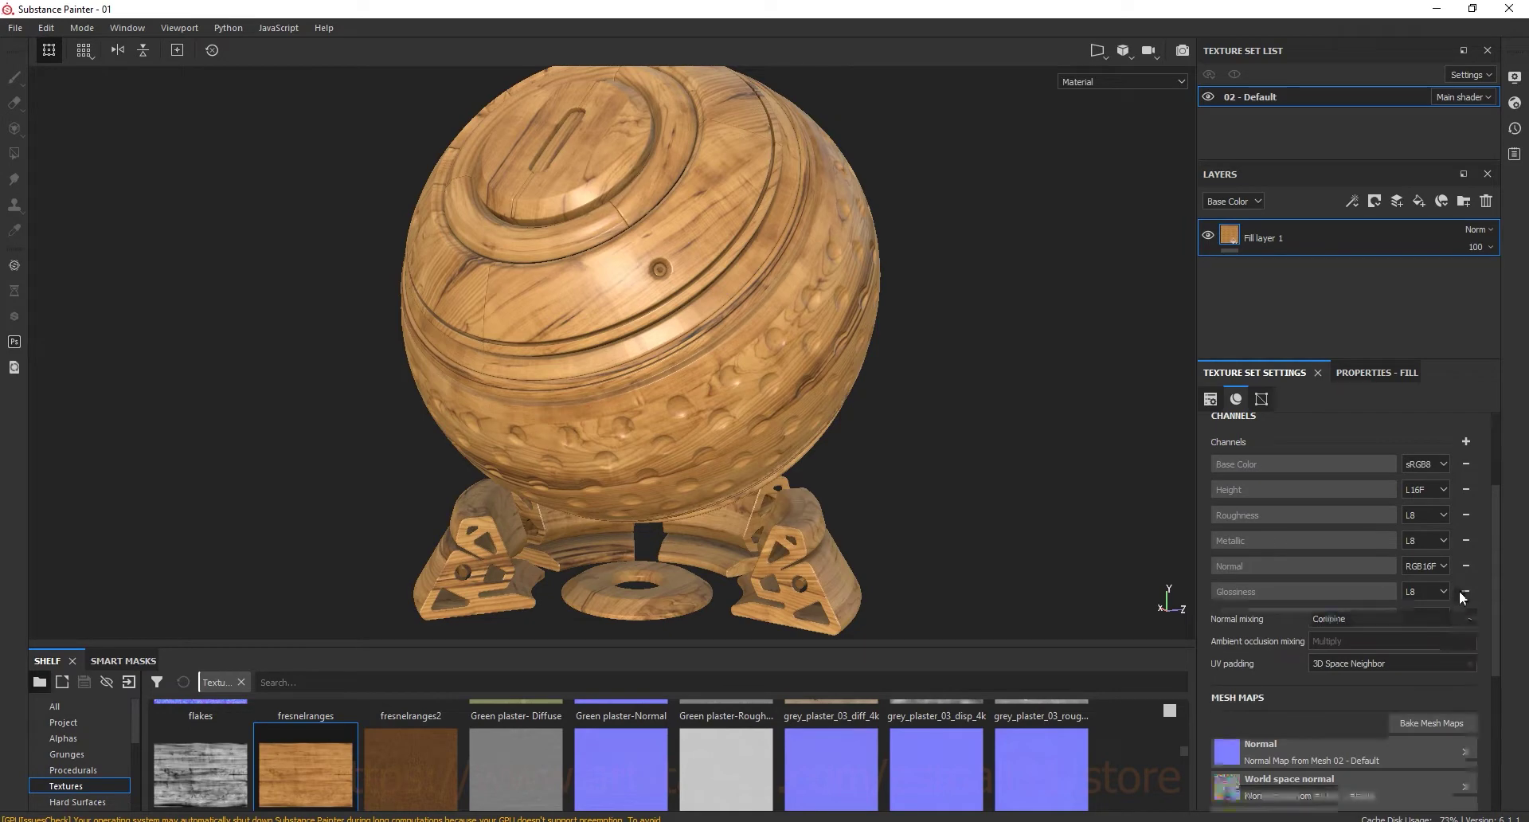
click(1465, 591)
drag(1494, 540, 1504, 451)
Turn off the wood fill's height channel and set its roughness to 0.2716
click(1365, 372)
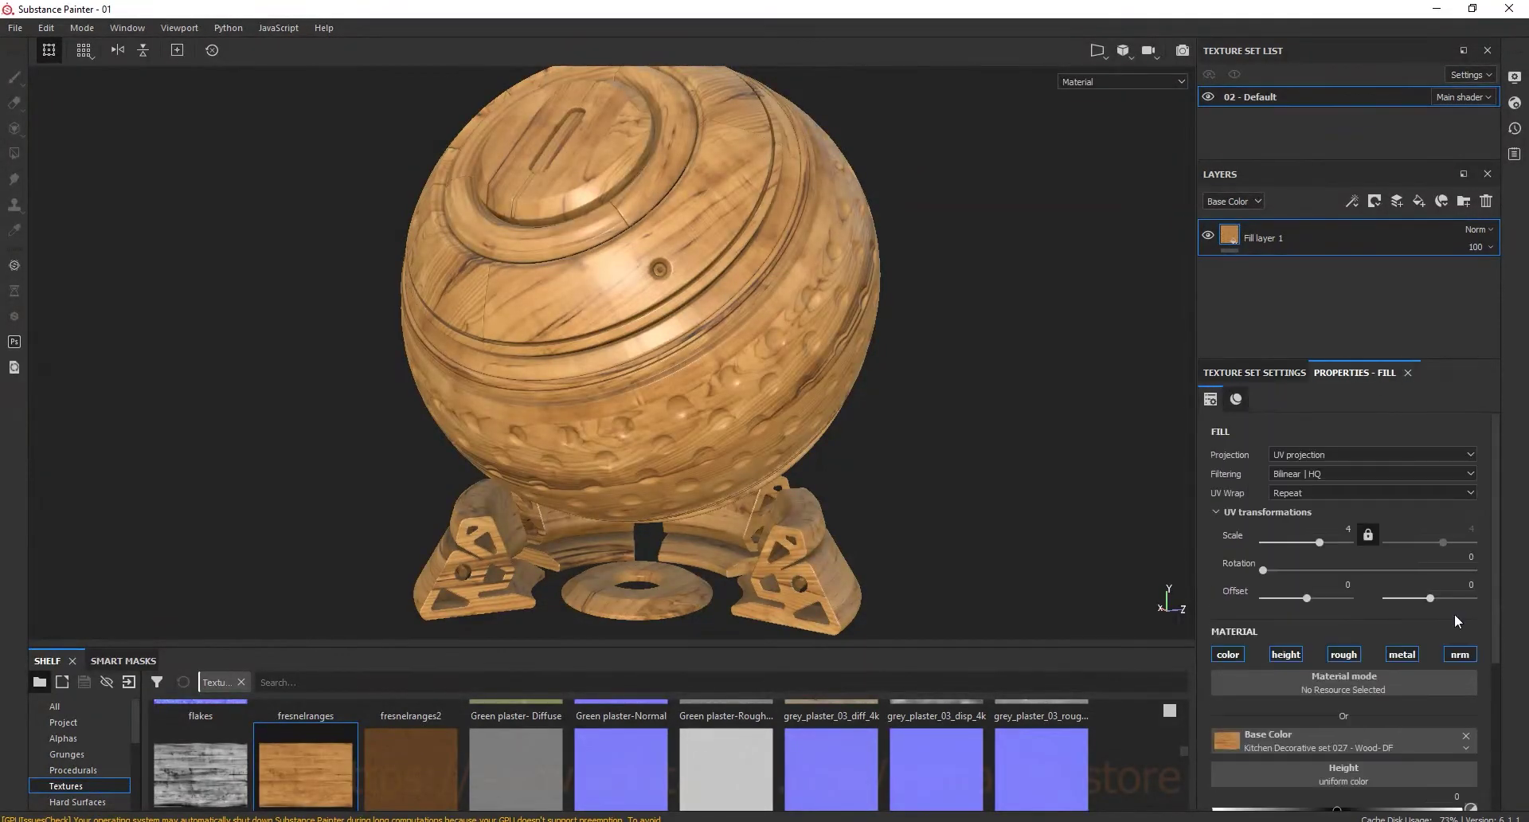
scroll(1494, 664, down, 2)
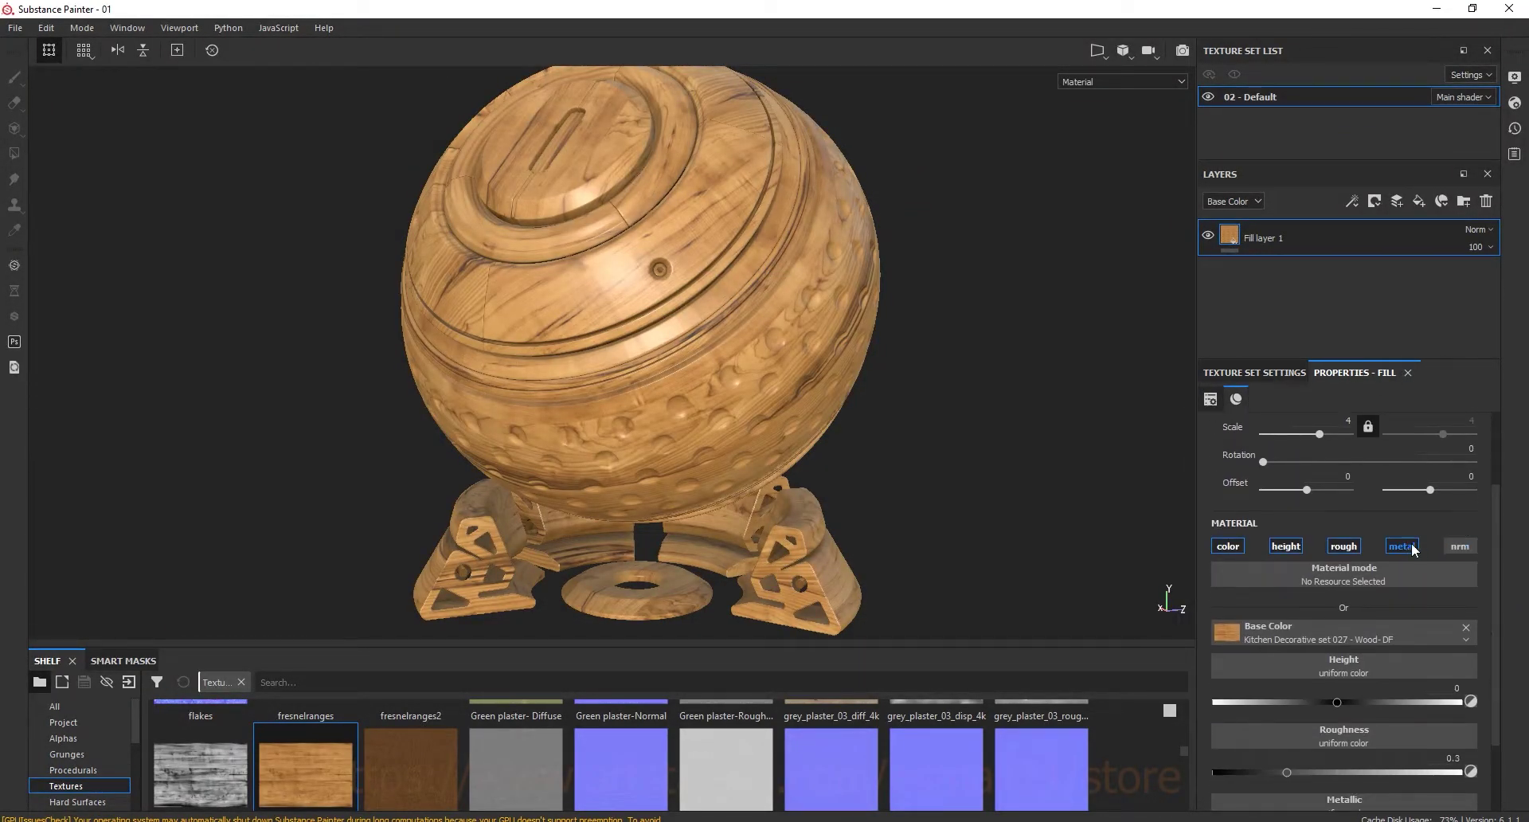
click(1277, 548)
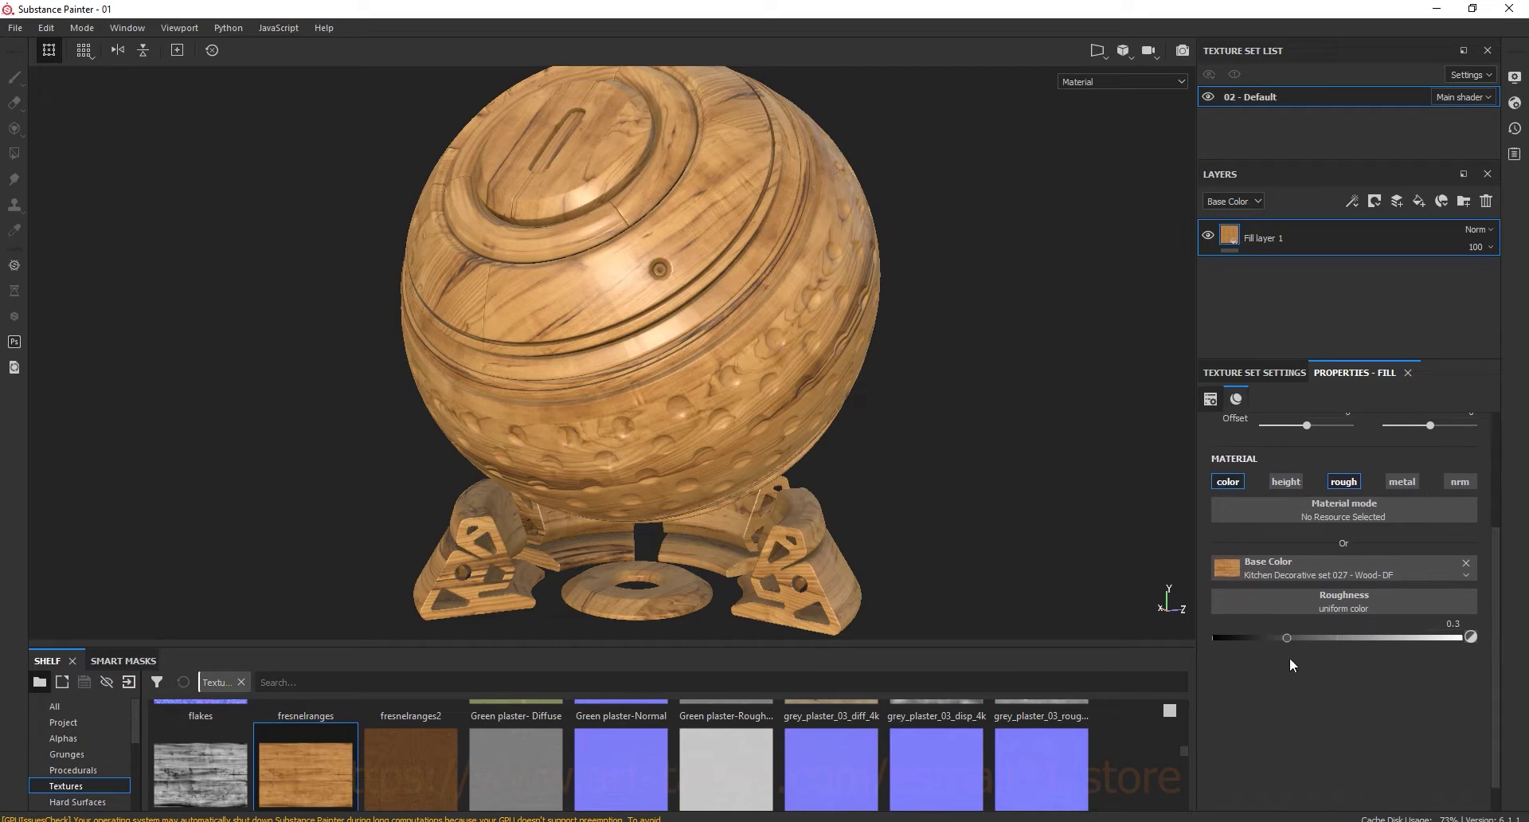
drag(1282, 639, 1290, 638)
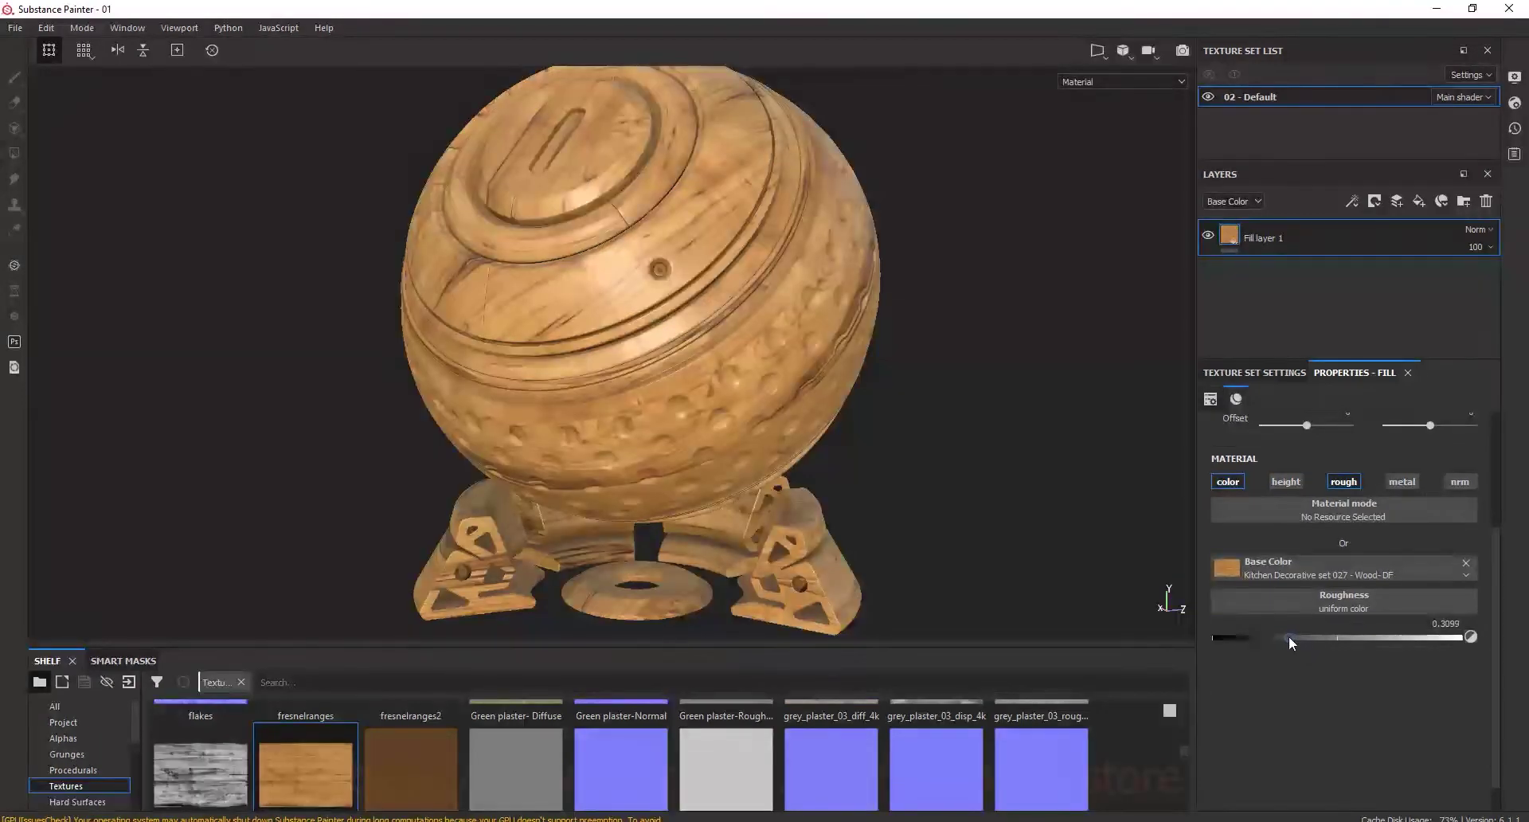
drag(1288, 634, 1279, 634)
mouse_move(699, 375)
alt+mouse_down()
mouse_move(682, 351)
mouse_move(696, 372)
alt+mouse_up()
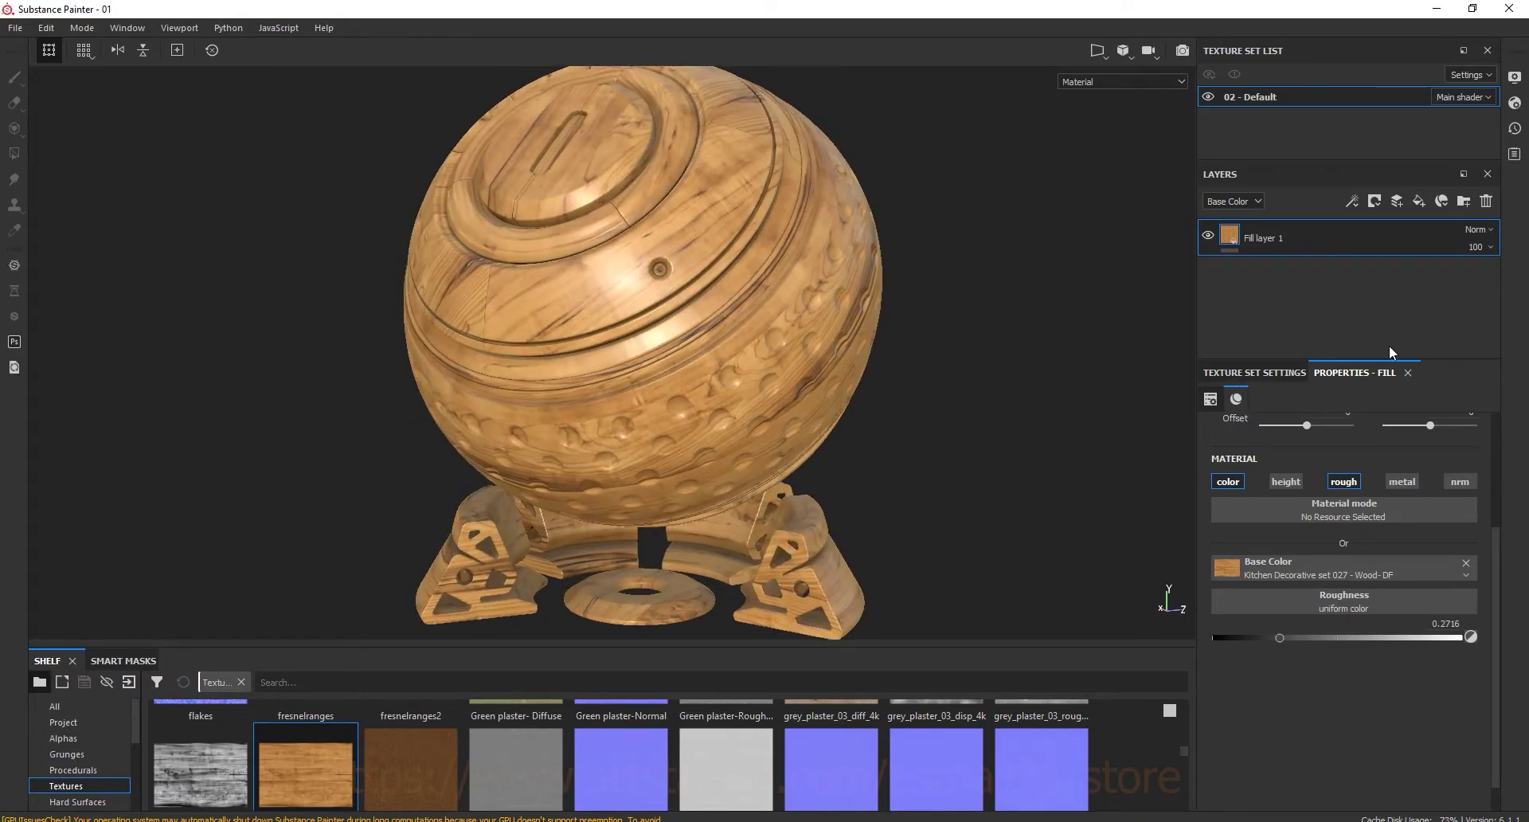
click(1354, 196)
Add an HSL Perceptive filter to Fill layer 1 with hue 0.496 and saturation 0.57
click(1384, 288)
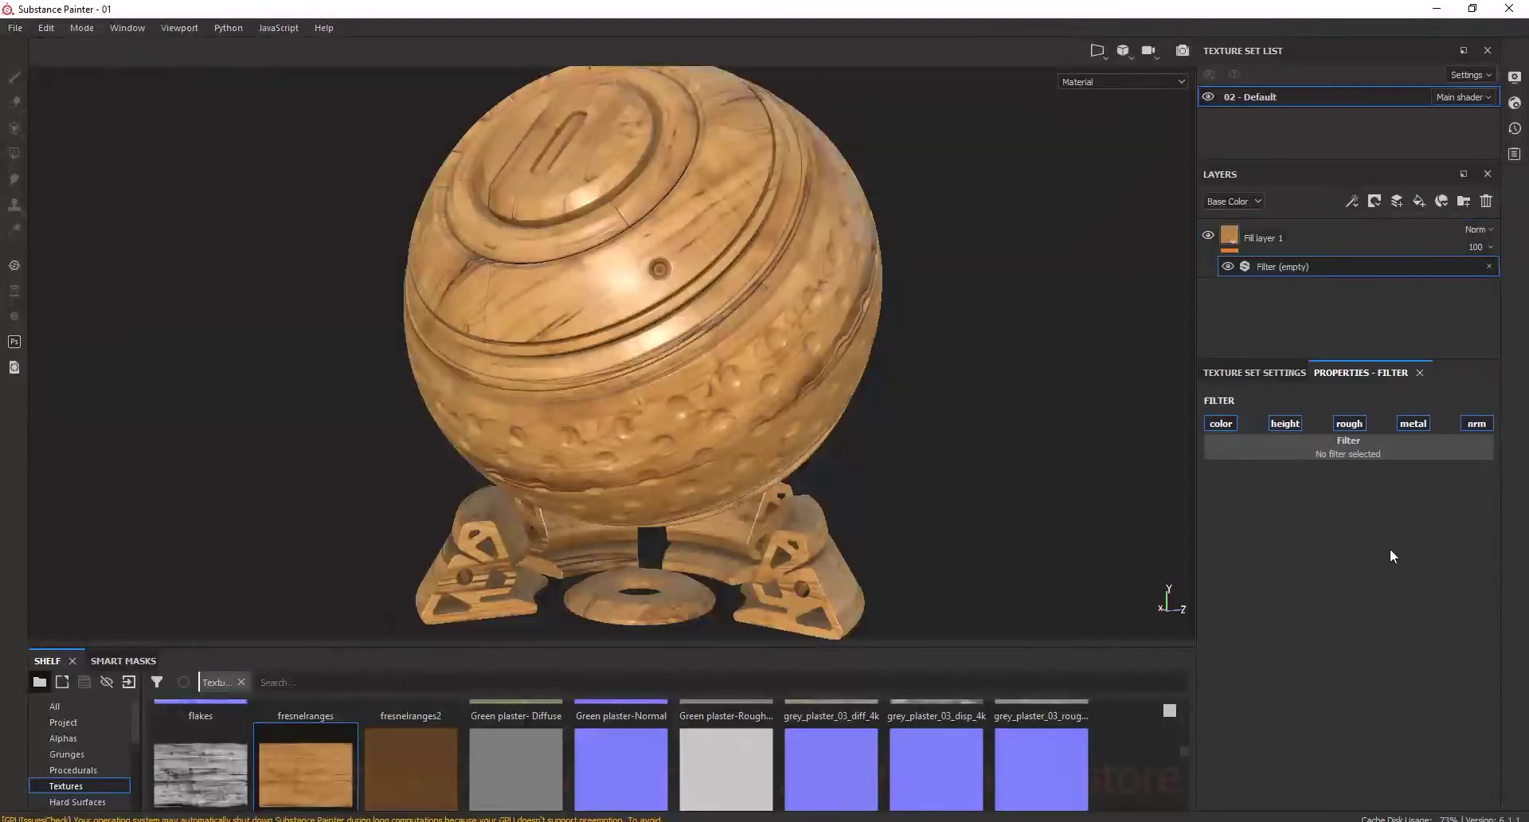
click(1389, 460)
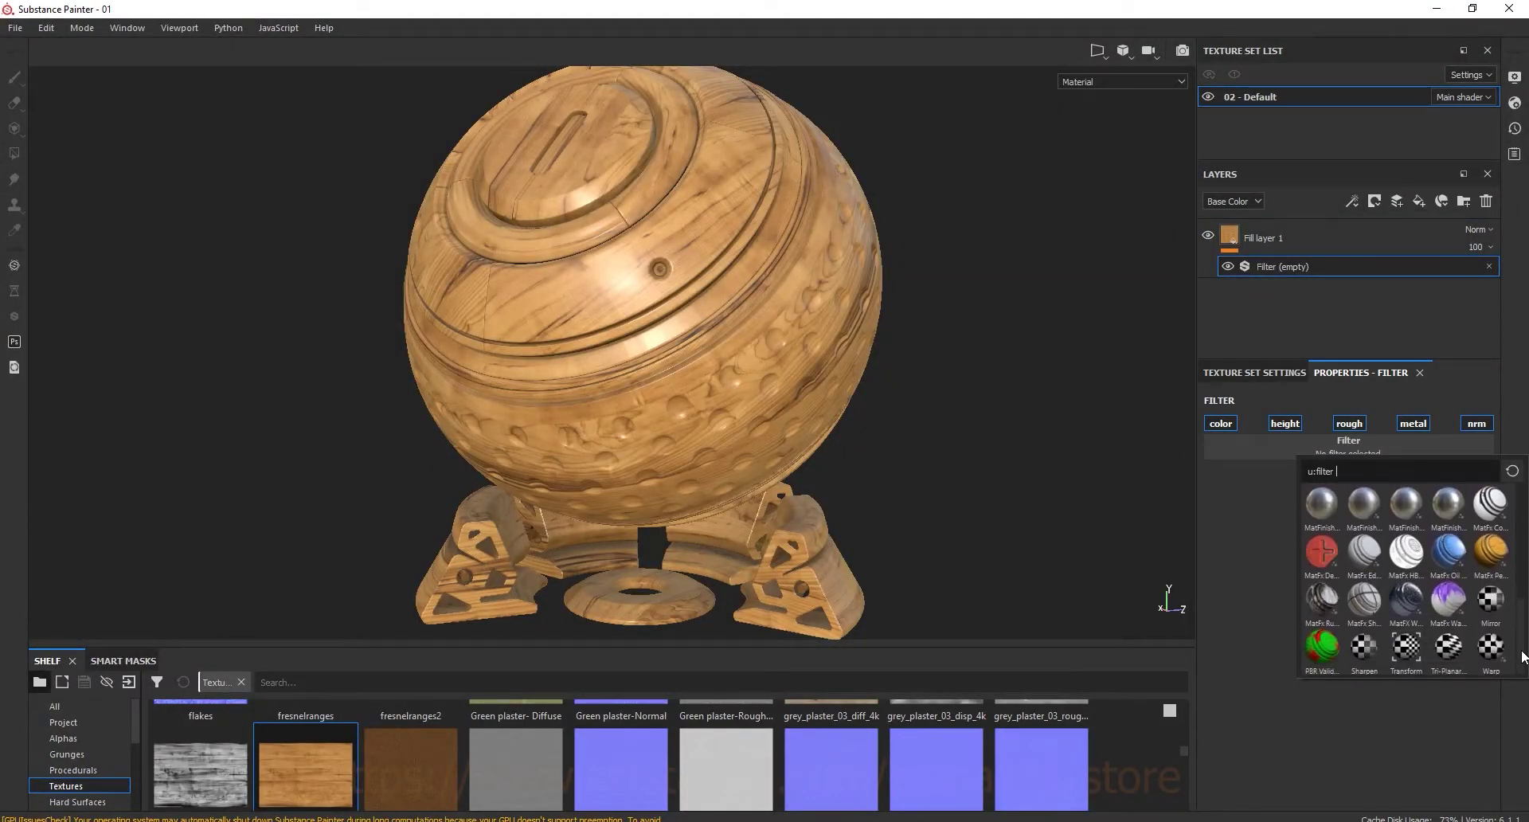
scroll(1523, 657, up, 3)
scroll(1523, 656, up, 3)
click(1312, 500)
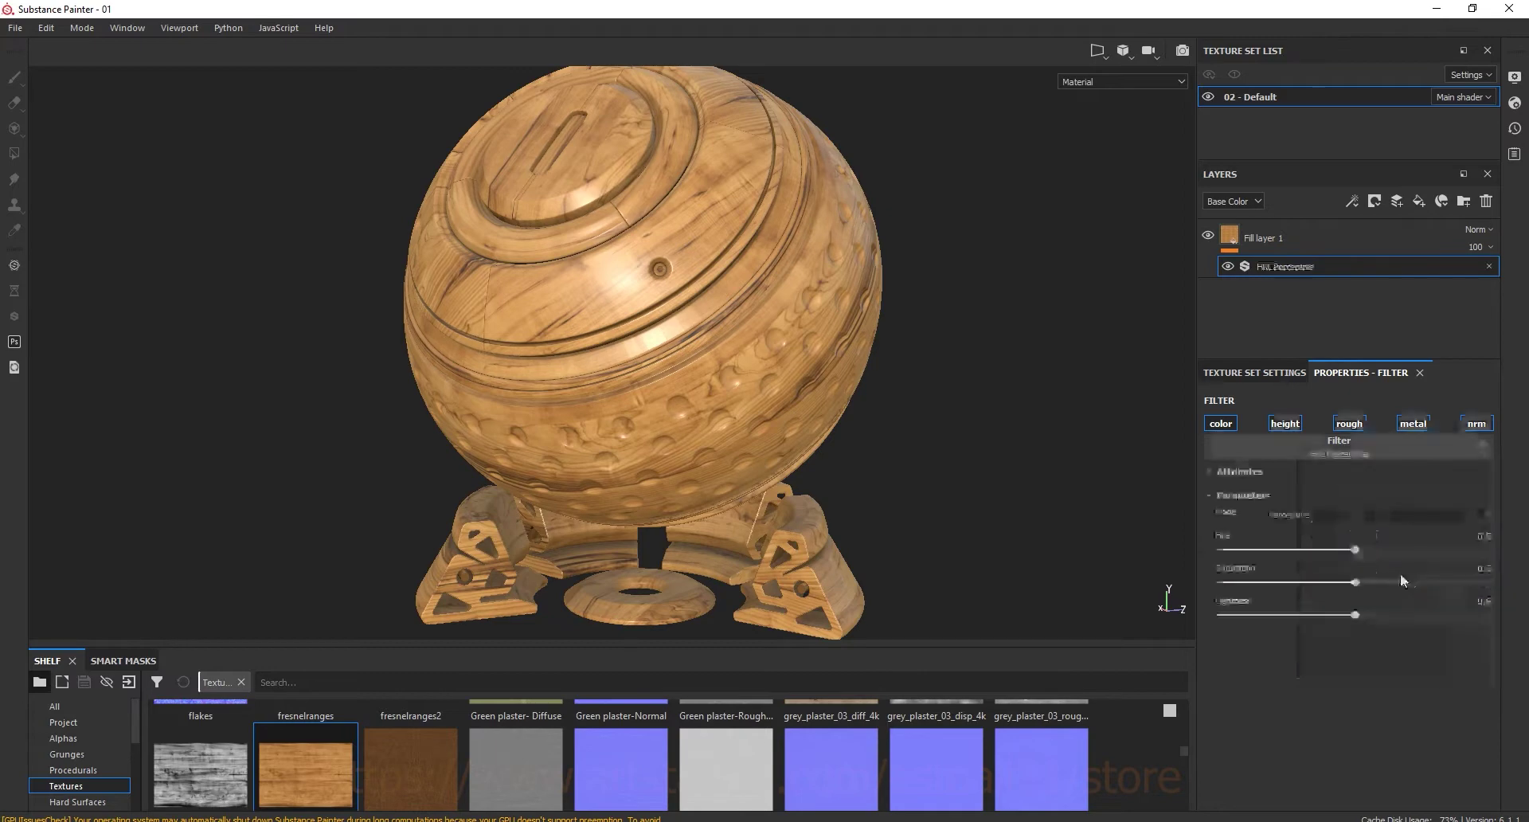
drag(1355, 550, 1355, 551)
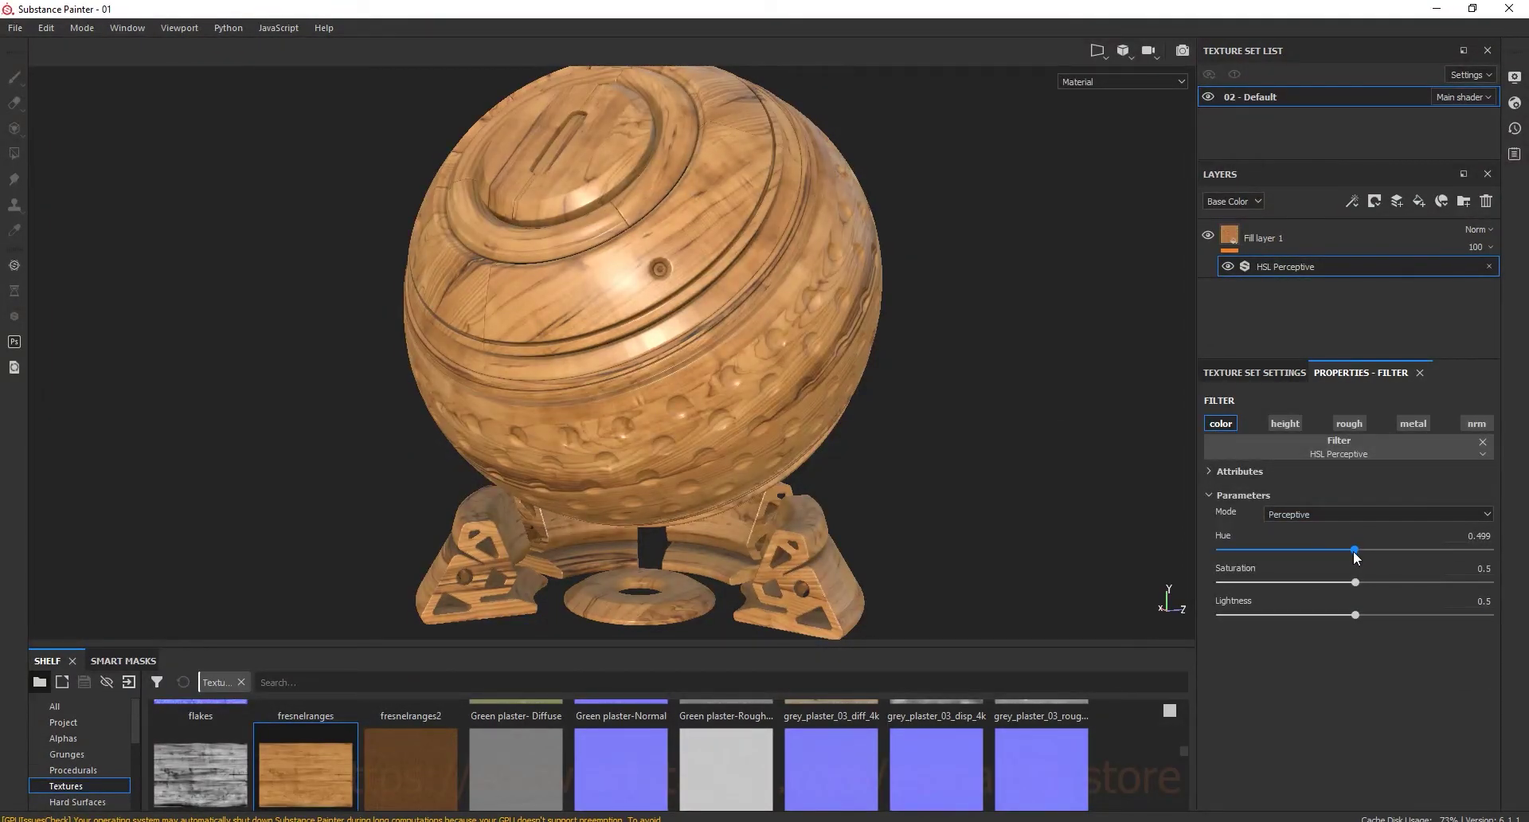
drag(1354, 550, 1370, 582)
Add a Color Correct filter effect to Fill layer 1, undoing a mistaken fill effect
click(1353, 200)
click(1387, 255)
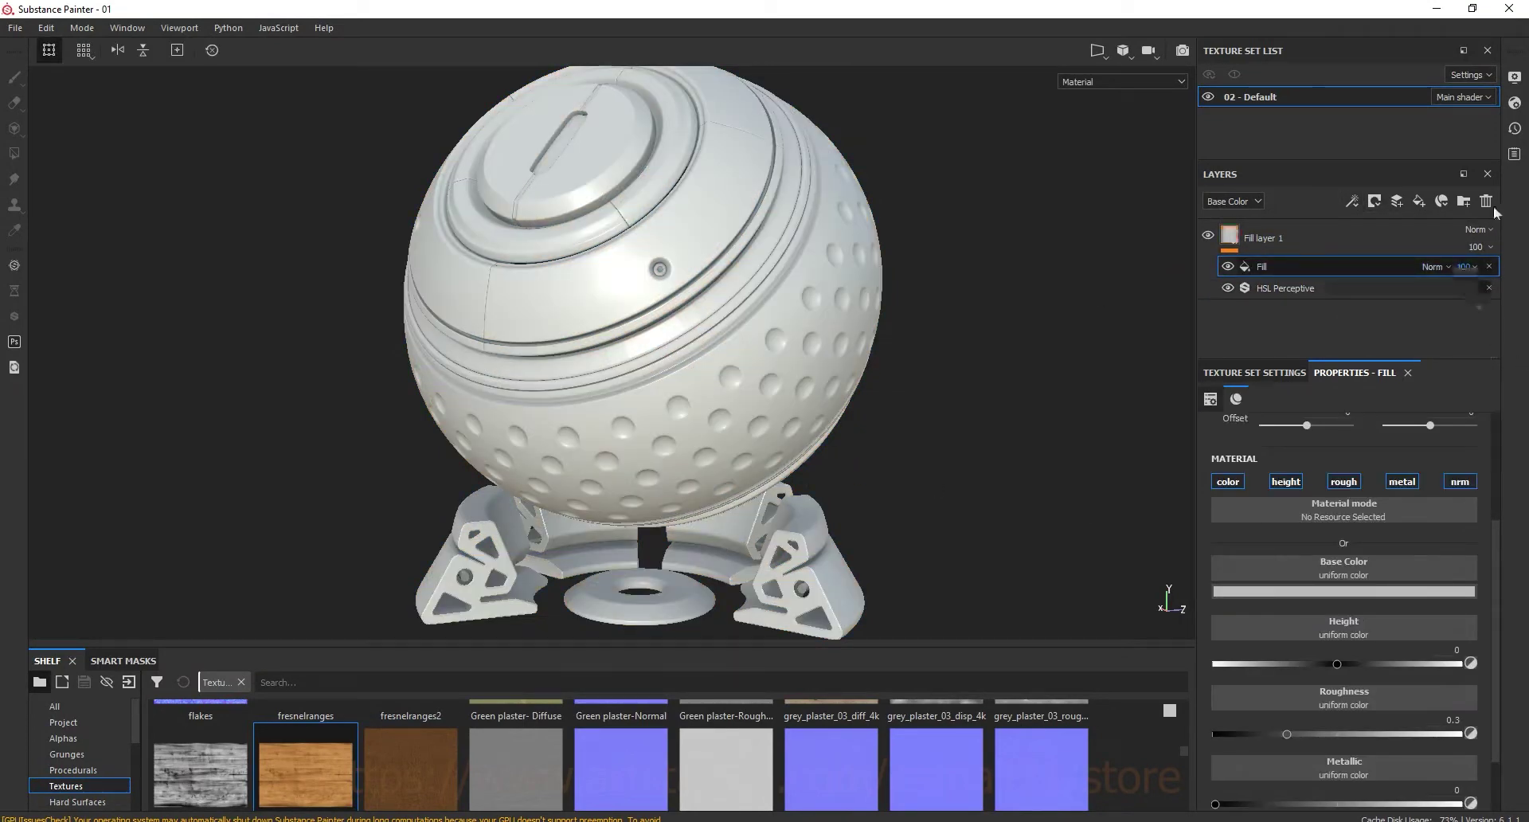
key(ctrl+z)
click(1353, 200)
click(1382, 288)
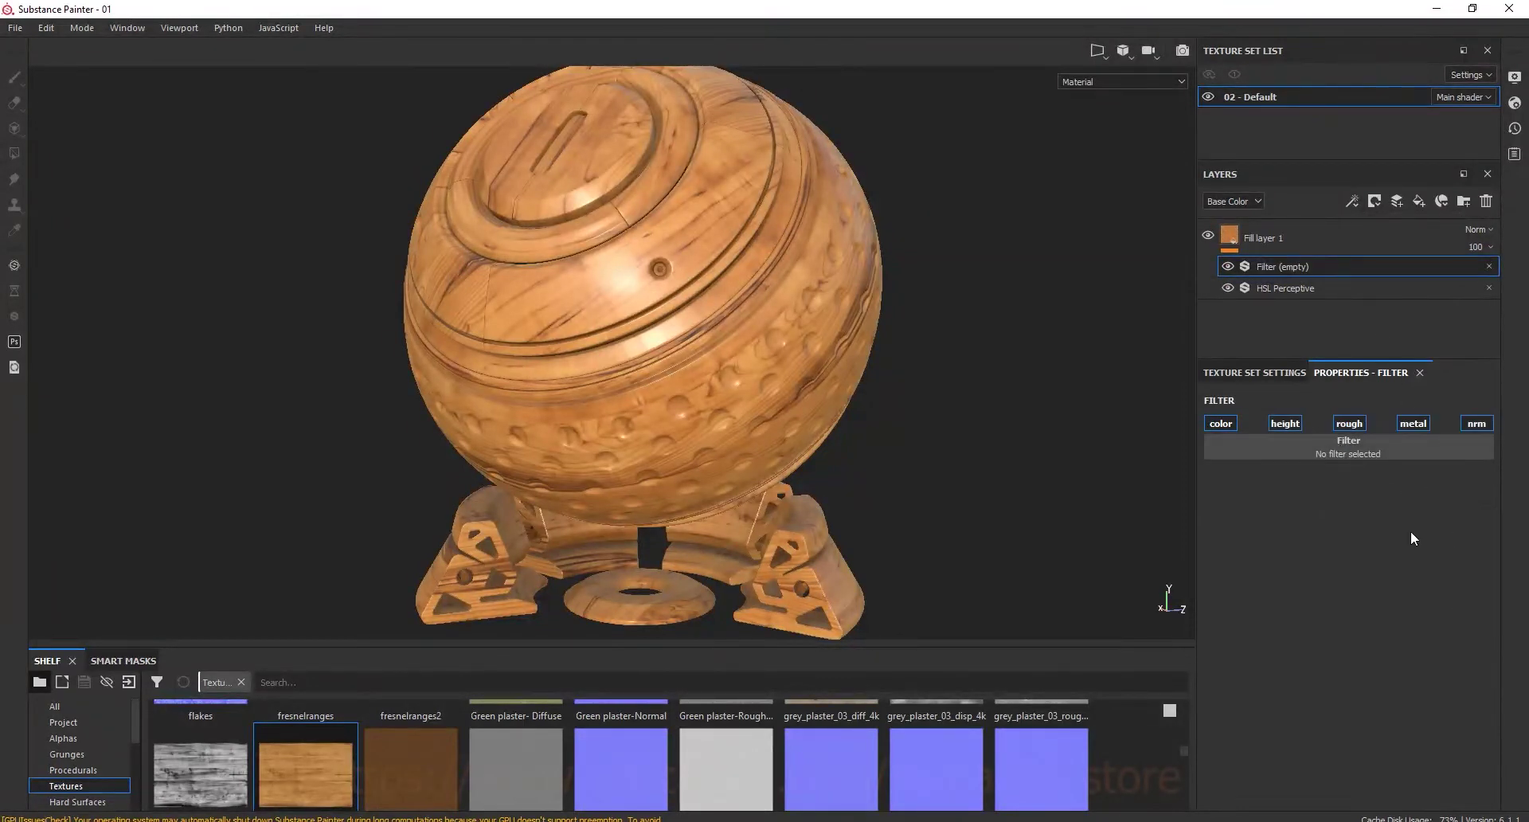
click(1359, 451)
click(1414, 604)
Set the Color Correct shadows luminosity to -0.47 and midtones luminosity to -0.02
click(1249, 513)
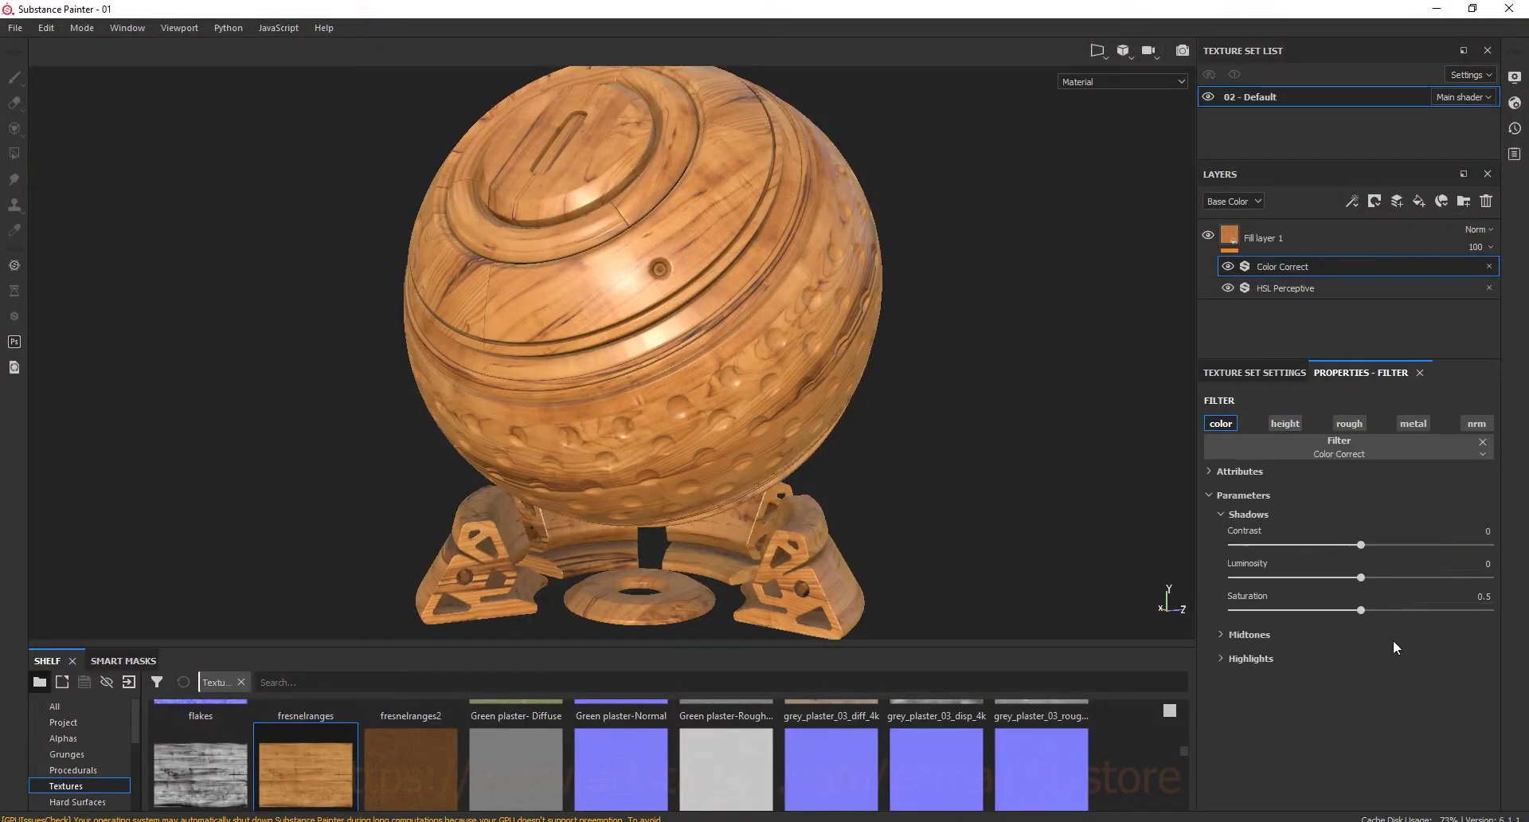
drag(1351, 577, 1301, 586)
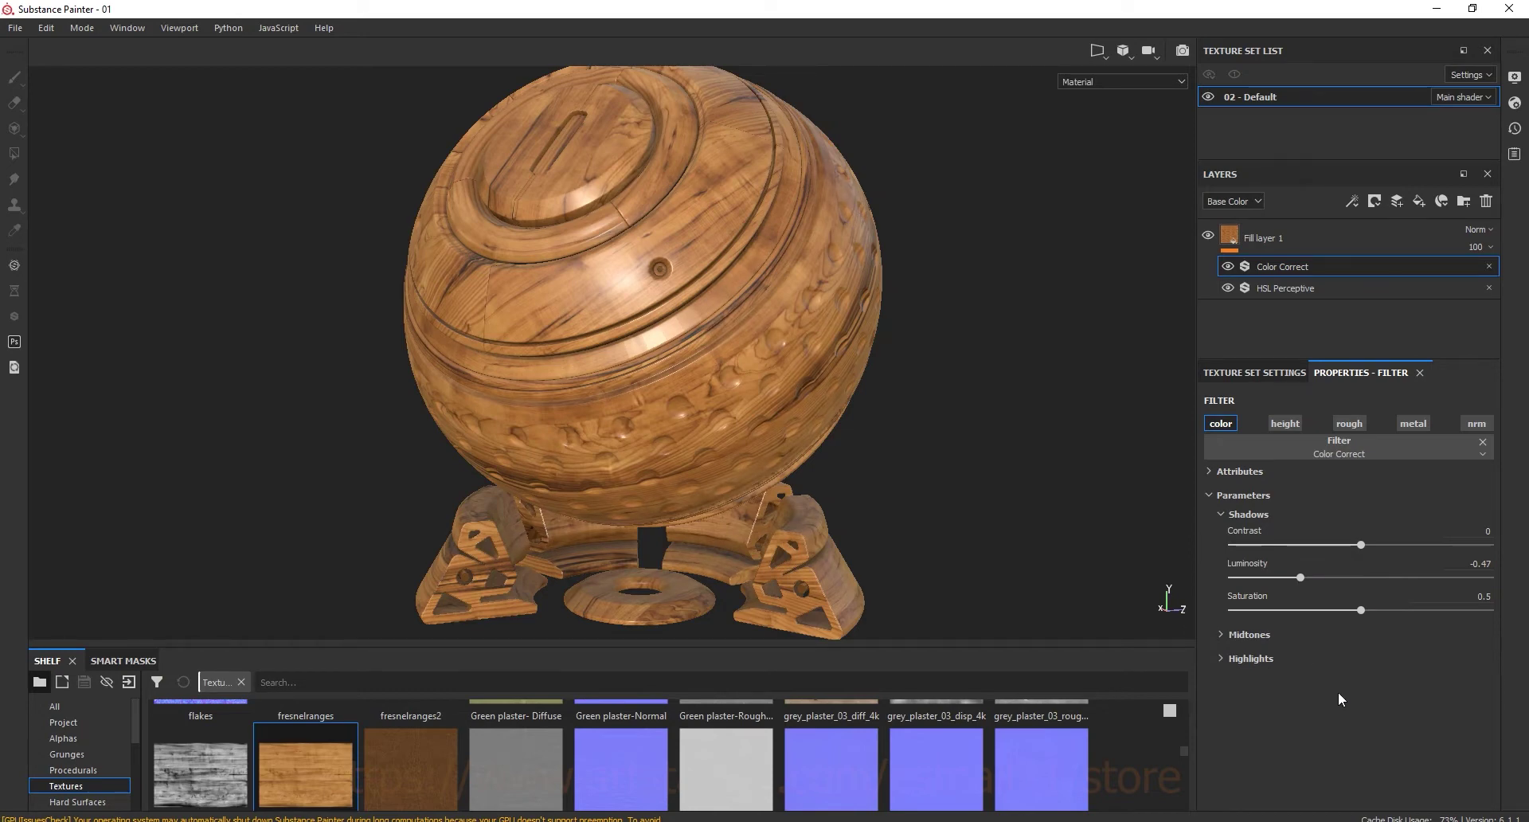
click(1247, 633)
drag(1361, 698, 1360, 698)
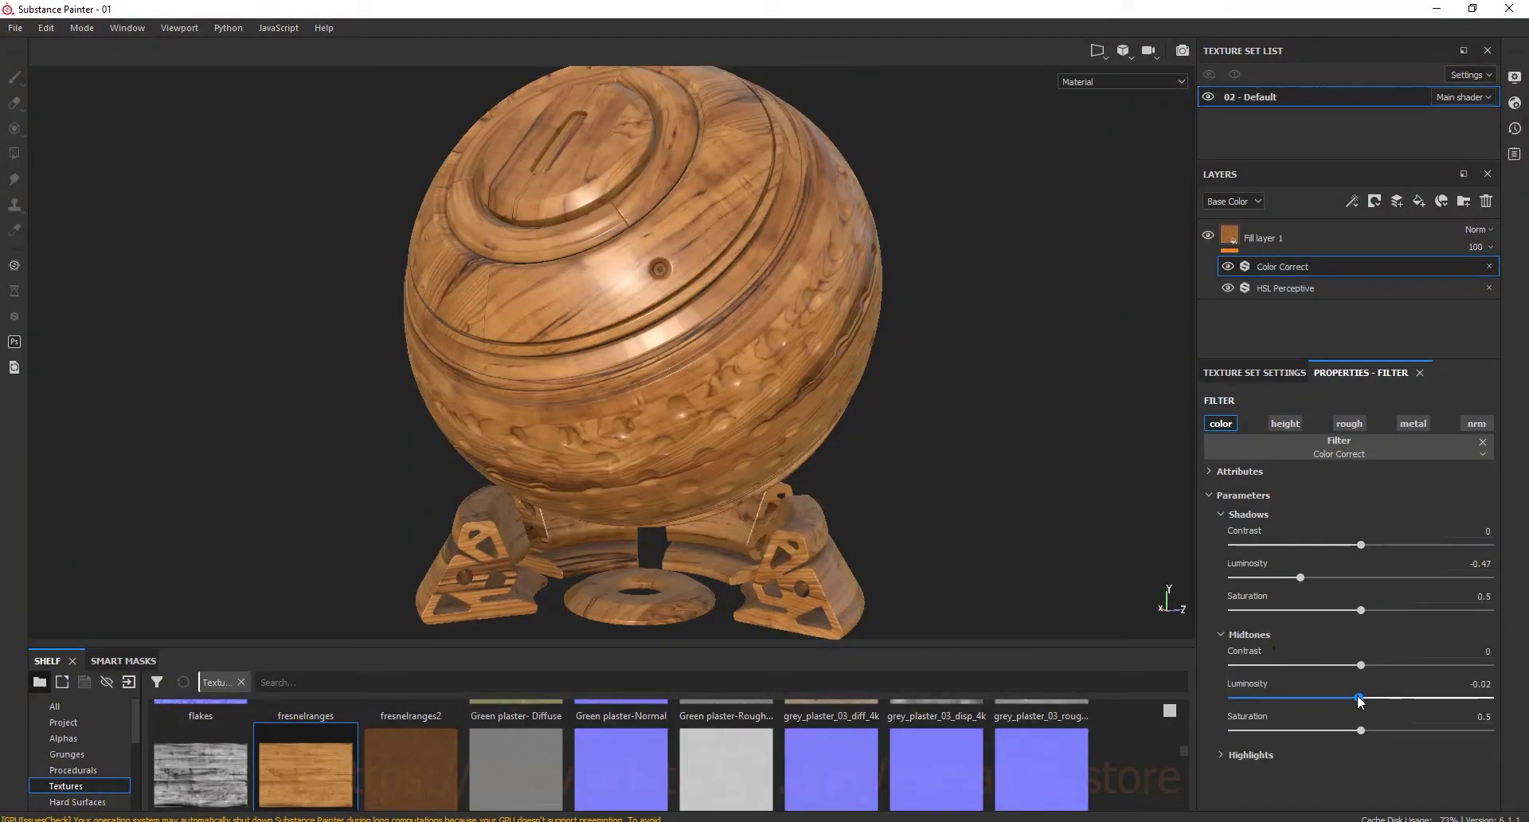
click(1225, 247)
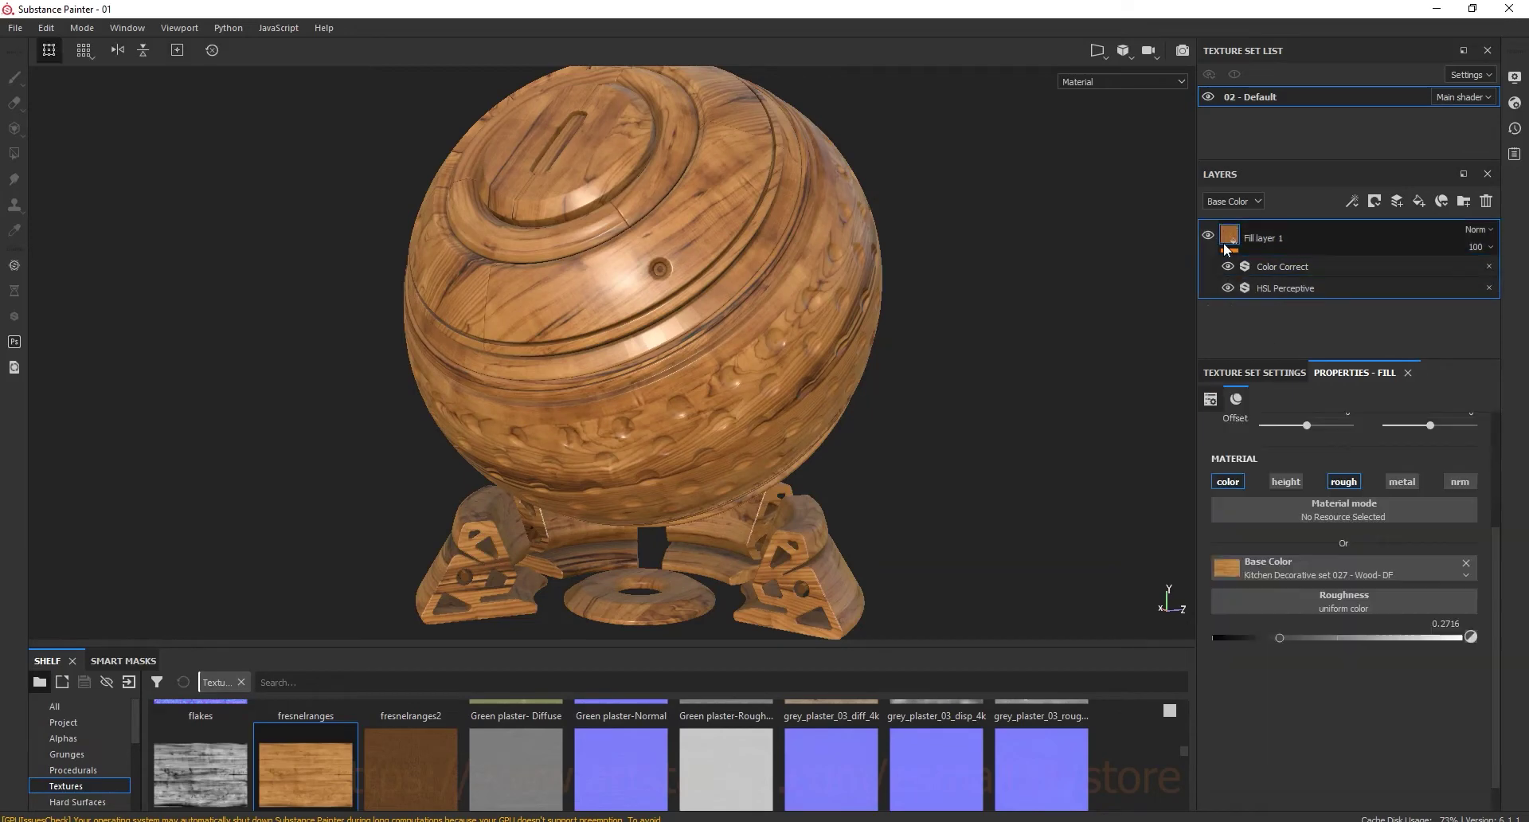
Lower Color Correct shadows saturation to 0.43 and raise HSL Perceptive saturation to 0.59
click(1275, 268)
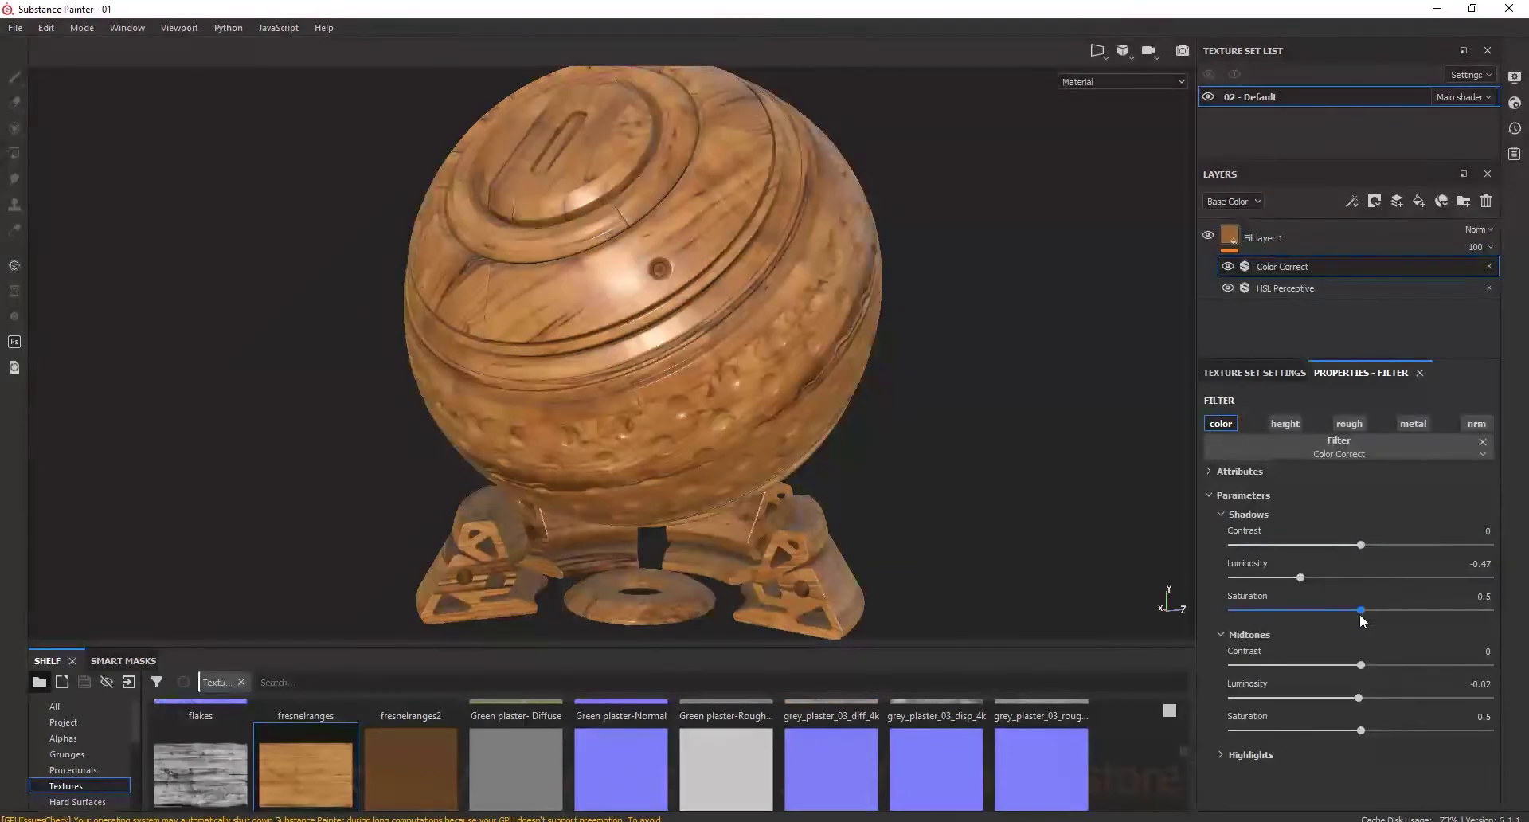
drag(1357, 611, 1343, 610)
click(1287, 285)
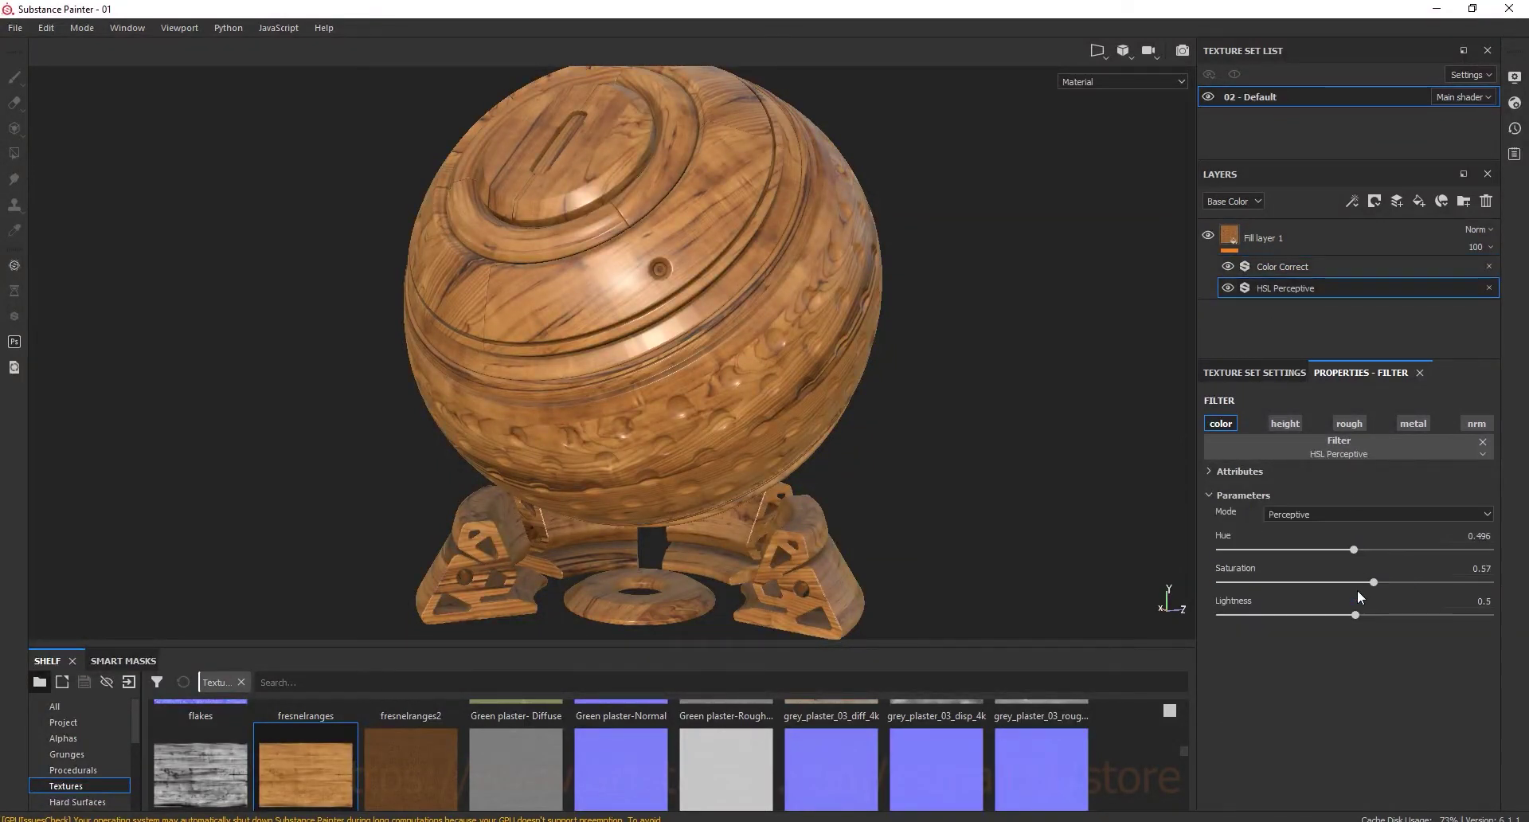
drag(1373, 582, 1380, 582)
mouse_move(968, 326)
alt+mouse_down()
mouse_move(1009, 309)
mouse_move(812, 228)
mouse_move(581, 279)
mouse_move(604, 314)
mouse_move(588, 333)
alt+mouse_up()
Add a new fill layer above Base wood with its normal channel off
click(1284, 238)
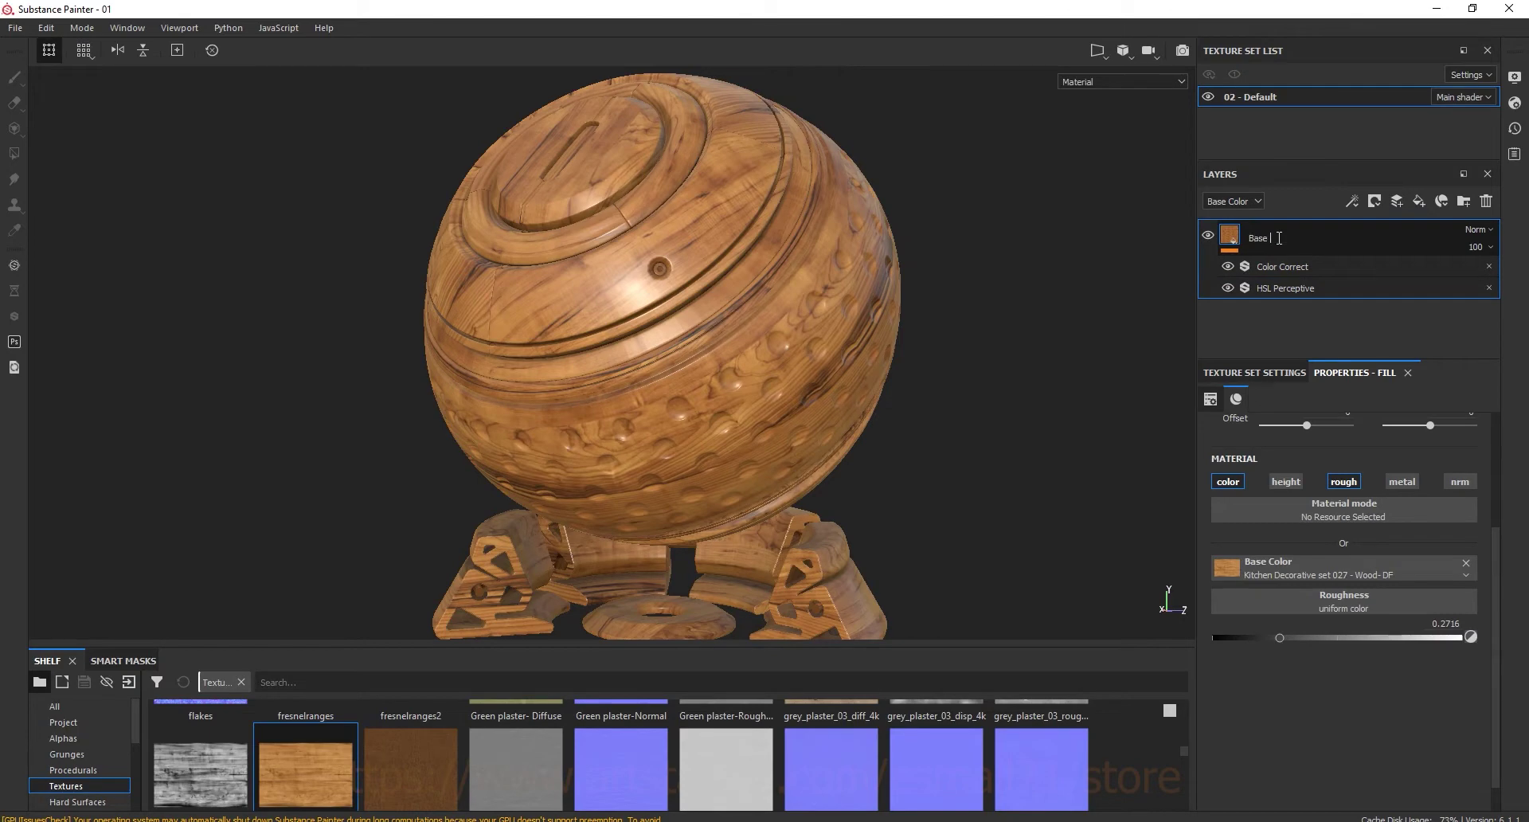
click(1420, 202)
click(1460, 481)
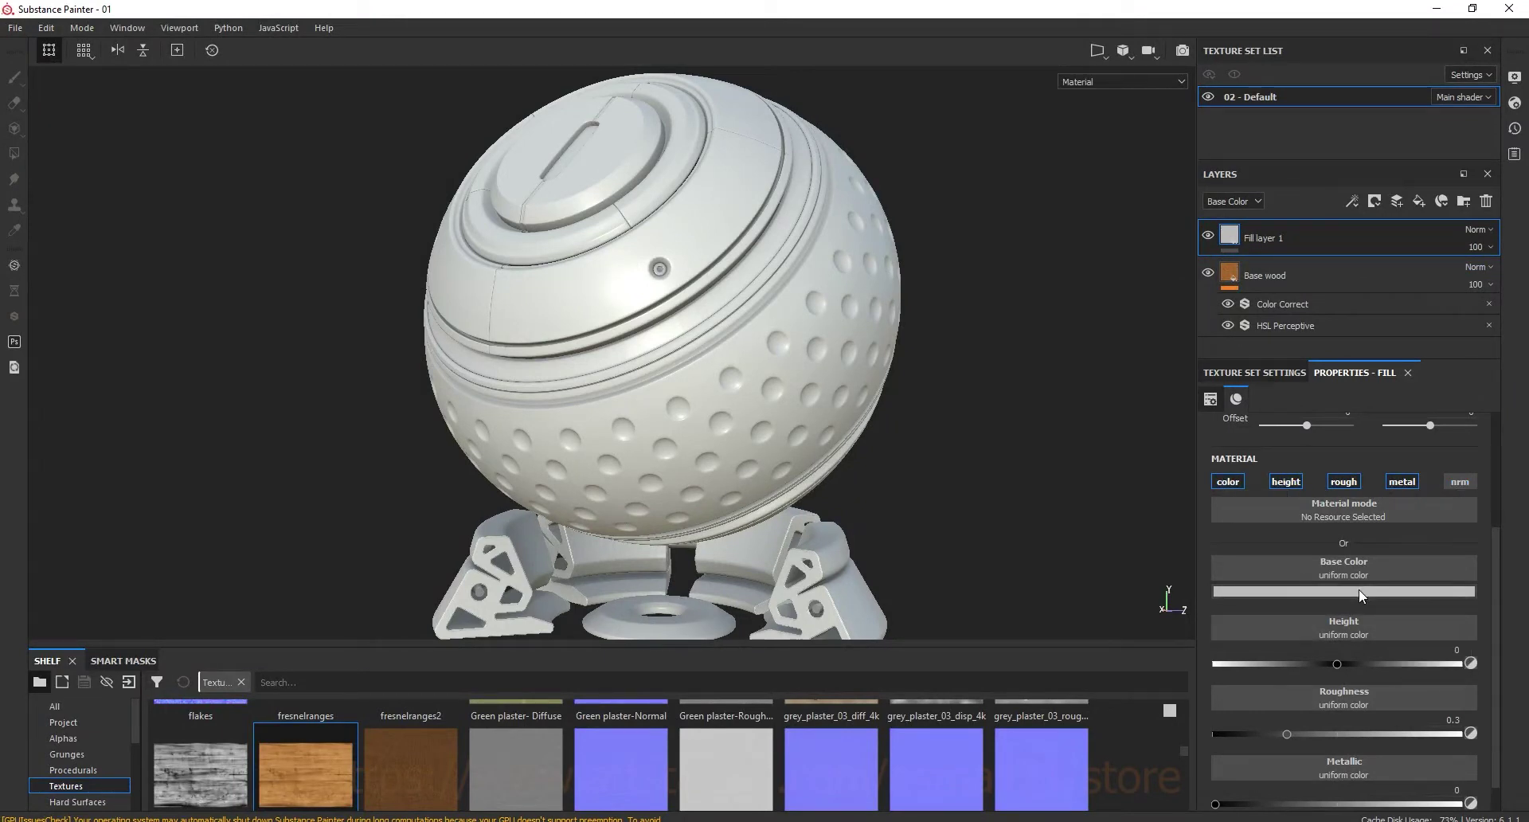
Give Fill layer 1 a dark golden-orange base colour (RGB 0.353, 0.190, 0.000)
click(1308, 591)
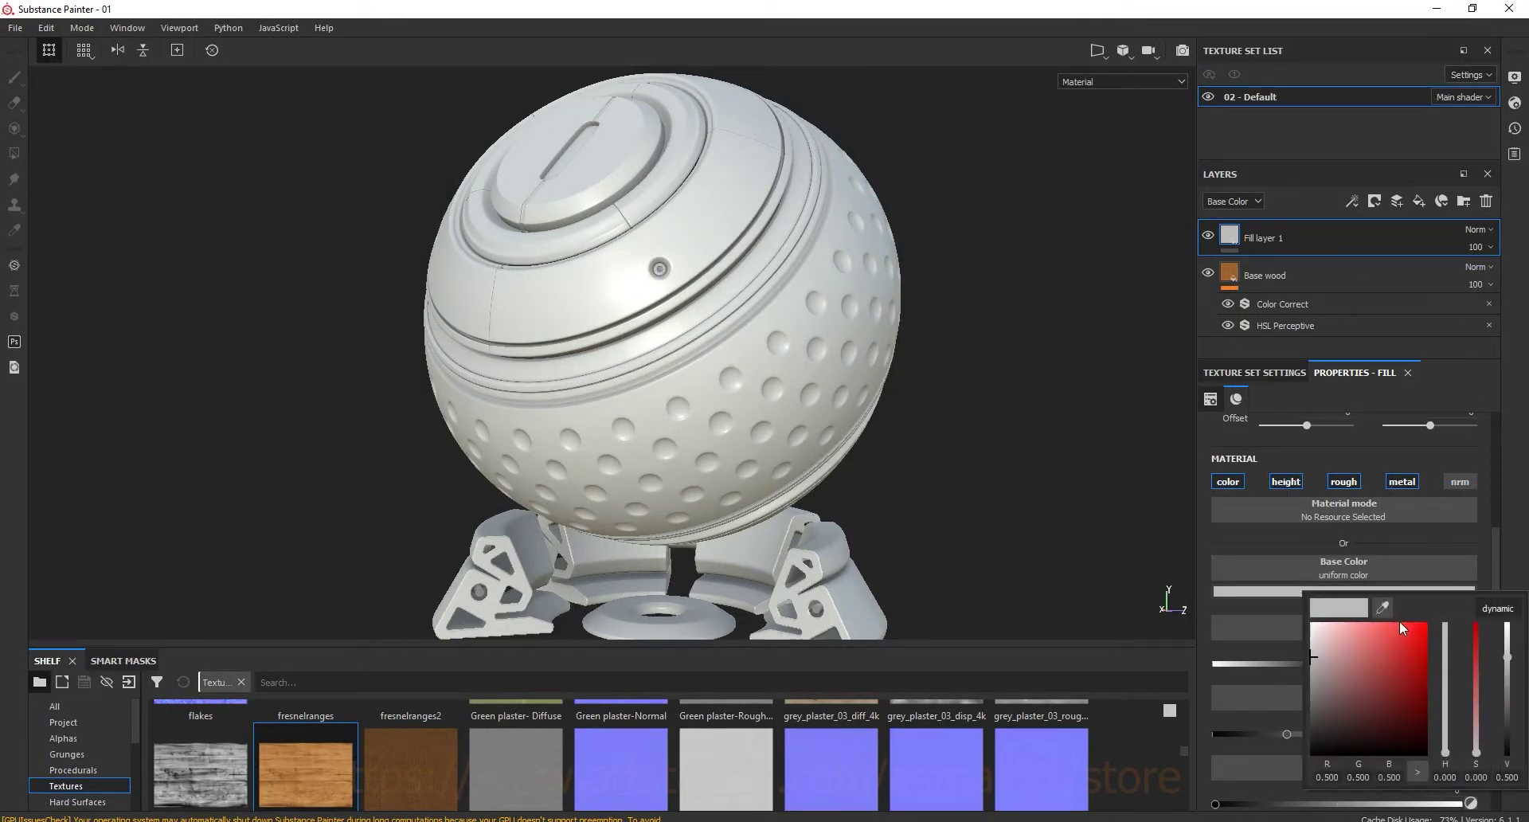
click(1446, 749)
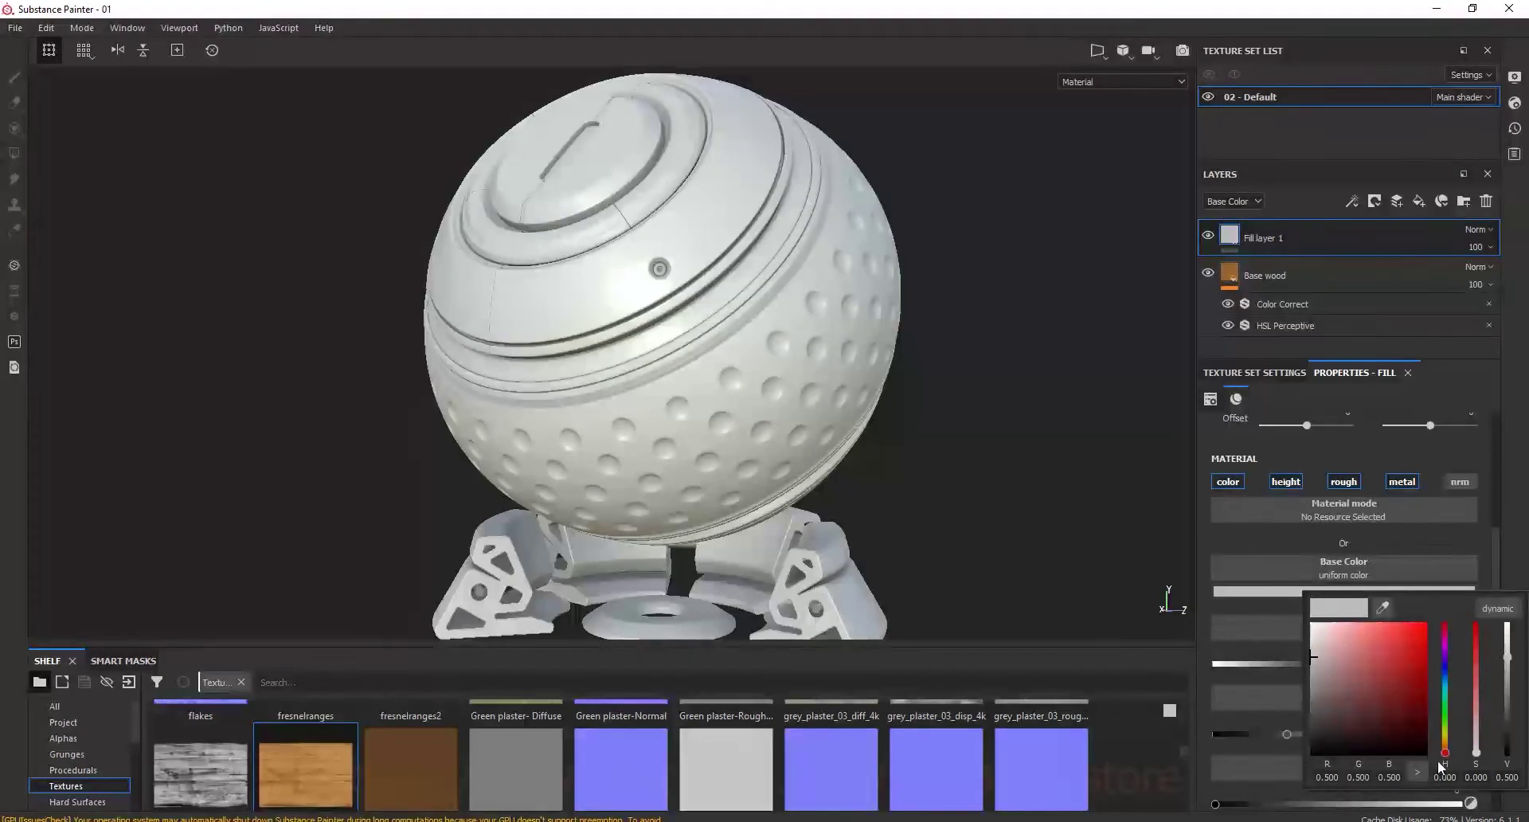
drag(1447, 755, 1450, 748)
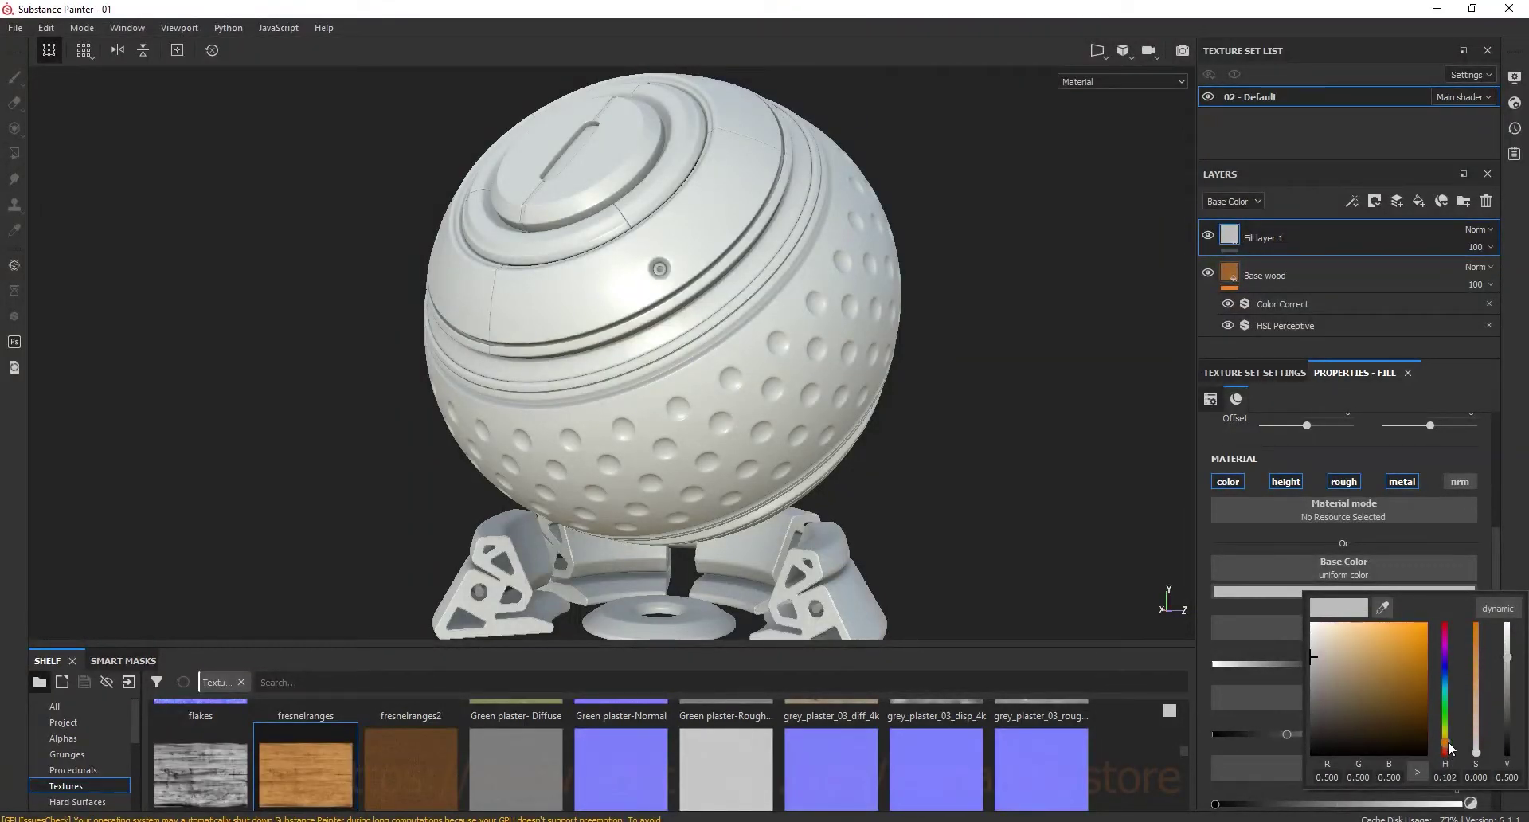
drag(1480, 669, 1477, 625)
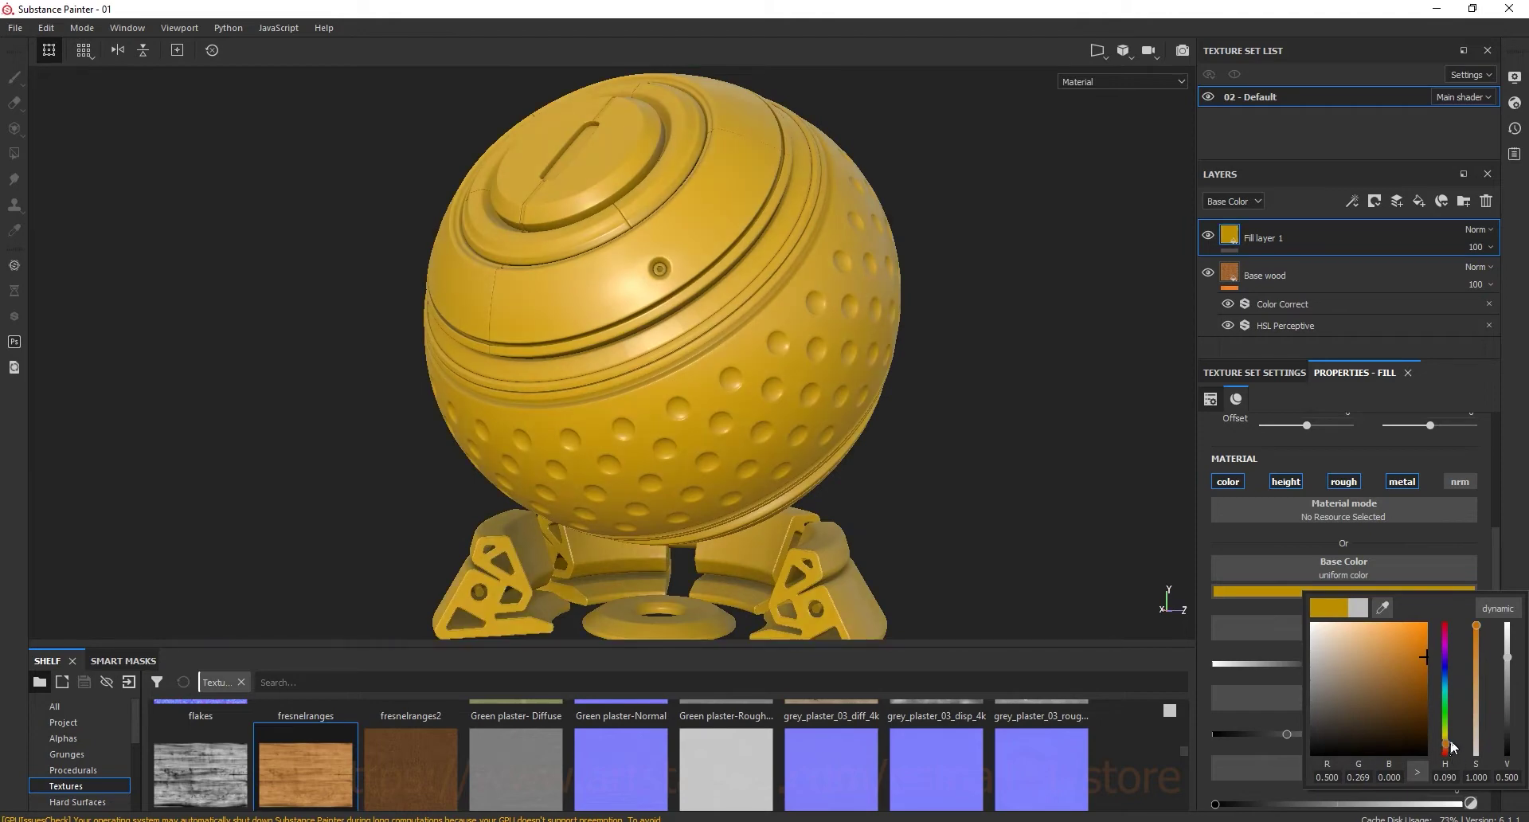
mouse_move(1509, 653)
mouse_down()
mouse_move(1507, 701)
mouse_move(1508, 677)
mouse_up()
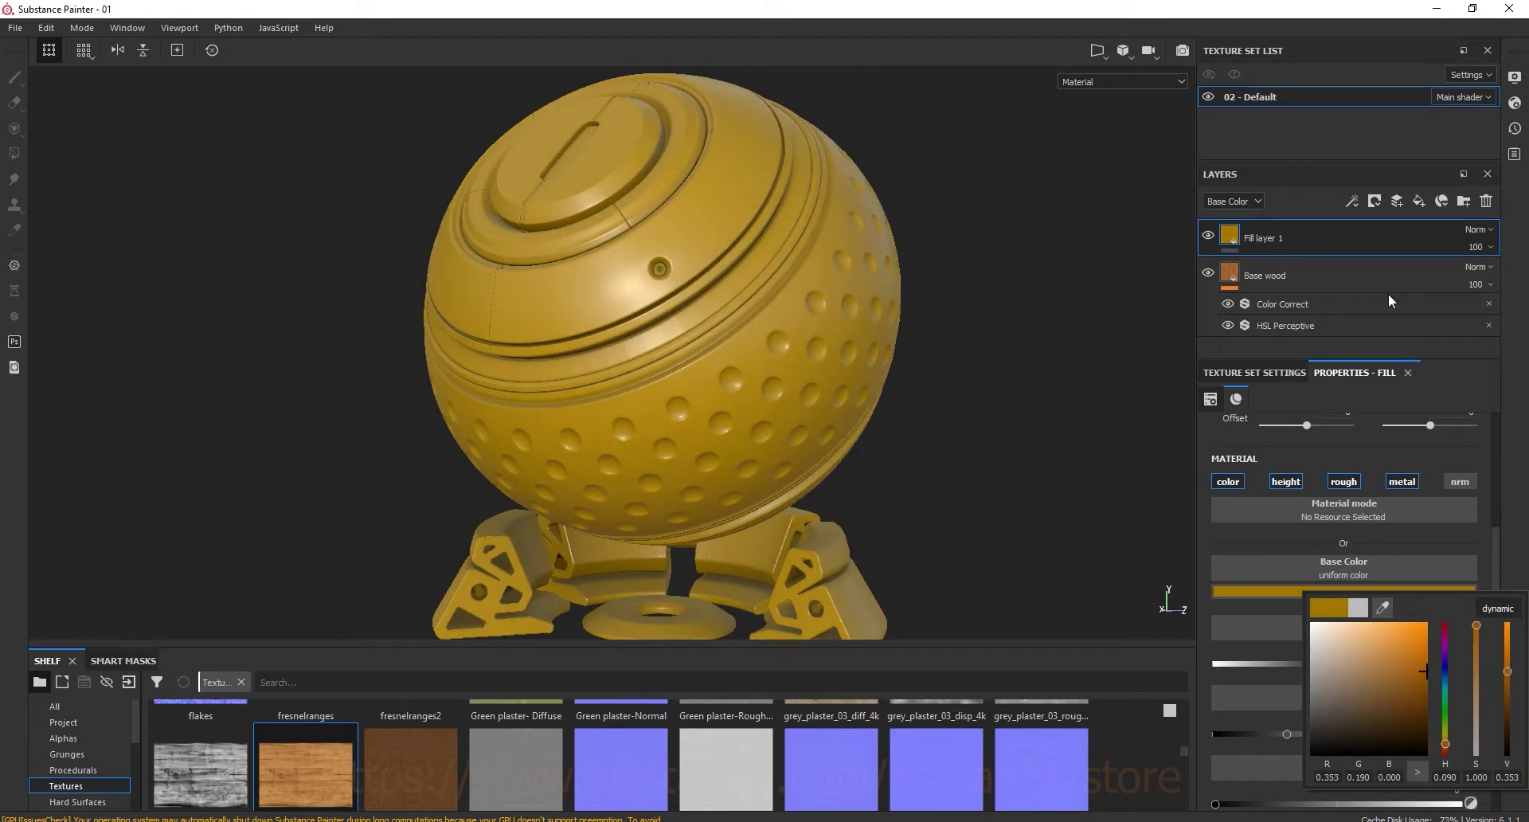
click(1490, 231)
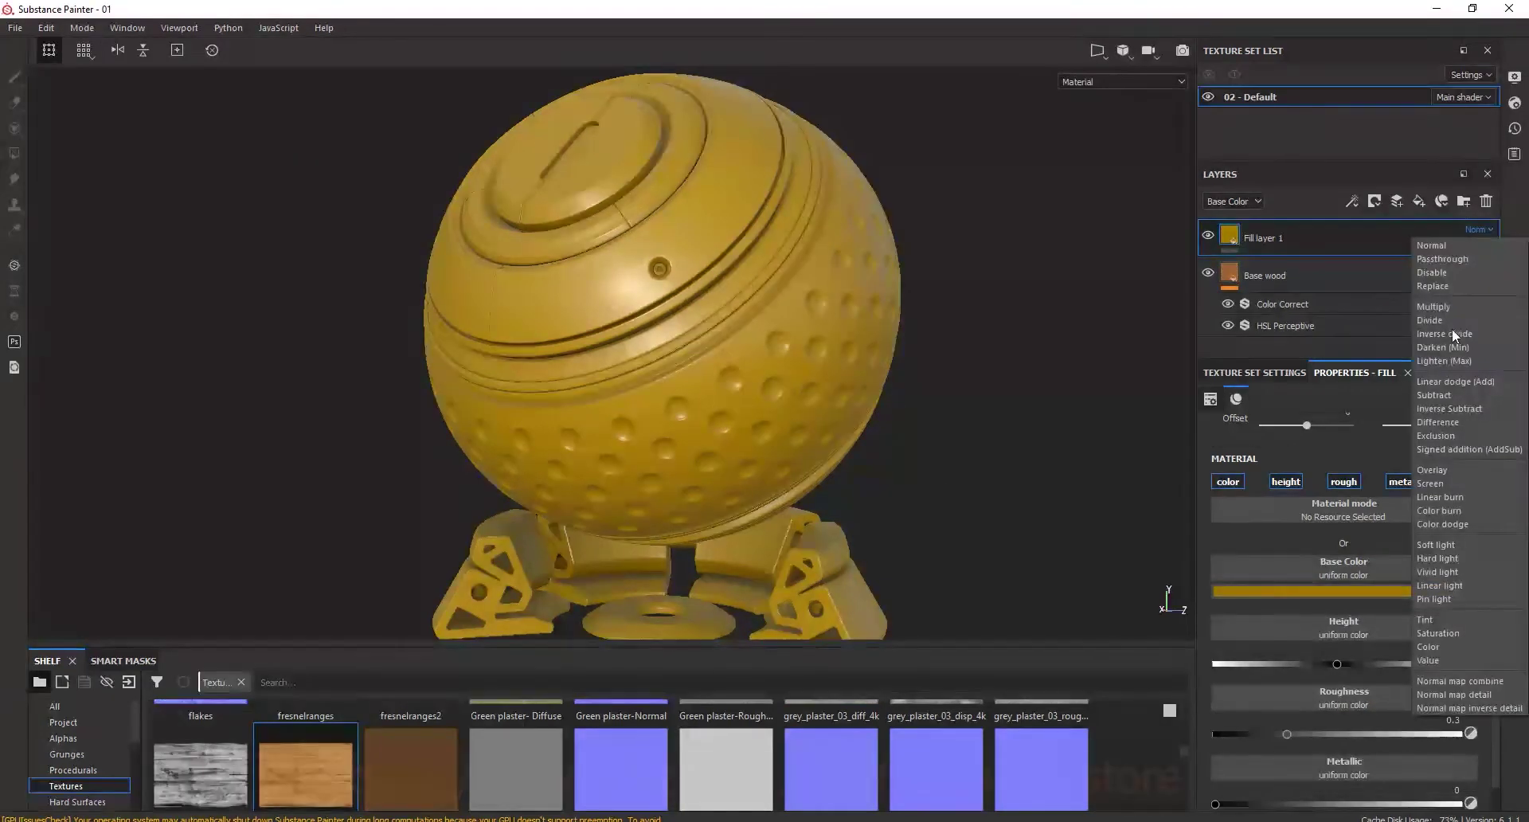
Blend Fill layer 1 in Soft light, comparing the tint, with opacity around 61
click(1441, 544)
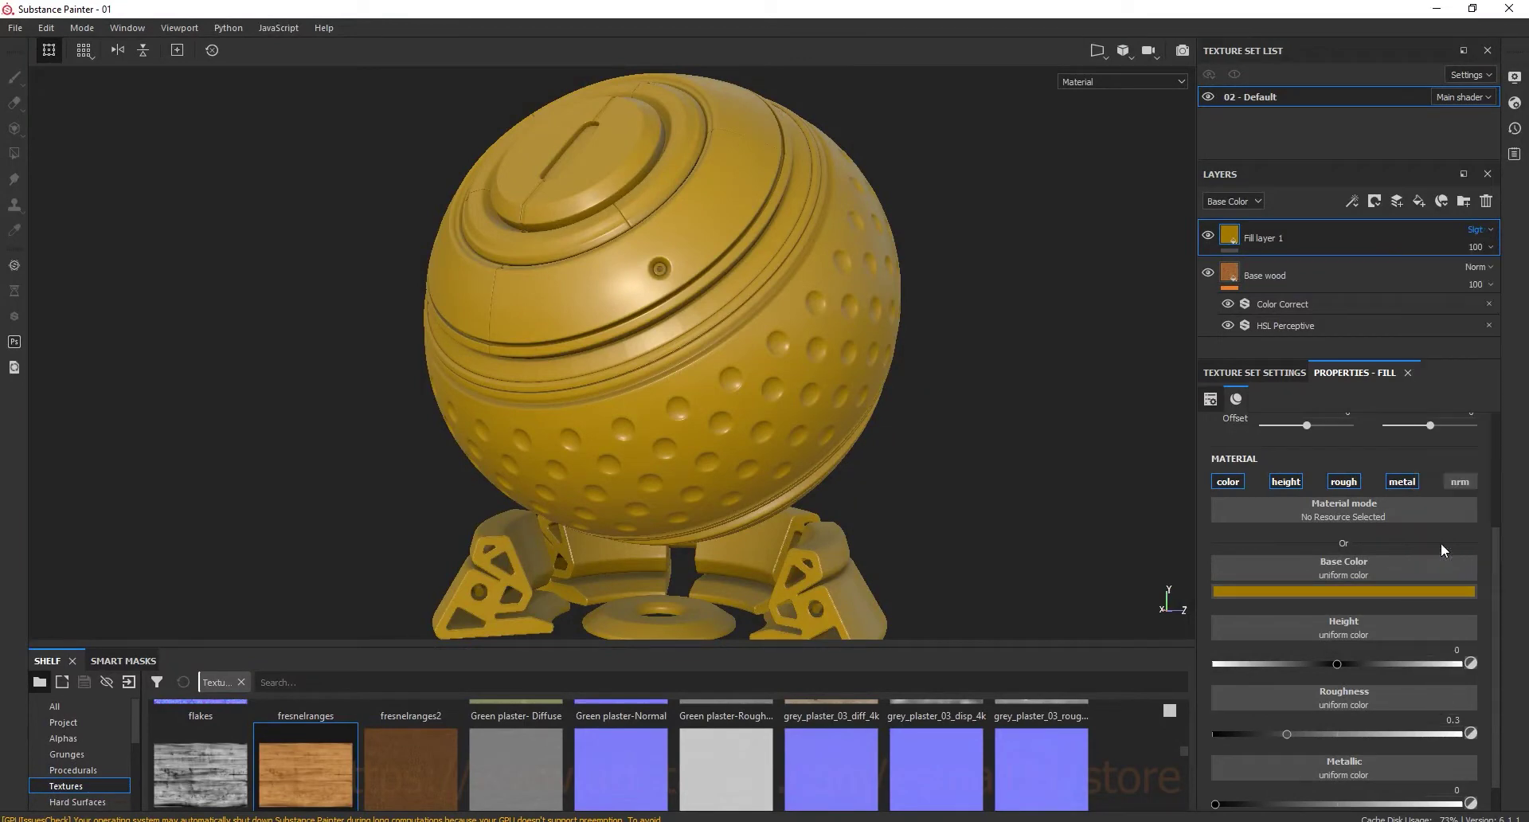
click(1210, 233)
click(1210, 233)
click(1210, 233)
click(1477, 247)
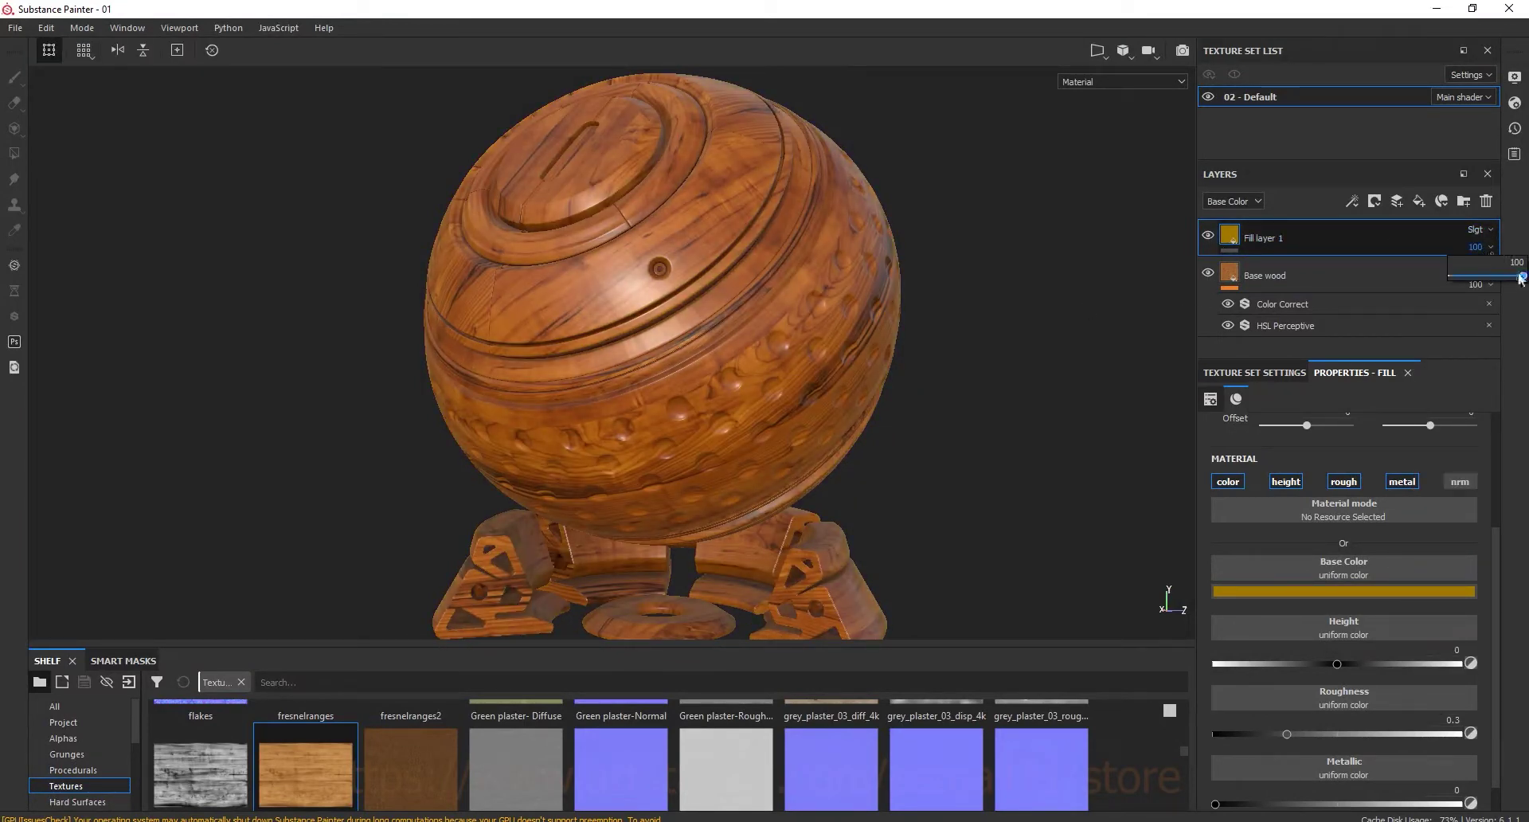
drag(1521, 277, 1488, 277)
click(1206, 235)
click(1206, 234)
alt+drag(1021, 312, 1091, 260)
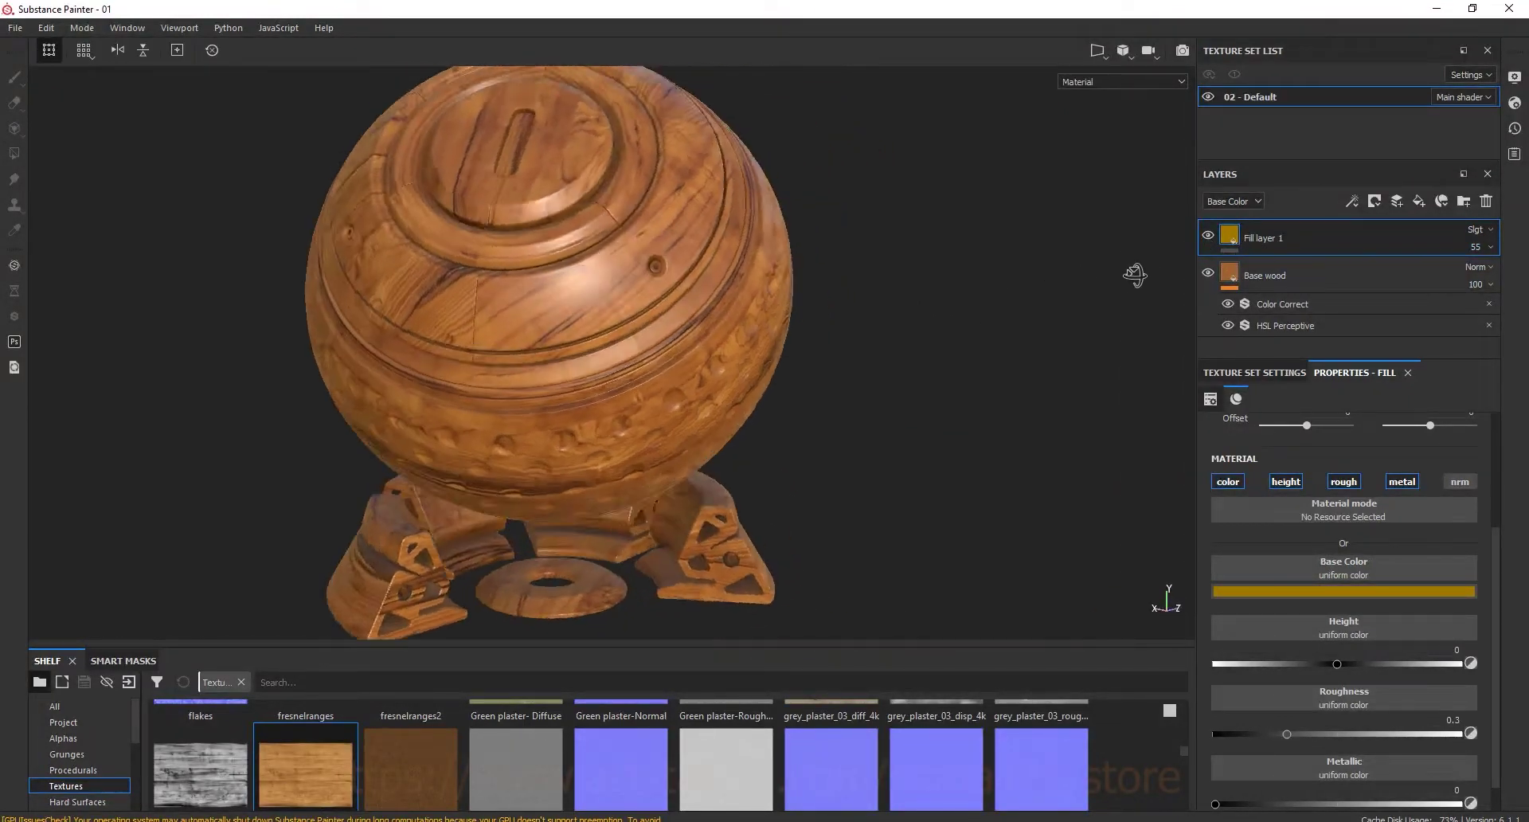
click(1475, 247)
drag(1491, 278, 1496, 277)
alt+drag(847, 315, 814, 324)
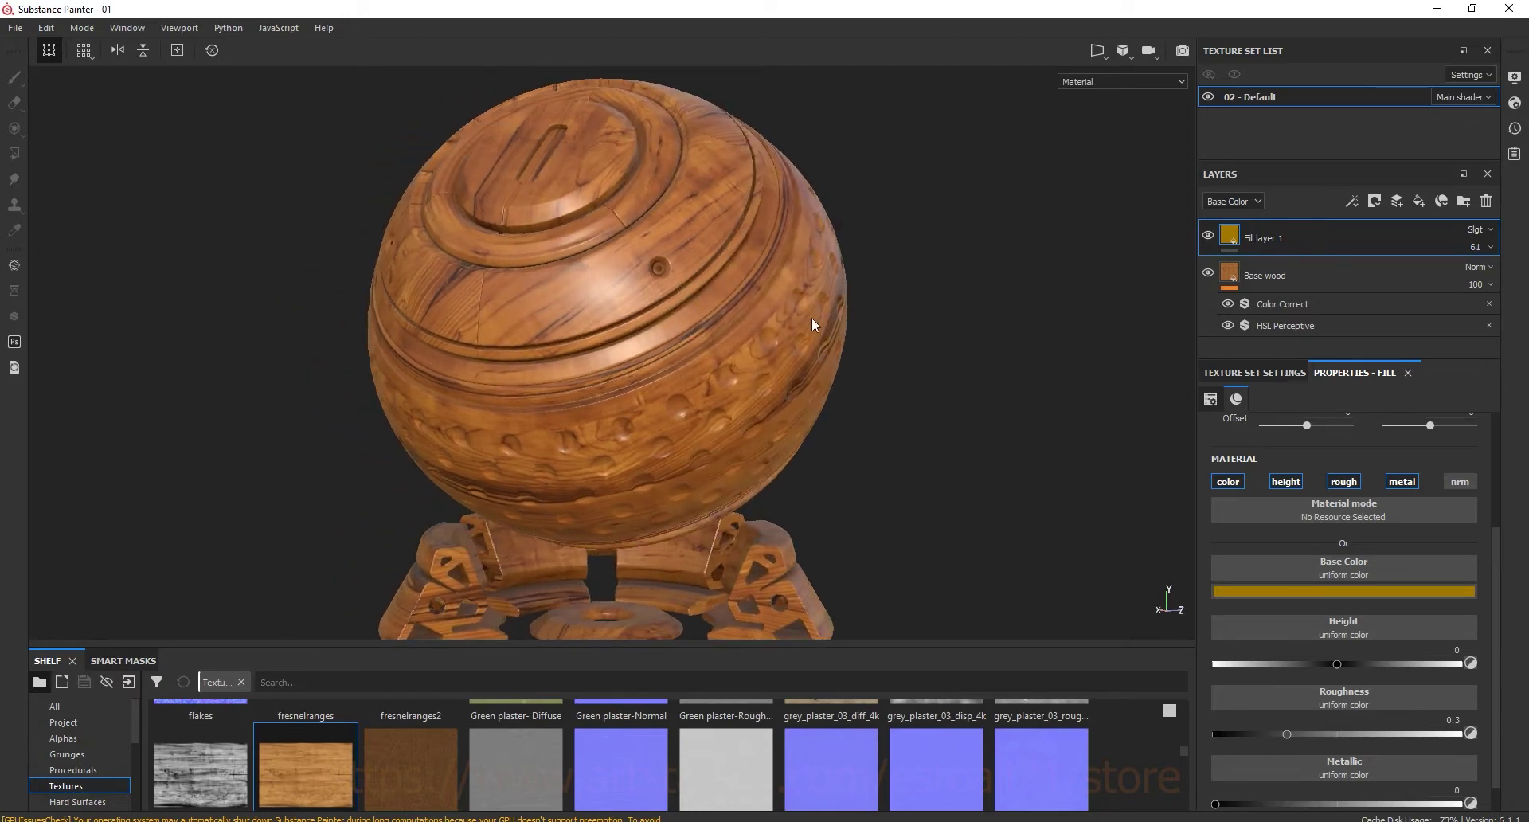
Turn off Fill layer 1's height, metallic and roughness channels so it affects only colour
click(1402, 481)
click(1285, 481)
drag(1287, 663, 1398, 664)
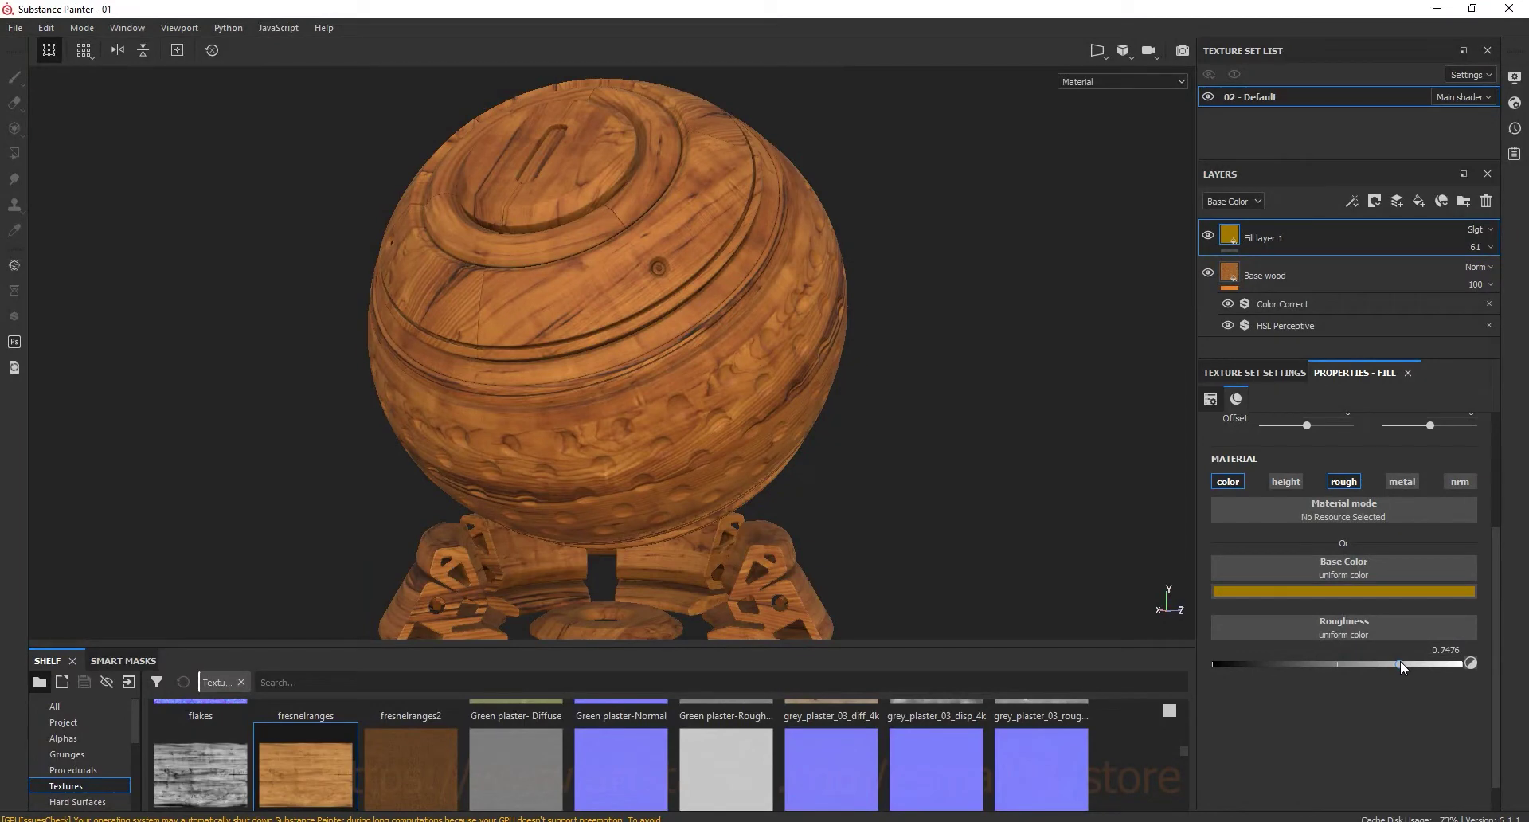
drag(1400, 664, 1268, 663)
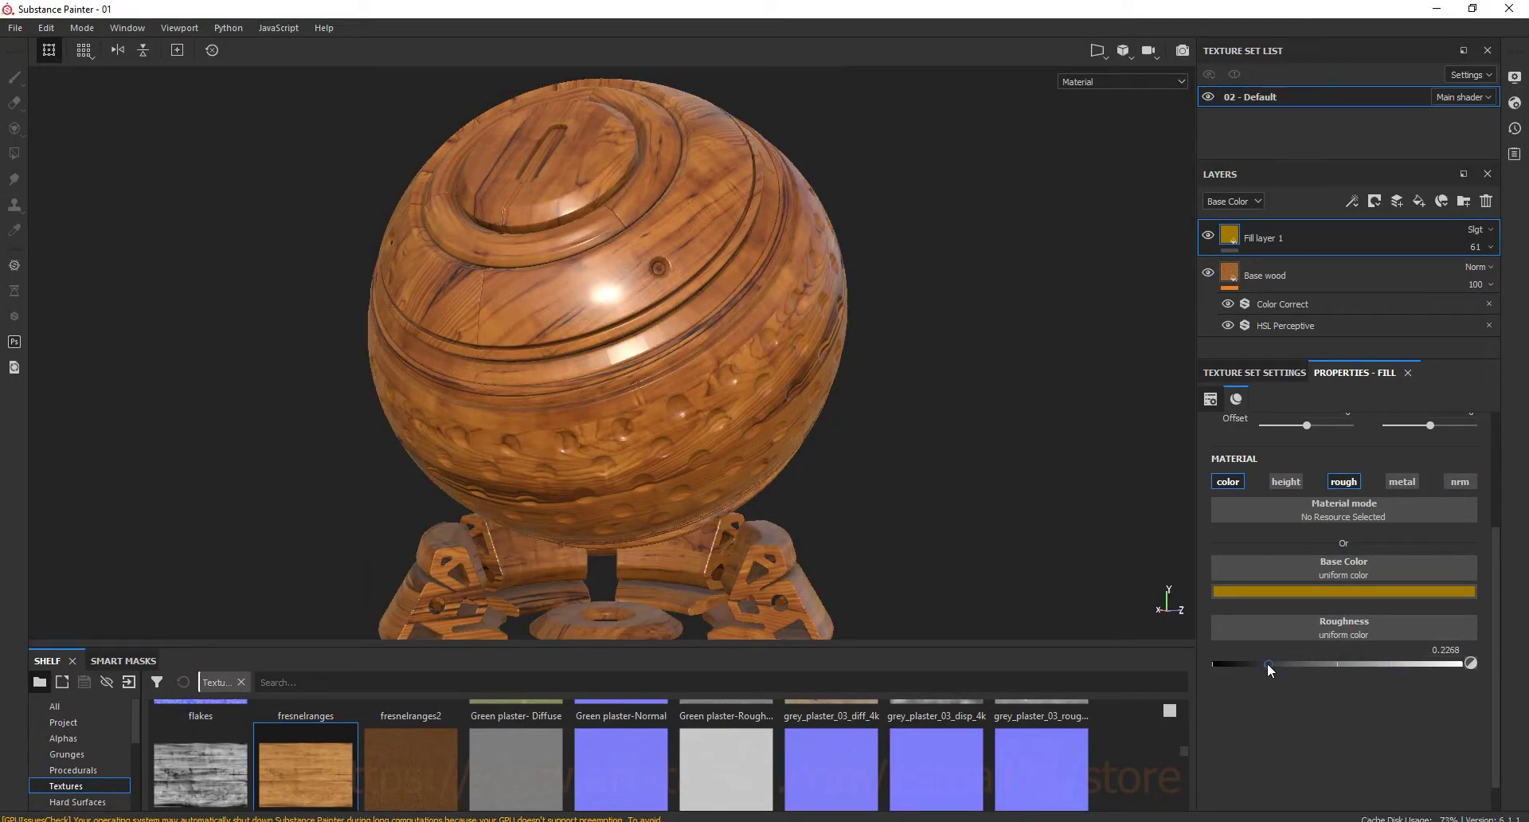
drag(1281, 664, 1293, 663)
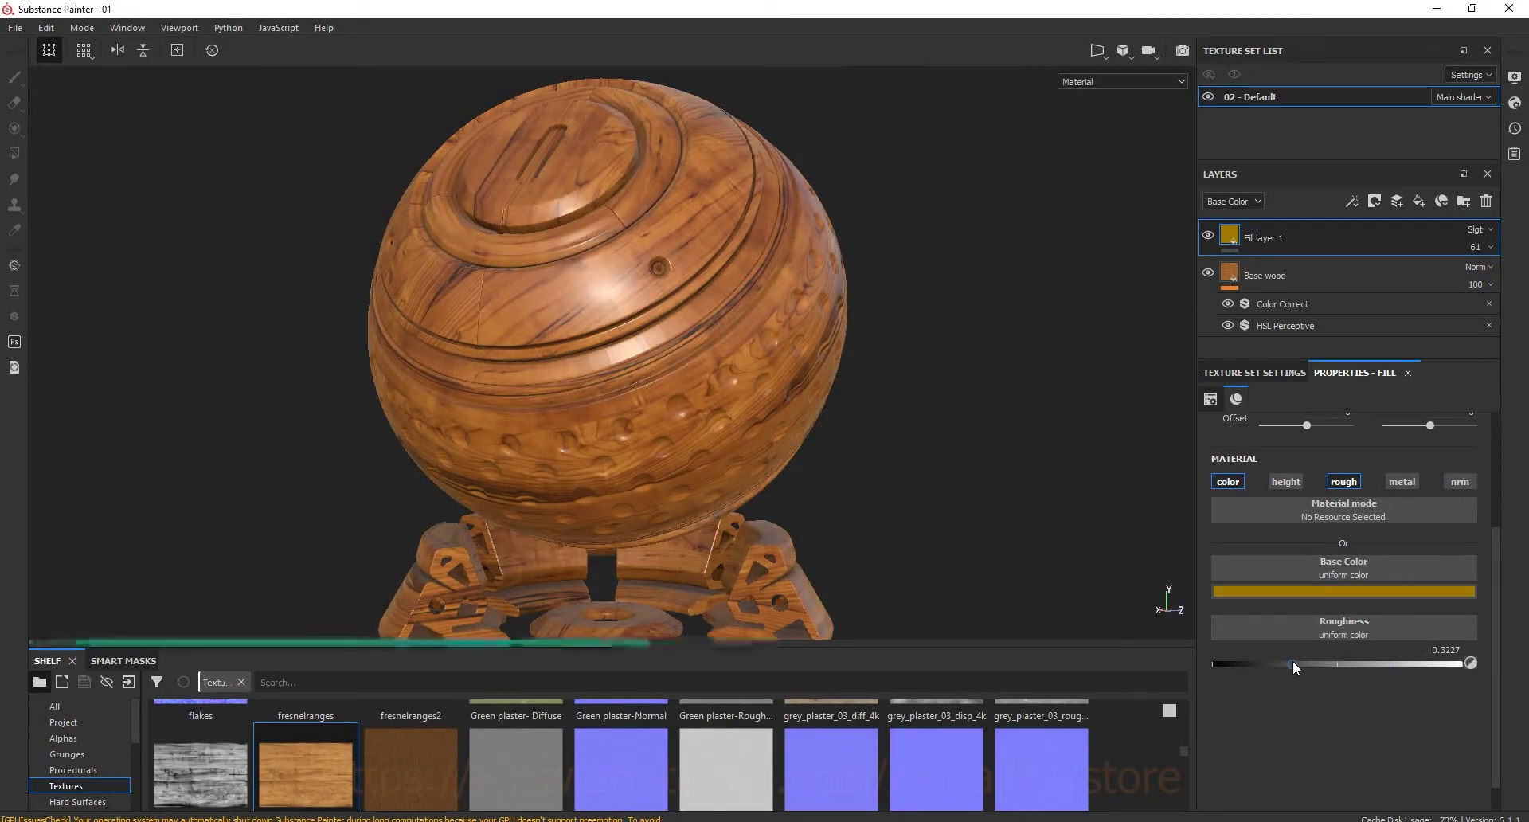
click(1349, 482)
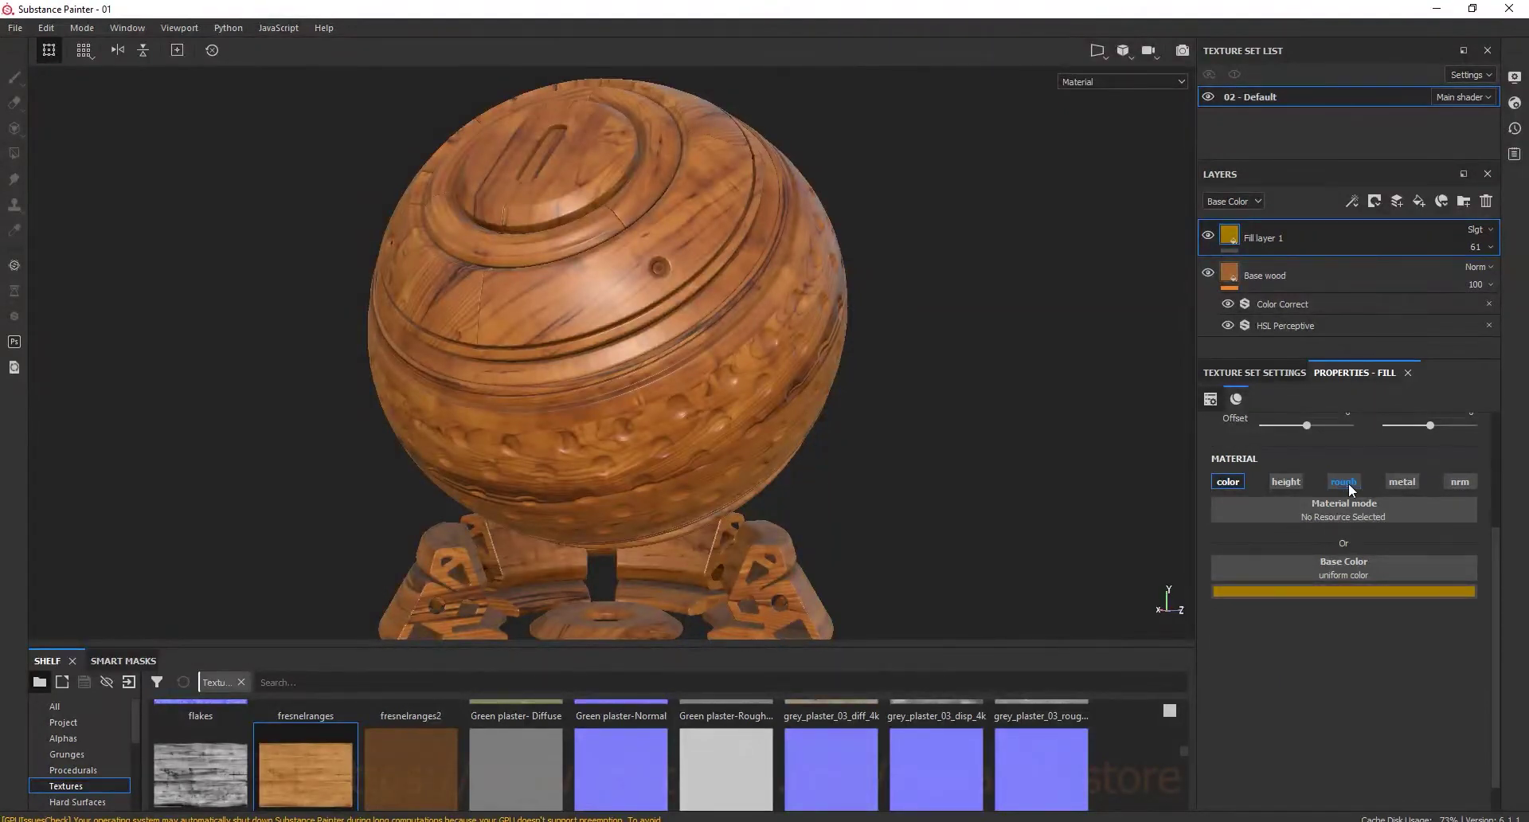
click(1350, 481)
click(1349, 481)
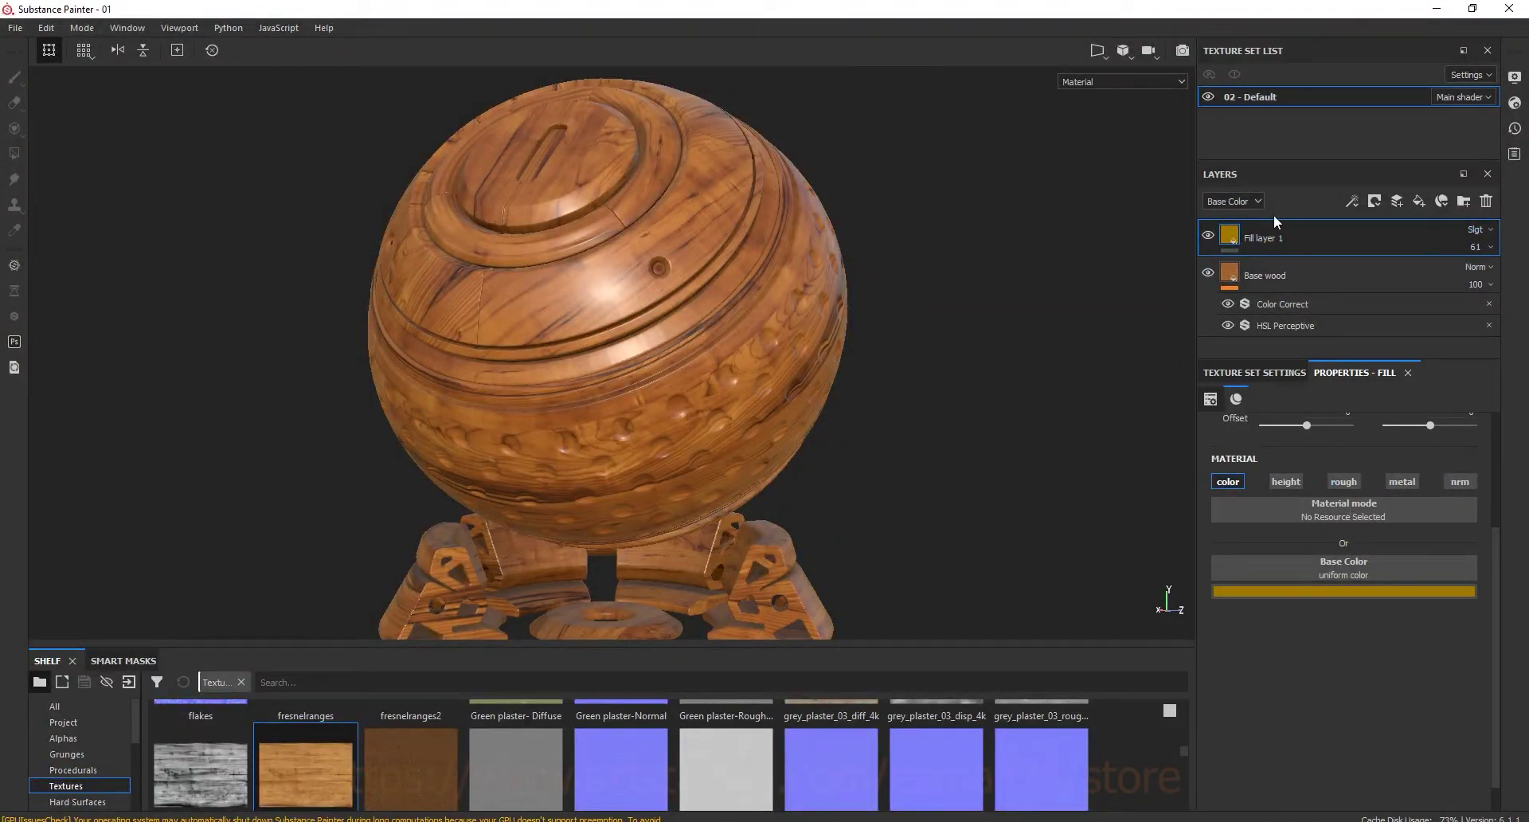
Raise Fill layer 1 opacity to 84 and darken its colour to RGB 0.271, 0.146, 0.000
click(1475, 247)
drag(1493, 277, 1511, 277)
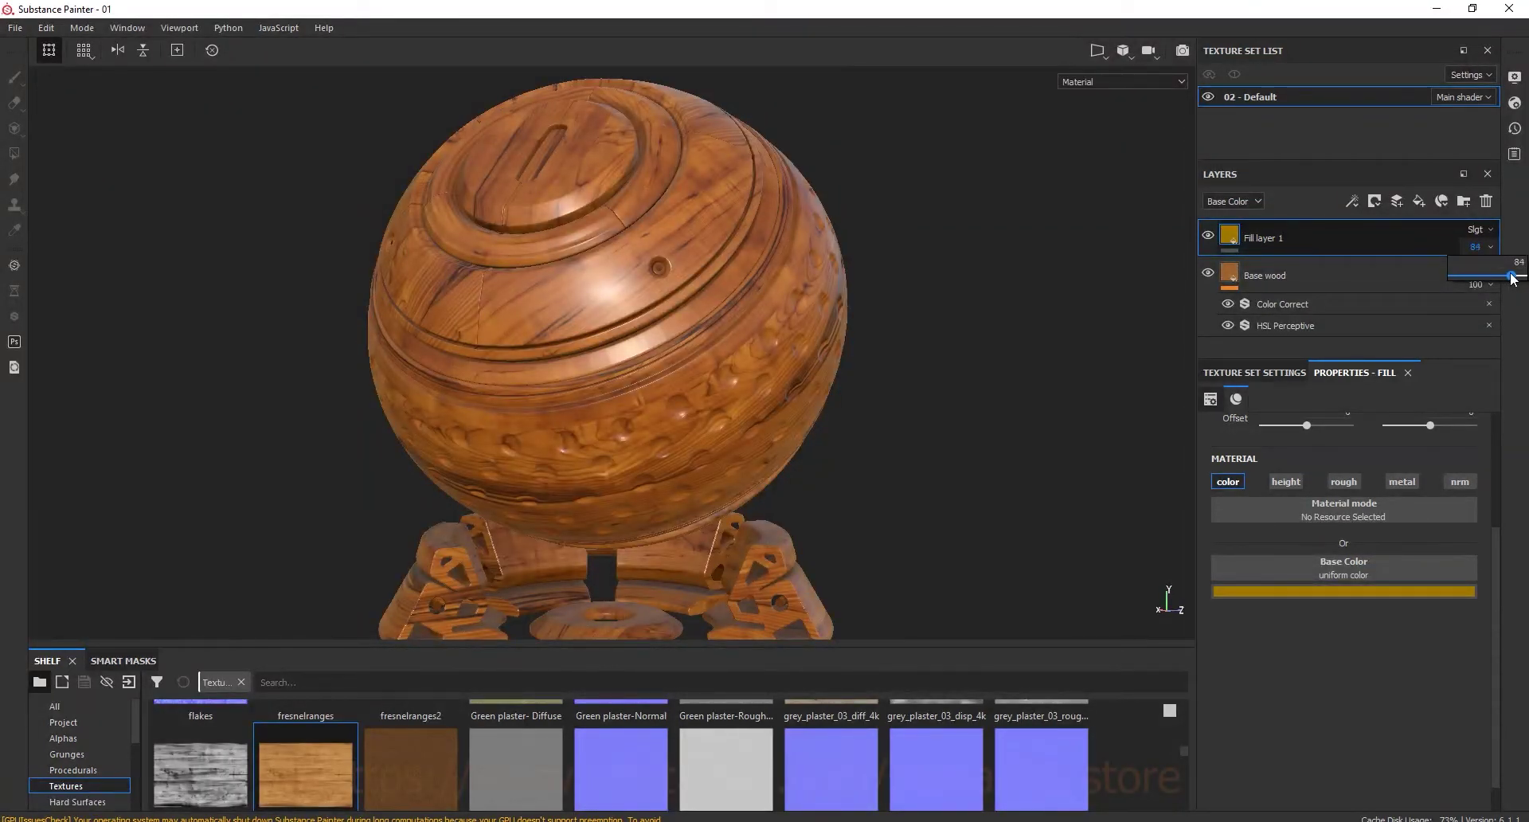
click(1411, 591)
drag(1512, 677, 1513, 691)
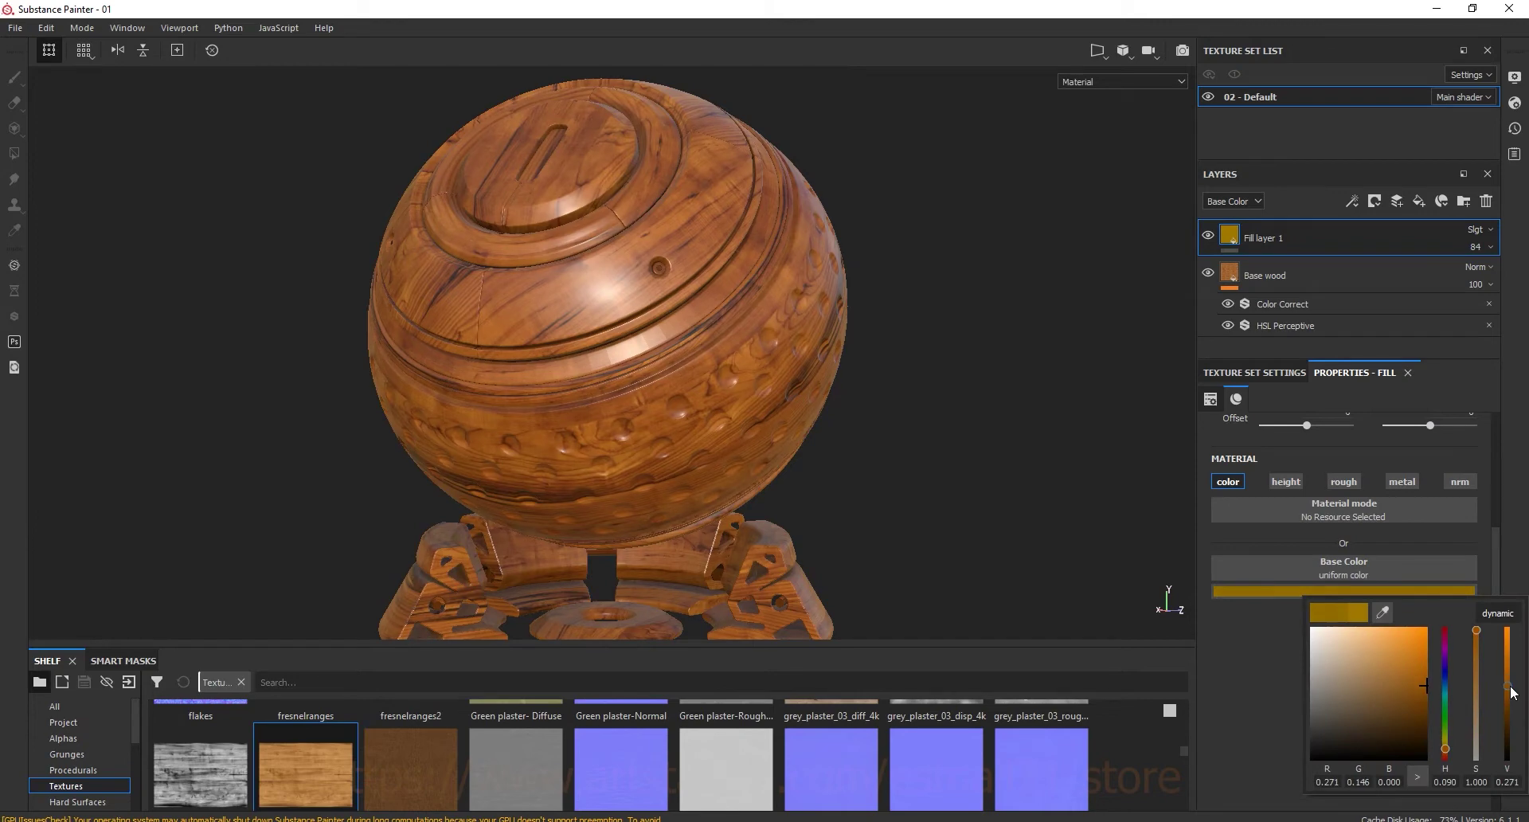
mouse_move(1041, 466)
alt+mouse_down()
mouse_move(915, 375)
mouse_move(931, 372)
alt+mouse_up()
key(ctrl+g)
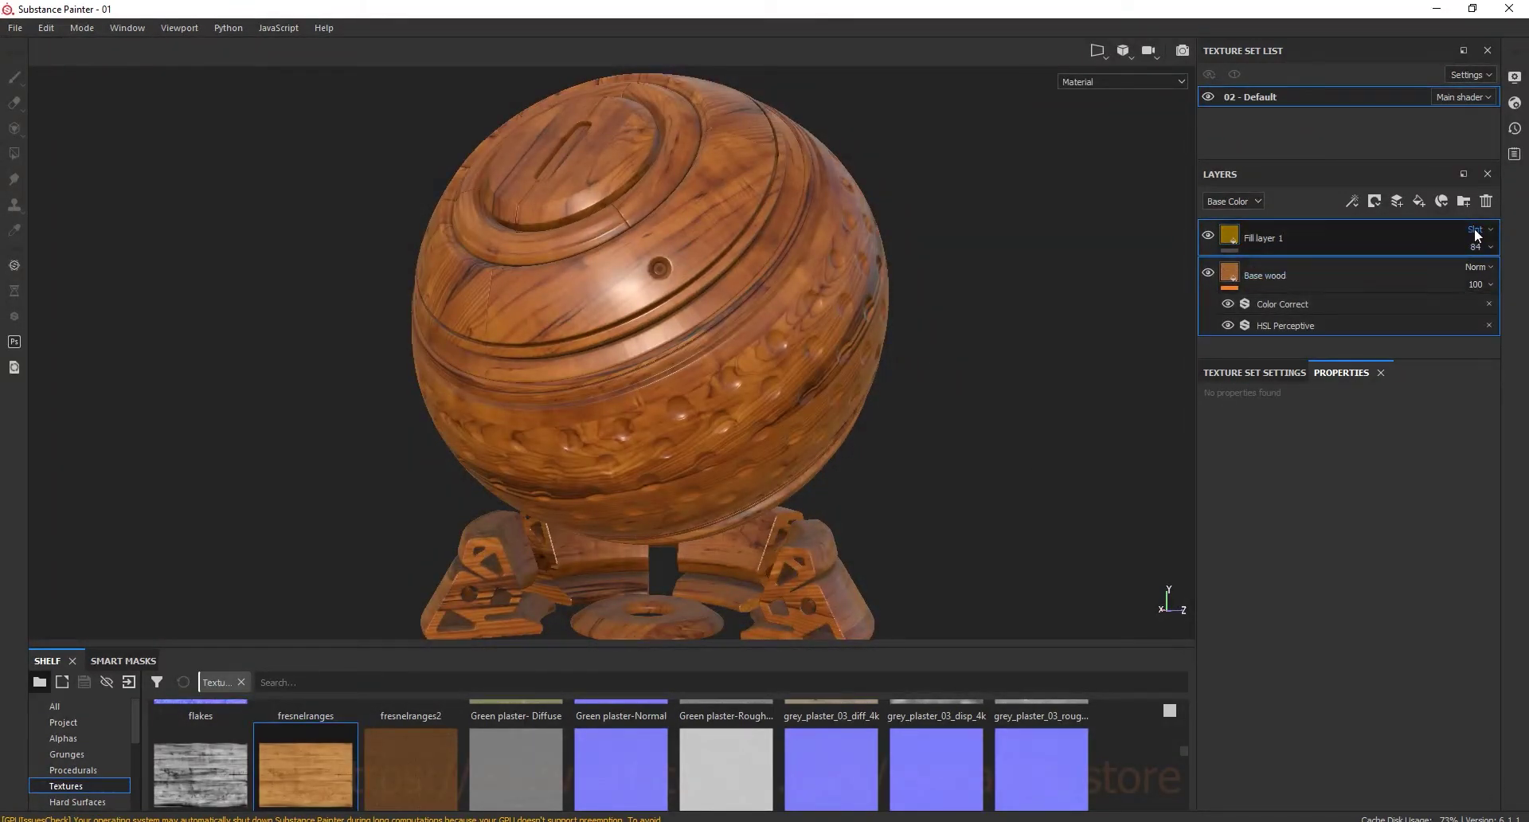
Group Fill layer 1 and Base wood in a collapsed Base wood folder, then add Fill layer 2
drag(1327, 314, 1321, 236)
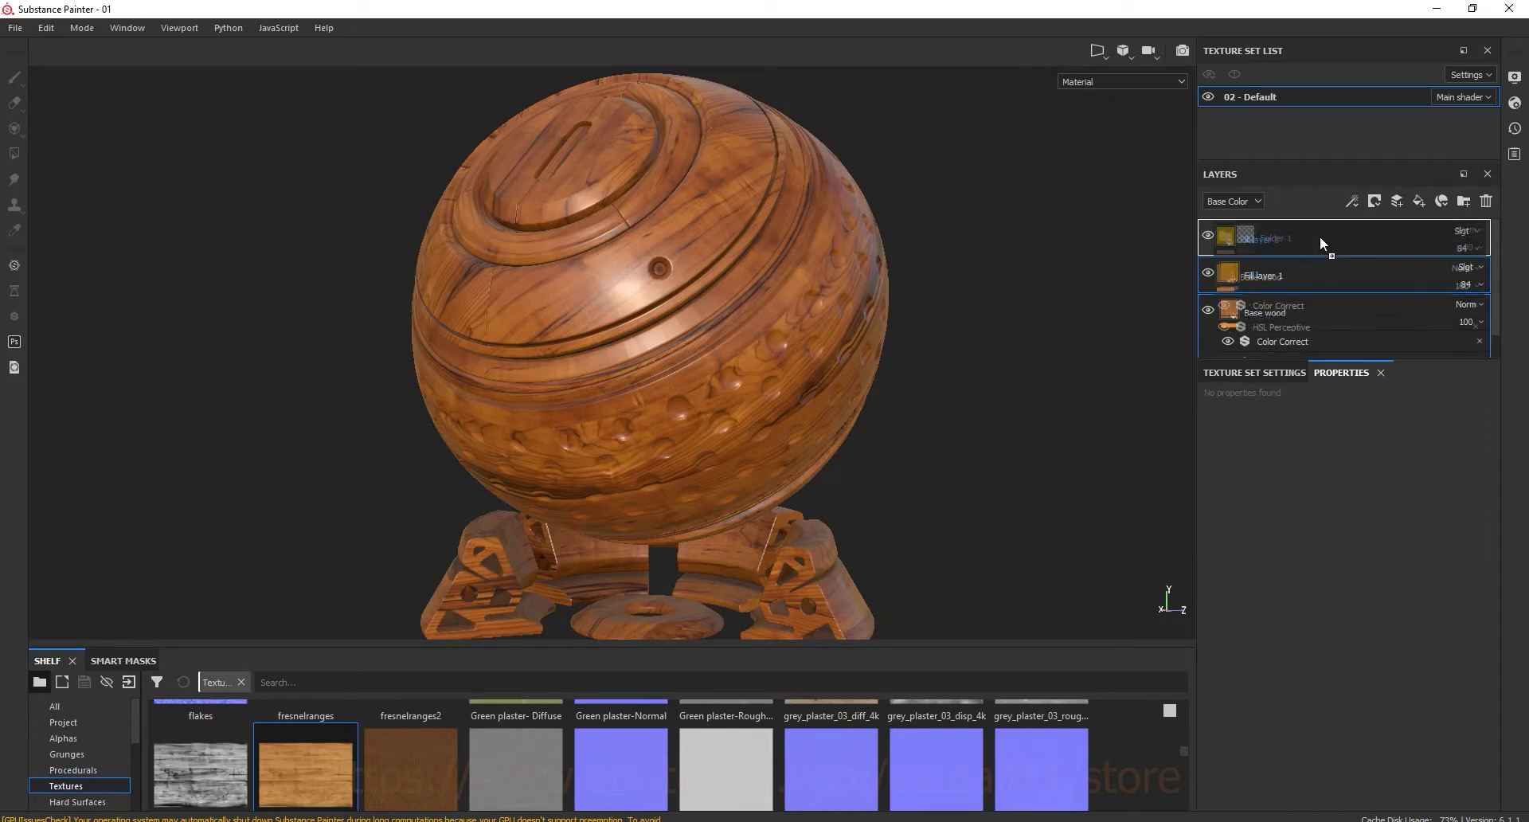
double_click(1279, 238)
text(Base wood)
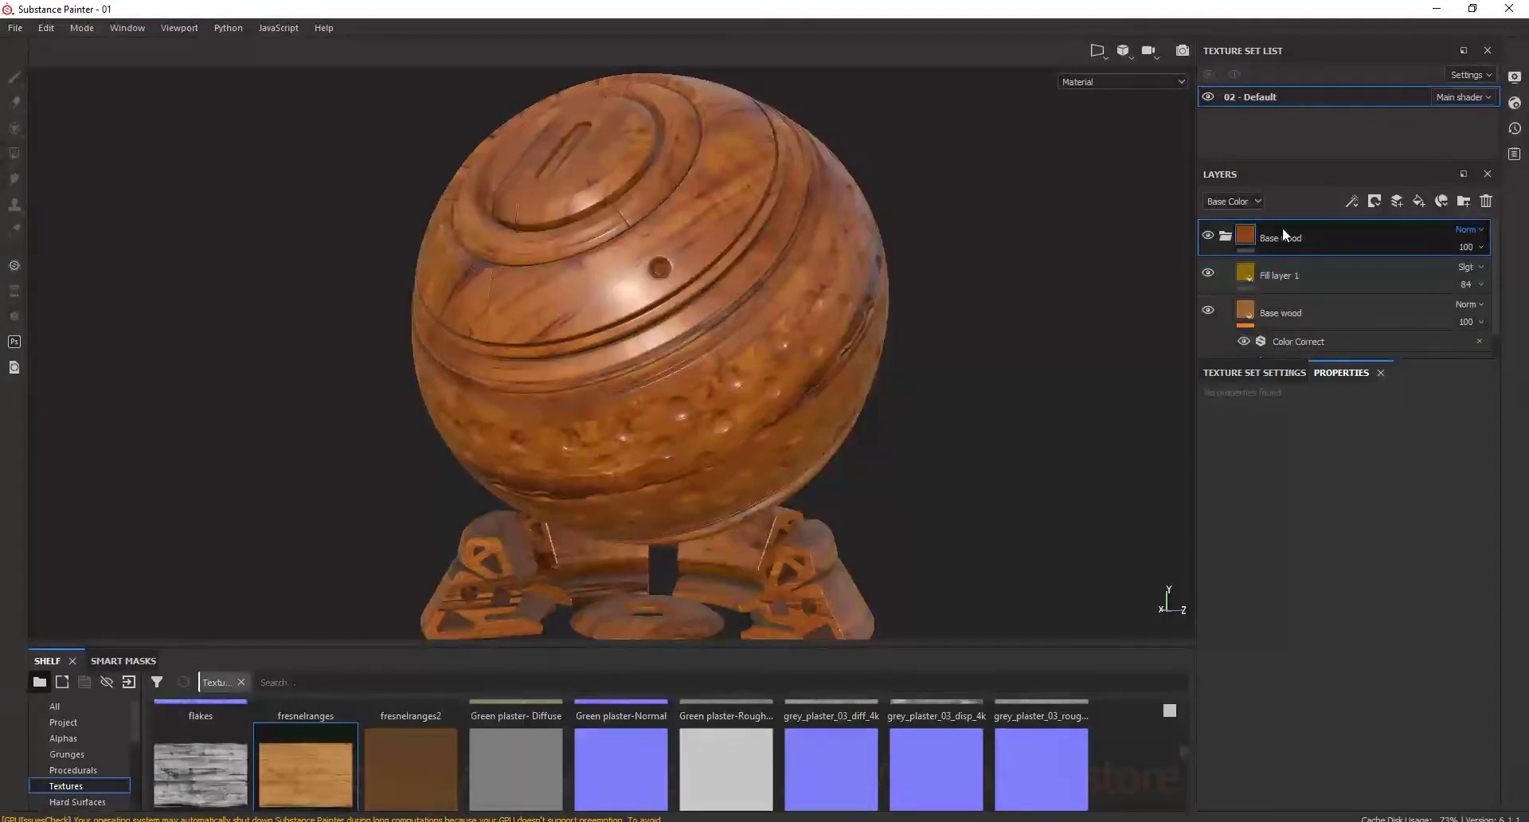
click(1226, 236)
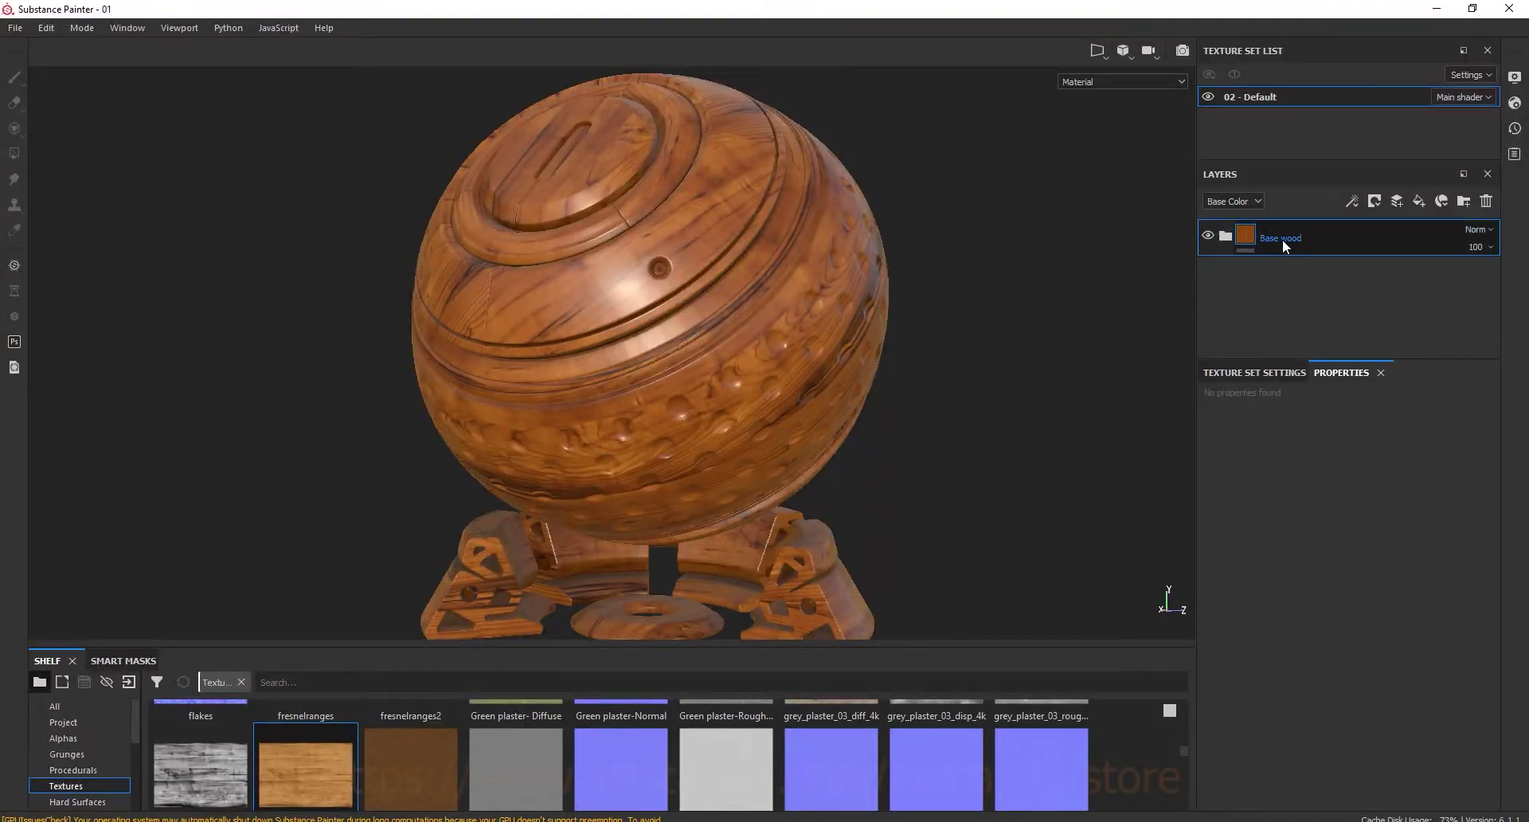
click(1419, 201)
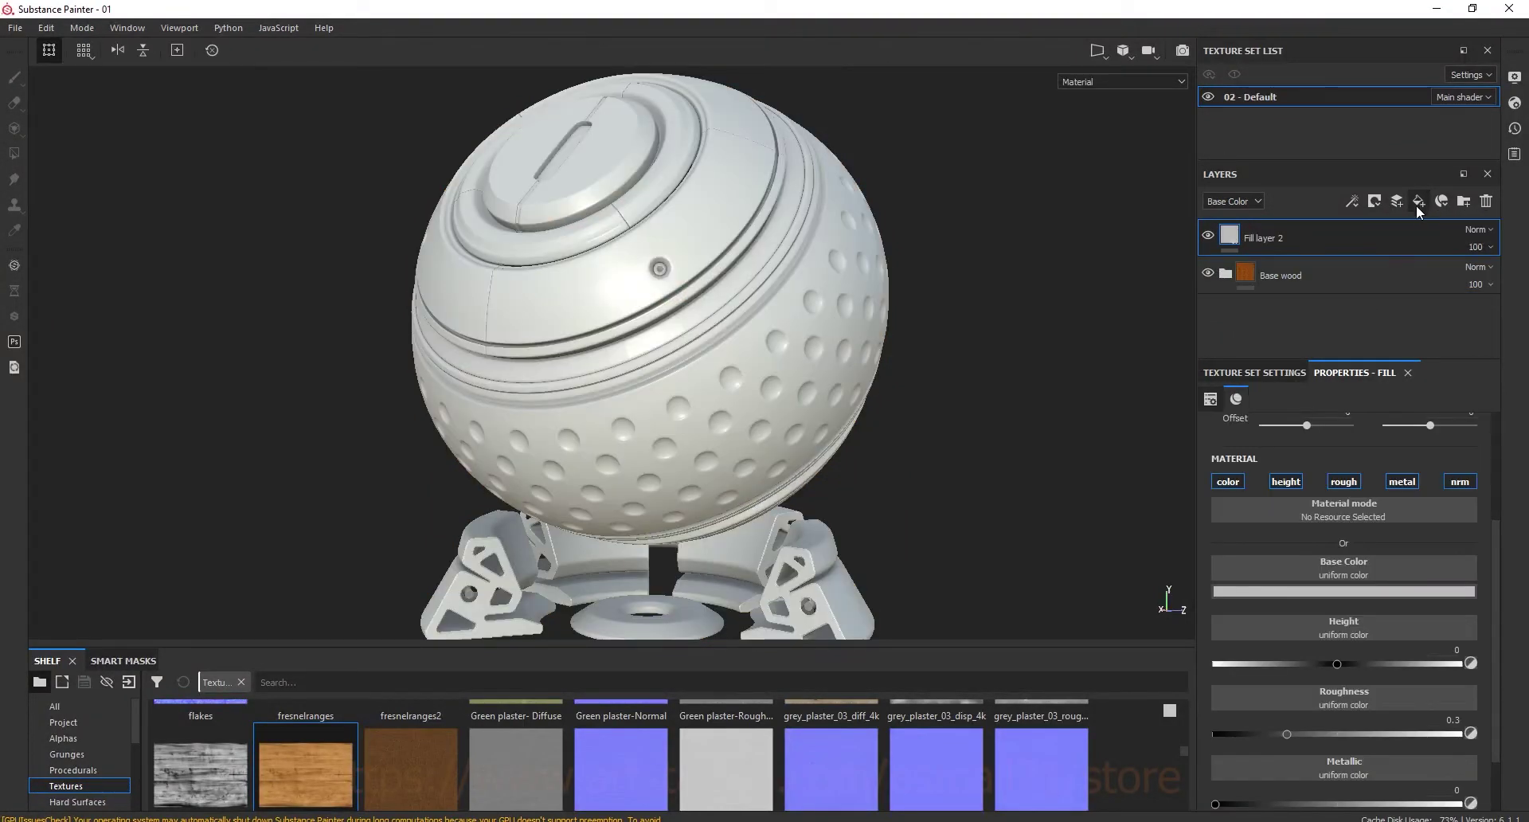
Turn off Fill layer 2's metallic channel and give it a light tan base colour
click(1402, 481)
click(1408, 591)
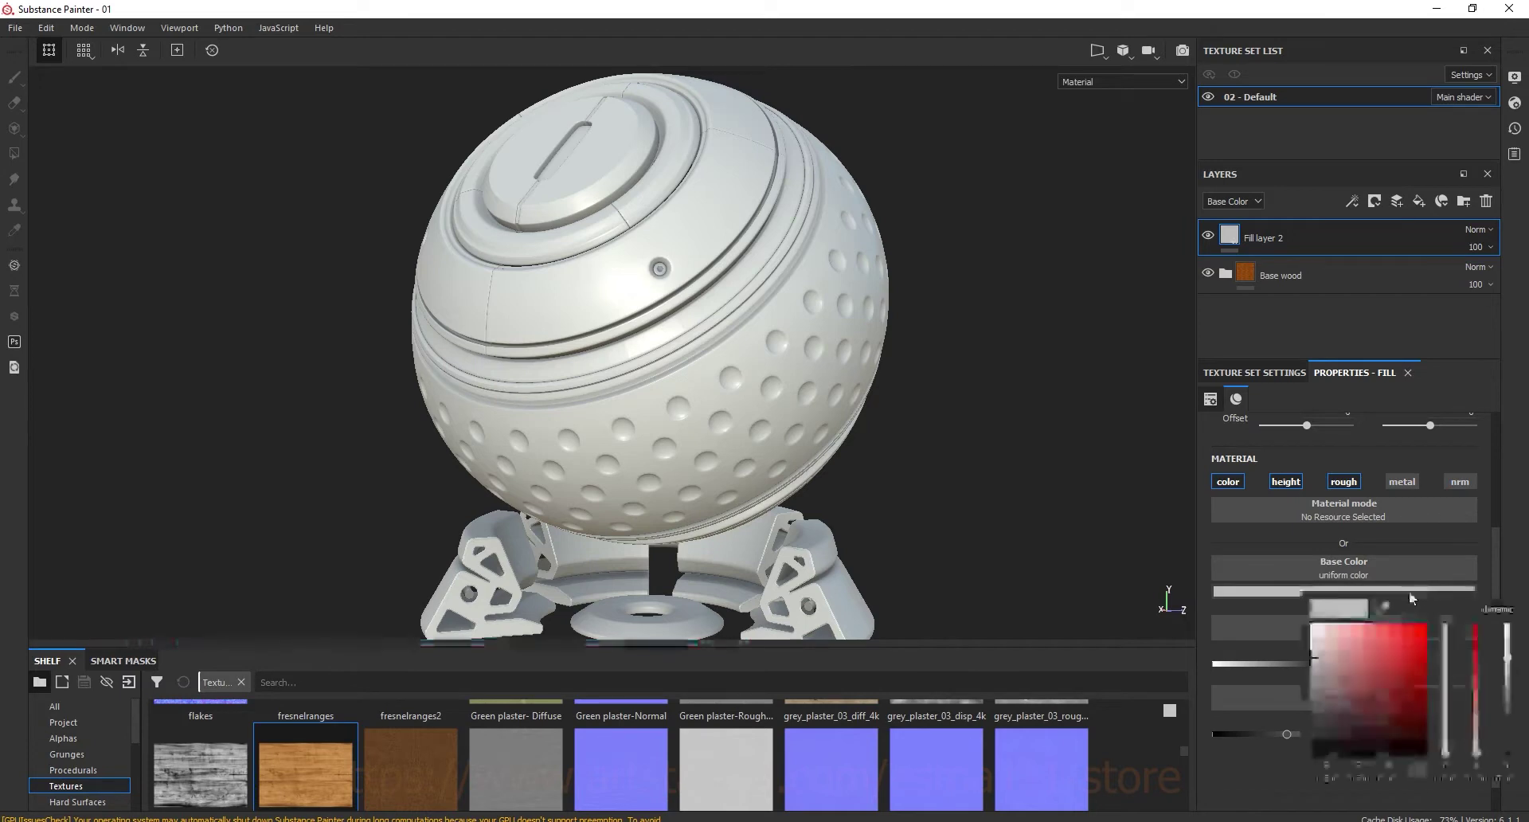
drag(1450, 749, 1445, 747)
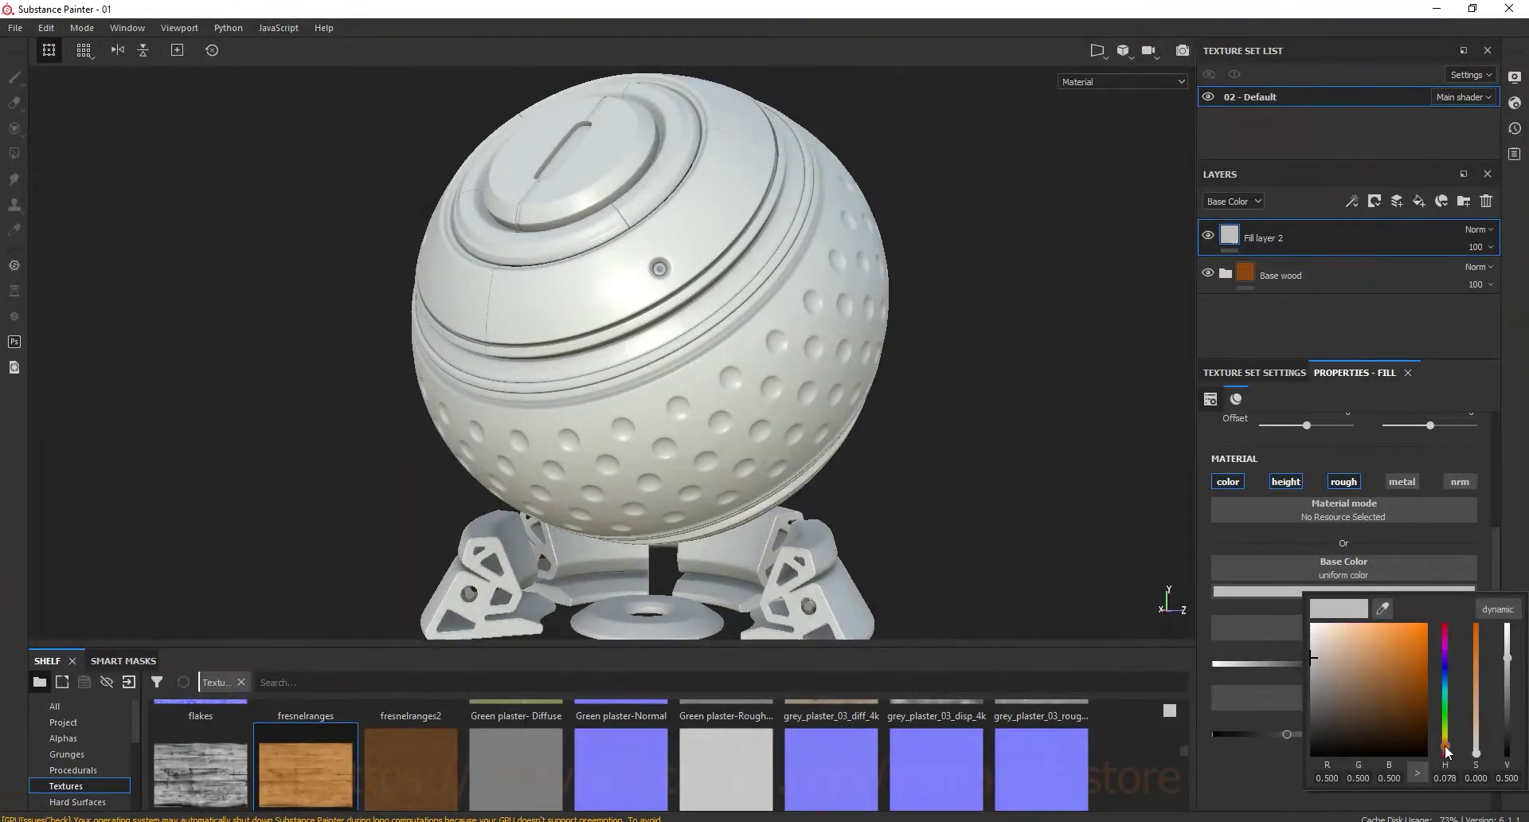
drag(1351, 652, 1354, 672)
drag(1447, 752, 1448, 754)
drag(1478, 706, 1478, 702)
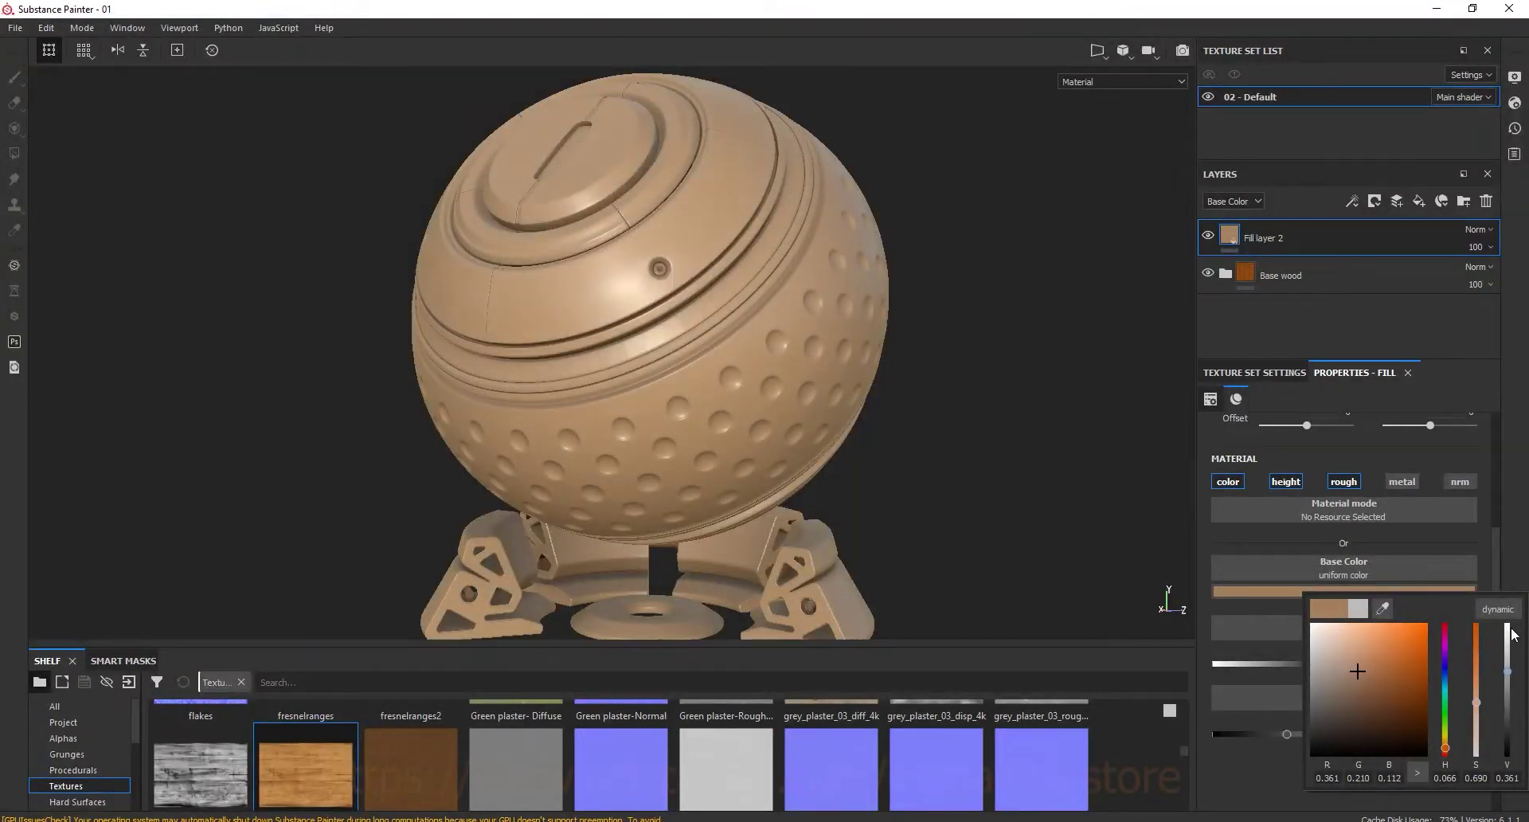
drag(1507, 679, 1507, 674)
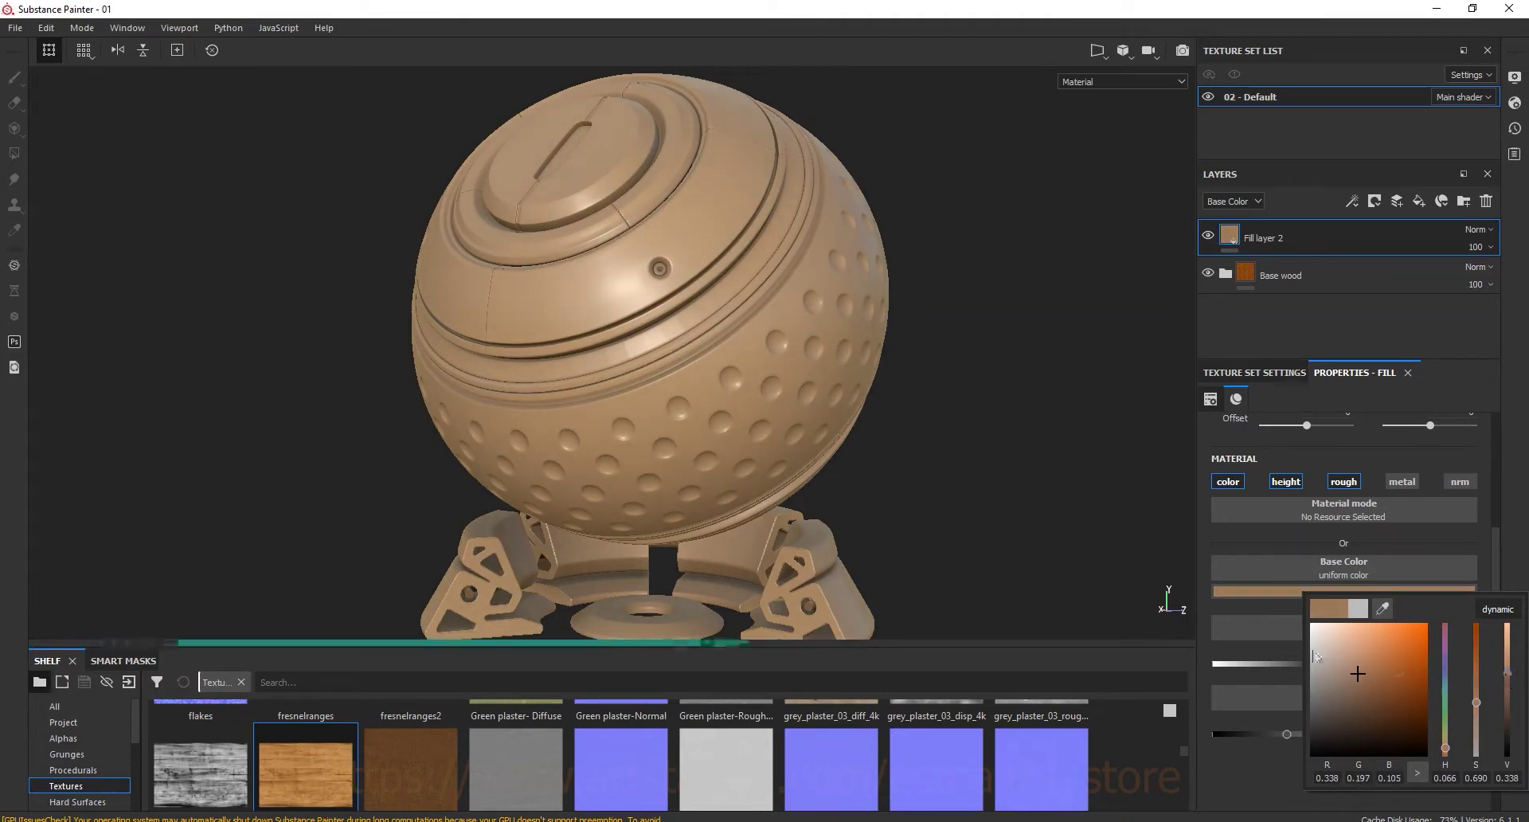
click(1233, 625)
Set Fill layer 2's roughness to 0.6901, undoing an accidental height change
click(1351, 663)
key(ctrl+z)
click(1451, 721)
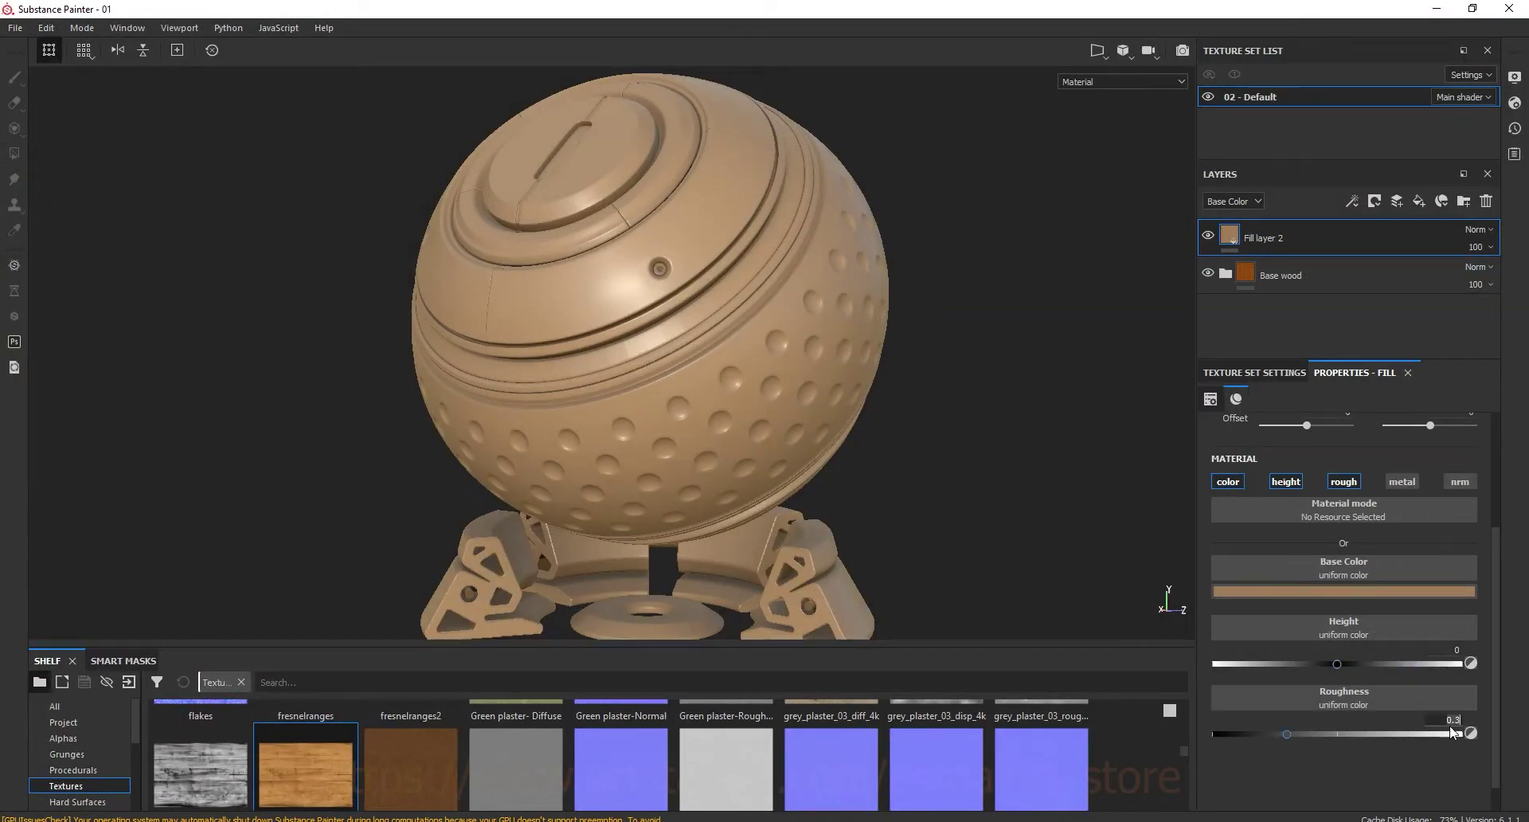
drag(1288, 734, 1392, 734)
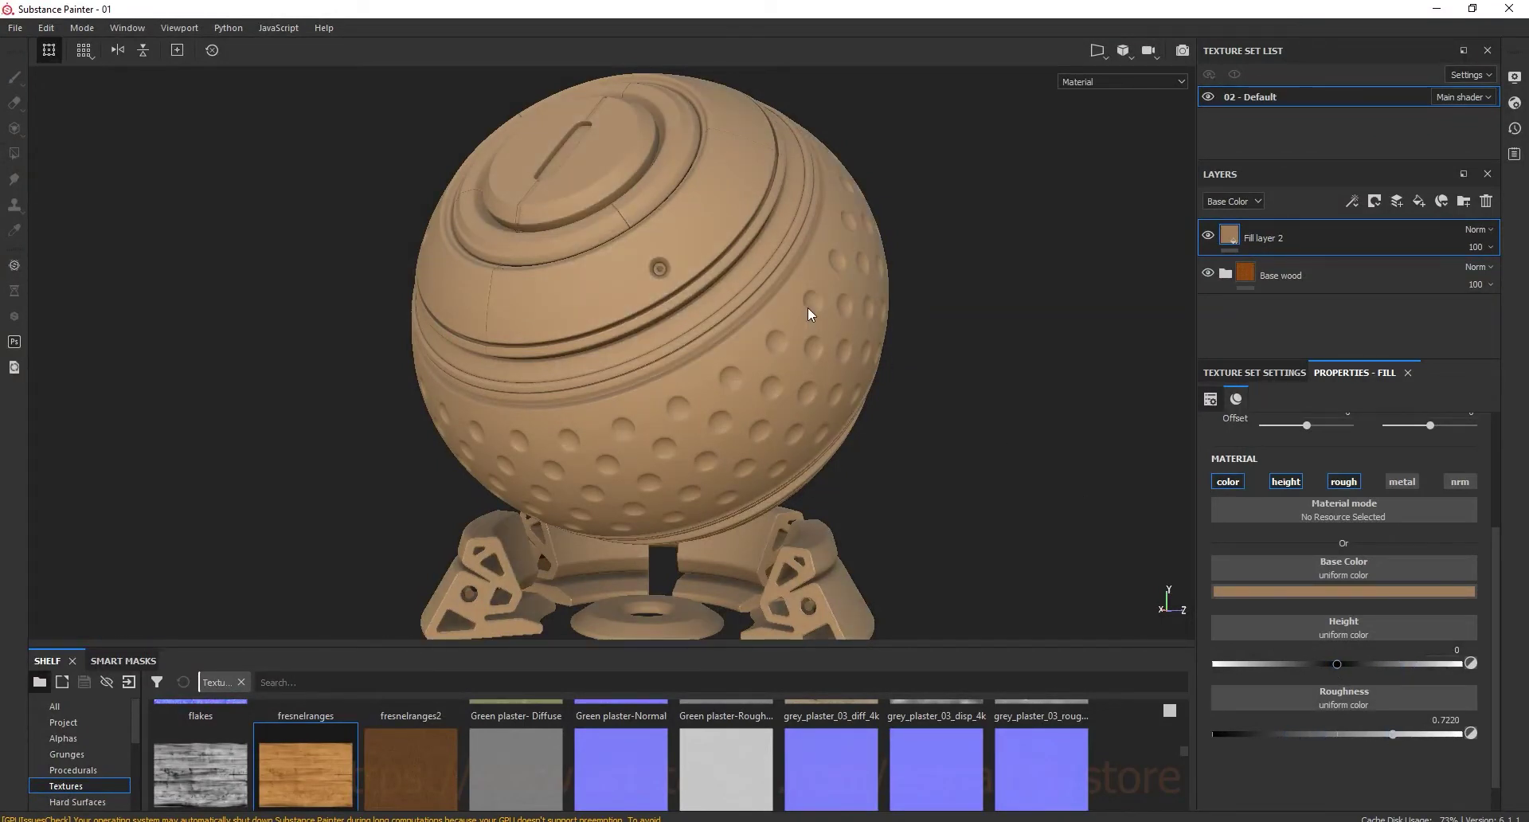
drag(1389, 734, 1384, 731)
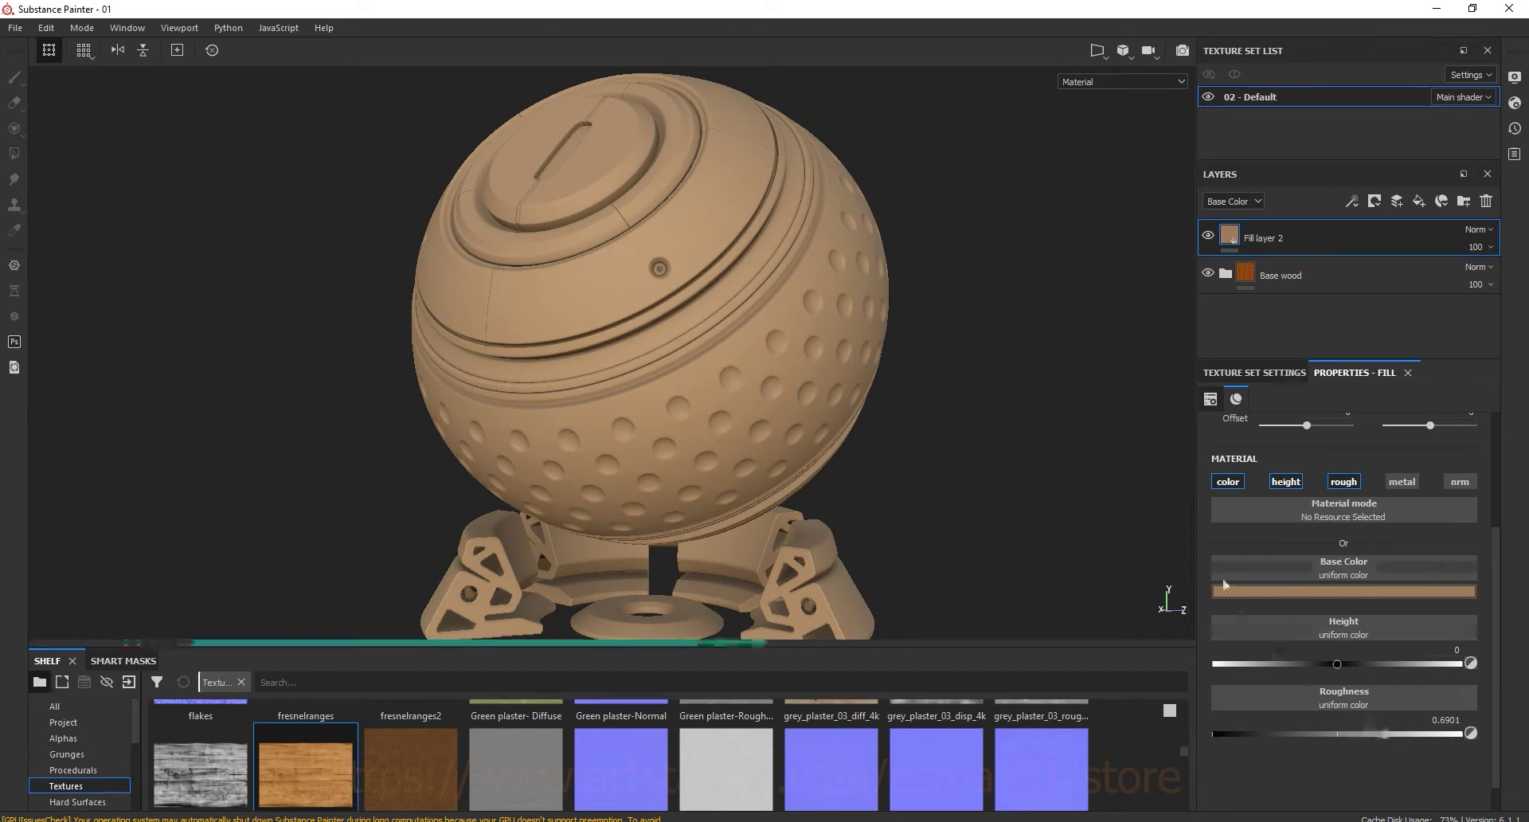
click(1374, 201)
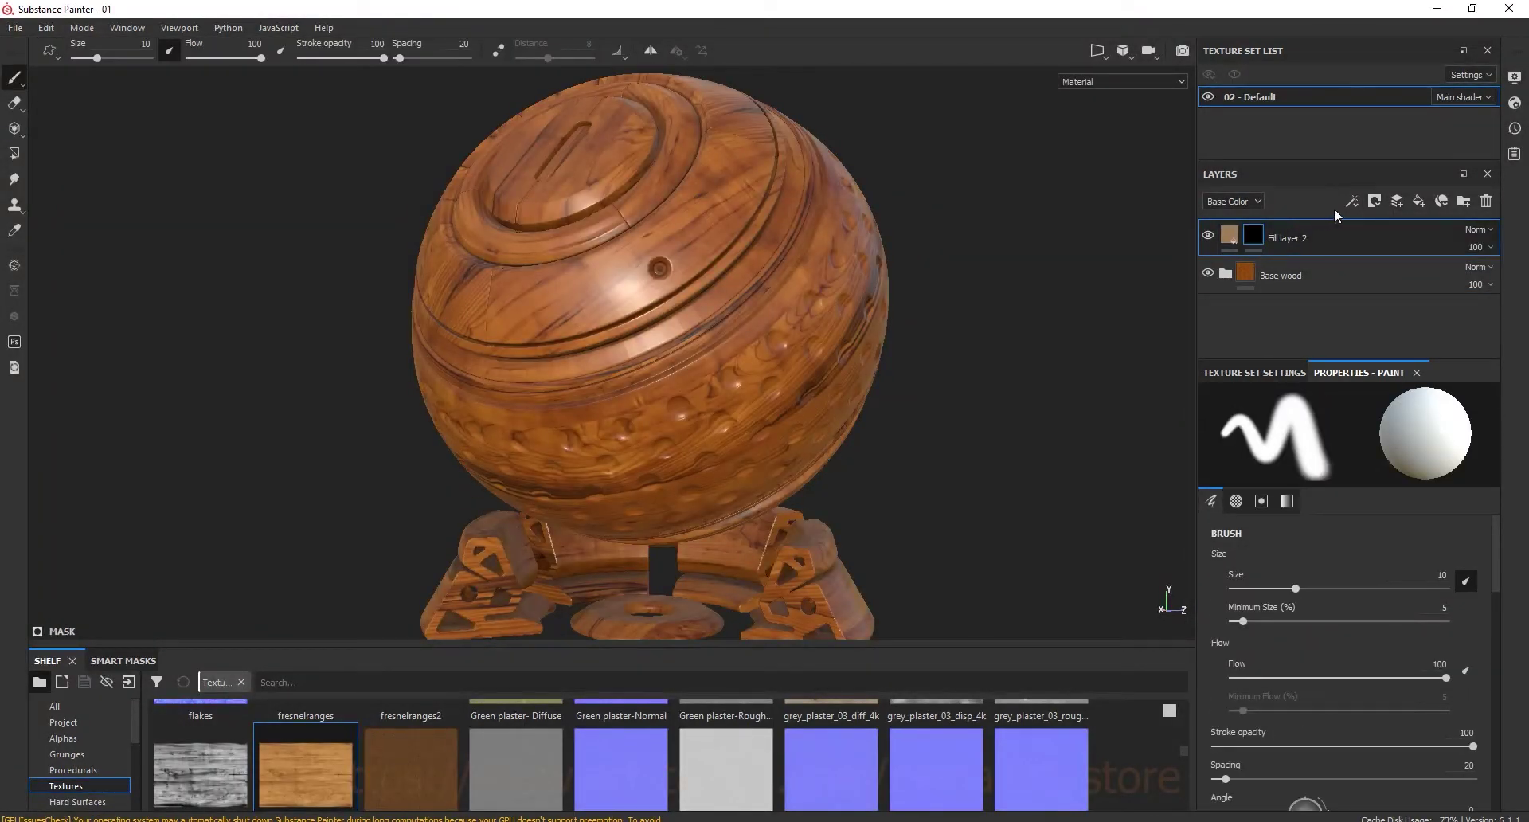
Add a black mask with a fill effect to Fill layer 2 and browse the grunge textures
click(1375, 201)
click(1402, 265)
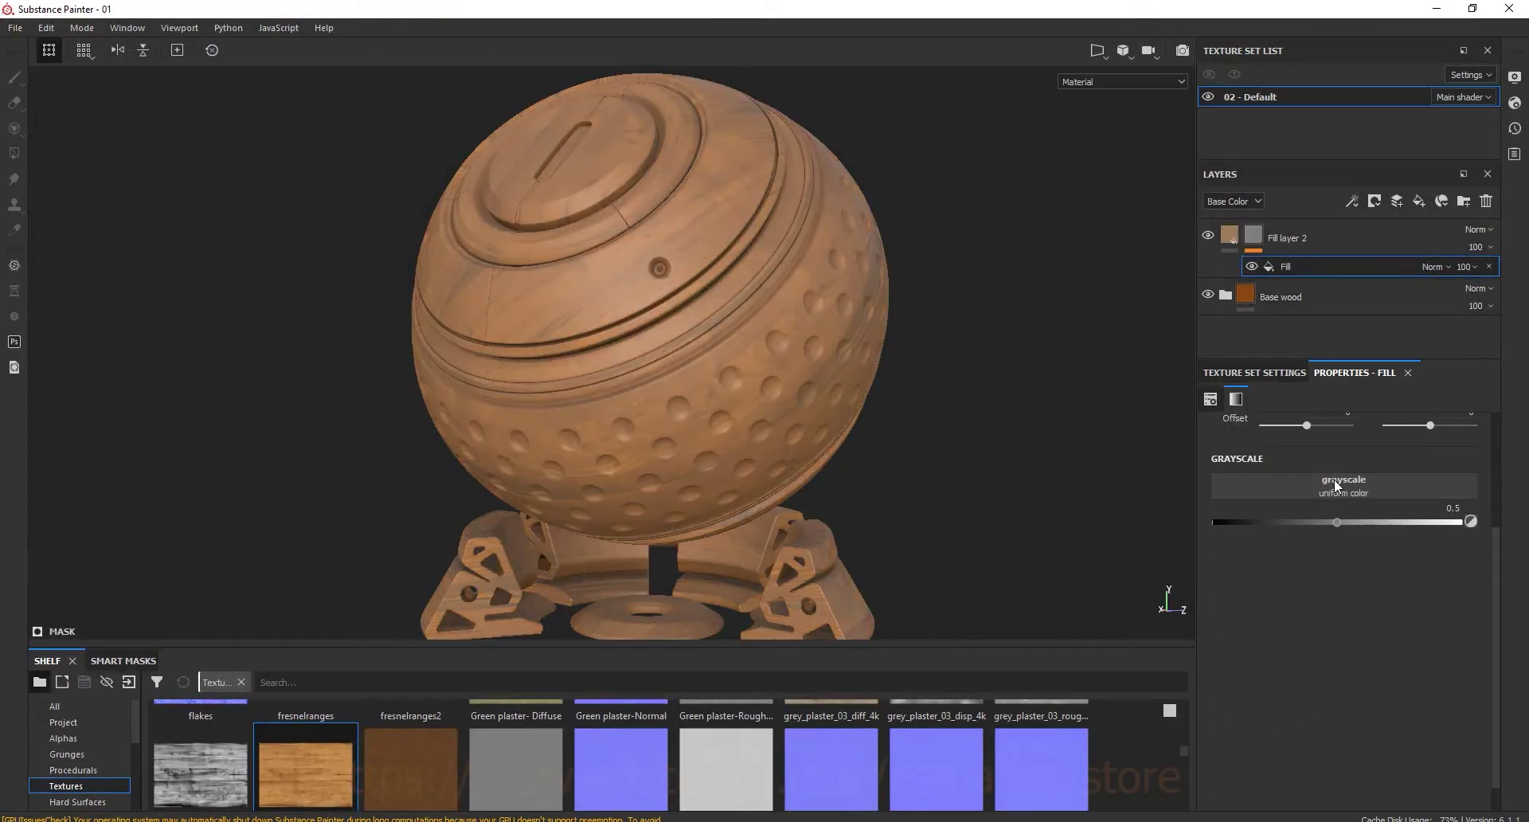
click(1336, 481)
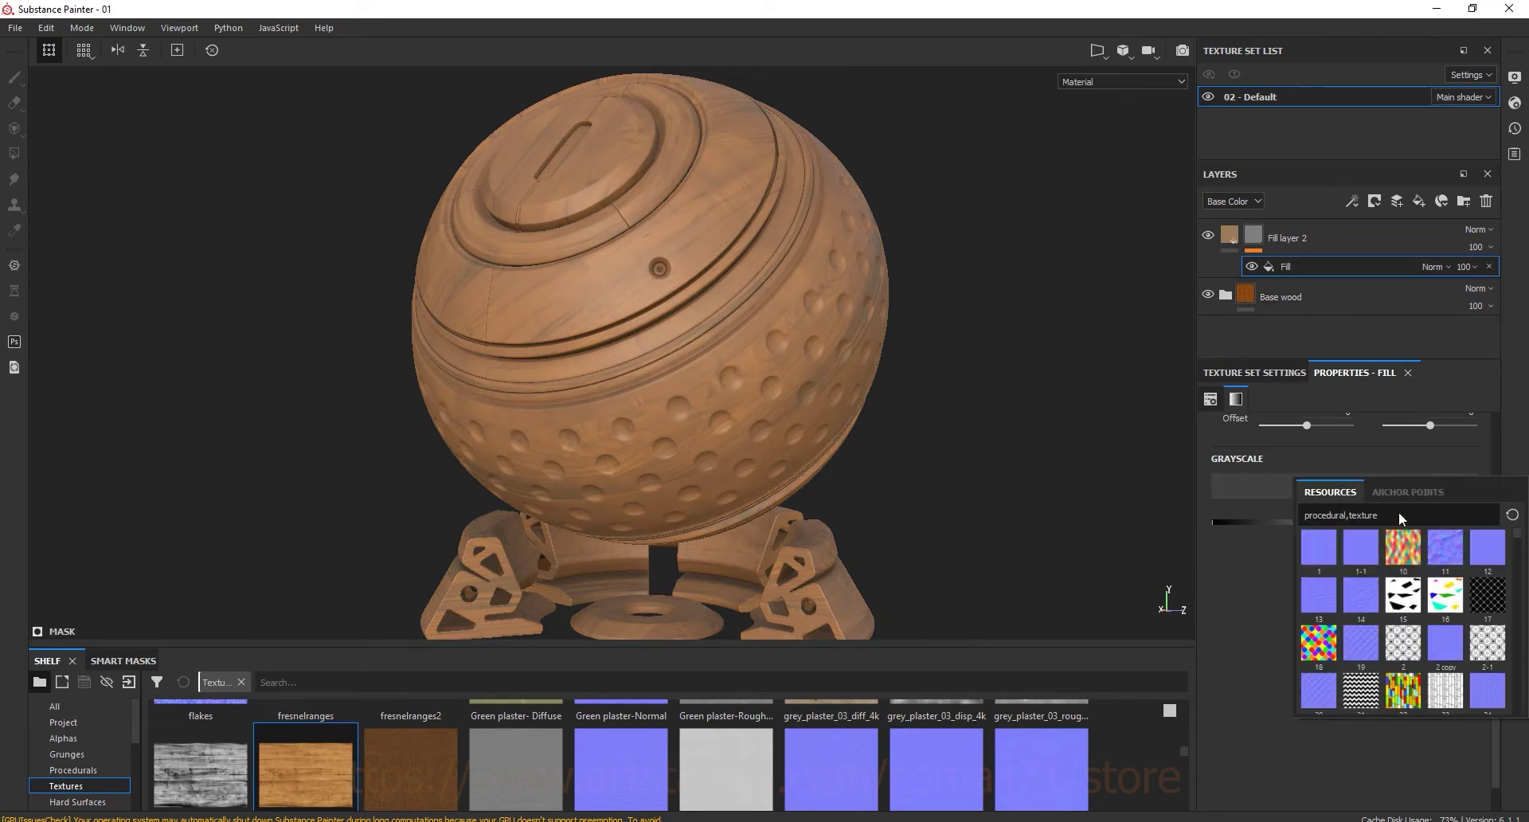
text( ra)
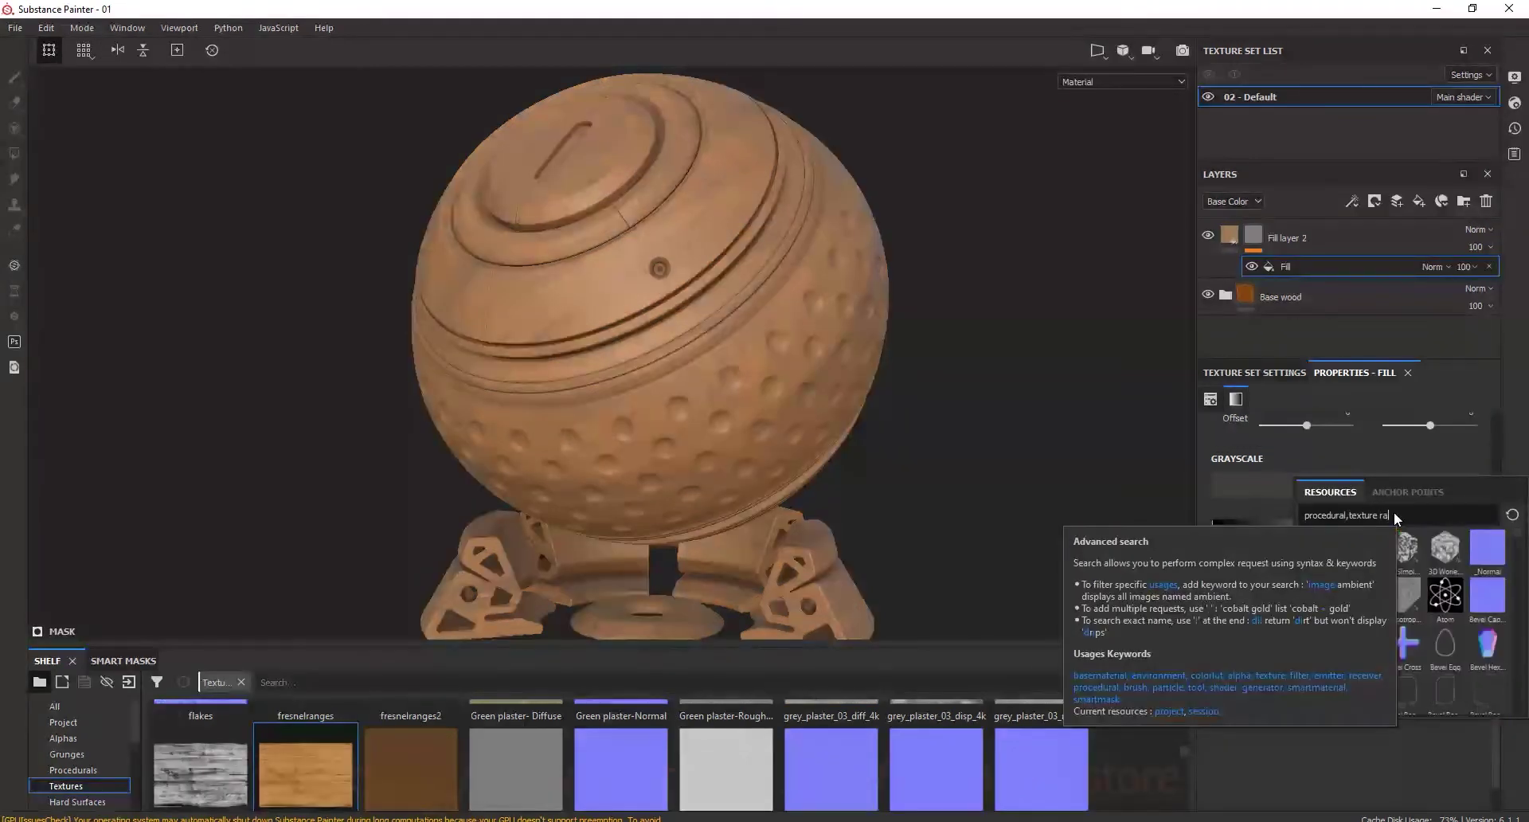
text(tio)
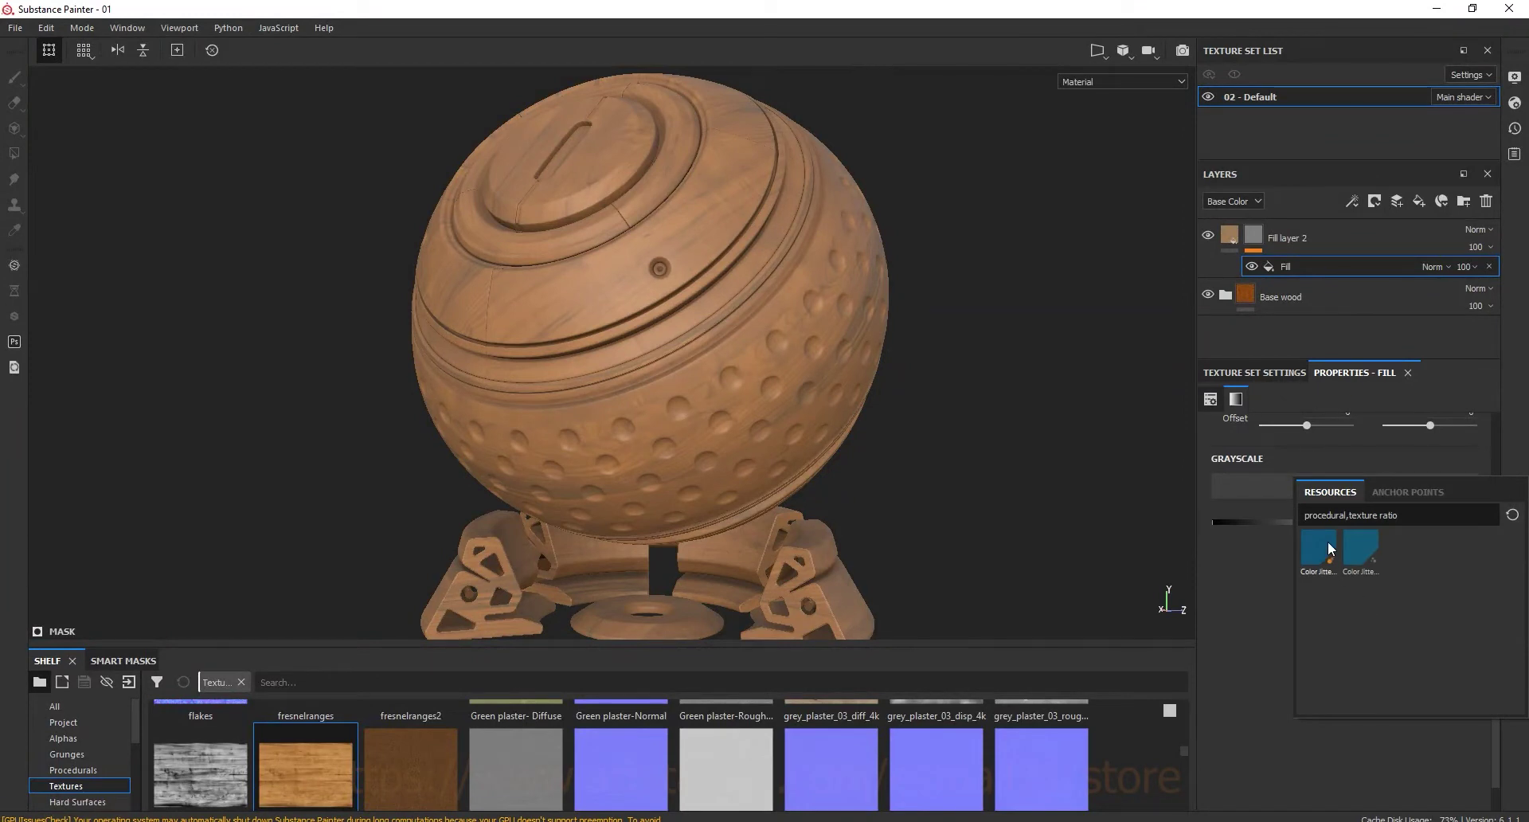
key(BackSpace)
key(BackSpace)
key(BackSpace)
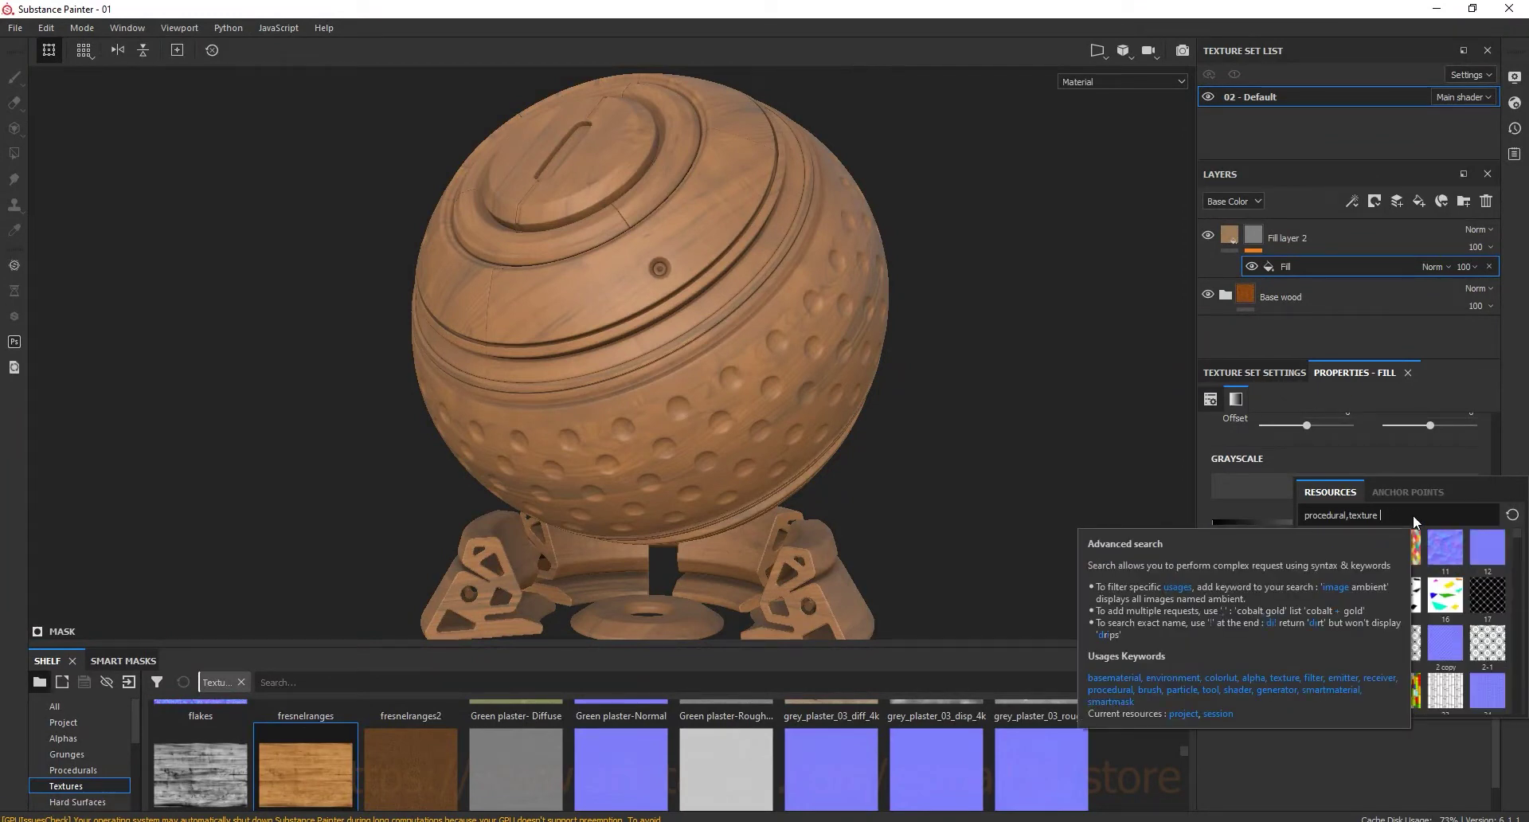
click(85, 757)
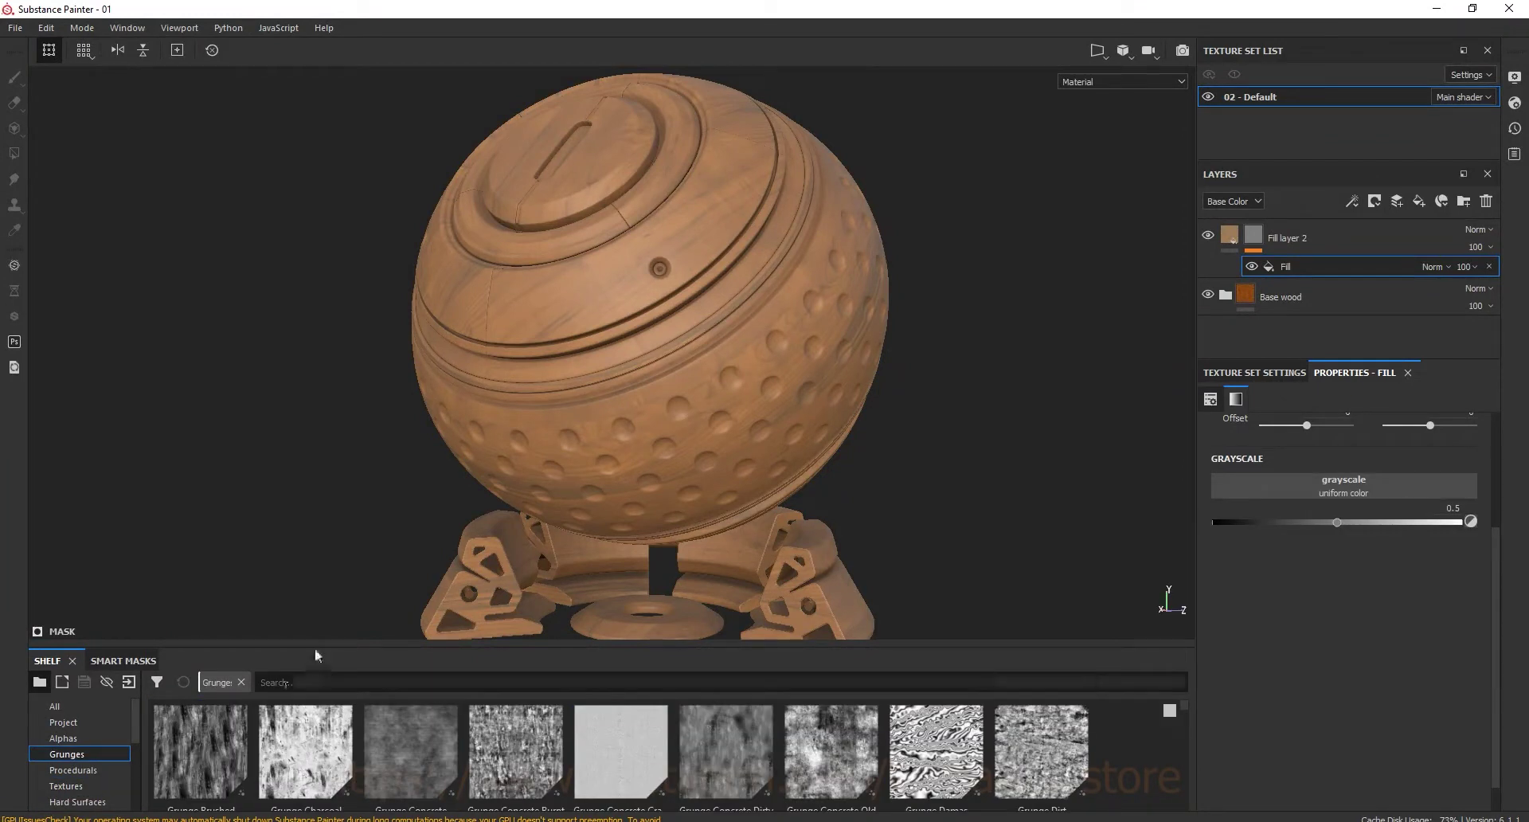
mouse_move(317, 649)
mouse_down()
mouse_move(317, 500)
mouse_move(352, 489)
mouse_up()
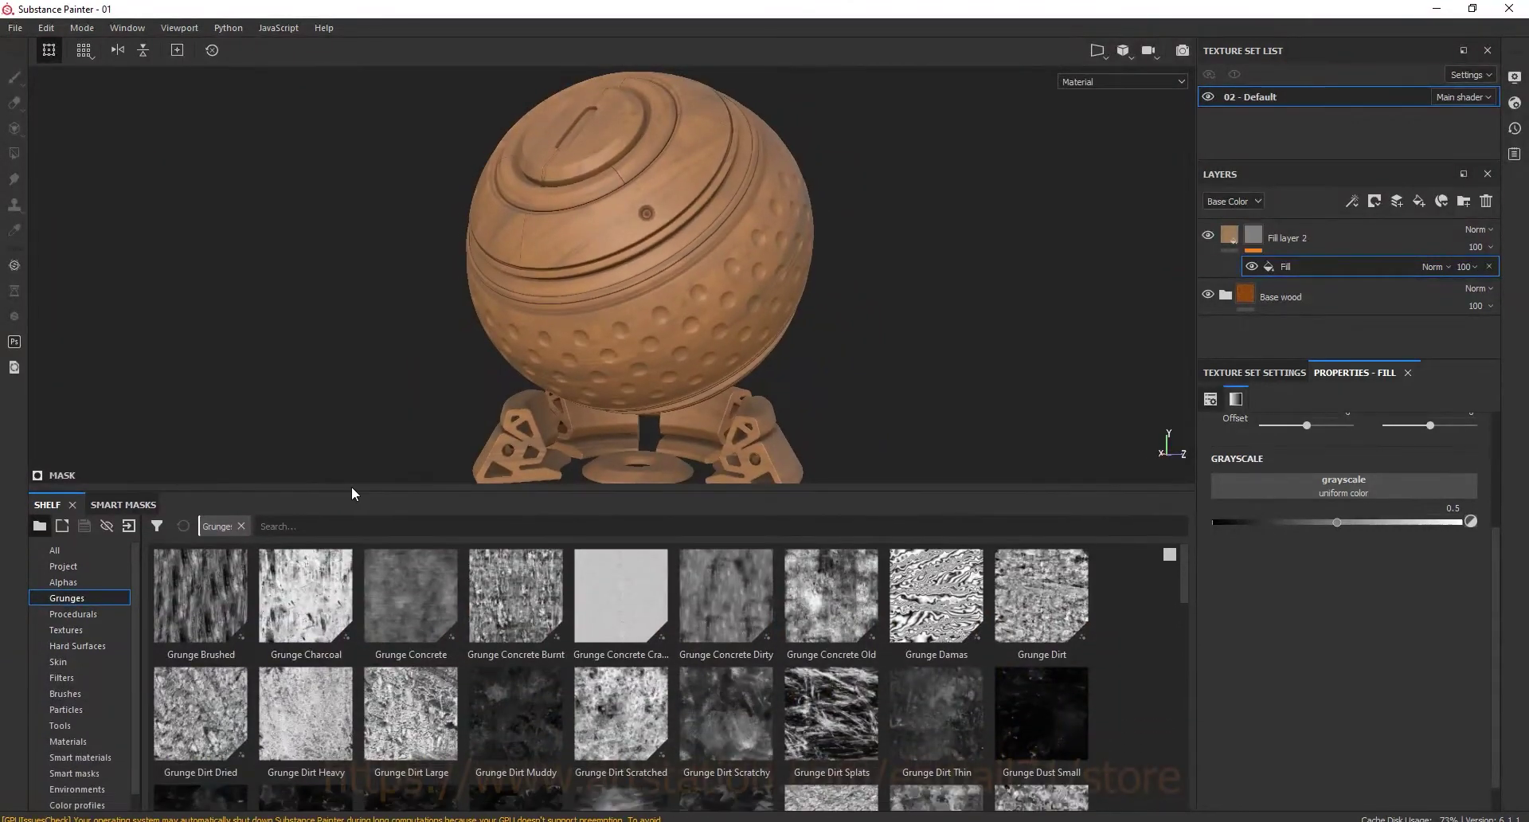
mouse_move(1184, 565)
mouse_down()
mouse_move(1182, 763)
mouse_move(1173, 629)
mouse_move(1156, 767)
mouse_move(1166, 585)
mouse_up()
Set the mask fill's grayscale to the Directional Noise 1 procedural
click(73, 614)
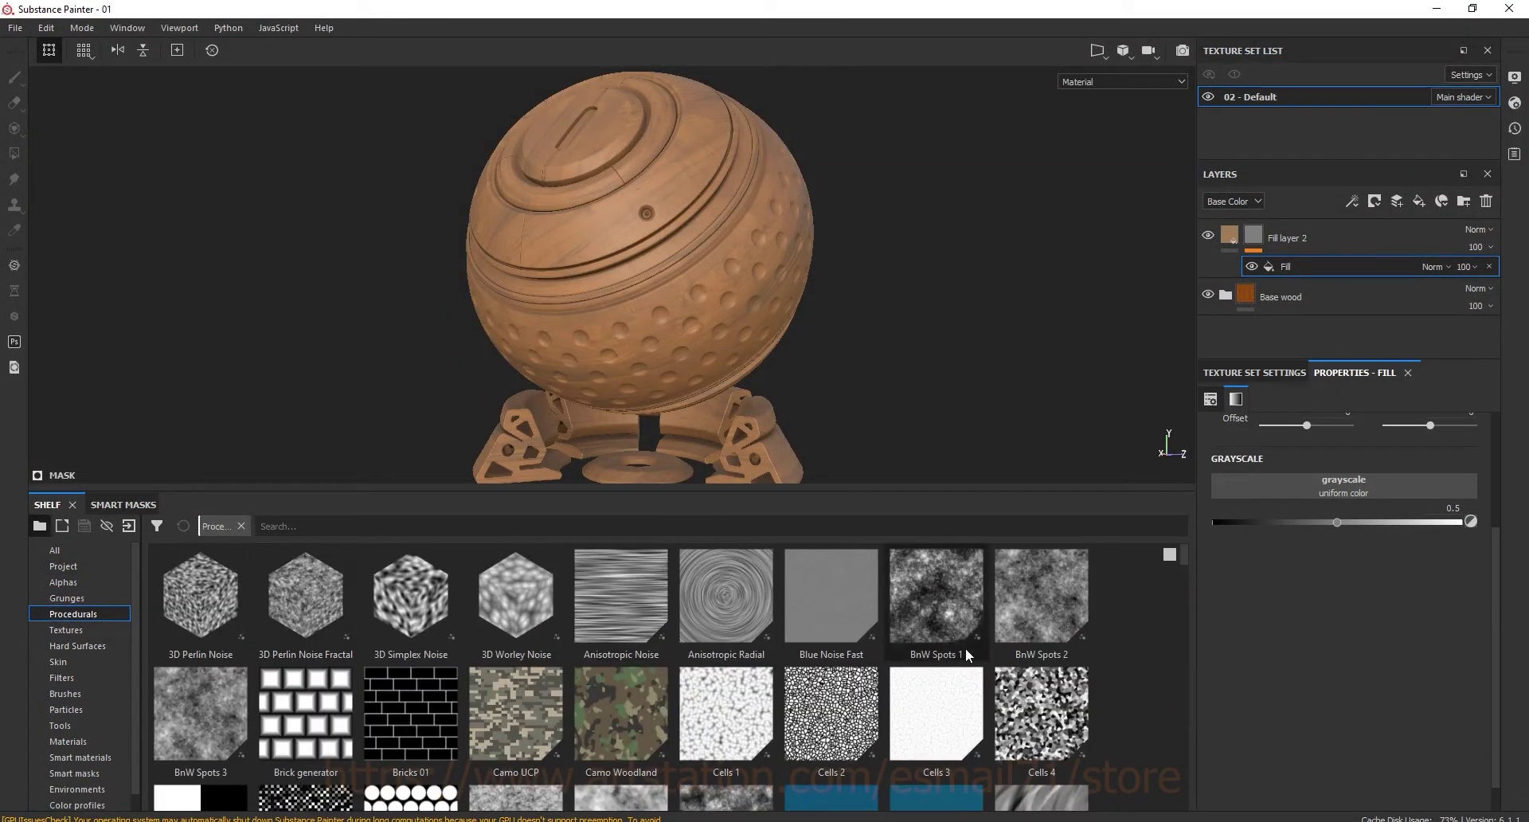
mouse_move(1184, 557)
mouse_down()
mouse_move(1159, 658)
mouse_move(1187, 706)
mouse_move(1188, 690)
mouse_up()
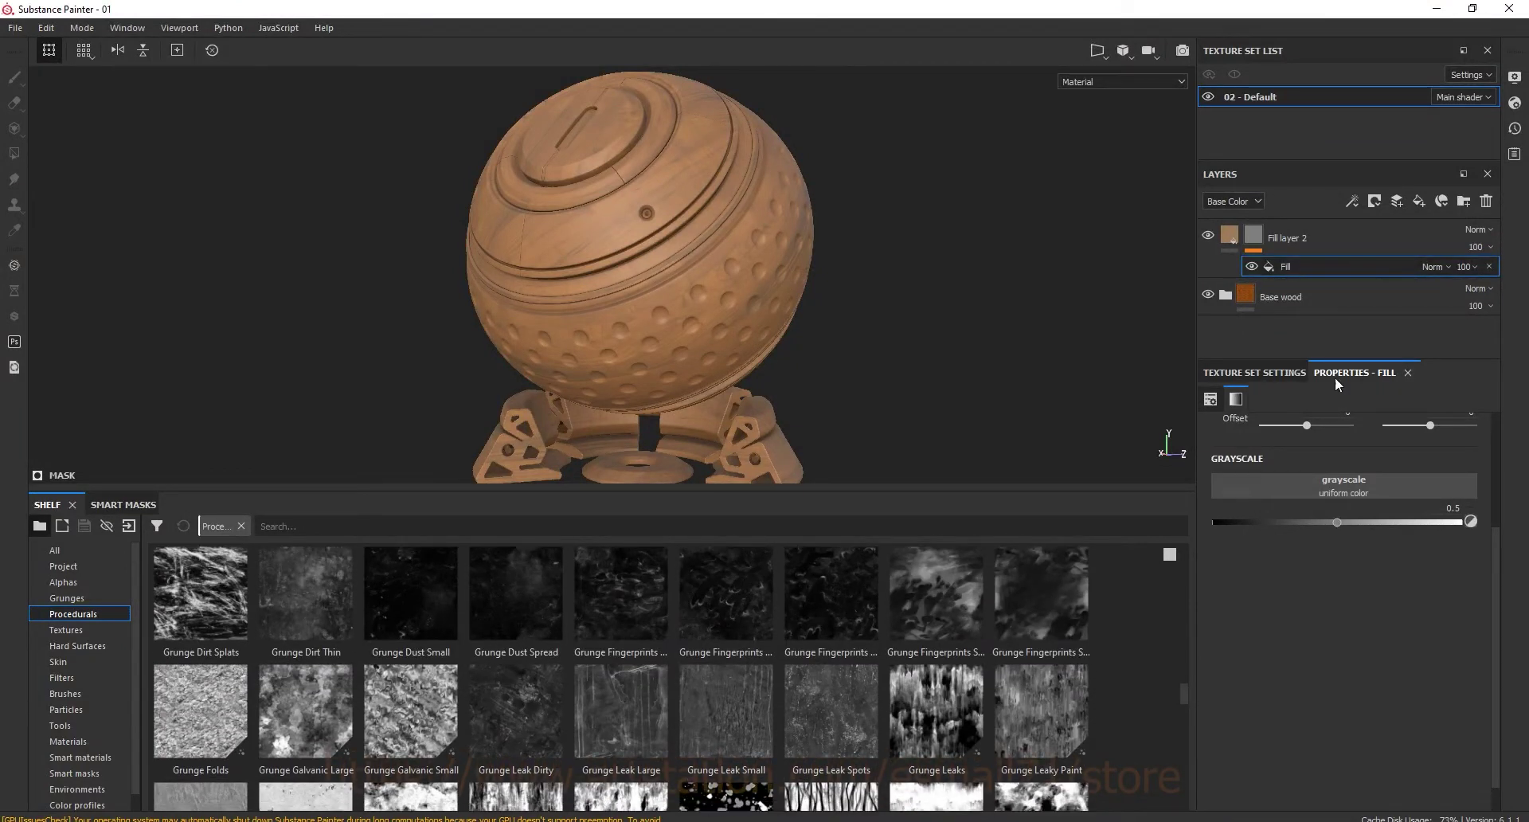
click(1337, 485)
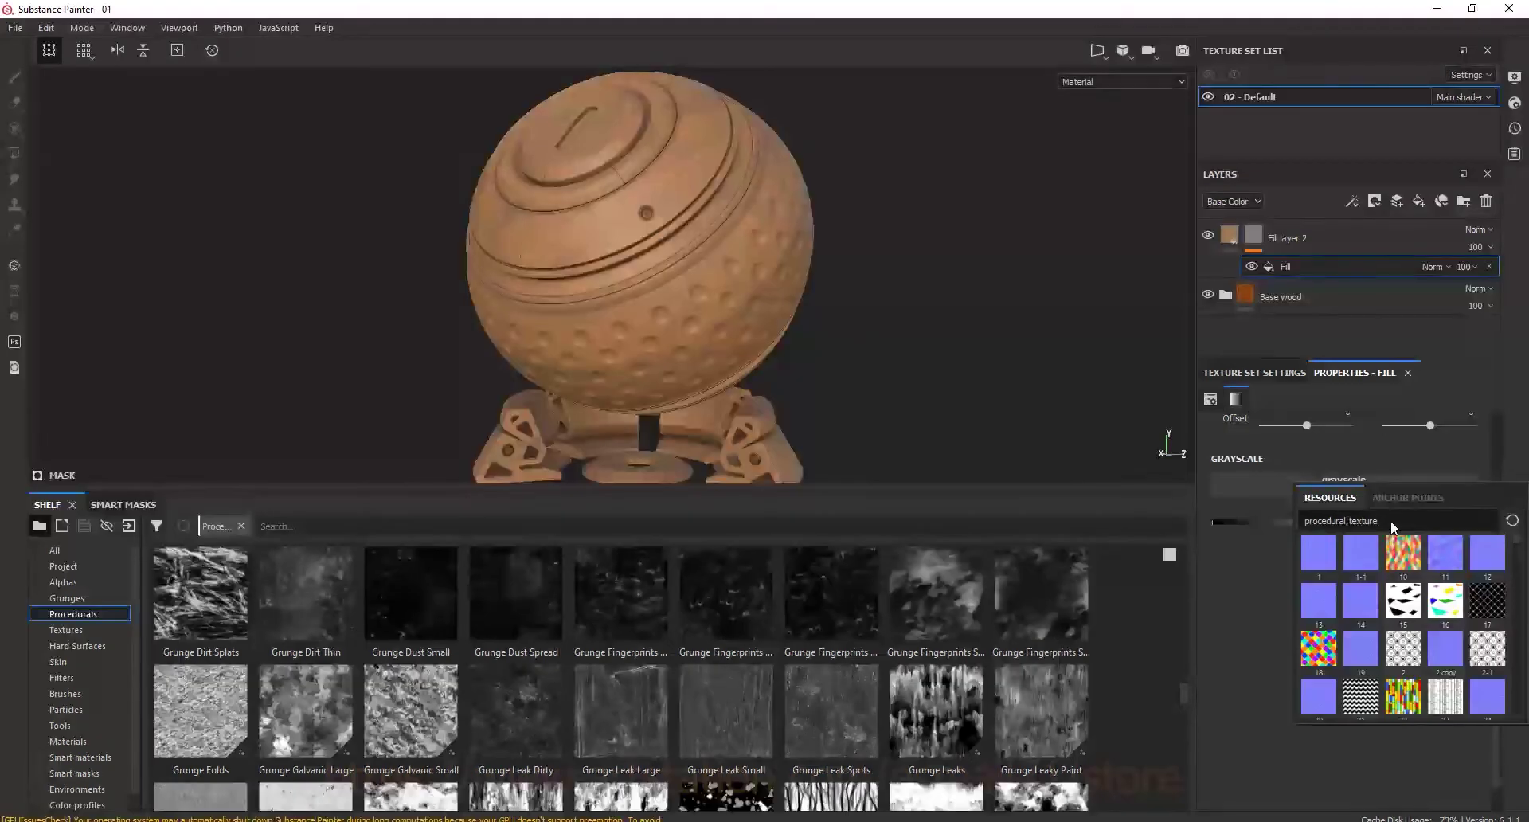
key(BackSpace)
key(BackSpace)
key(BackSpace)
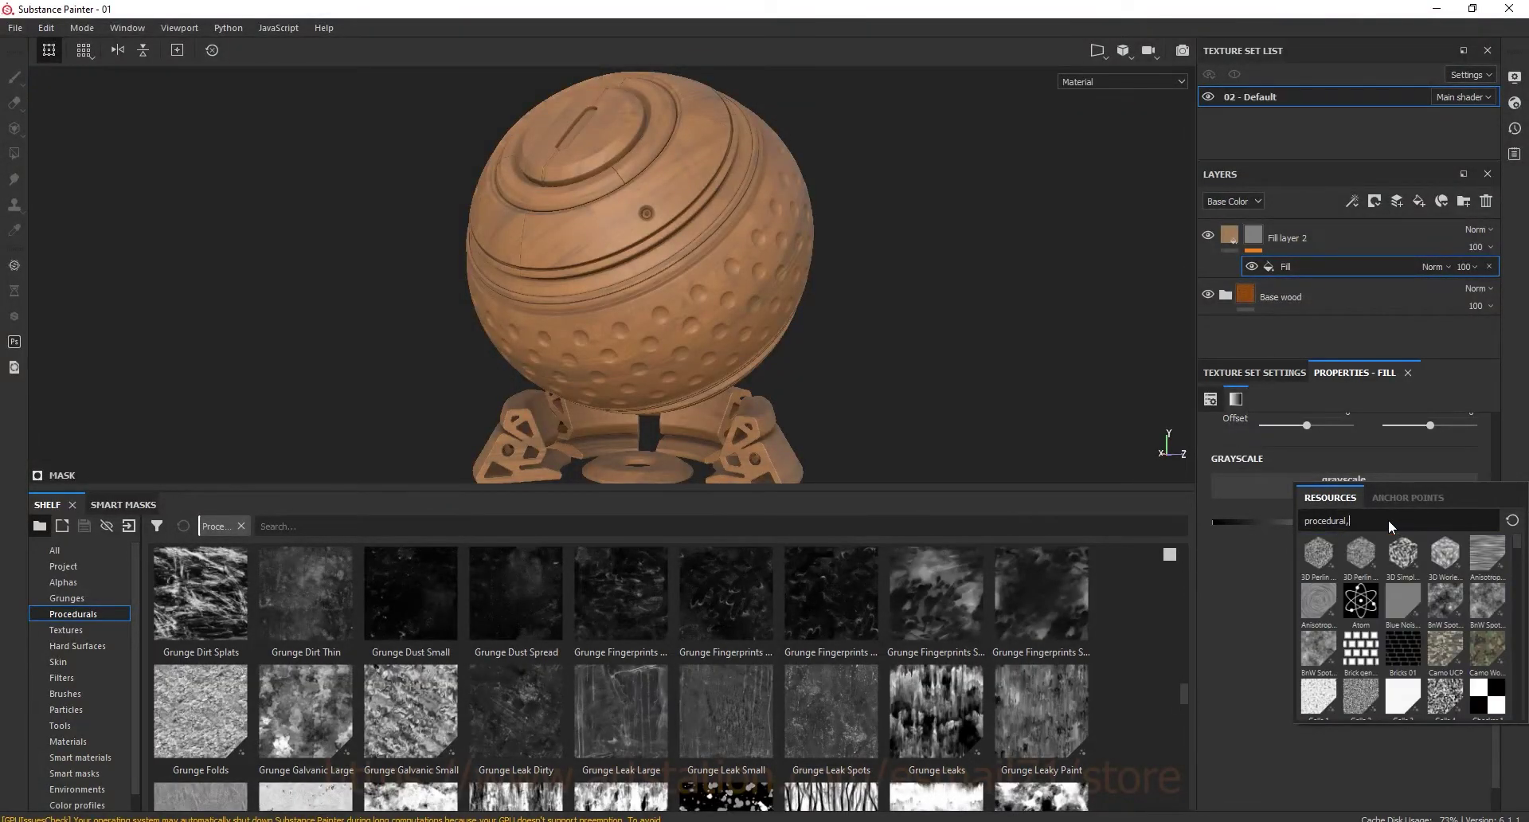
text(ra)
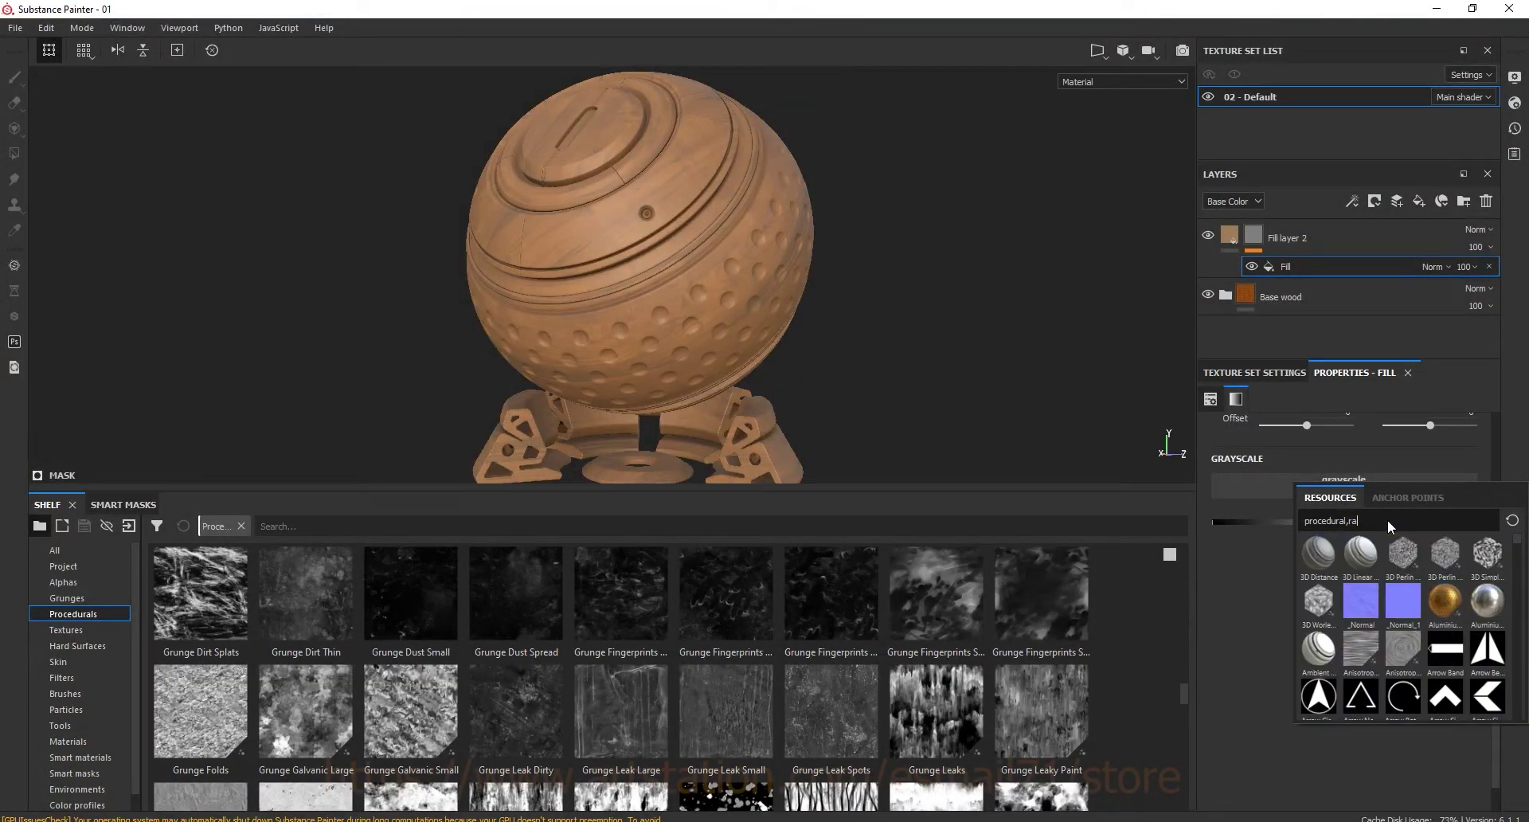
text(t)
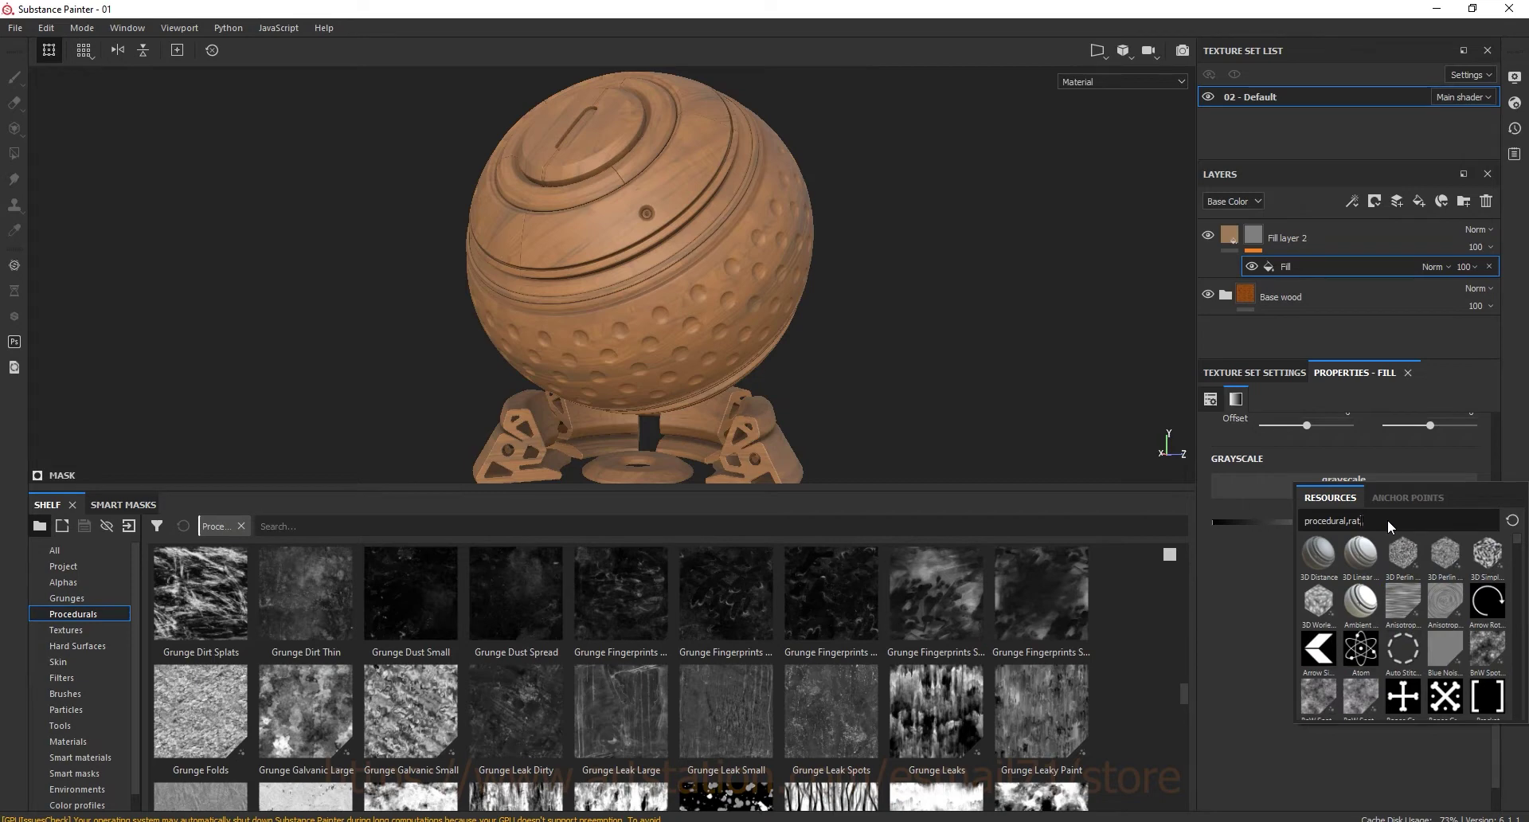
text(io)
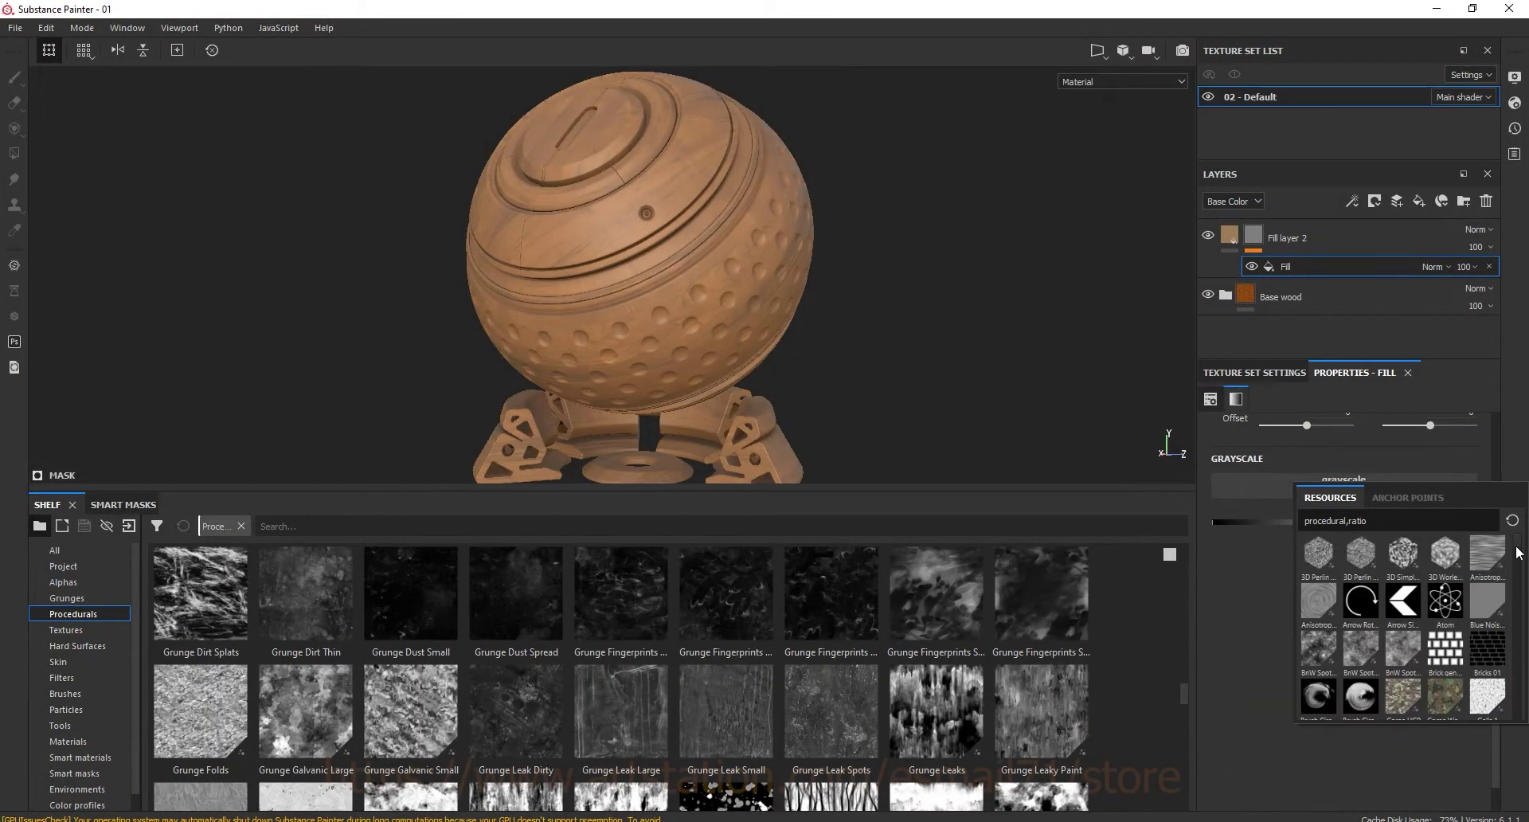
drag(1518, 557, 1518, 579)
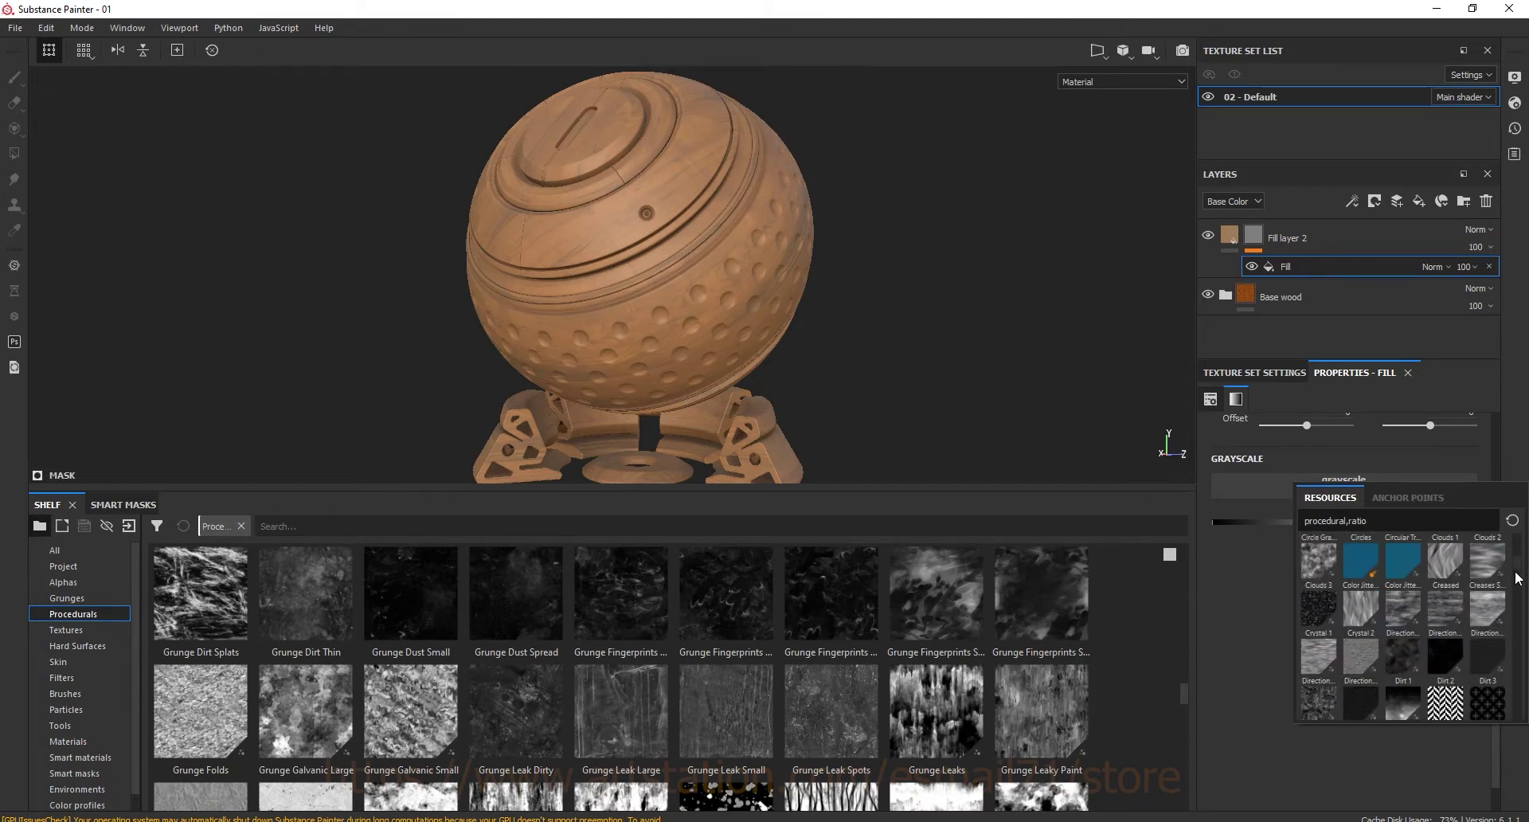
click(1397, 604)
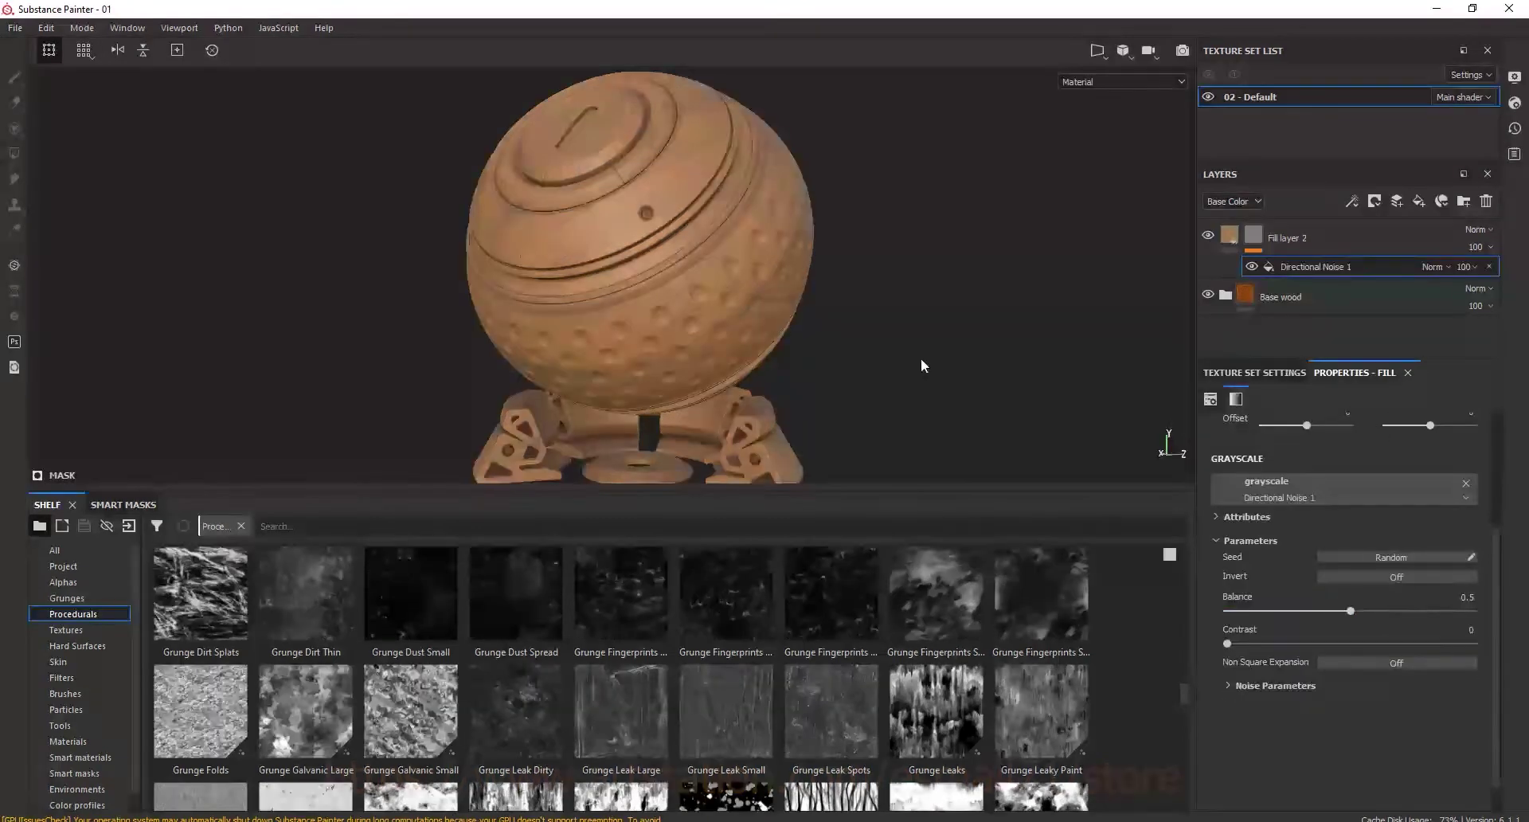
Set the Directional Noise 1 mask fill to balance 0.57 and contrast 0.89
scroll(646, 198, up, 3)
scroll(1494, 557, down, 2)
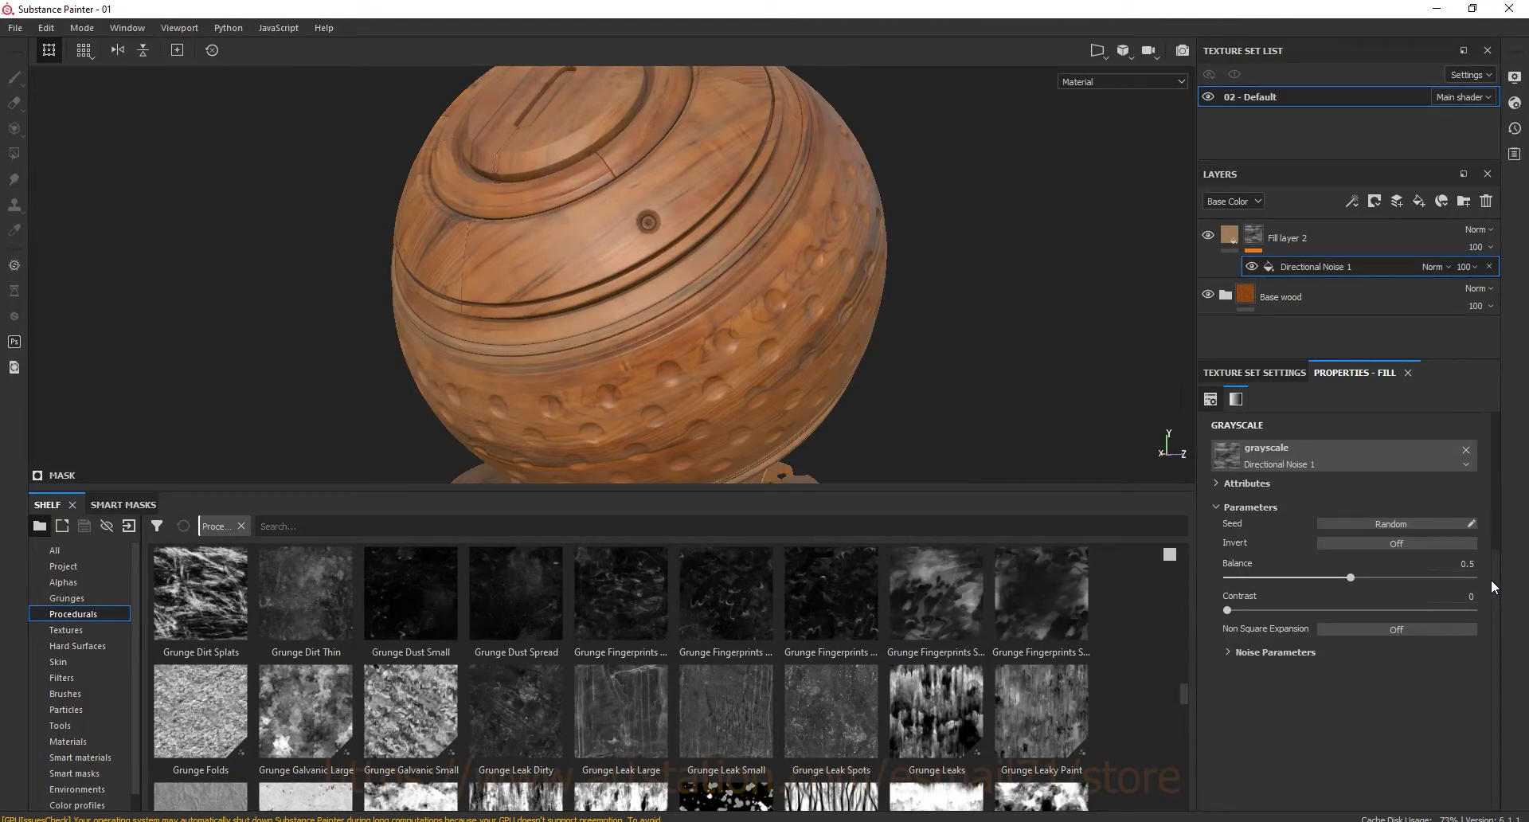
drag(1352, 577, 1382, 577)
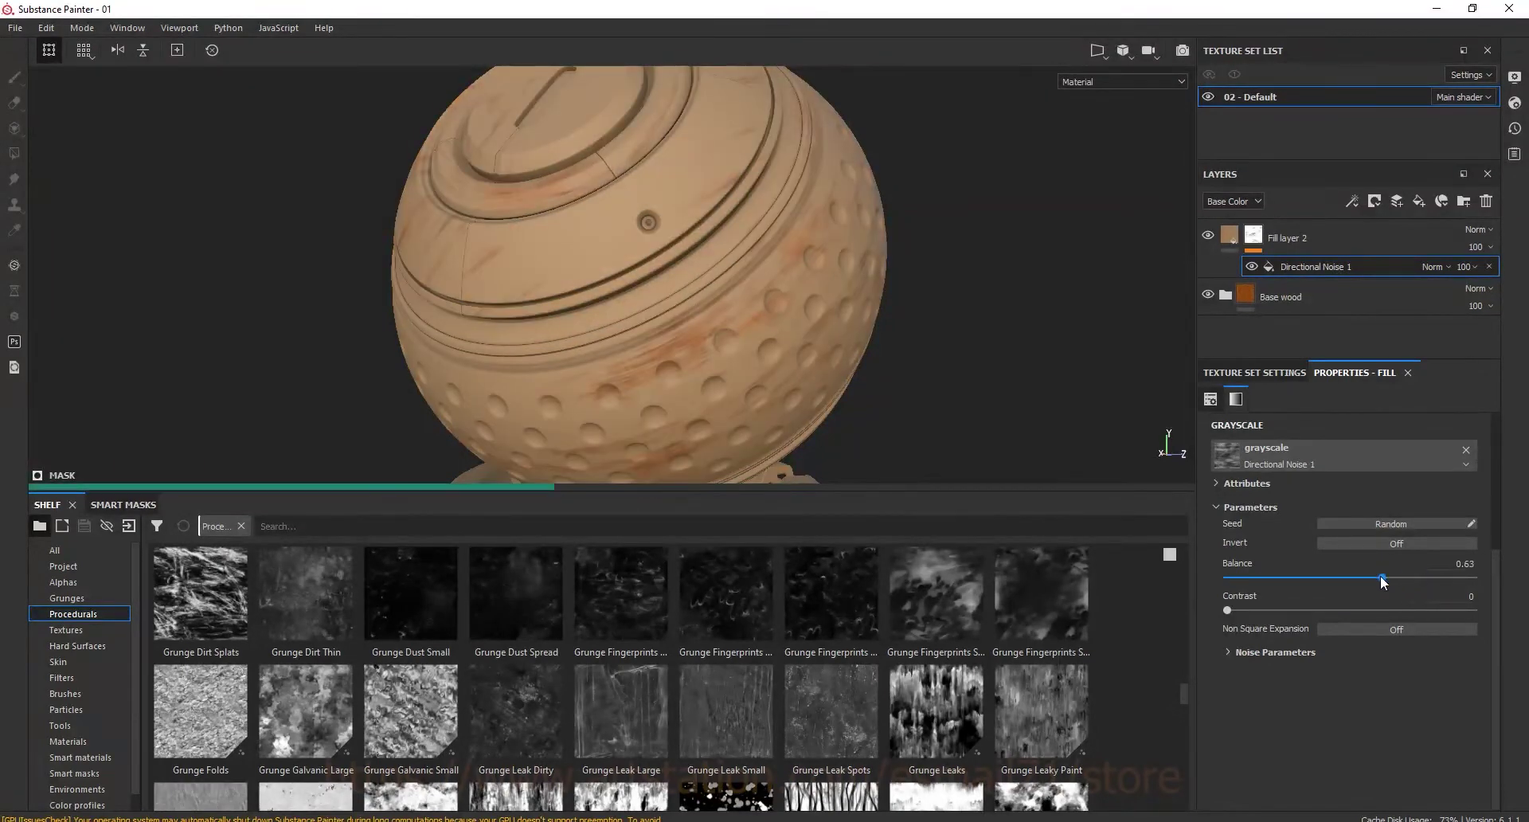
mouse_move(1227, 610)
mouse_down()
mouse_move(1431, 610)
mouse_move(1373, 578)
mouse_up()
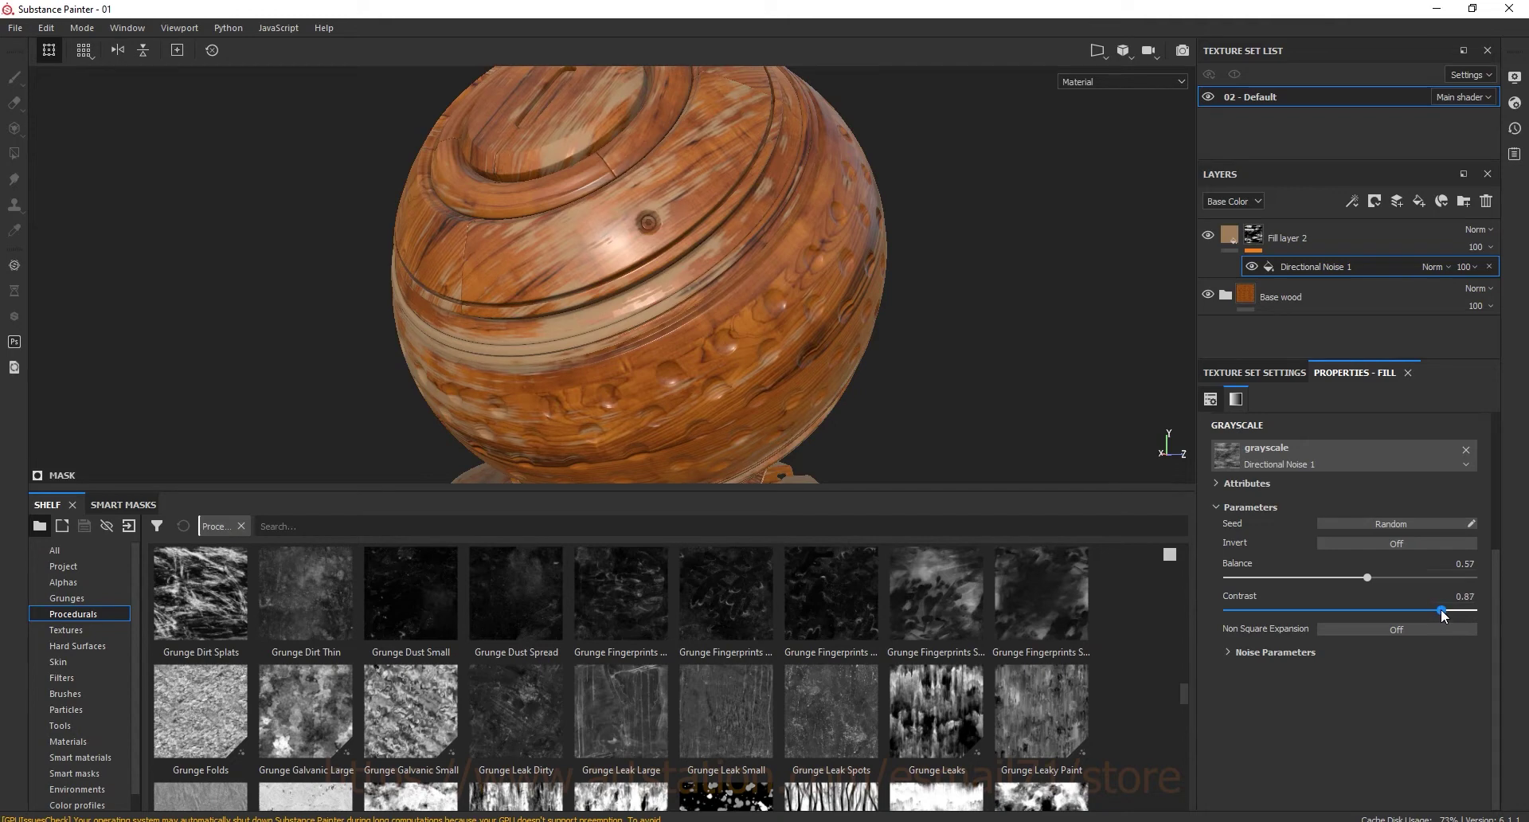
drag(1440, 615, 1446, 617)
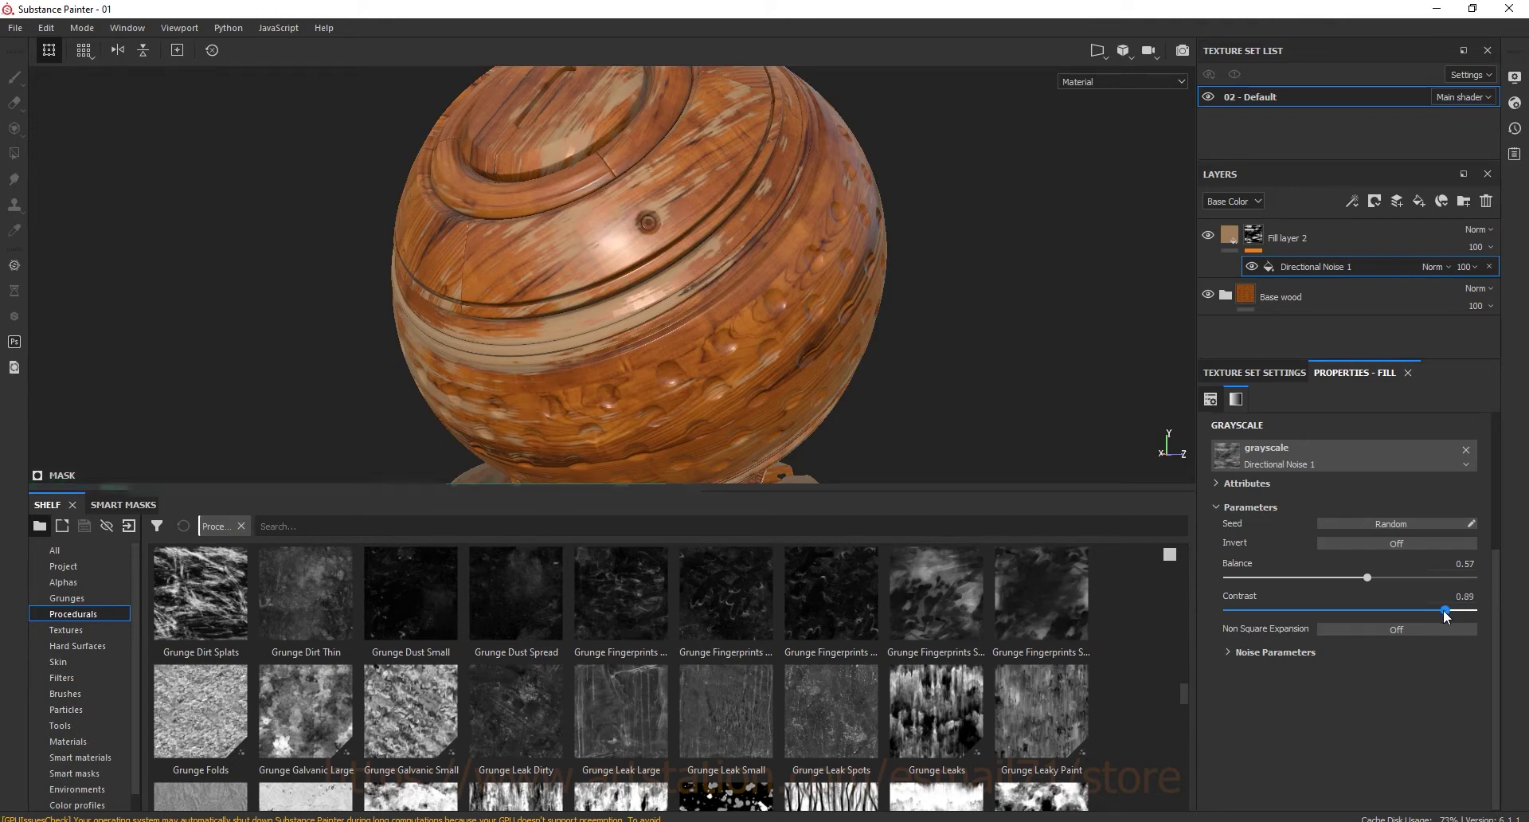
Orbit the sphere to inspect the streaks and reposition Directional Noise 1 in the mask stack
scroll(717, 334, down, 3)
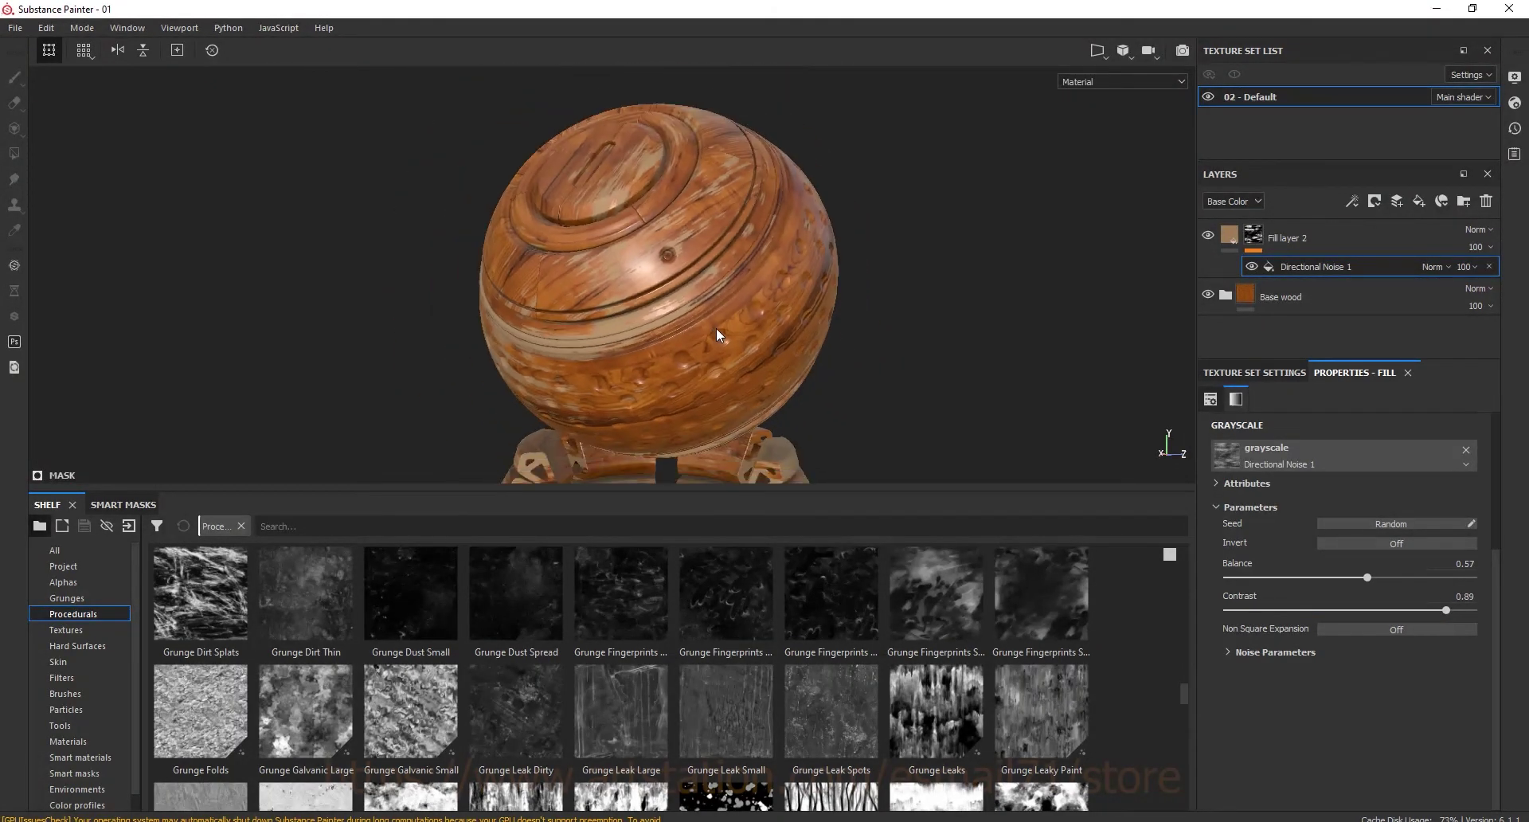
mouse_move(717, 334)
alt+mouse_down()
mouse_move(743, 287)
mouse_move(980, 287)
mouse_move(1041, 231)
mouse_move(723, 265)
mouse_move(741, 255)
alt+mouse_up()
scroll(741, 255, up, 3)
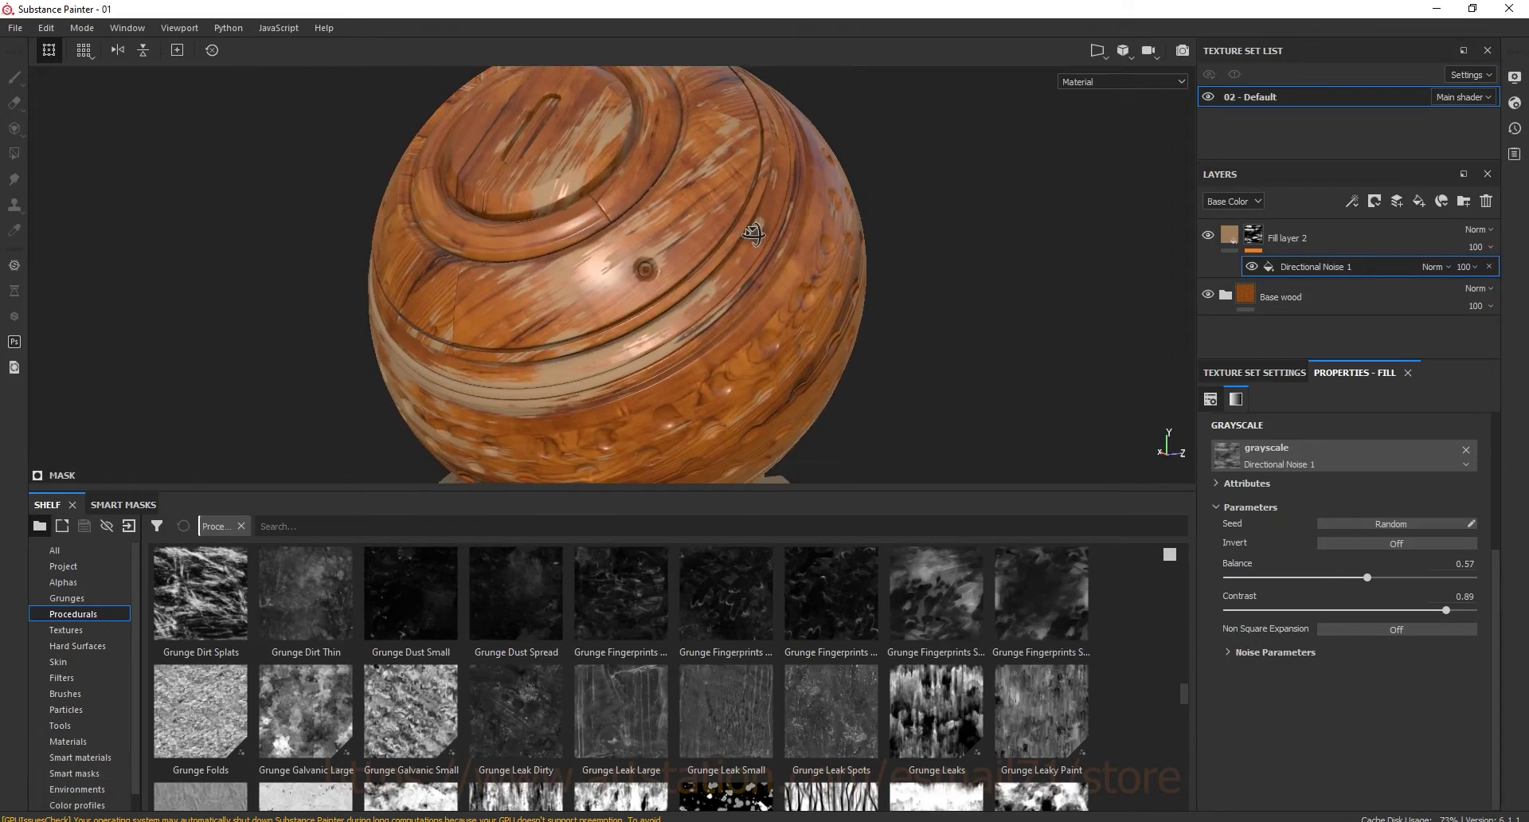
scroll(1480, 577, up, 2)
scroll(1402, 541, up, 2)
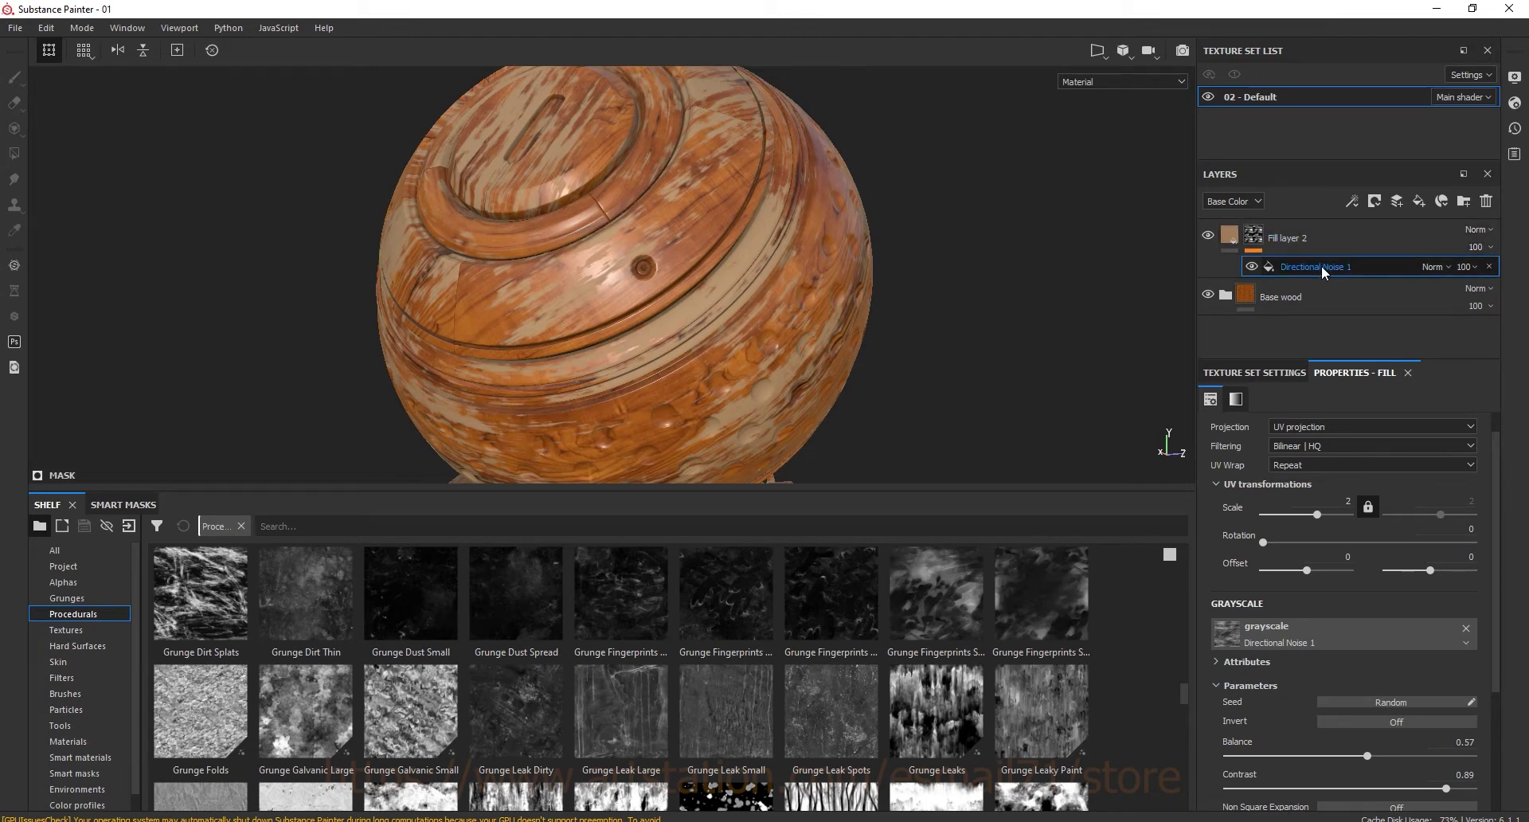
drag(1322, 267, 1330, 252)
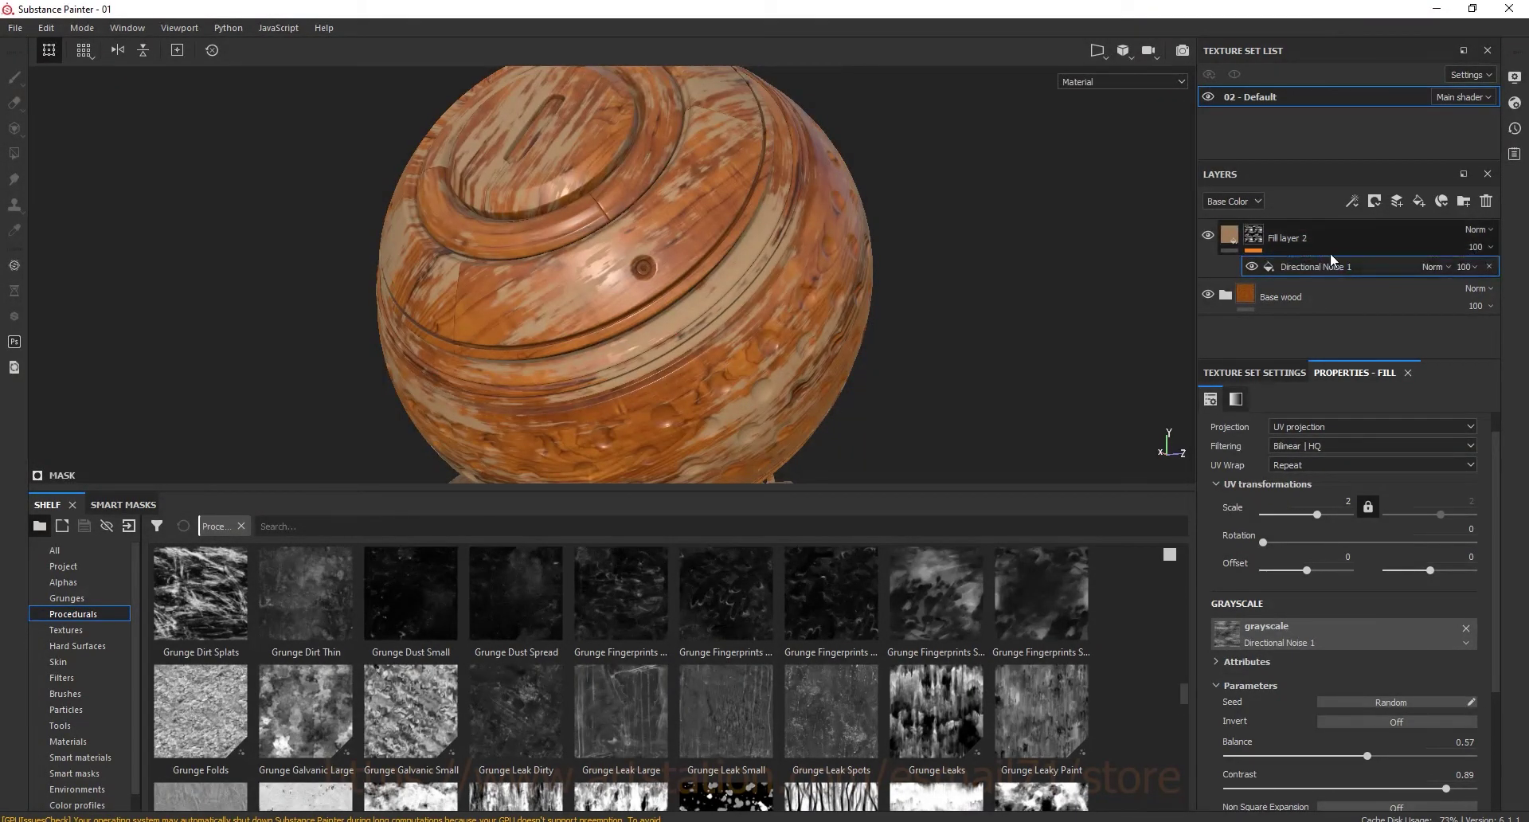
click(1399, 201)
Add a second mask fill using Directional Noise 2 with contrast 1
click(1434, 255)
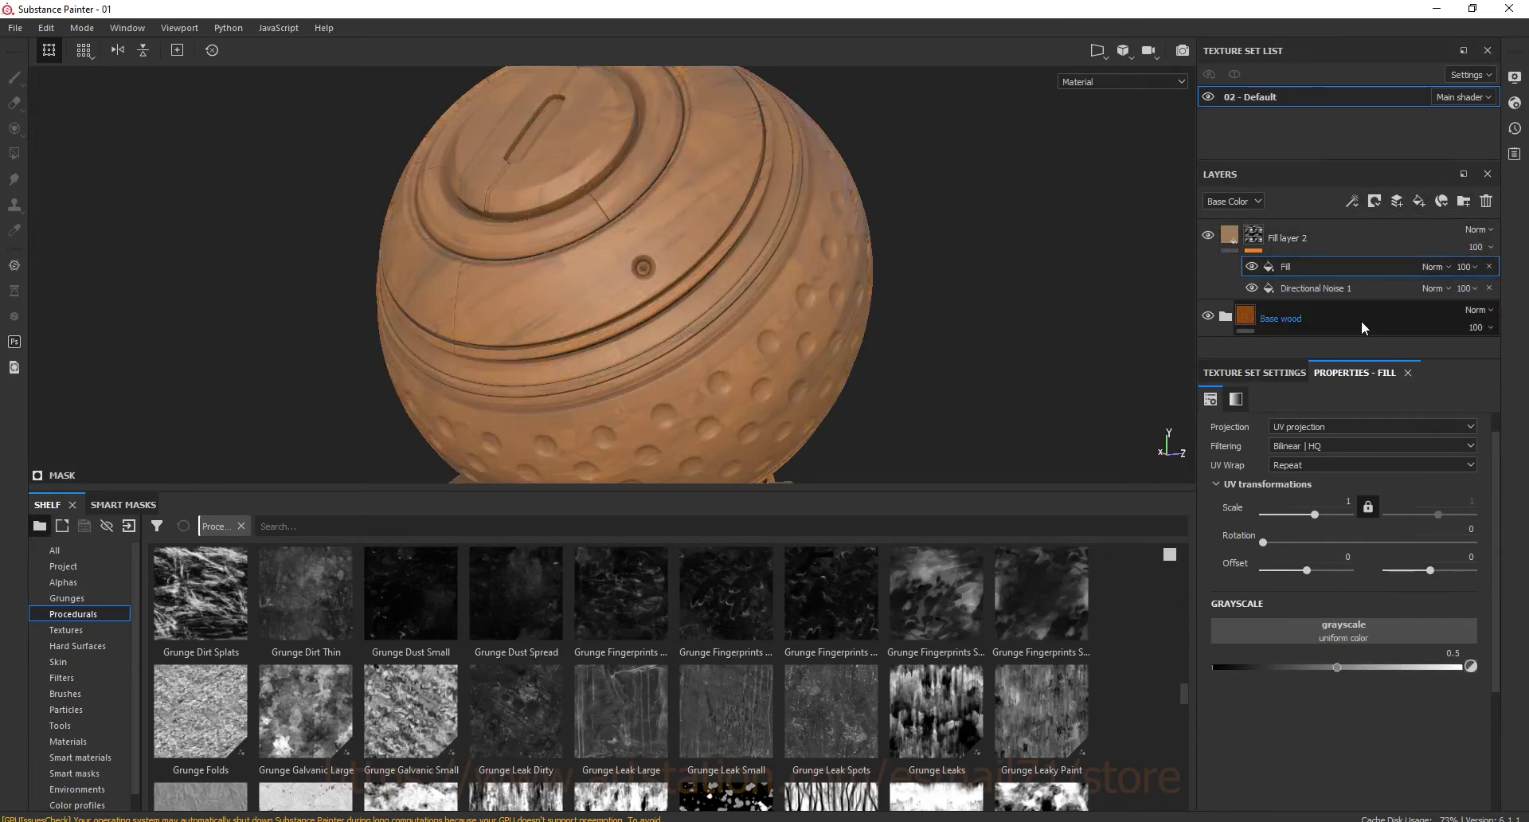
click(1338, 629)
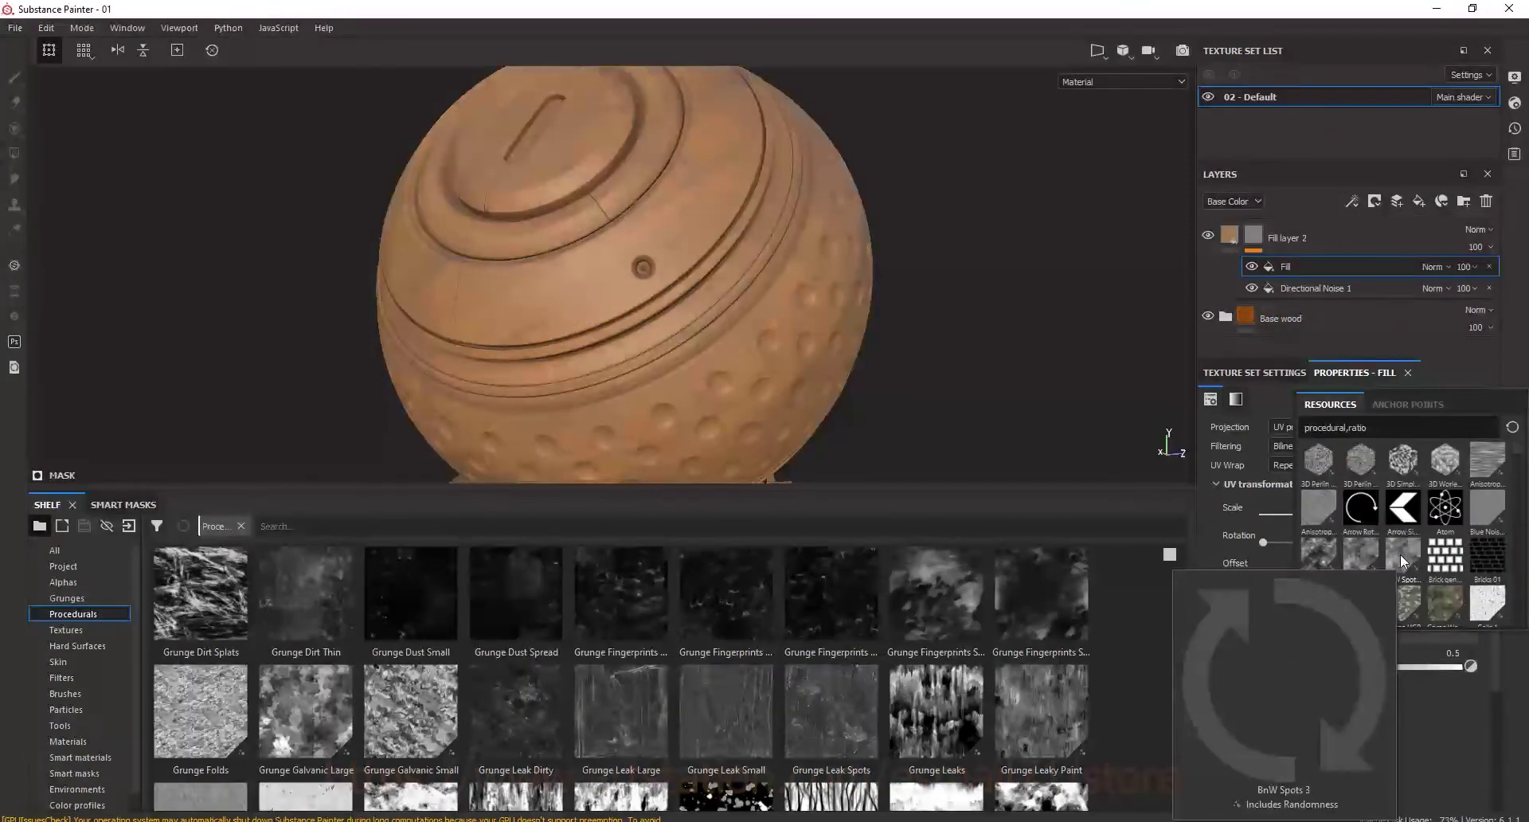
text( d)
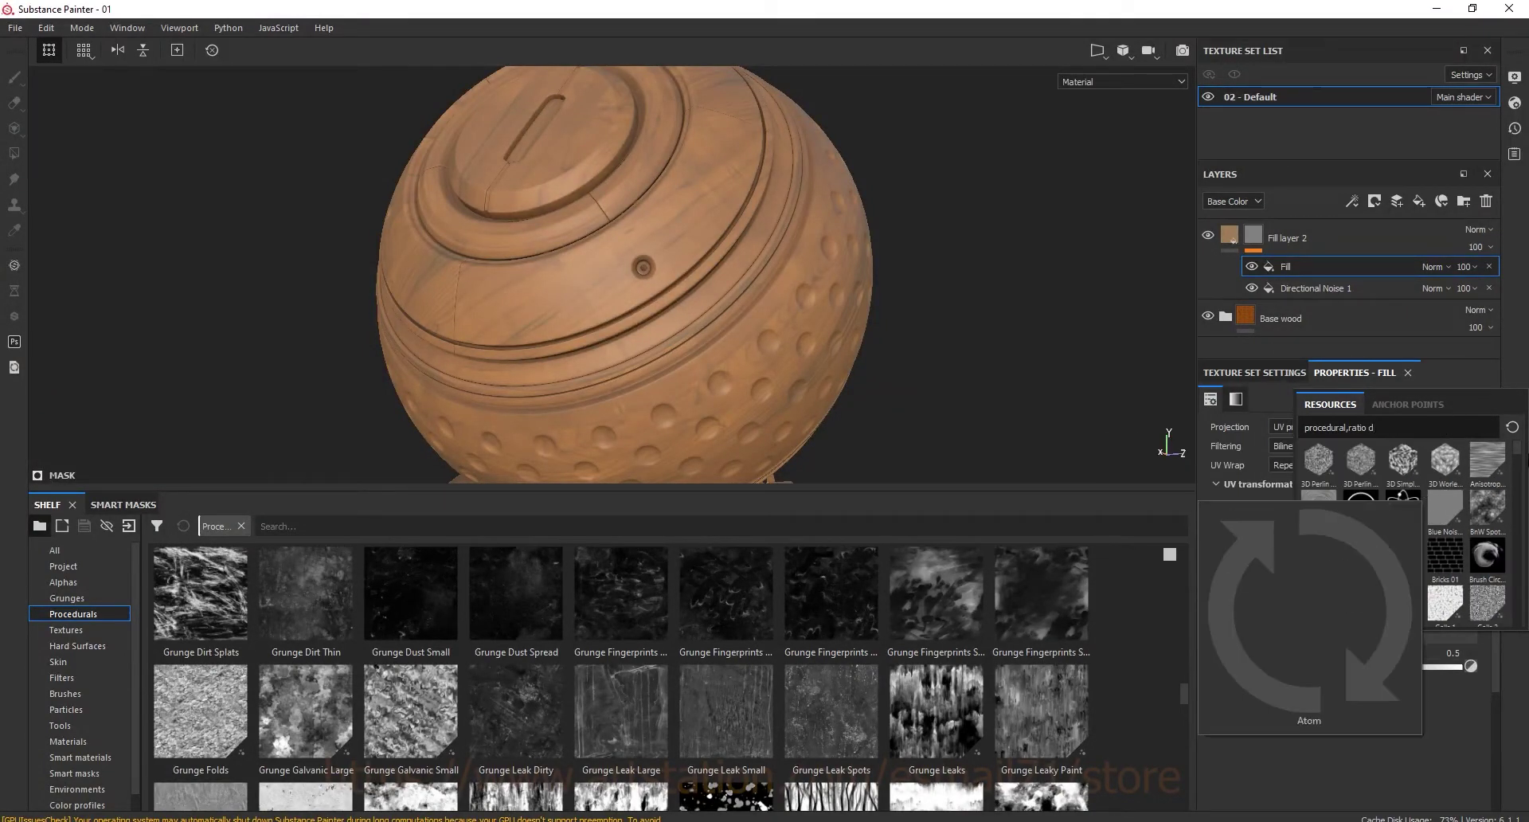
drag(1518, 456, 1518, 484)
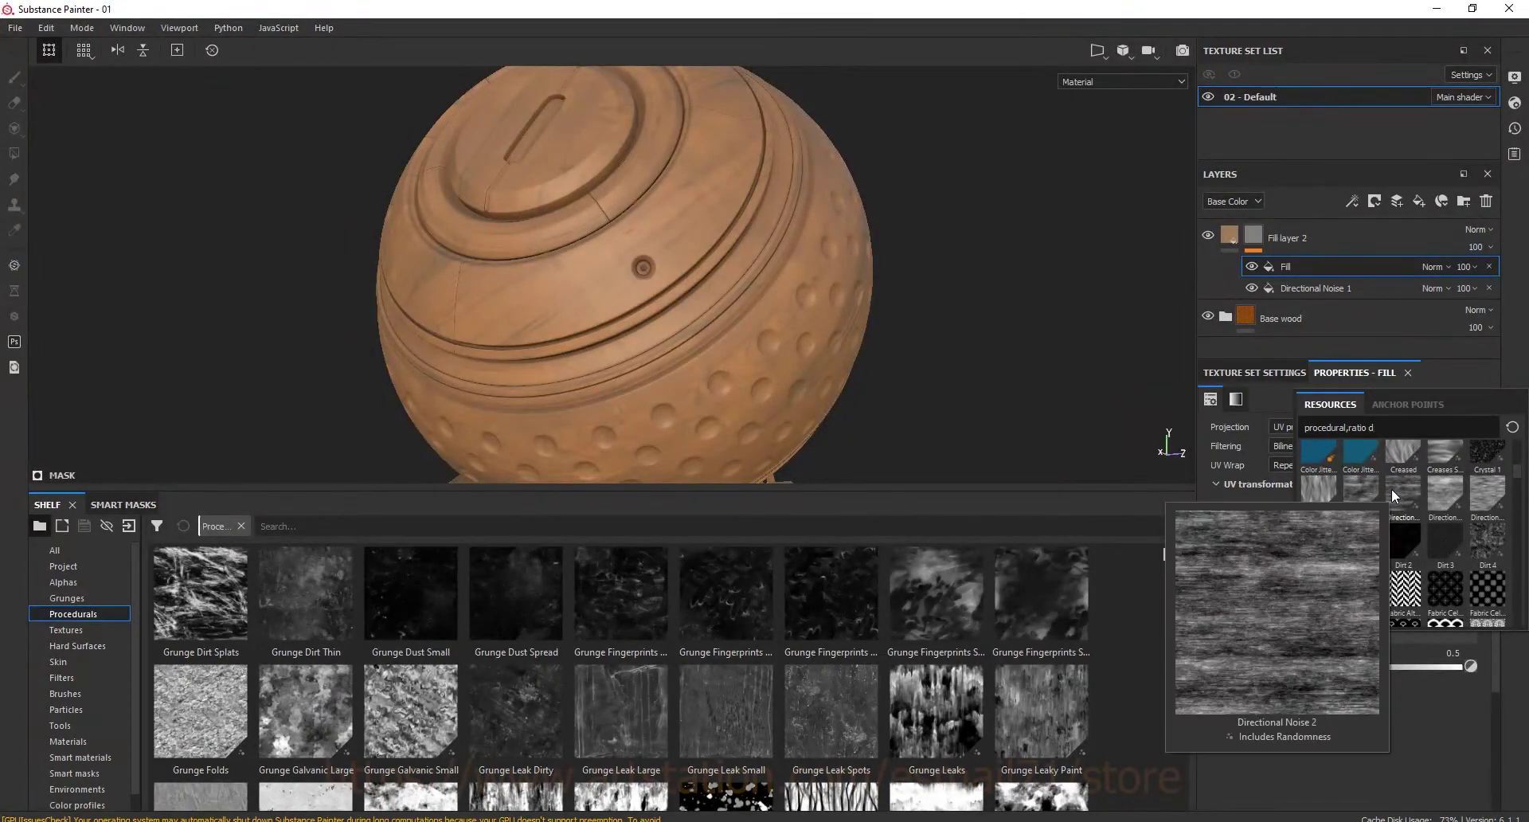
click(1399, 490)
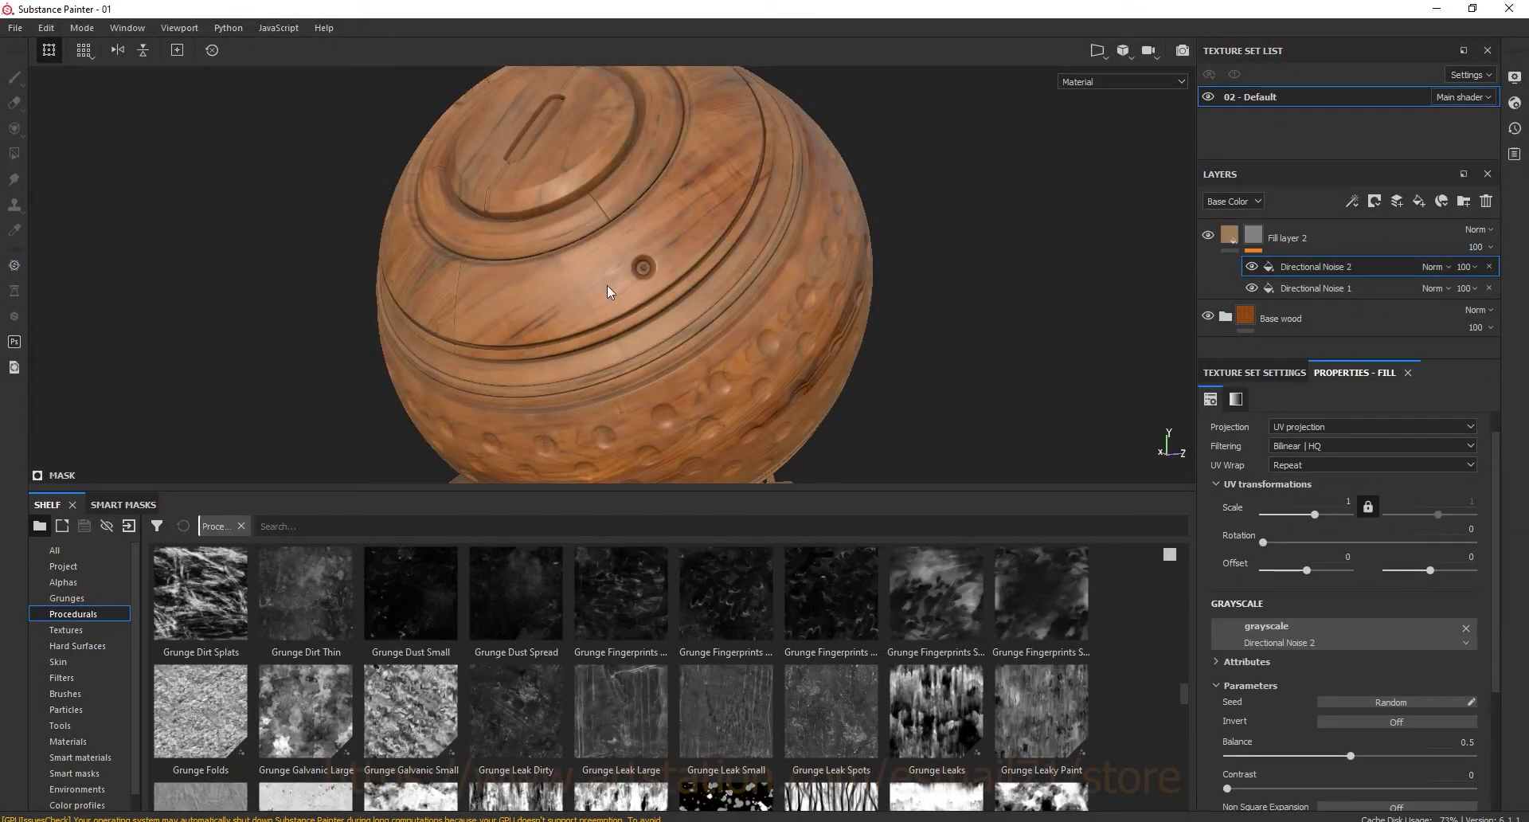
scroll(1359, 626, down, 2)
drag(1227, 638, 1473, 638)
alt+drag(699, 151, 746, 190)
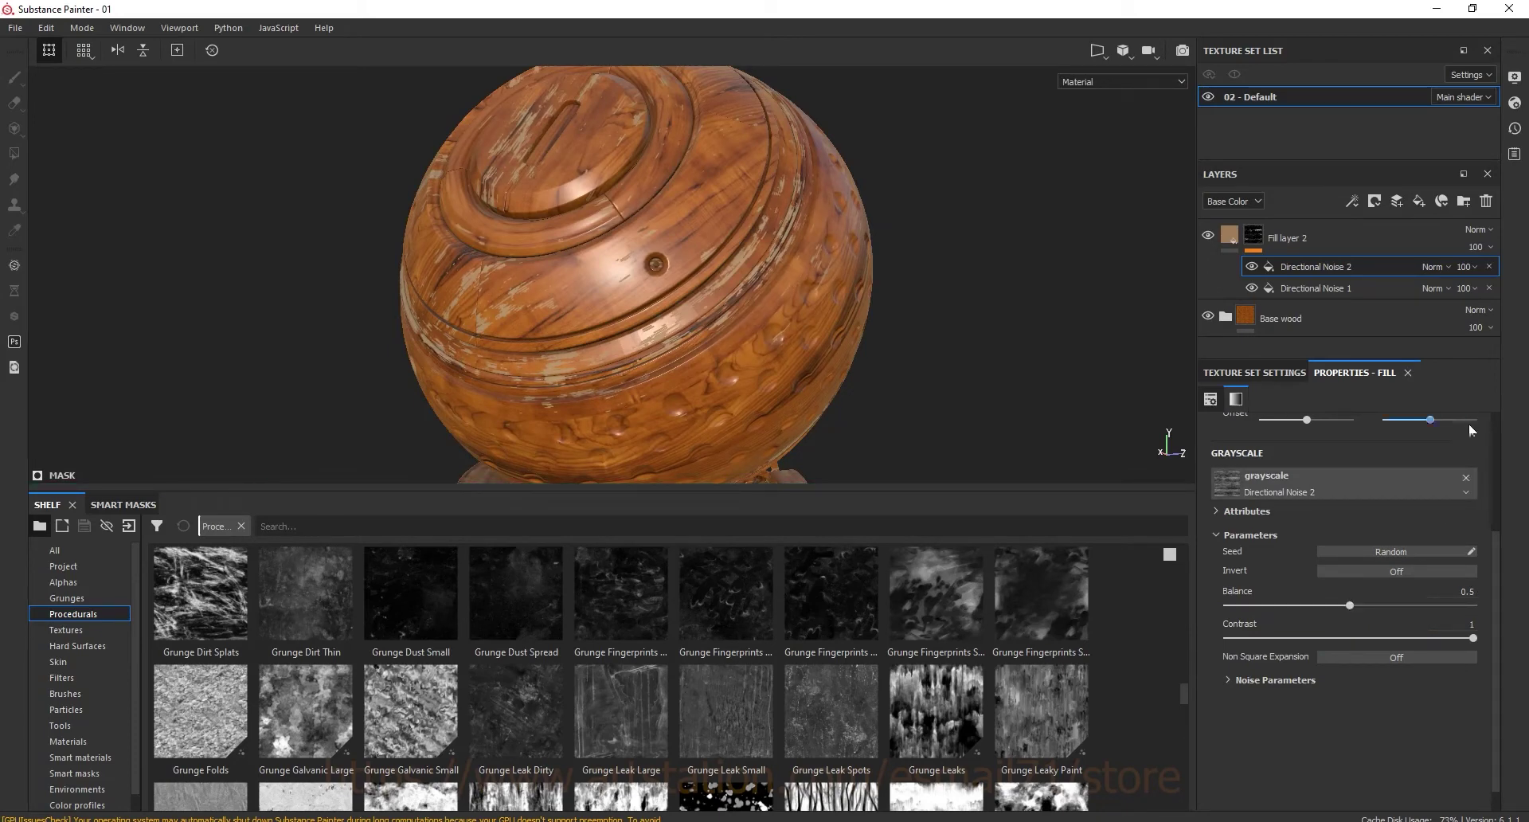
Blend Directional Noise 2 in Lighten mode and set its balance to 0.49
click(1442, 267)
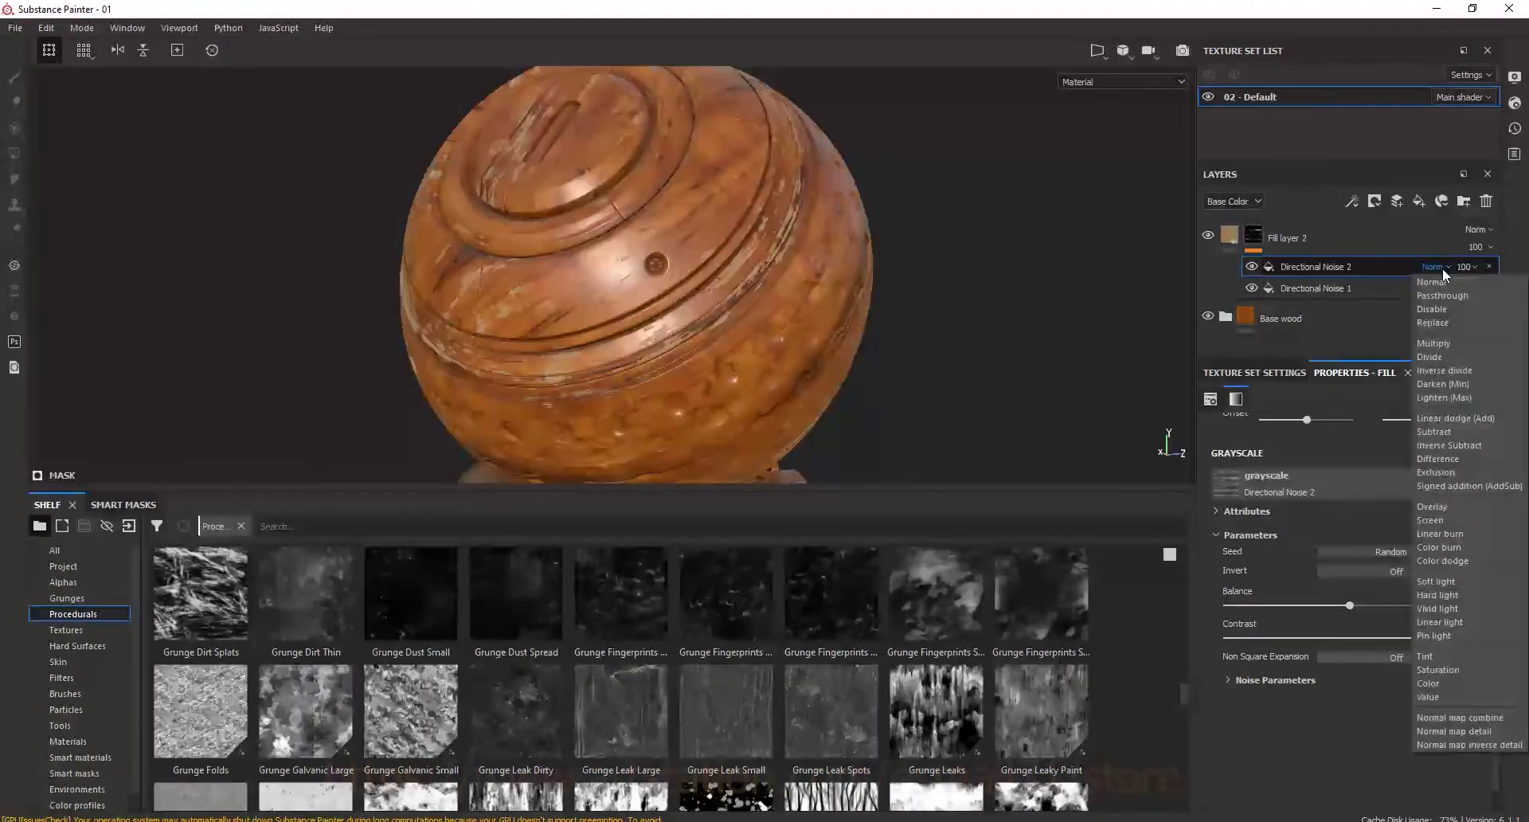
click(1445, 397)
scroll(641, 253, up, 2)
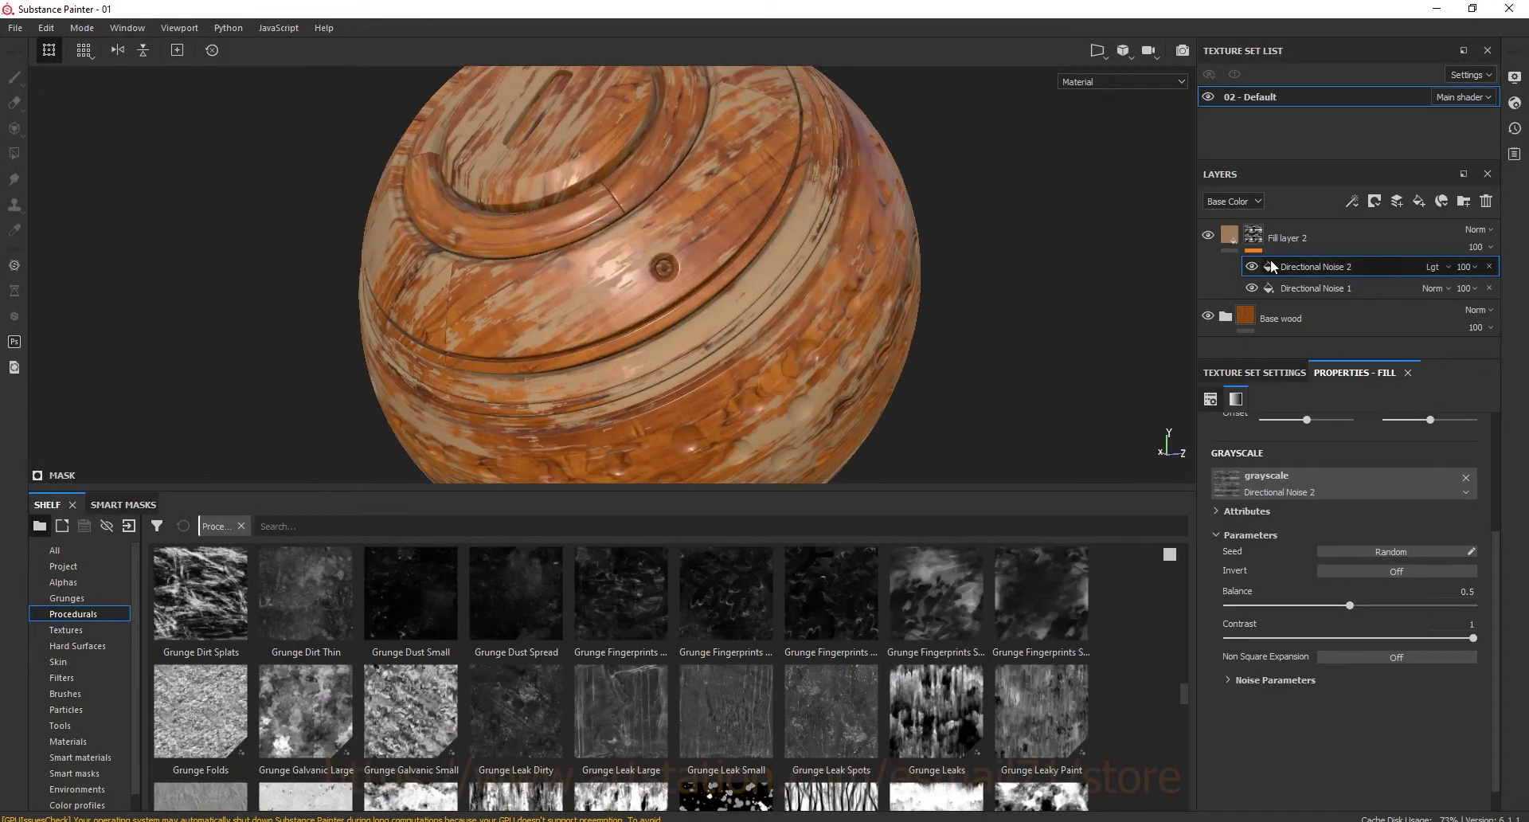
click(1251, 267)
click(1251, 266)
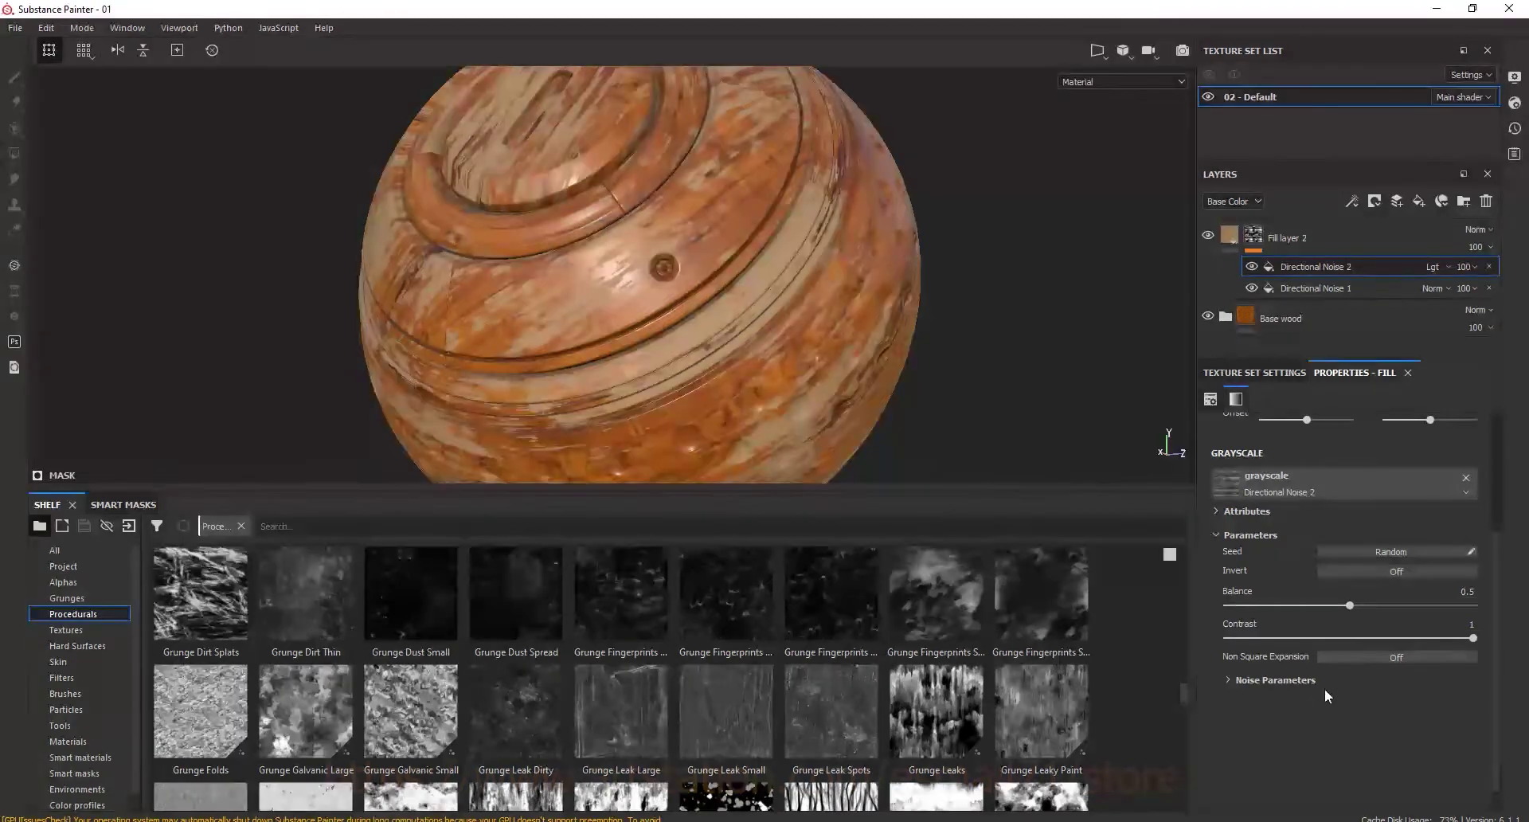
mouse_move(1353, 605)
mouse_down()
mouse_move(1409, 605)
mouse_move(1265, 608)
mouse_up()
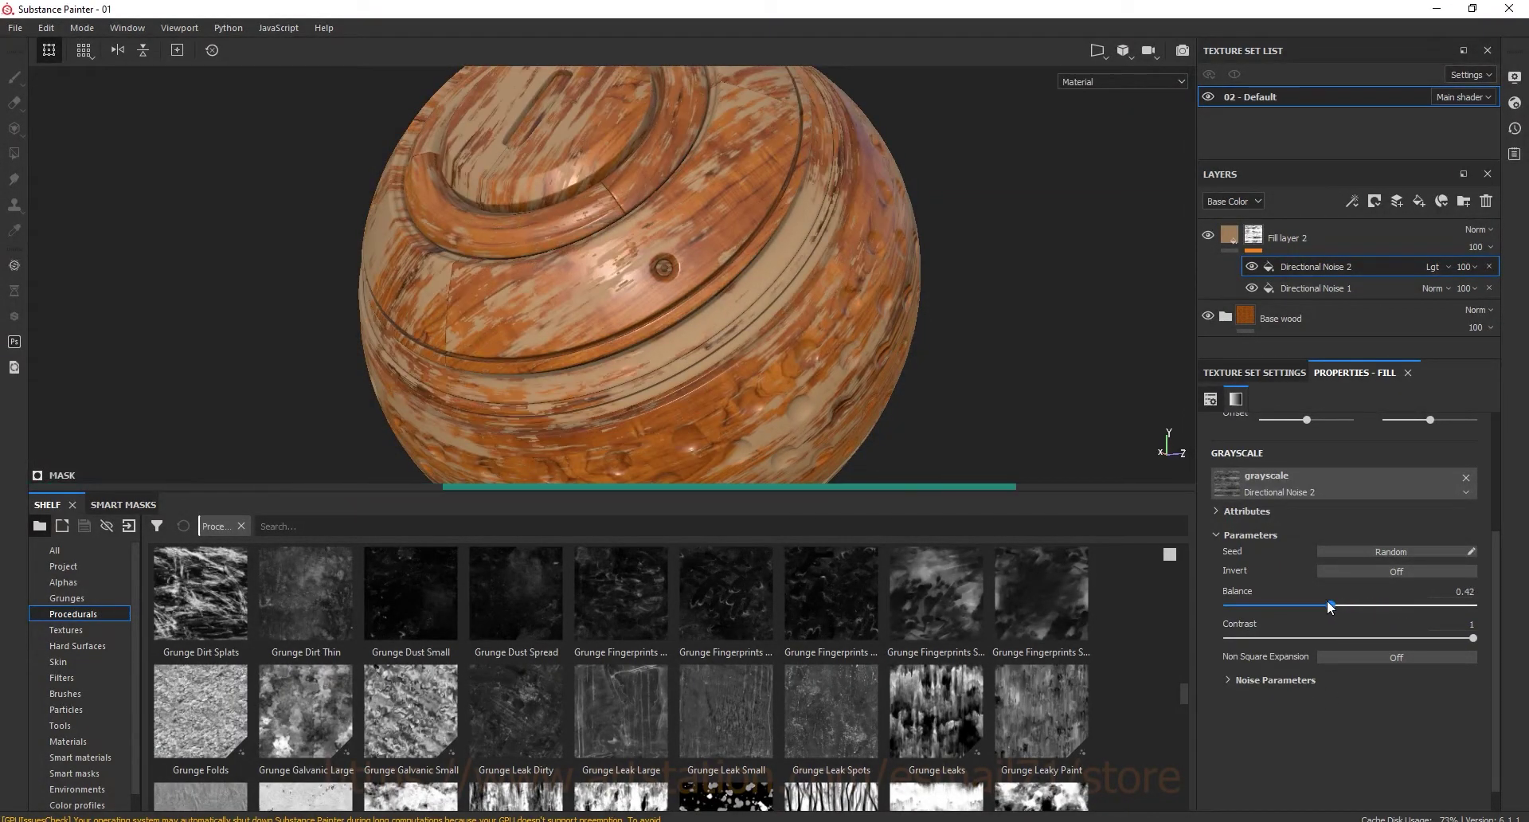
drag(1265, 608, 1347, 605)
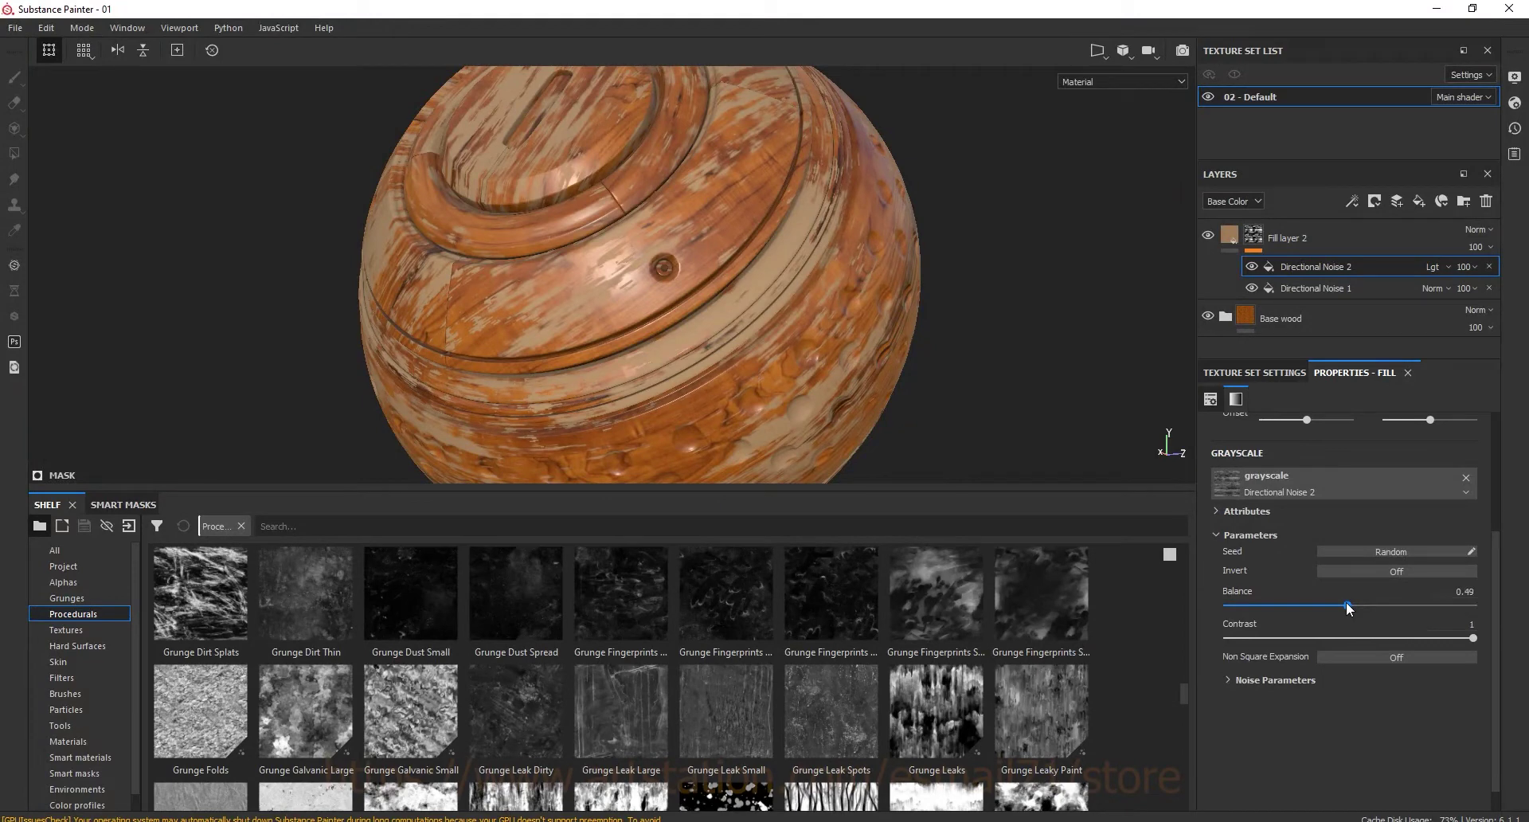
Add a filter effect on top of Fill layer 2's mask stack
scroll(762, 351, down, 2)
scroll(761, 351, down, 2)
click(1351, 201)
click(1388, 317)
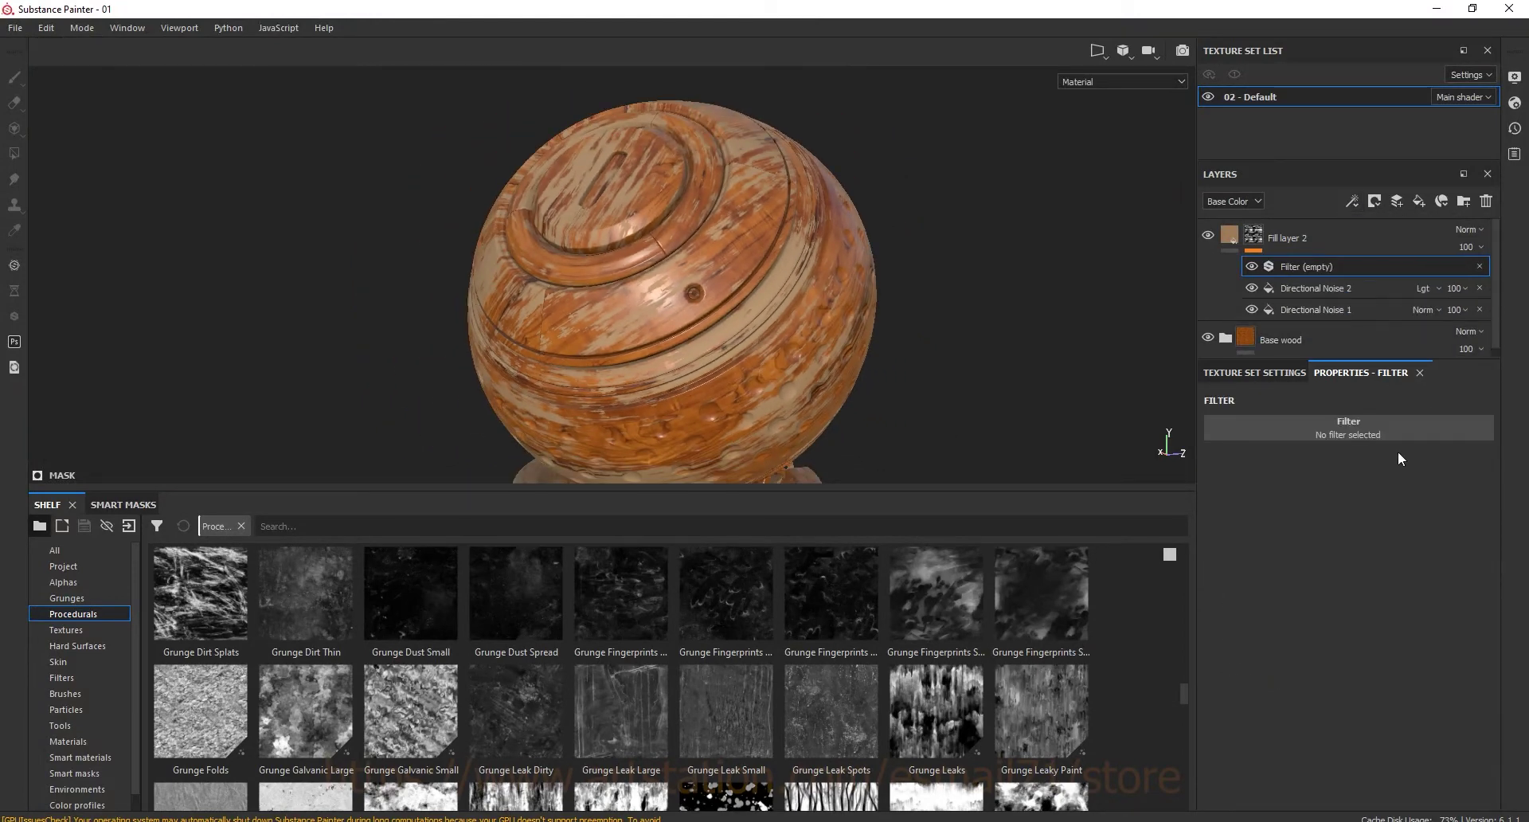
Make the mask filter a Warp with intensity 32
click(1382, 432)
scroll(1523, 579, down, 2)
scroll(1522, 579, down, 2)
click(1490, 615)
scroll(740, 237, up, 2)
scroll(690, 269, up, 2)
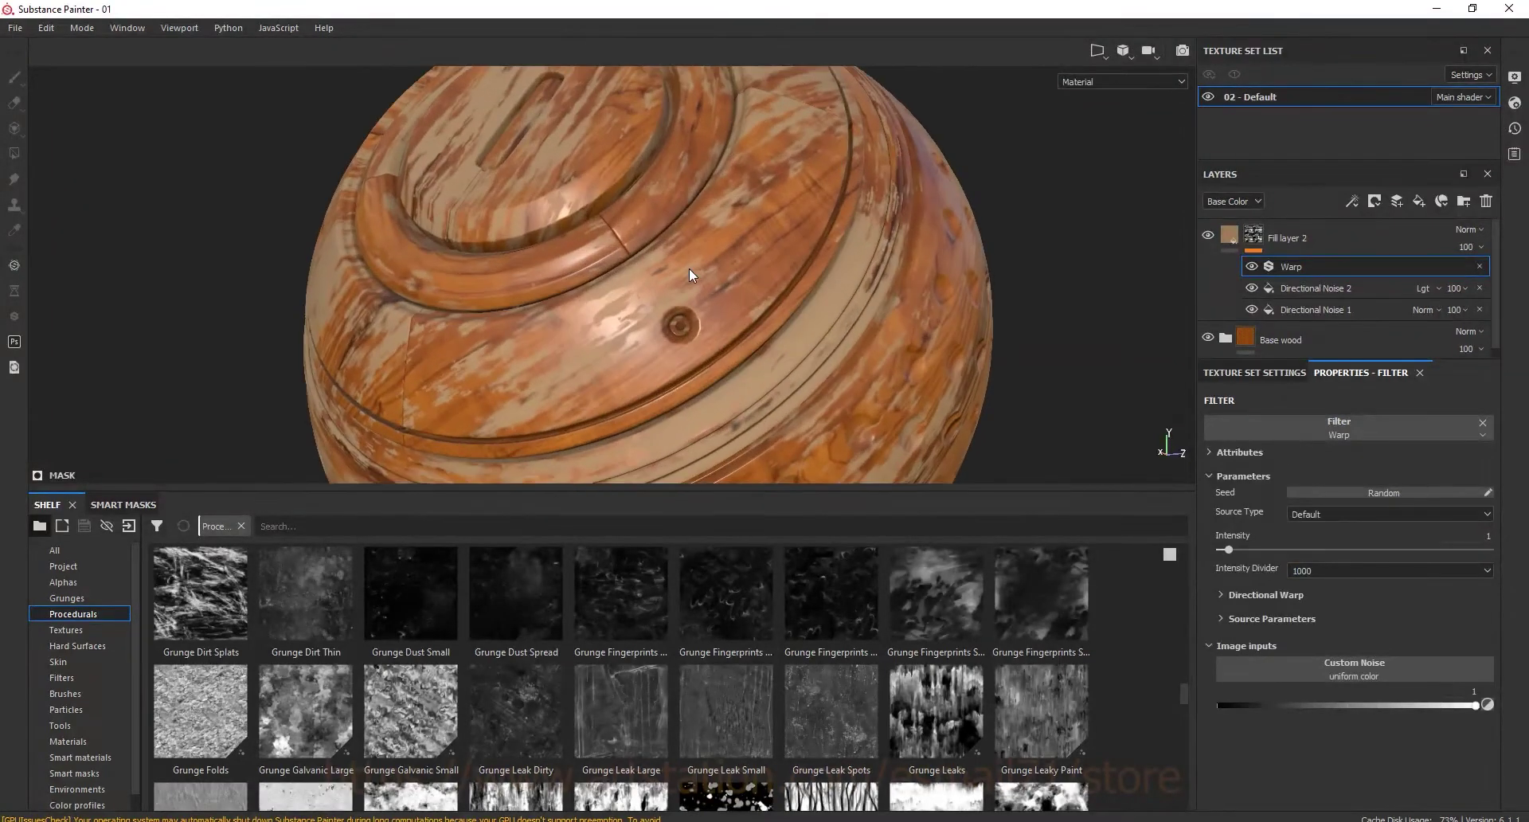
drag(1227, 550, 1489, 549)
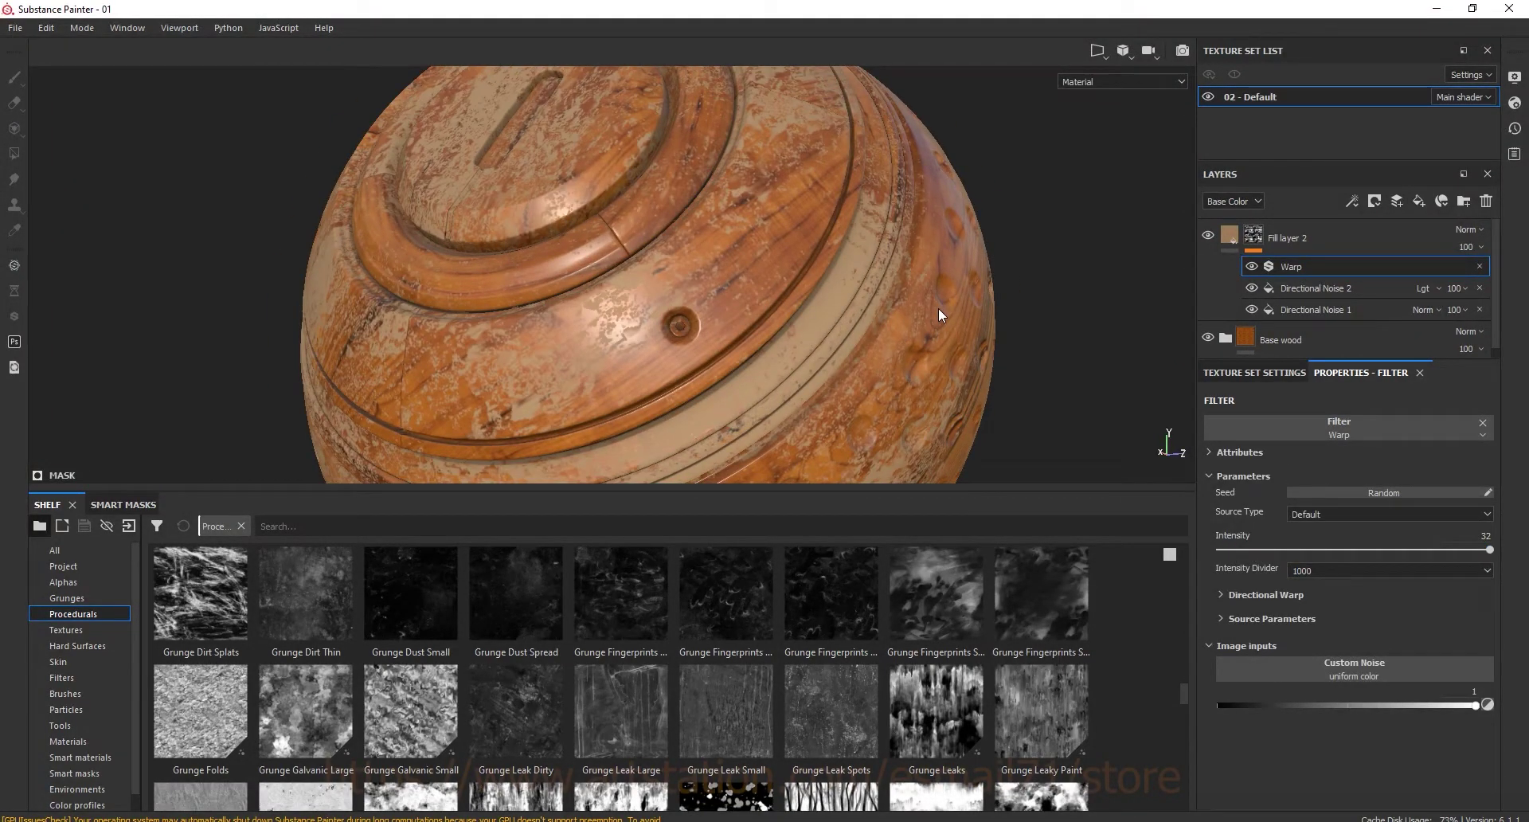
Set the Warp source type to Custom Noise and open its noise image slot
click(1332, 516)
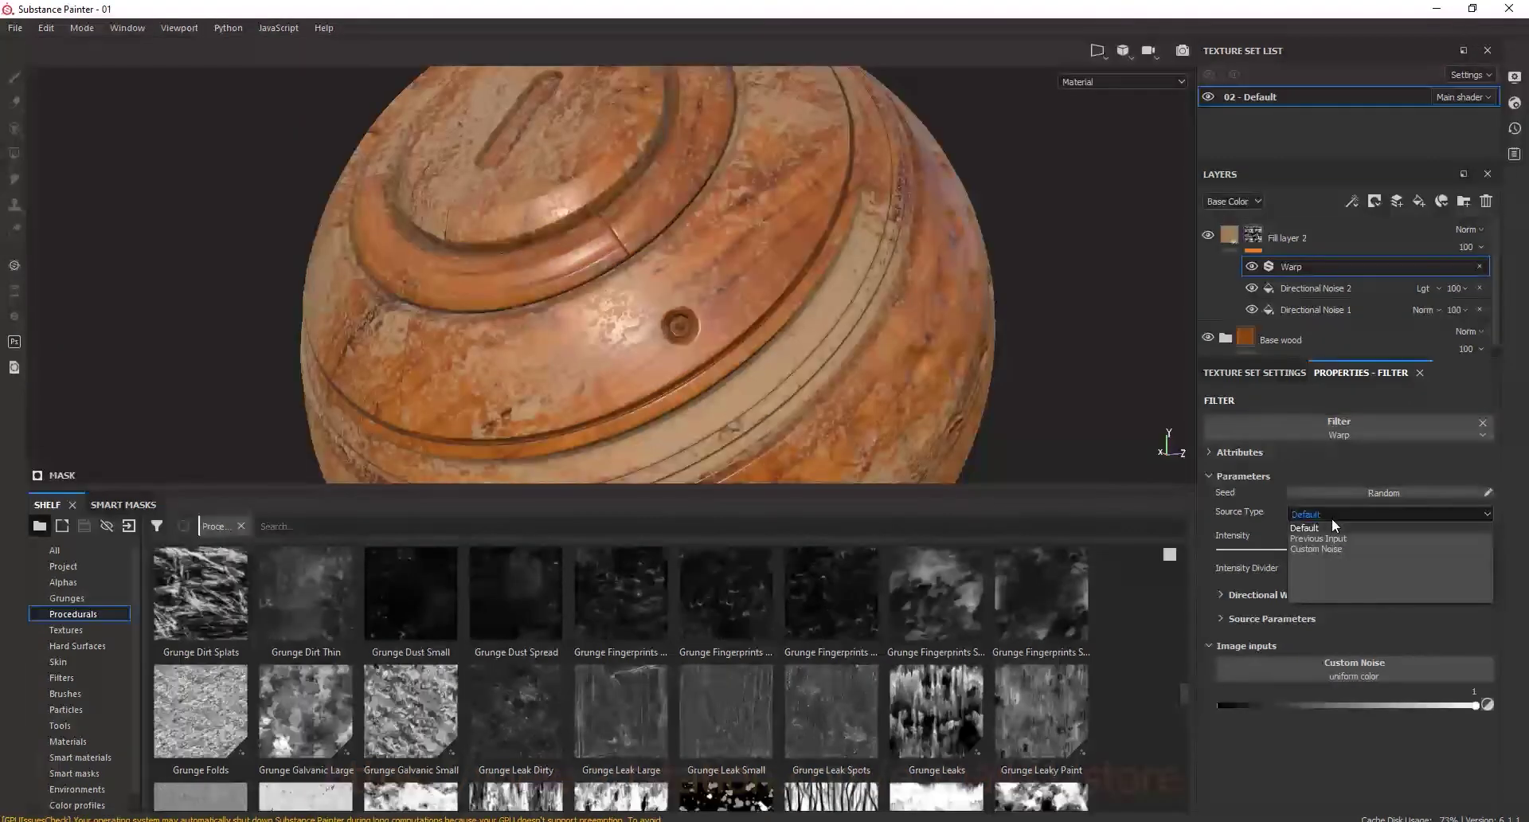
click(1330, 551)
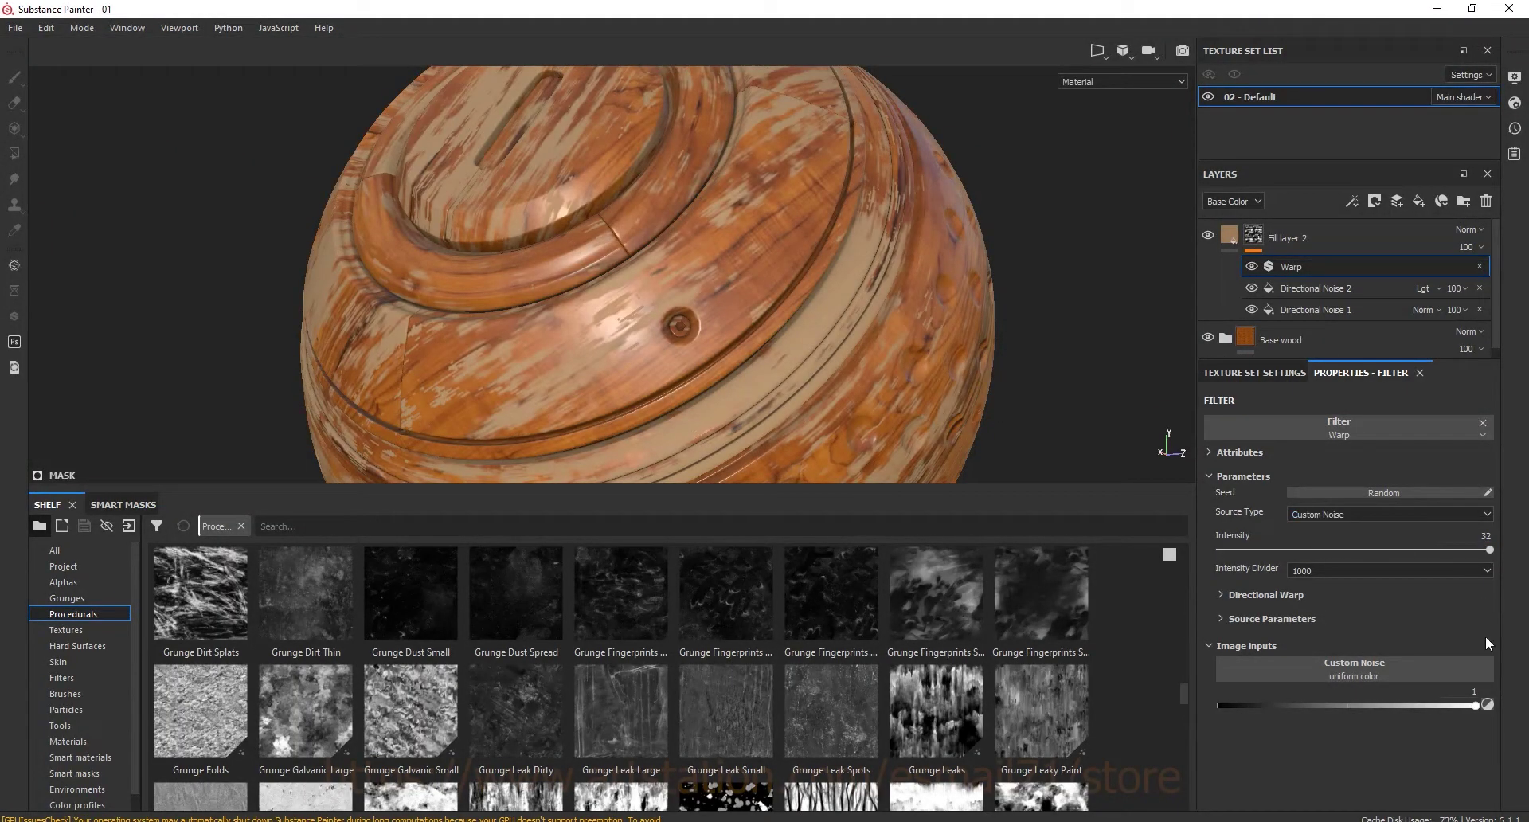
click(1258, 593)
click(1258, 593)
click(1256, 618)
click(1256, 618)
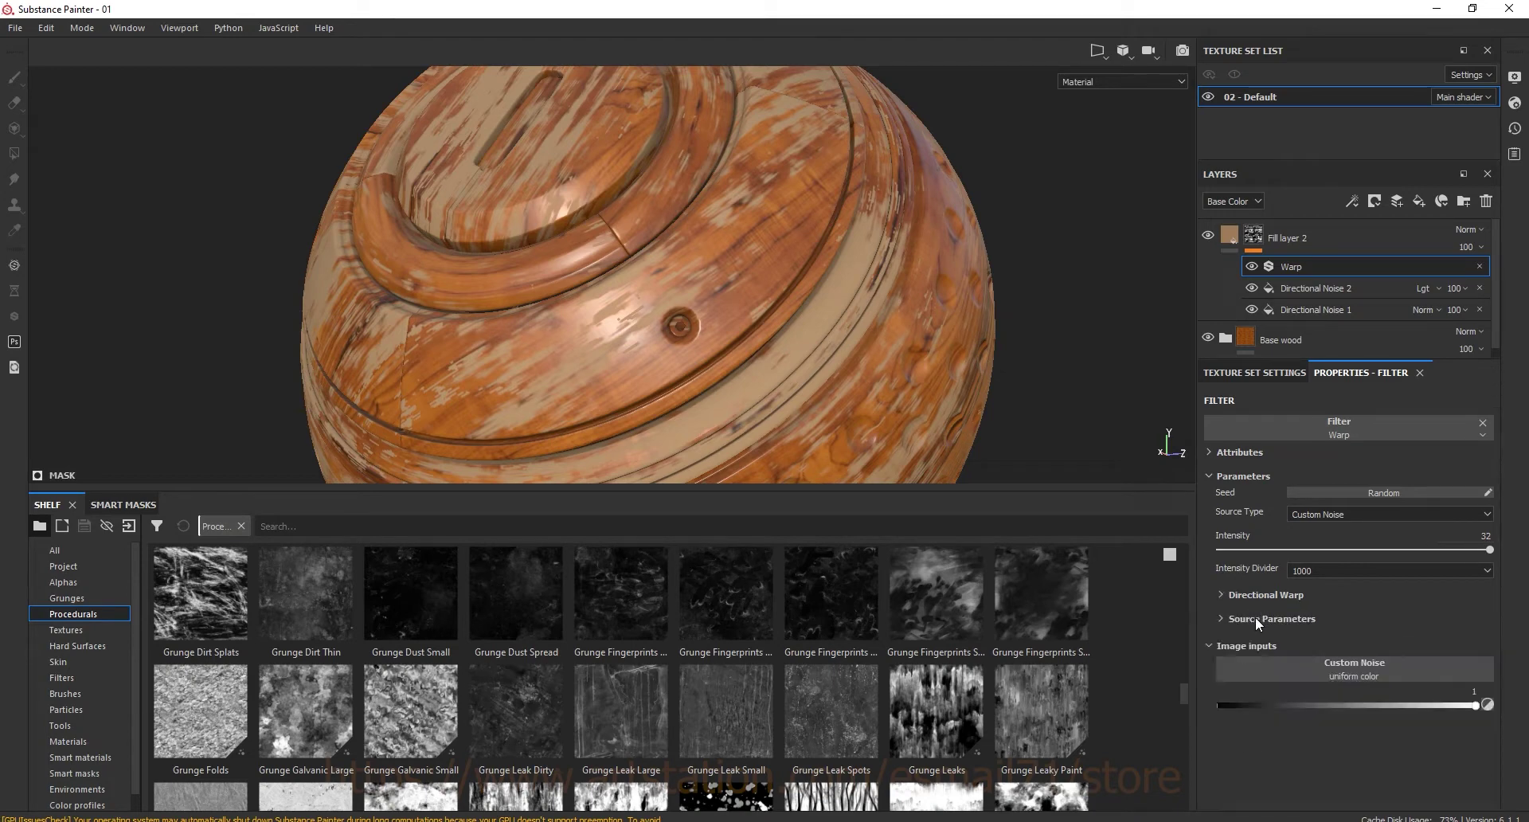
click(1352, 675)
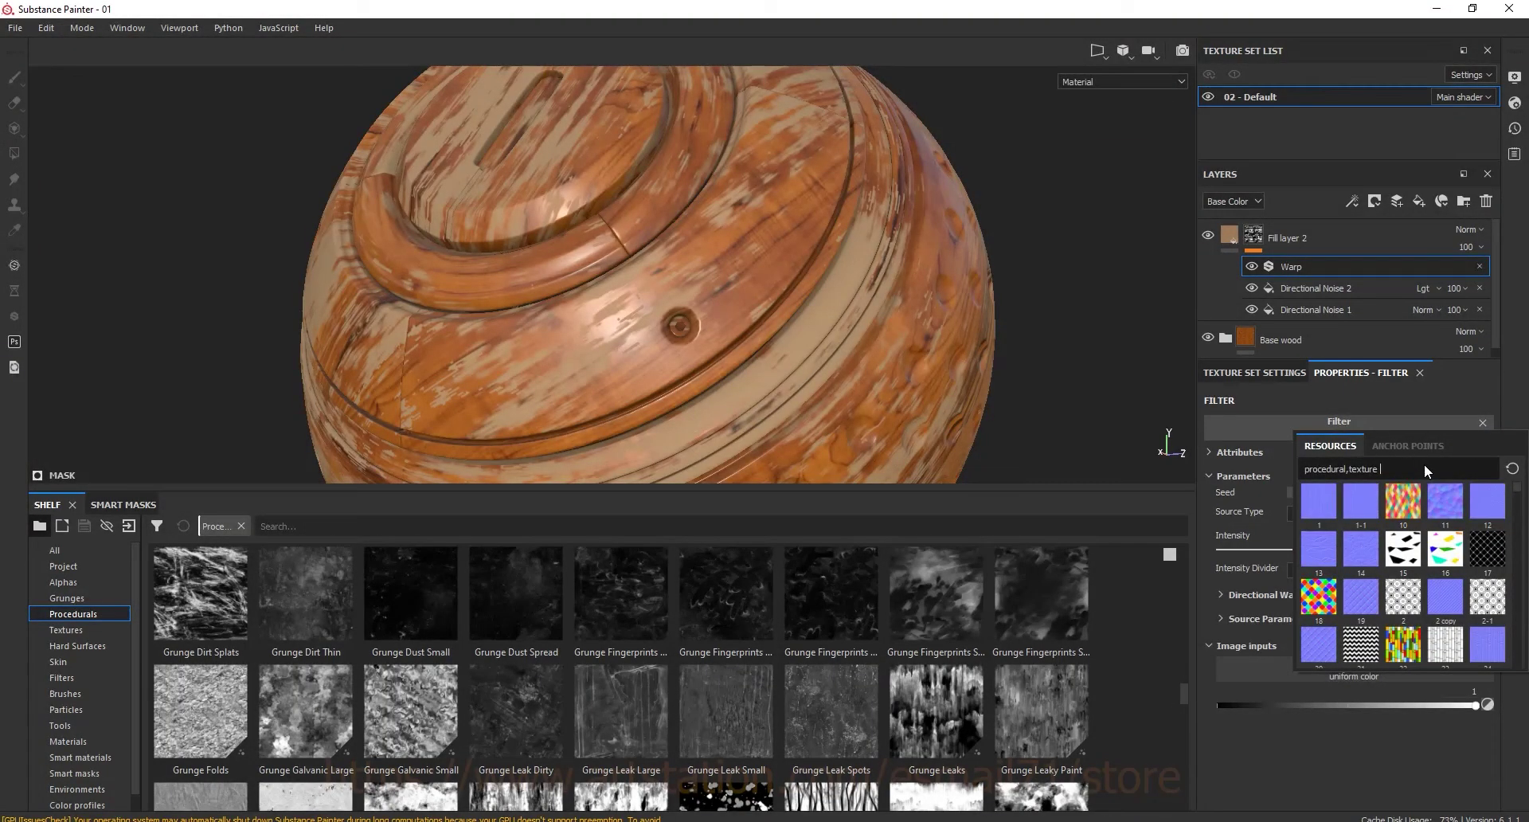
Search 'dir' in the resource picker and scroll the Procedurals shelf to the Directional Noise thumbnails
key(BackSpace)
key(BackSpace)
key(BackSpace)
text(ra)
key(BackSpace)
key(BackSpace)
text(d)
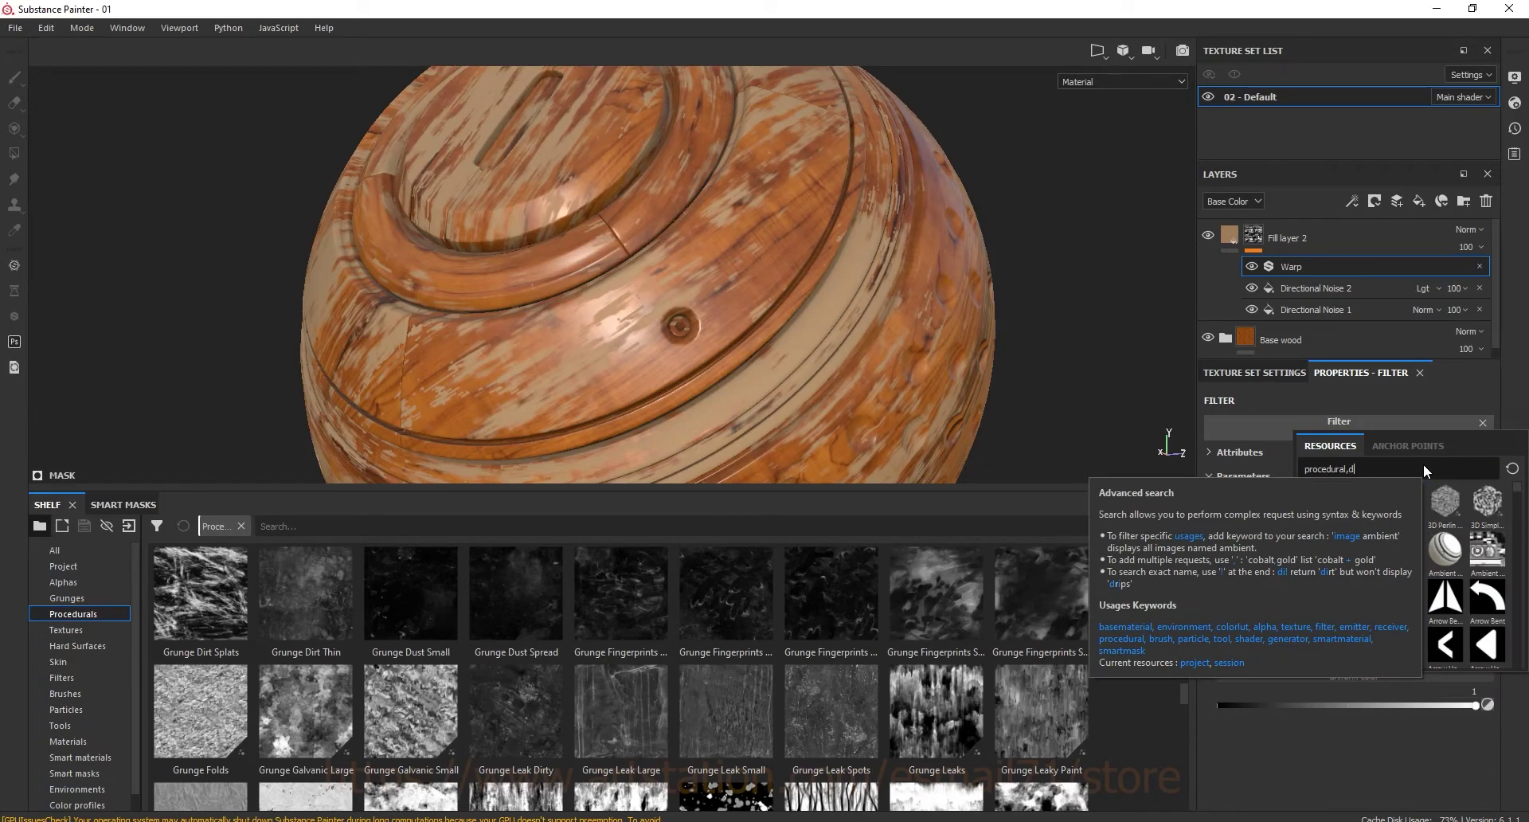
text(ir)
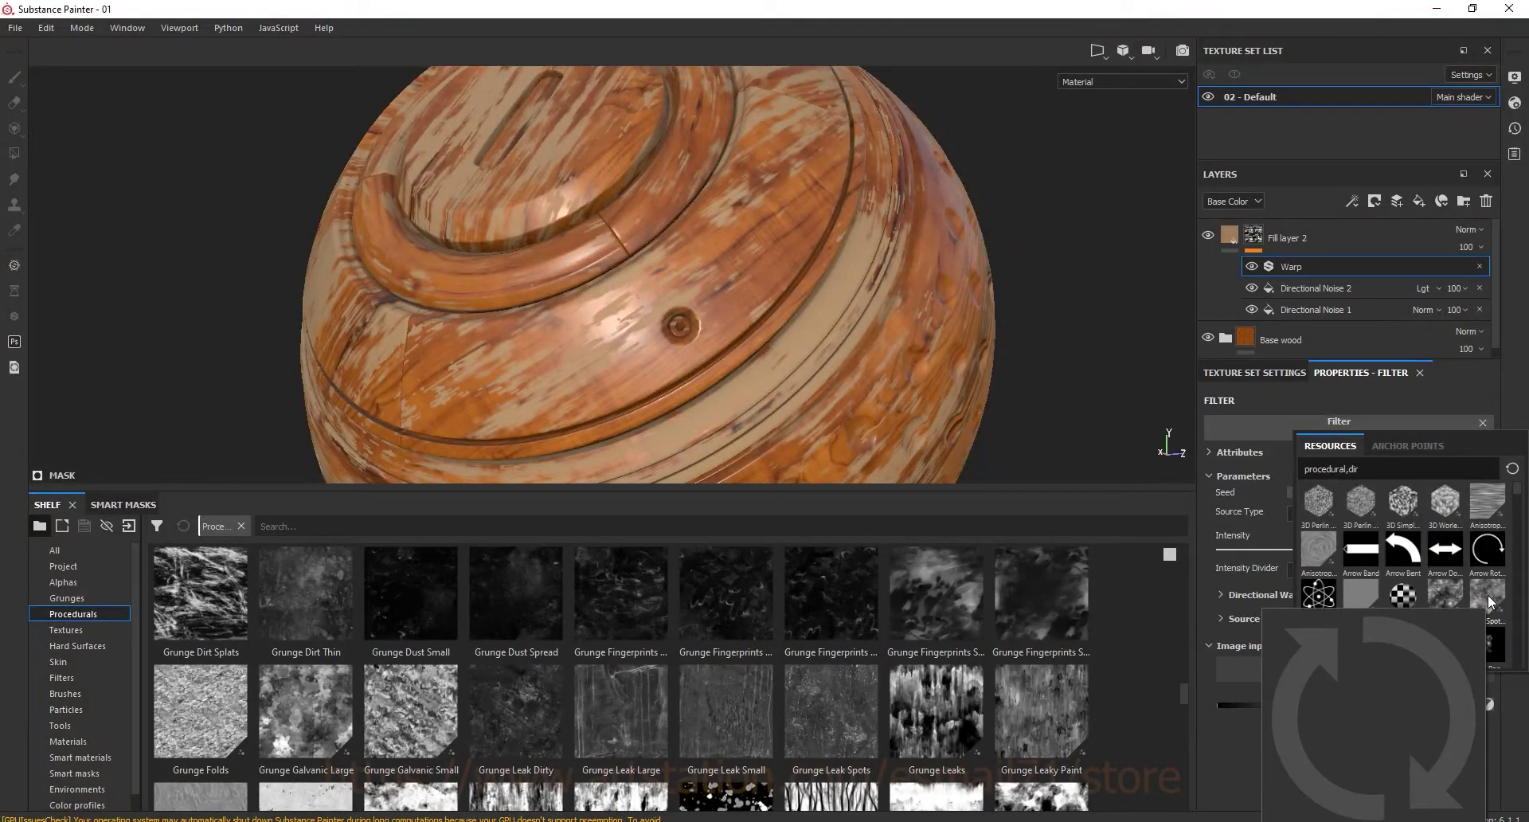
mouse_move(1319, 647)
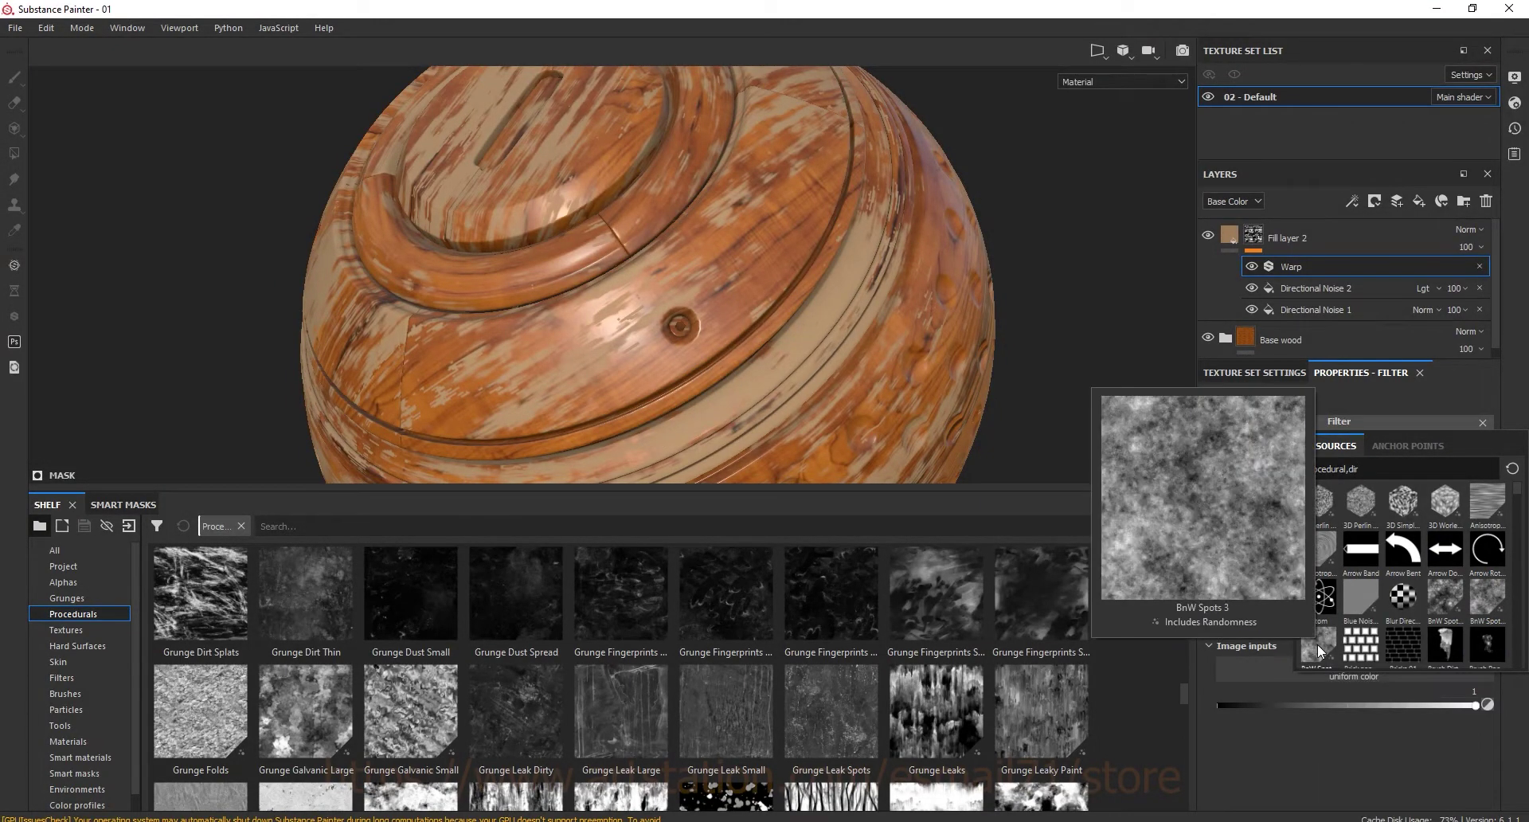
mouse_move(1185, 690)
mouse_down()
mouse_move(1188, 570)
mouse_move(1188, 586)
mouse_up()
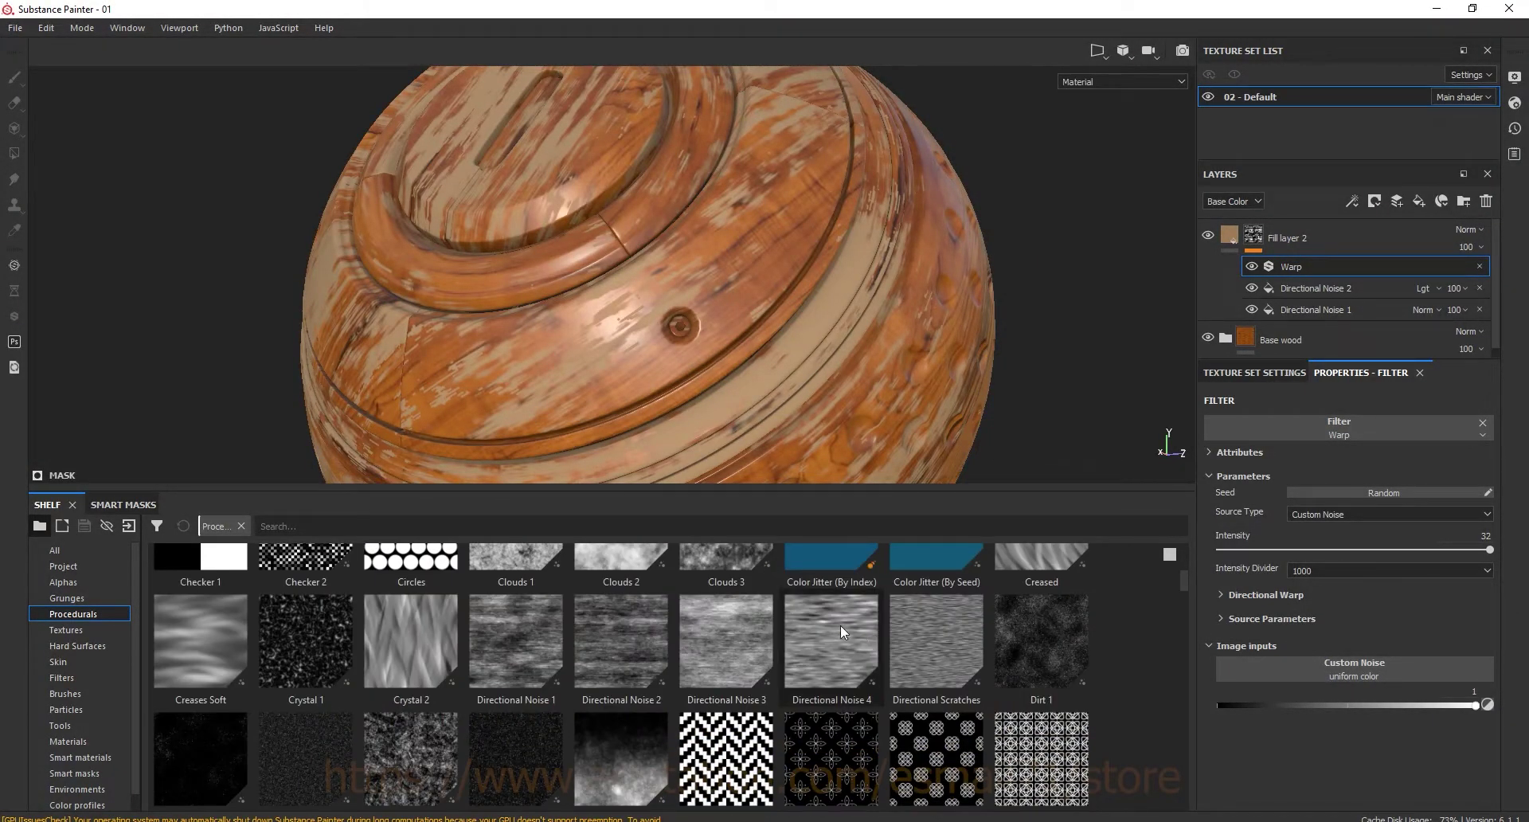
Assign Directional Noise 4 as the Warp's custom noise and toggle the filter to compare
drag(838, 625, 1337, 673)
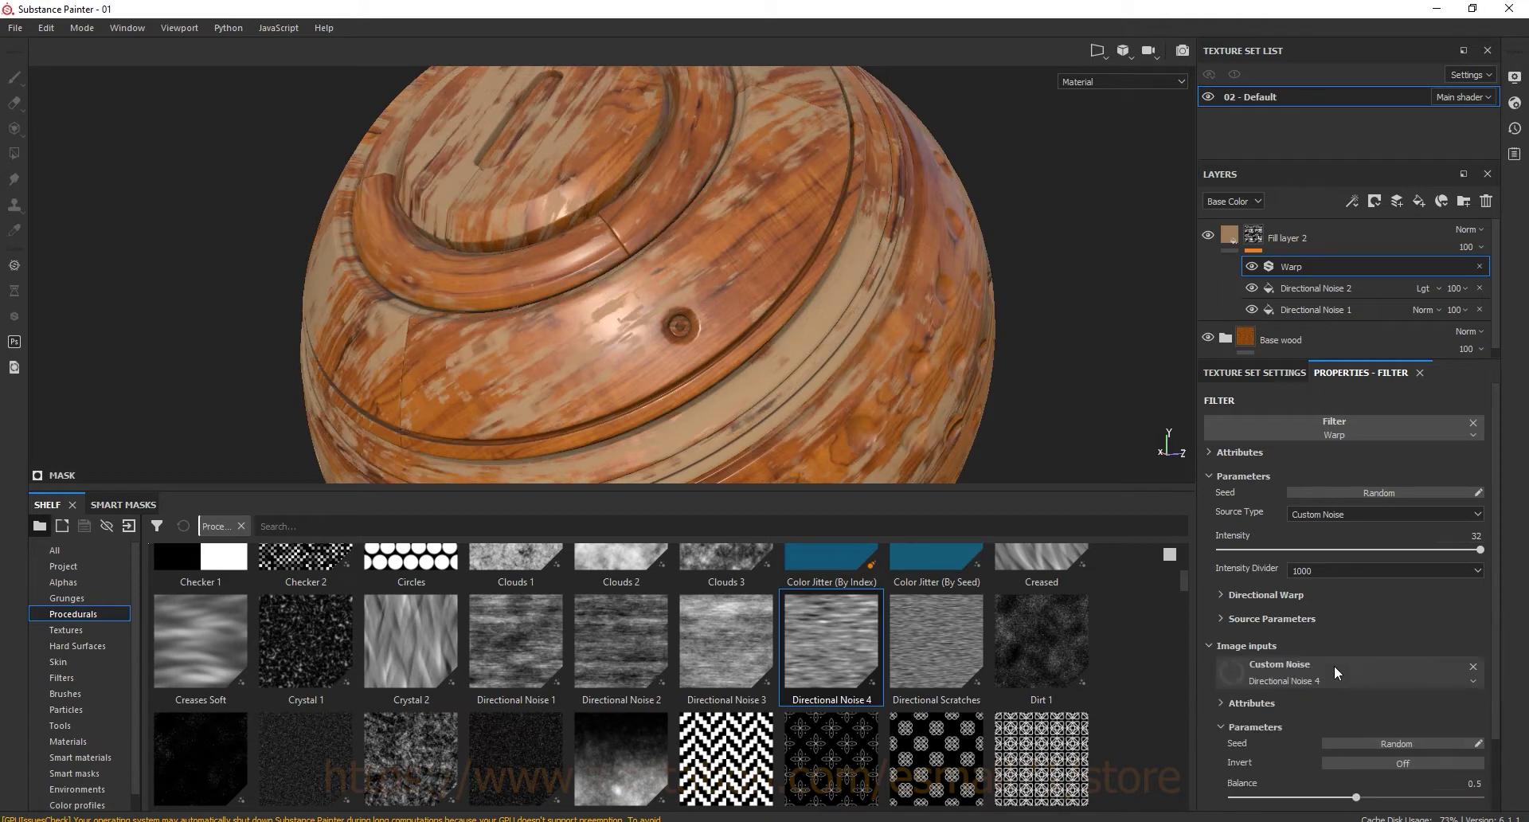
click(1253, 267)
click(1253, 268)
click(1253, 267)
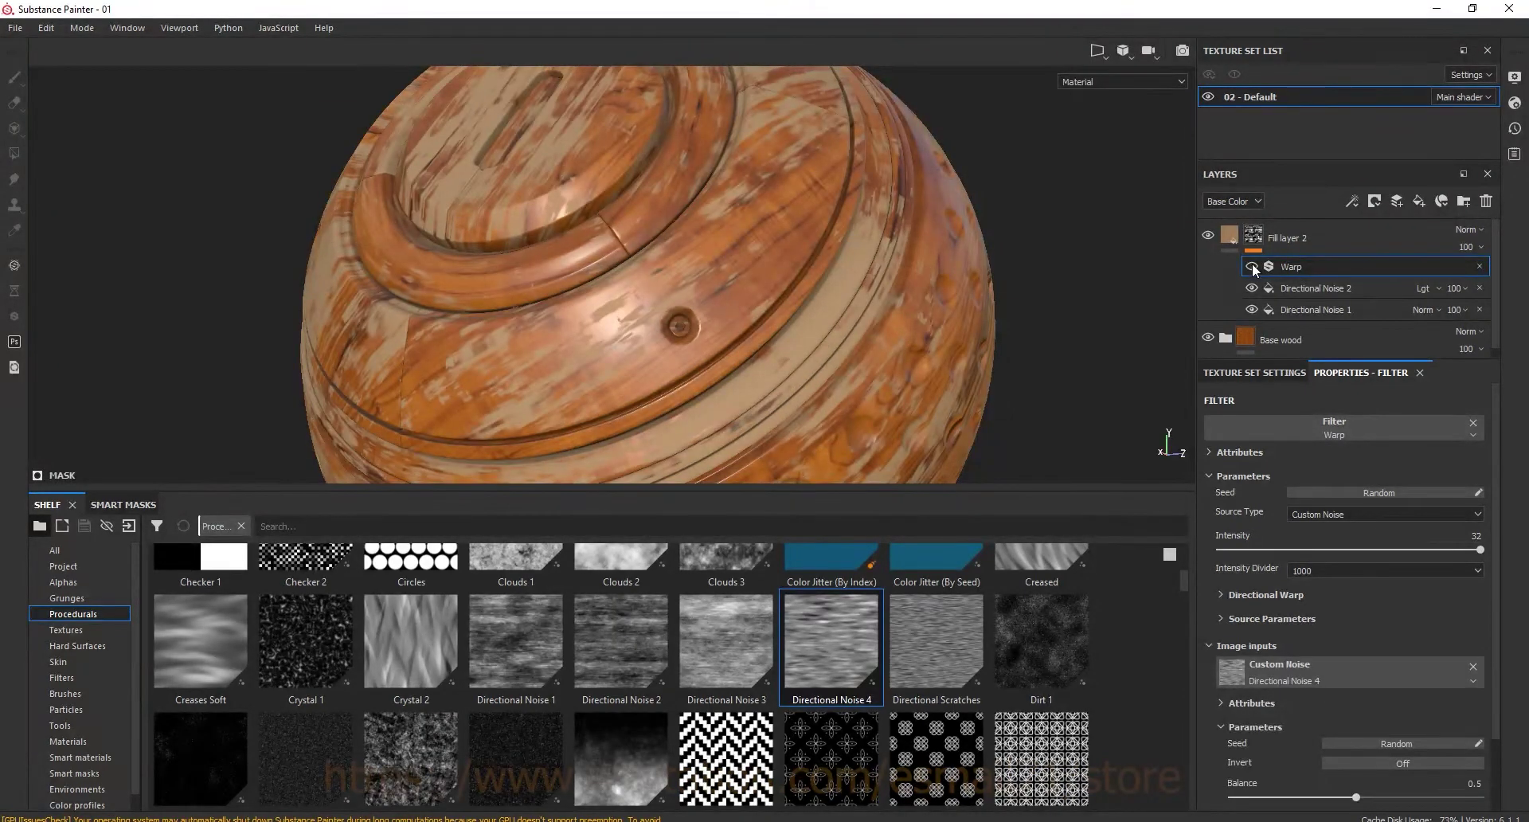
mouse_move(430, 402)
alt+mouse_down()
mouse_move(365, 405)
mouse_move(587, 379)
alt+mouse_up()
scroll(475, 363, up, 3)
scroll(475, 364, down, 1)
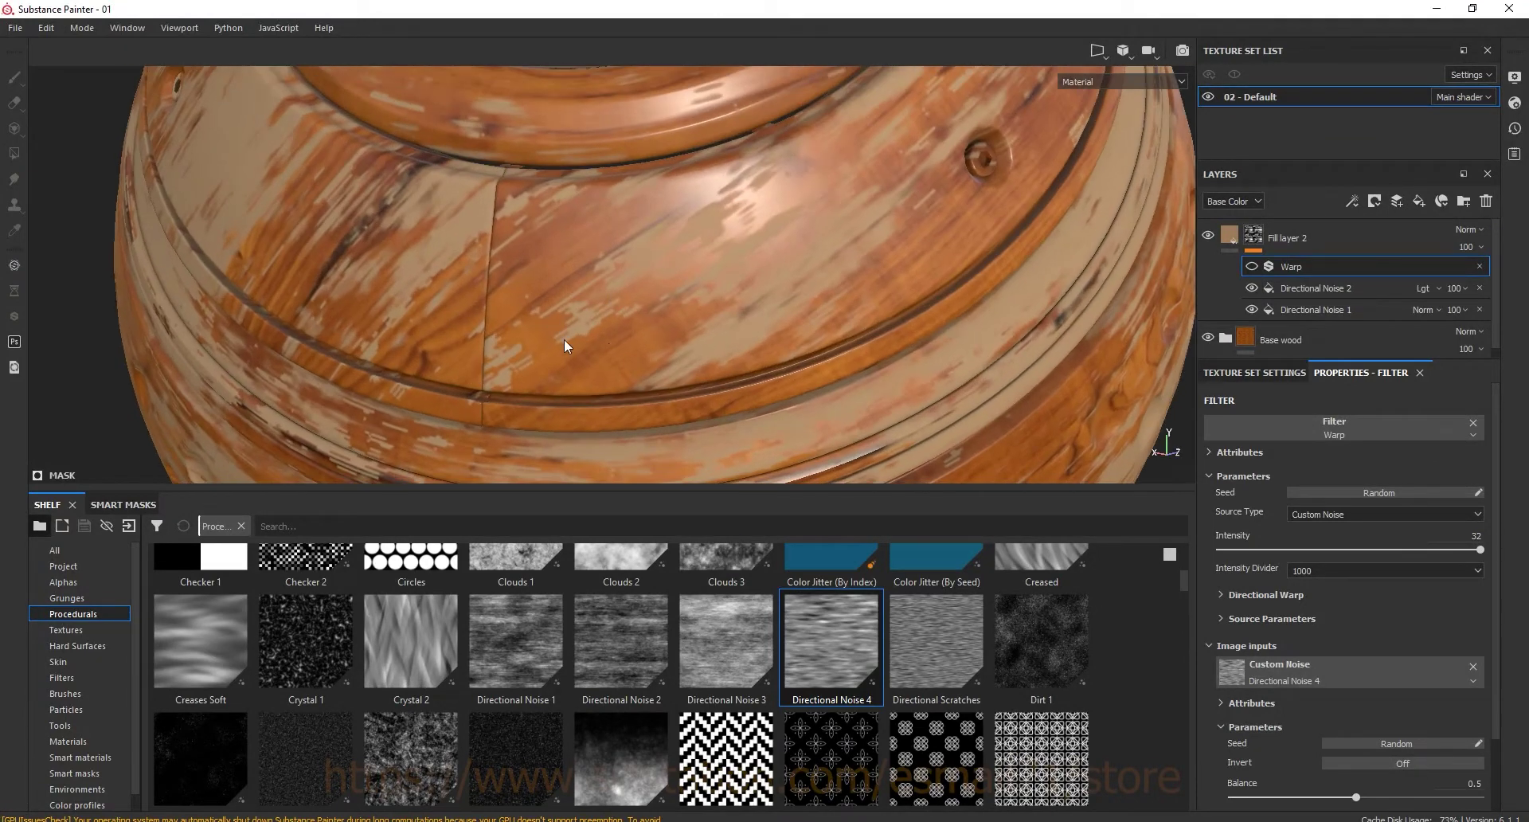
click(1251, 266)
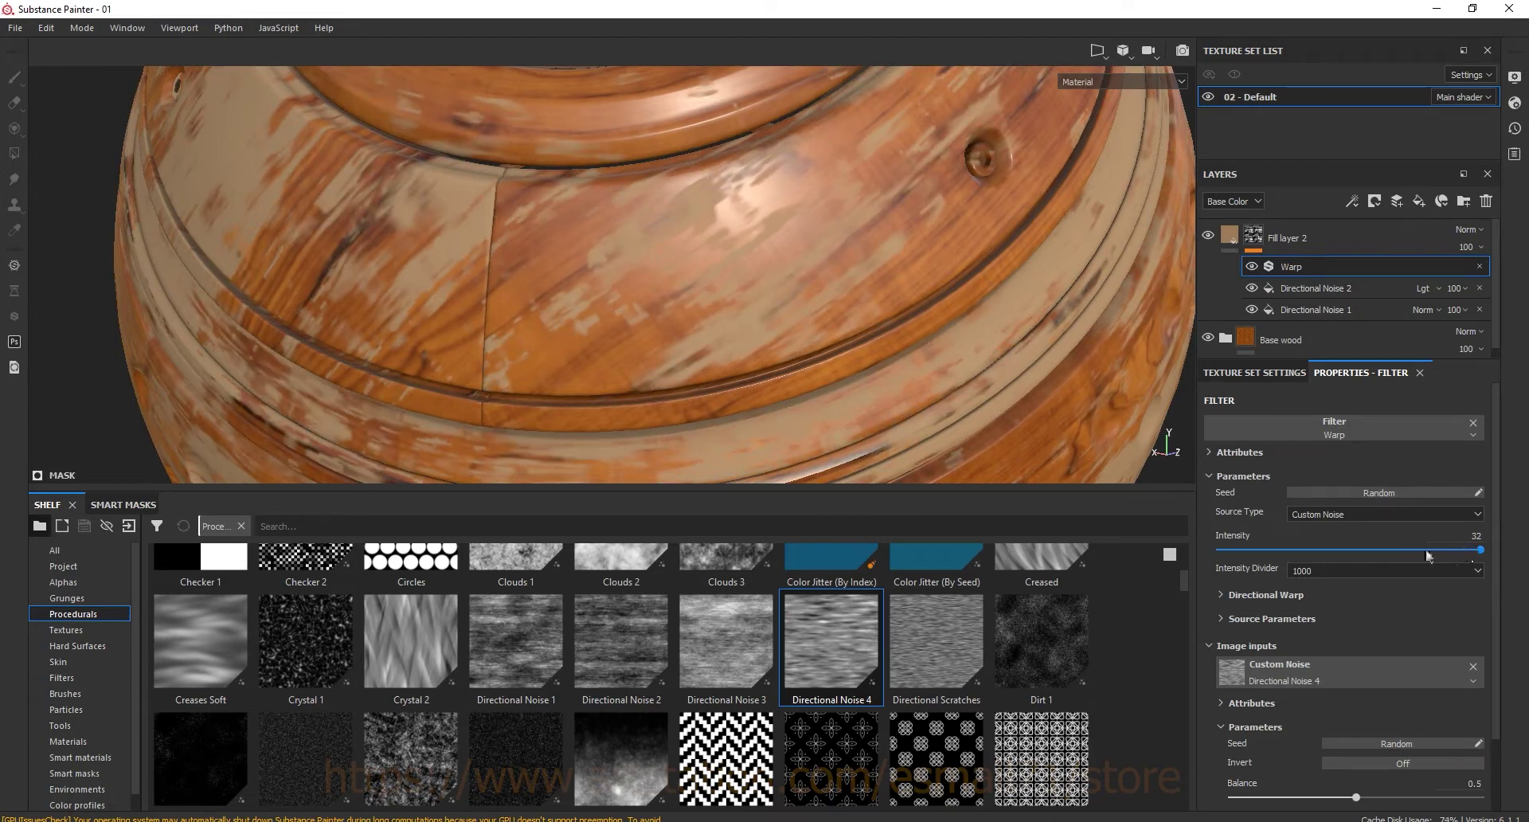
Try warp intensities from about 9.3 down to 0, then restore it to 32
drag(1400, 550, 1296, 550)
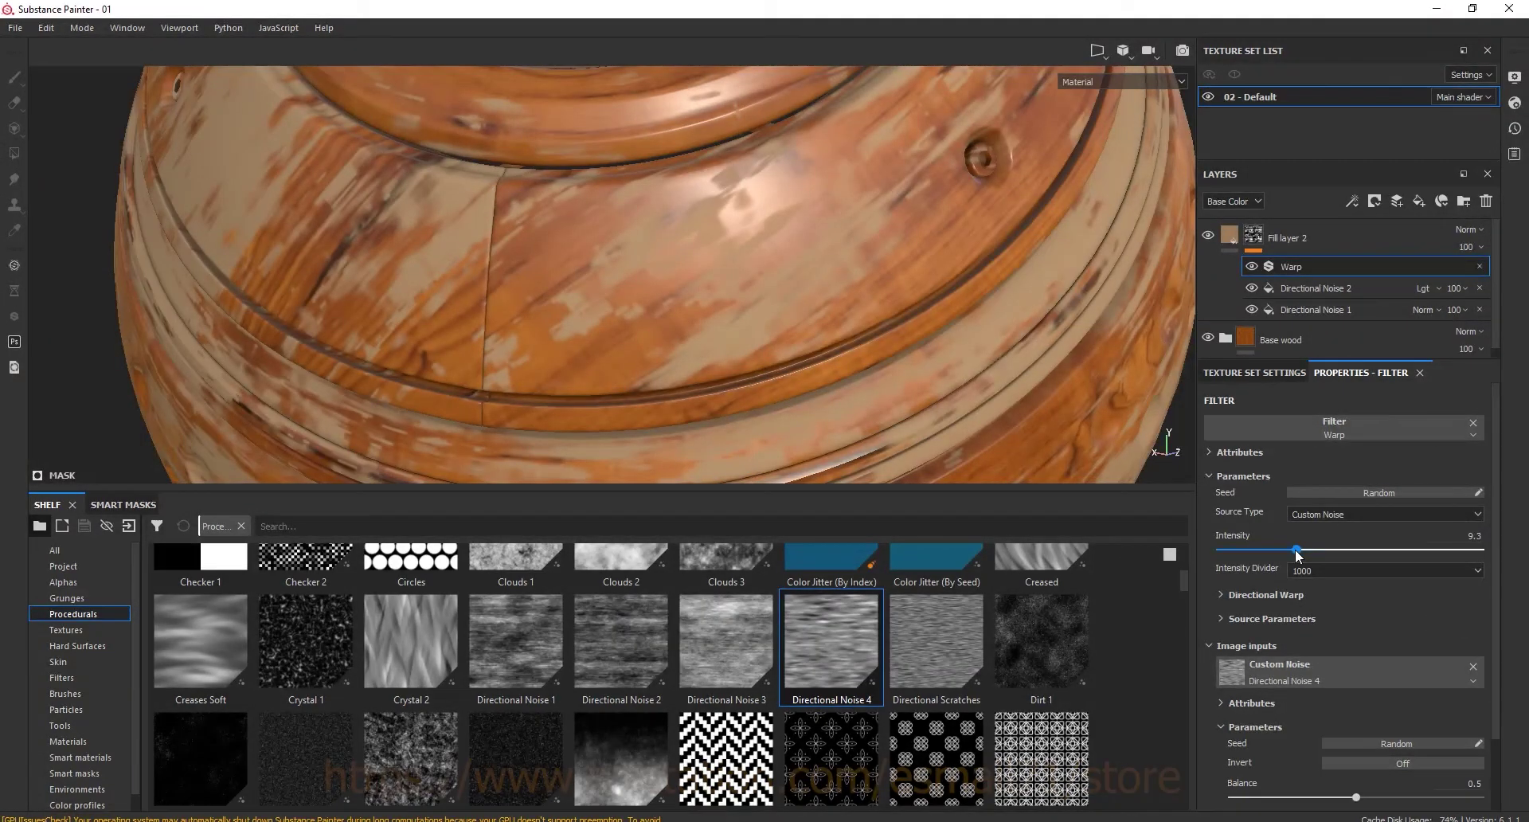
drag(1295, 549, 1258, 556)
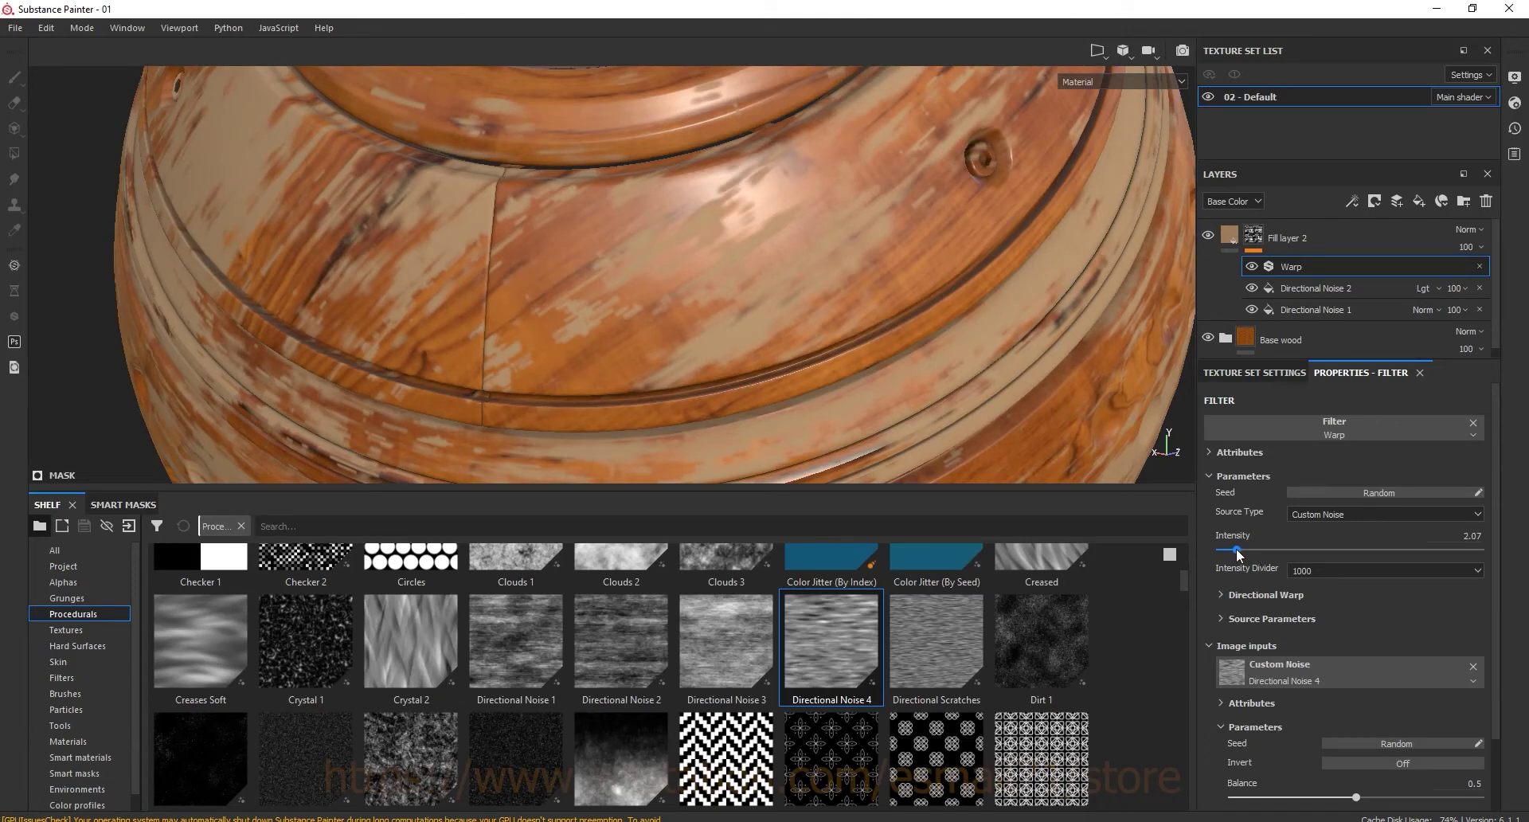
scroll(635, 347, down, 3)
alt+drag(897, 307, 753, 294)
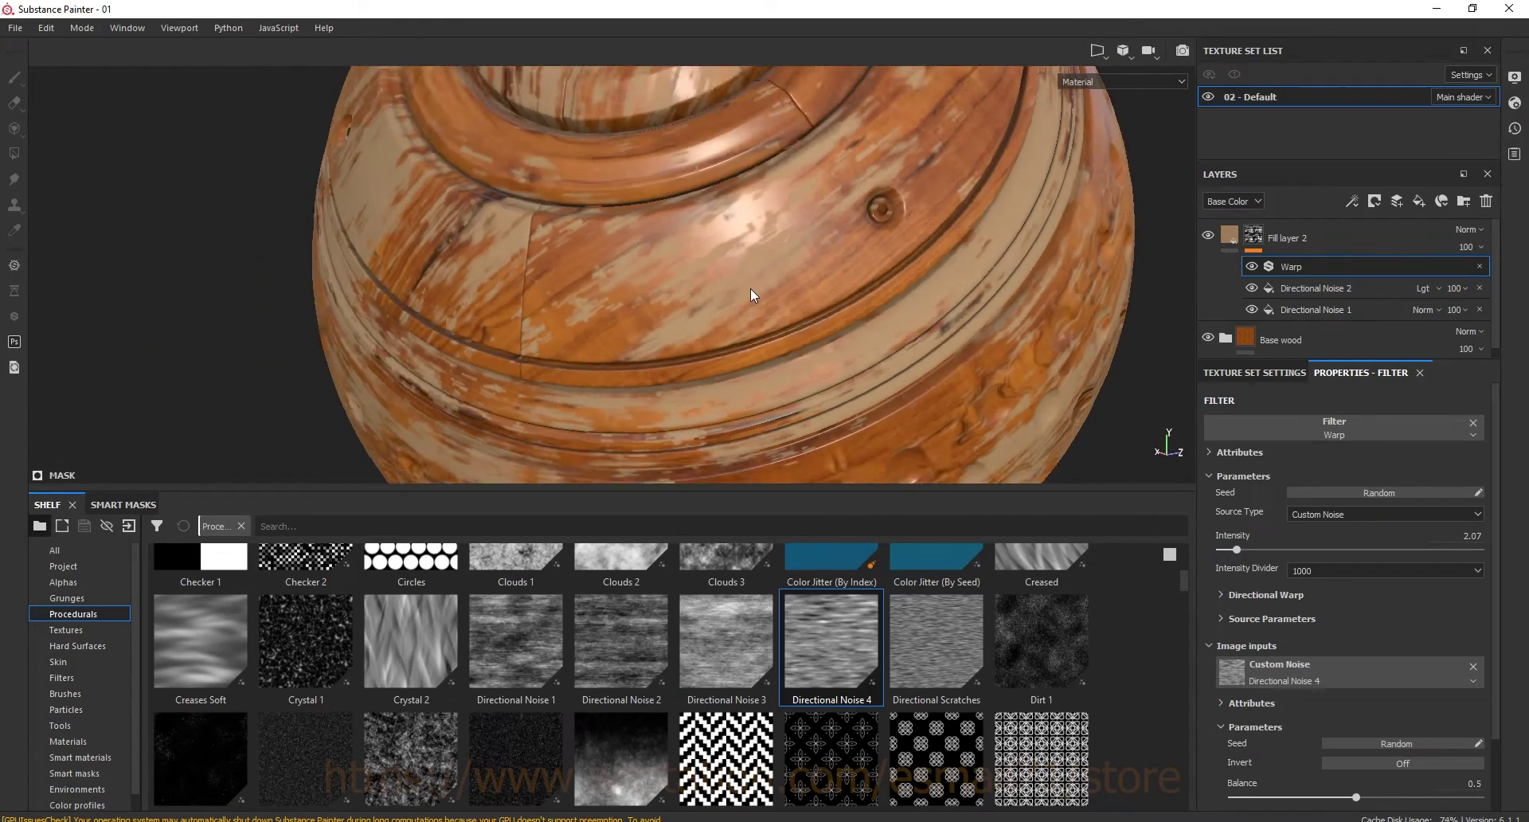
scroll(753, 295, up, 2)
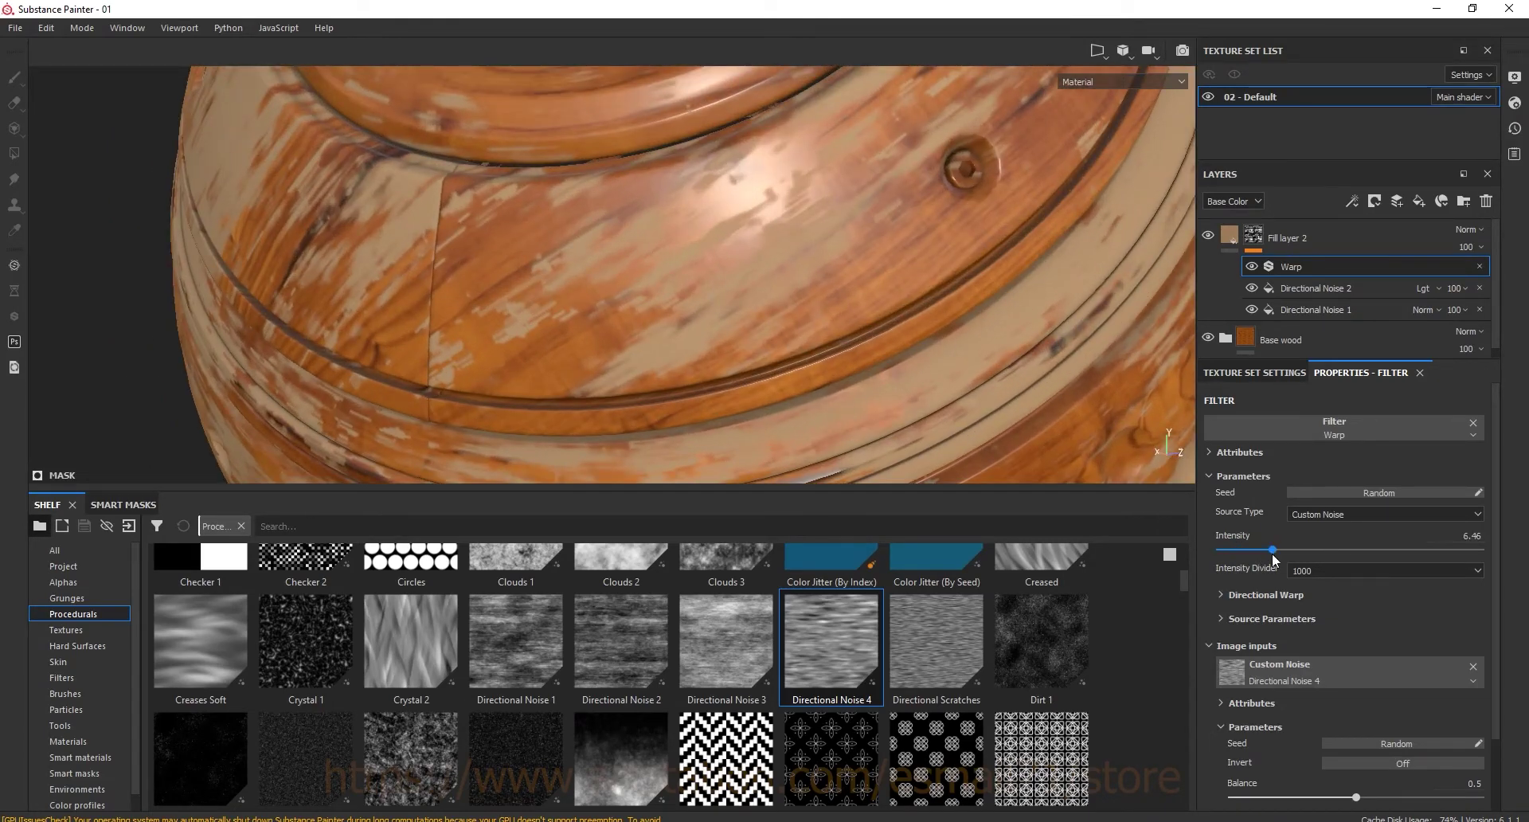
drag(1273, 550, 1177, 555)
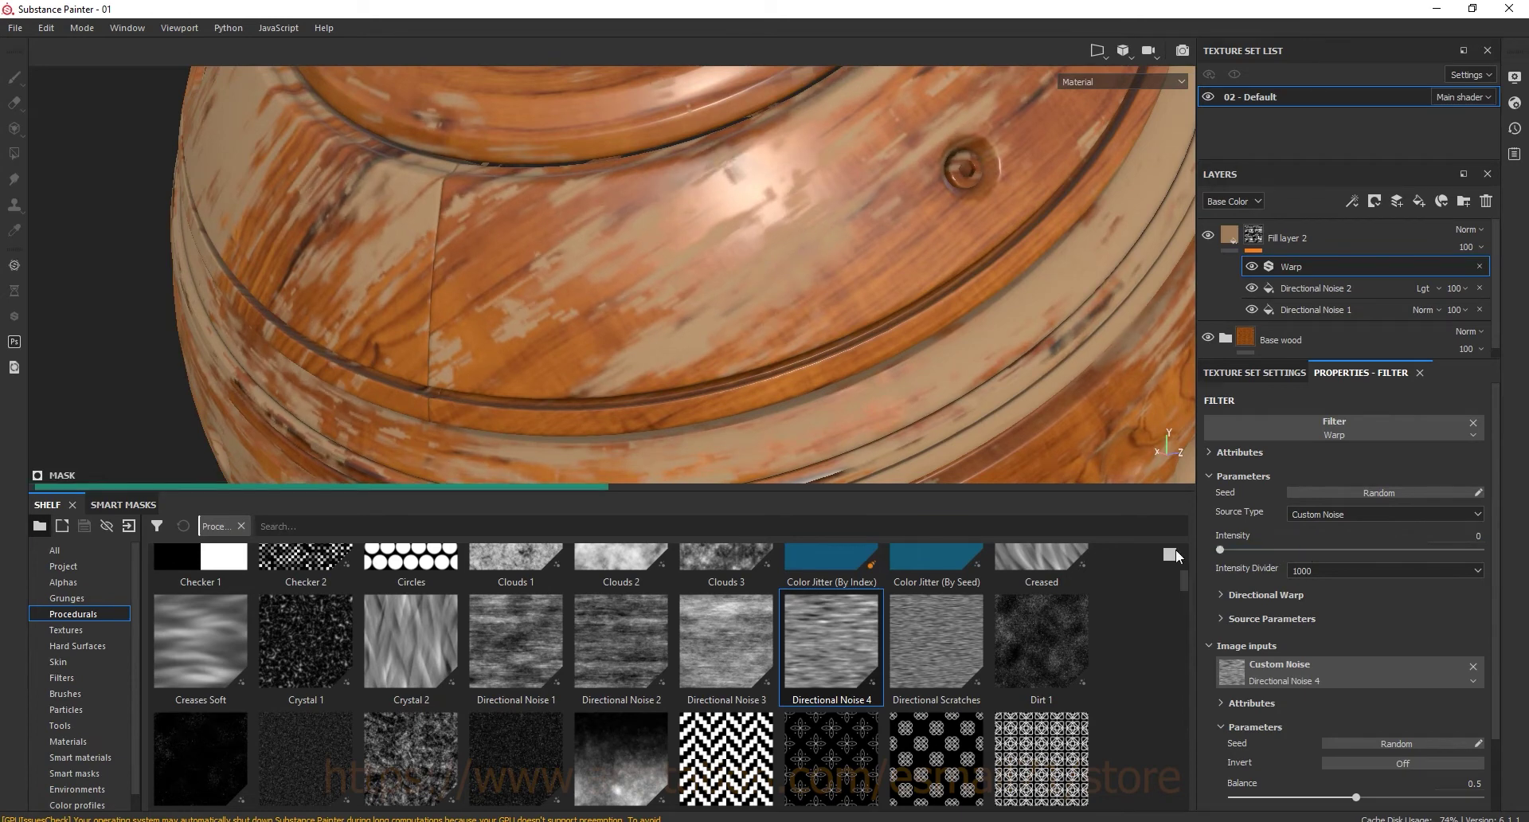
click(1252, 268)
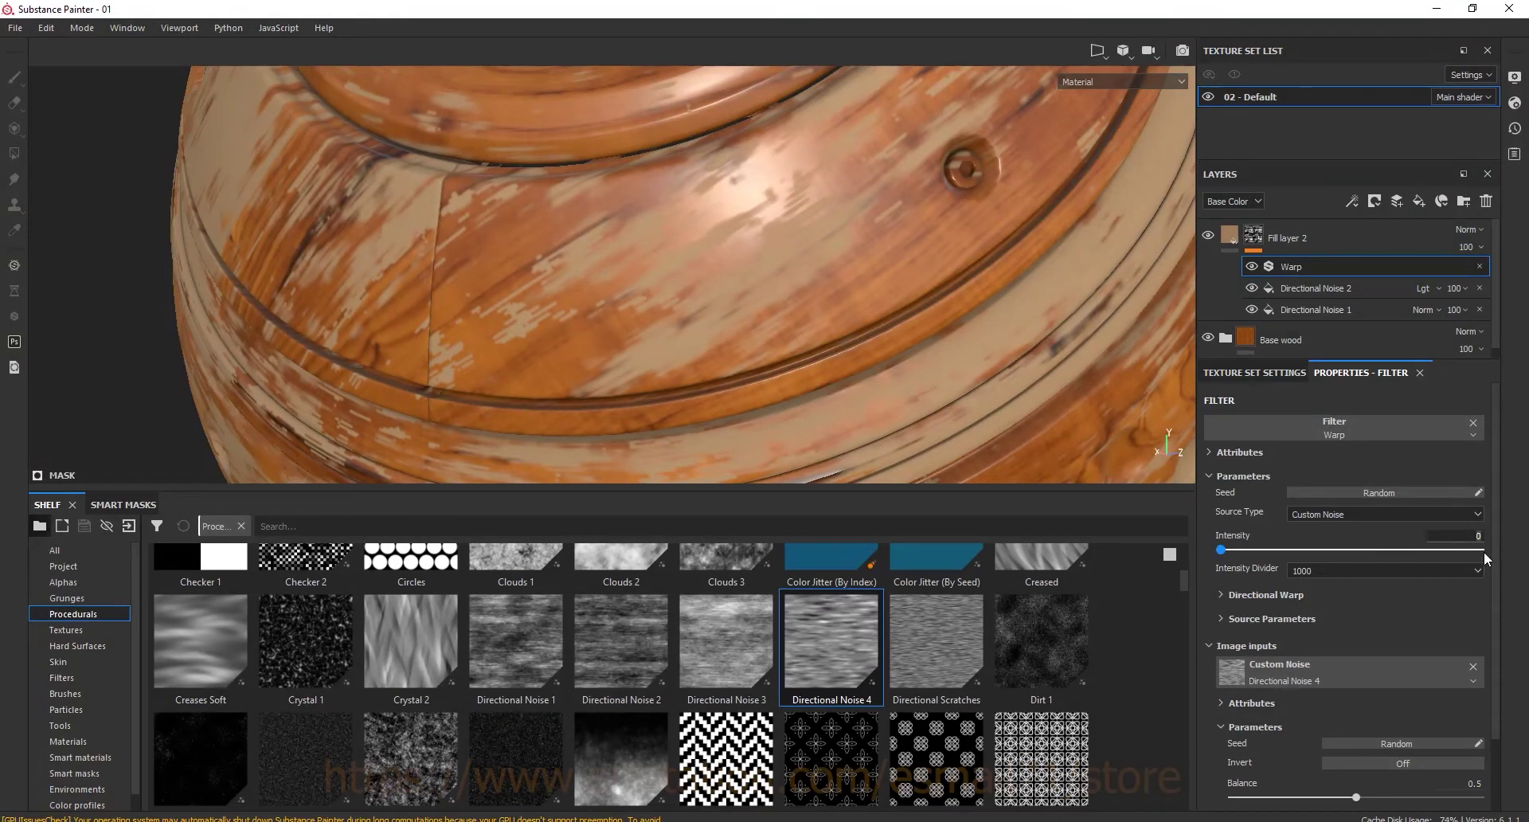
click(1485, 557)
Compare the Warp on and off, then raise the custom noise balance to 0.53
click(1251, 267)
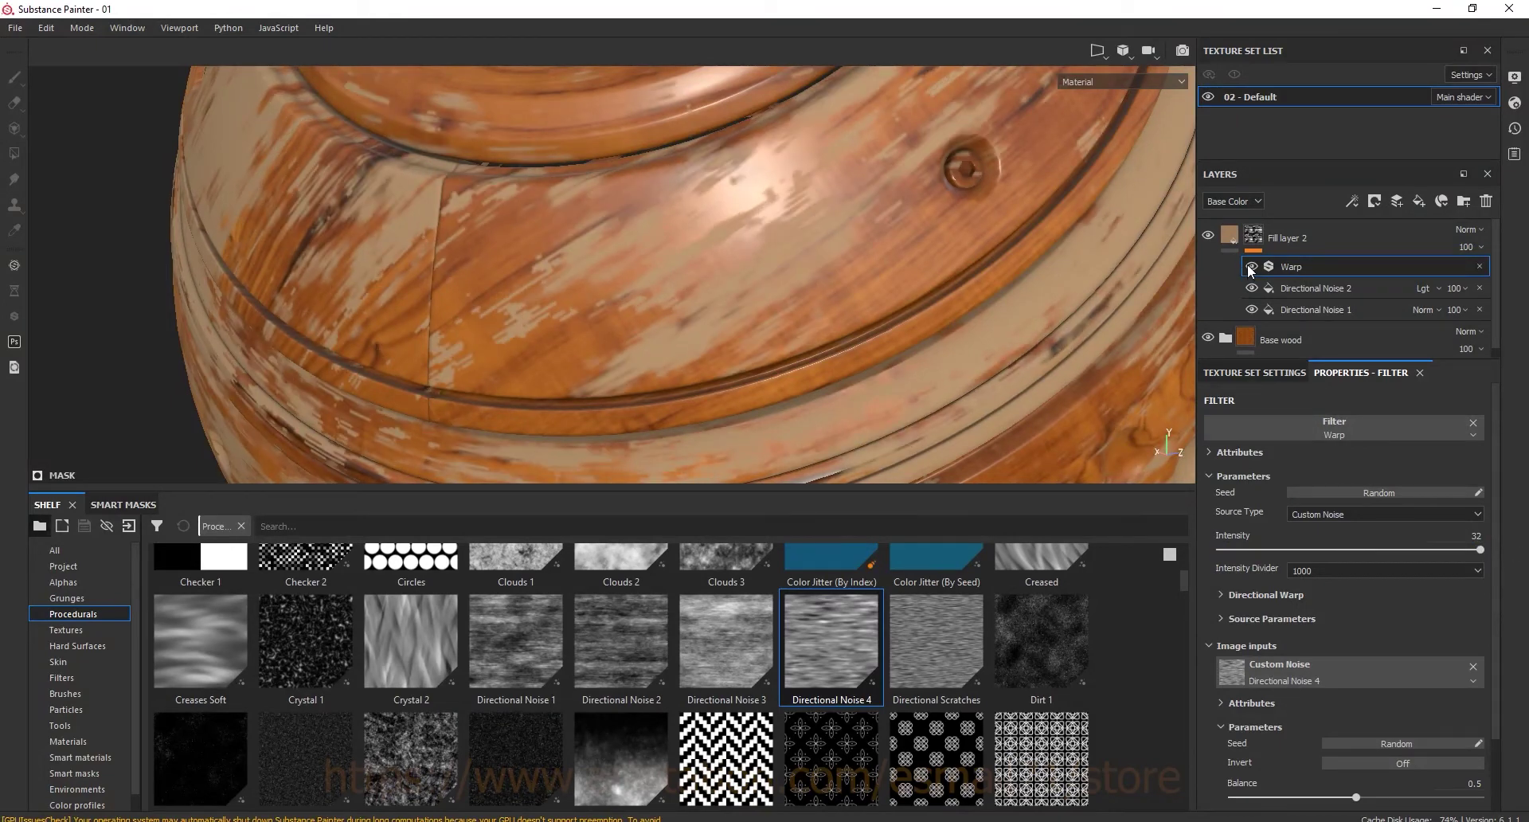
scroll(546, 262, down, 3)
mouse_move(519, 273)
alt+mouse_down()
mouse_move(924, 350)
mouse_move(911, 302)
alt+mouse_up()
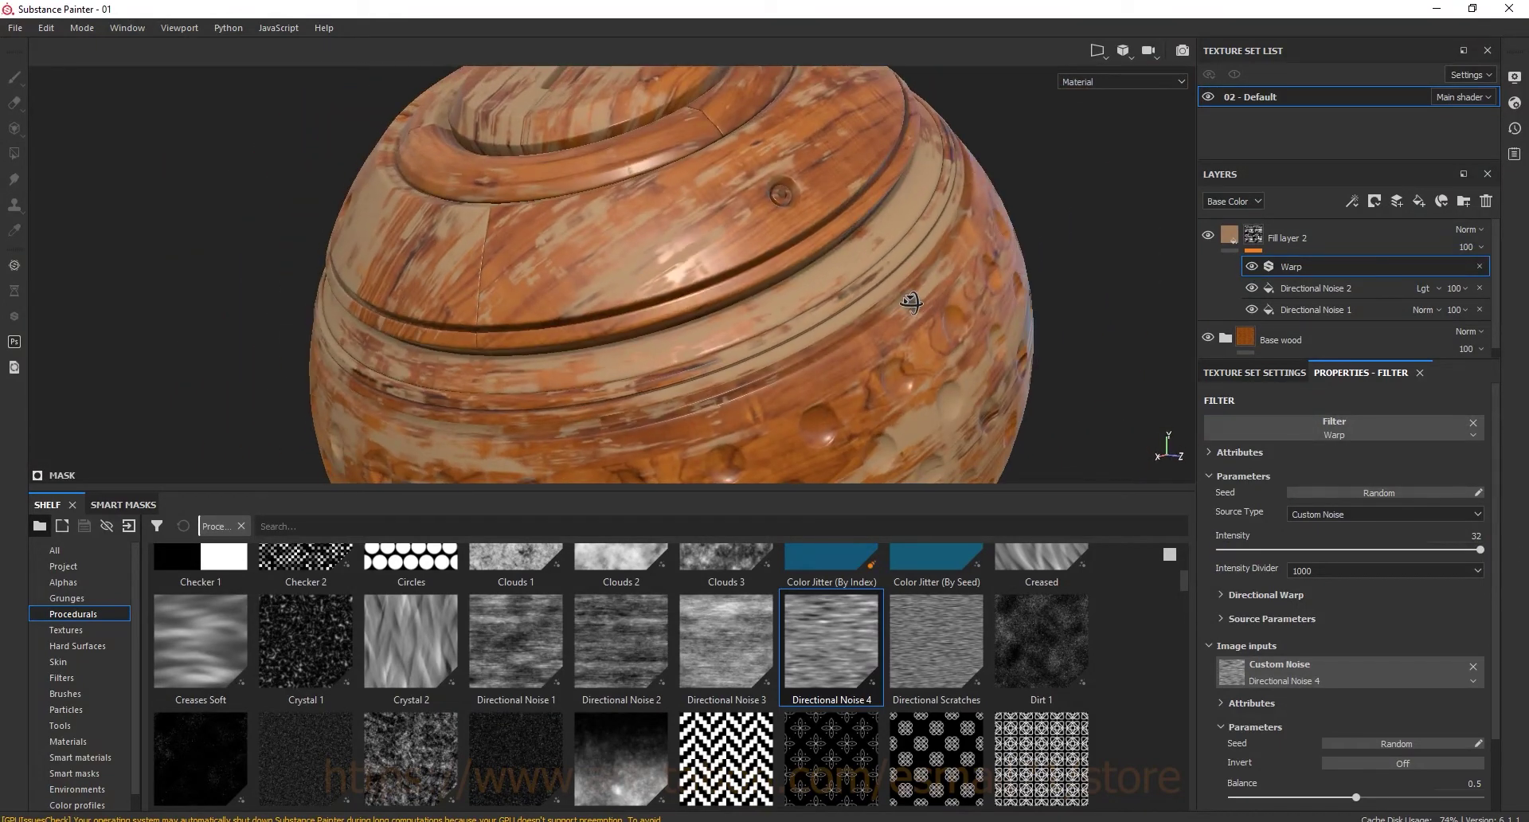
click(1251, 267)
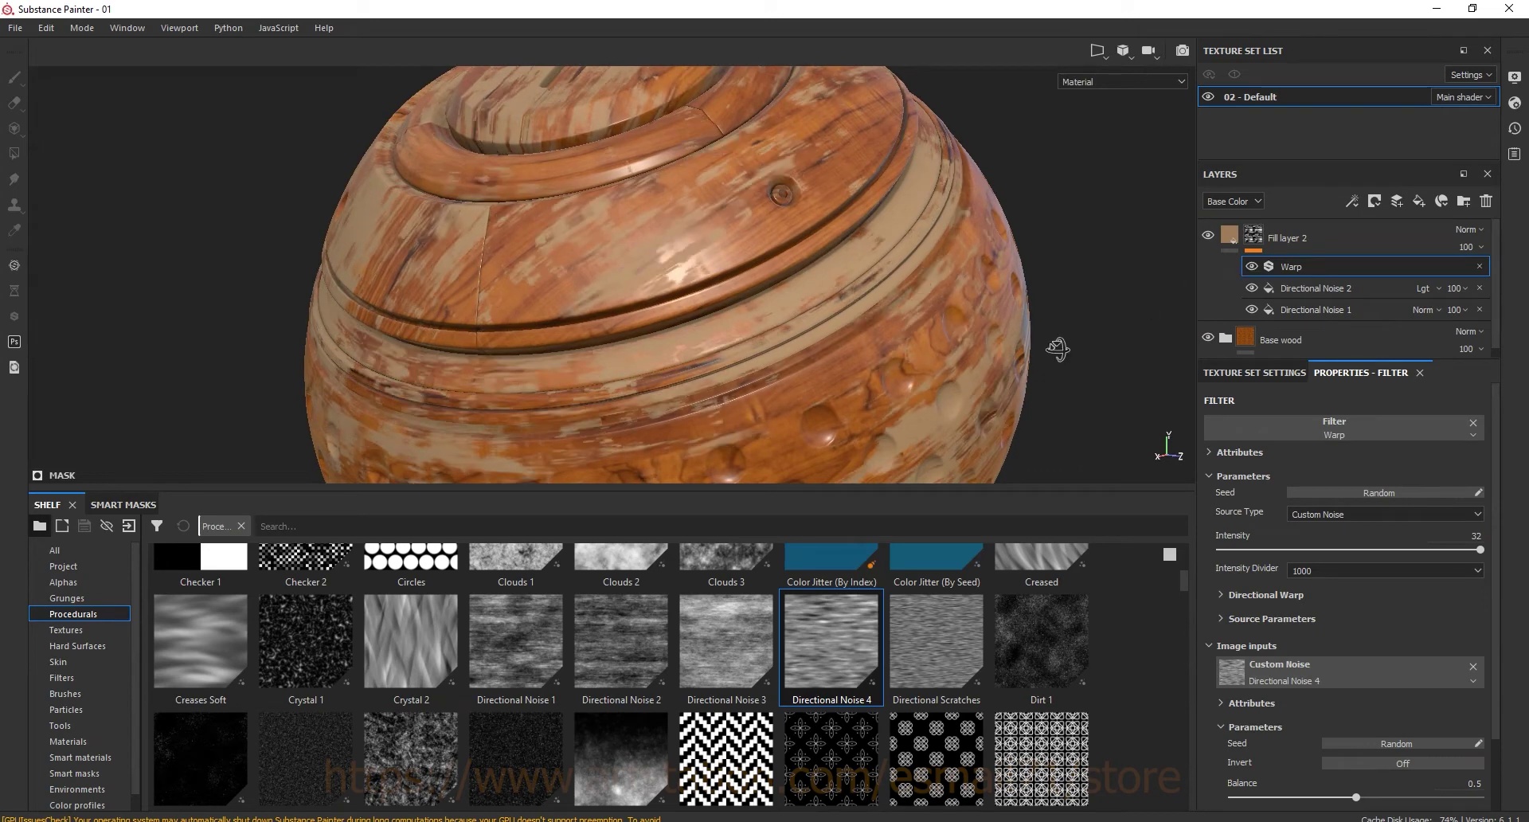
alt+drag(1068, 348, 1051, 379)
scroll(1498, 636, down, 2)
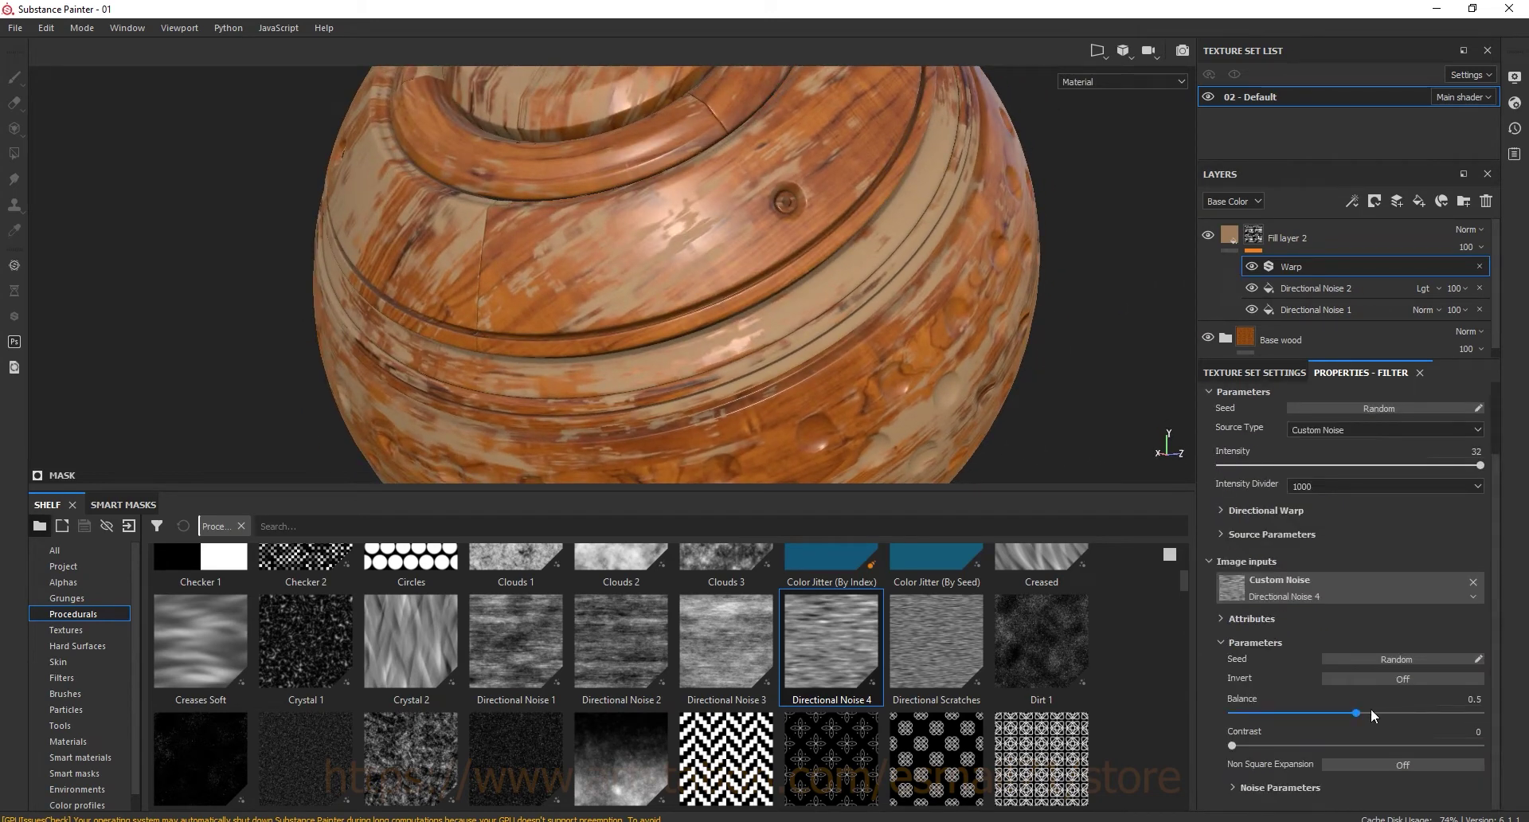
drag(1363, 719, 1367, 719)
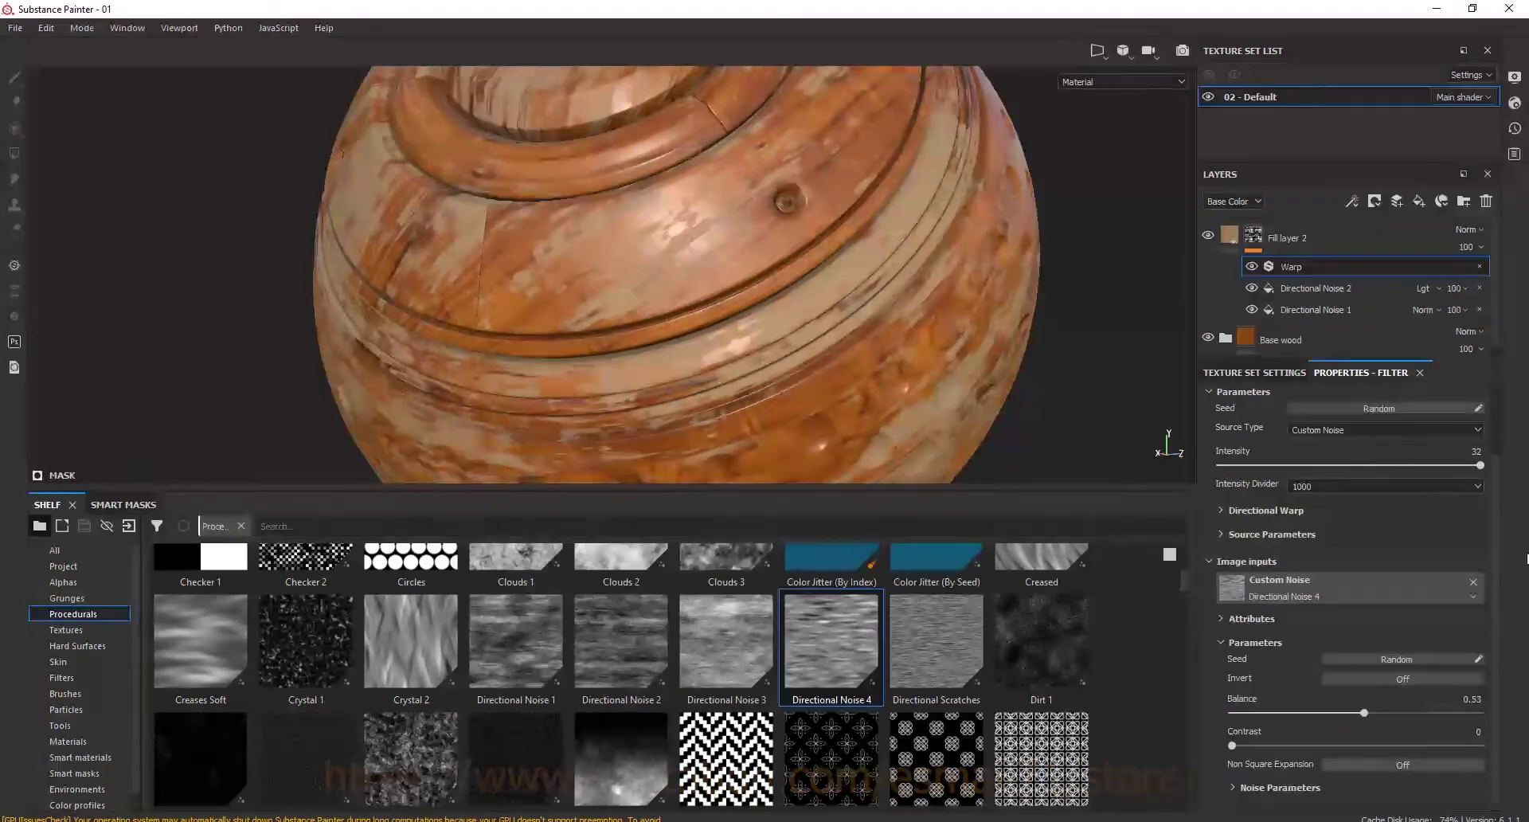
click(1230, 236)
mouse_move(989, 292)
alt+mouse_down()
mouse_move(691, 373)
mouse_move(977, 273)
mouse_move(624, 294)
alt+mouse_up()
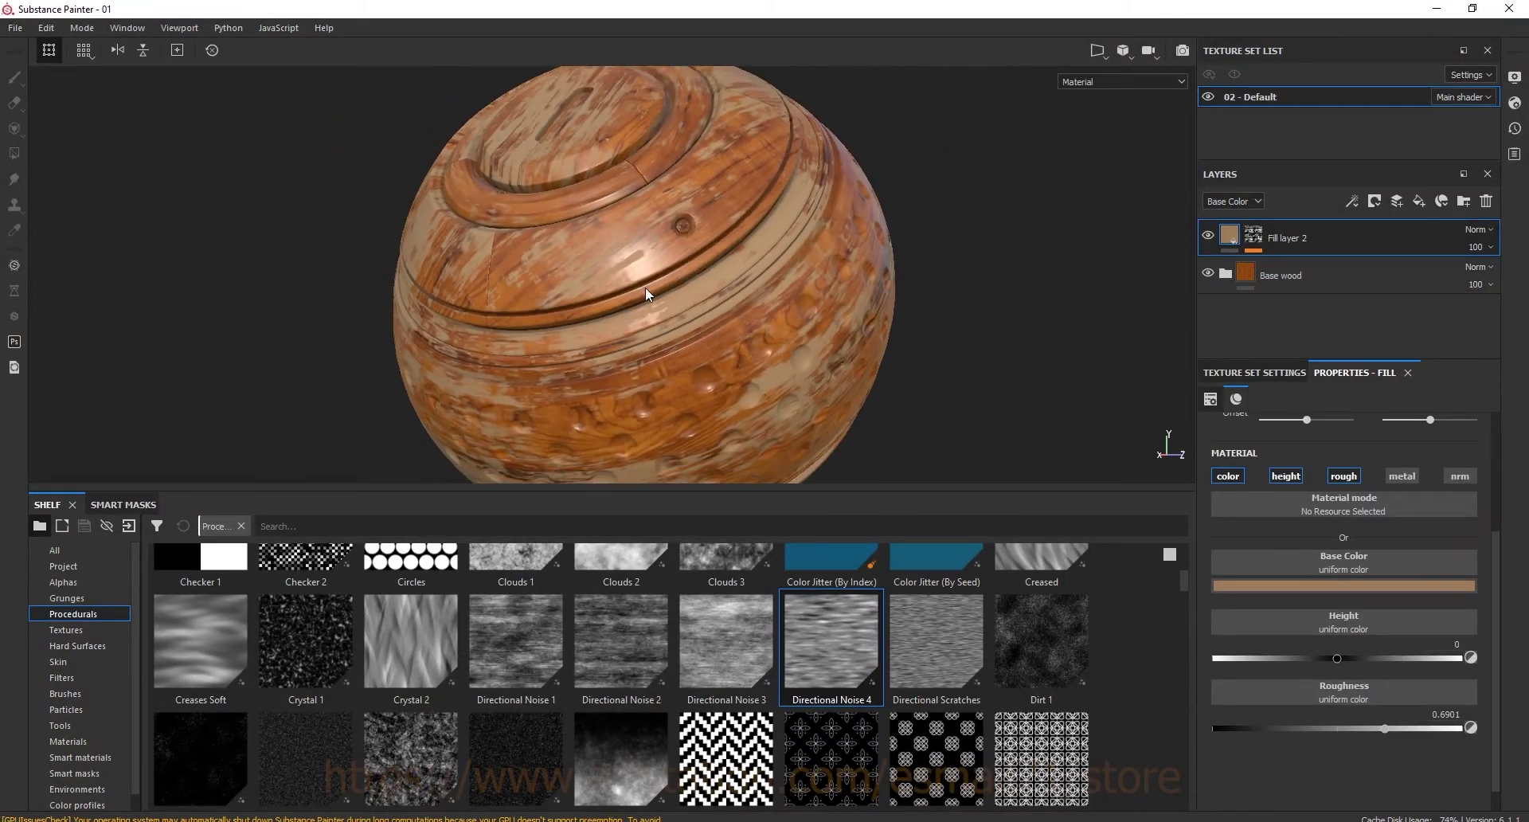
Add an anchor point named Damage mask above the Warp filter in Fill layer 2's mask
scroll(646, 295, up, 2)
click(1253, 235)
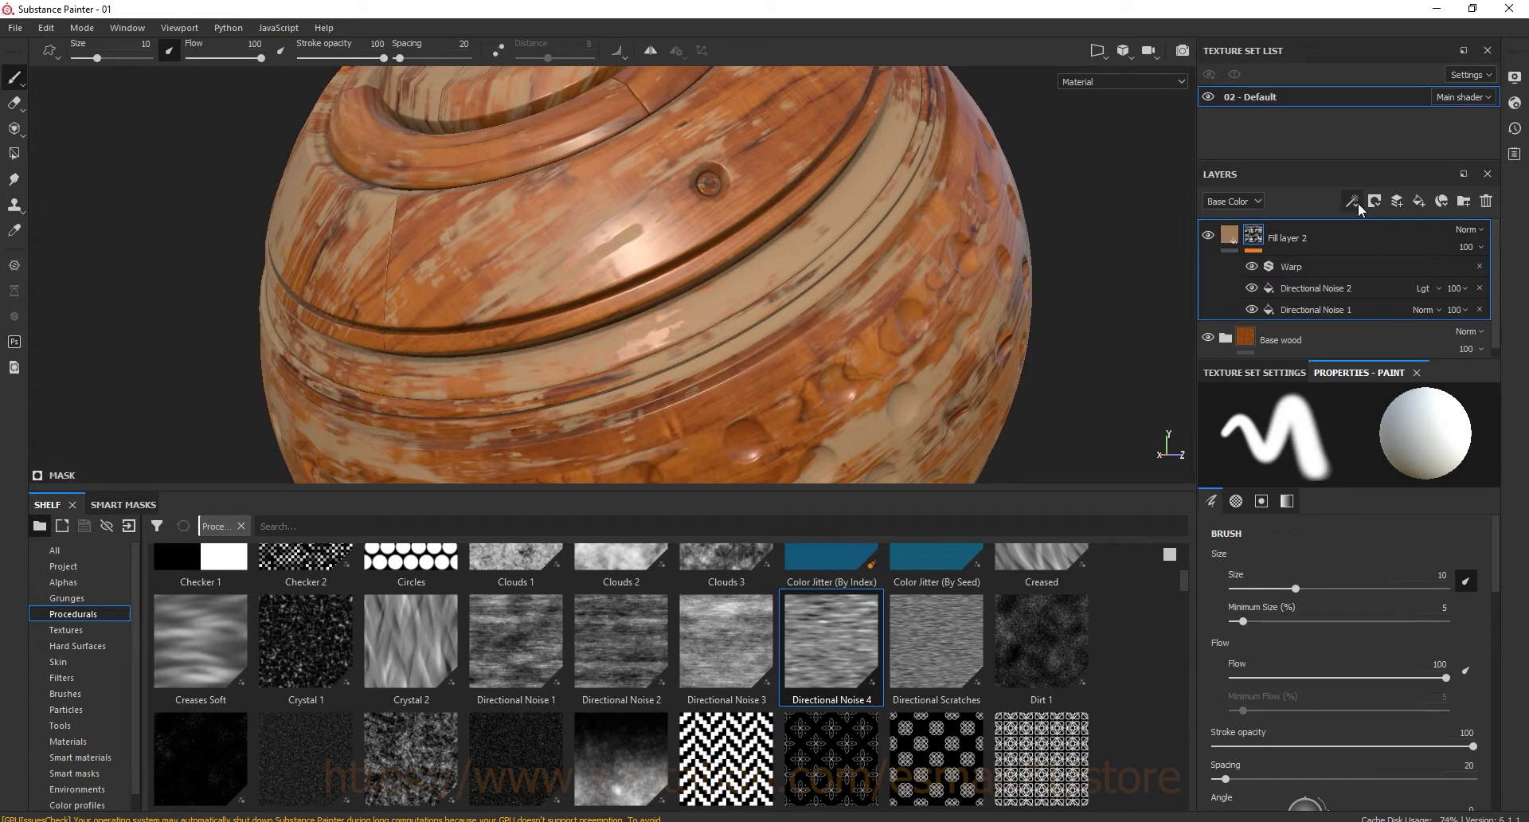
click(1351, 201)
click(1409, 356)
double_click(1322, 267)
text(Damage mask)
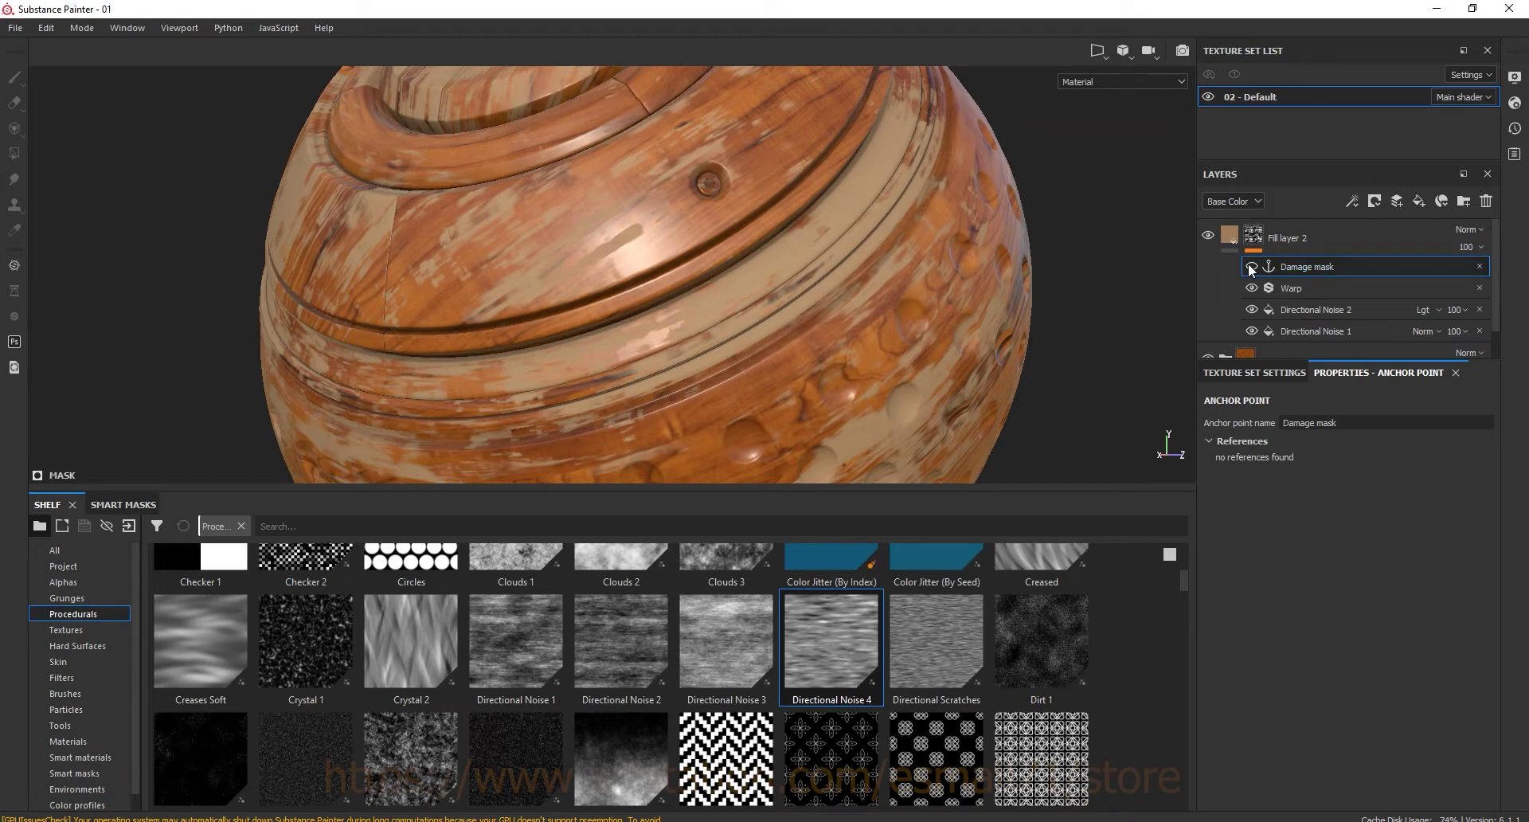
click(1230, 235)
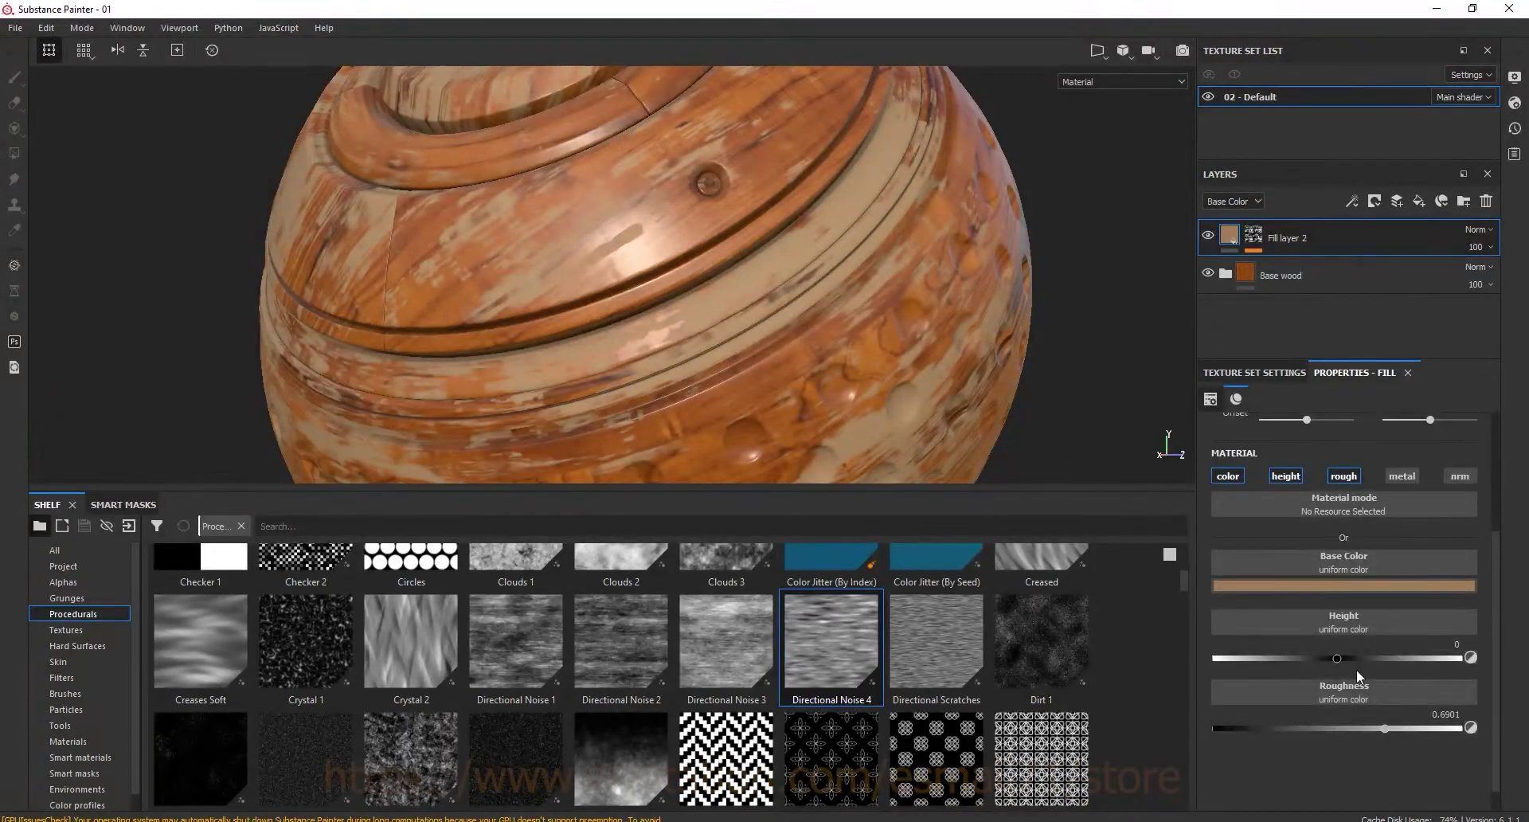
Set Fill layer 2's height to -0.03 and enlarge the viewport to inspect the recessed patches
drag(1337, 658, 1329, 658)
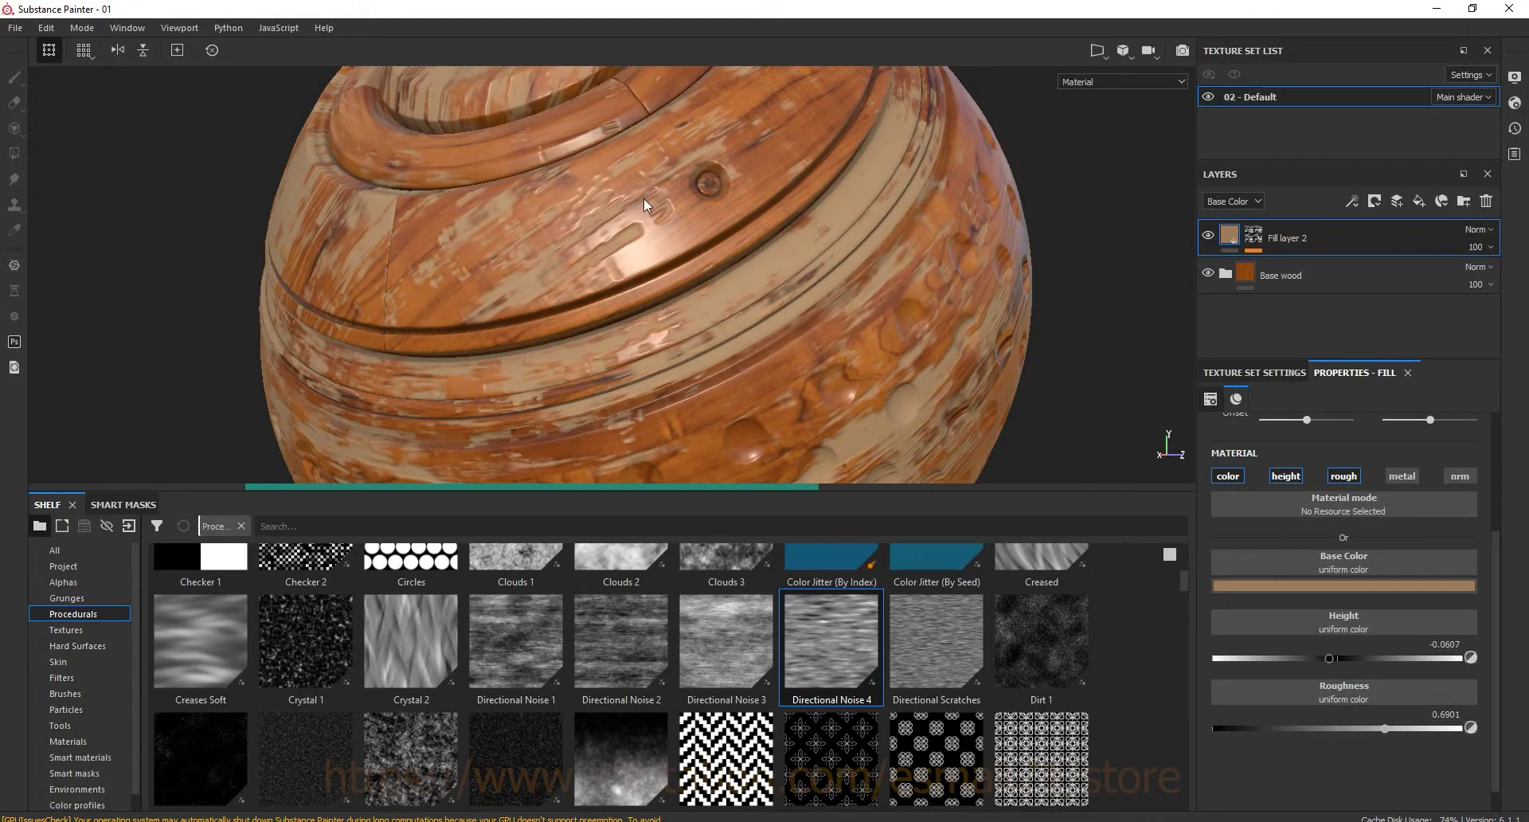
mouse_move(645, 205)
alt+mouse_down()
mouse_move(666, 226)
mouse_move(532, 260)
mouse_move(483, 252)
alt+mouse_up()
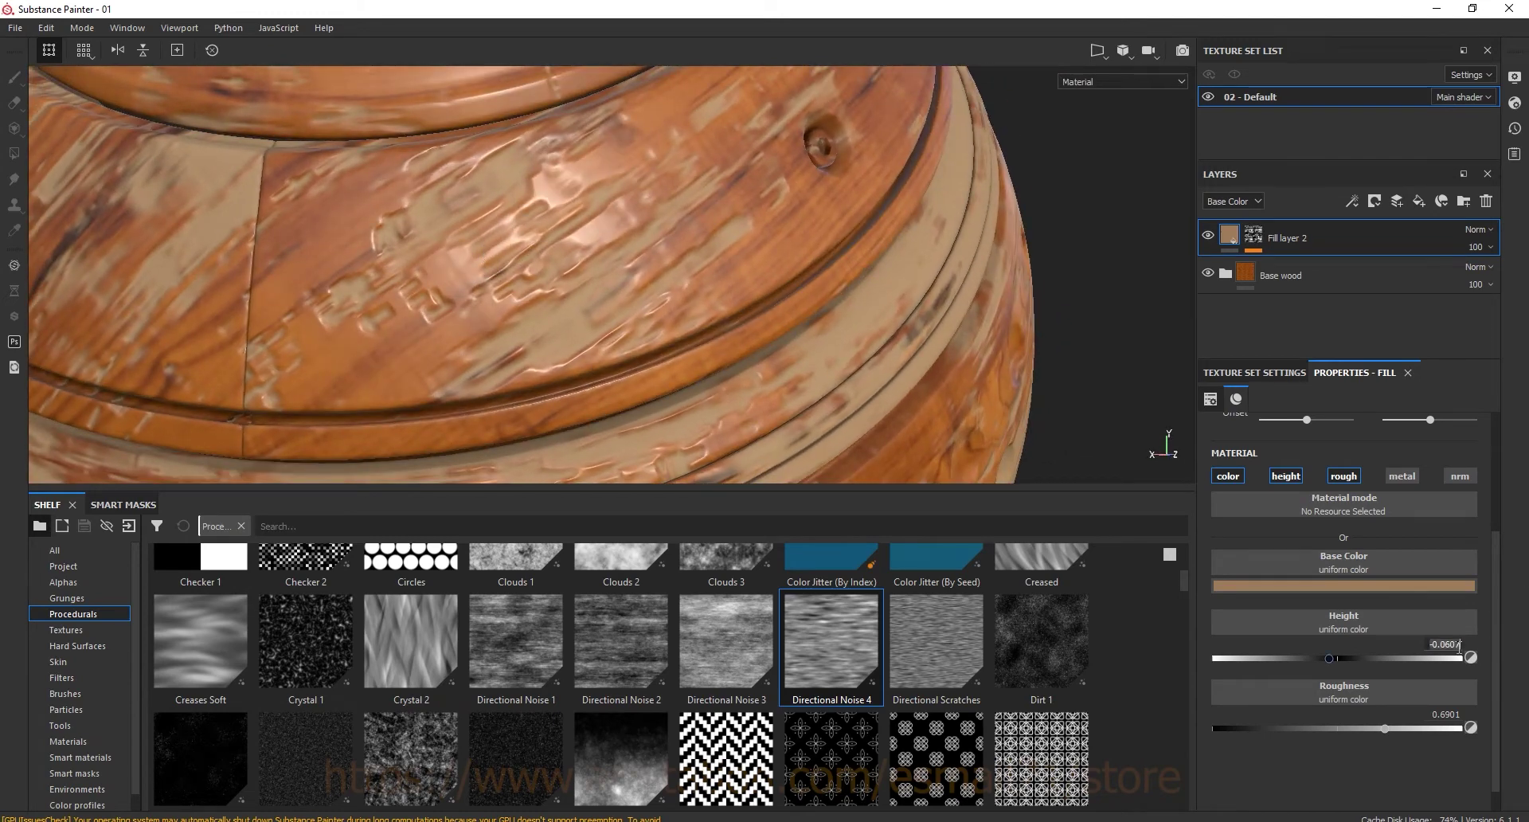
text(-0.03)
key(Return)
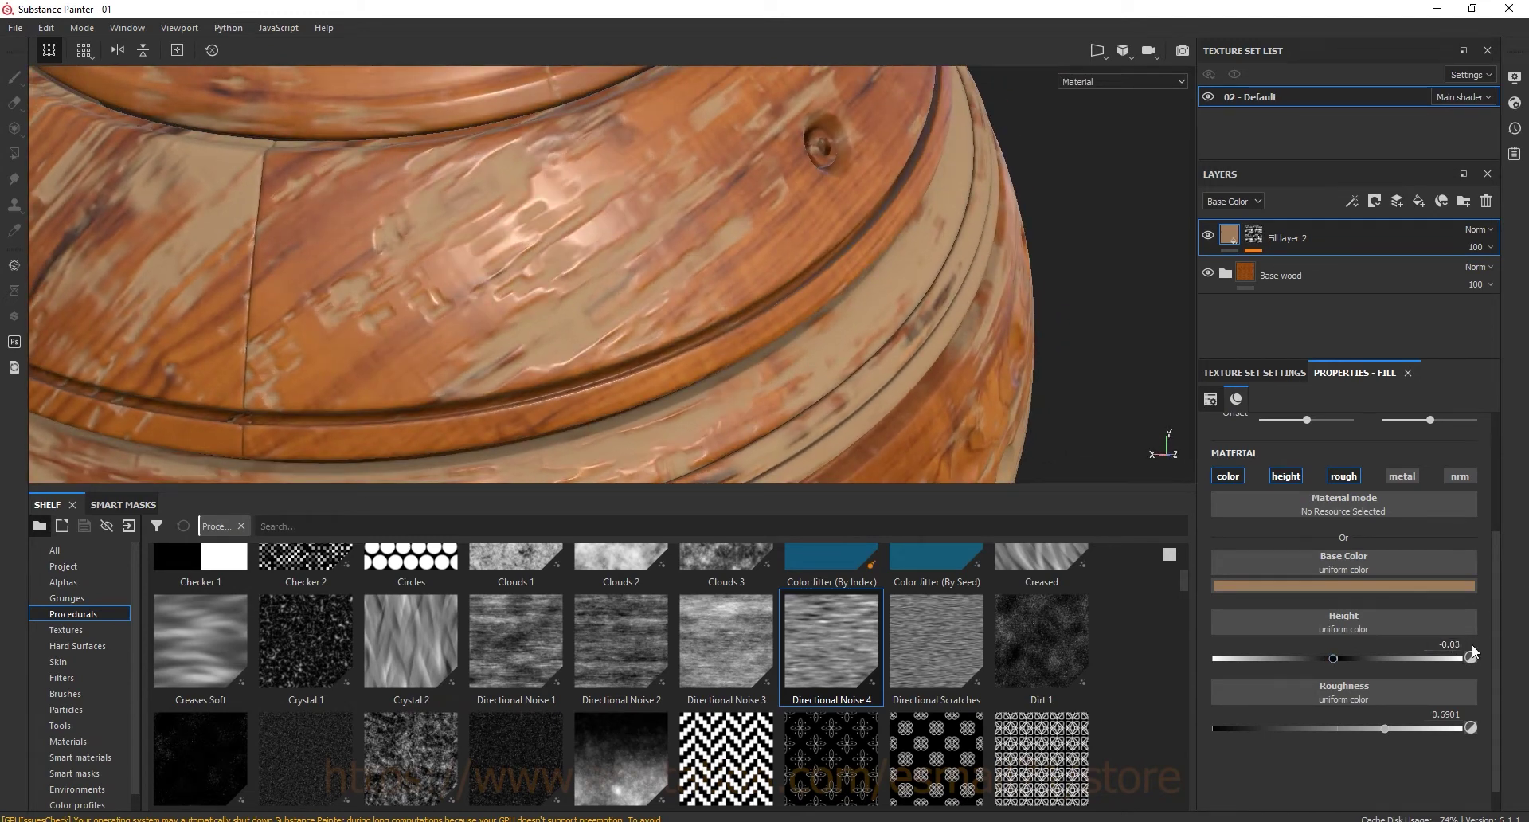
scroll(711, 326, down, 5)
mouse_move(711, 326)
alt+mouse_down()
mouse_move(769, 298)
mouse_move(675, 344)
mouse_move(847, 297)
mouse_move(871, 228)
mouse_move(586, 373)
mouse_move(824, 327)
alt+mouse_up()
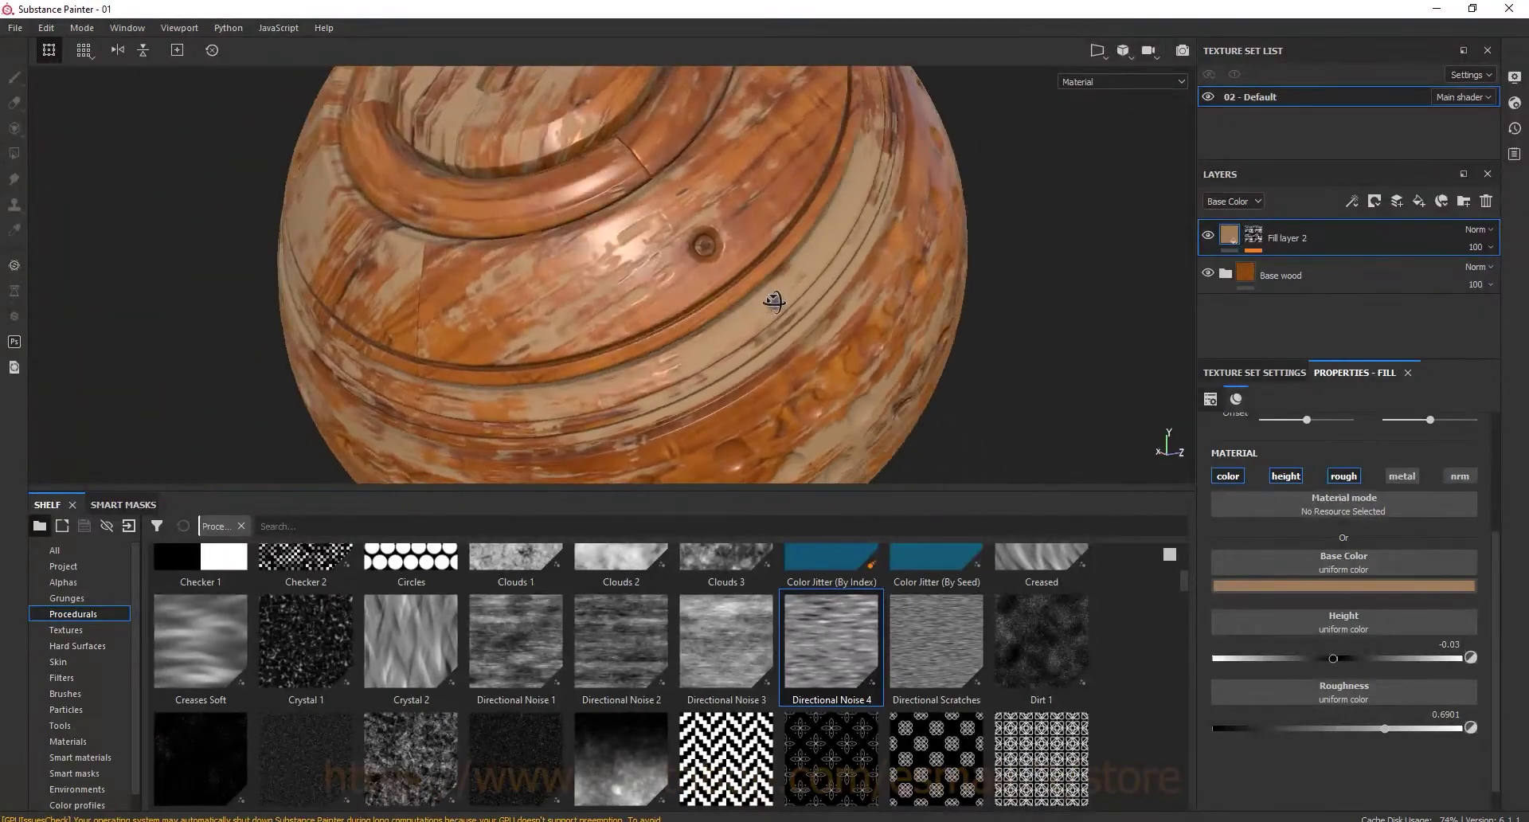
mouse_move(844, 299)
shift+right_down()
mouse_move(778, 289)
mouse_move(828, 282)
shift+right_up()
scroll(443, 317, down, 5)
alt+drag(444, 317, 646, 279)
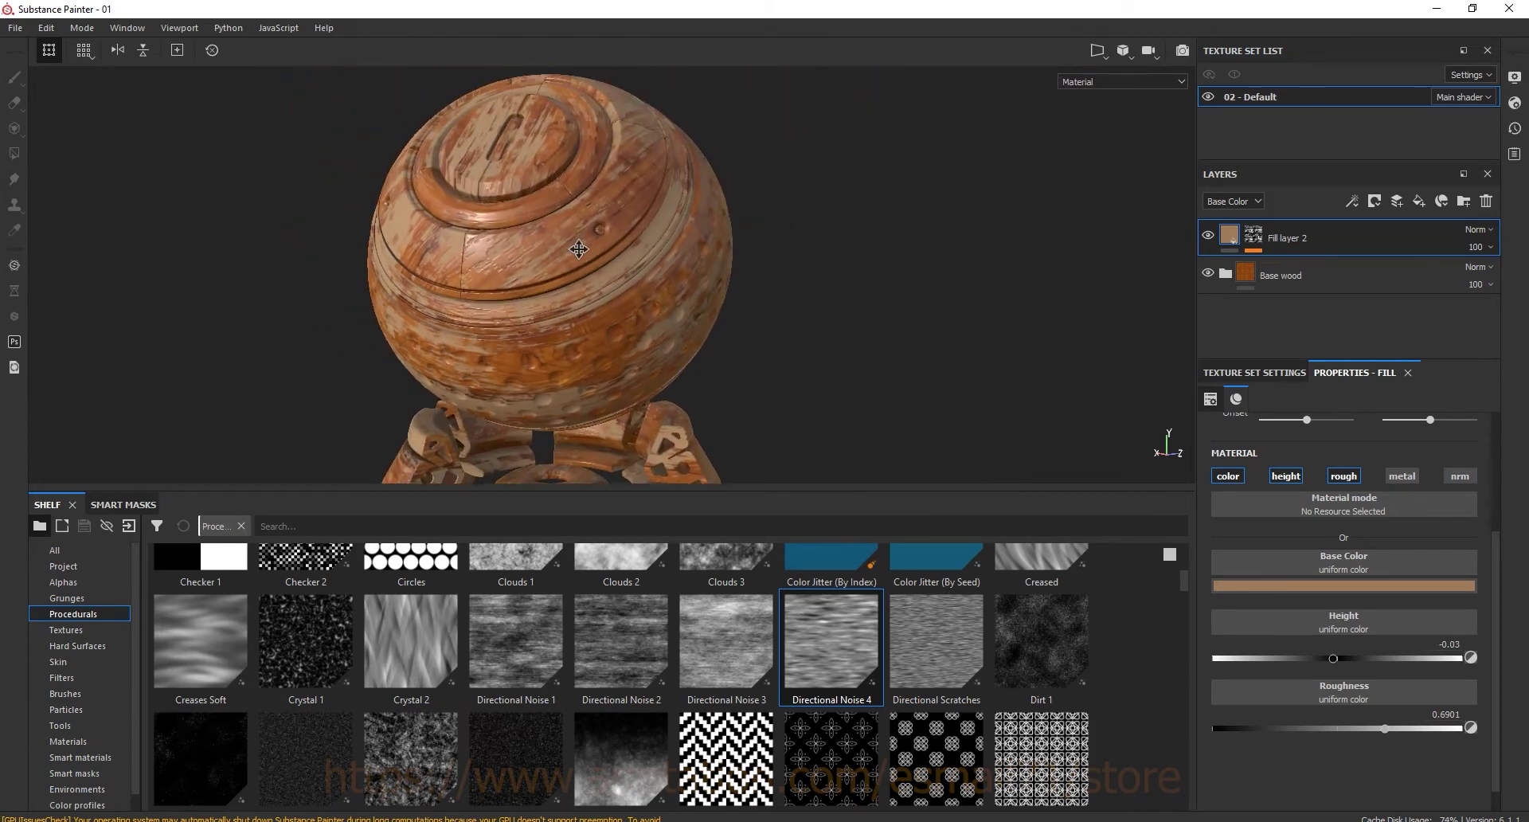
drag(770, 491, 769, 632)
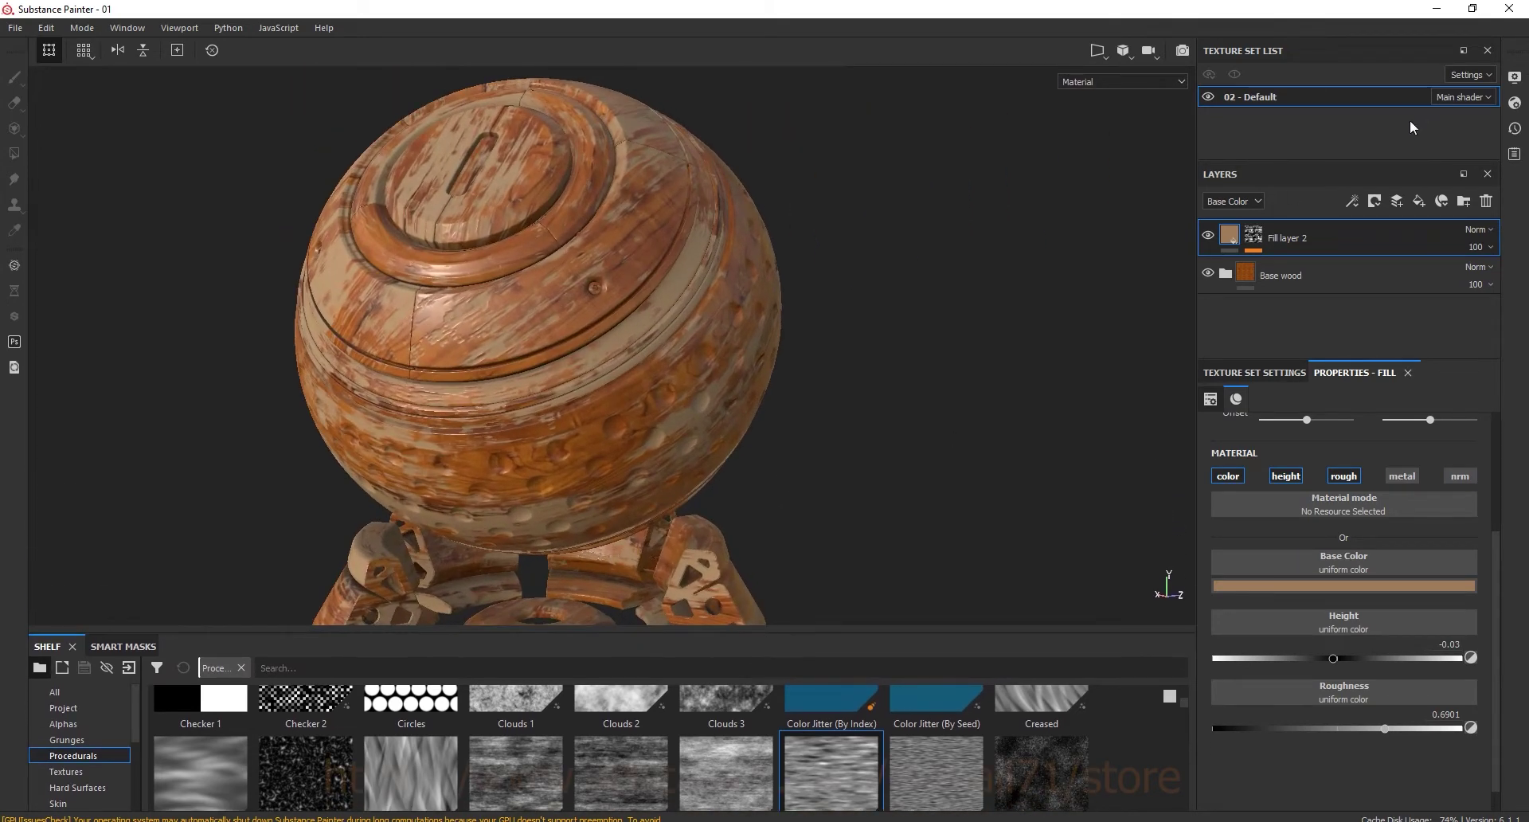
click(1426, 206)
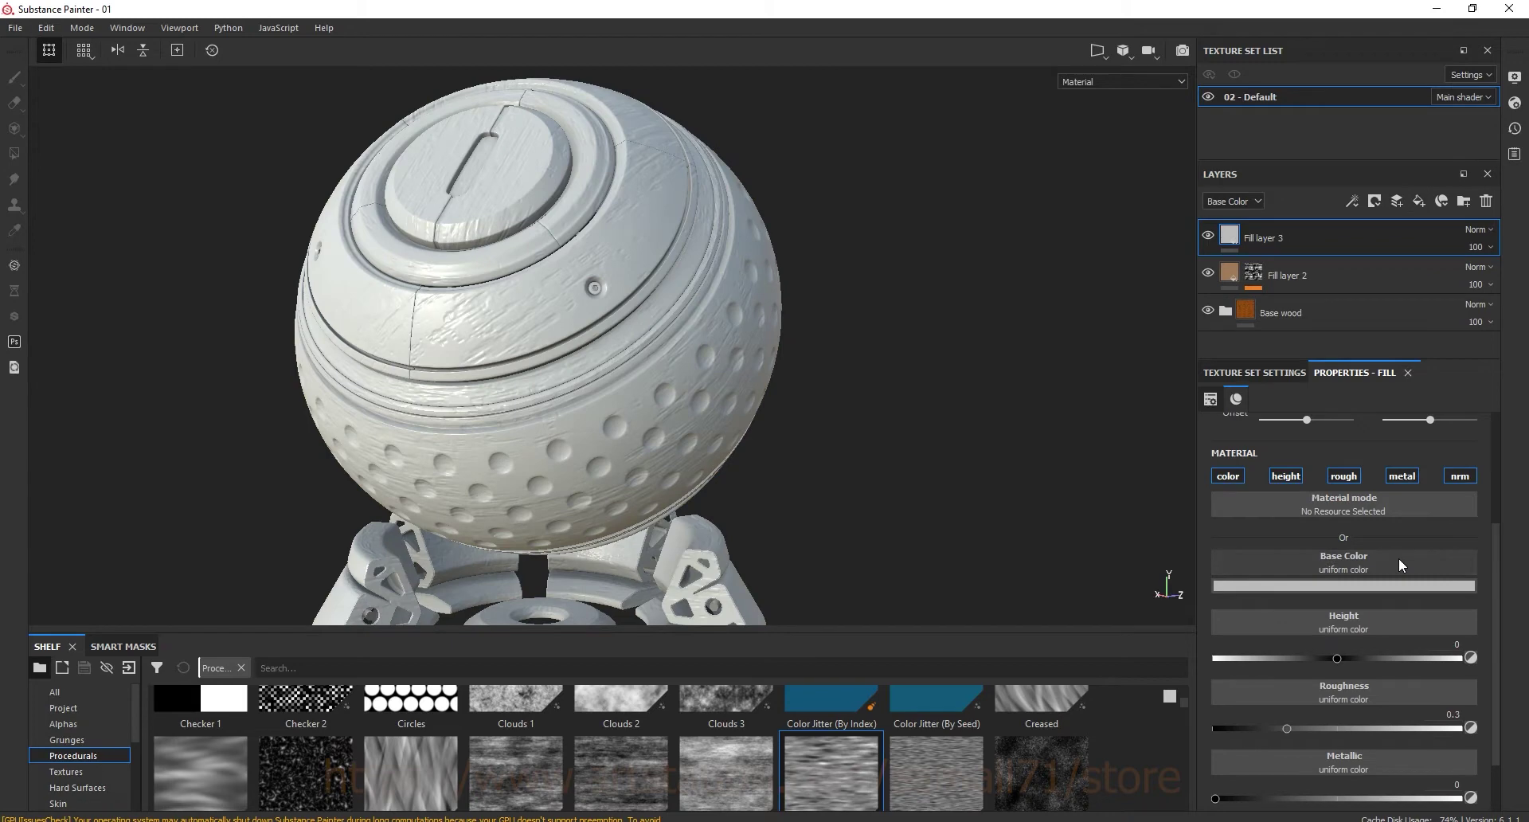
Disable the new fill layer's normal channel and give it a dark reddish-brown base colour
click(1457, 476)
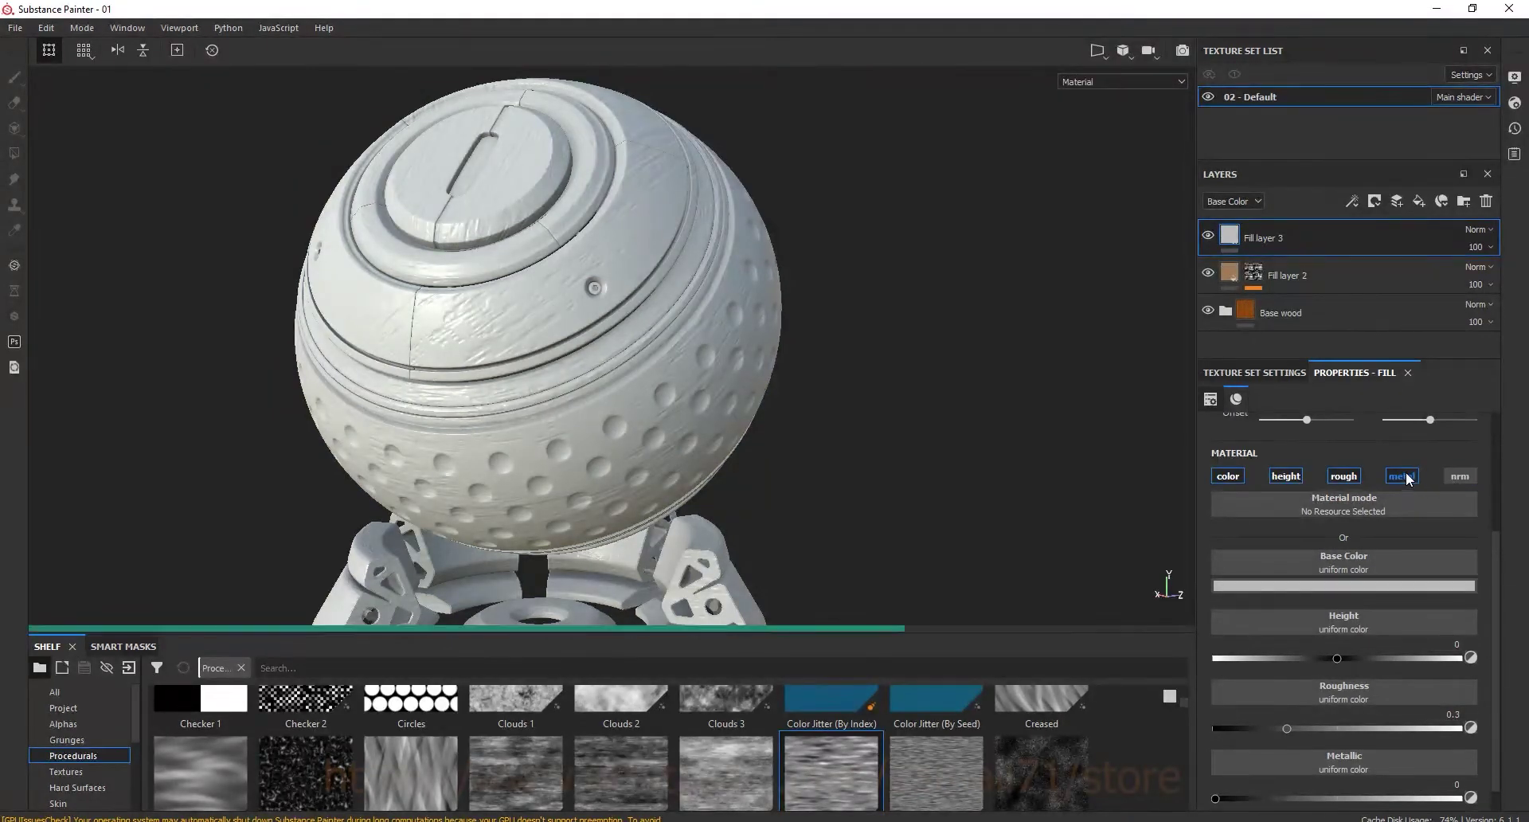
click(1335, 593)
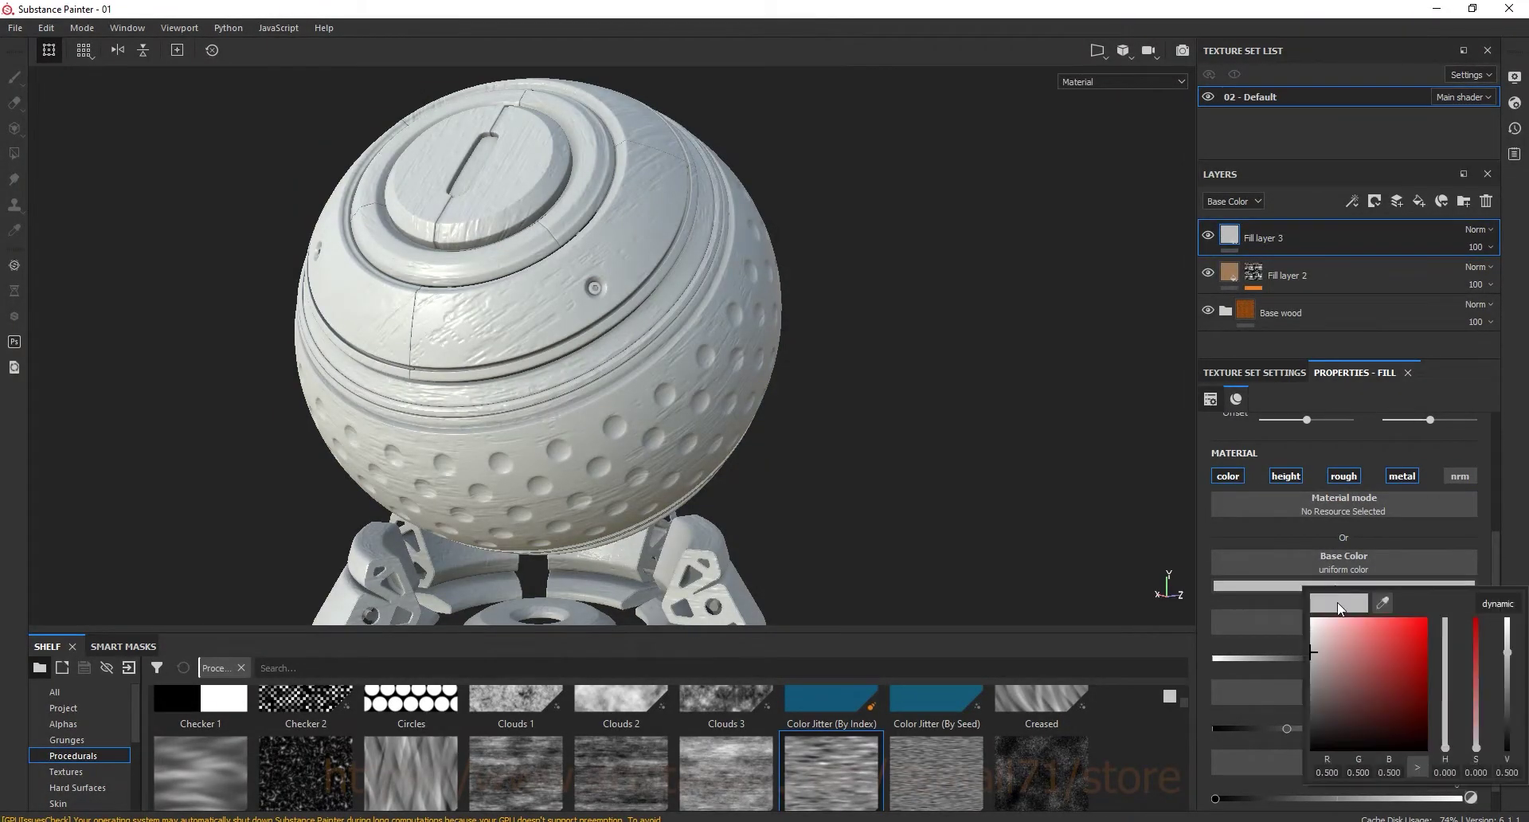
click(1447, 744)
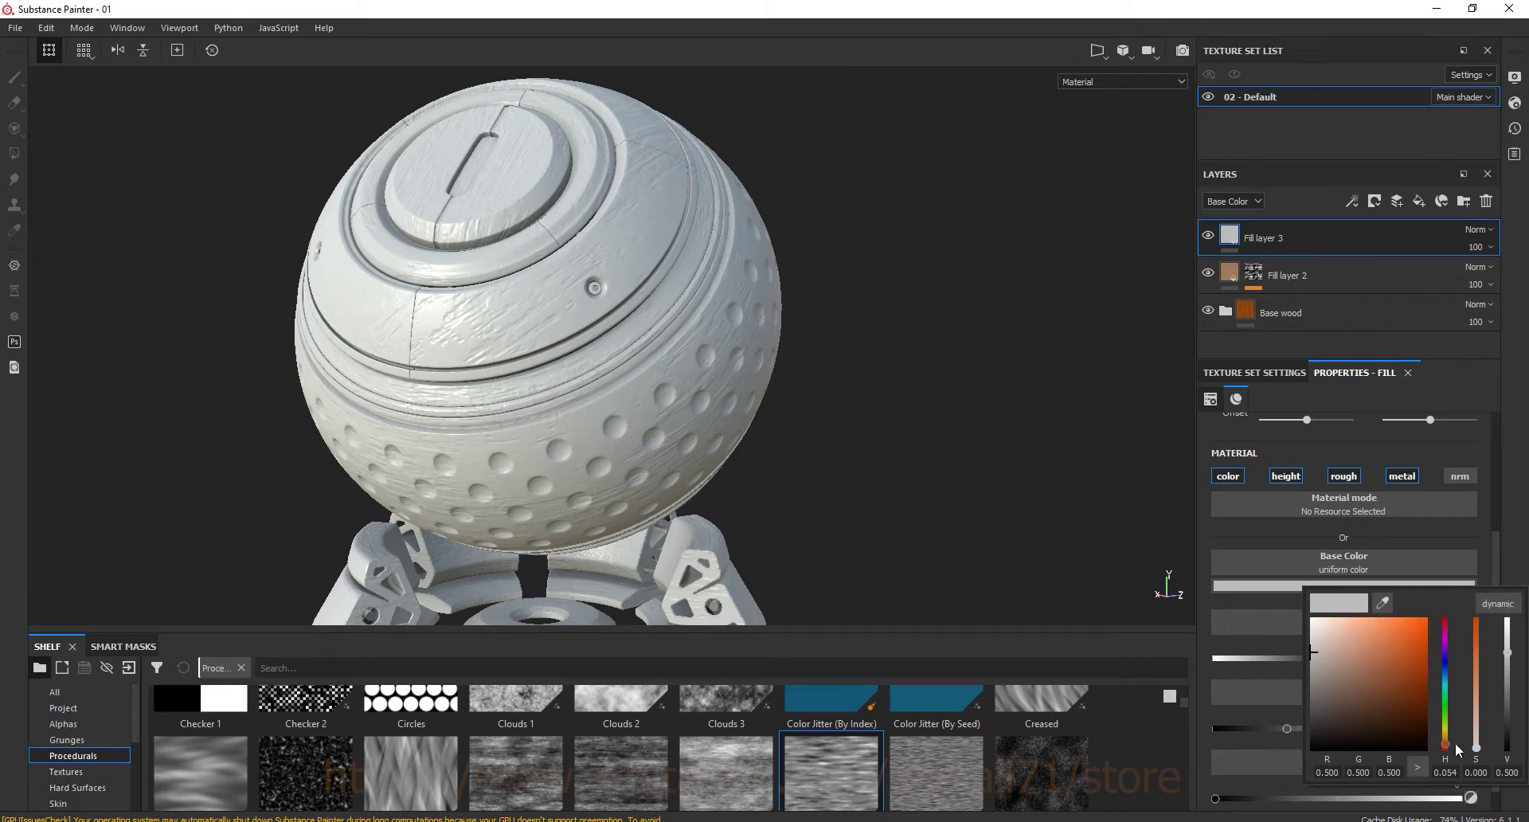
click(1393, 726)
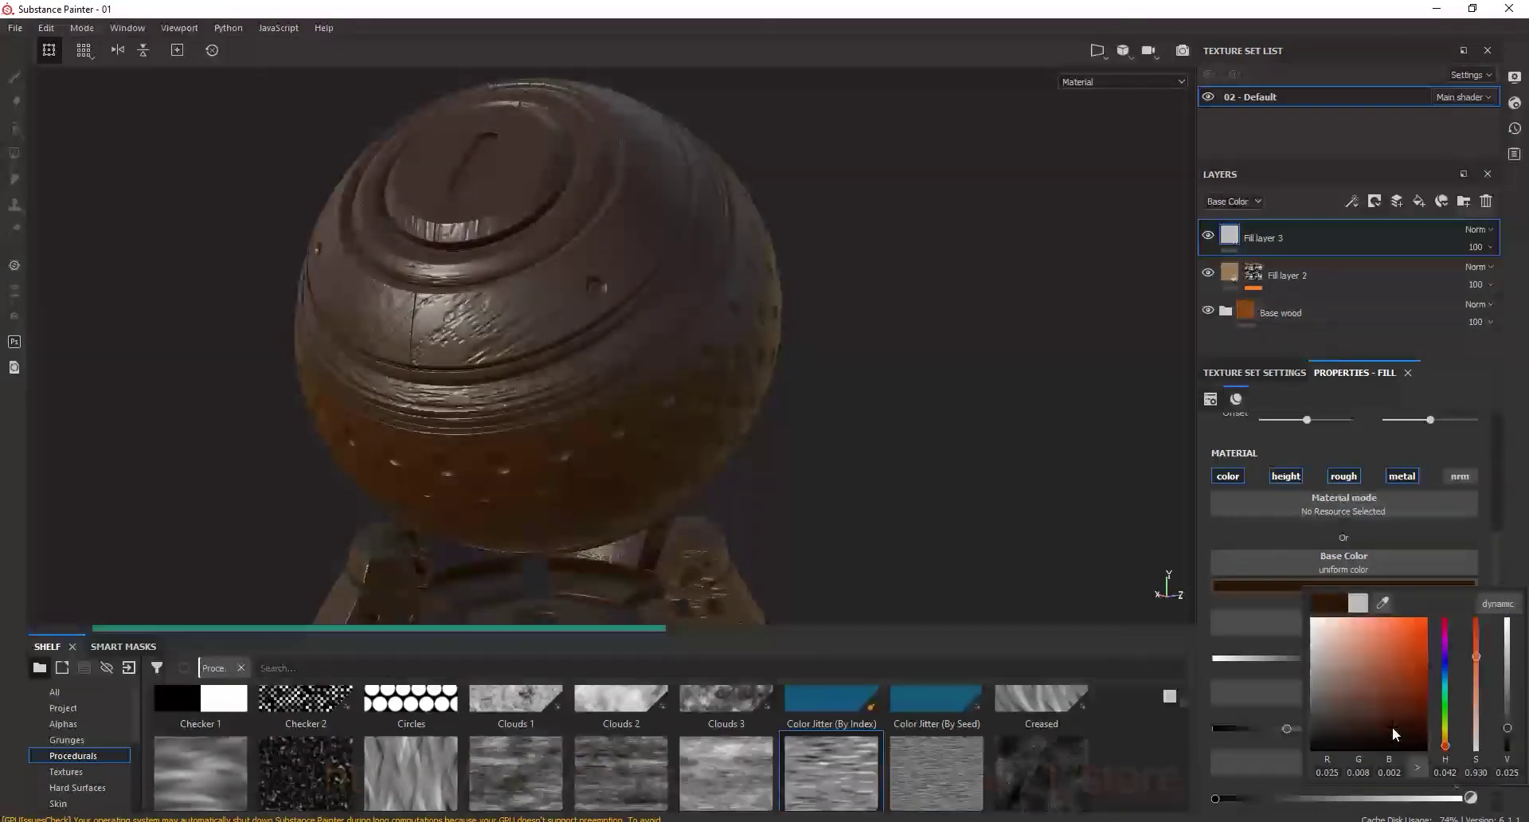
drag(1449, 746, 1408, 754)
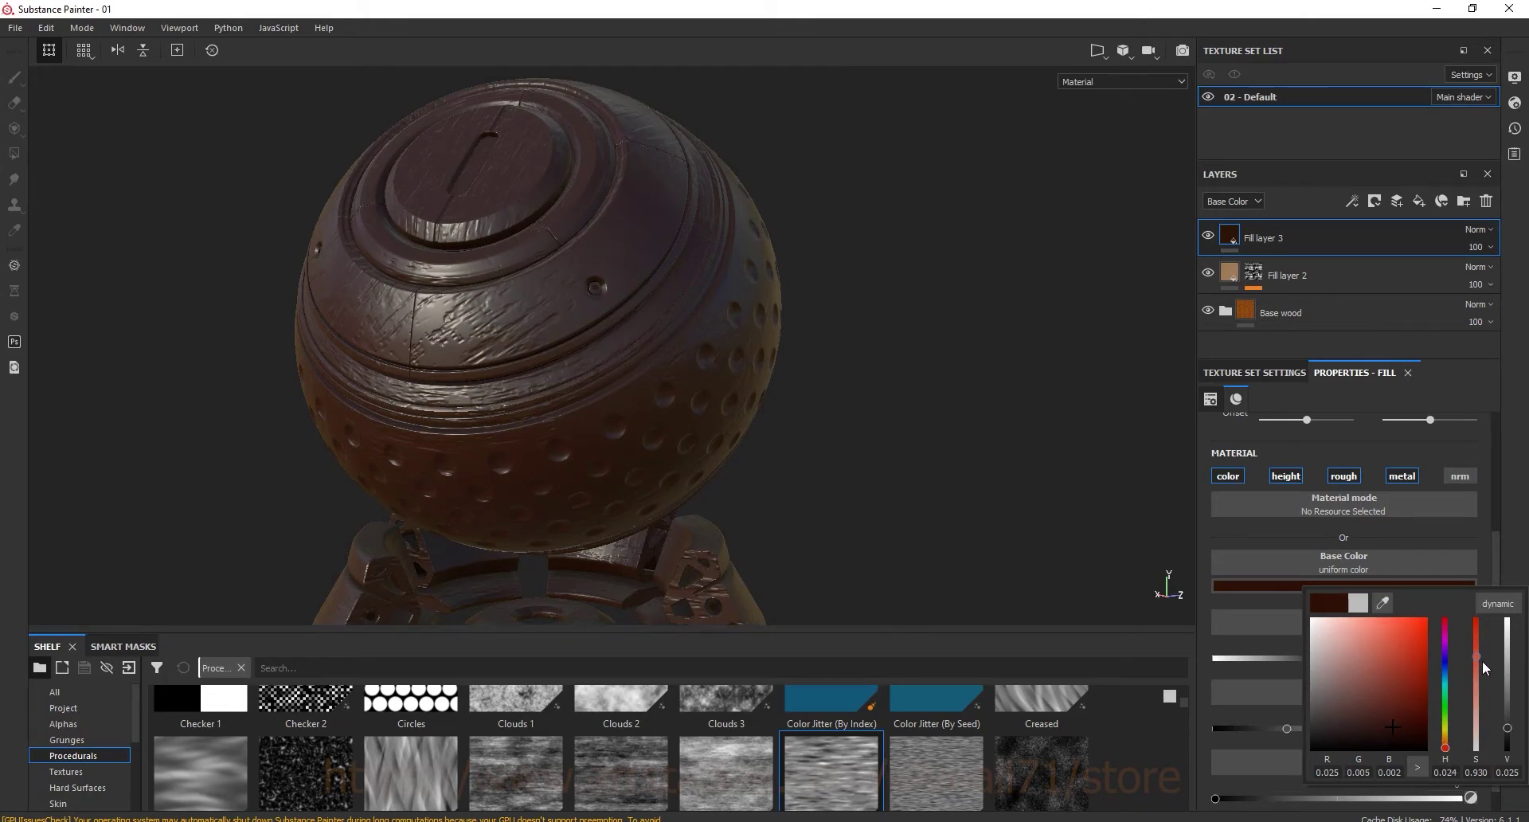
drag(1478, 655, 1479, 656)
drag(1508, 729, 1509, 721)
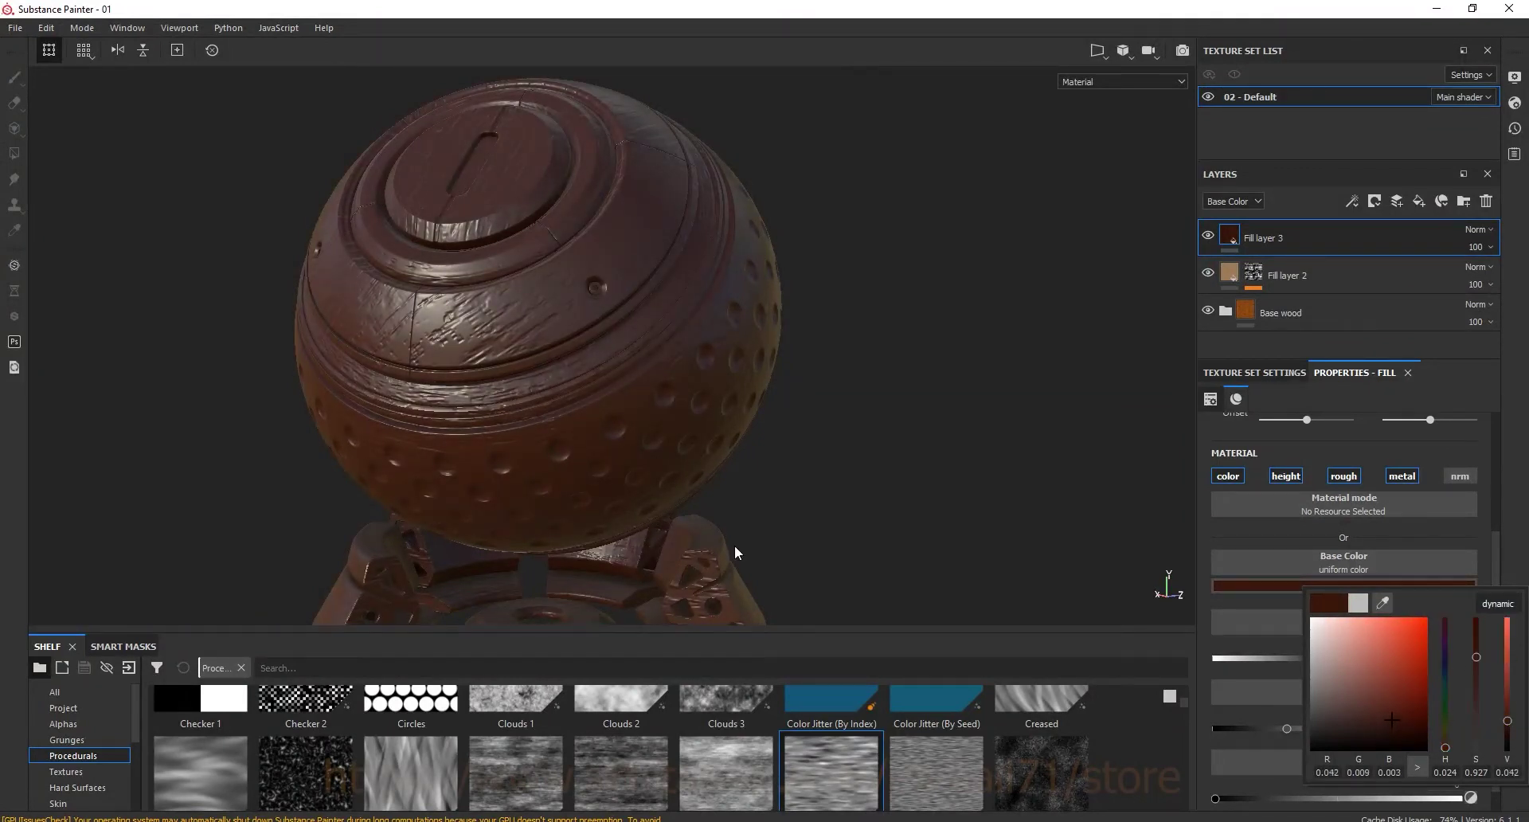
click(1376, 201)
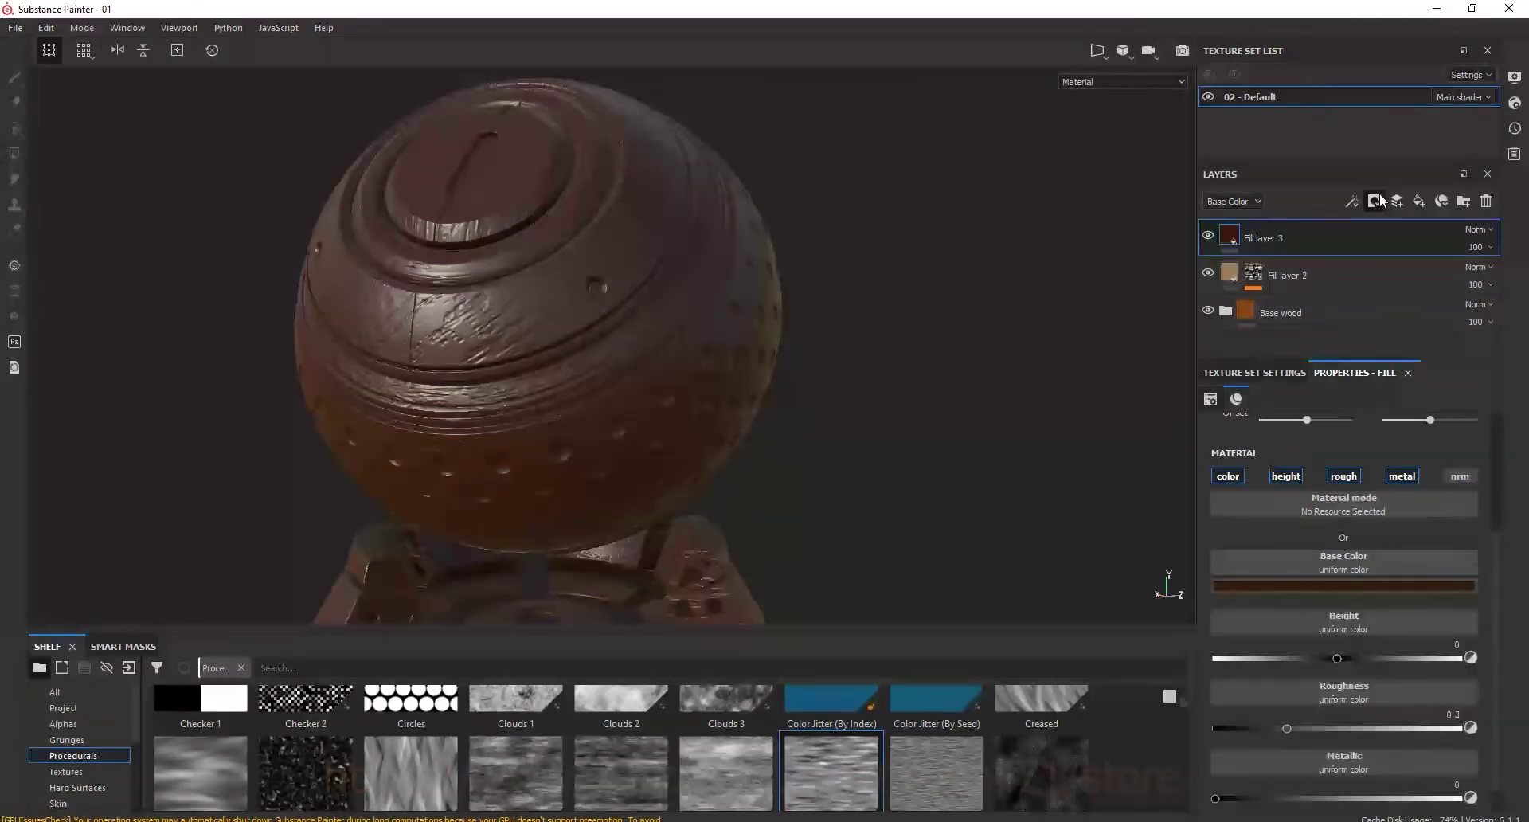
Add a black mask with a fill effect to Fill layer 3
click(1389, 242)
click(1352, 200)
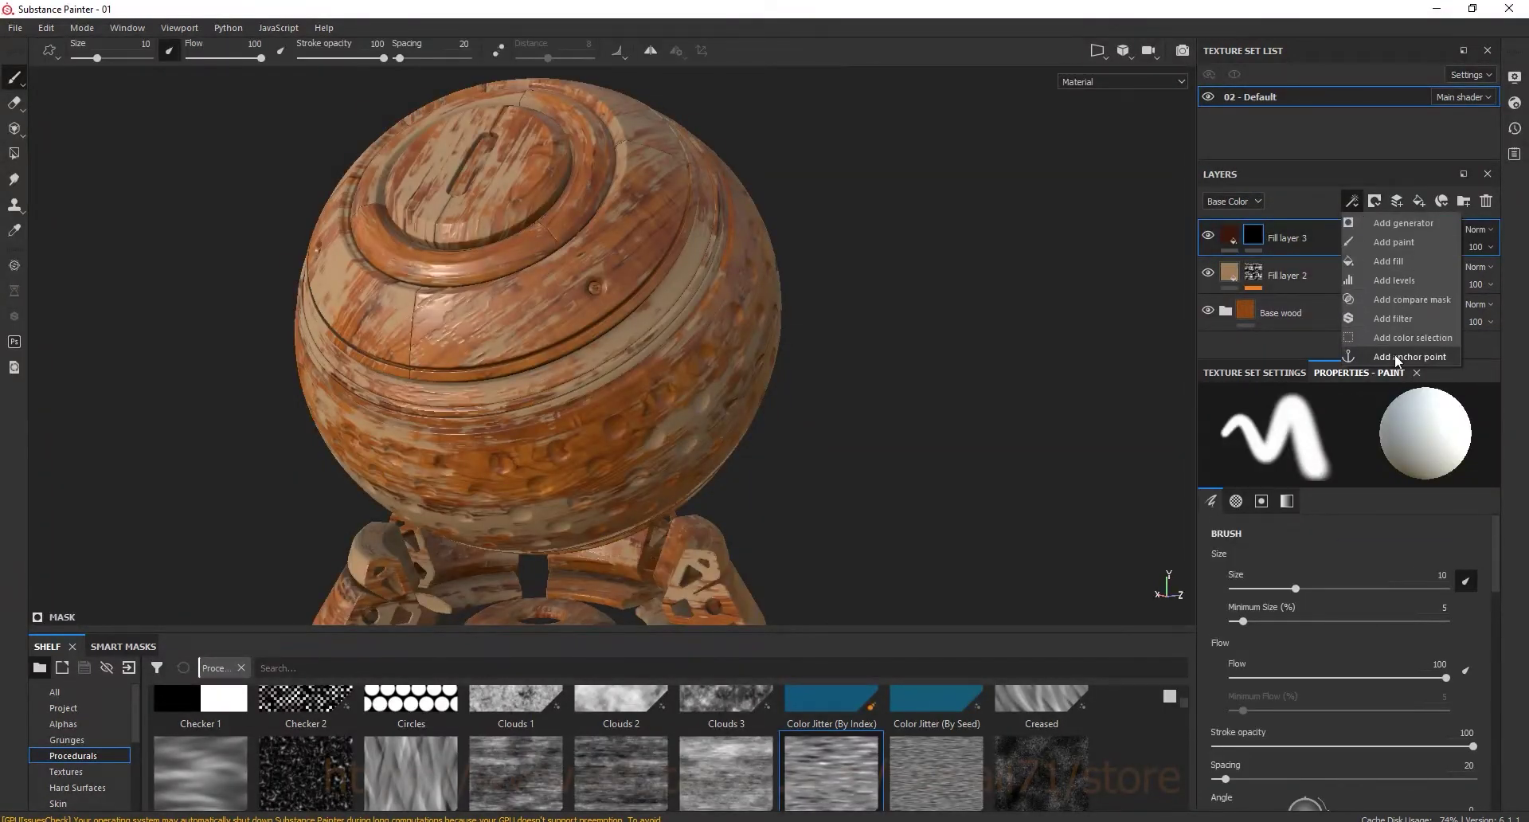
click(1394, 262)
click(1375, 485)
Drive the mask fill with the Damage mask anchor and add a second fill effect
click(1405, 489)
click(1363, 513)
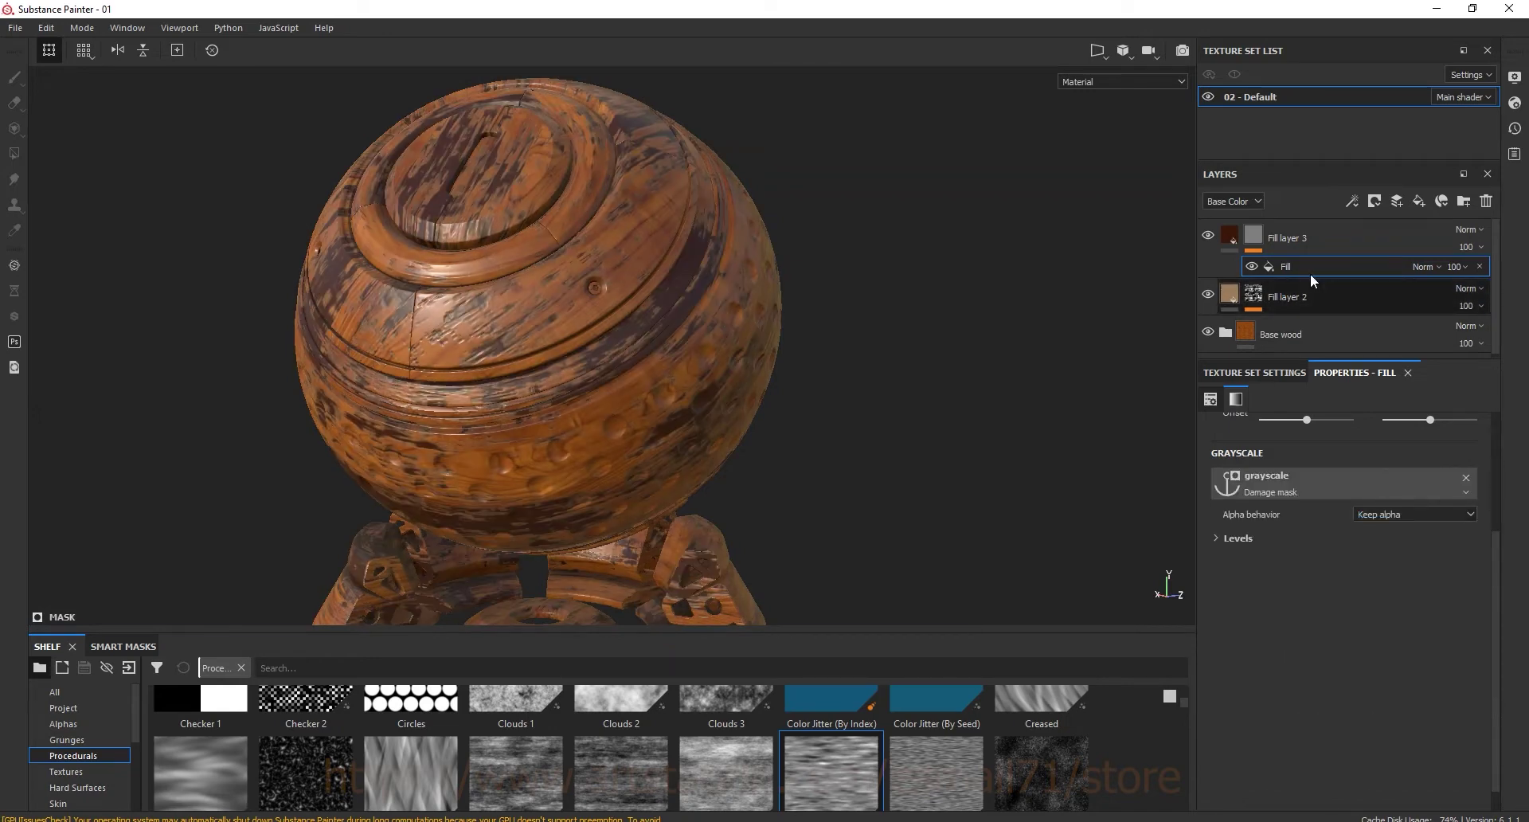
scroll(590, 275, up, 3)
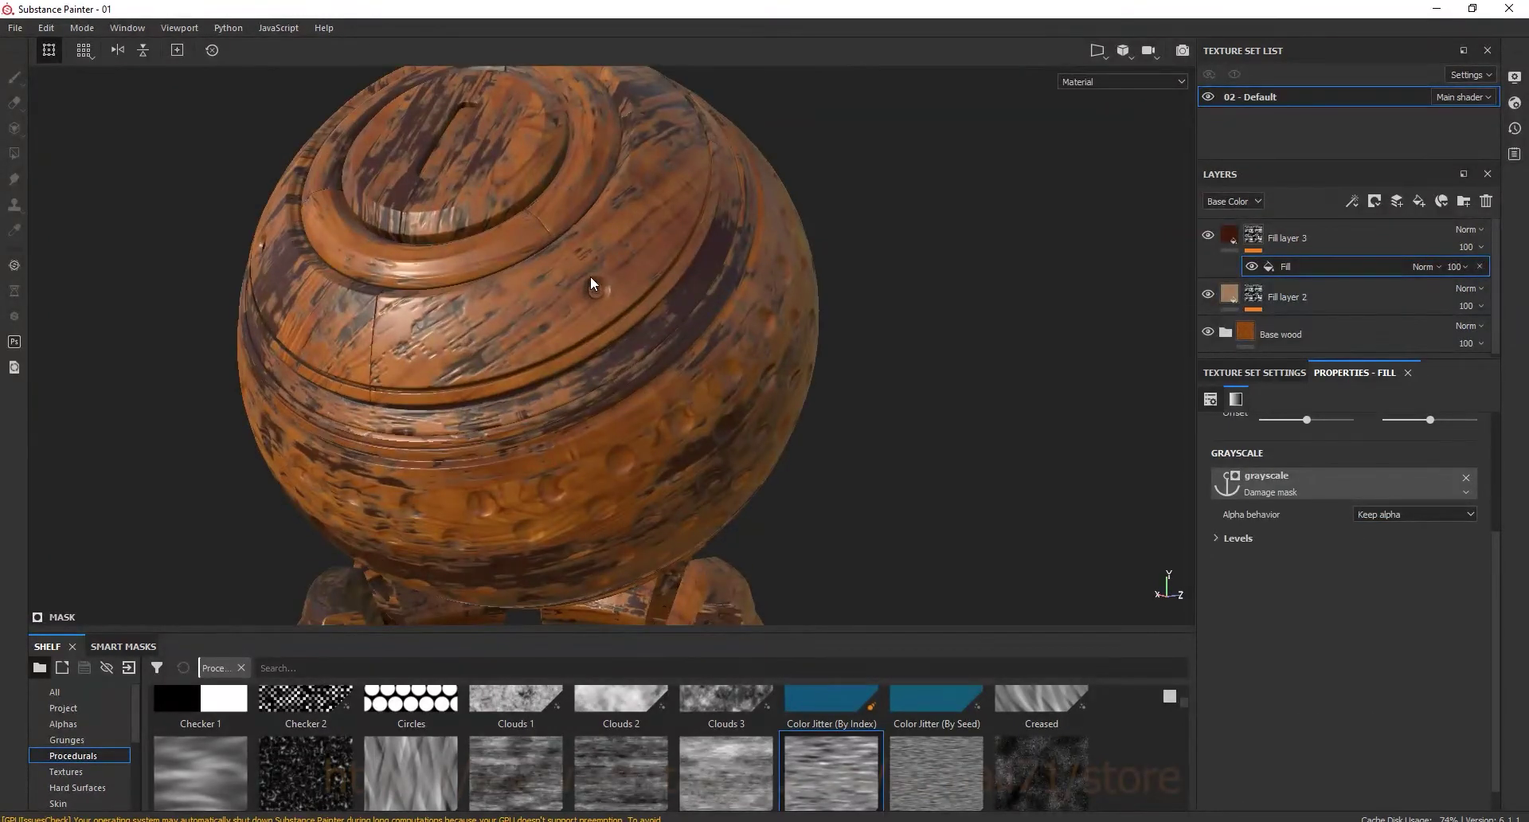
click(1349, 208)
click(1371, 307)
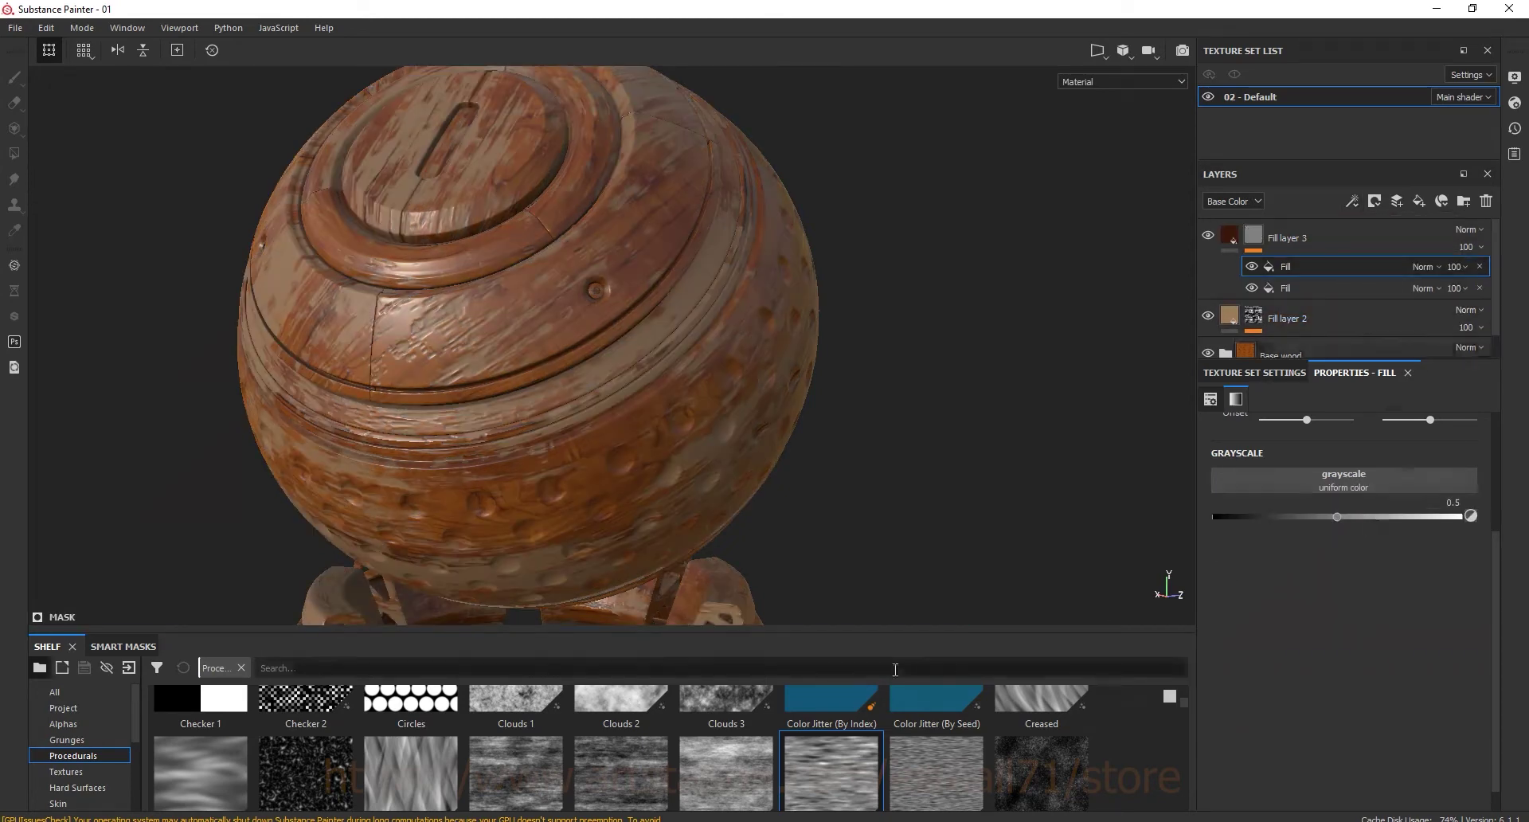
Use Directional Noise 2 for the second fill with balance 0.48 and contrast 0.26
drag(888, 633, 914, 480)
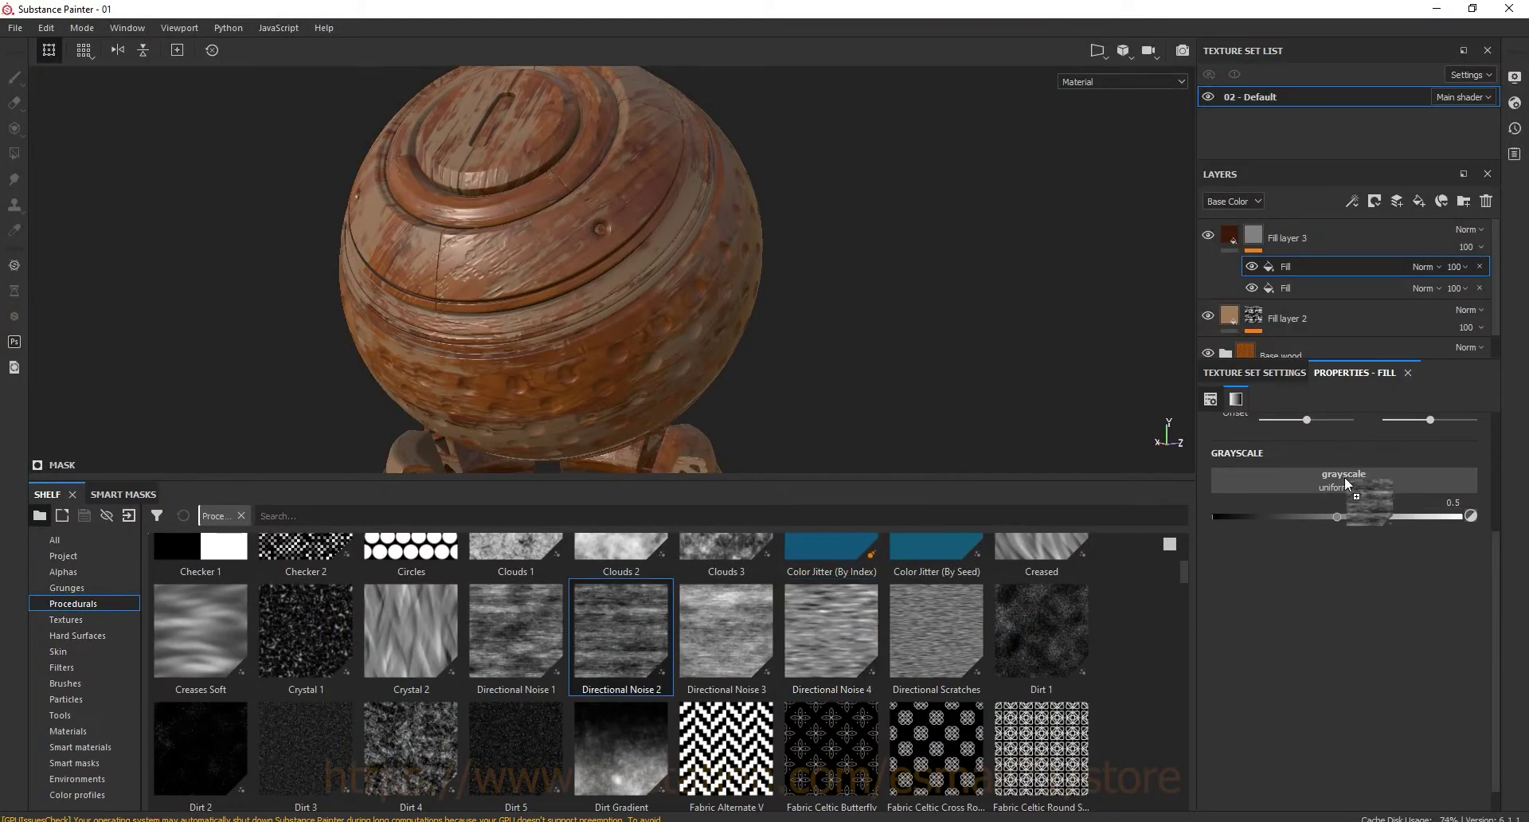
drag(622, 630, 1344, 478)
scroll(605, 223, up, 3)
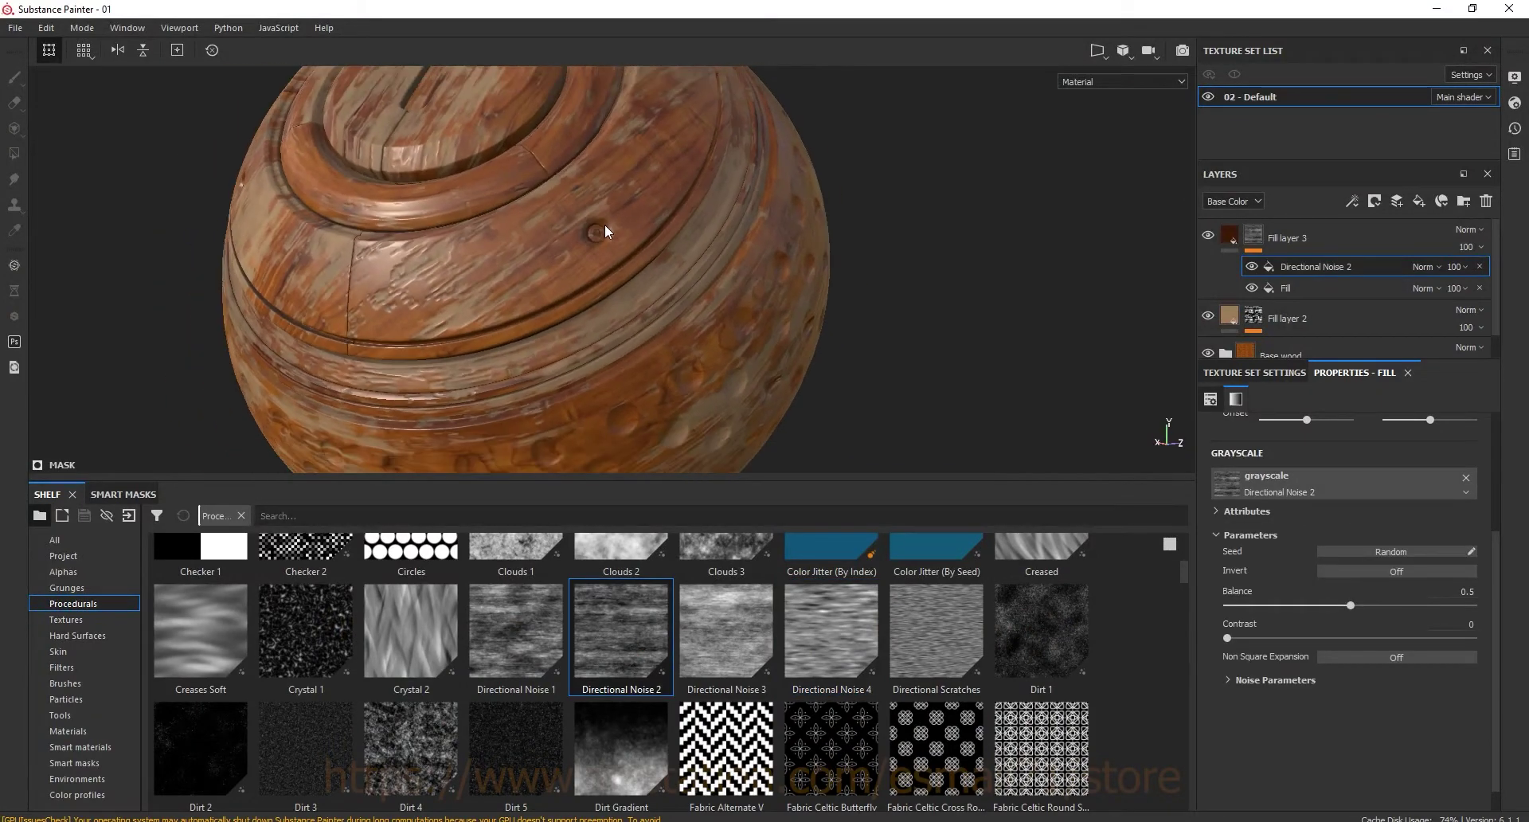
drag(1350, 605, 1345, 604)
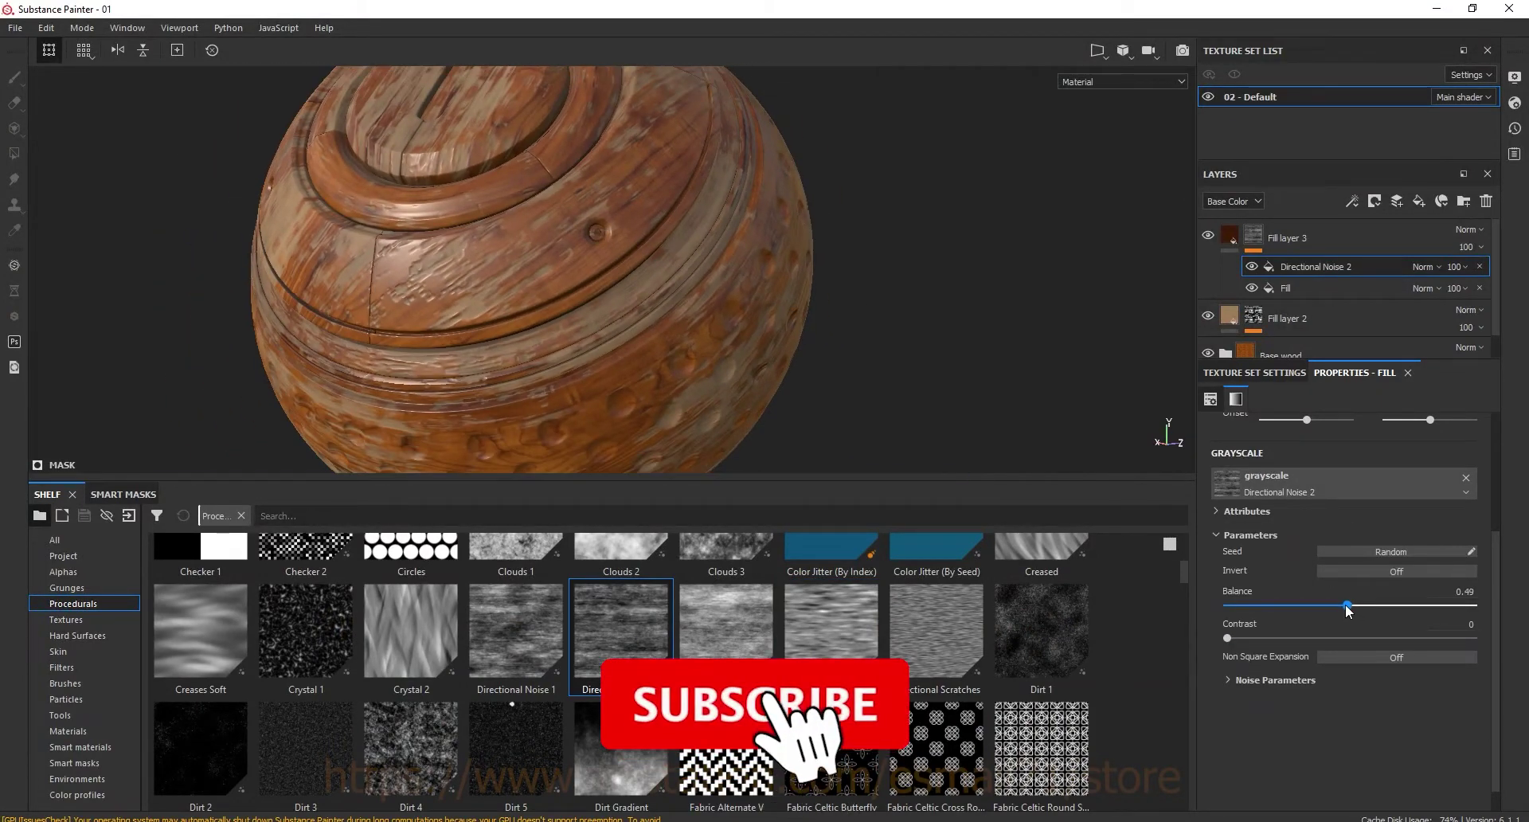
drag(1236, 639, 1291, 639)
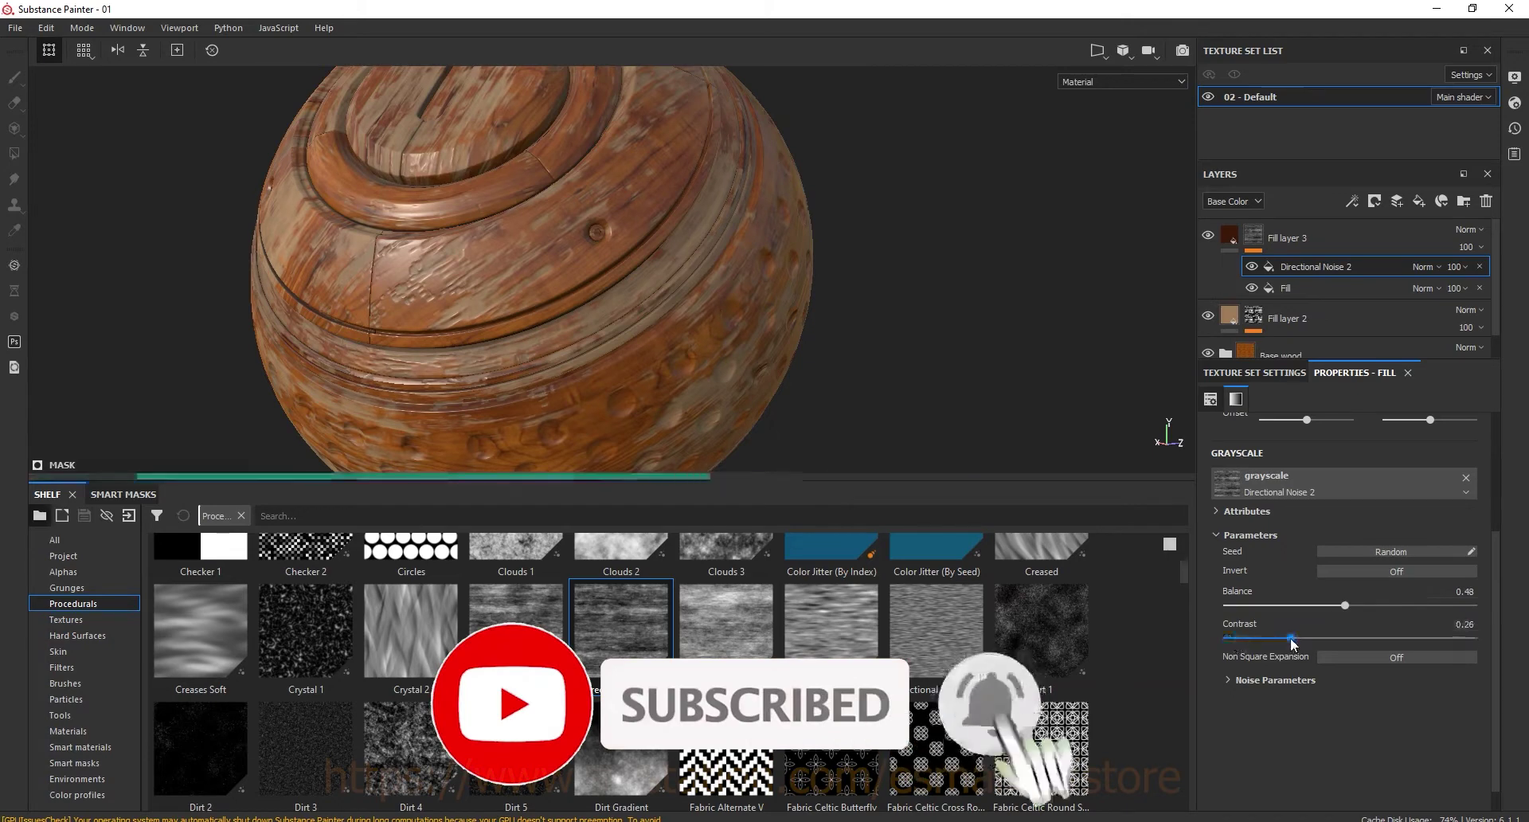
click(1207, 236)
click(1206, 236)
click(1207, 235)
click(1207, 236)
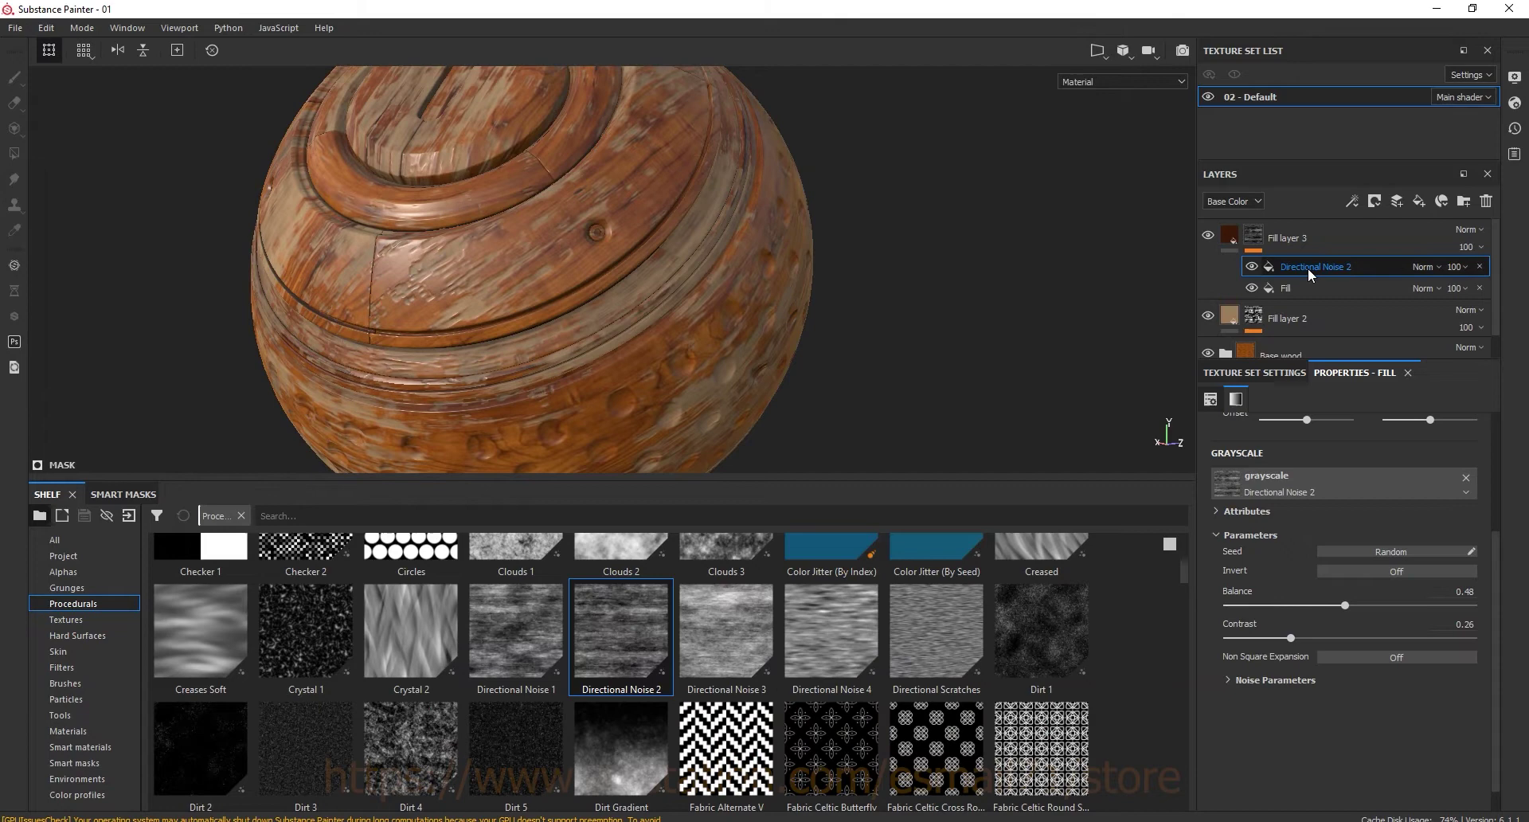
Add a Sharpen filter above Directional Noise 2 on Fill layer 3's mask at intensity 0.85
click(1351, 200)
click(1377, 311)
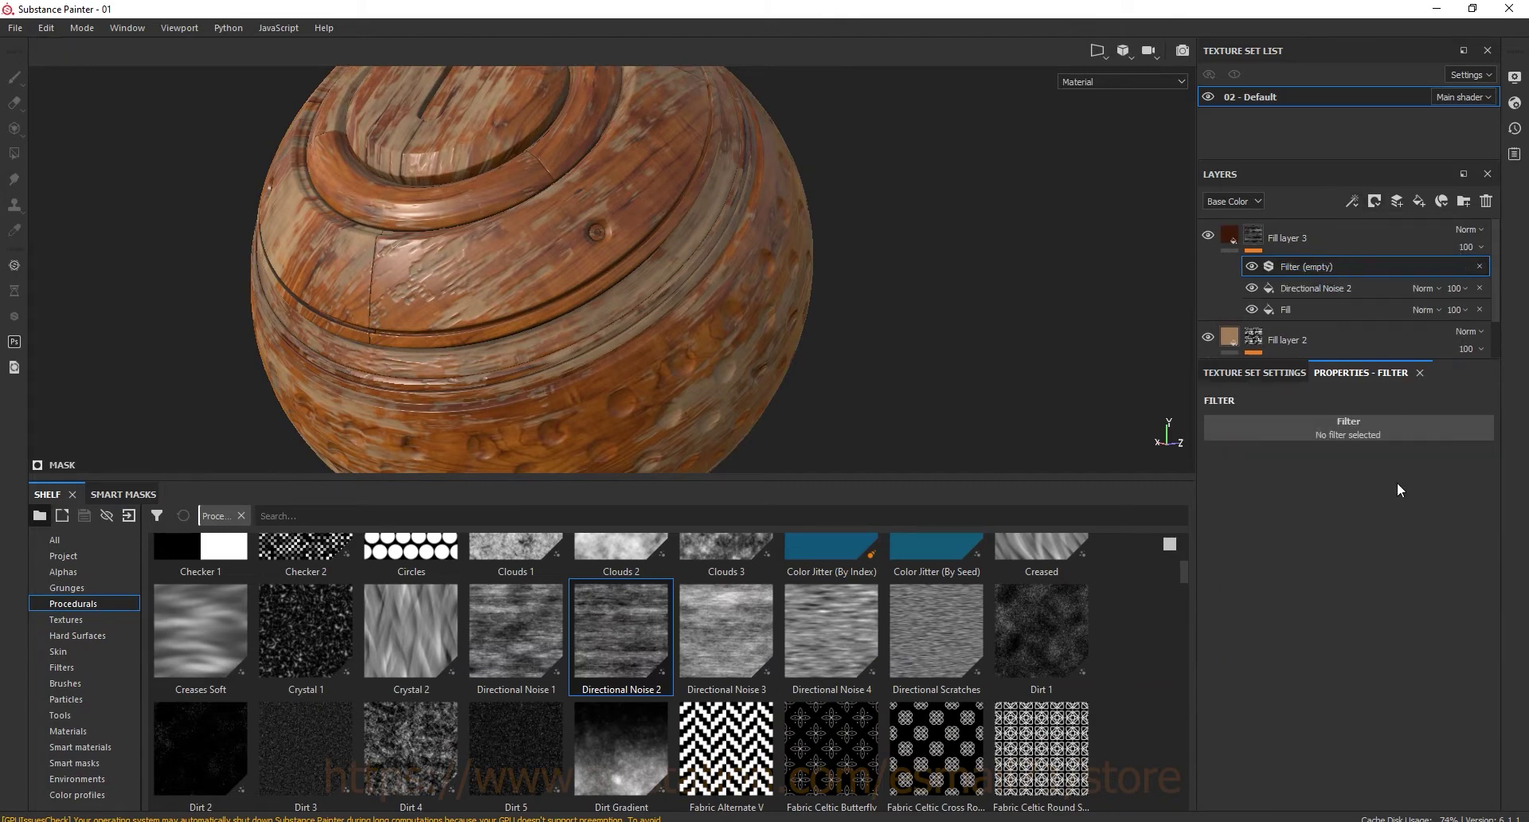
click(1403, 430)
click(1370, 633)
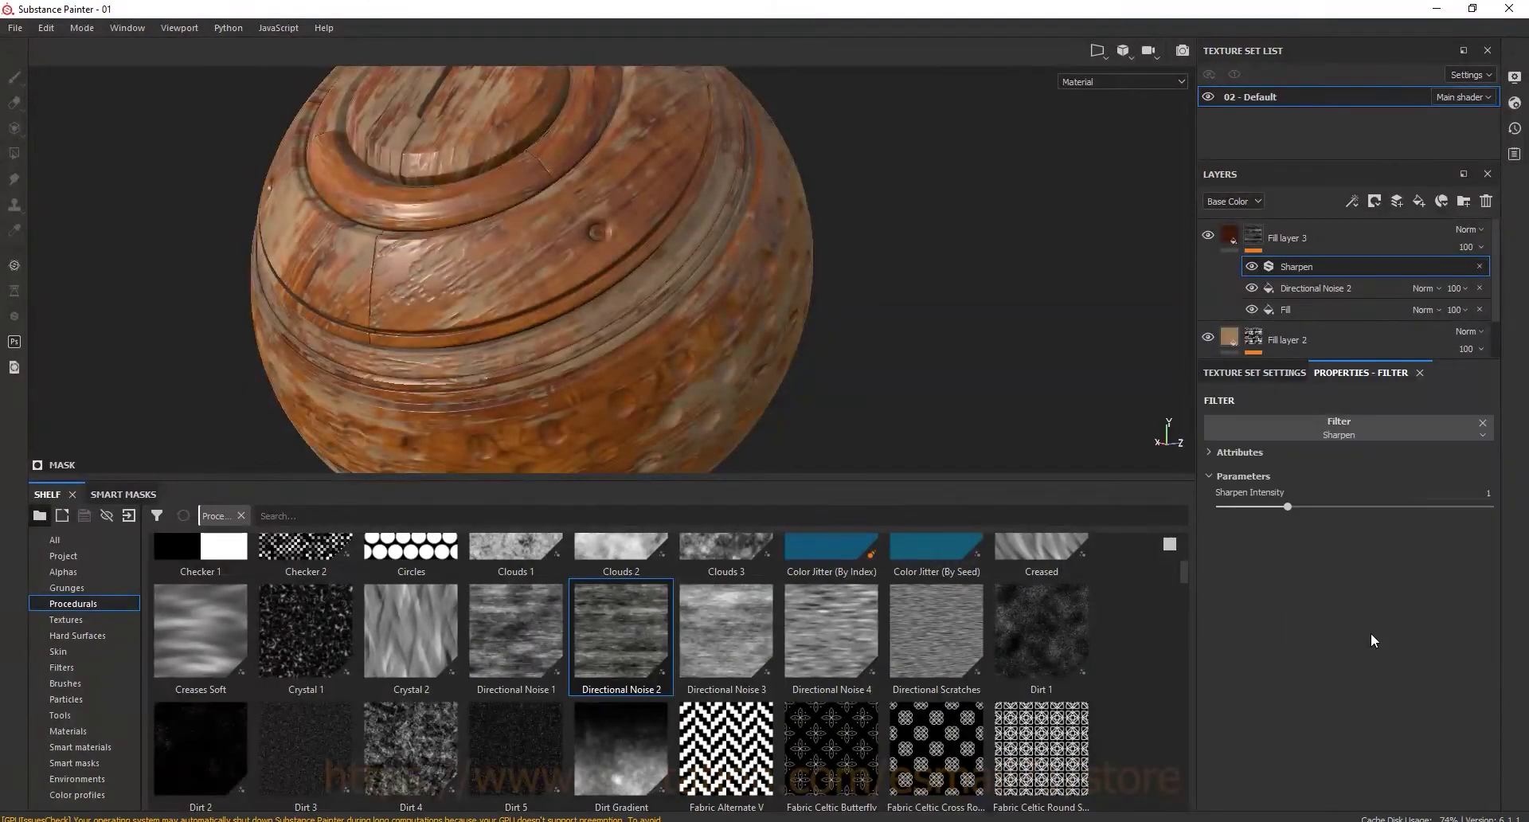
scroll(708, 378, up, 3)
mouse_move(1288, 506)
mouse_down()
mouse_move(1381, 511)
mouse_move(1277, 506)
mouse_up()
scroll(604, 164, down, 3)
scroll(720, 280, down, 3)
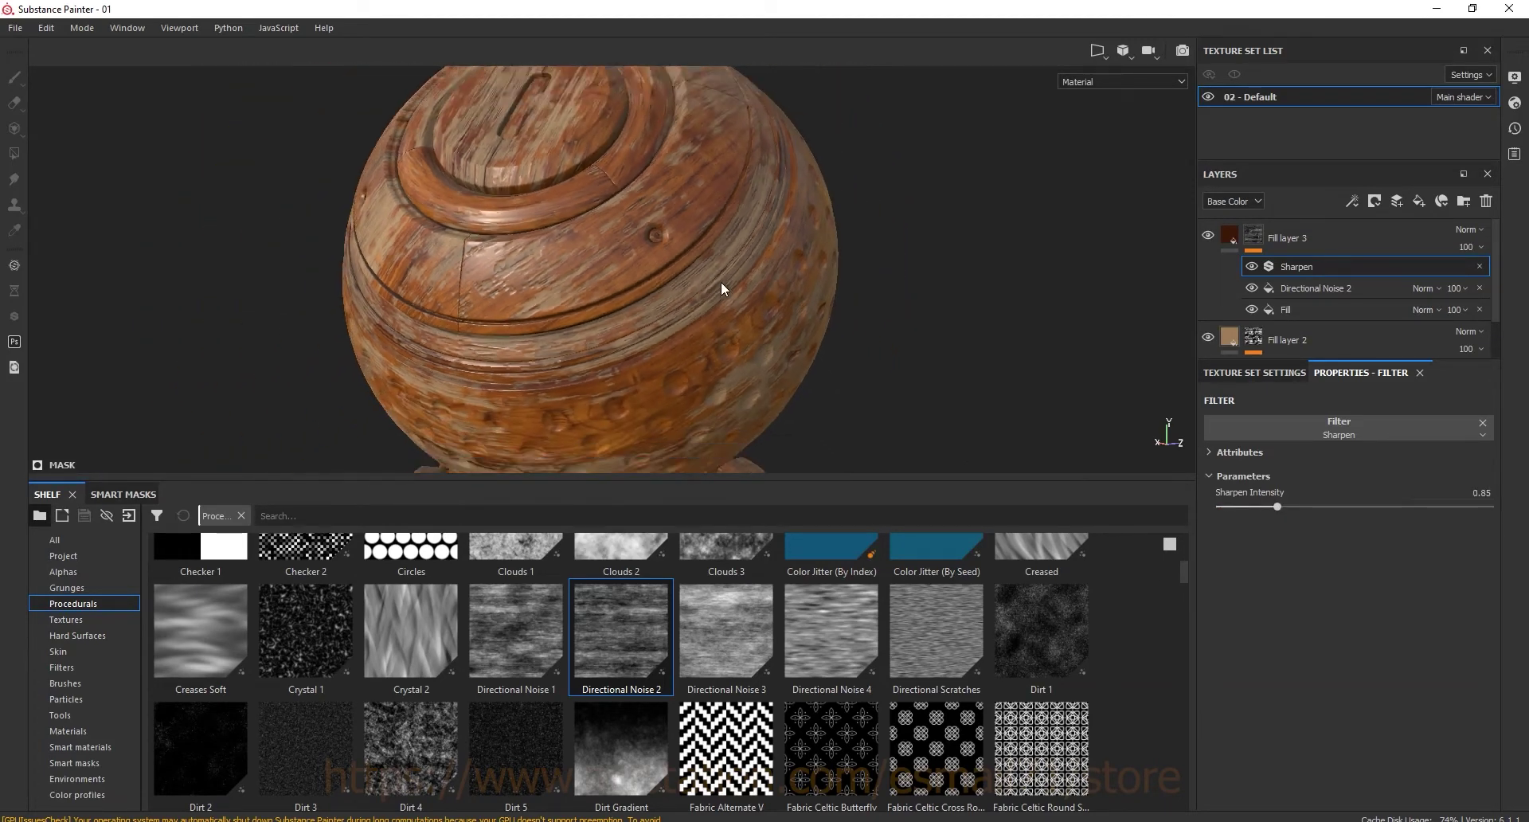
Orbit the sphere to inspect the sharpened wood streaks and reselect Fill layer 3
click(13, 28)
click(467, 303)
scroll(738, 279, up, 3)
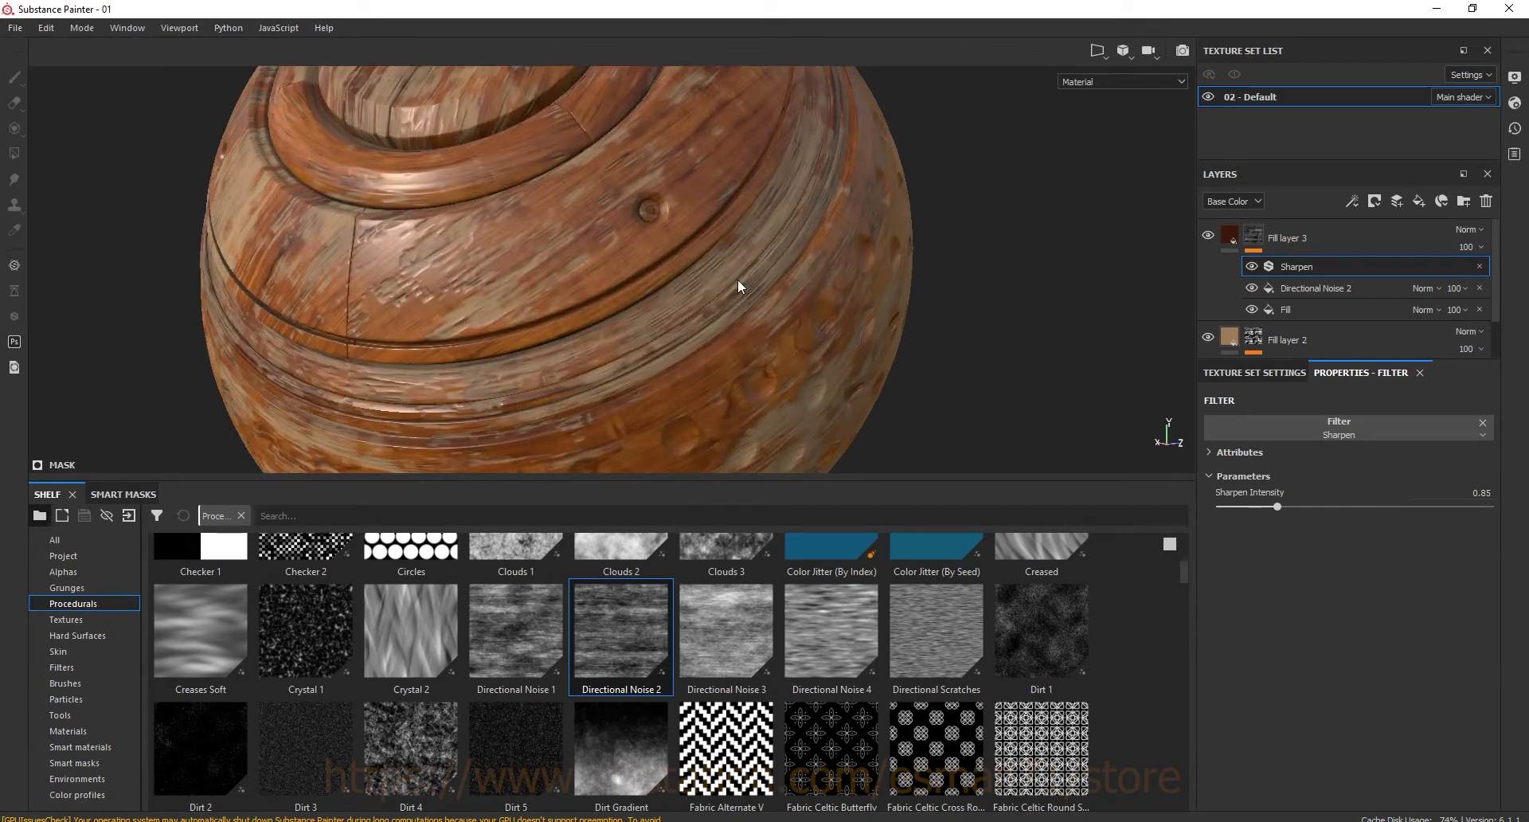
scroll(736, 276, up, 3)
alt+drag(736, 275, 732, 223)
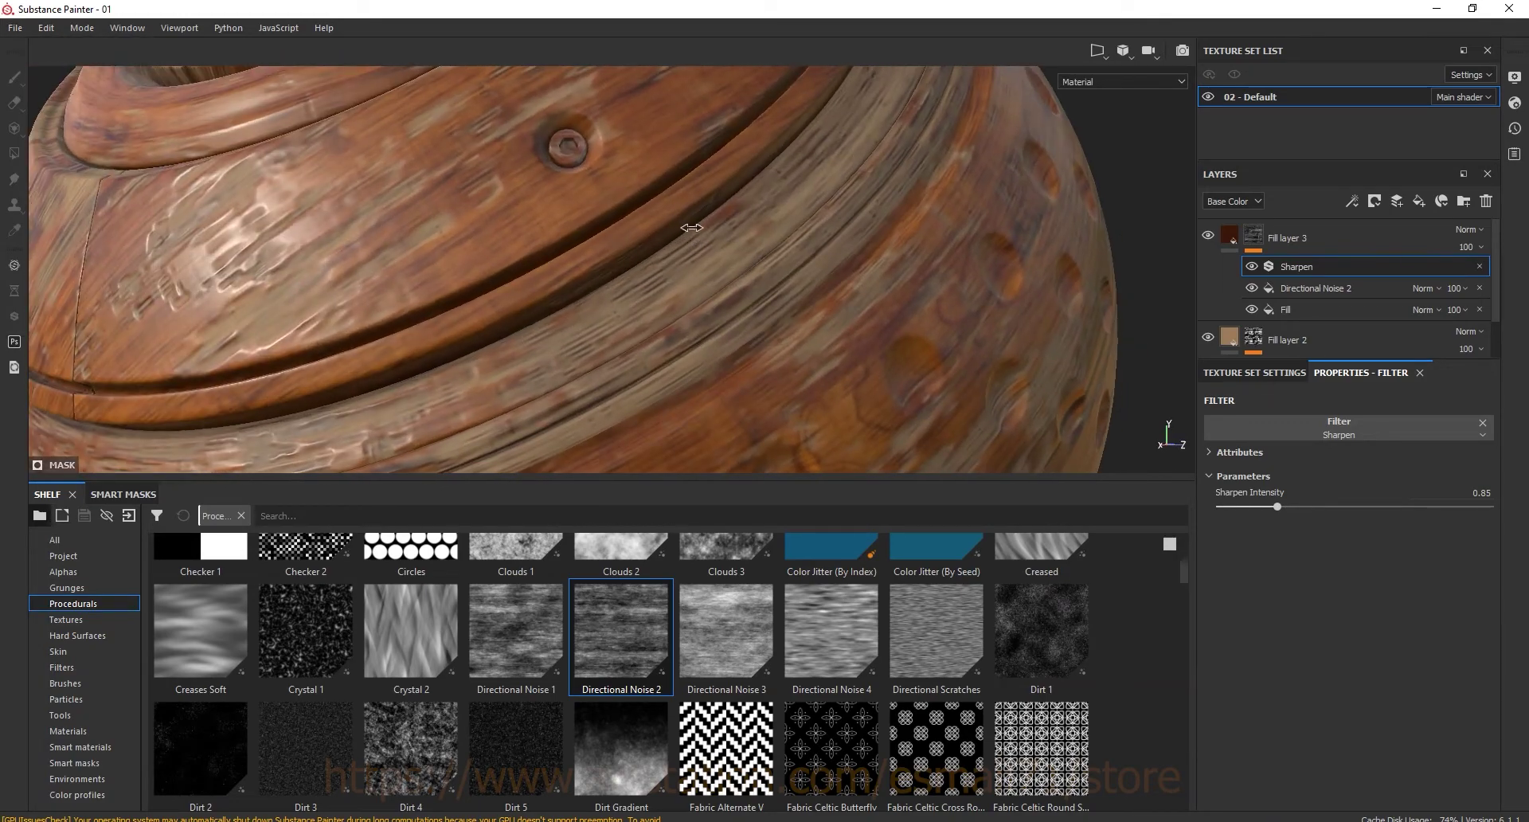
alt+drag(731, 222, 777, 247)
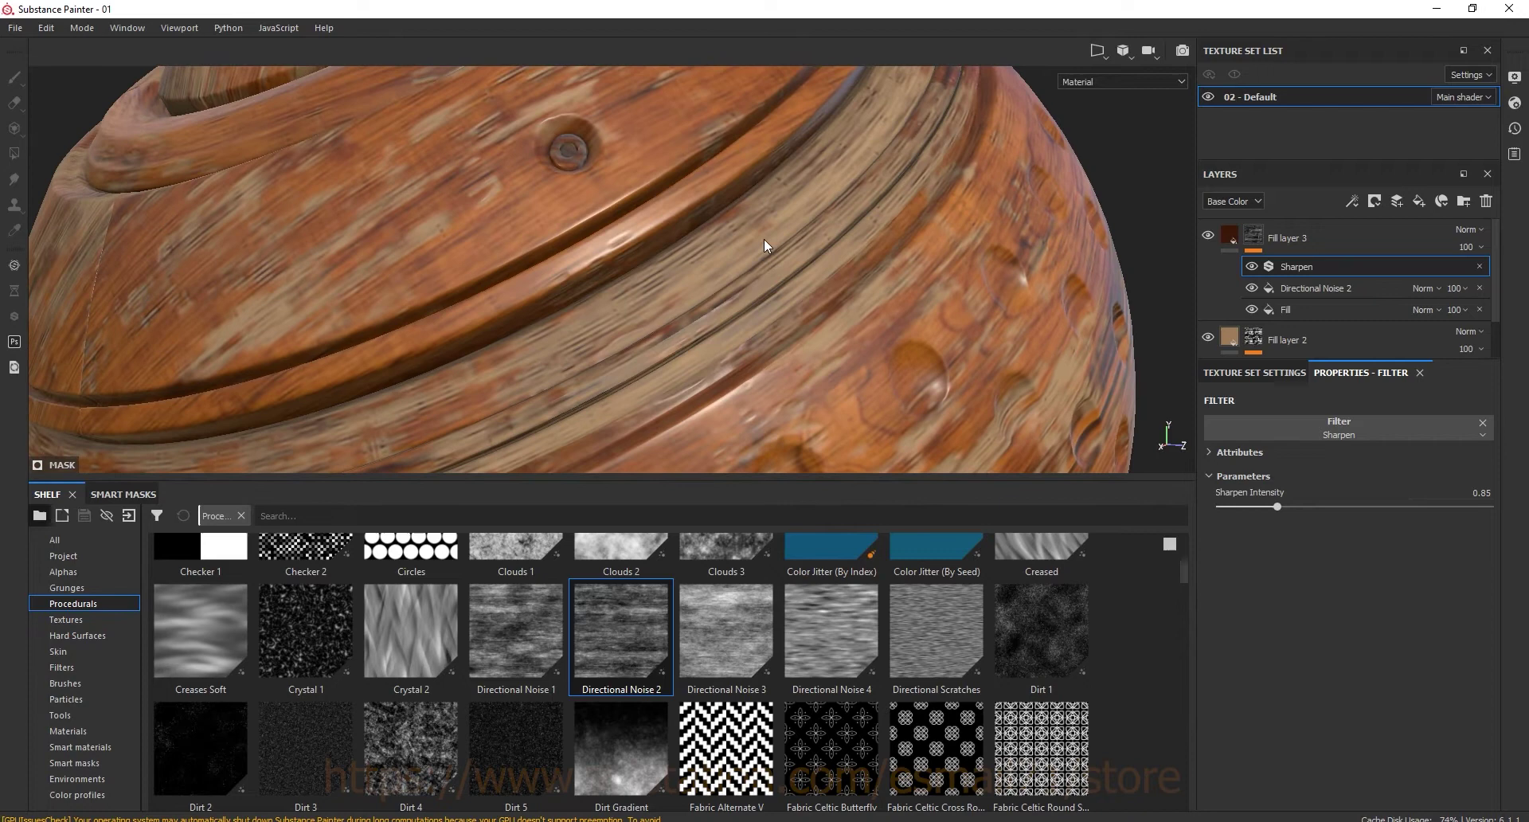
click(1303, 344)
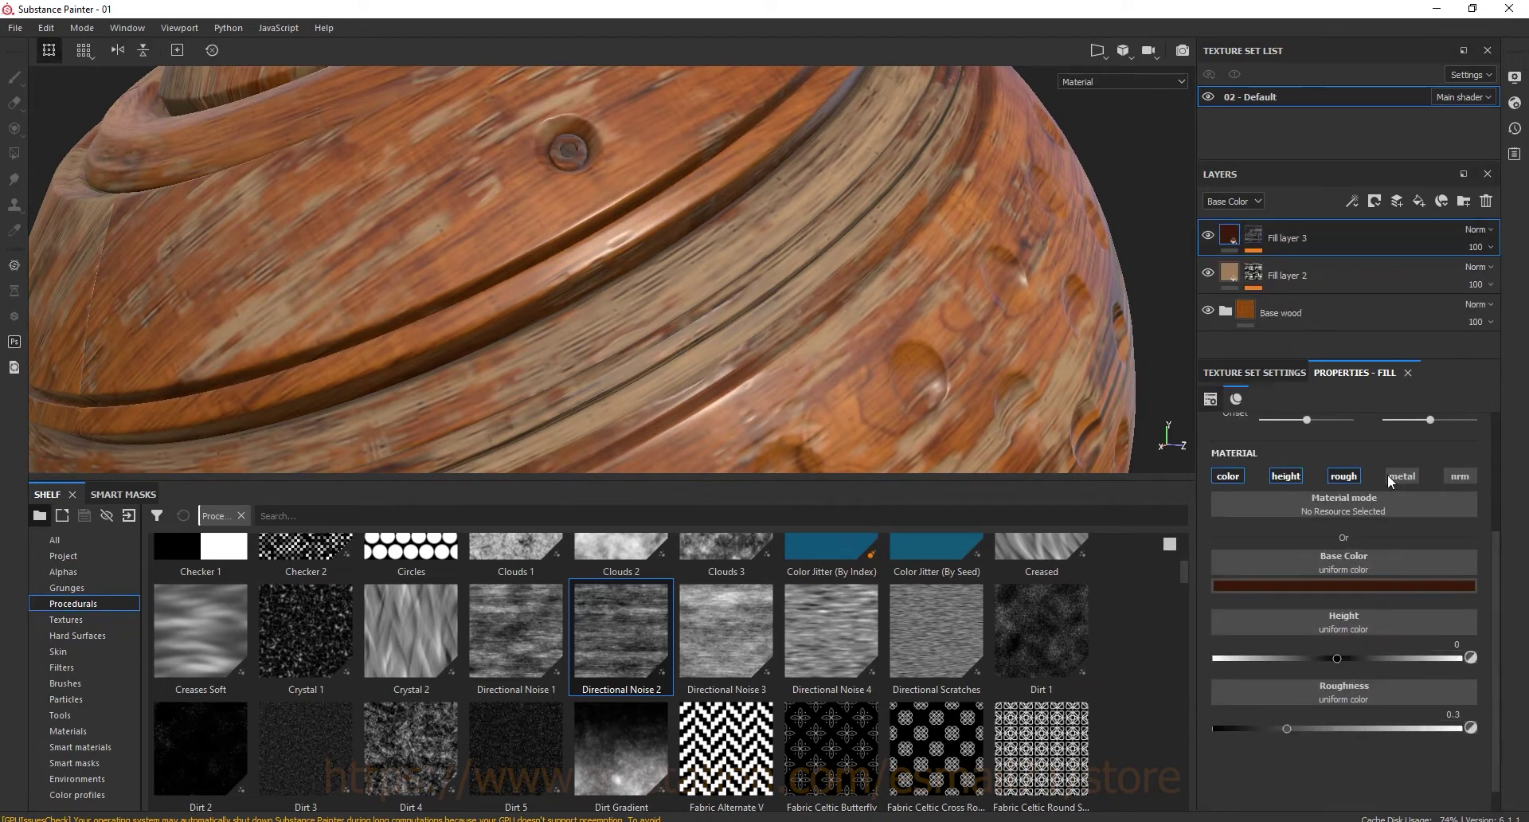
Turn off Fill layer 3's roughness channel and set its height to 0.01
click(1345, 477)
click(1360, 658)
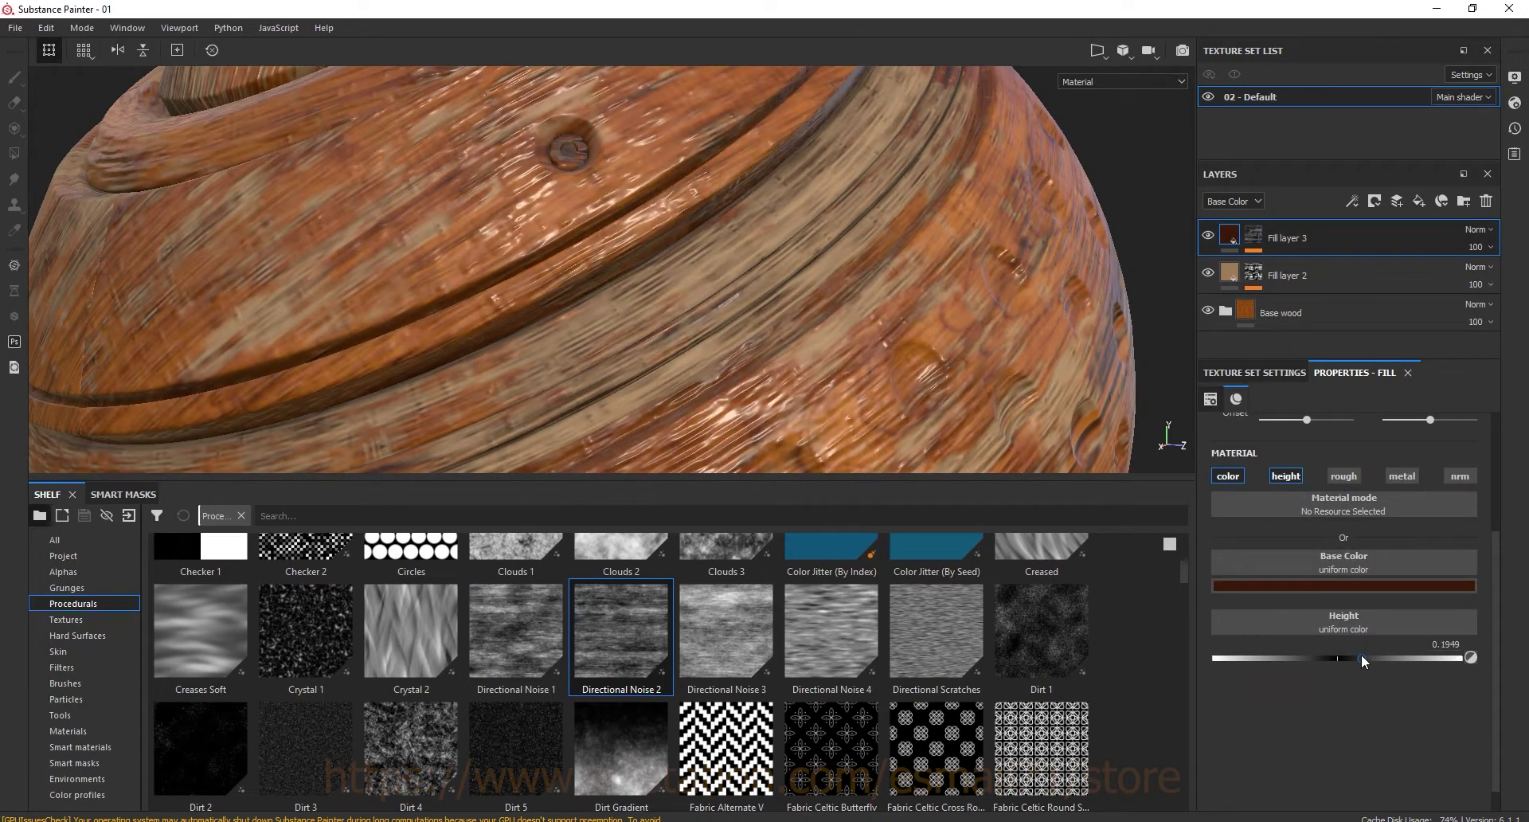
drag(1355, 658, 1346, 656)
mouse_move(915, 298)
alt+mouse_down()
mouse_move(1002, 290)
mouse_move(977, 259)
alt+mouse_up()
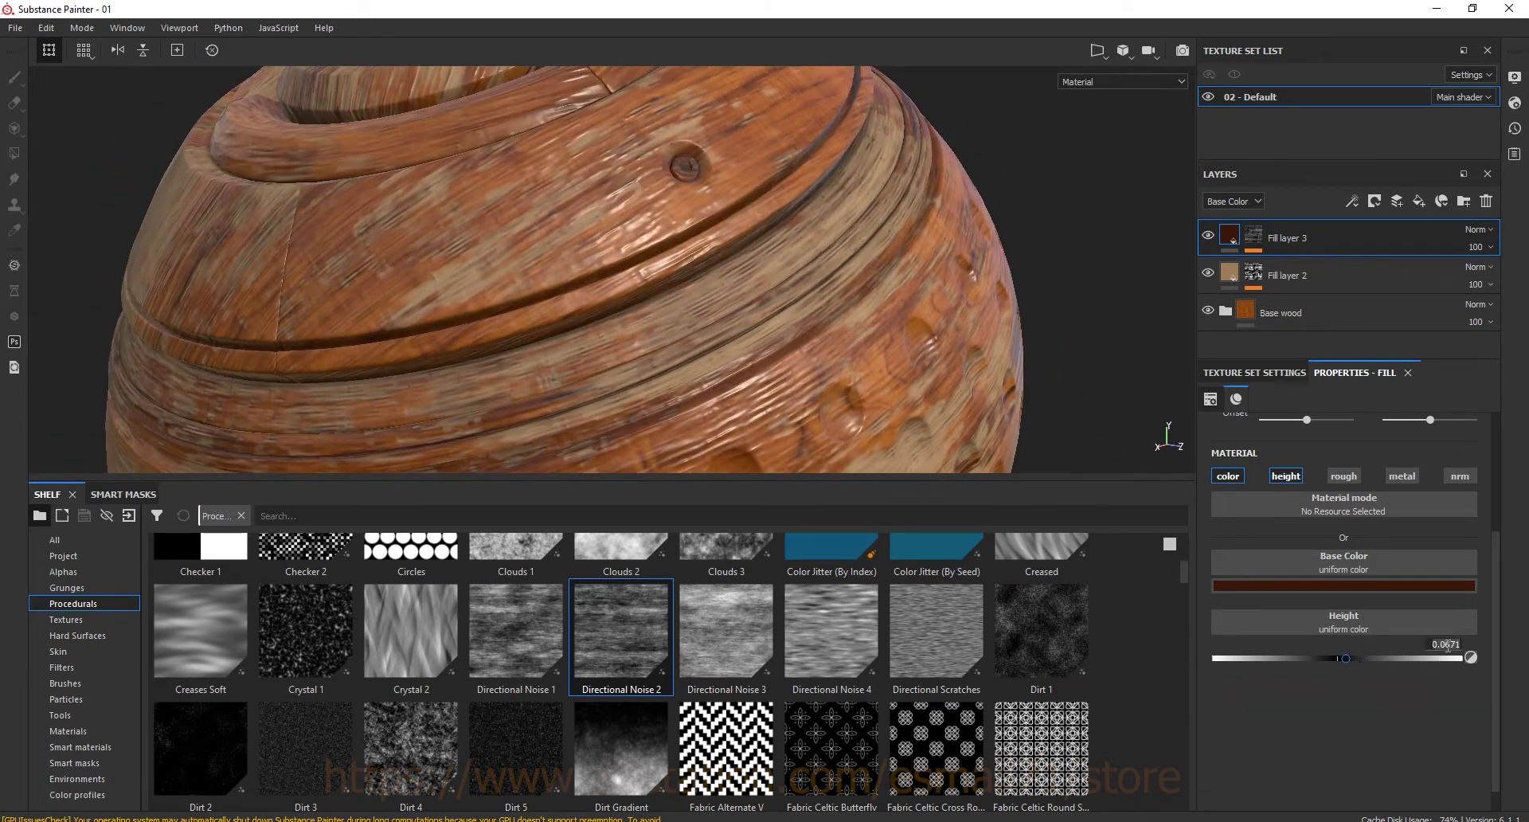
key(Return)
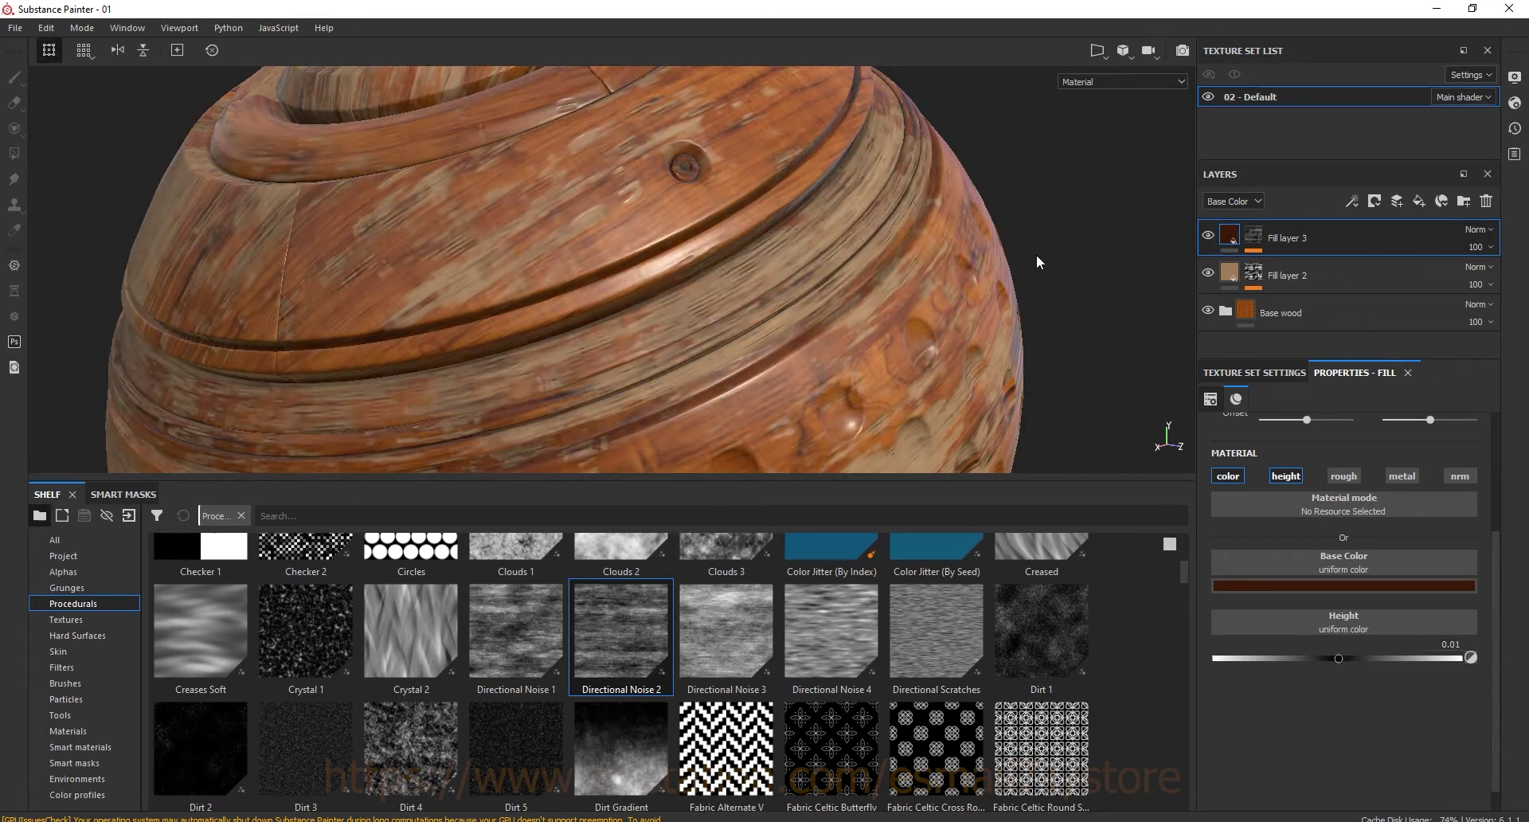
scroll(557, 223, down, 3)
scroll(446, 239, down, 3)
mouse_move(438, 358)
alt+mouse_down()
mouse_move(496, 204)
mouse_move(204, 160)
mouse_move(549, 343)
alt+mouse_up()
drag(873, 482, 872, 620)
Add Fill layer 4 with normals off and a dark red-brown base colour (RGB 0.121, 0.023, 0.006)
click(1417, 203)
click(1458, 478)
click(1382, 584)
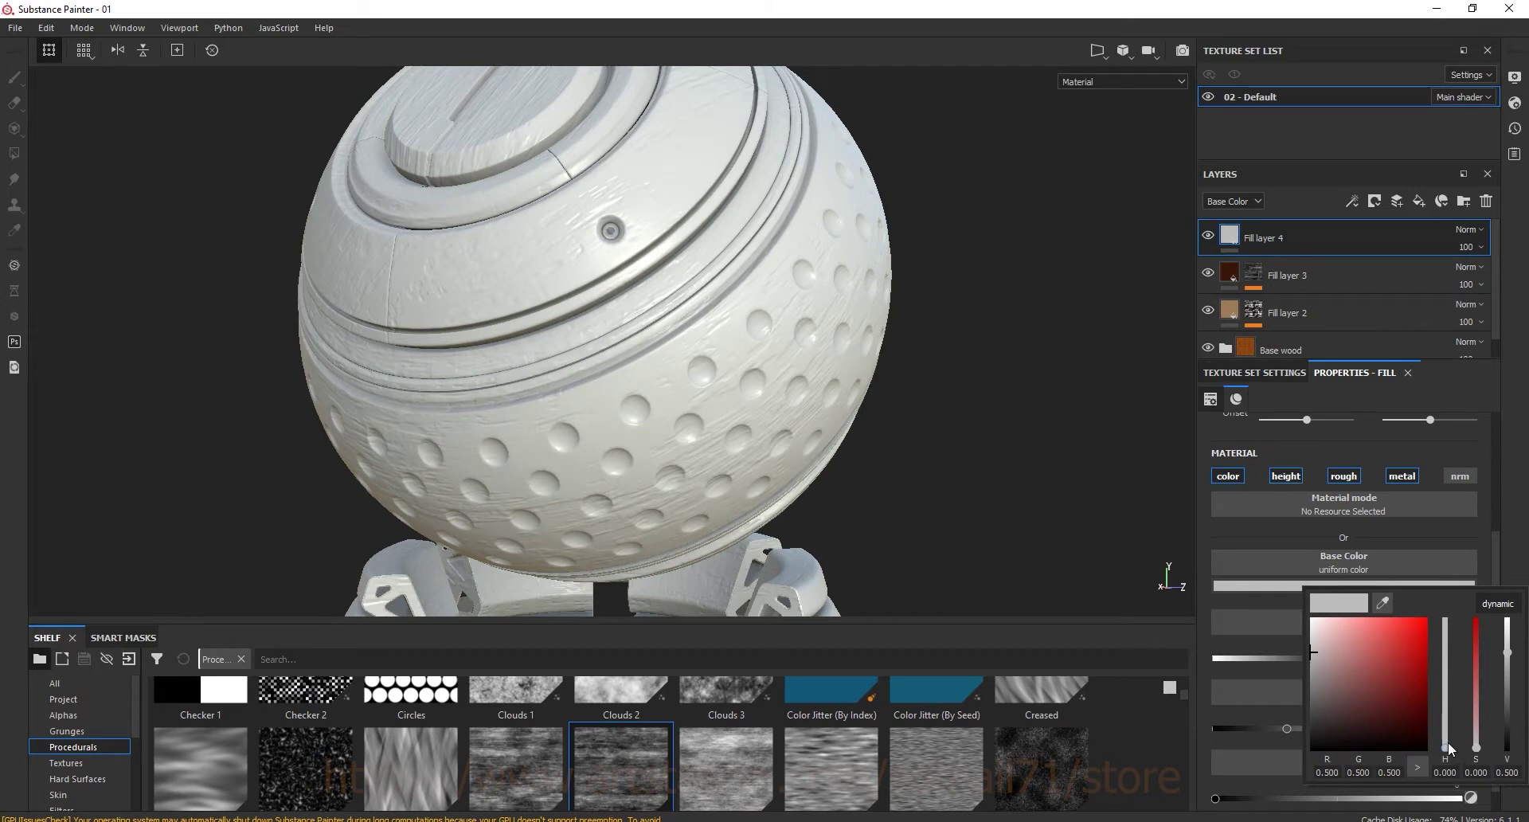
click(1494, 609)
drag(1451, 751, 1448, 753)
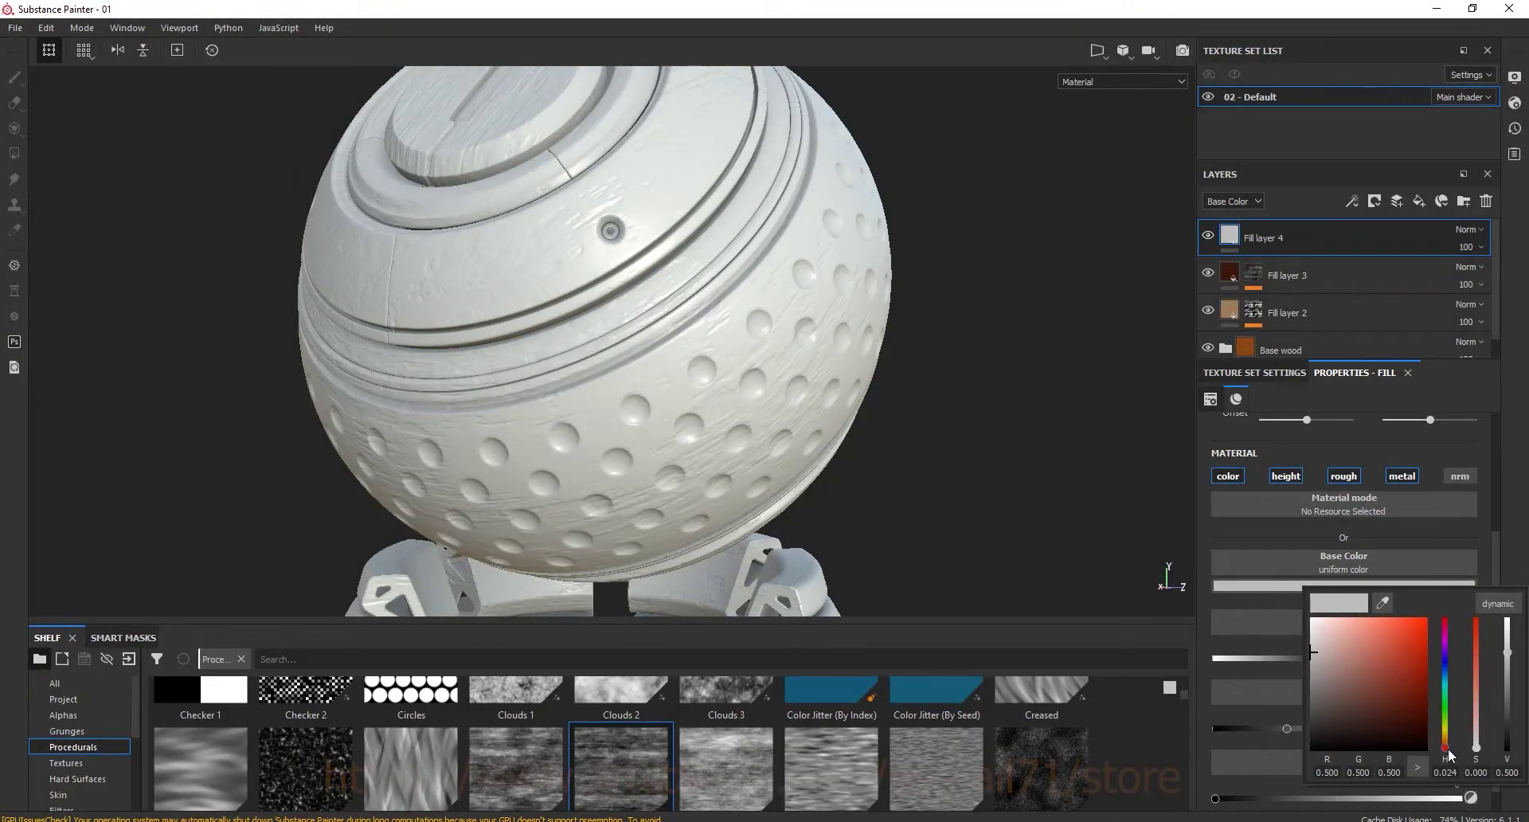
click(1409, 694)
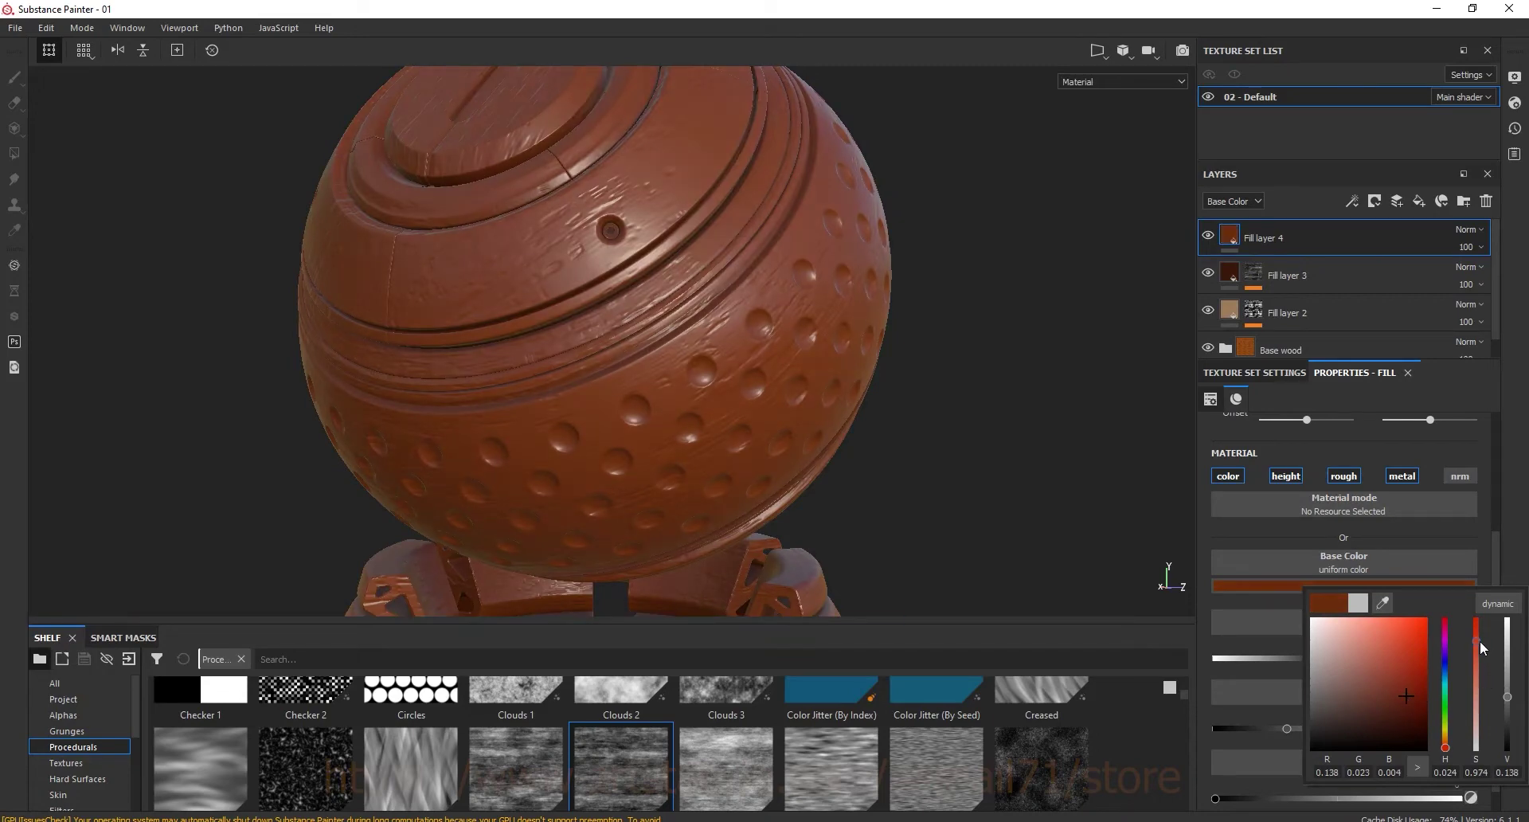
drag(1479, 641, 1480, 650)
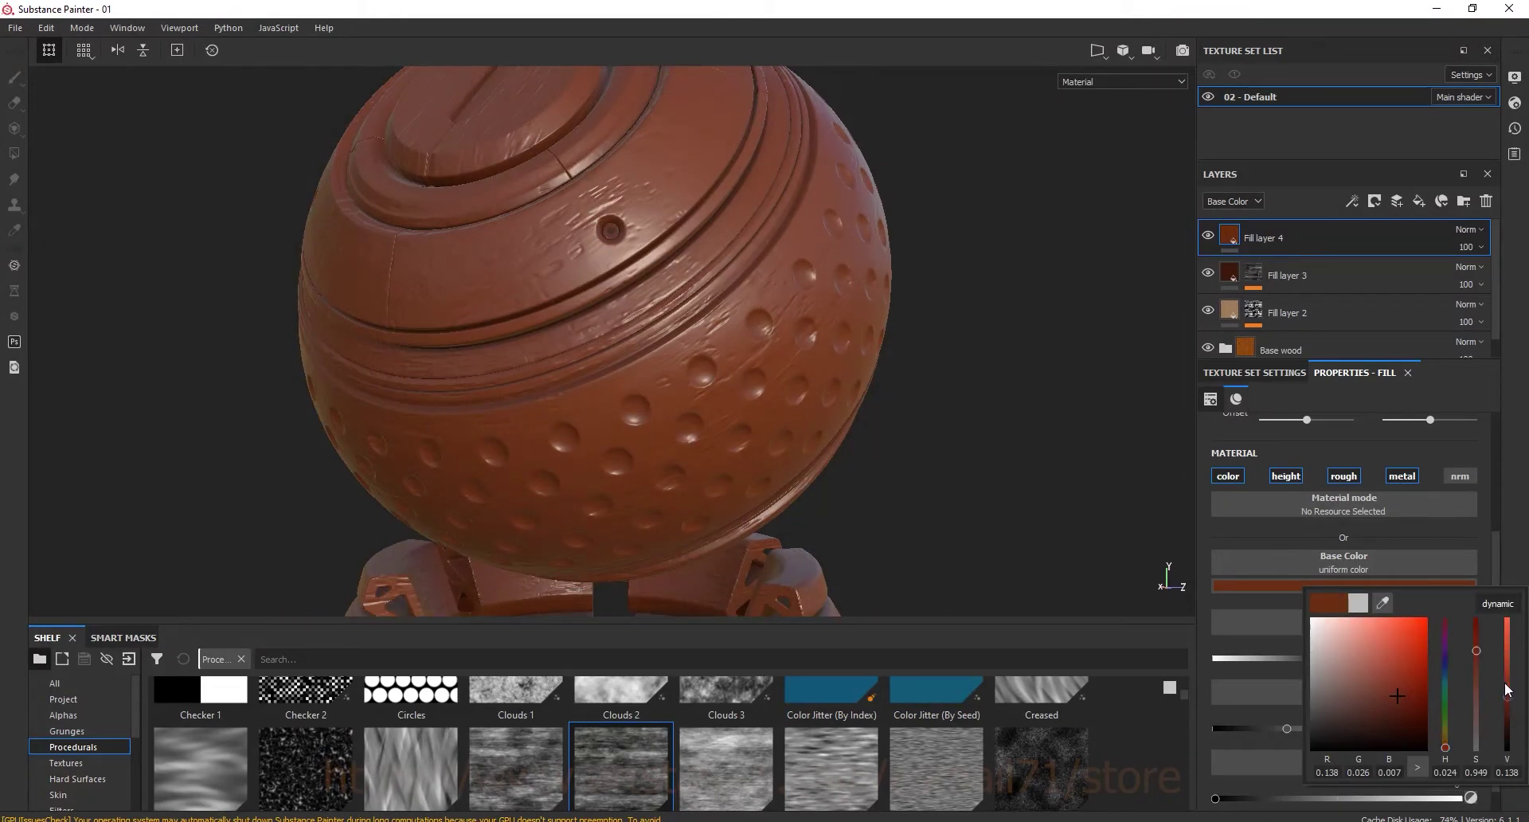
drag(1509, 694, 1509, 700)
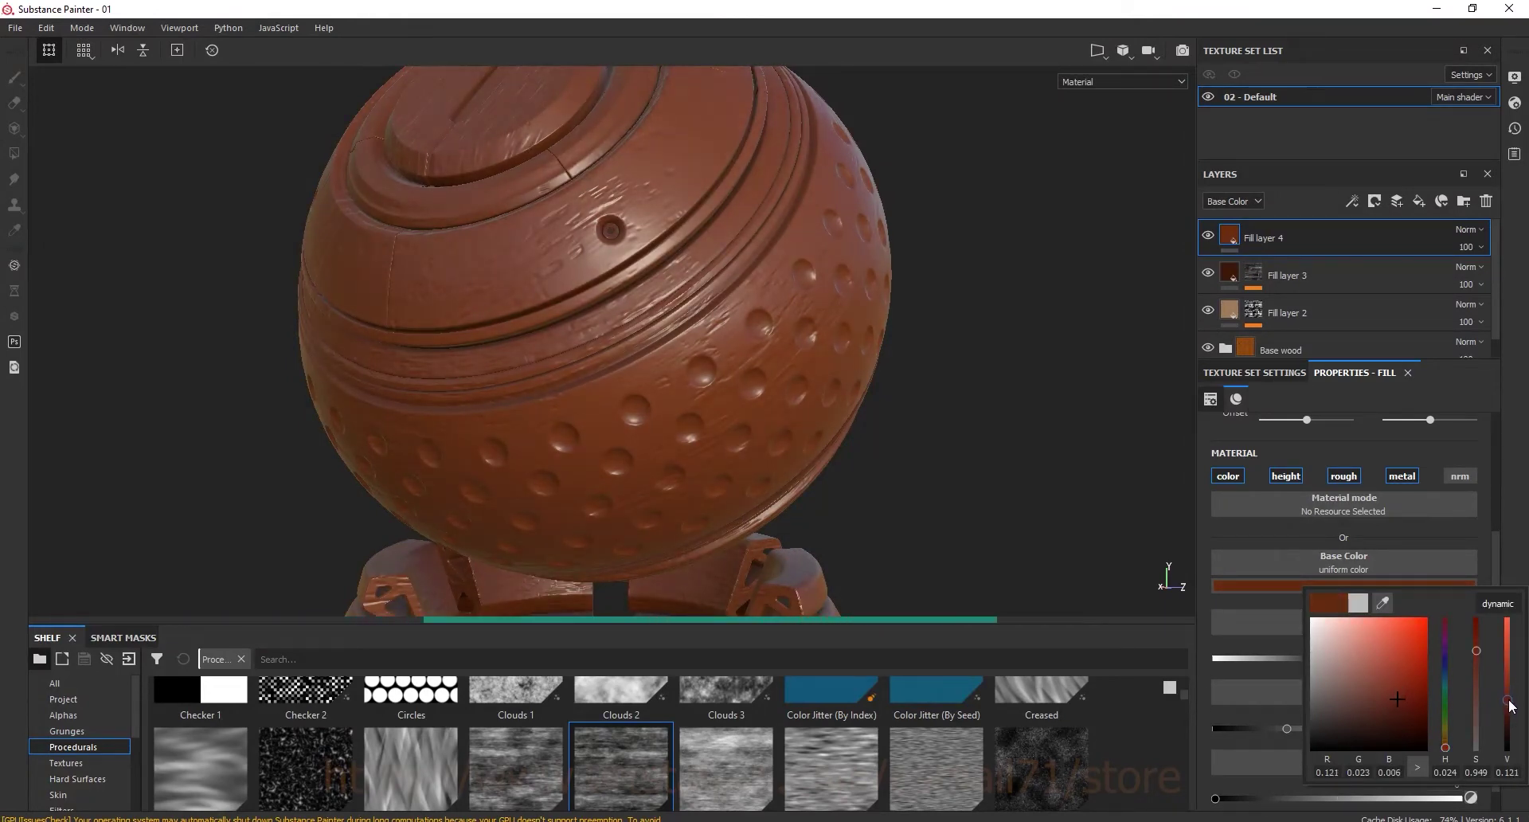
Give Fill layer 4 a black mask with a fill using the Damage mask anchor
click(1375, 202)
click(1412, 246)
click(1351, 201)
click(1394, 263)
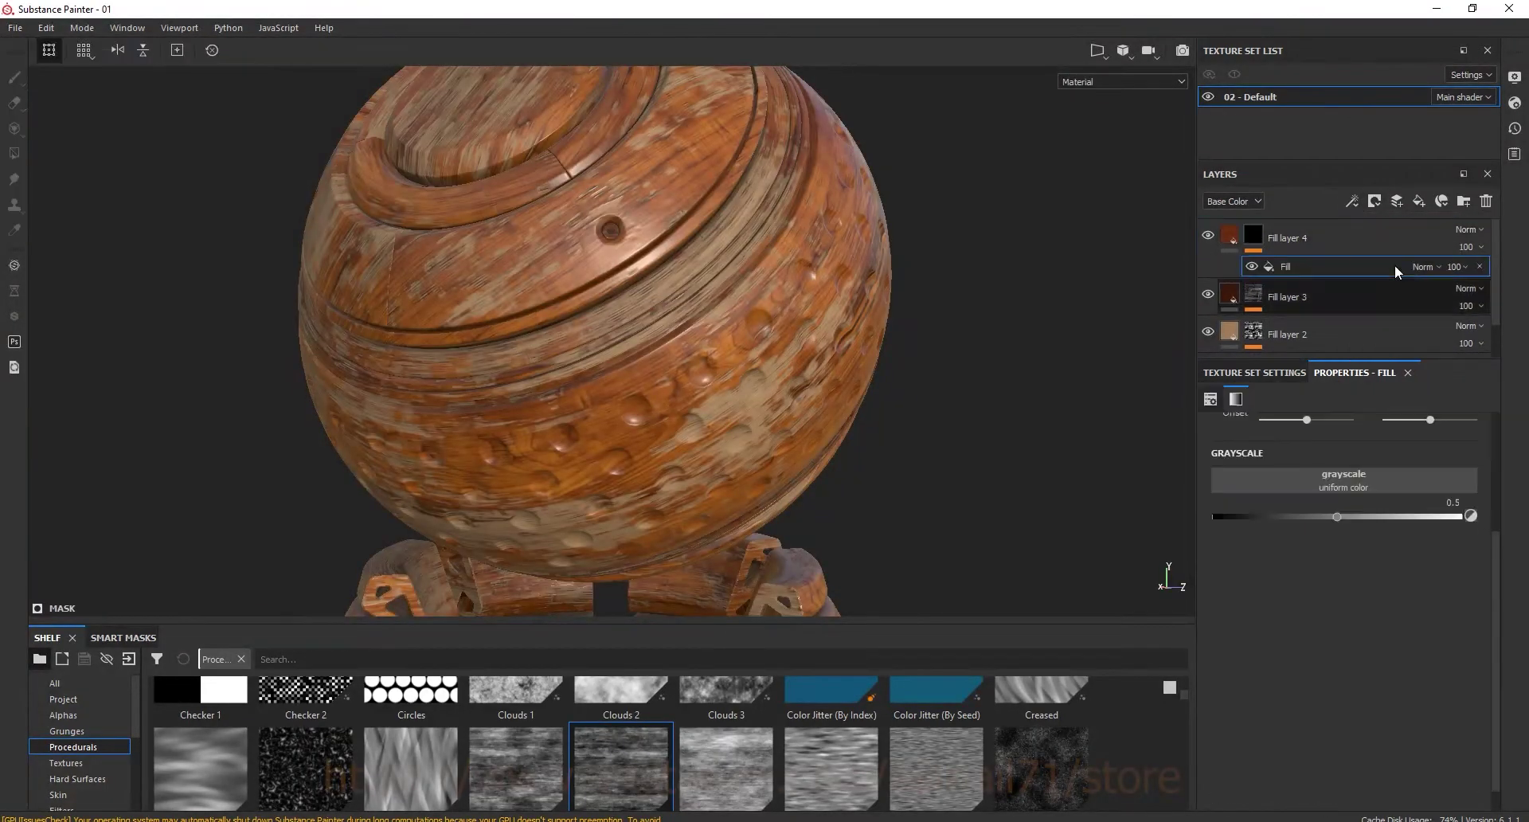
click(1407, 481)
click(1408, 499)
click(1366, 518)
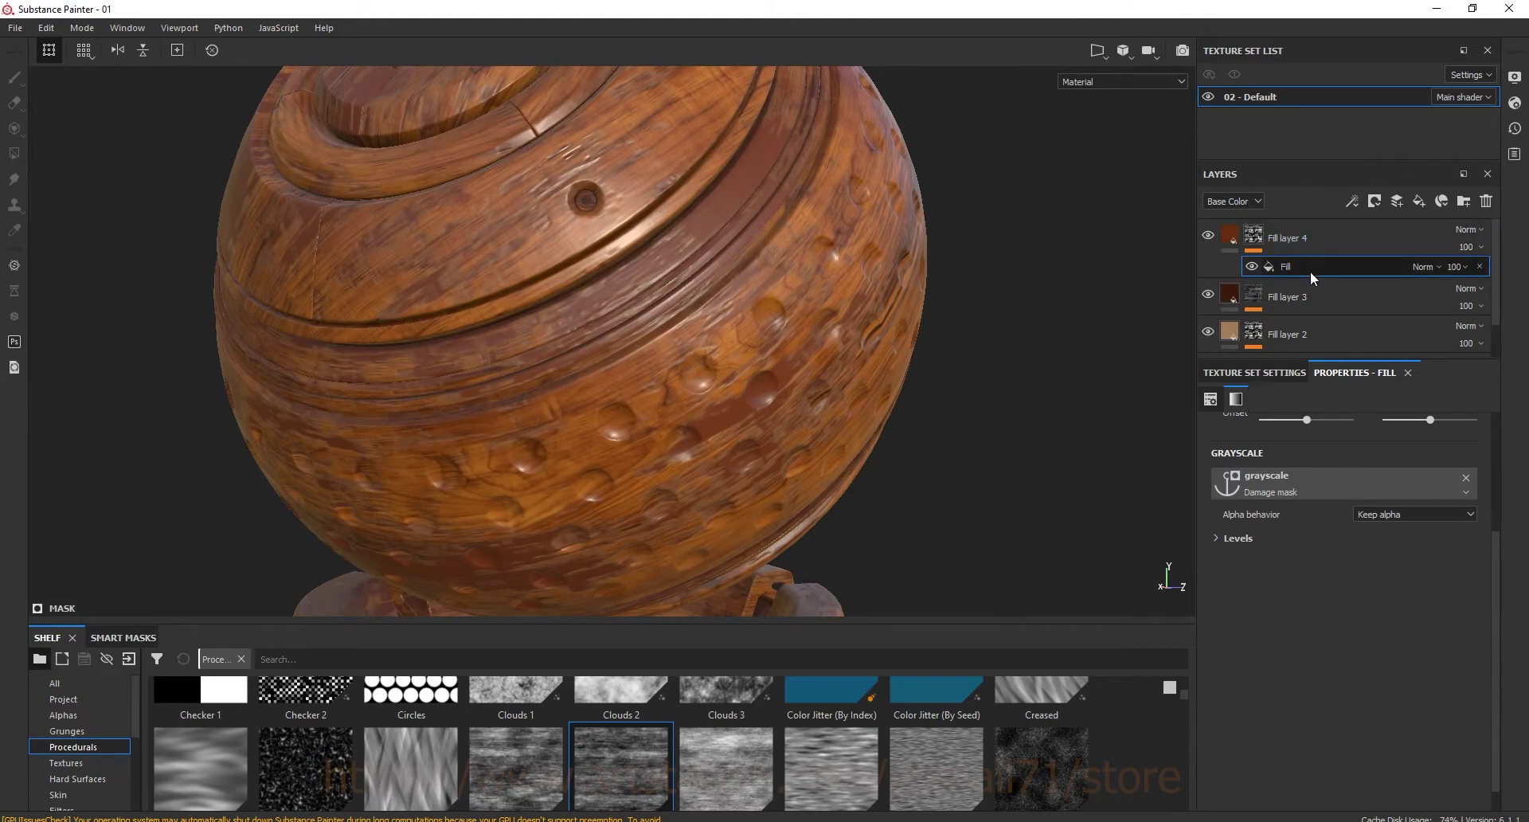
Add a second mask fill, trying Directional Noise 4 and 3 before settling on Directional Noise 1
click(1374, 201)
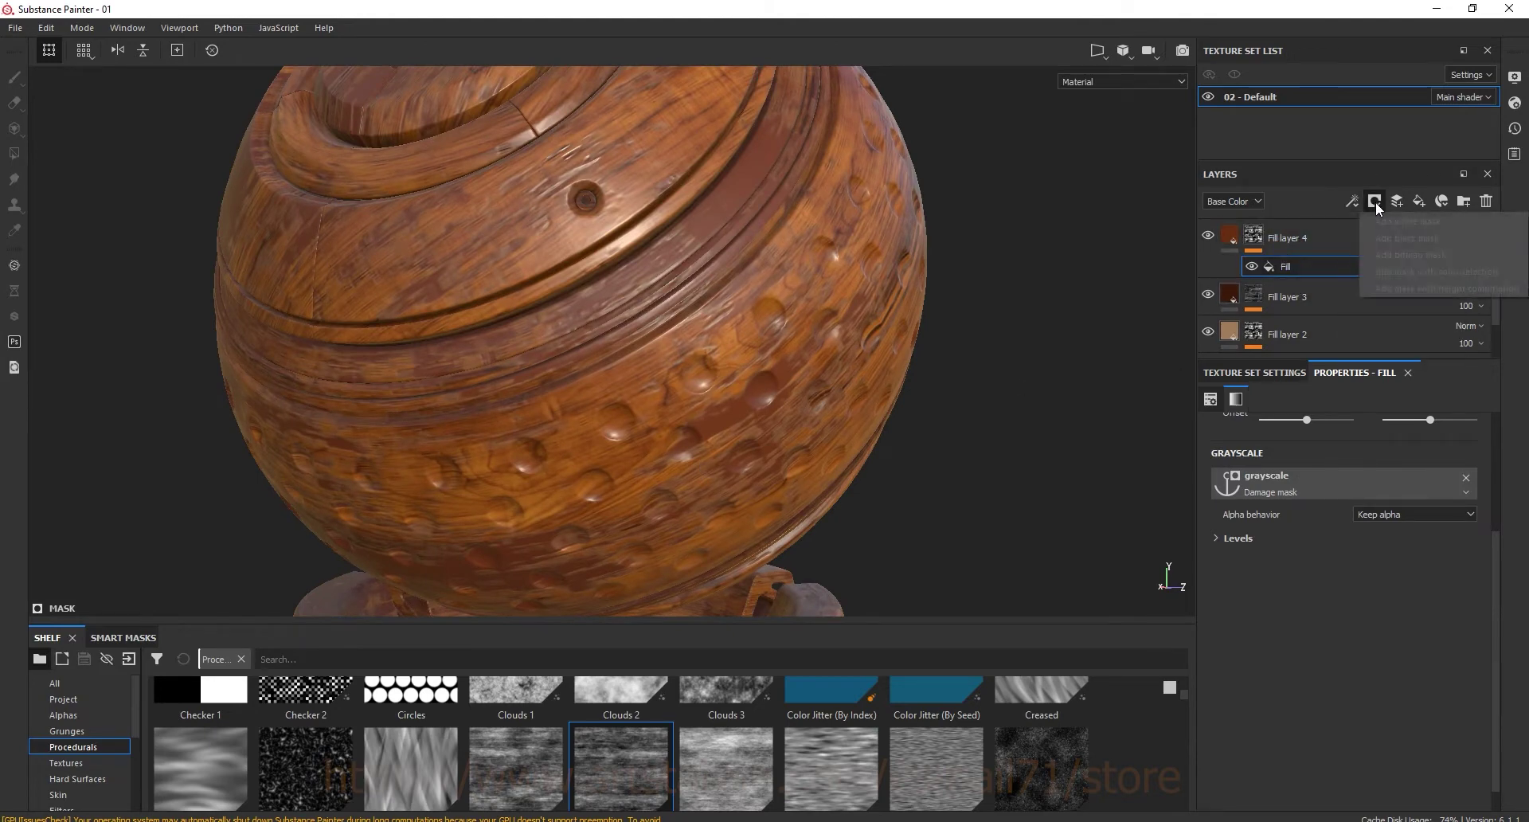
click(1389, 261)
click(1345, 471)
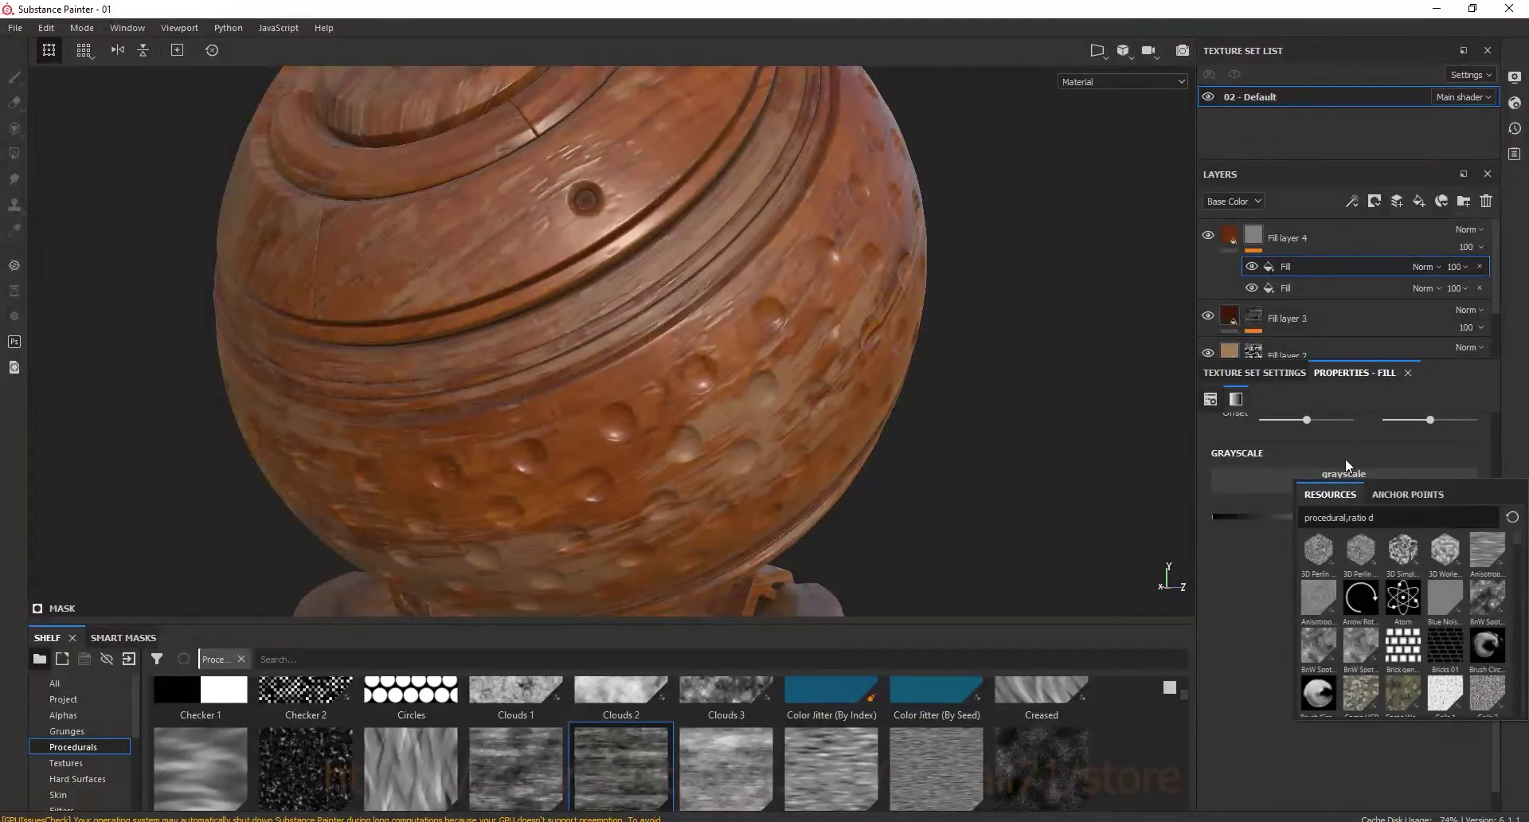
drag(685, 624, 685, 487)
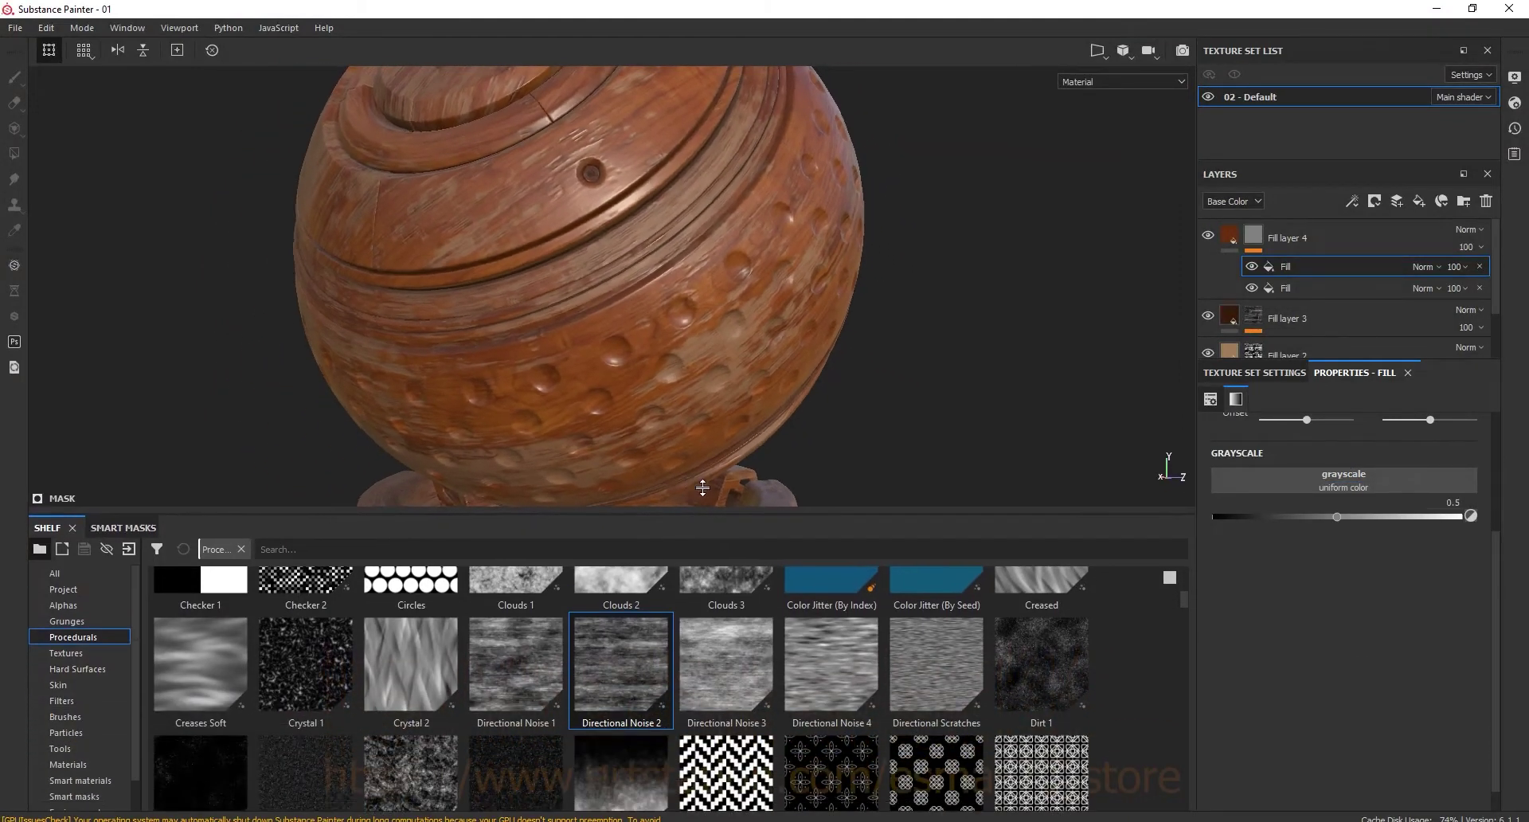
drag(831, 637, 1315, 476)
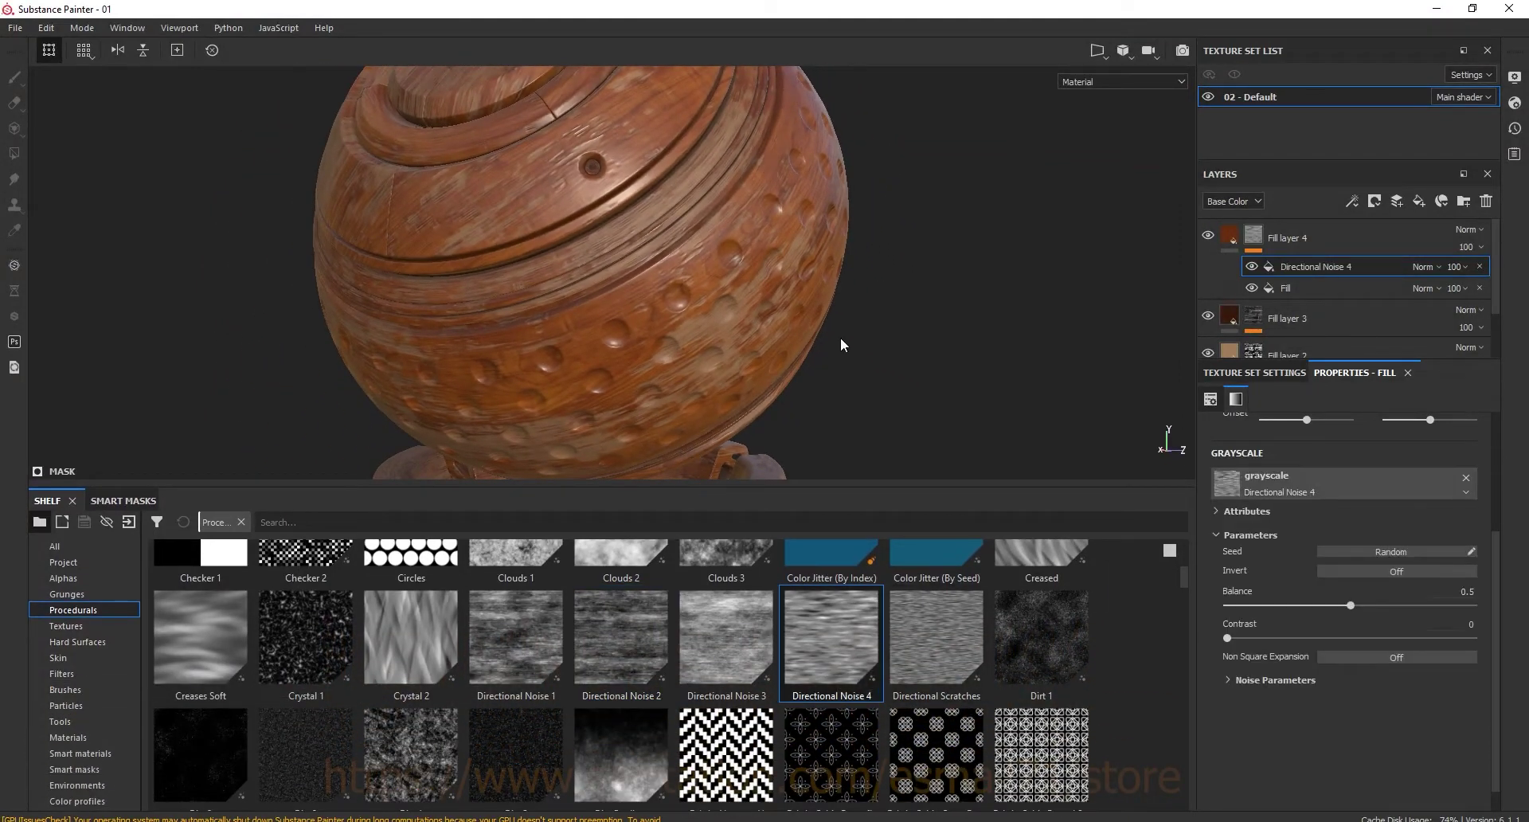
scroll(707, 174, up, 2)
click(1253, 266)
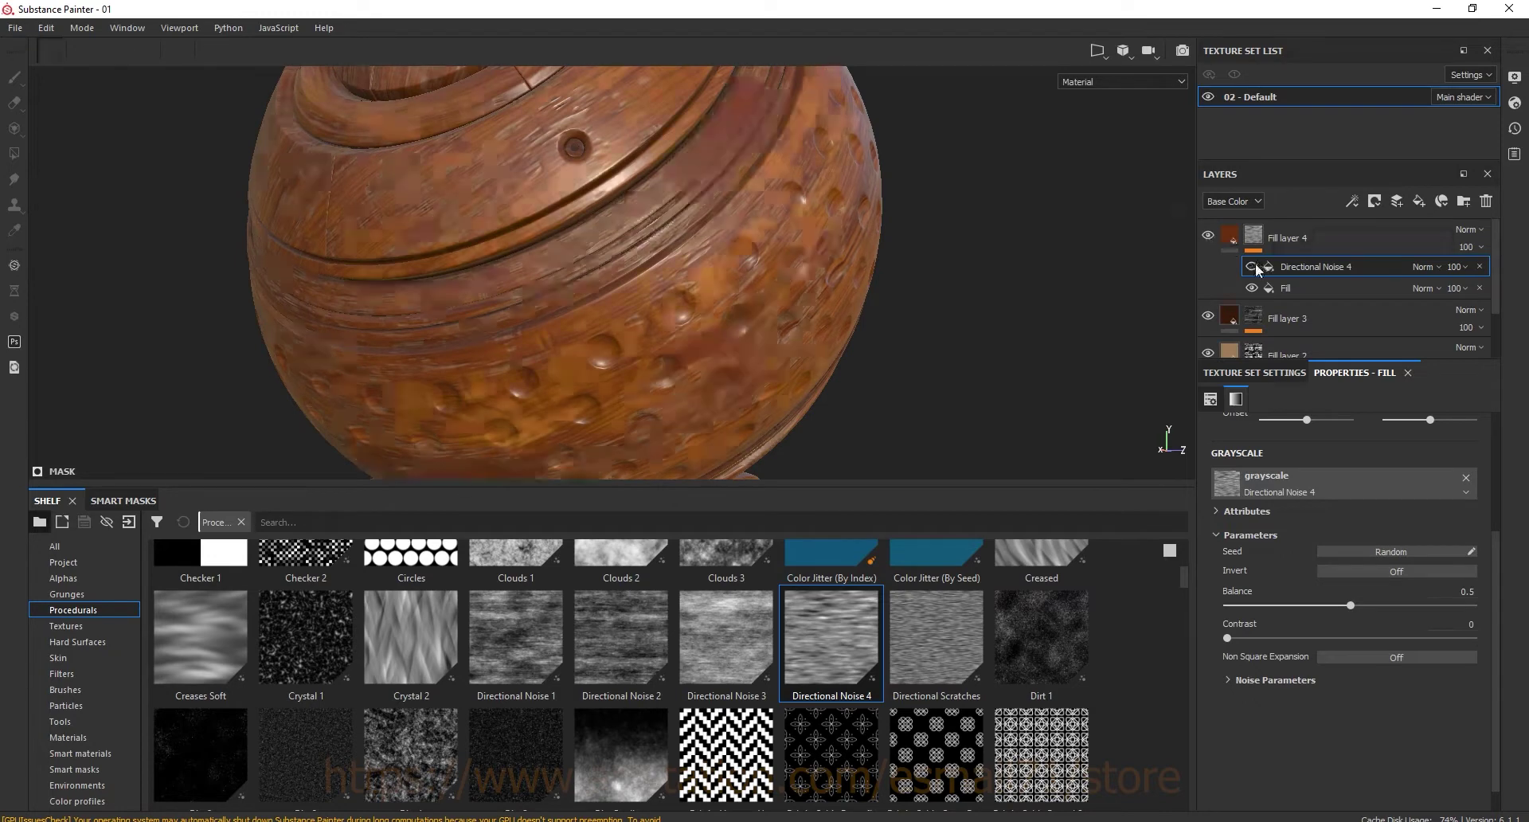
click(1254, 266)
drag(726, 637, 1338, 475)
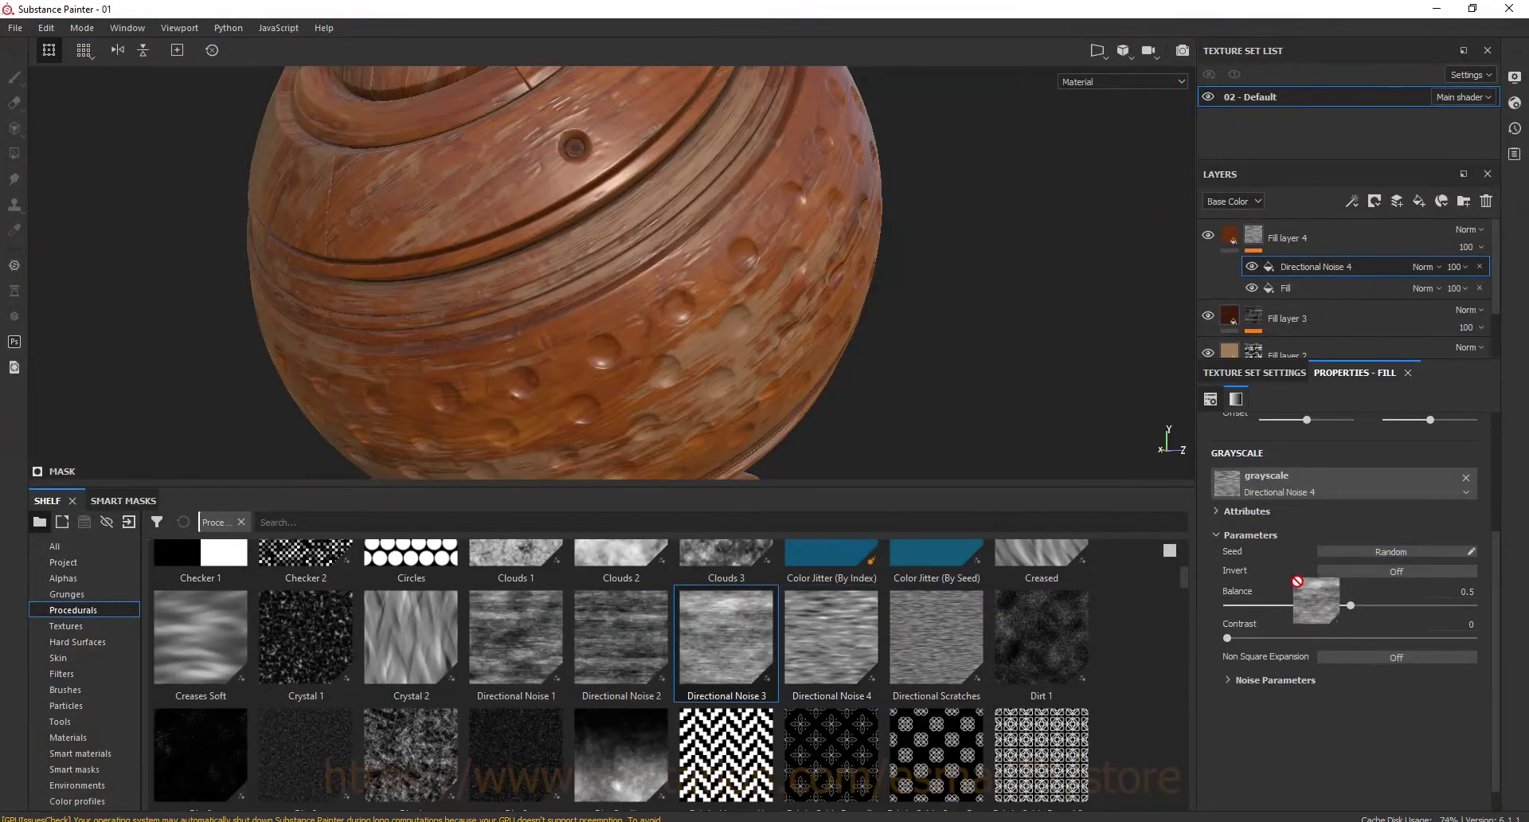
drag(512, 641, 1326, 490)
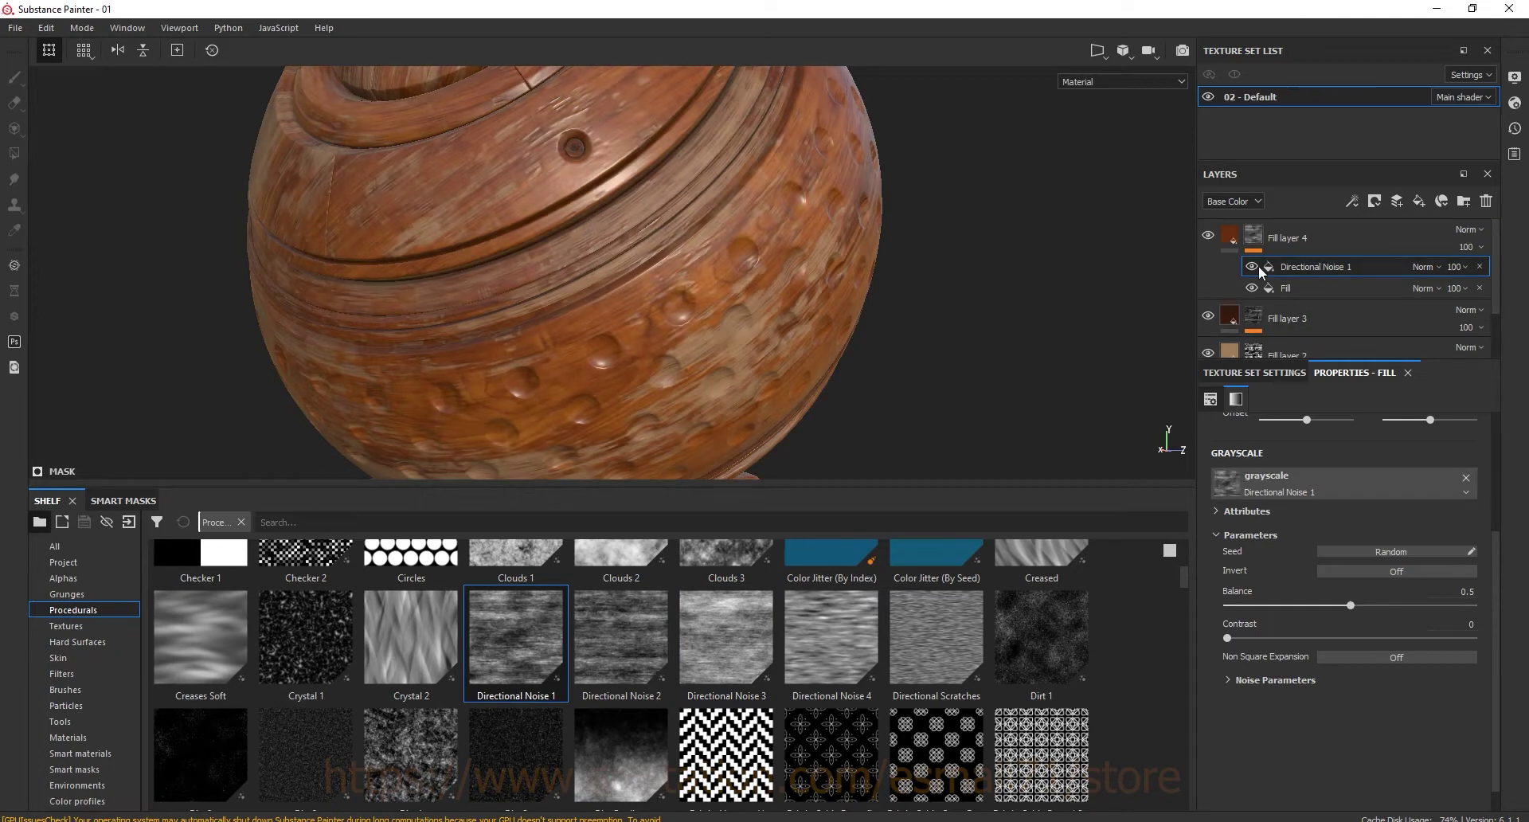
click(1230, 235)
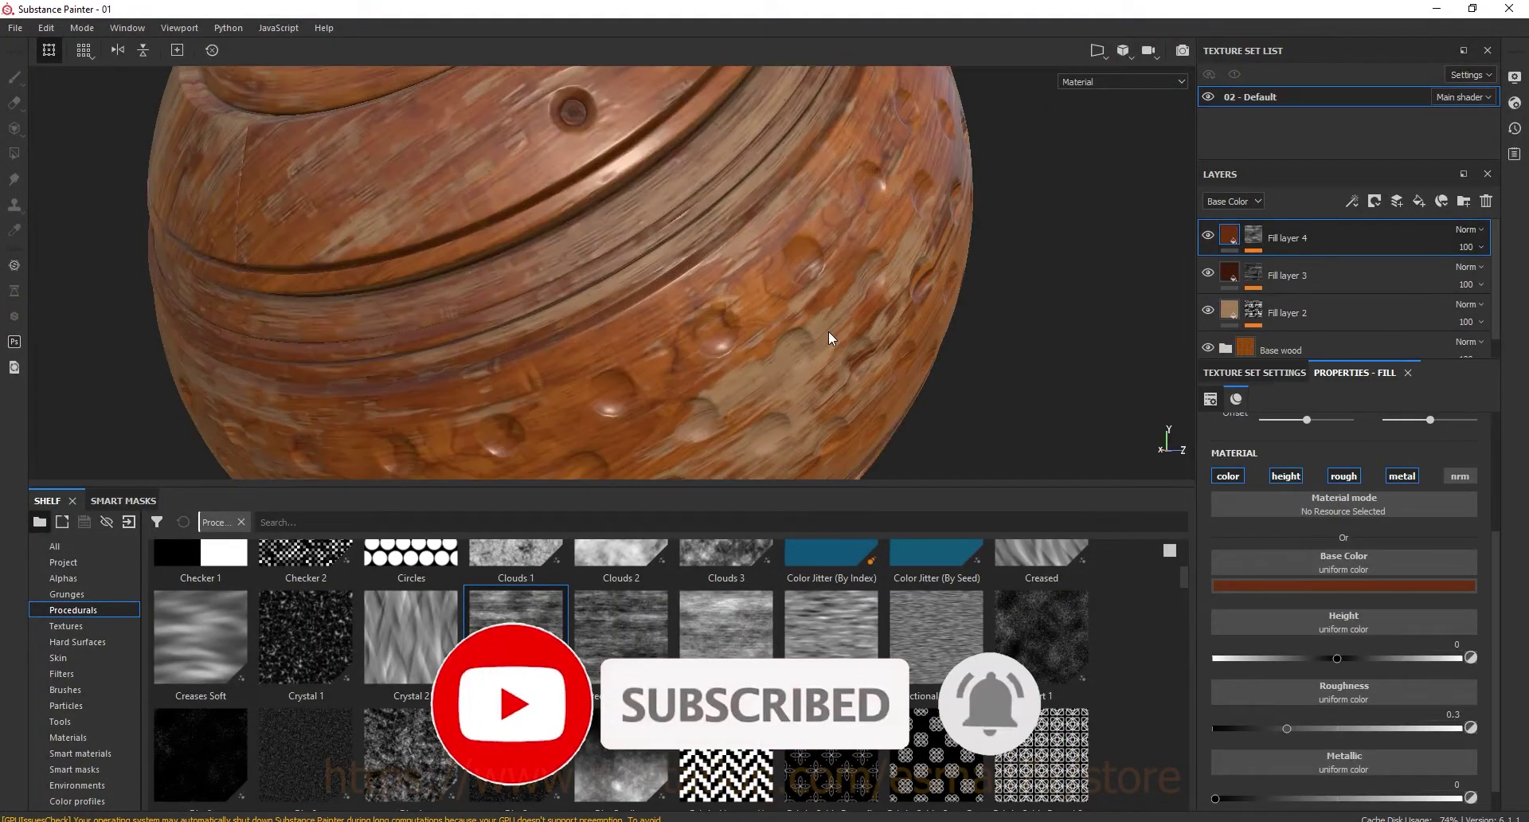
alt+drag(819, 334, 768, 300)
scroll(768, 300, up, 5)
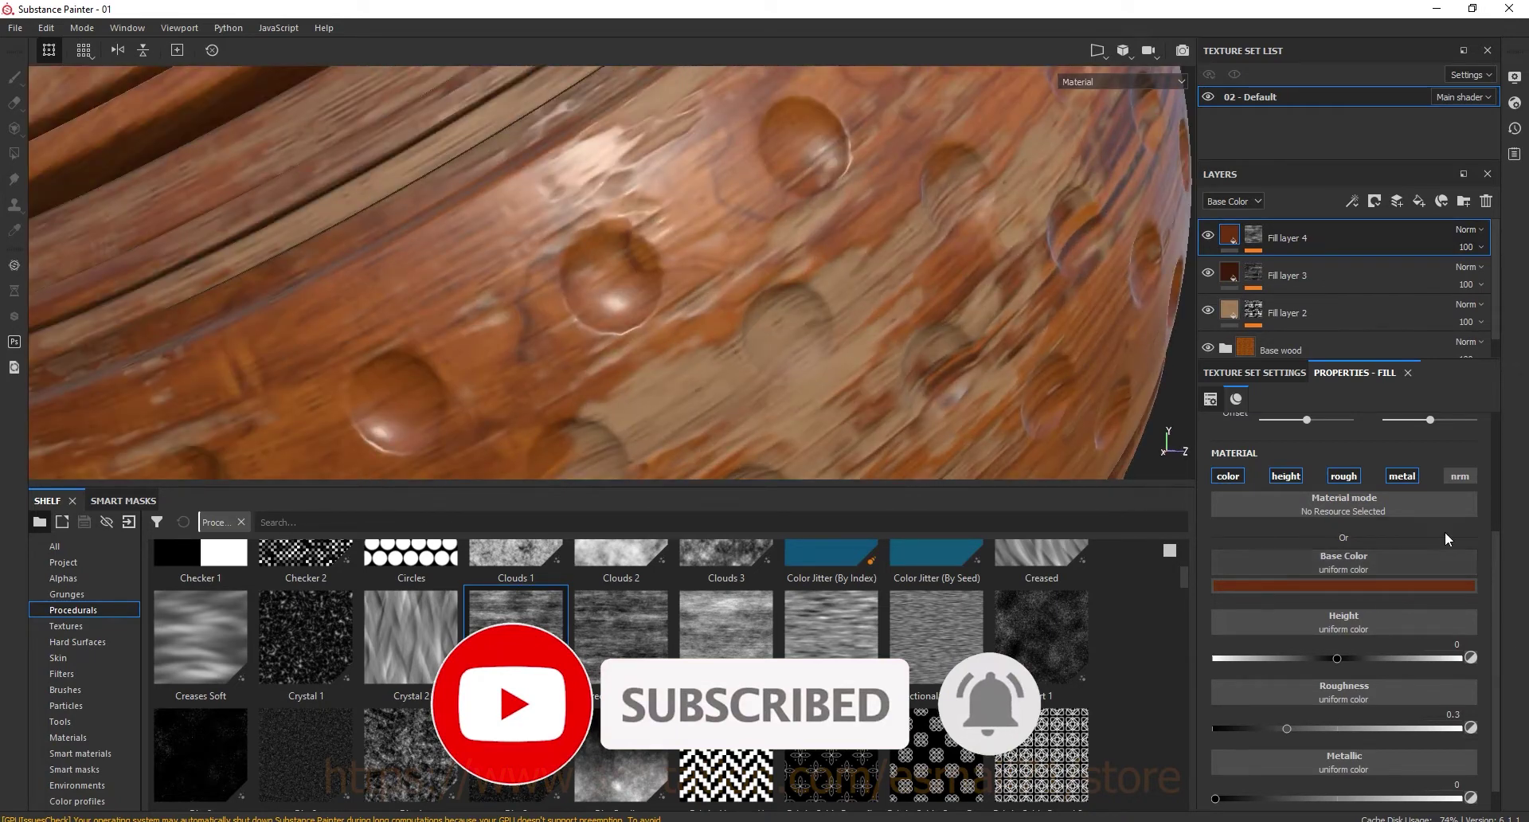
click(1401, 476)
click(1344, 476)
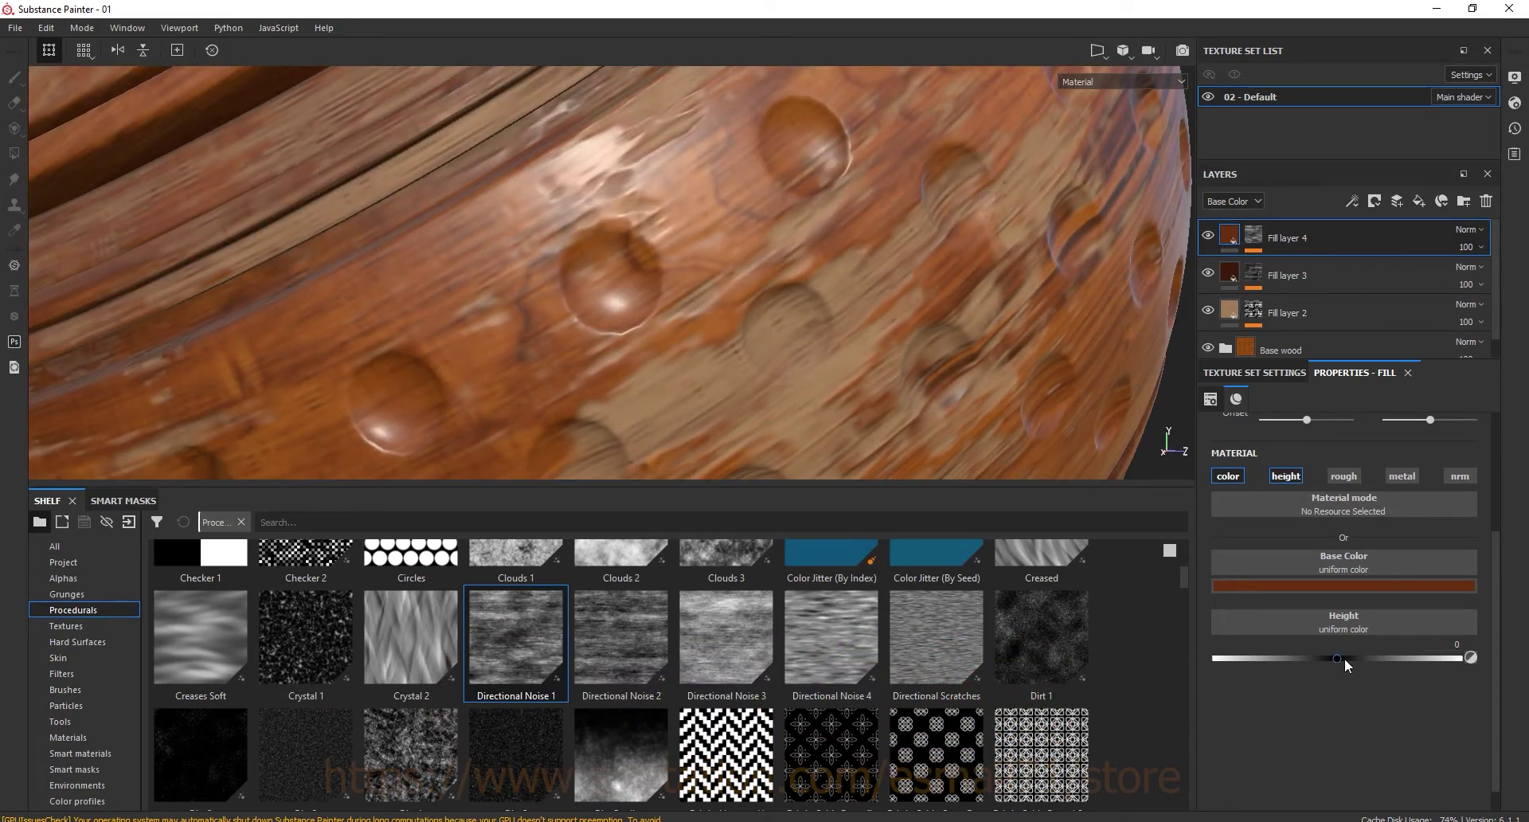
drag(1345, 658, 1331, 656)
click(1443, 644)
key(Return)
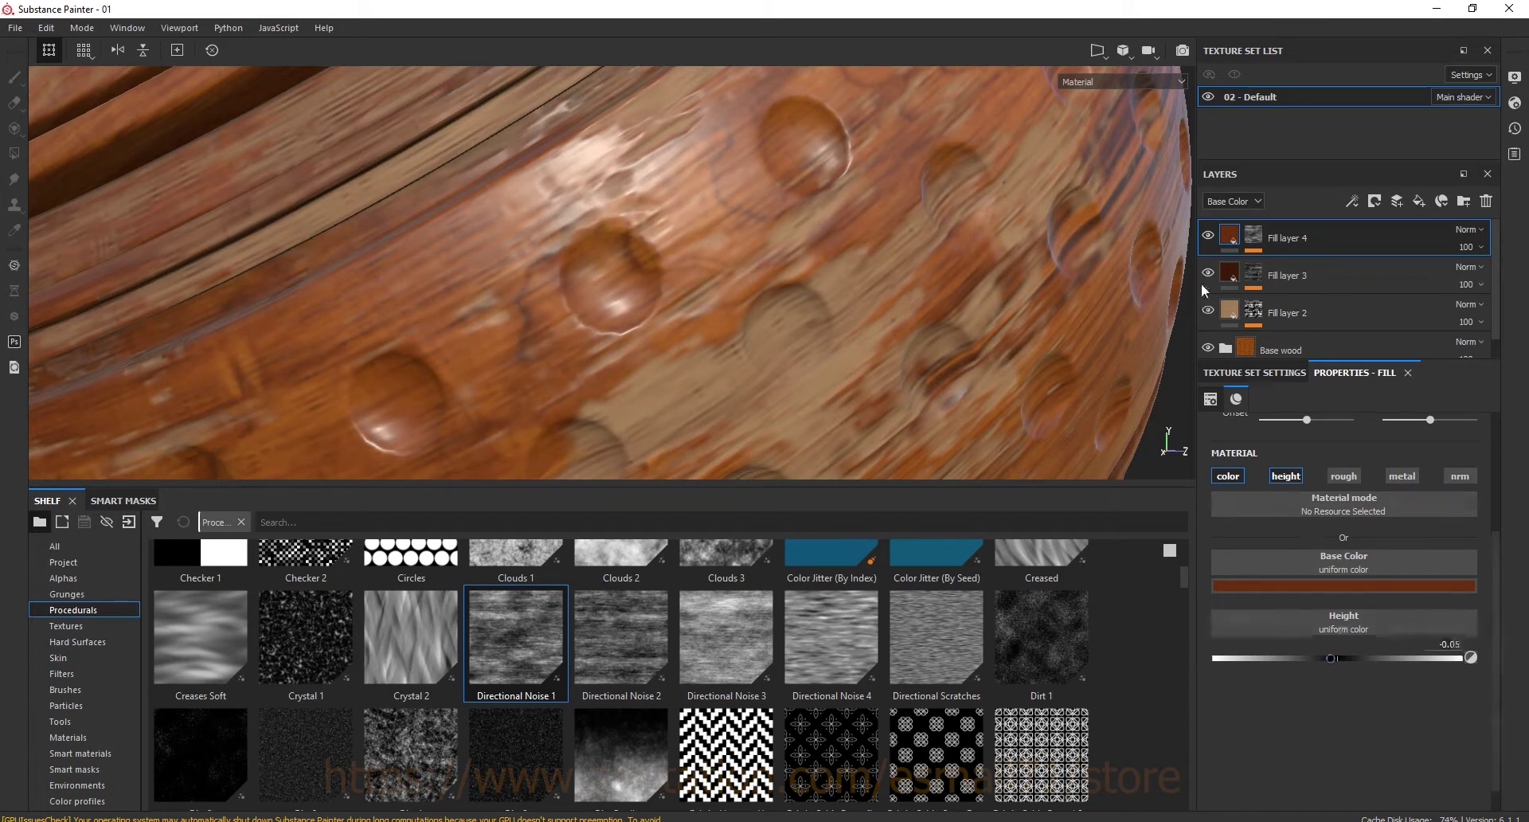
alt+drag(719, 361, 722, 367)
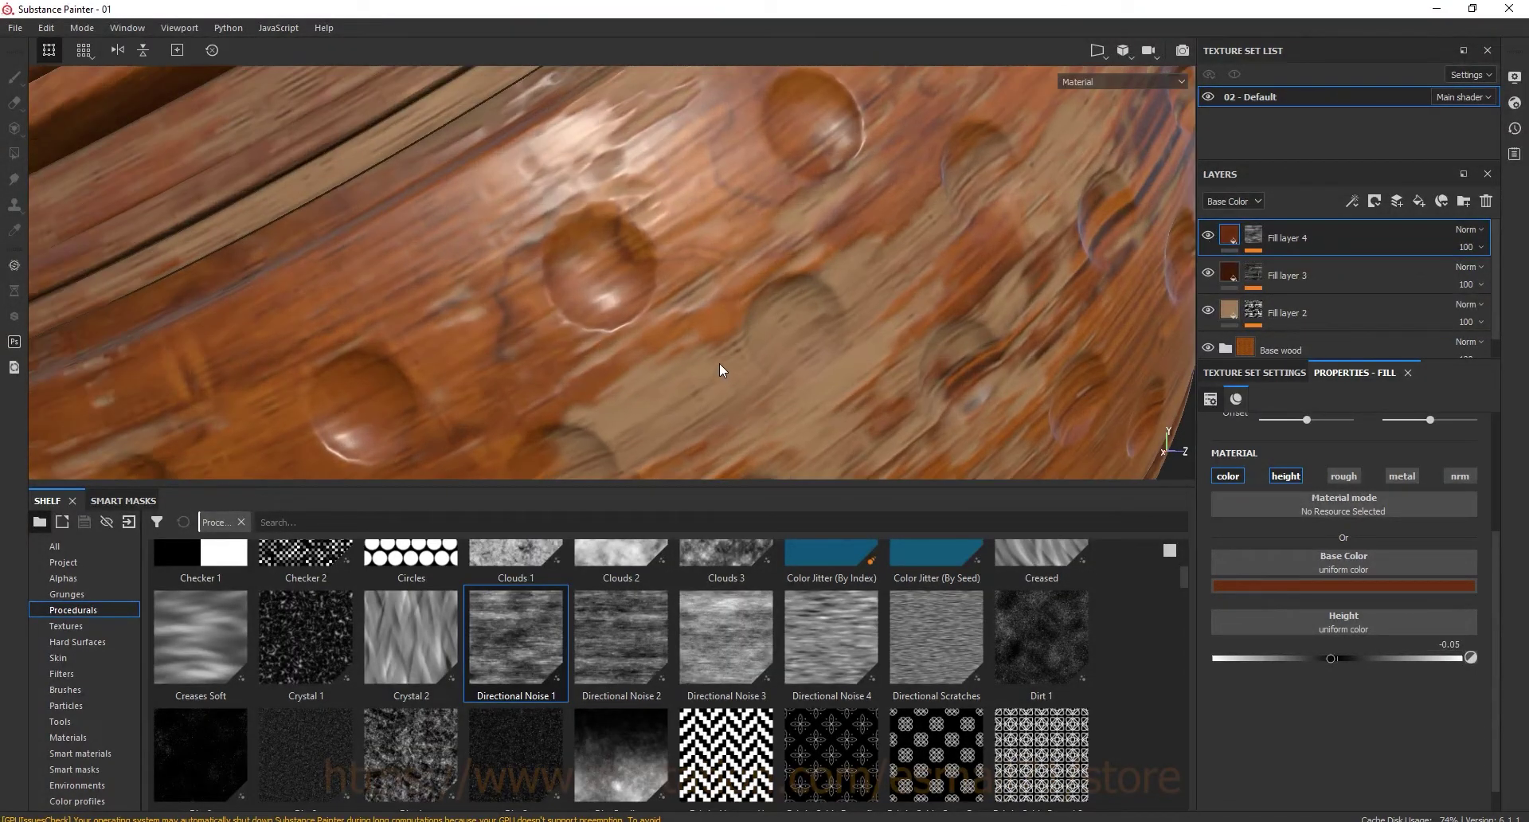
scroll(720, 364, down, 3)
scroll(720, 365, down, 3)
alt+drag(720, 365, 801, 201)
scroll(737, 407, up, 5)
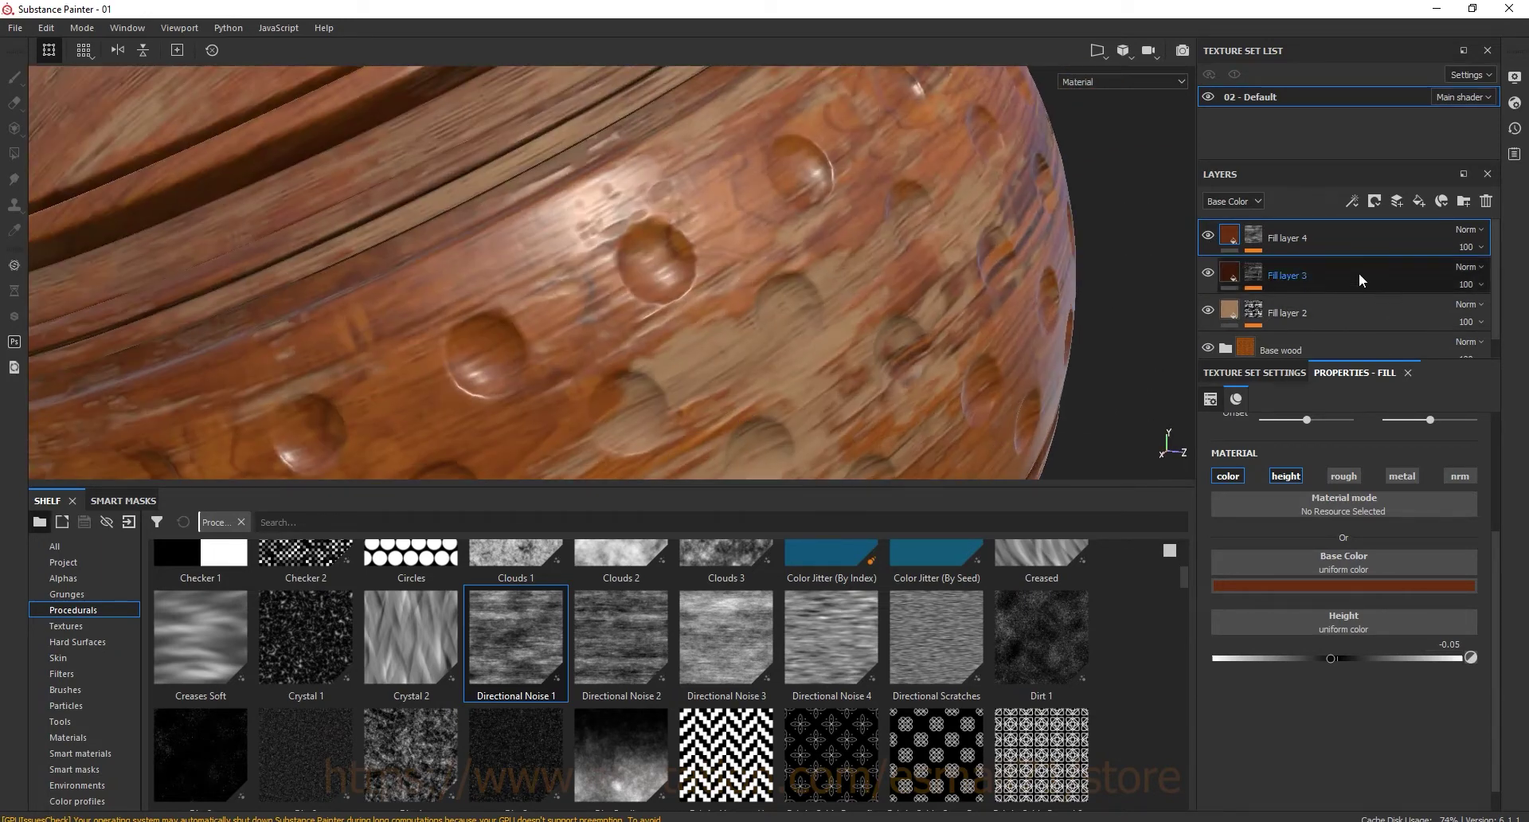
Add a Sharpen filter above Directional Noise 1 on Fill layer 4's mask
click(1354, 239)
click(1320, 263)
click(1352, 201)
click(1365, 298)
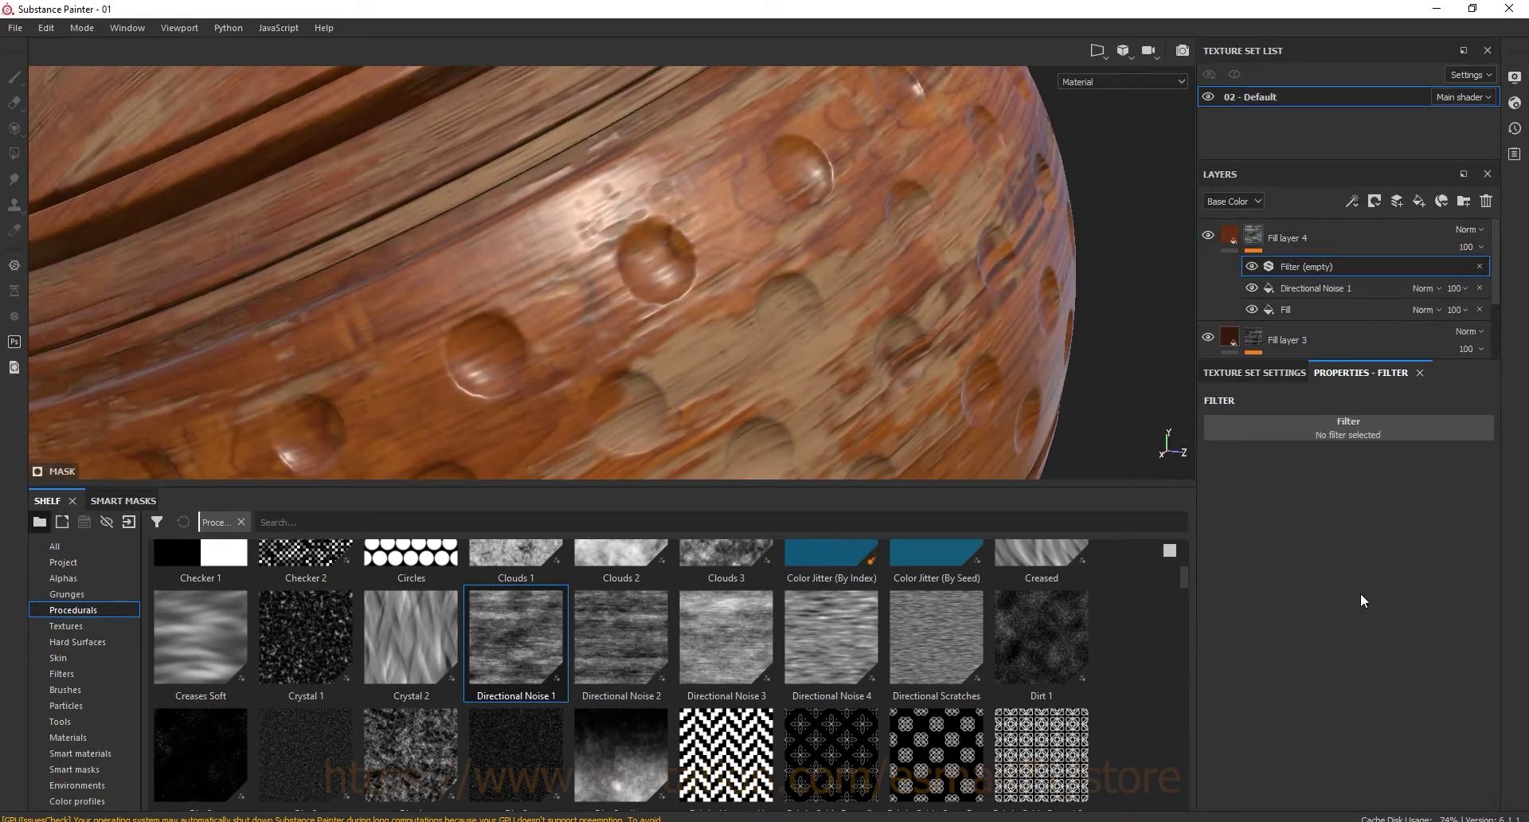
click(1350, 428)
scroll(1513, 481, down, 5)
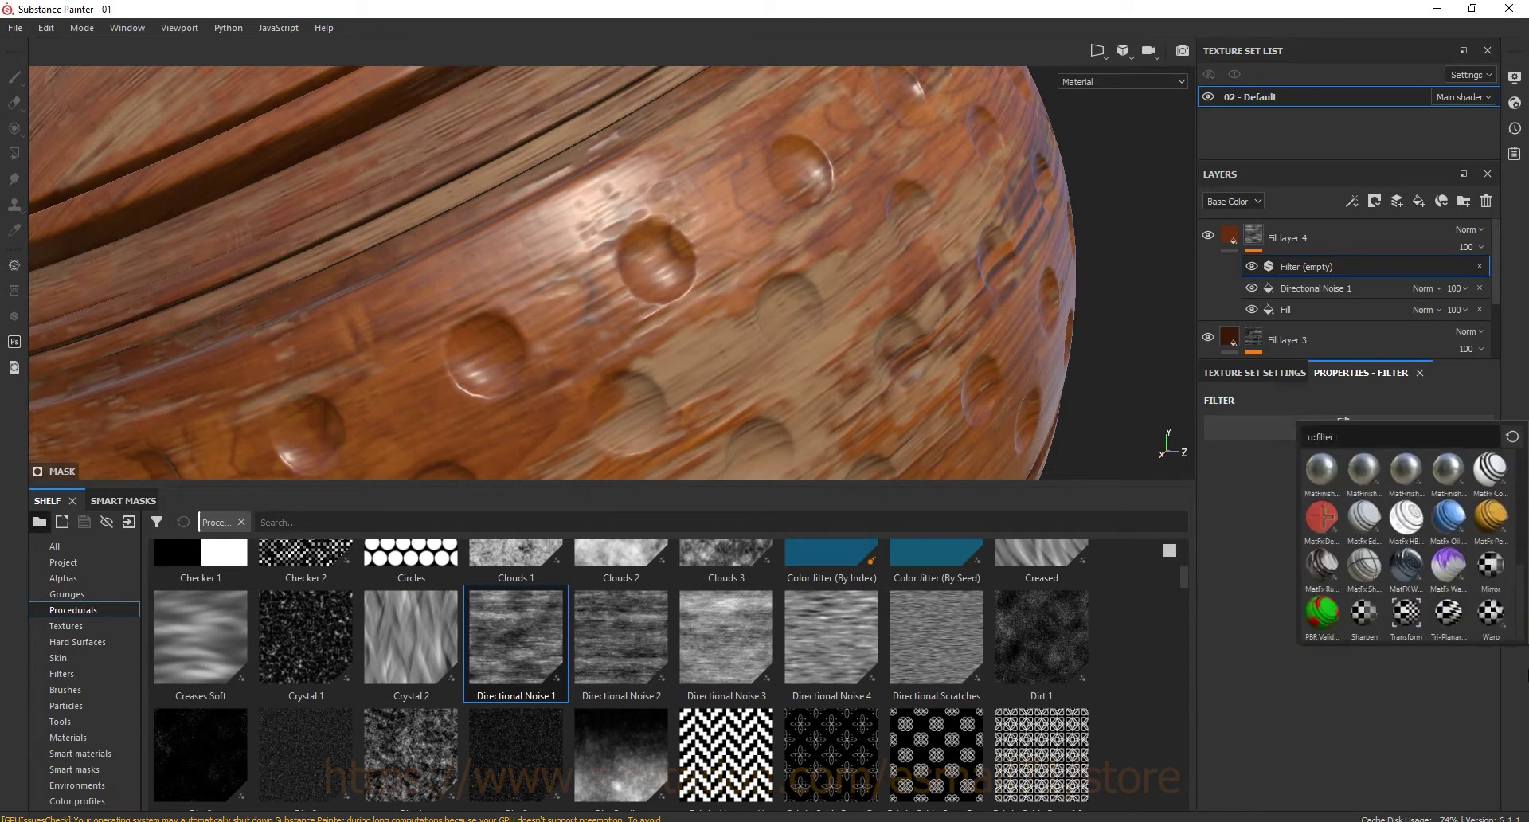
click(1364, 613)
click(1251, 266)
click(1251, 266)
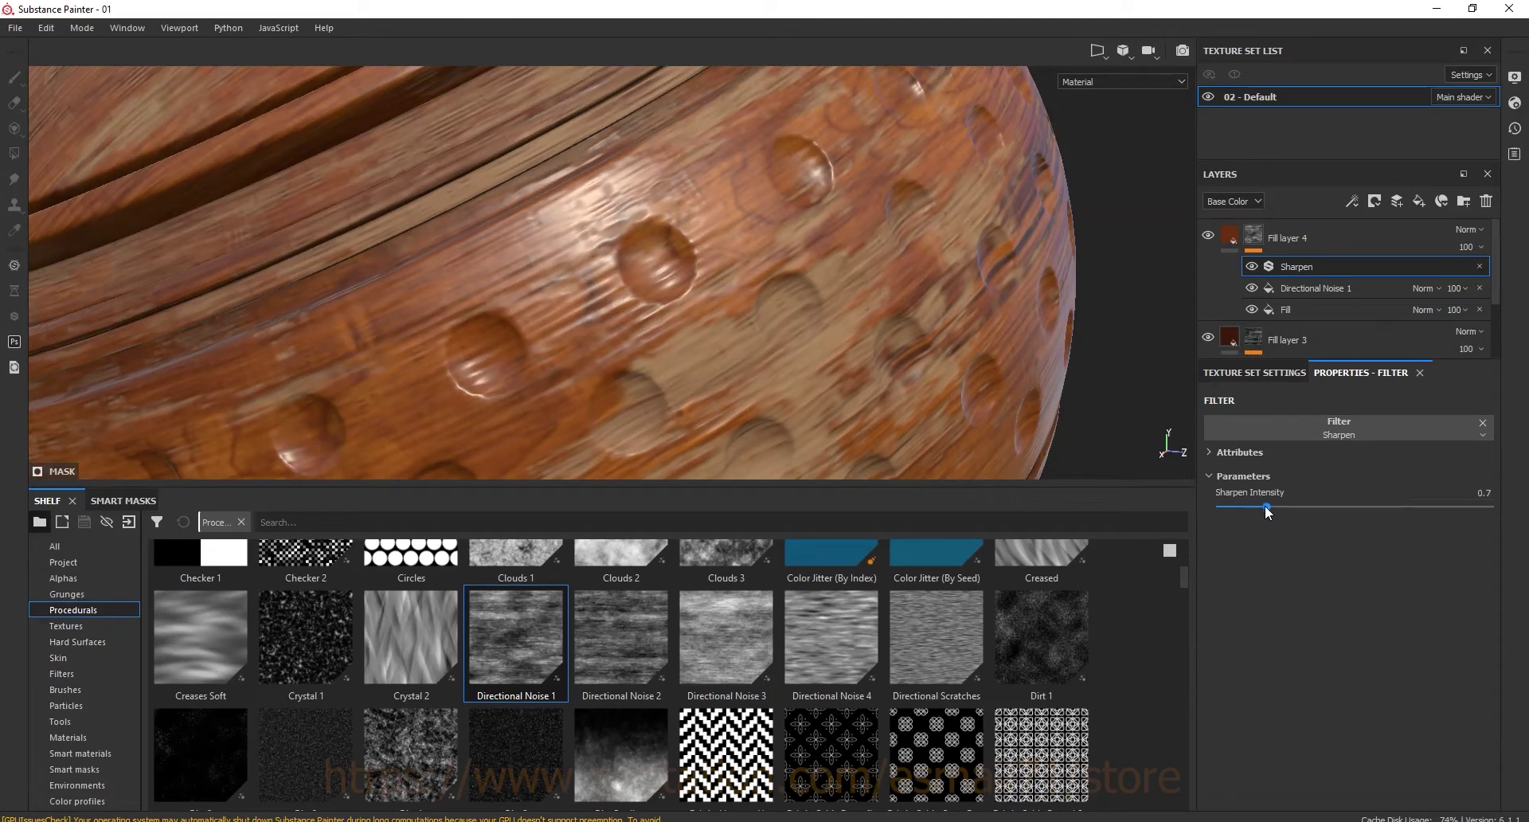
Lower the Sharpen Intensity to 0.17 and frame the sphere to review the streaks
drag(1266, 510, 1259, 506)
mouse_move(1055, 405)
alt+right_down()
mouse_move(983, 351)
mouse_move(960, 309)
mouse_move(997, 338)
mouse_move(894, 287)
mouse_move(914, 239)
alt+right_up()
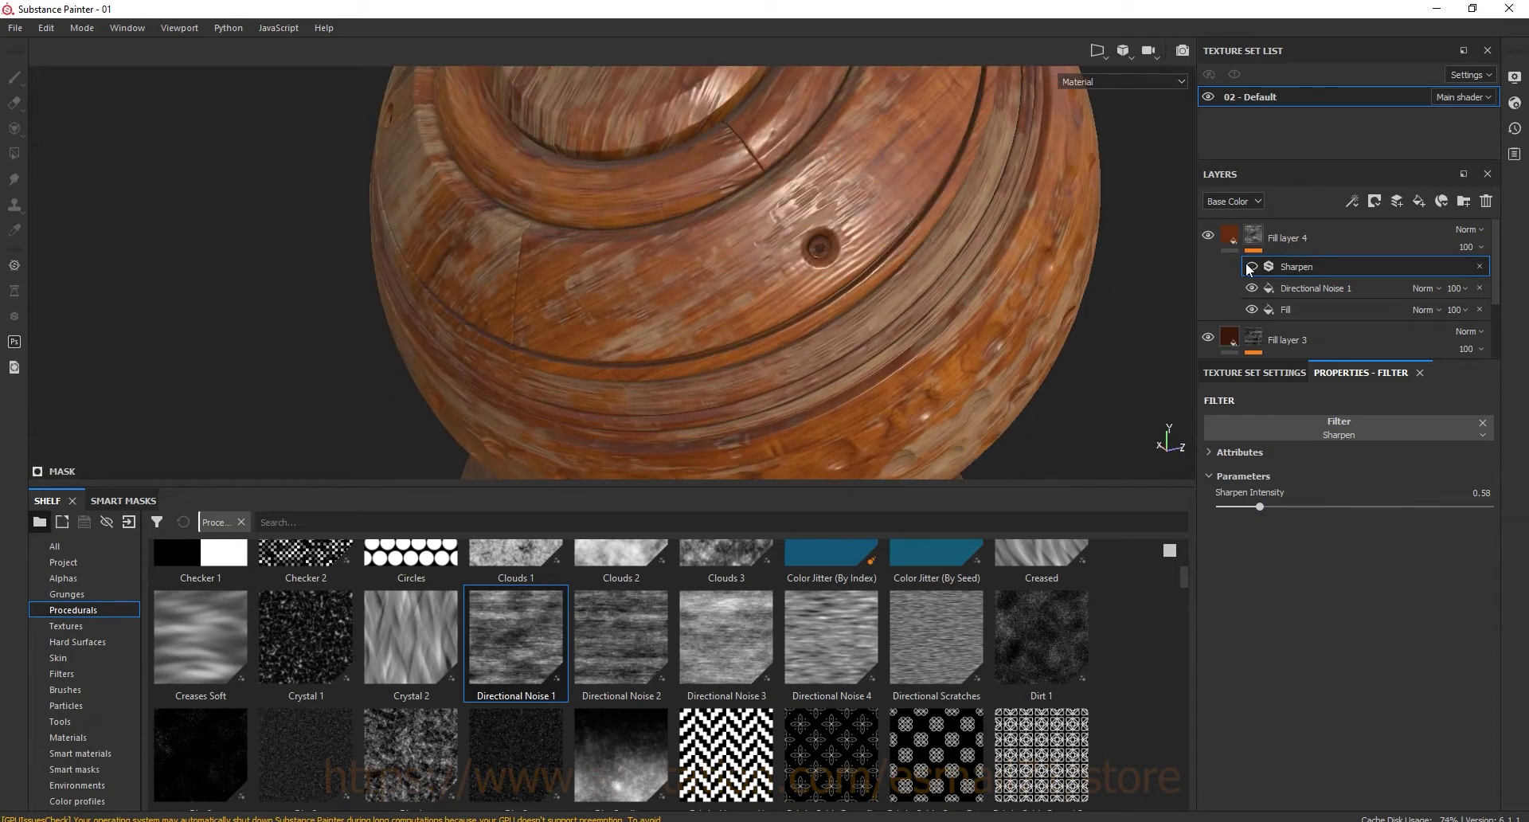
drag(1260, 506, 1244, 507)
alt+drag(1129, 362, 1222, 533)
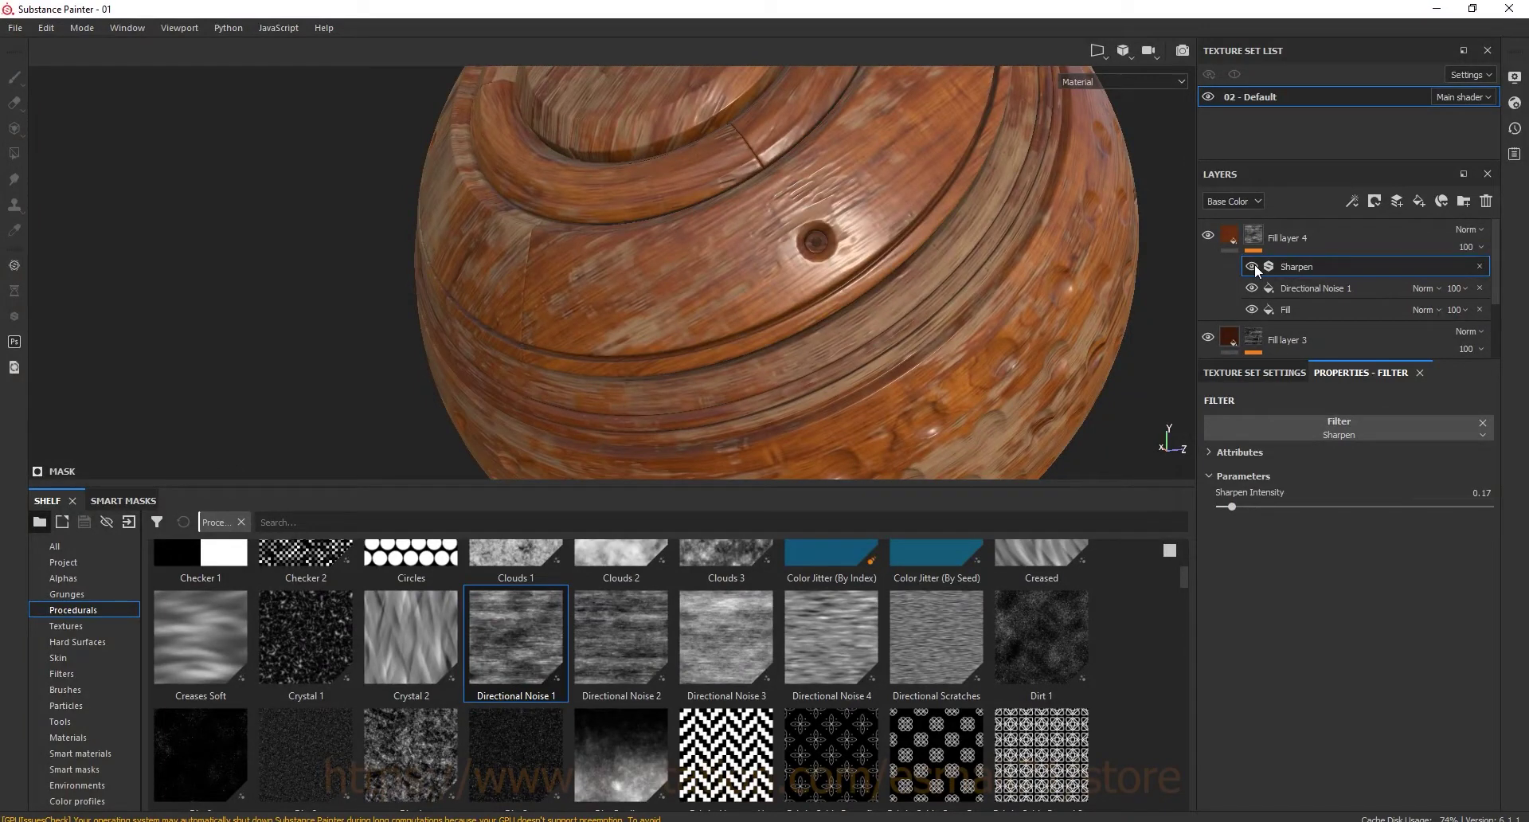
key(f)
mouse_move(666, 307)
alt+mouse_down()
mouse_move(966, 293)
mouse_move(906, 290)
mouse_move(982, 342)
mouse_move(1001, 327)
mouse_move(983, 301)
mouse_move(961, 310)
mouse_move(982, 317)
alt+mouse_up()
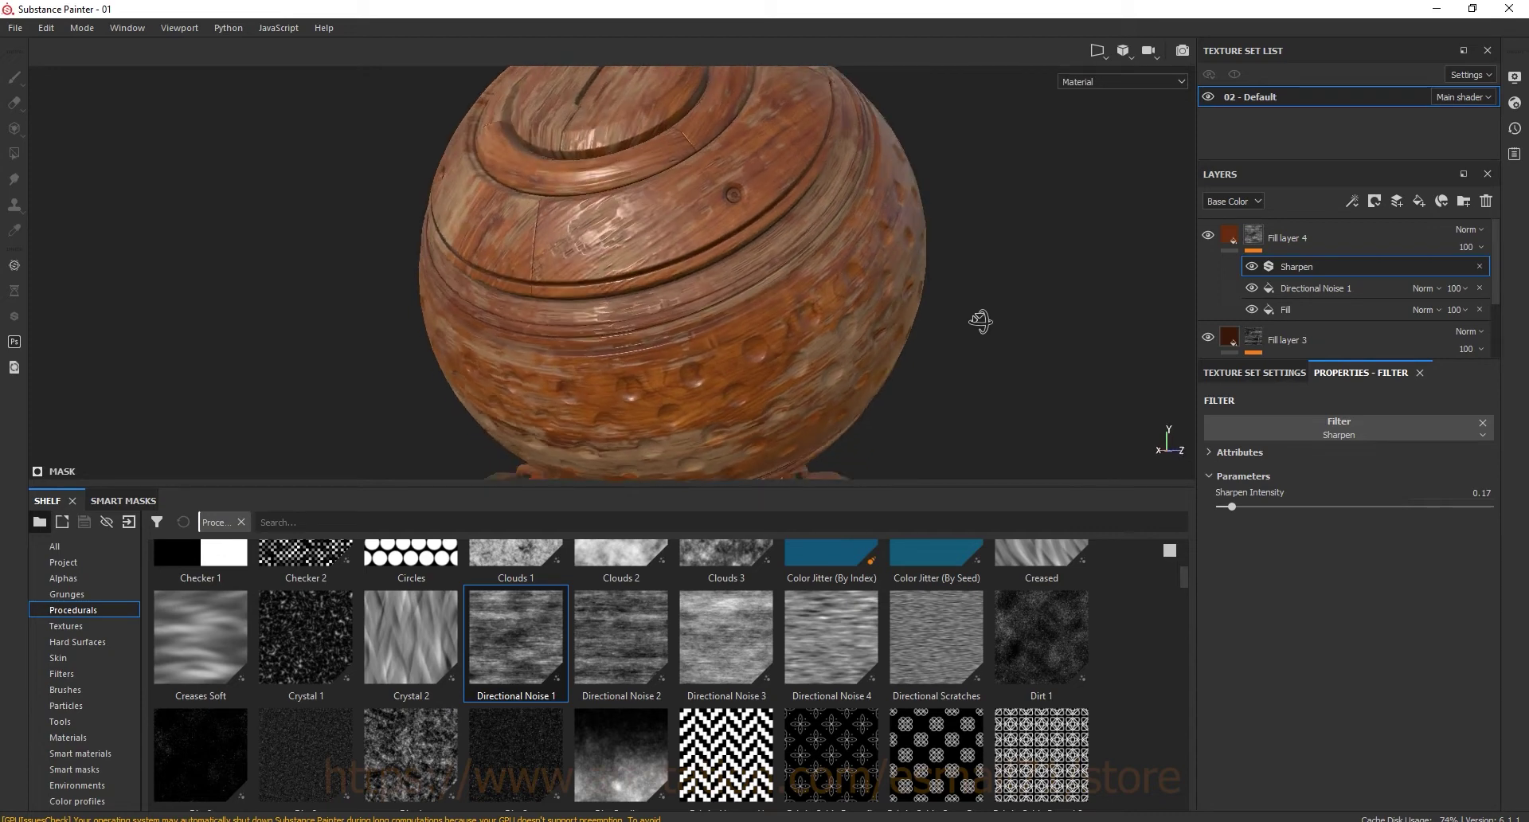
alt+middle_drag(983, 317, 905, 360)
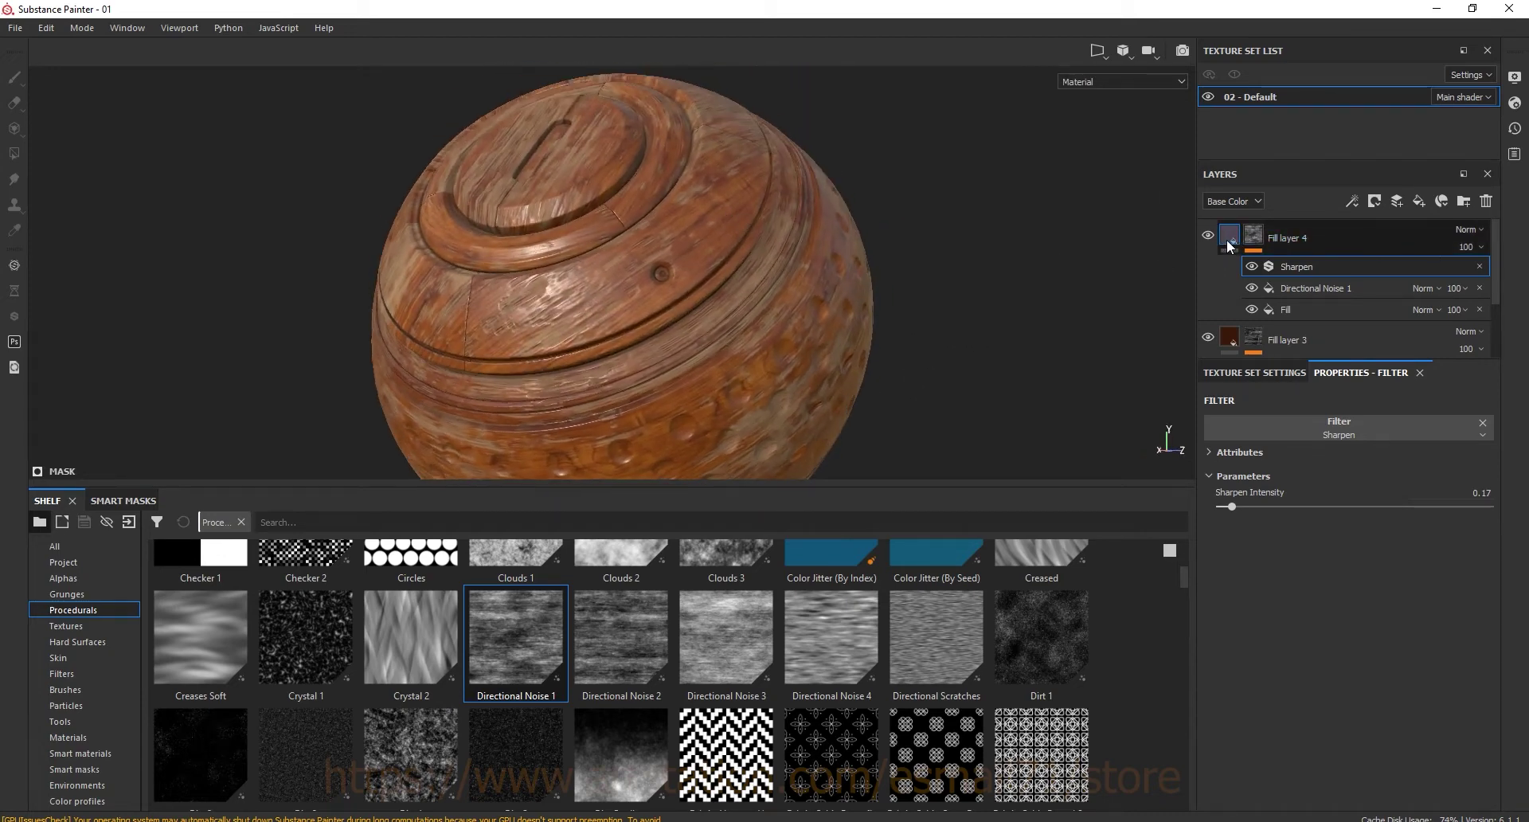
click(1418, 201)
Disable metal and normal channels on Fill layer 5 and give it a saturated tan base colour
click(1460, 475)
click(1402, 475)
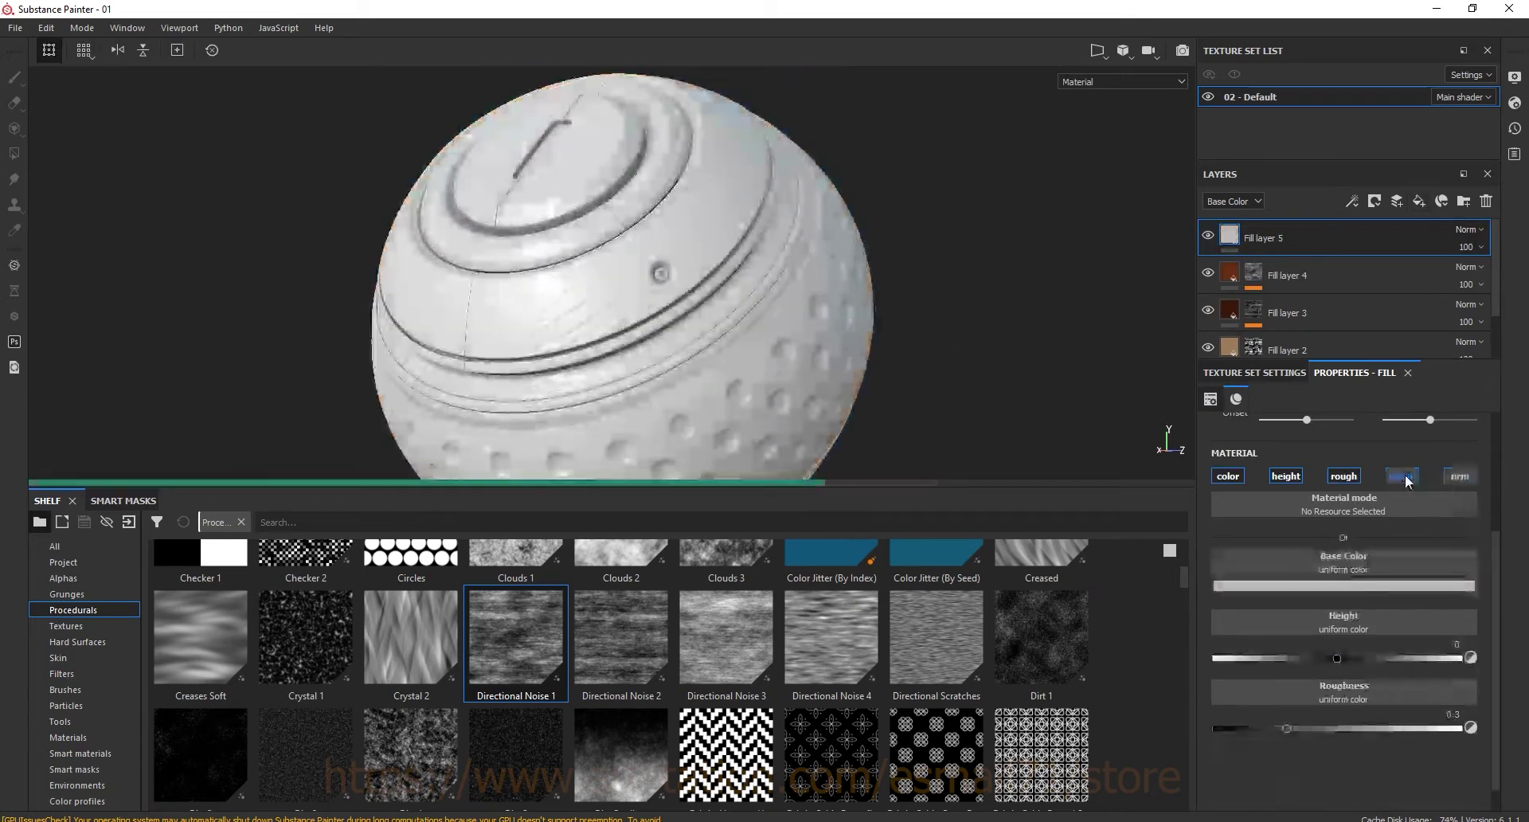
scroll(1498, 577, down, 1)
click(1393, 559)
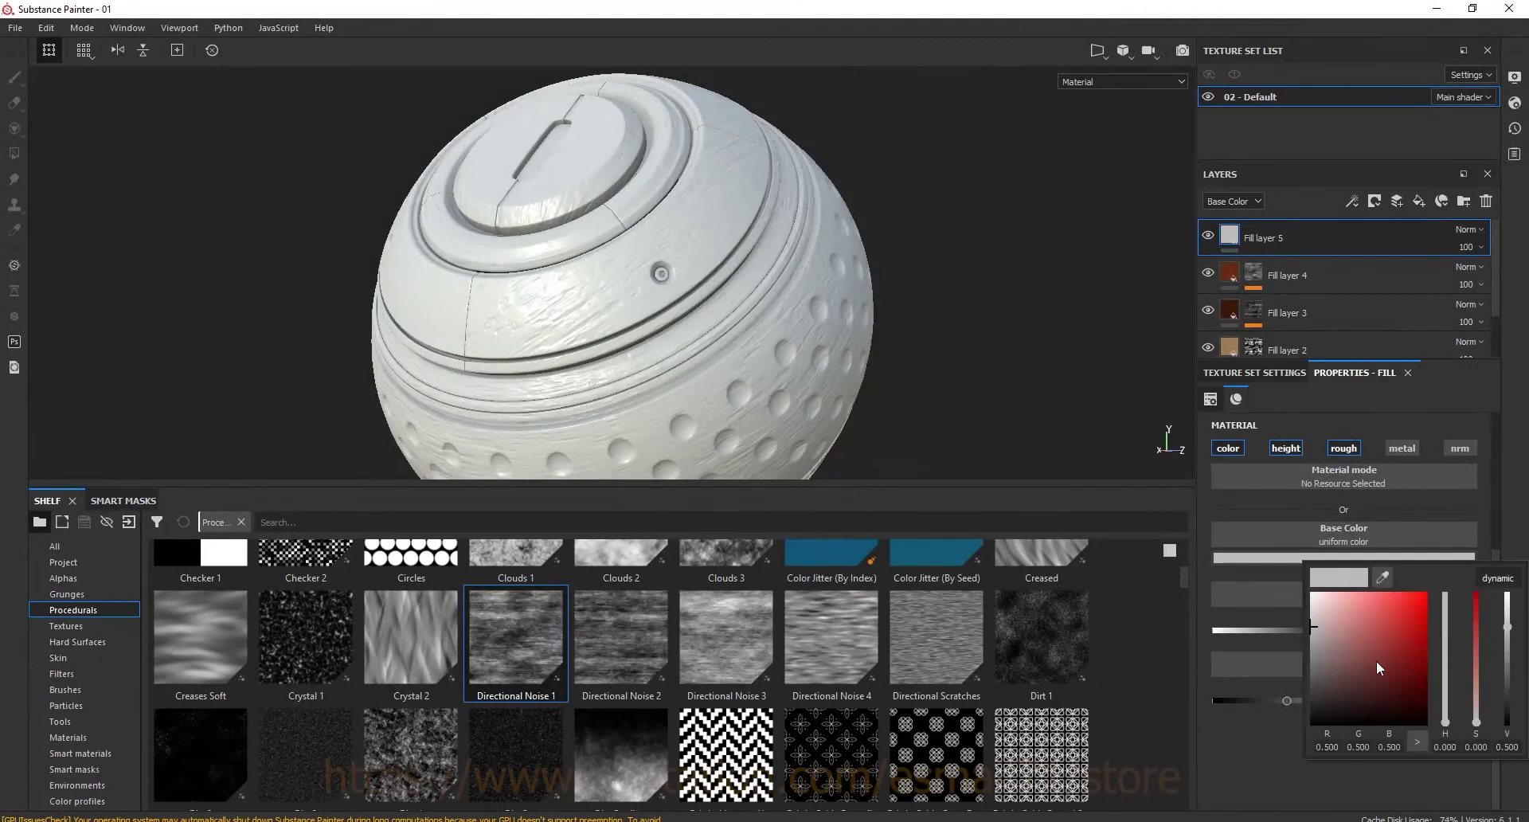
drag(1376, 661, 1392, 703)
click(1445, 721)
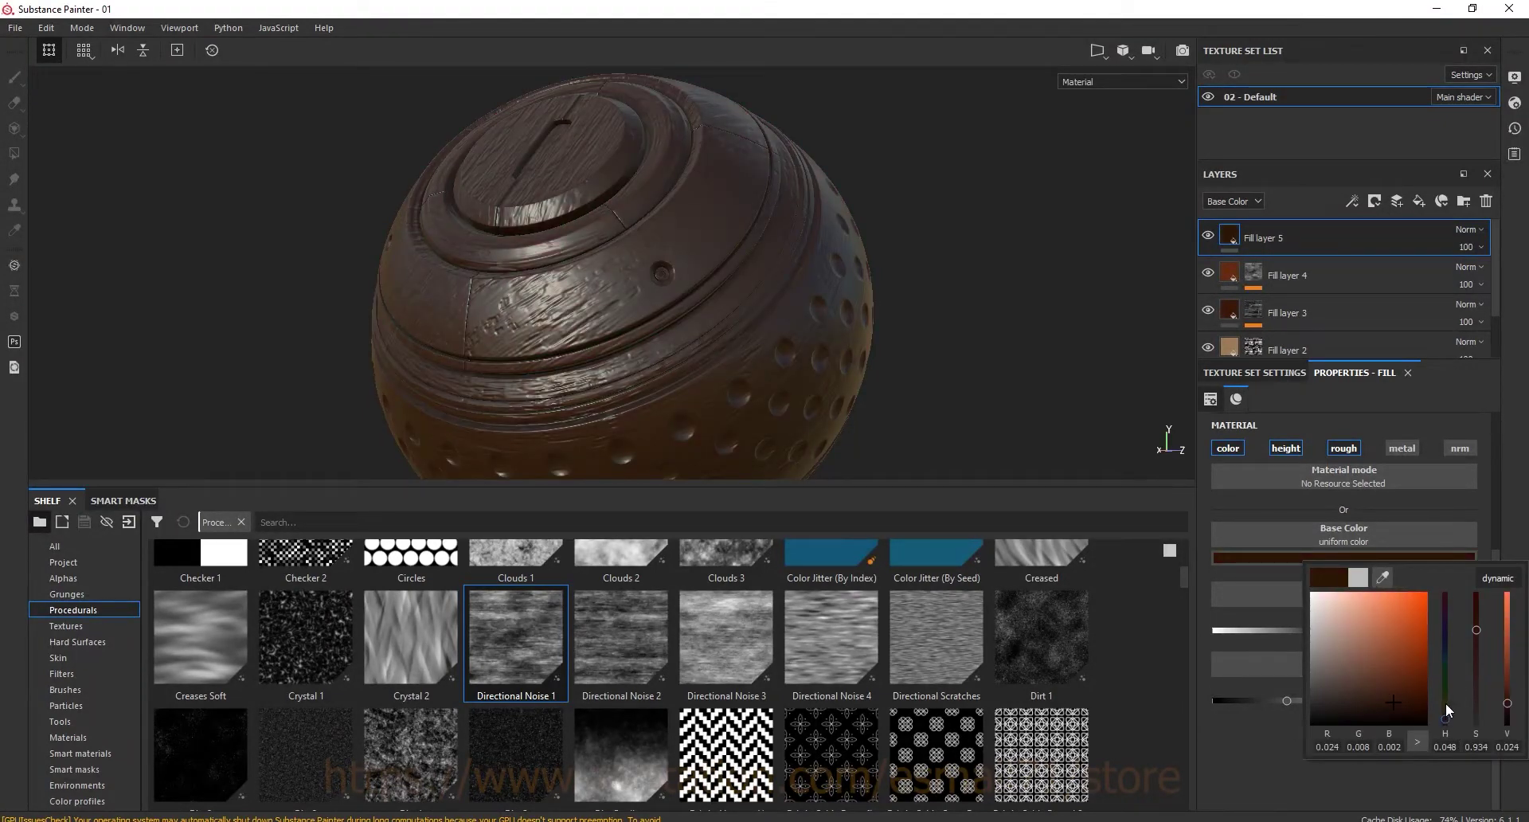
drag(1398, 696, 1354, 621)
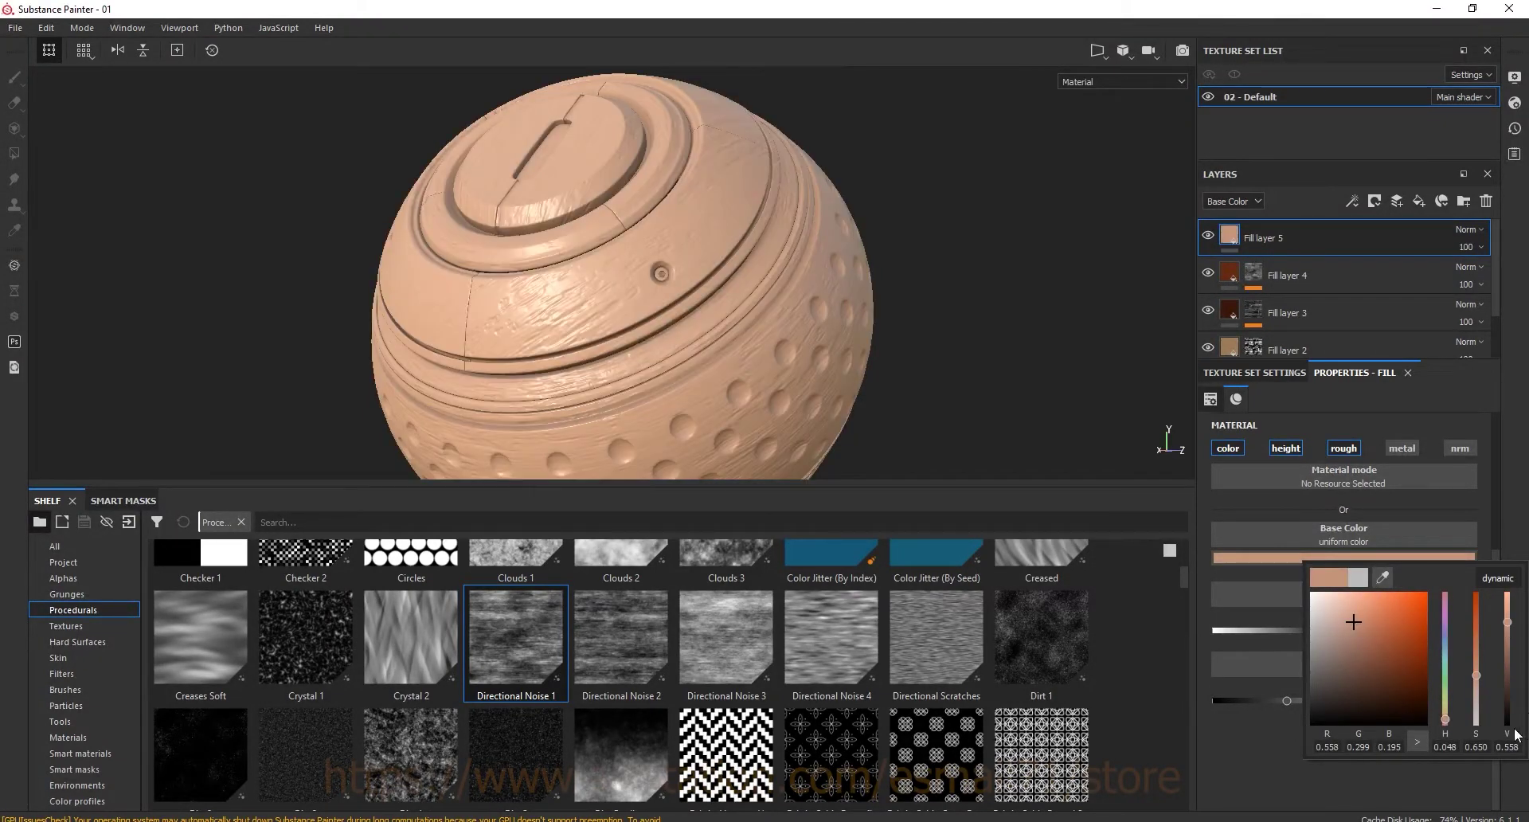
drag(1480, 660, 1480, 674)
Mask Fill layer 5 with a Metal Edge Wear generator (wear 0.72) plus a Directional Noise 2 fill
click(1374, 201)
click(1402, 246)
right_click(1371, 233)
click(1340, 271)
click(1349, 426)
click(1386, 567)
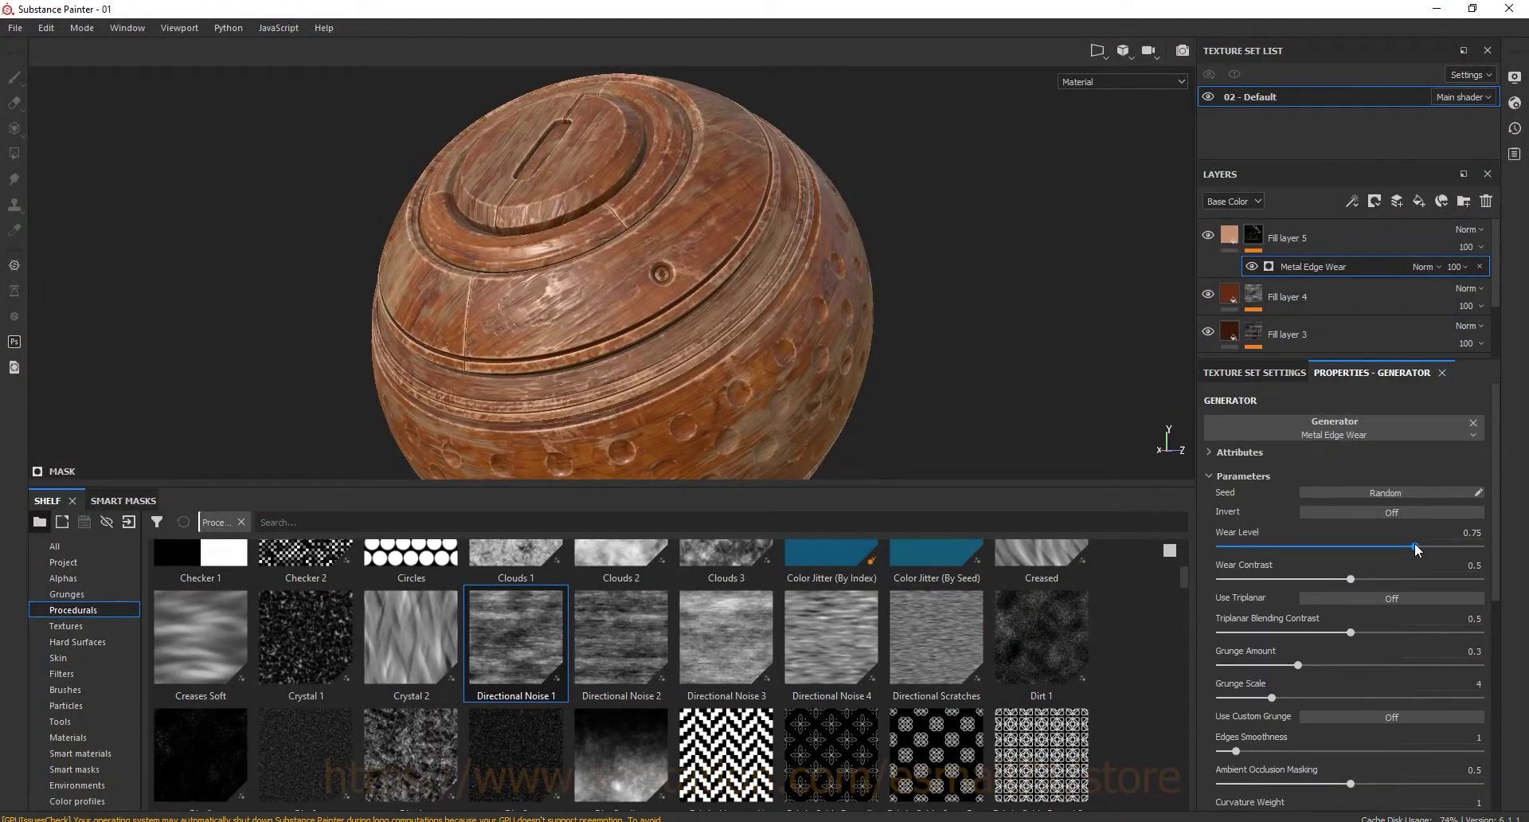
key(f)
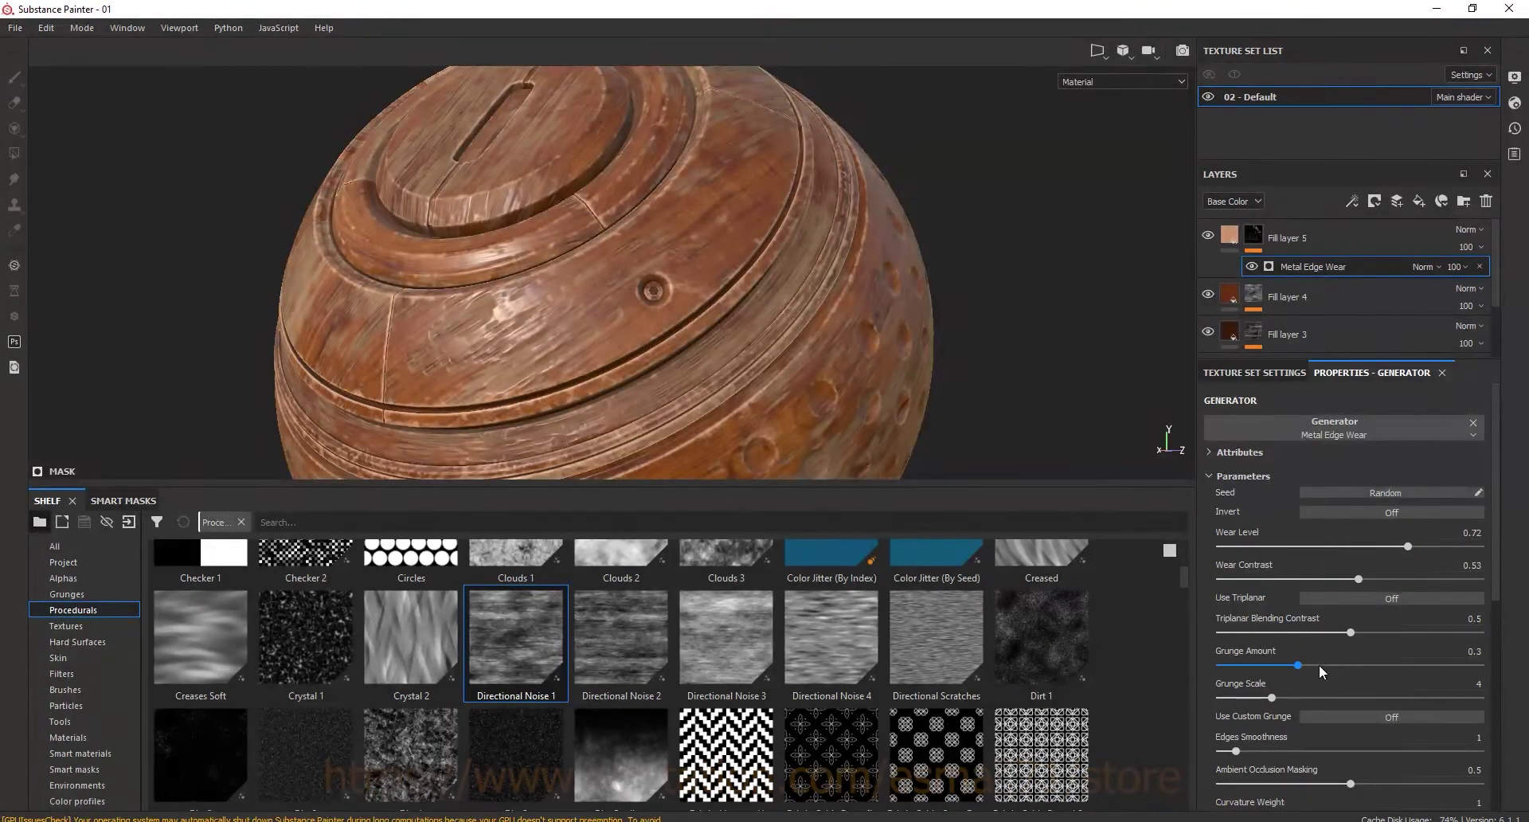
mouse_move(1495, 586)
mouse_down()
mouse_move(1501, 606)
mouse_move(1505, 568)
mouse_up()
mouse_move(638, 645)
mouse_down()
mouse_move(1306, 476)
mouse_move(1336, 451)
mouse_up()
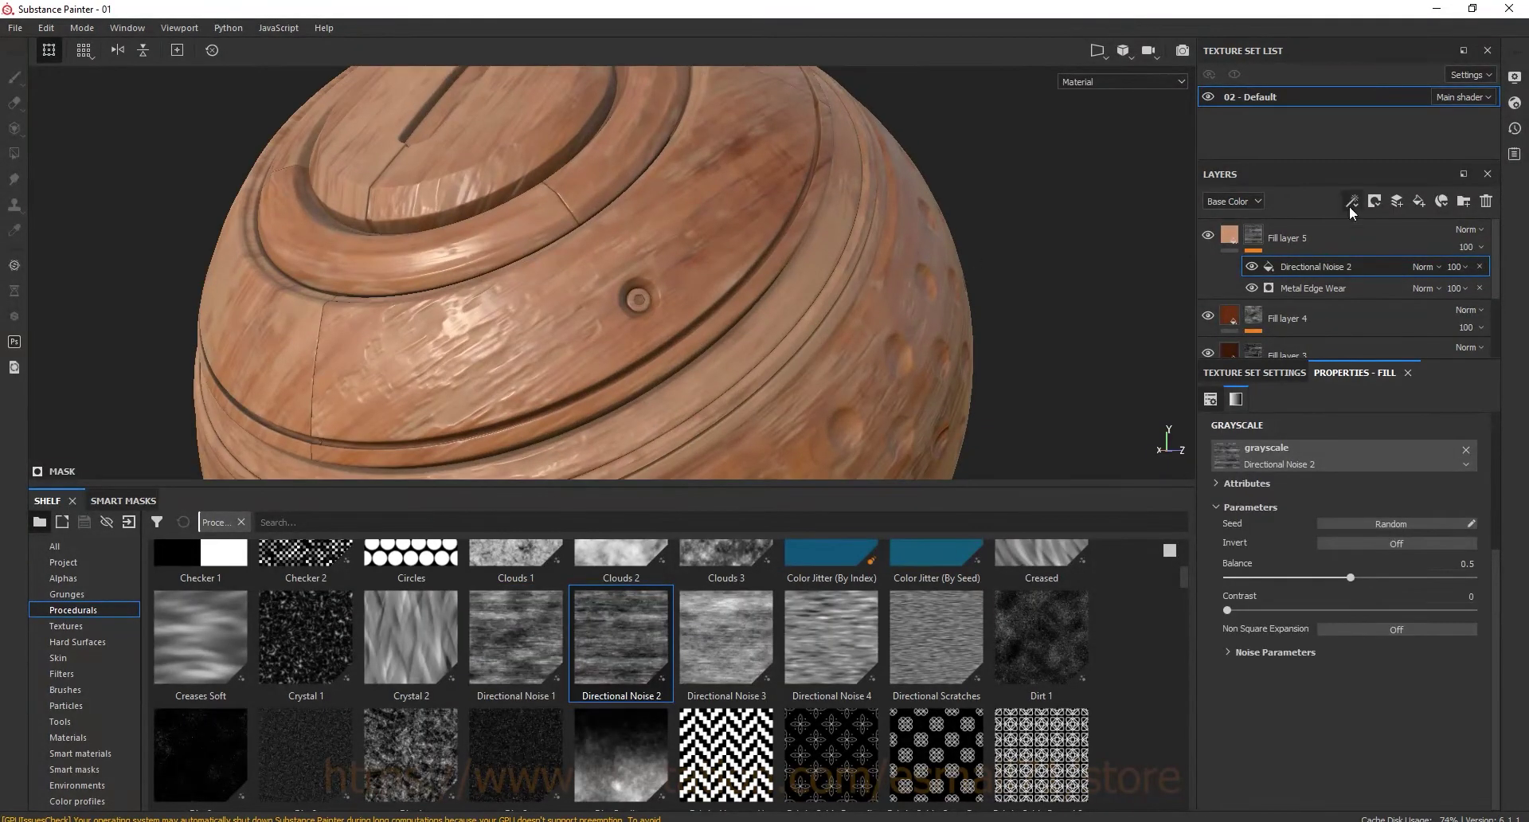
Set Fill layer 5's Directional Noise 2 mask fill to Multiply blend mode and compare the result
click(1436, 265)
click(1432, 342)
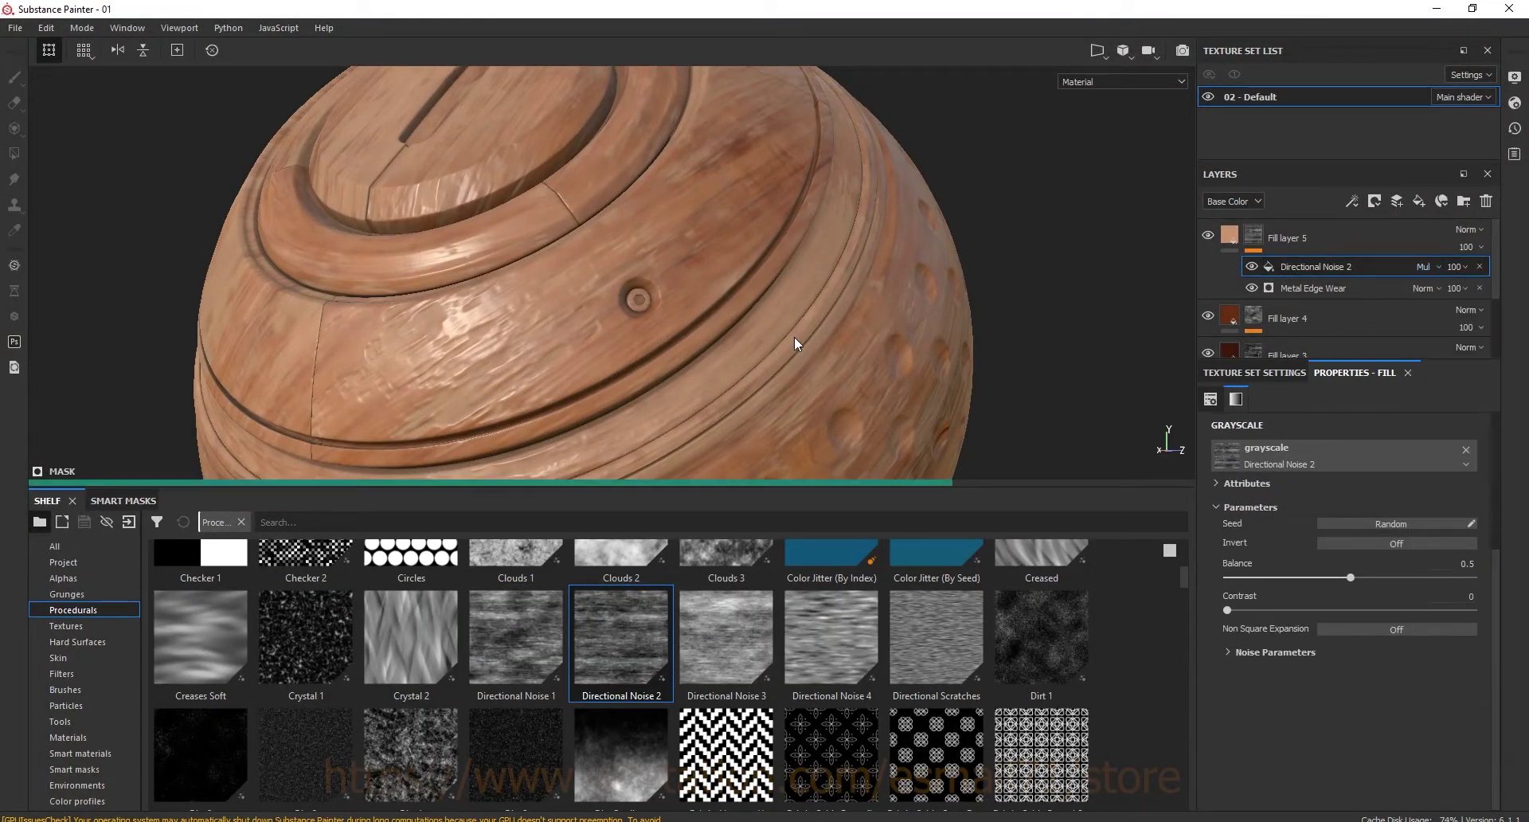
click(1250, 266)
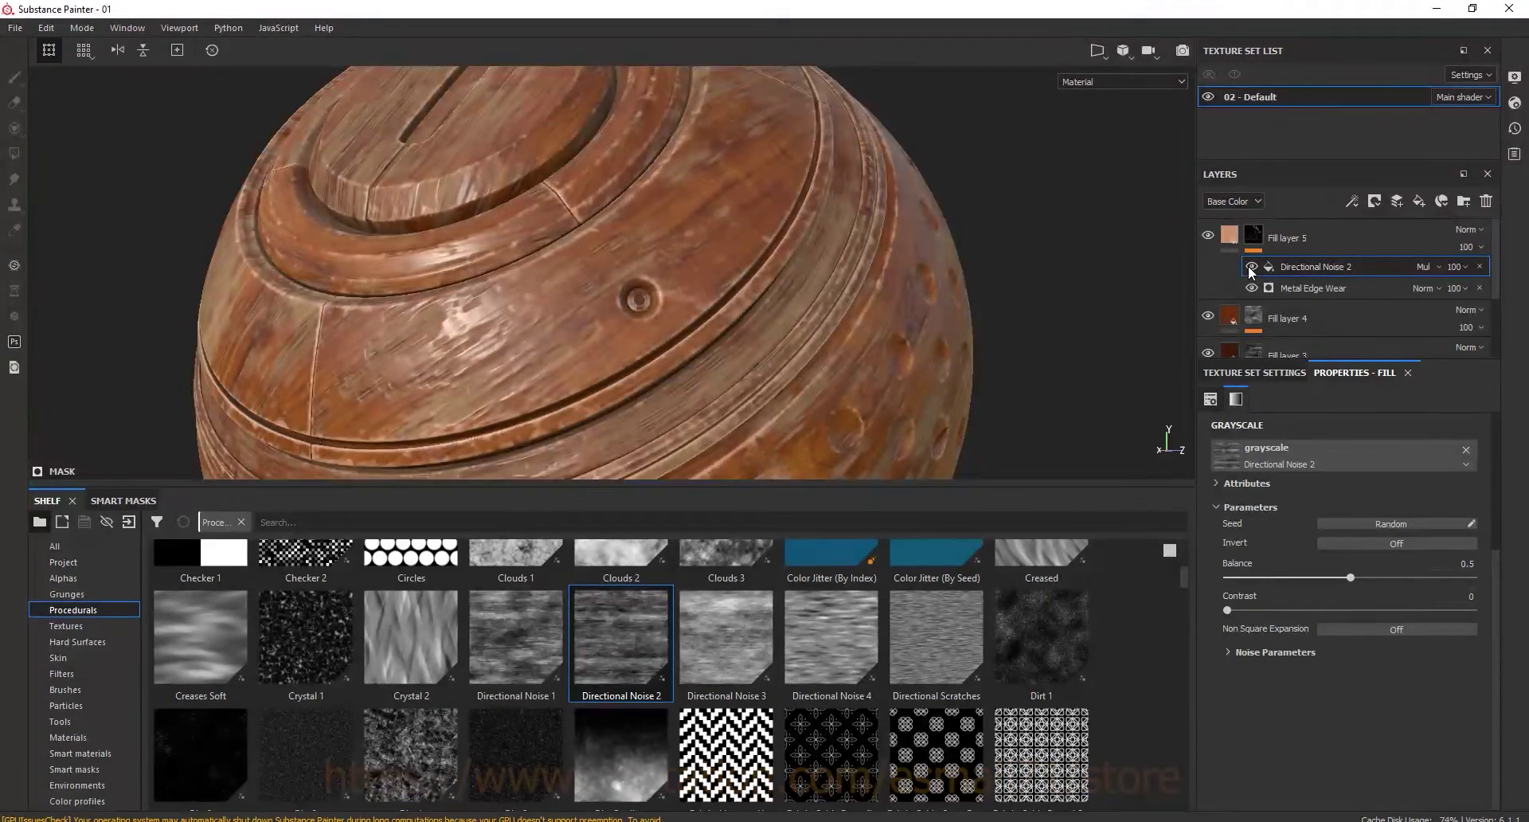
click(1248, 265)
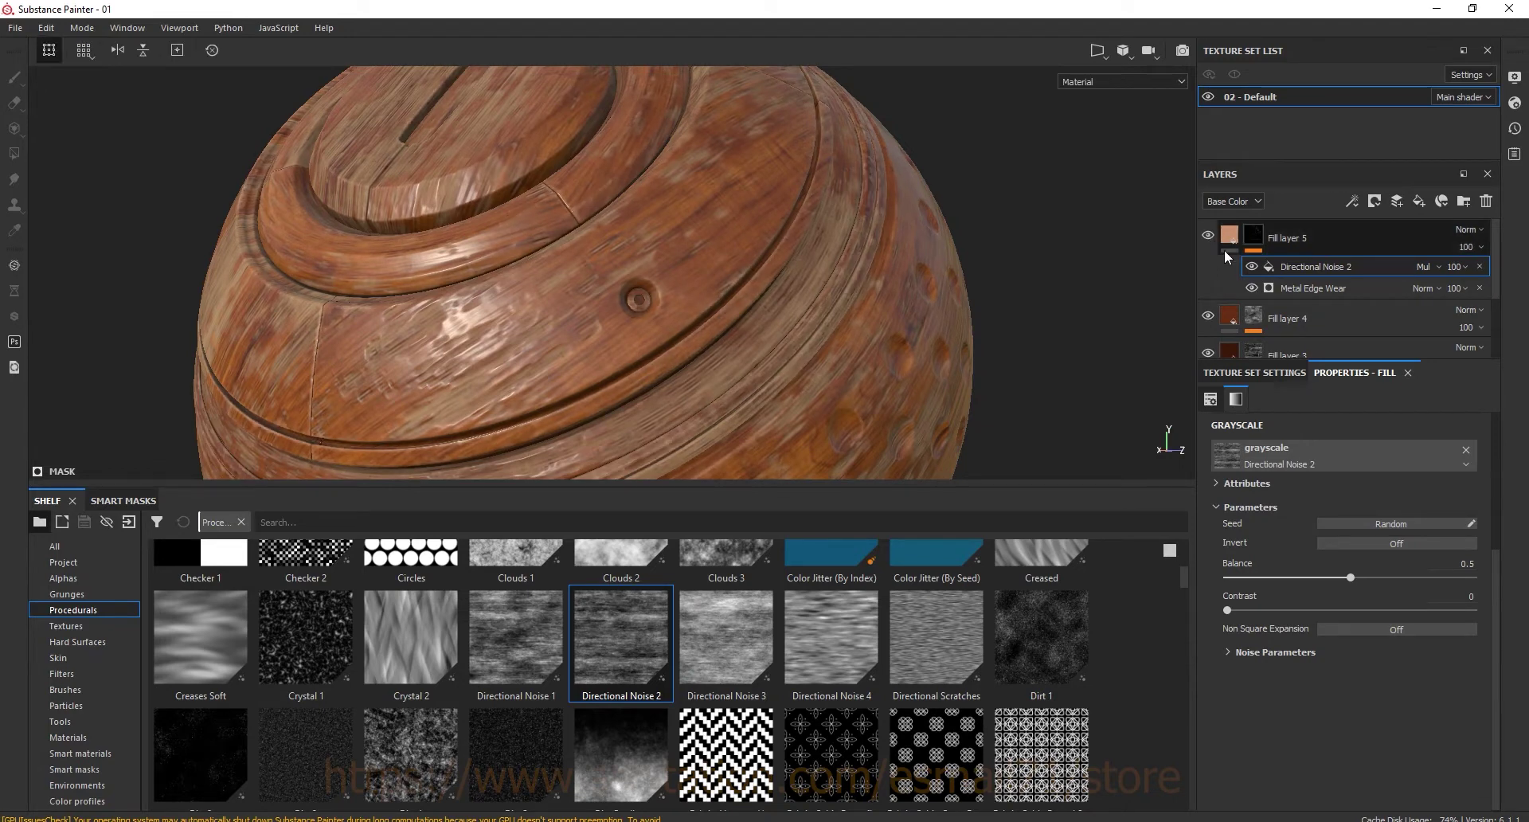
click(1352, 201)
Add a Sharpen filter at intensity 1 to Fill layer 5's mask and lower opacity to 73
click(1366, 319)
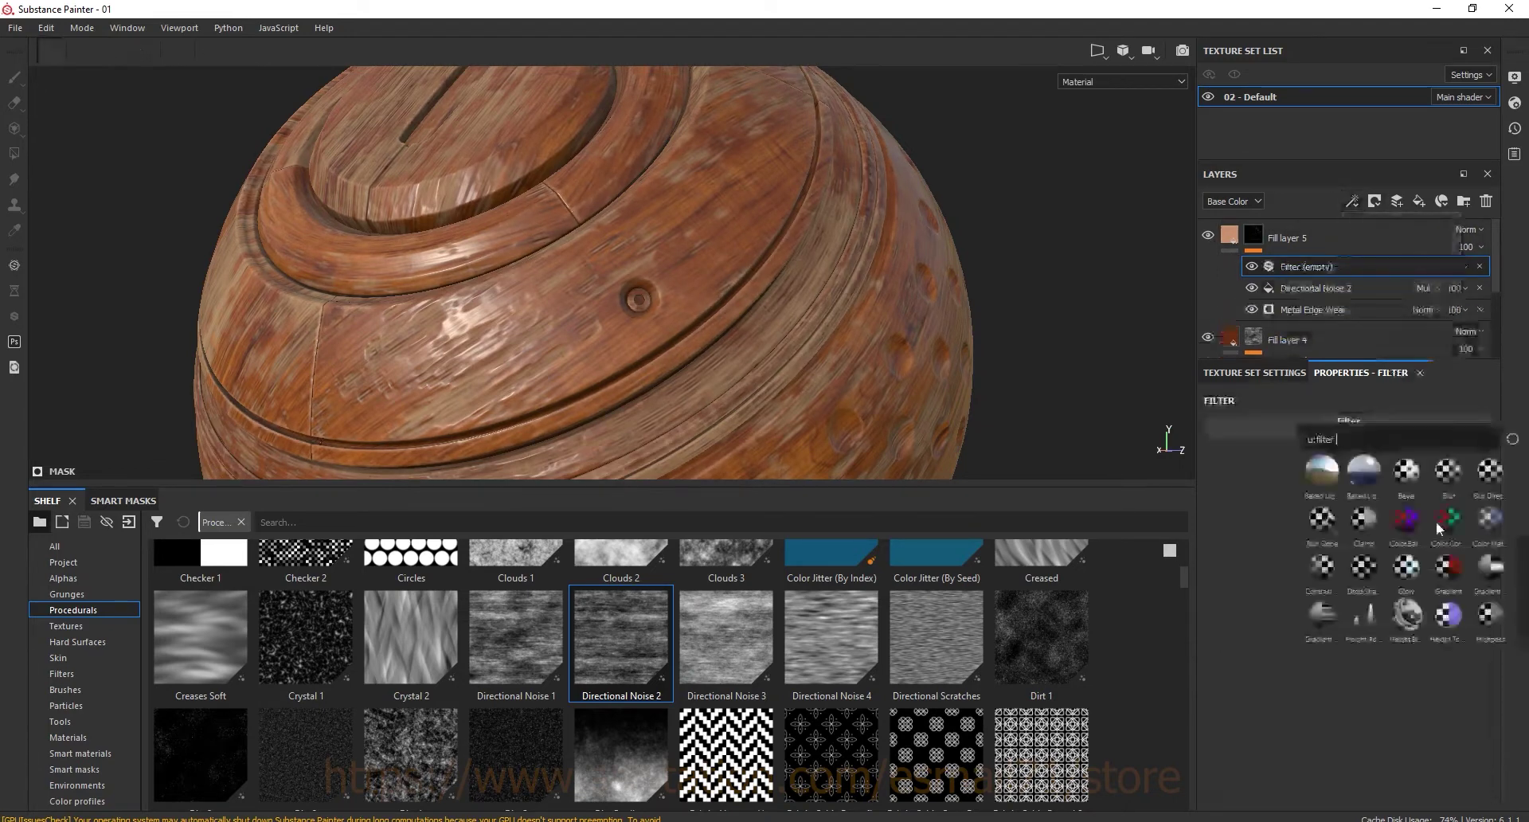
click(1370, 619)
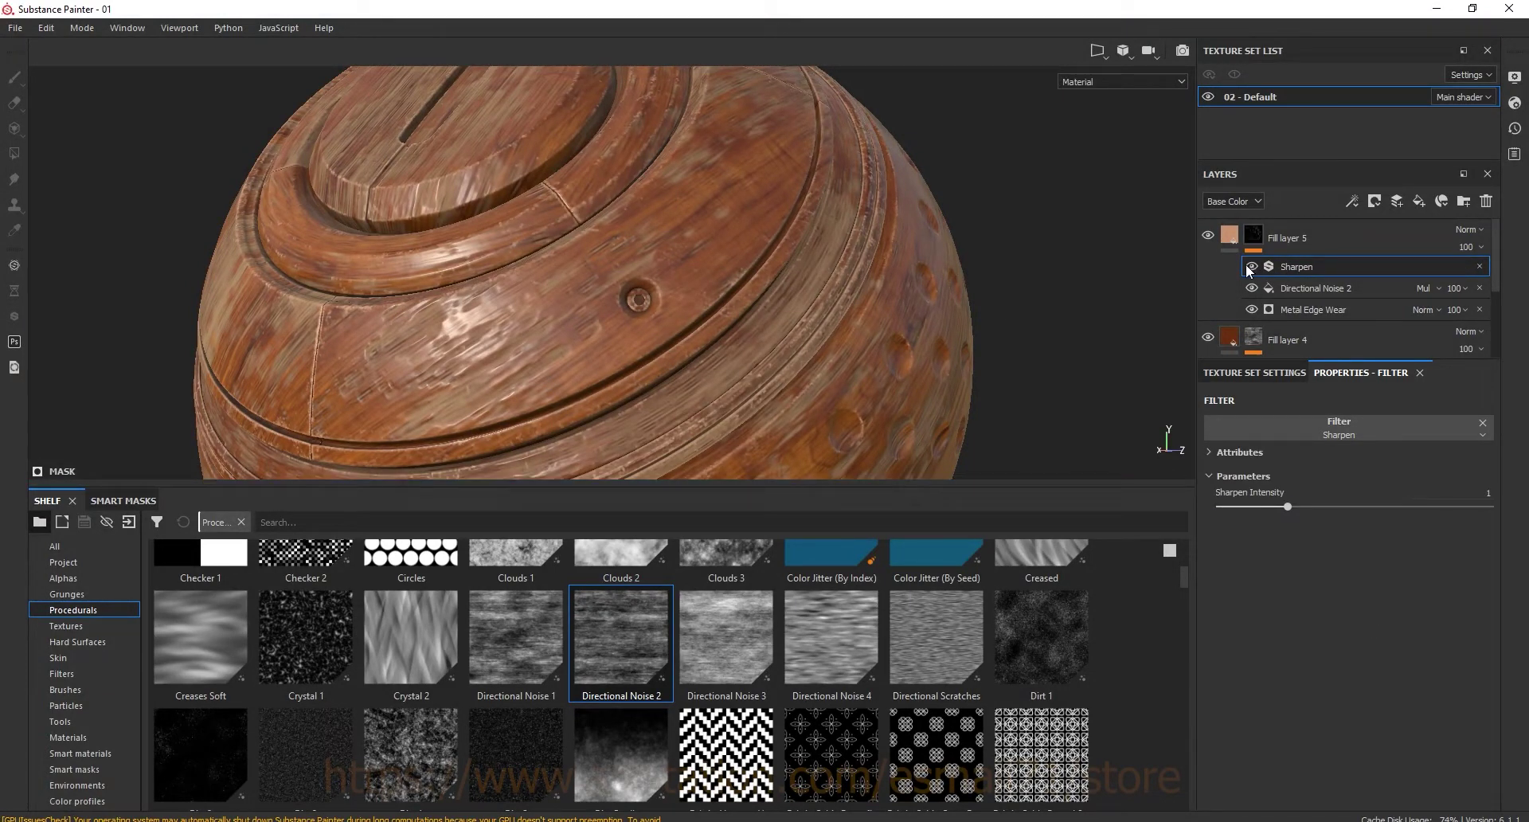
click(1469, 246)
drag(1522, 275, 1505, 280)
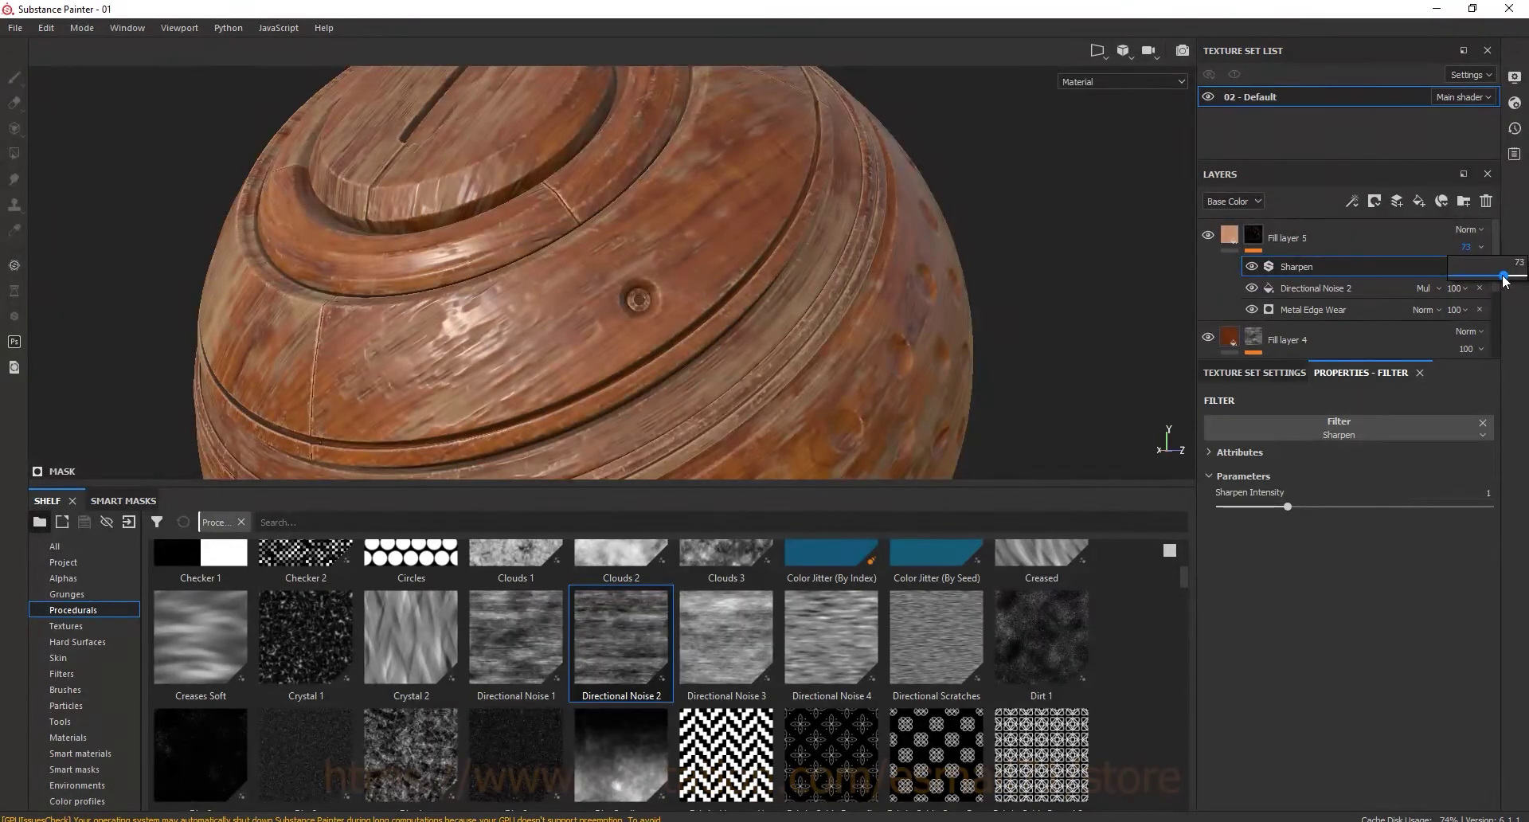
scroll(847, 301, up, 3)
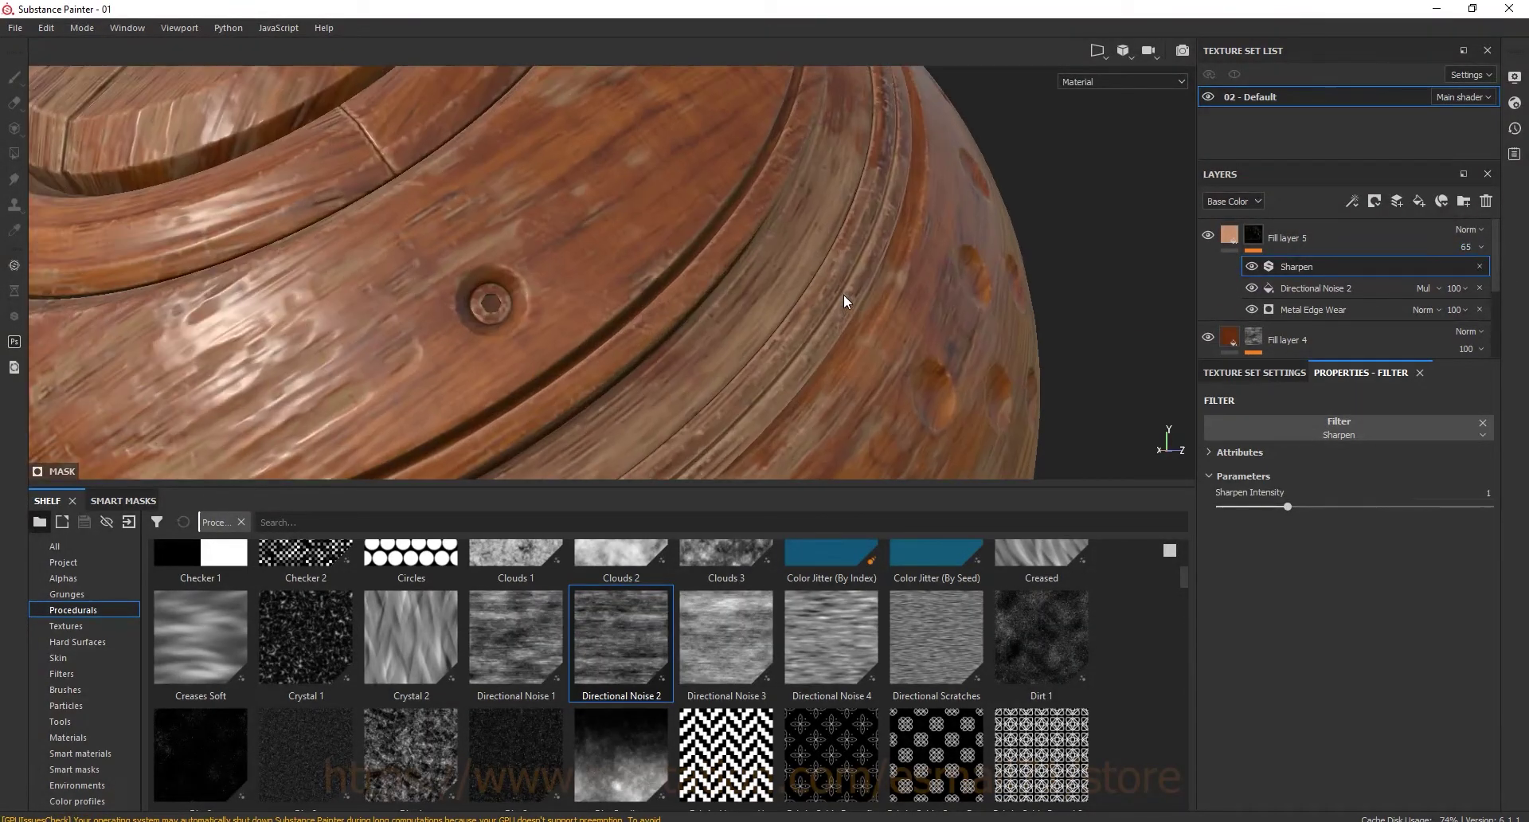
Compare Fill layer 5 on and off, then settle its opacity at 49
click(1208, 236)
click(1208, 236)
click(1208, 237)
click(1208, 237)
drag(1483, 277, 1471, 277)
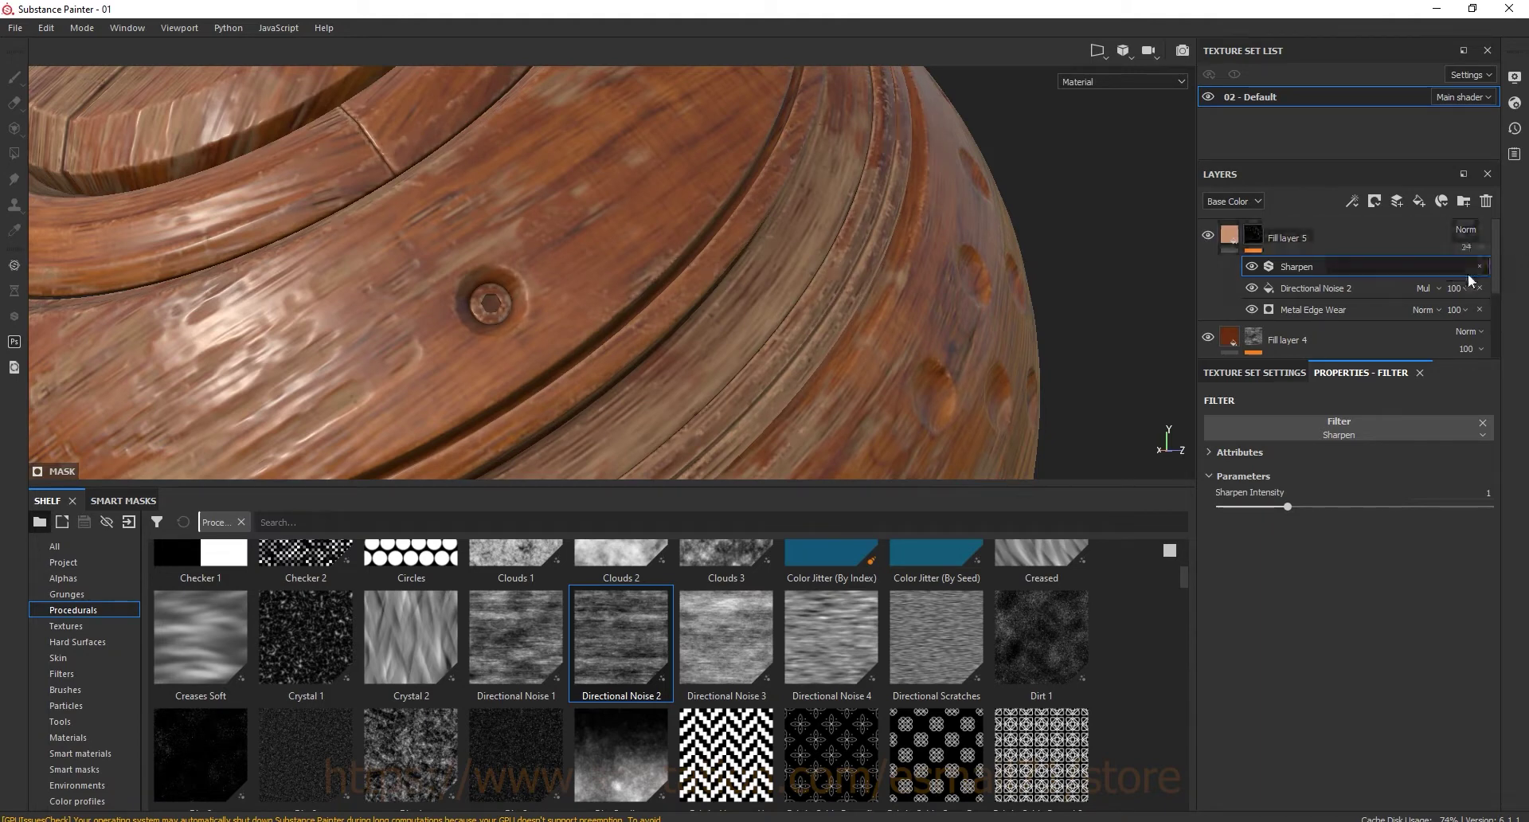
click(1253, 242)
click(1229, 234)
mouse_move(795, 265)
alt+mouse_down()
mouse_move(738, 318)
mouse_move(746, 234)
mouse_move(717, 258)
mouse_move(812, 199)
mouse_move(800, 242)
alt+mouse_up()
Switch Fill layer 4's Directional Noise 1 mask fill to Darken blend mode and view the whole sphere
scroll(800, 242, up, 3)
click(1253, 275)
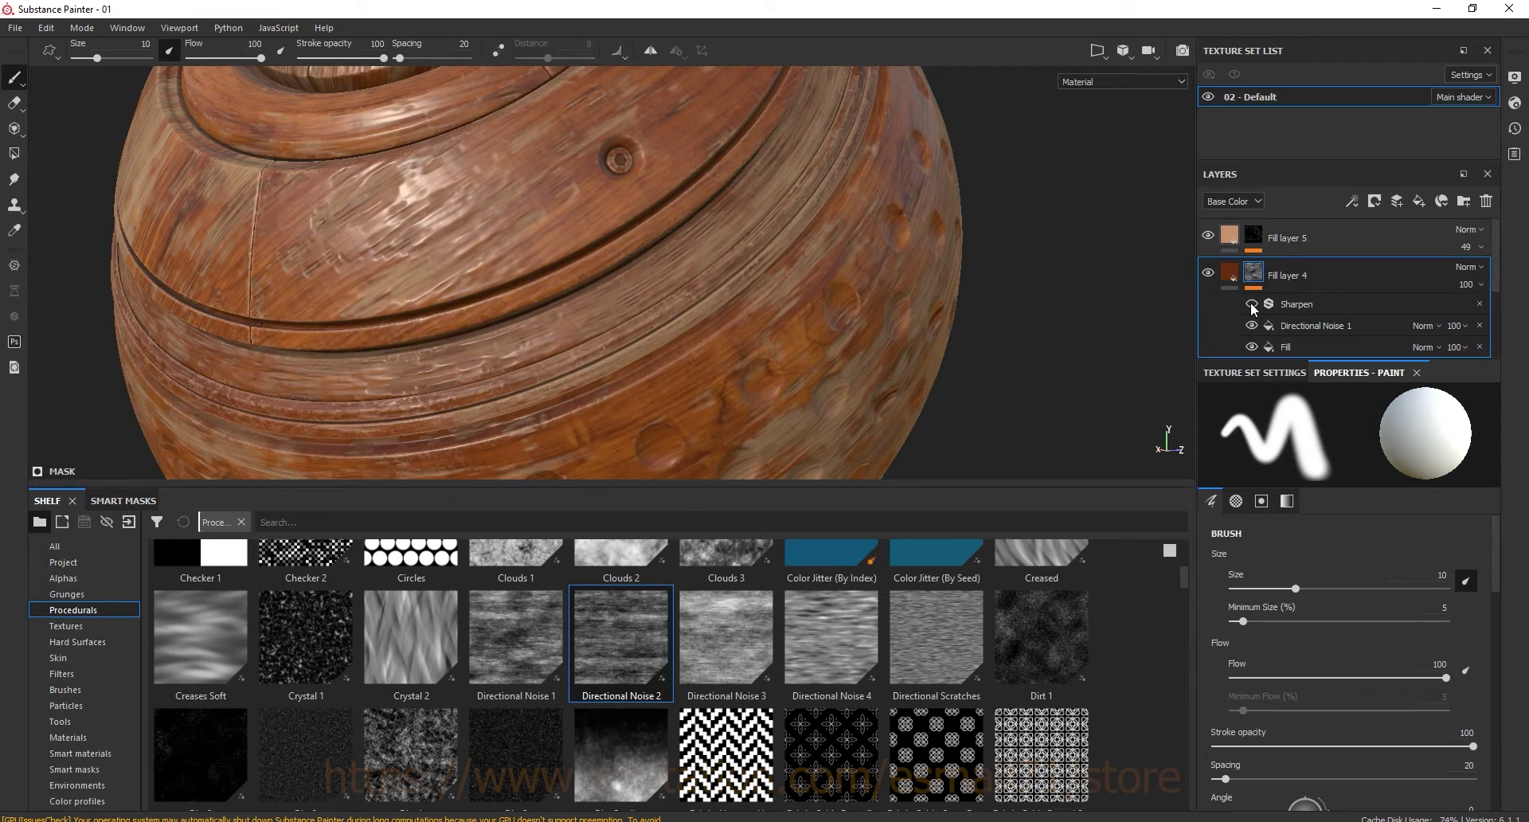
click(1253, 326)
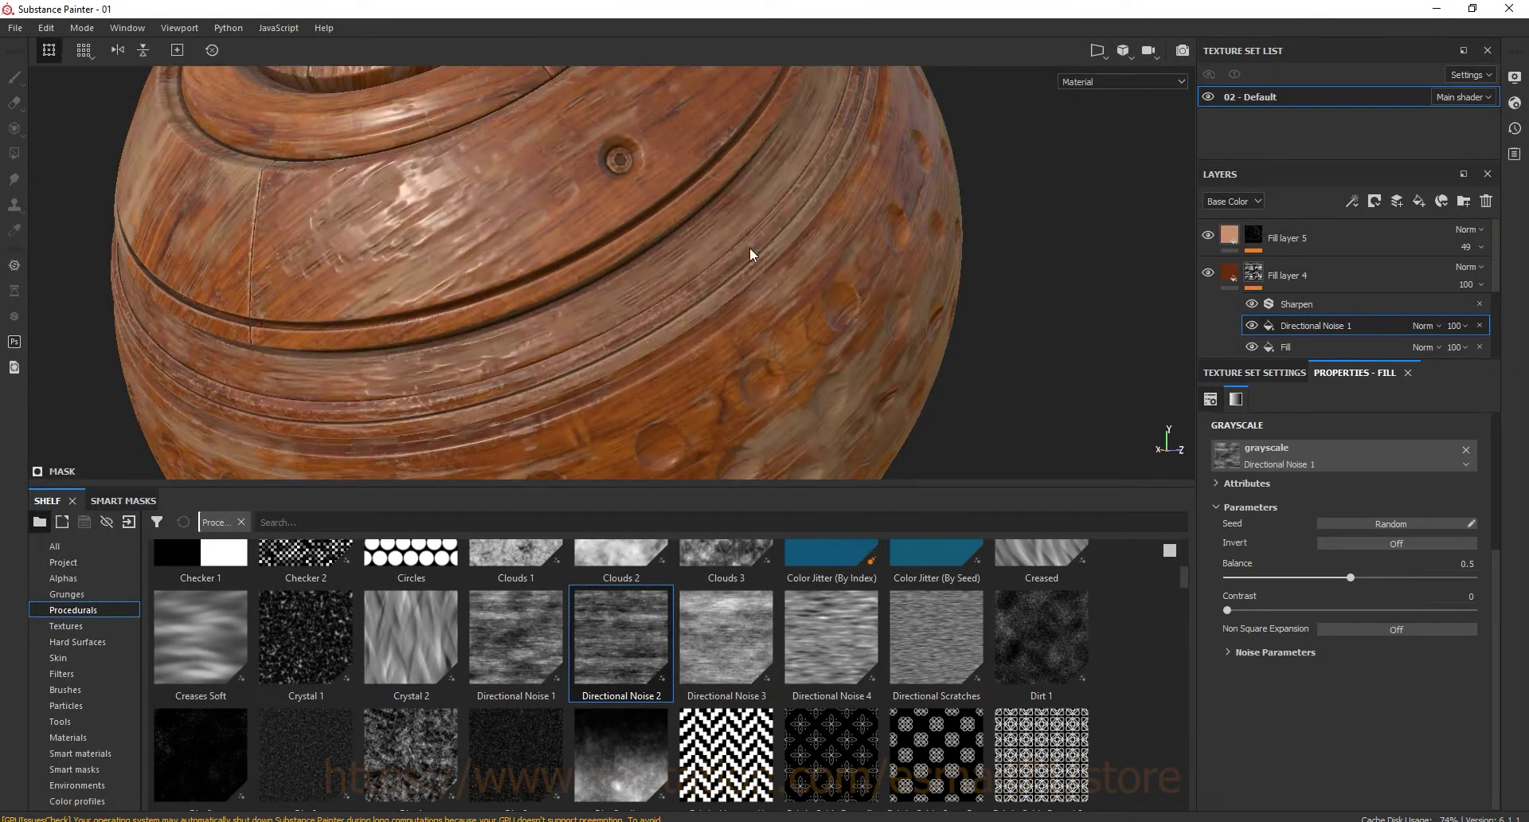
click(1426, 326)
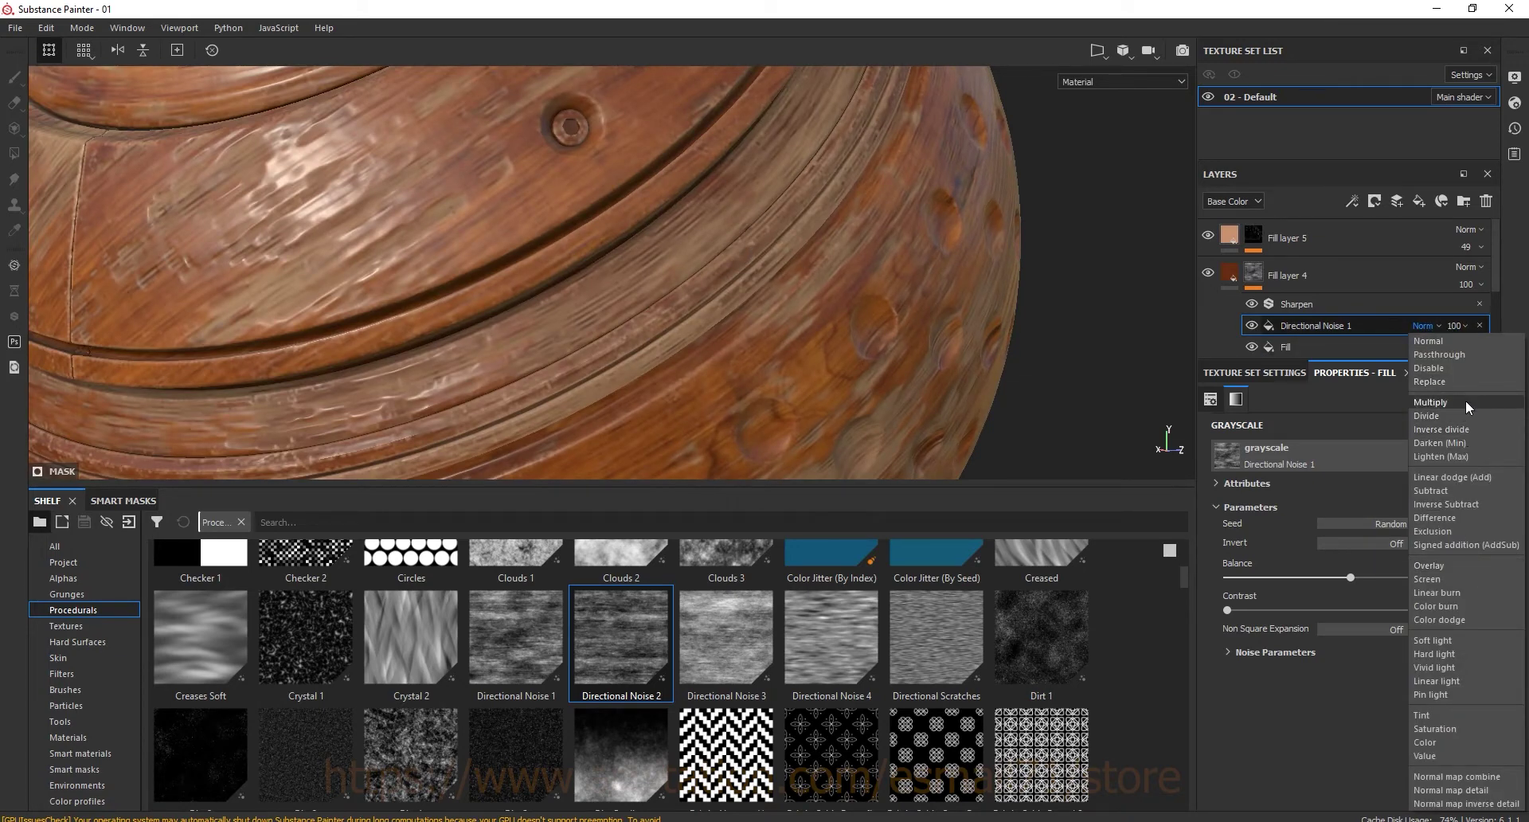
click(1463, 449)
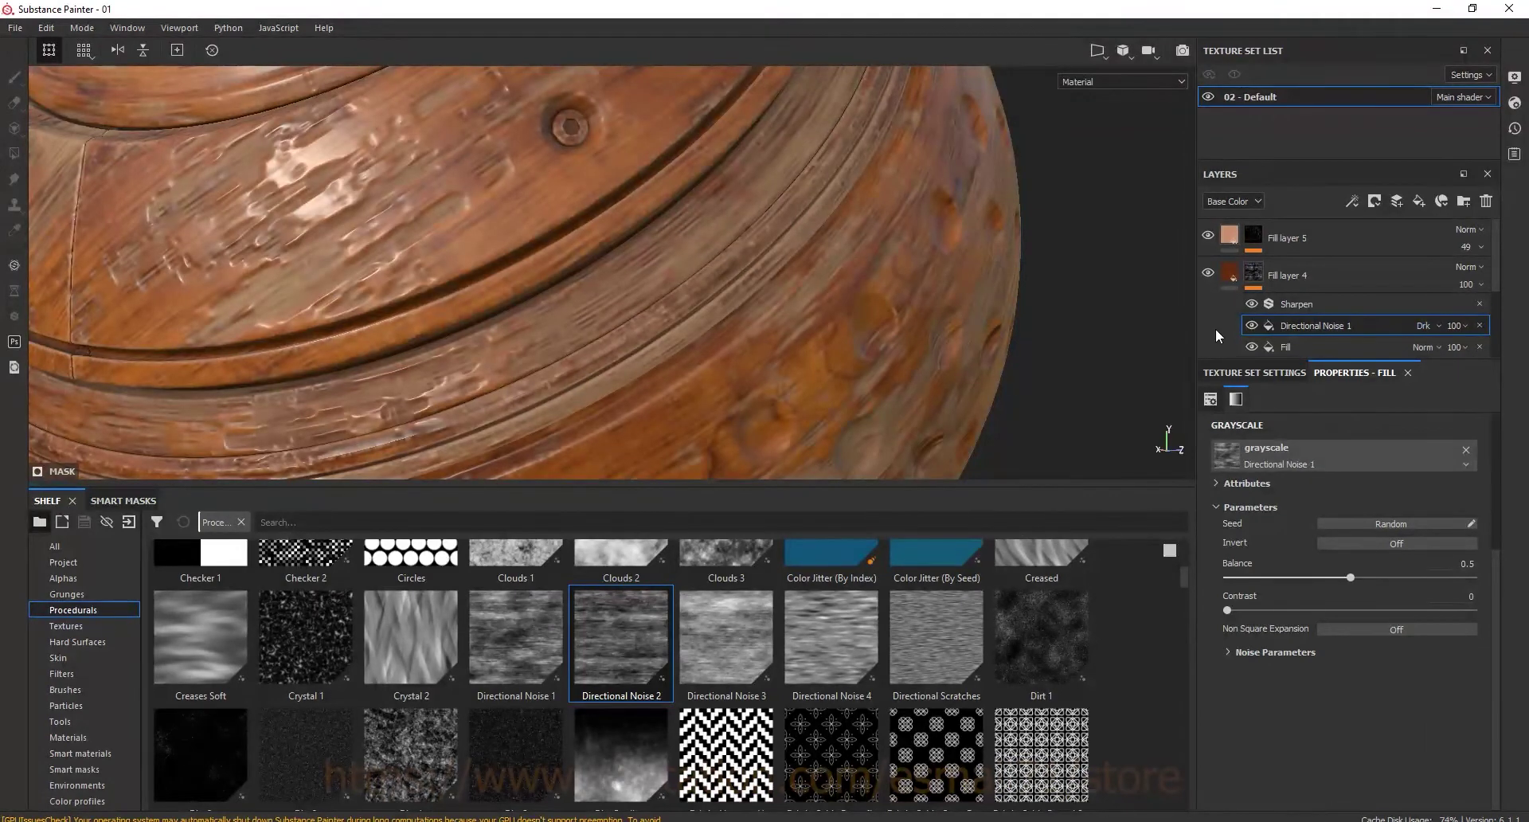
mouse_move(1124, 326)
alt+mouse_down()
mouse_move(1034, 277)
mouse_move(691, 318)
alt+mouse_up()
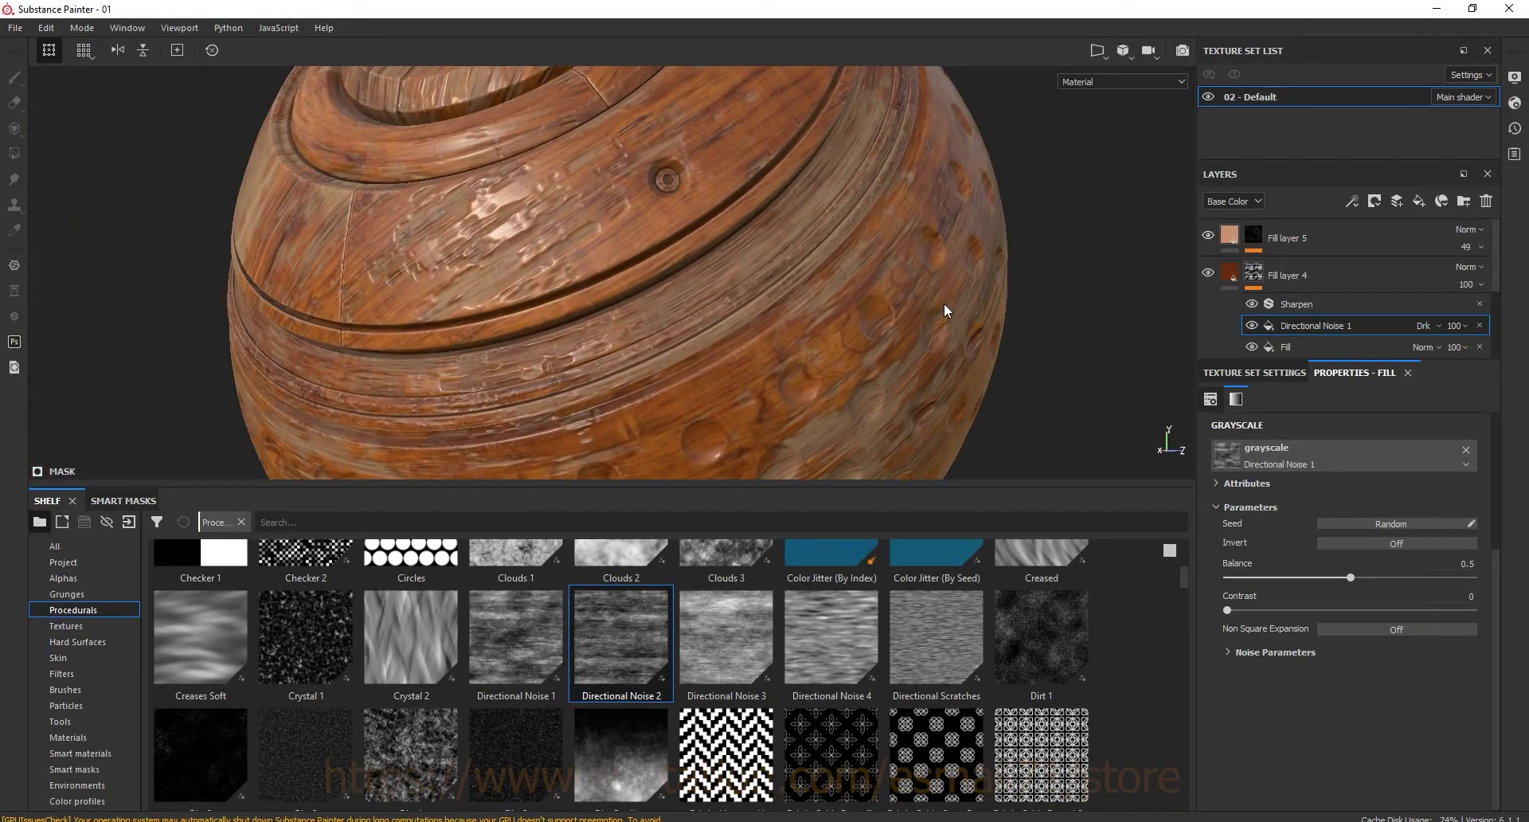
scroll(691, 312, down, 3)
scroll(691, 314, down, 2)
alt+drag(690, 316, 735, 295)
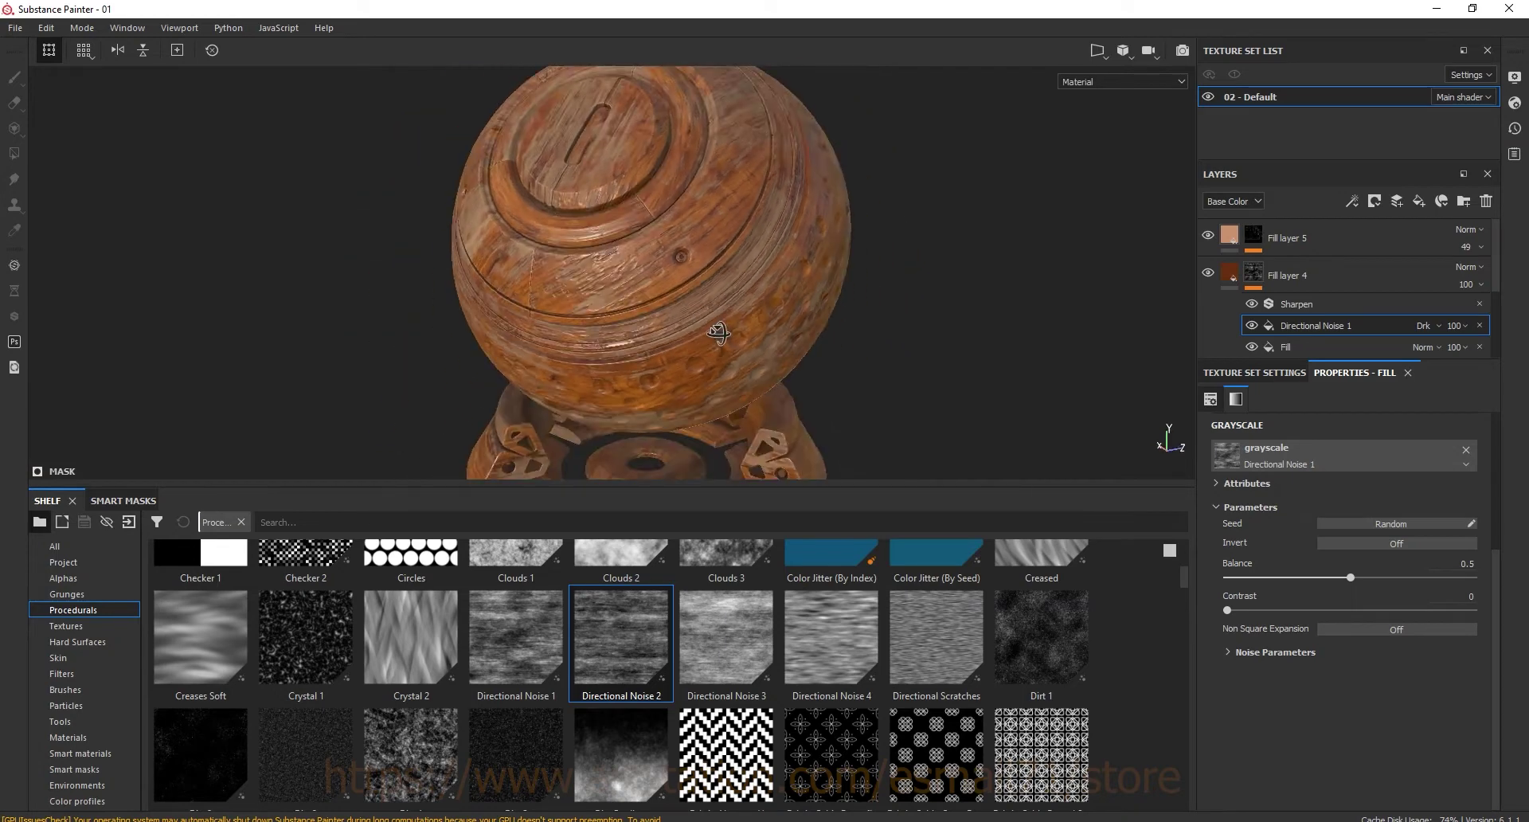
On Fill layer 5, turn off roughness, set height to -0.02 and opacity to 63
click(1354, 239)
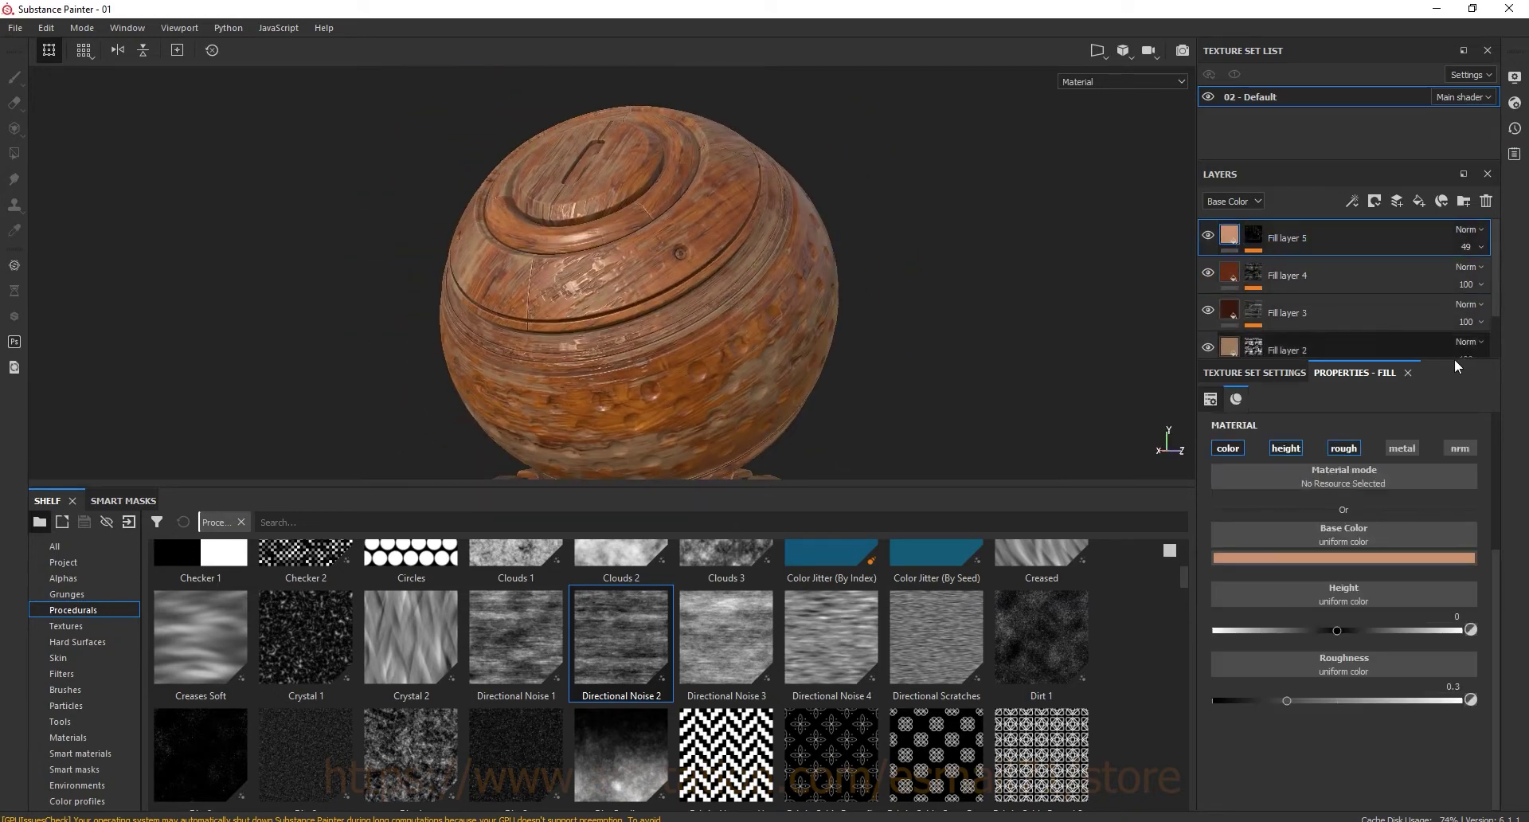
drag(1455, 360, 1455, 451)
scroll(812, 366, up, 3)
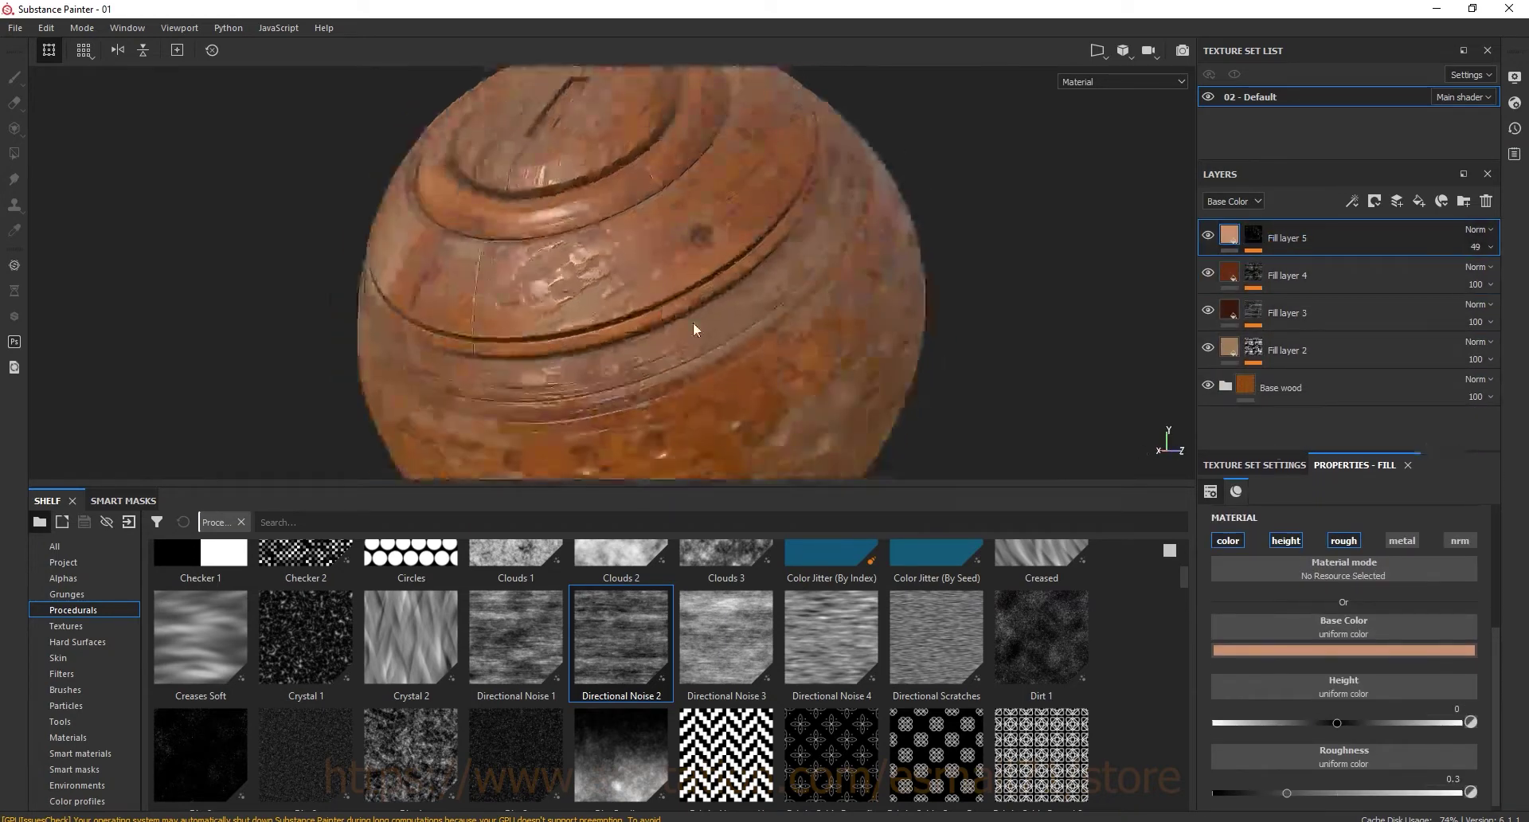
scroll(693, 322, up, 3)
scroll(810, 248, up, 2)
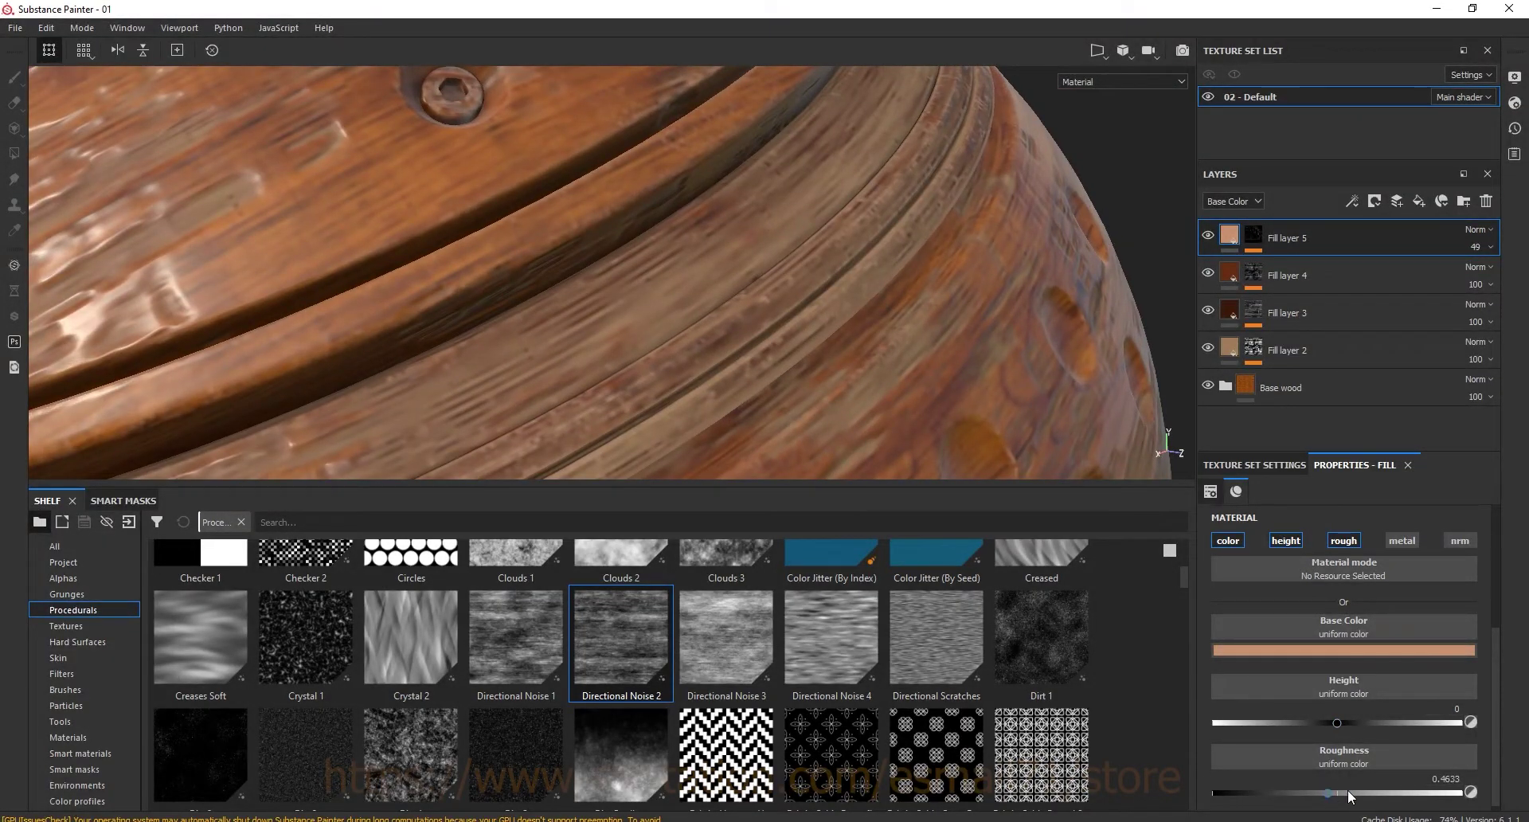
click(1344, 541)
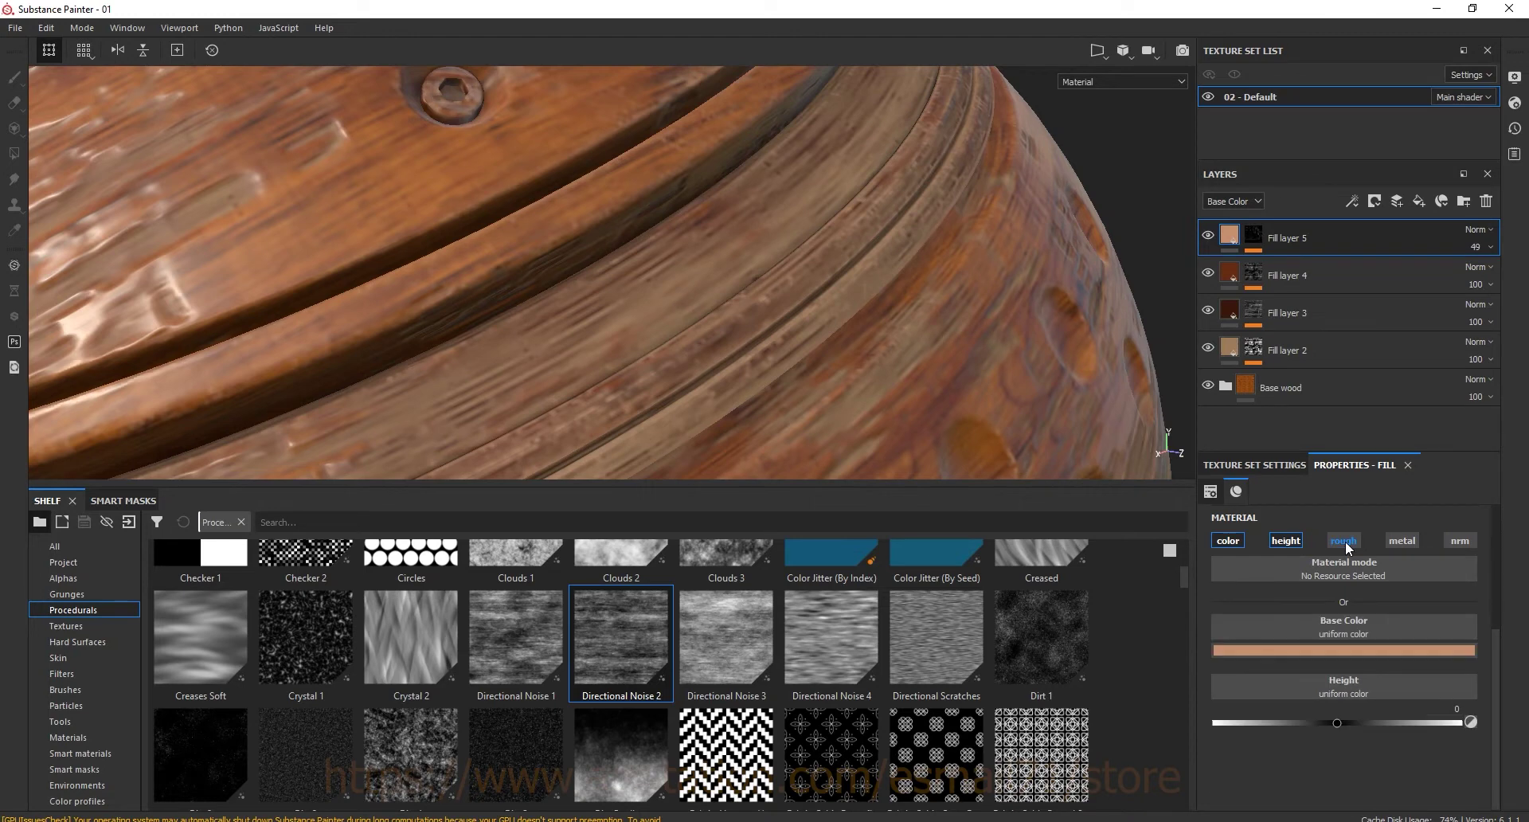
drag(1338, 722, 1332, 723)
alt+drag(1009, 353, 1028, 398)
drag(1476, 247, 1497, 283)
drag(1330, 723, 1322, 724)
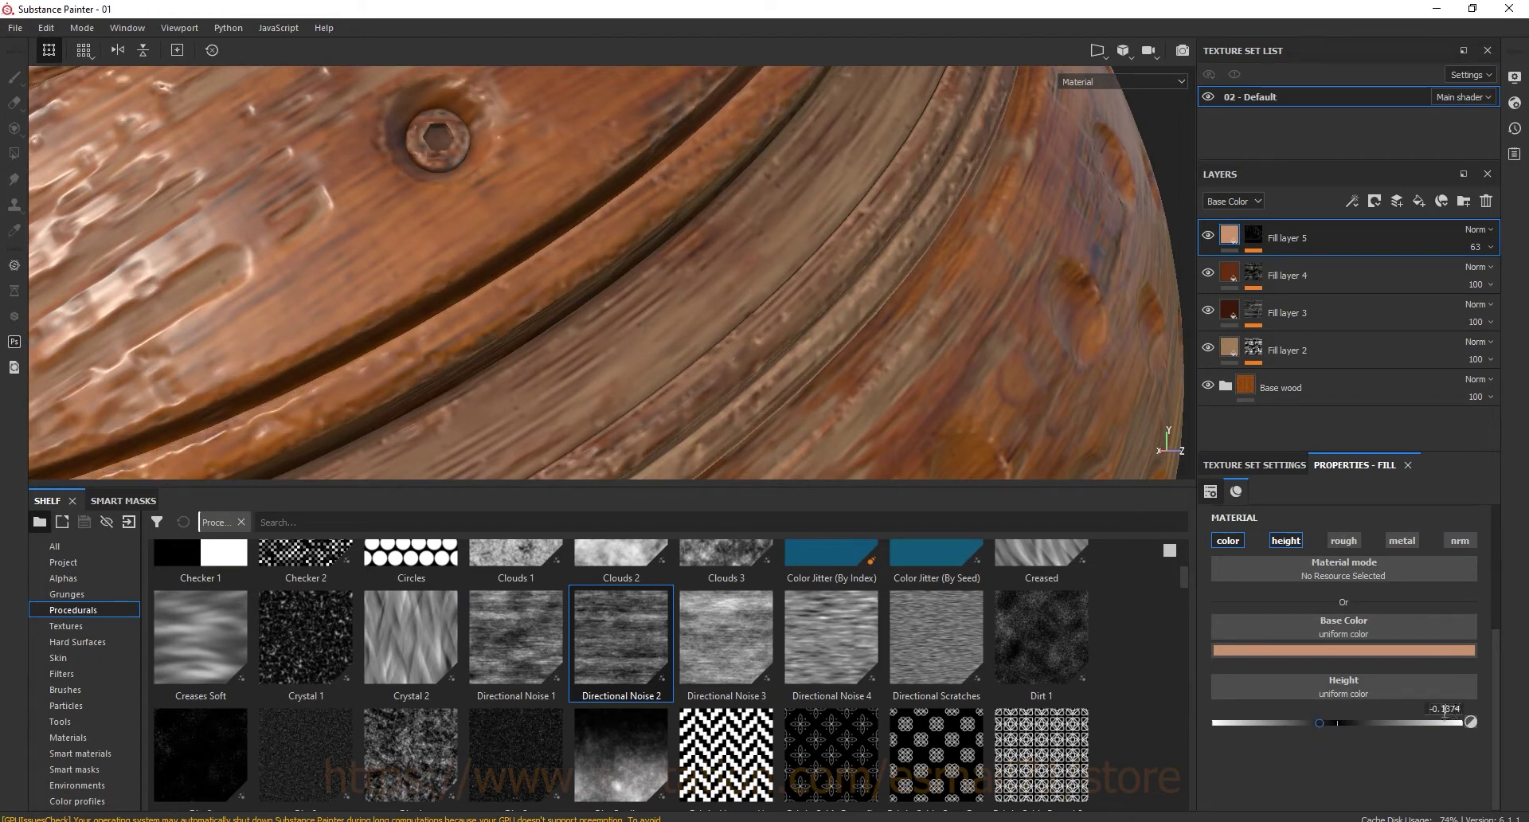
Compare the sphere with Fill layer 5 toggled off and on, then add a Damage folder on top
scroll(999, 341, down, 3)
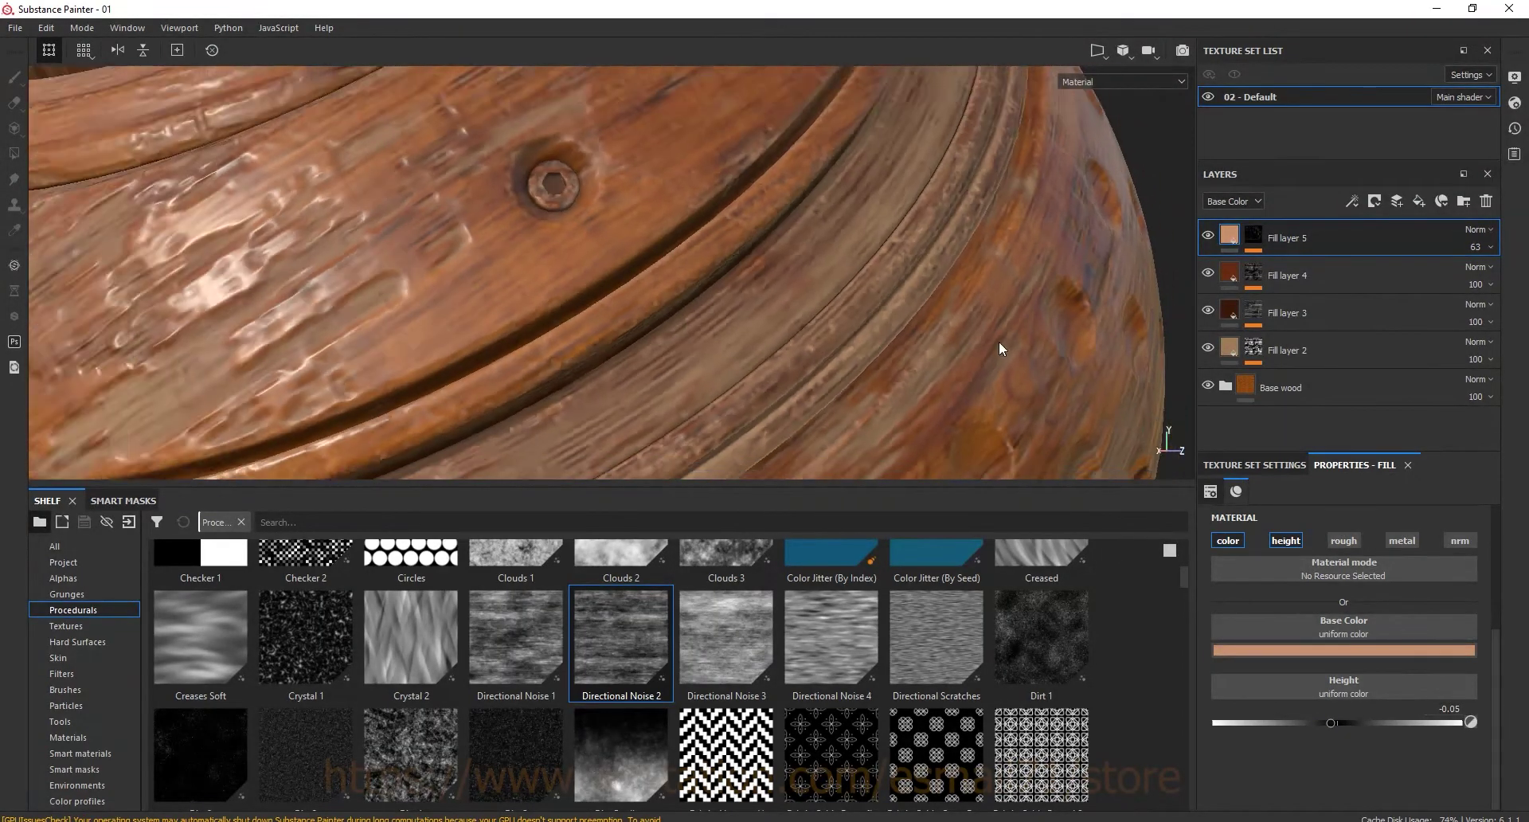
scroll(968, 295, down, 3)
alt+drag(1027, 285, 1013, 321)
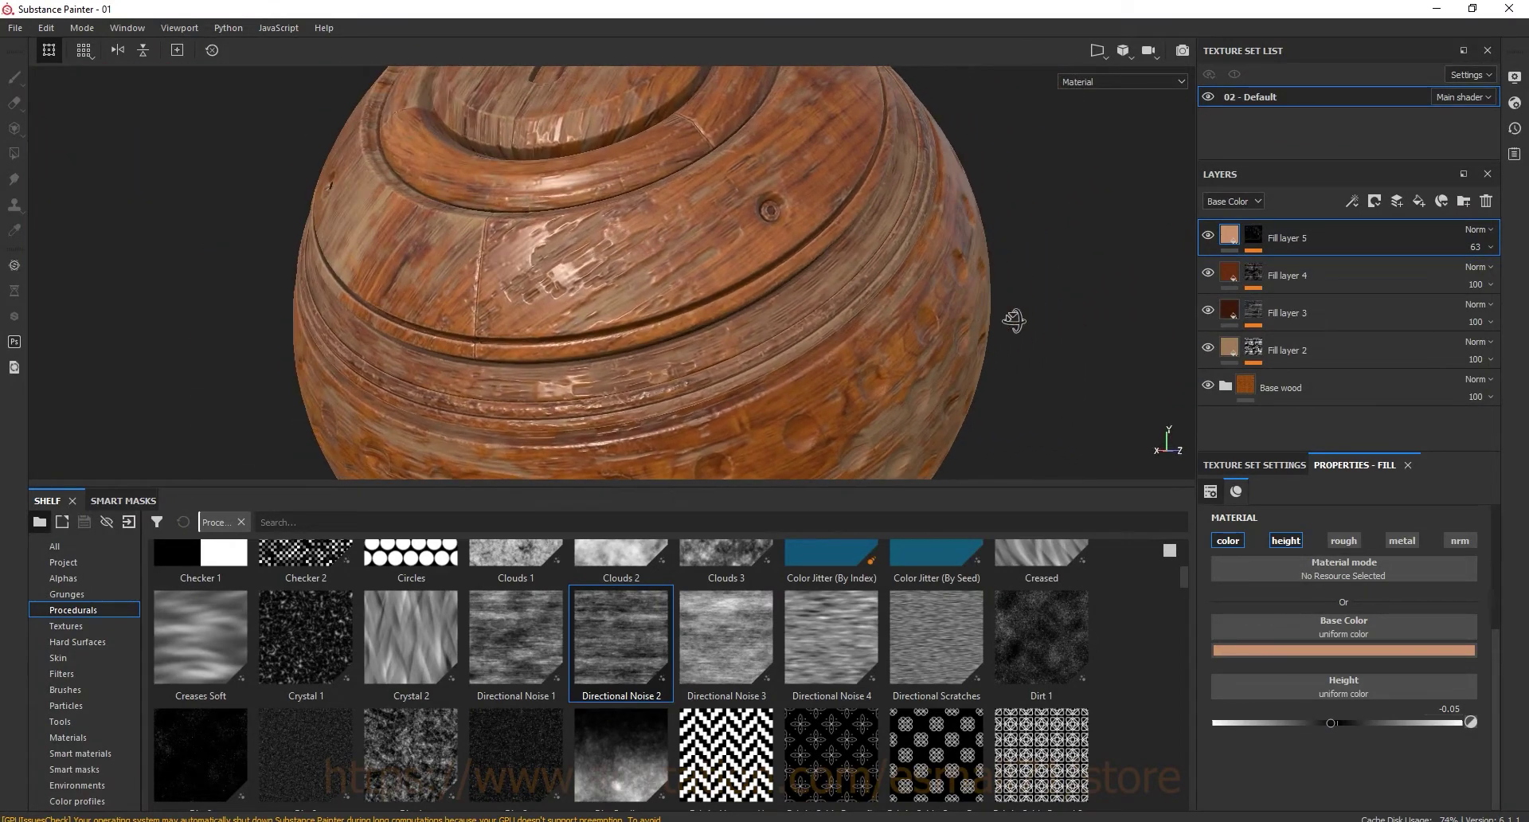
click(1207, 237)
click(1207, 237)
click(1207, 236)
click(1208, 237)
alt+drag(1088, 295, 979, 293)
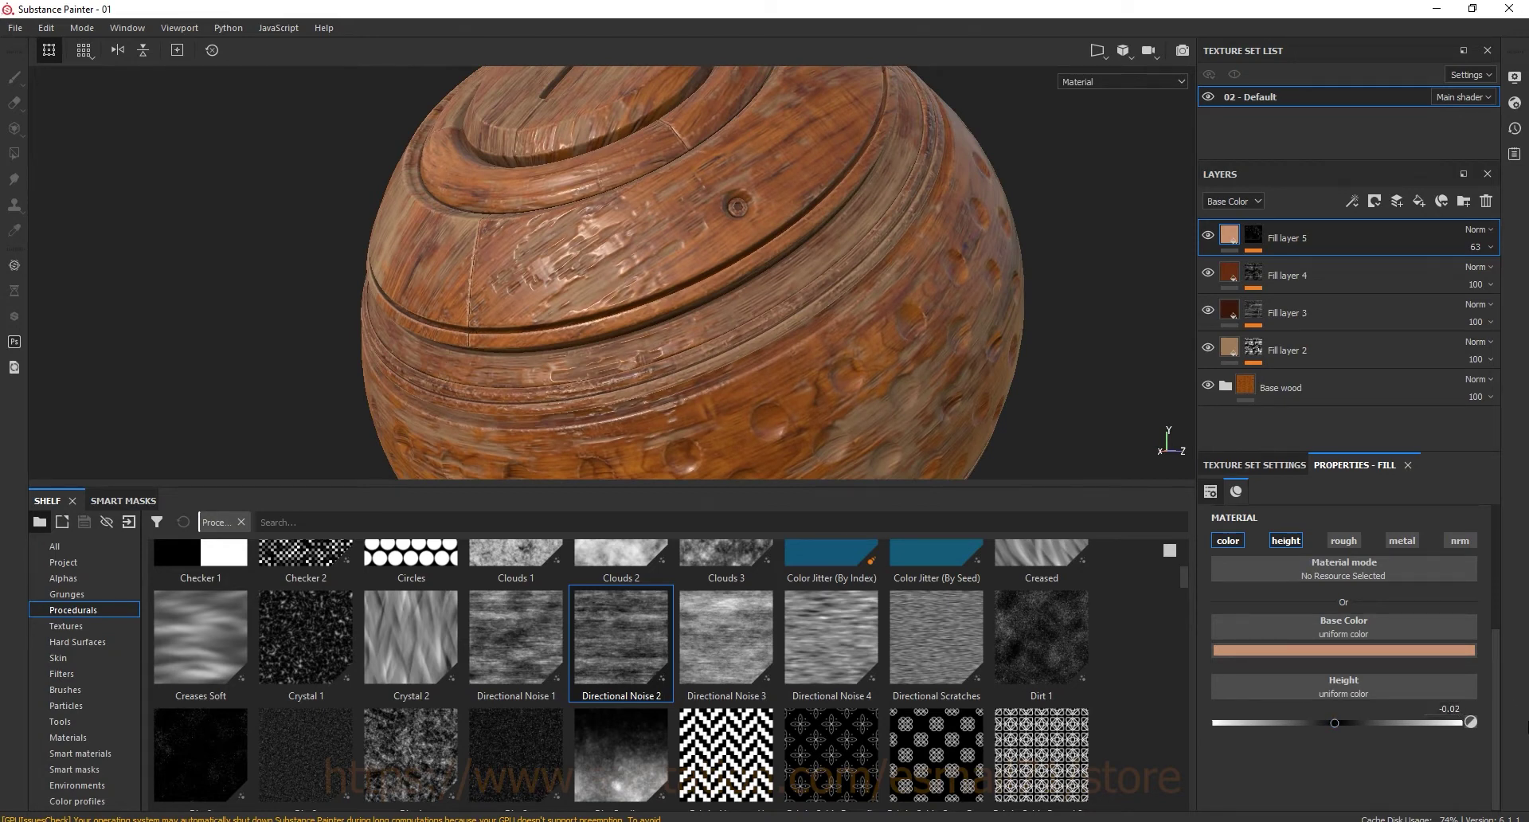
click(1464, 202)
text(Damage)
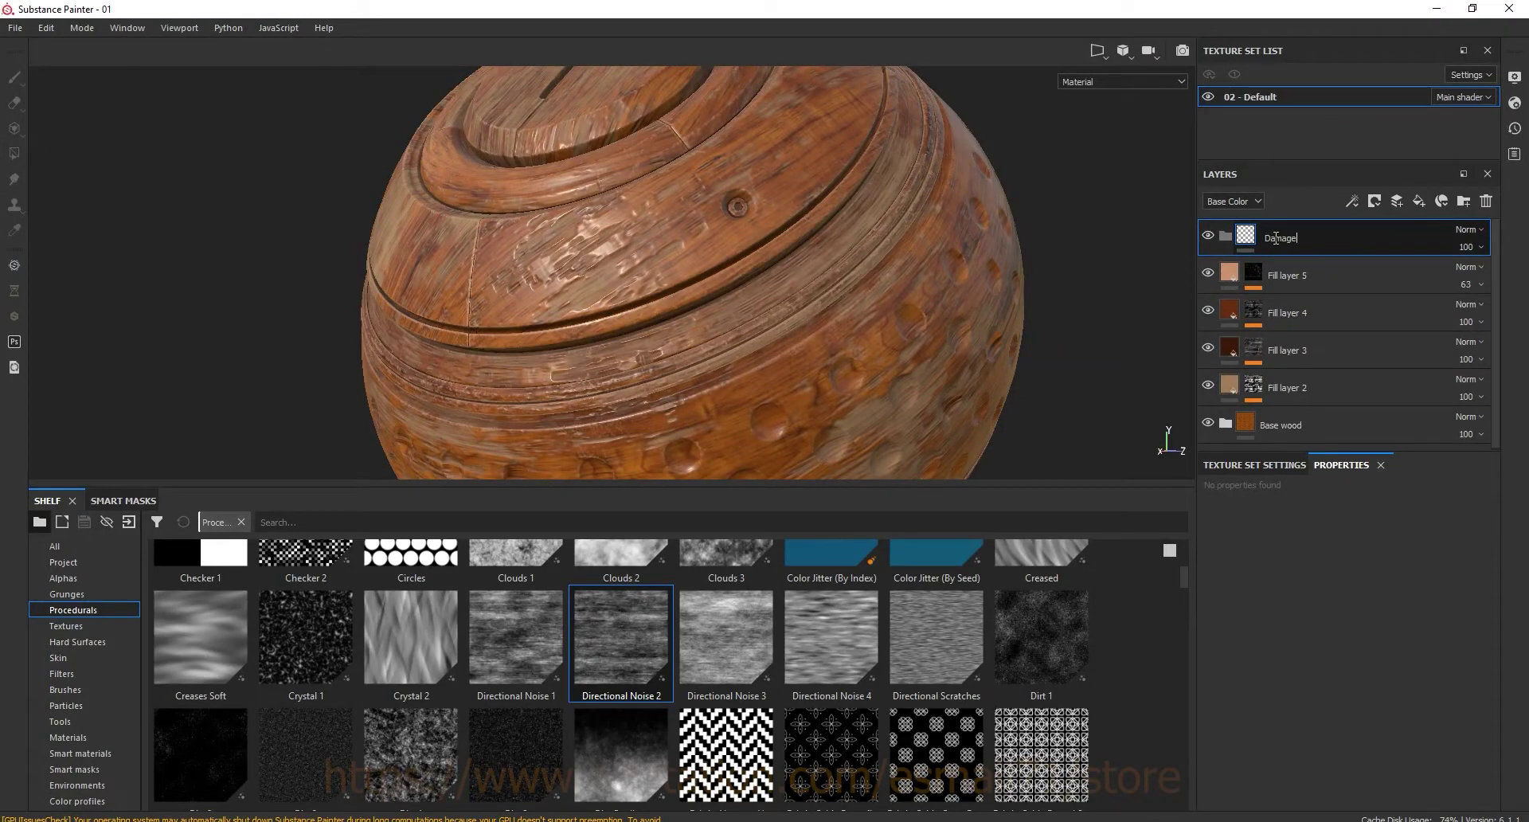
Move Fill layers 2–5 into the Damage folder, collapse it, and add a fill layer above
click(1287, 275)
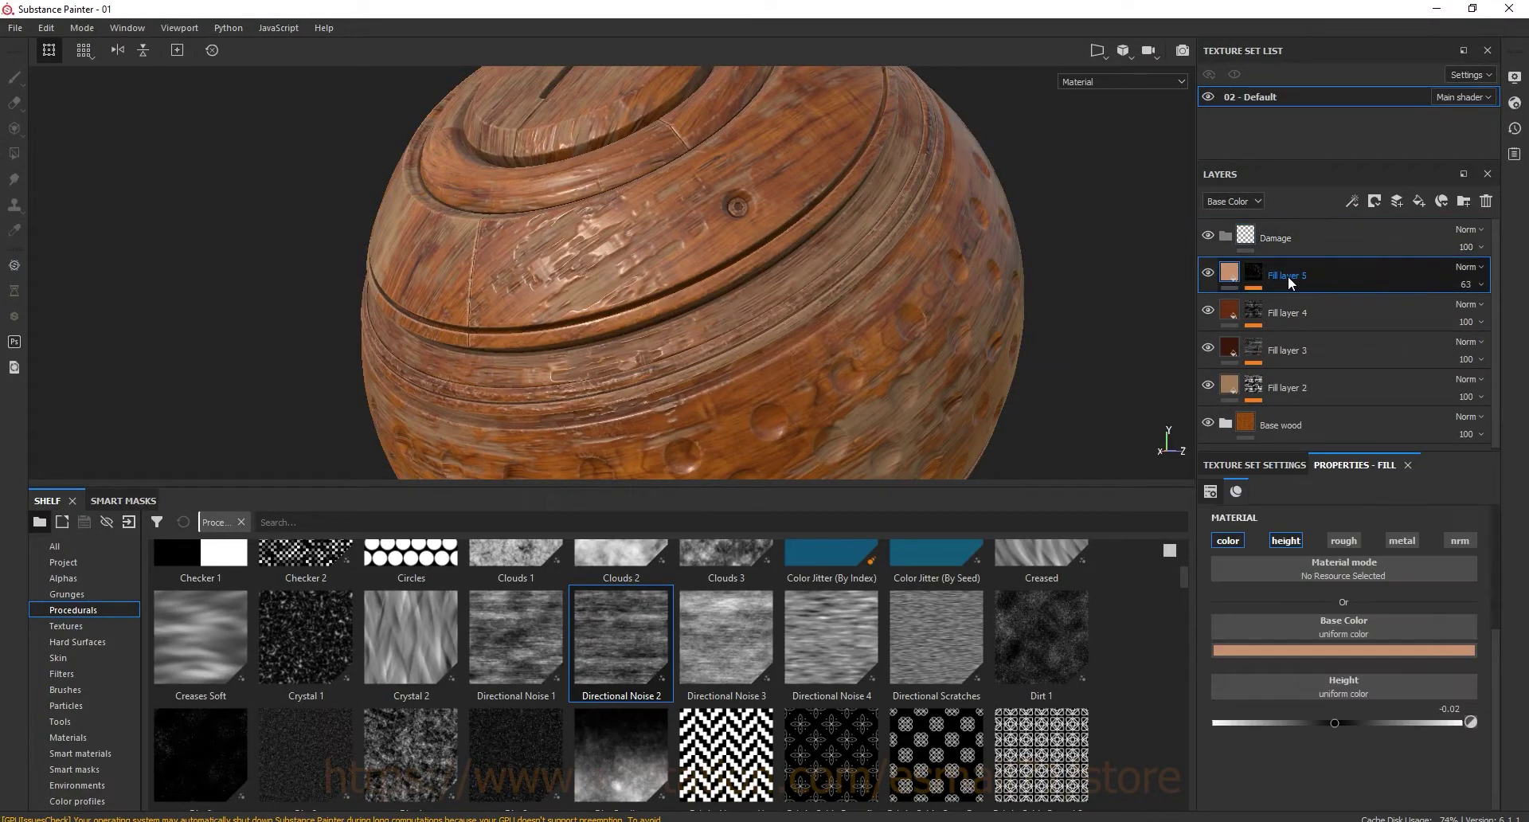
shift+click(1306, 391)
drag(1308, 361, 1287, 233)
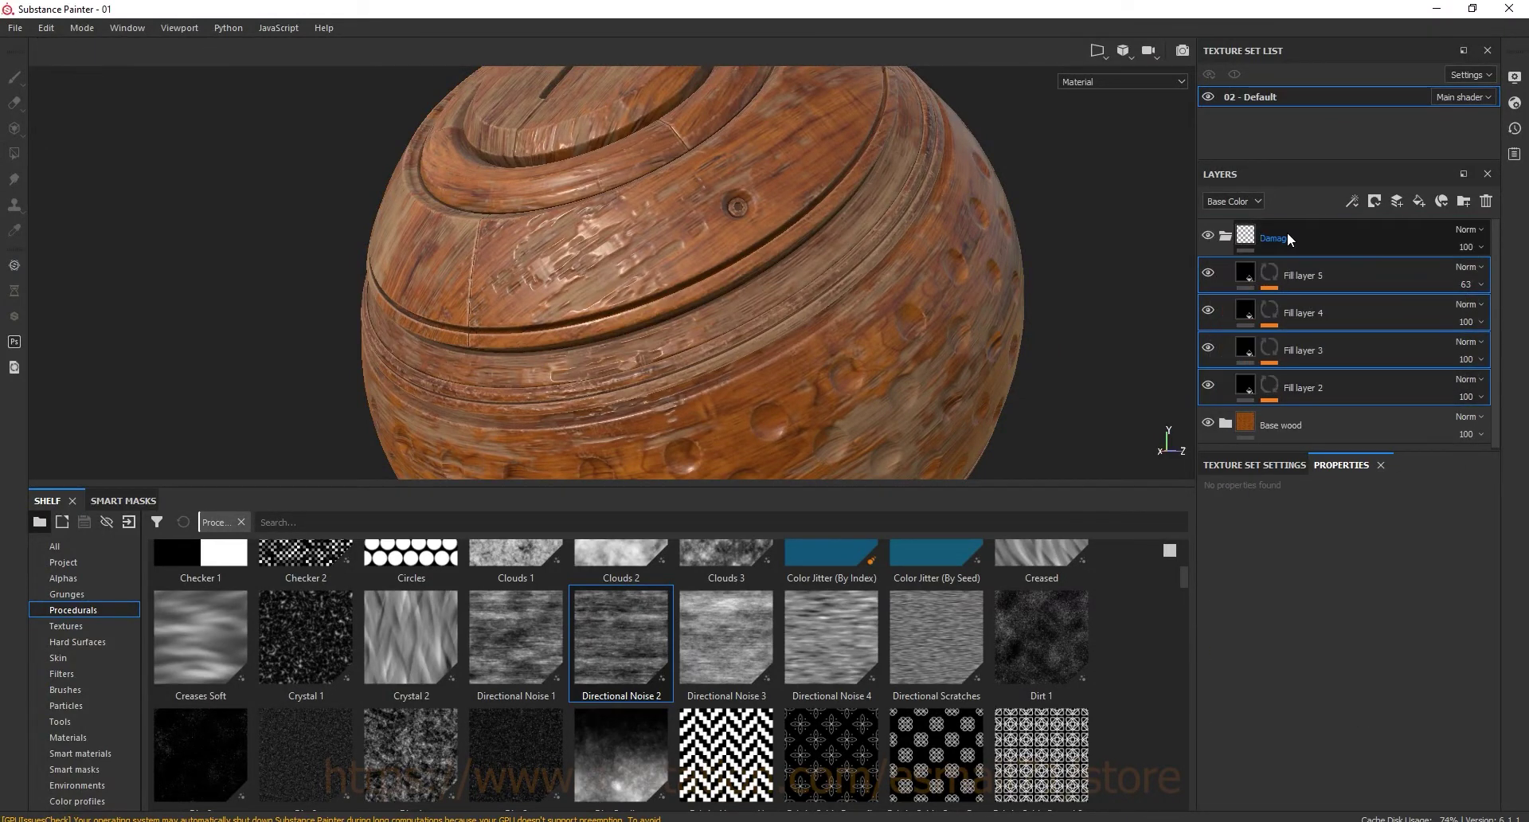
click(1228, 235)
mouse_move(895, 154)
alt+mouse_down()
mouse_move(898, 261)
mouse_move(916, 263)
alt+mouse_up()
click(1418, 201)
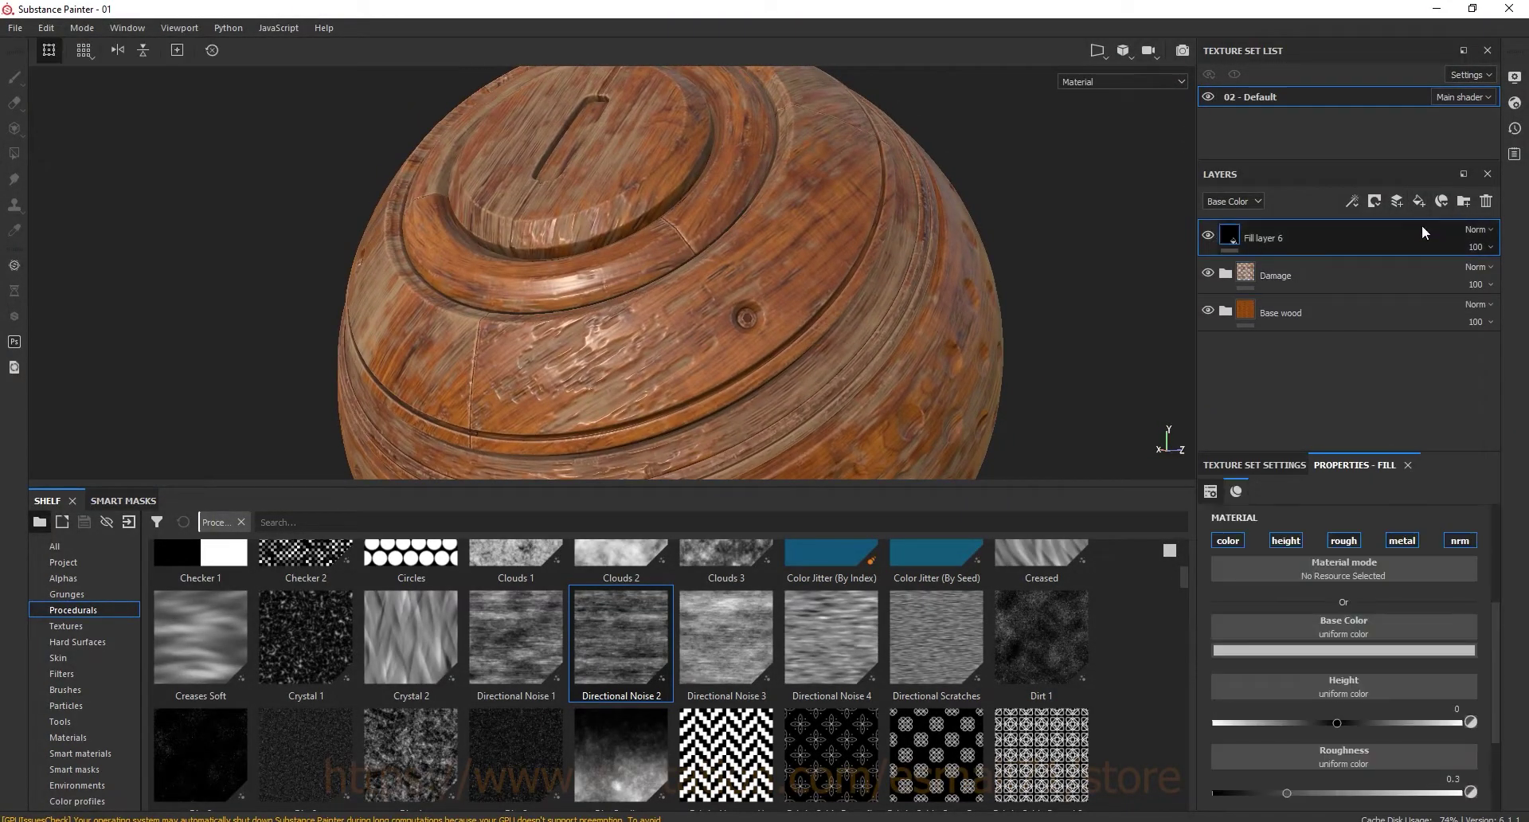
Make Fill layer 6 roughness-only at 0.3962, then add Fill layer 7 on top
click(1460, 541)
click(1402, 541)
click(1285, 541)
click(1235, 542)
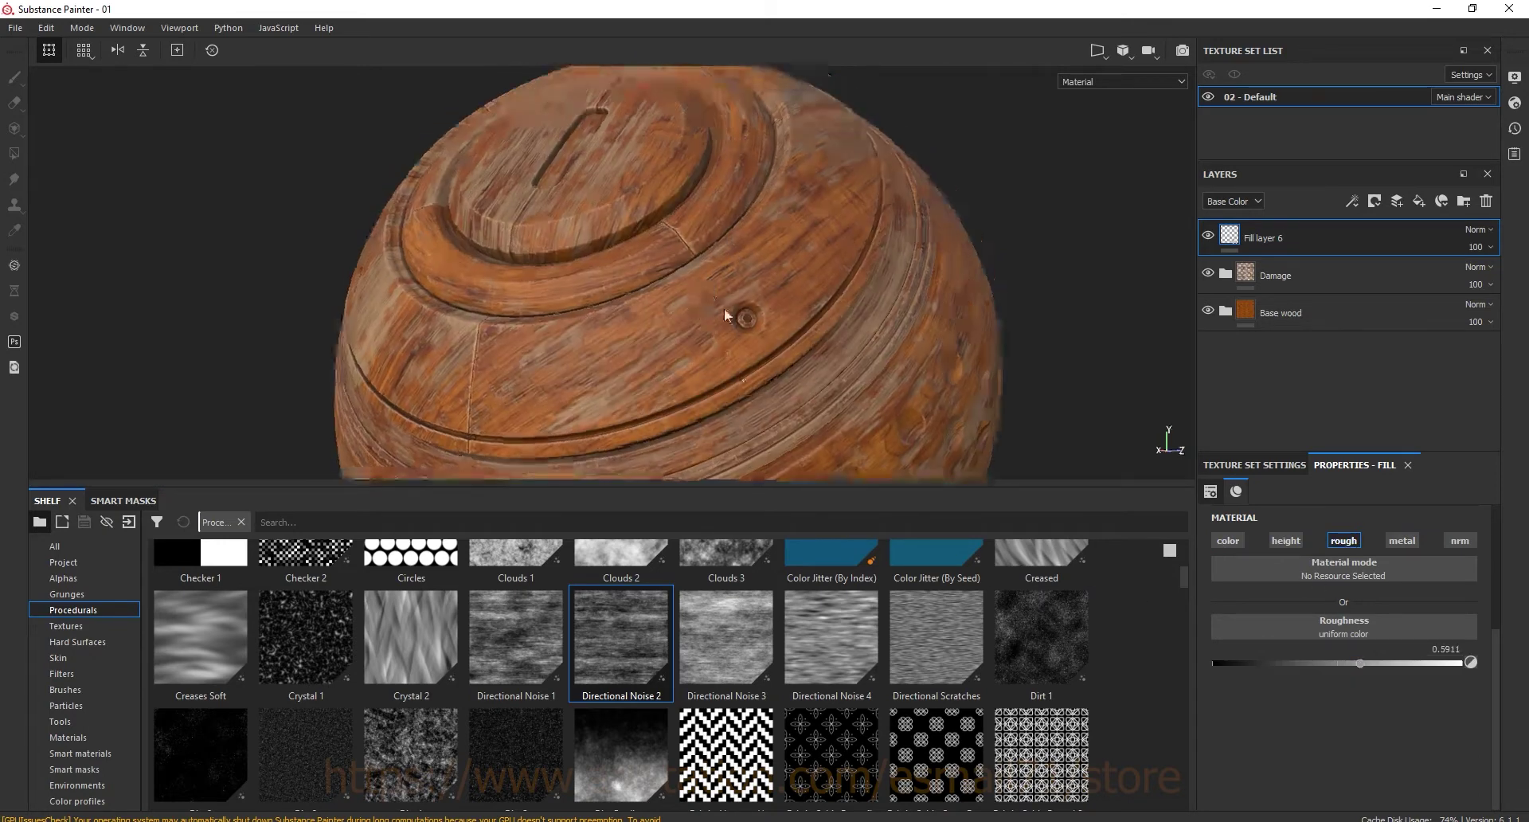
drag(1353, 666, 1332, 663)
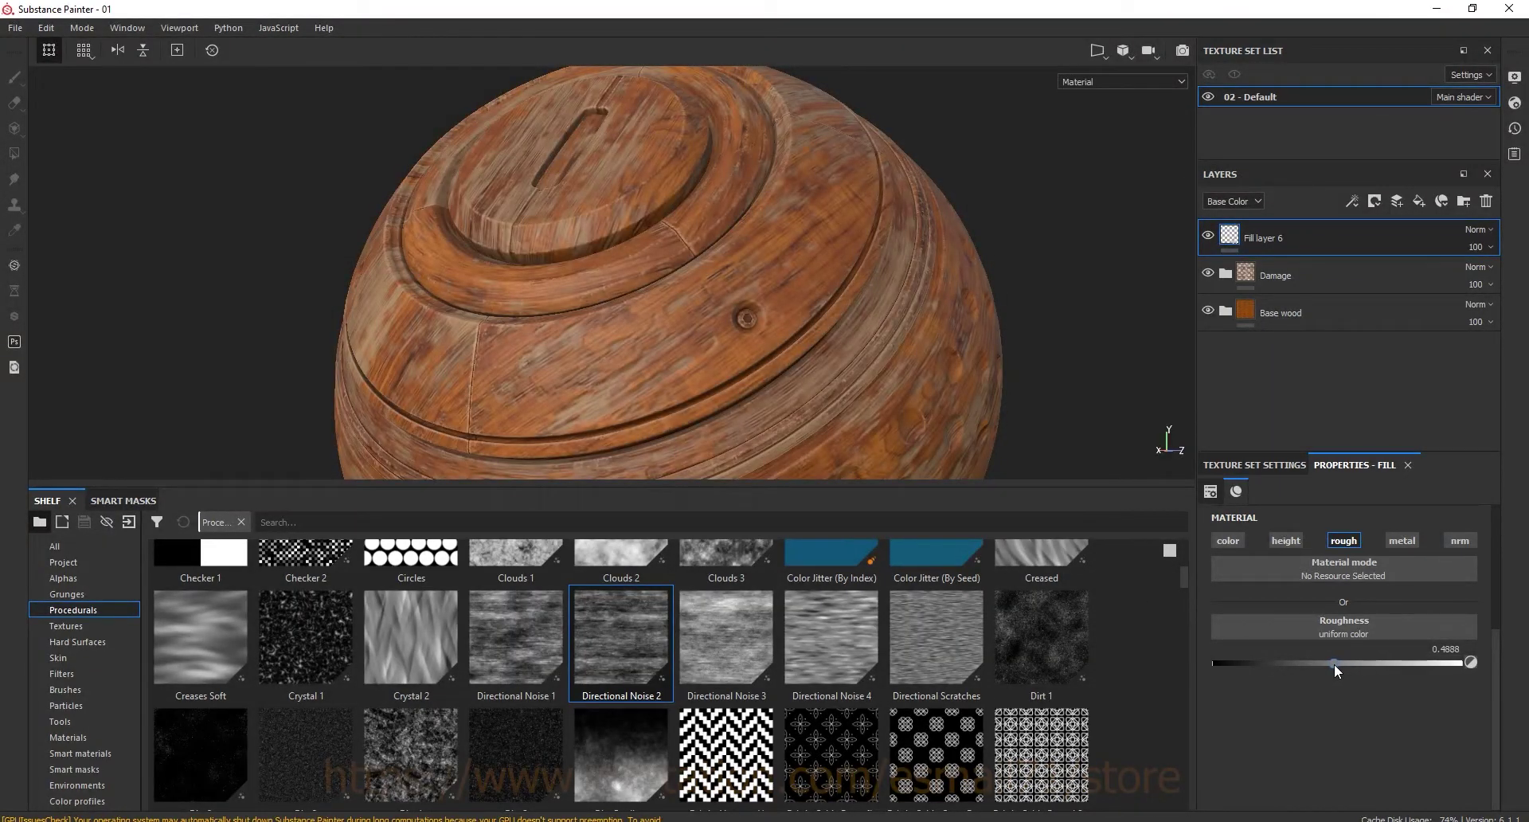
drag(1337, 666, 1308, 663)
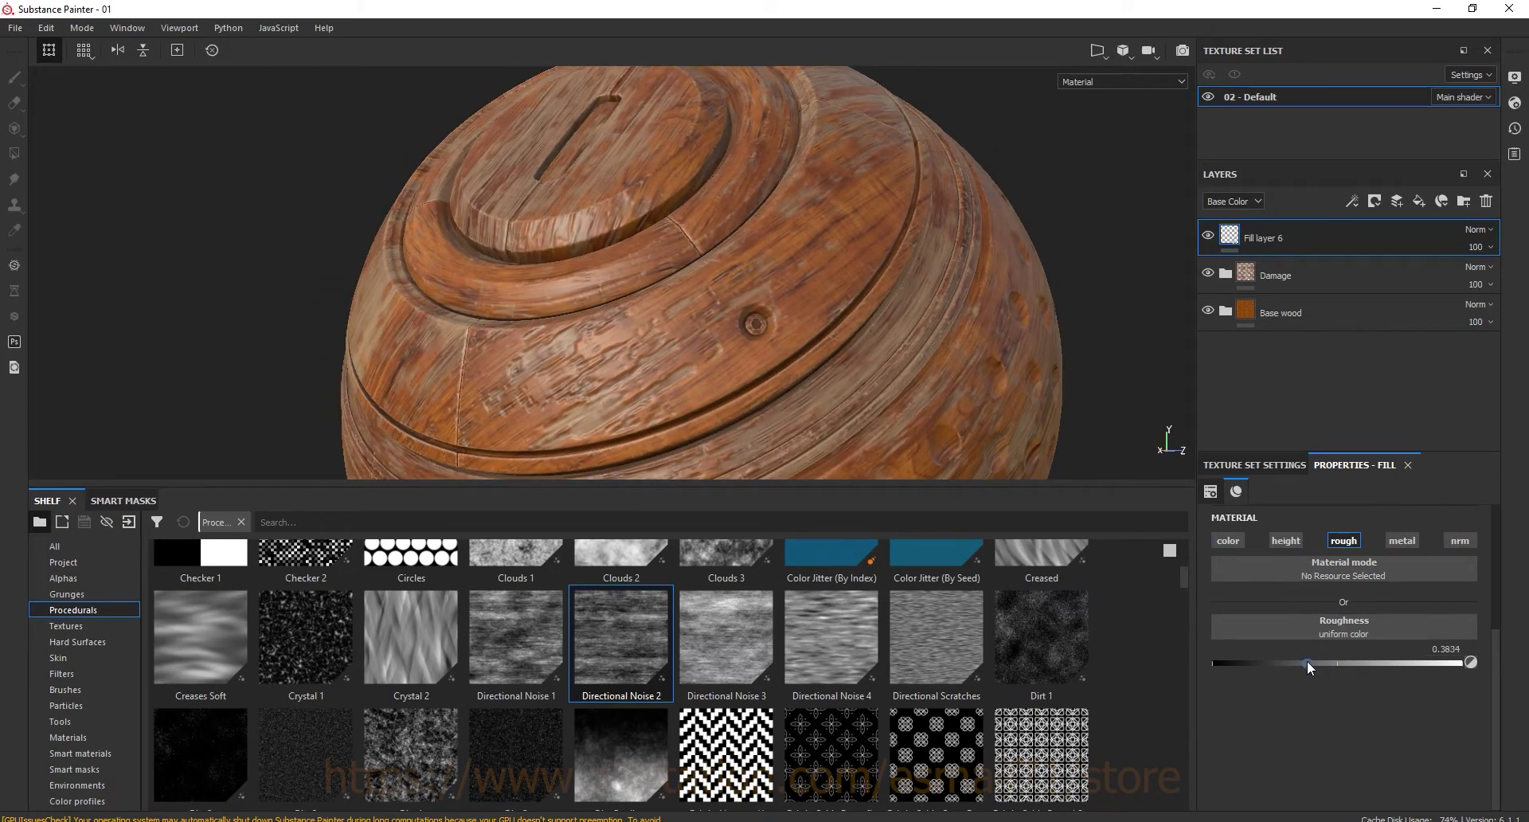
mouse_move(895, 393)
alt+mouse_down()
mouse_move(751, 153)
mouse_move(985, 375)
alt+mouse_up()
click(1418, 201)
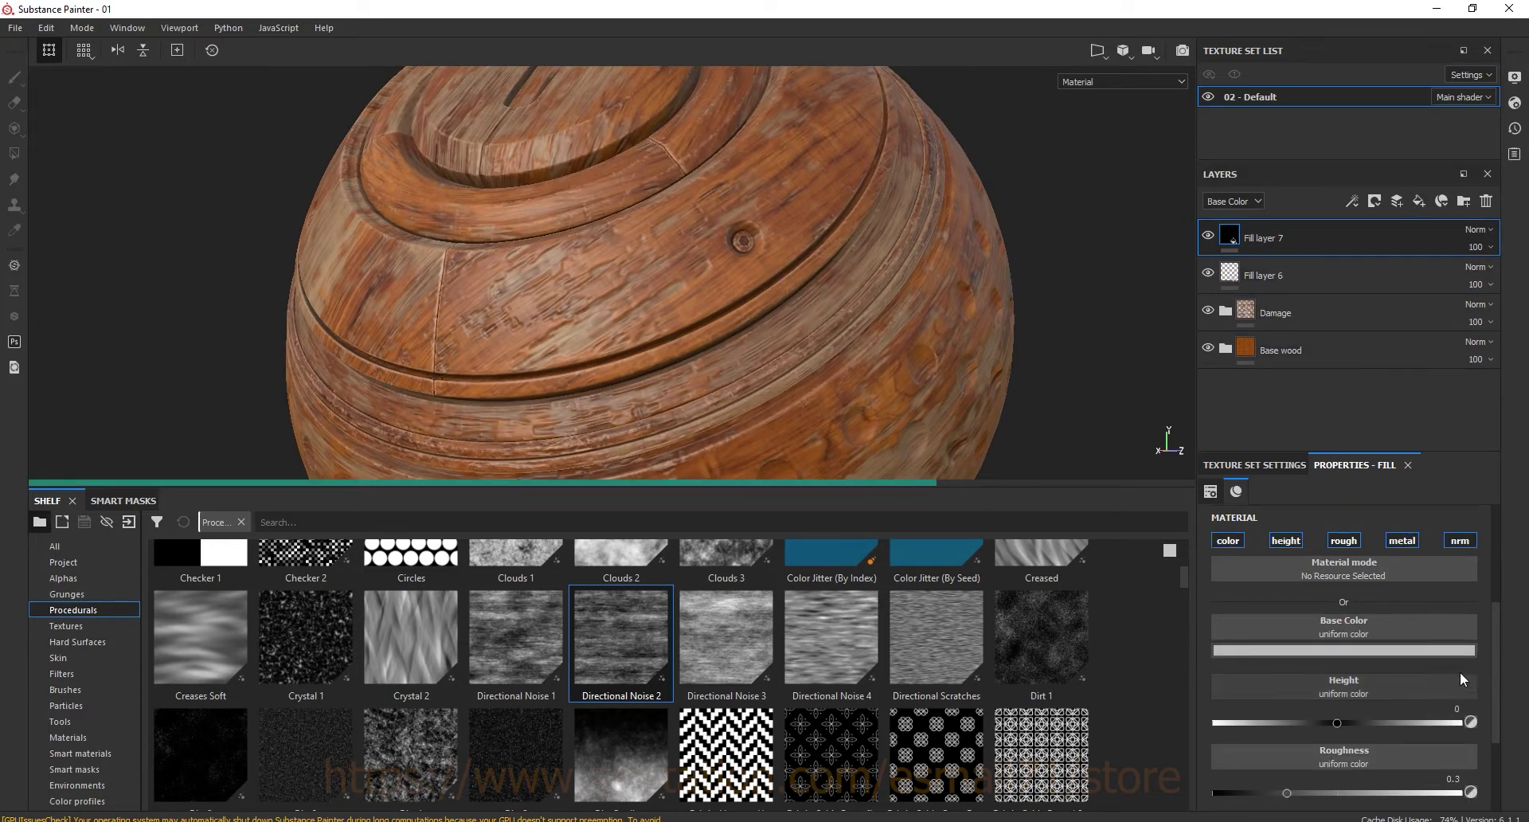
Make Fill layer 7 roughness-only with roughness lowered to 0.1342 for a glossy sheen
click(1402, 540)
click(1285, 540)
click(1229, 540)
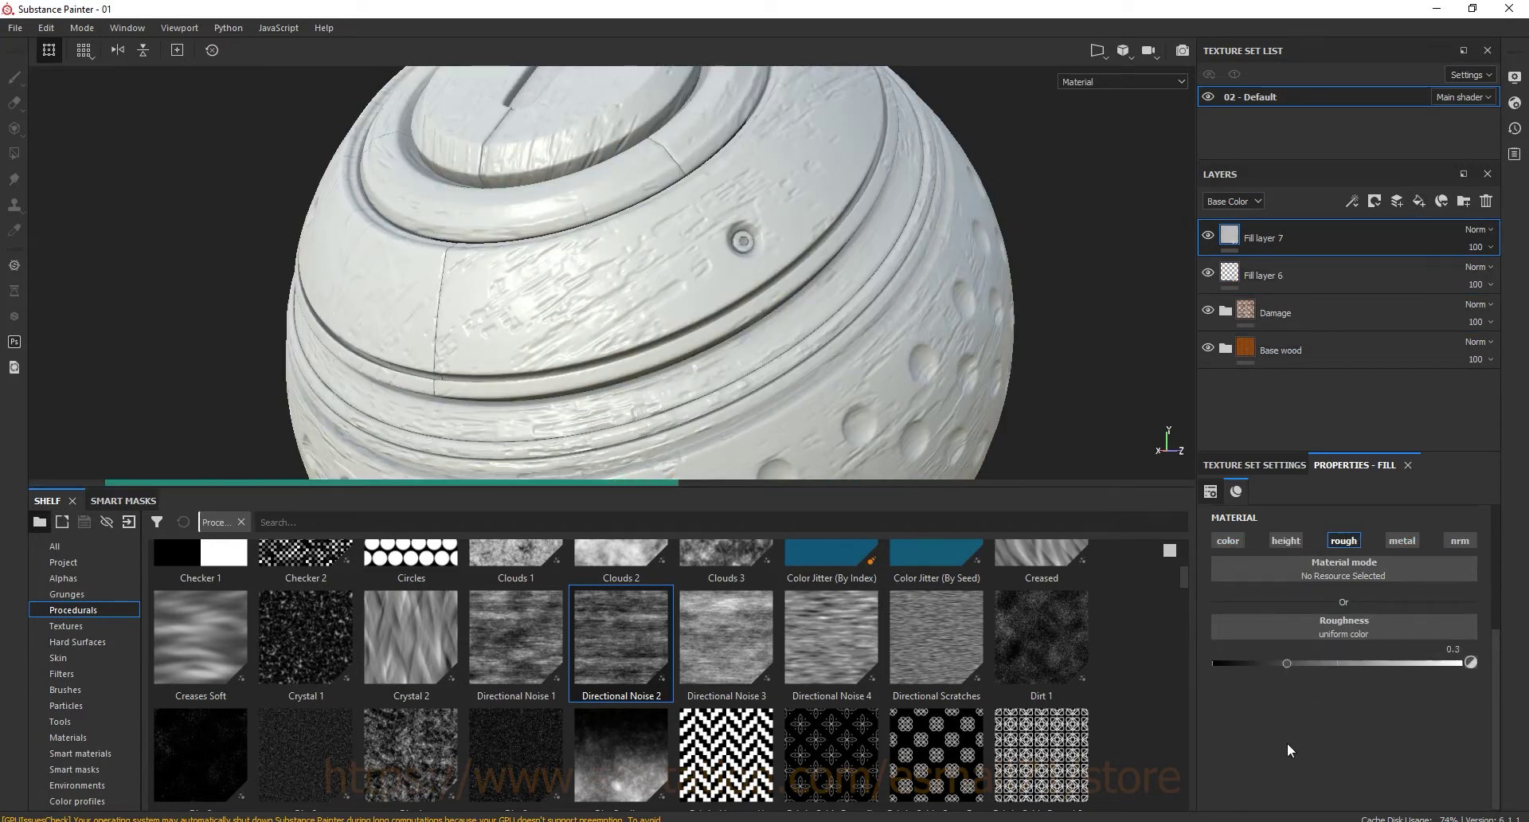
click(1232, 663)
mouse_move(684, 298)
alt+mouse_down()
mouse_move(740, 285)
mouse_move(696, 277)
alt+mouse_up()
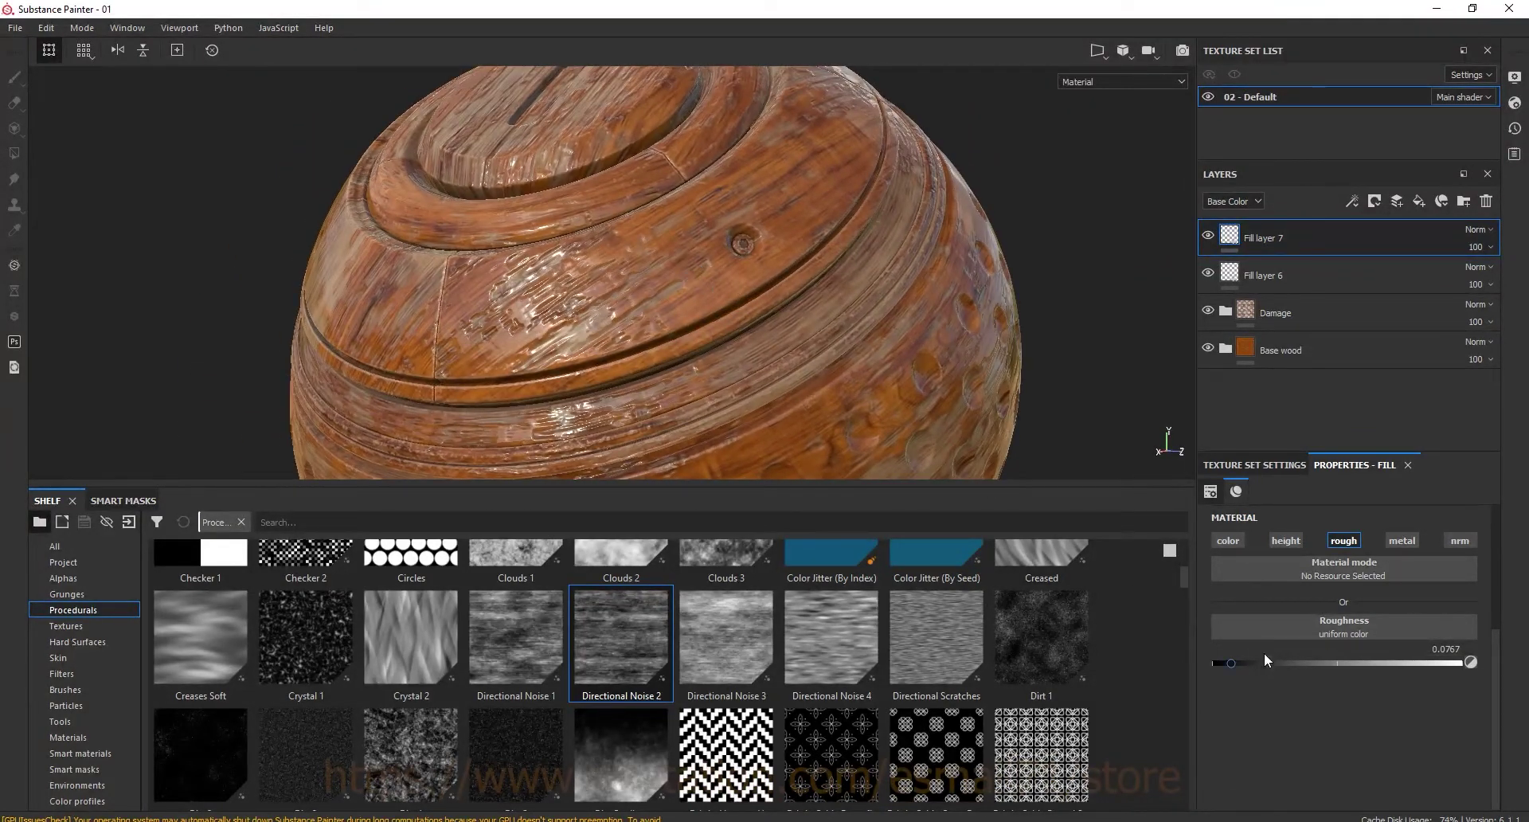
drag(1231, 663, 1247, 663)
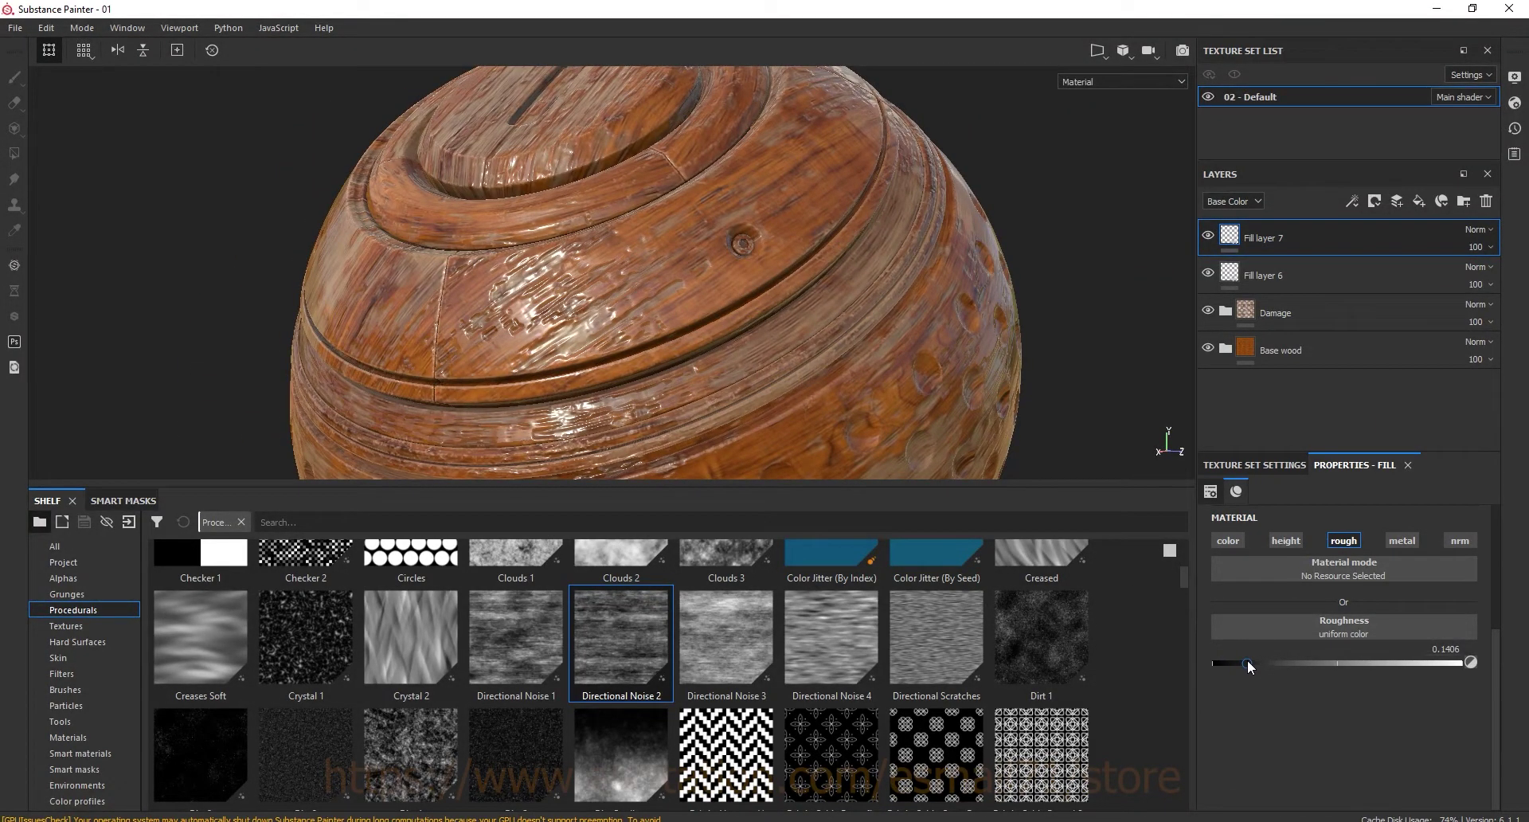
click(1374, 201)
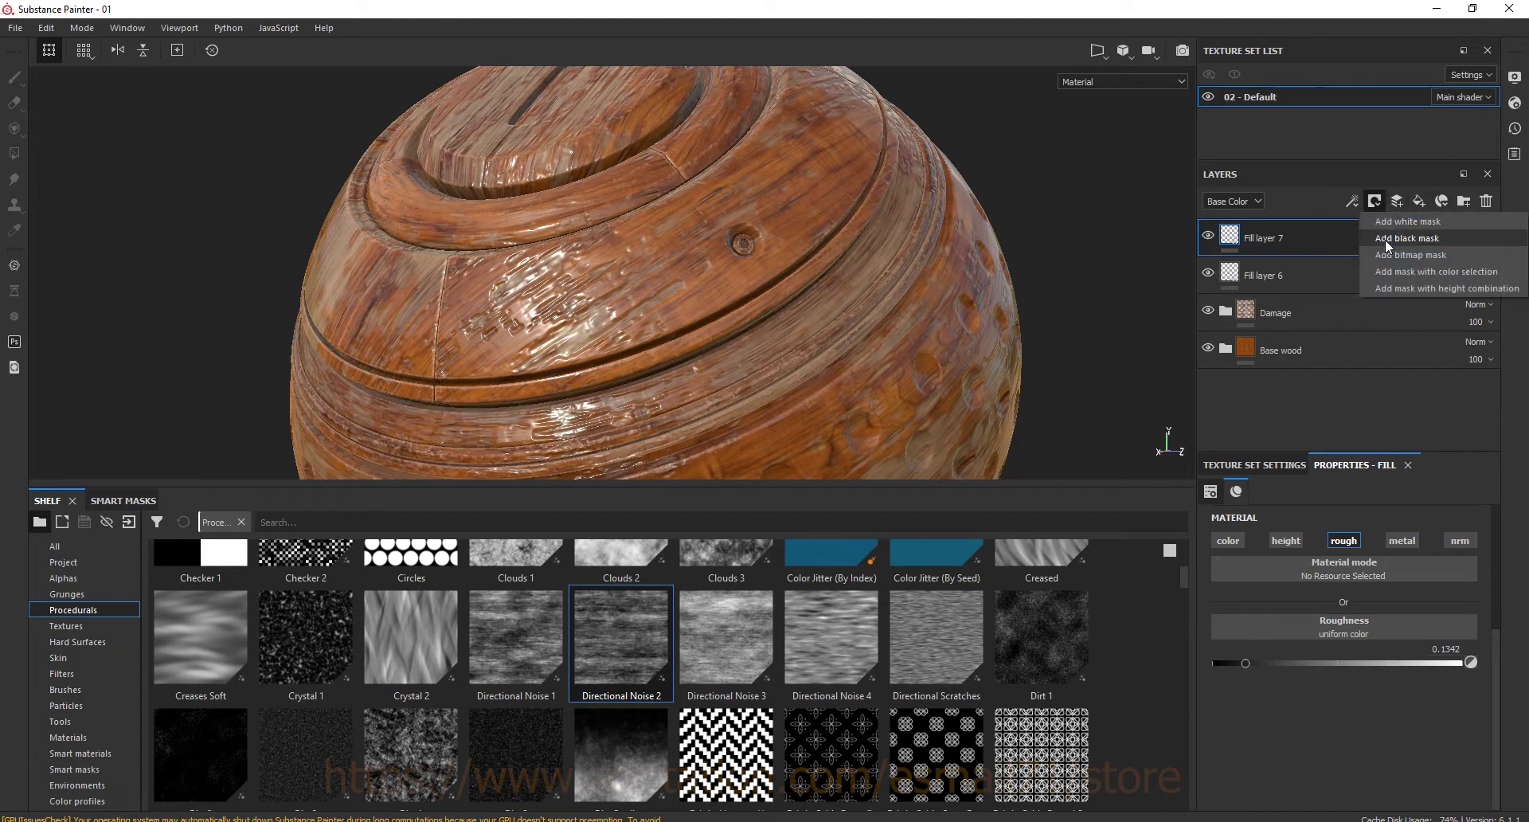
Give Fill layer 7 a black mask with a 0.5 grayscale Fill effect and show Grunges on the shelf
click(1384, 239)
click(1352, 200)
click(1374, 253)
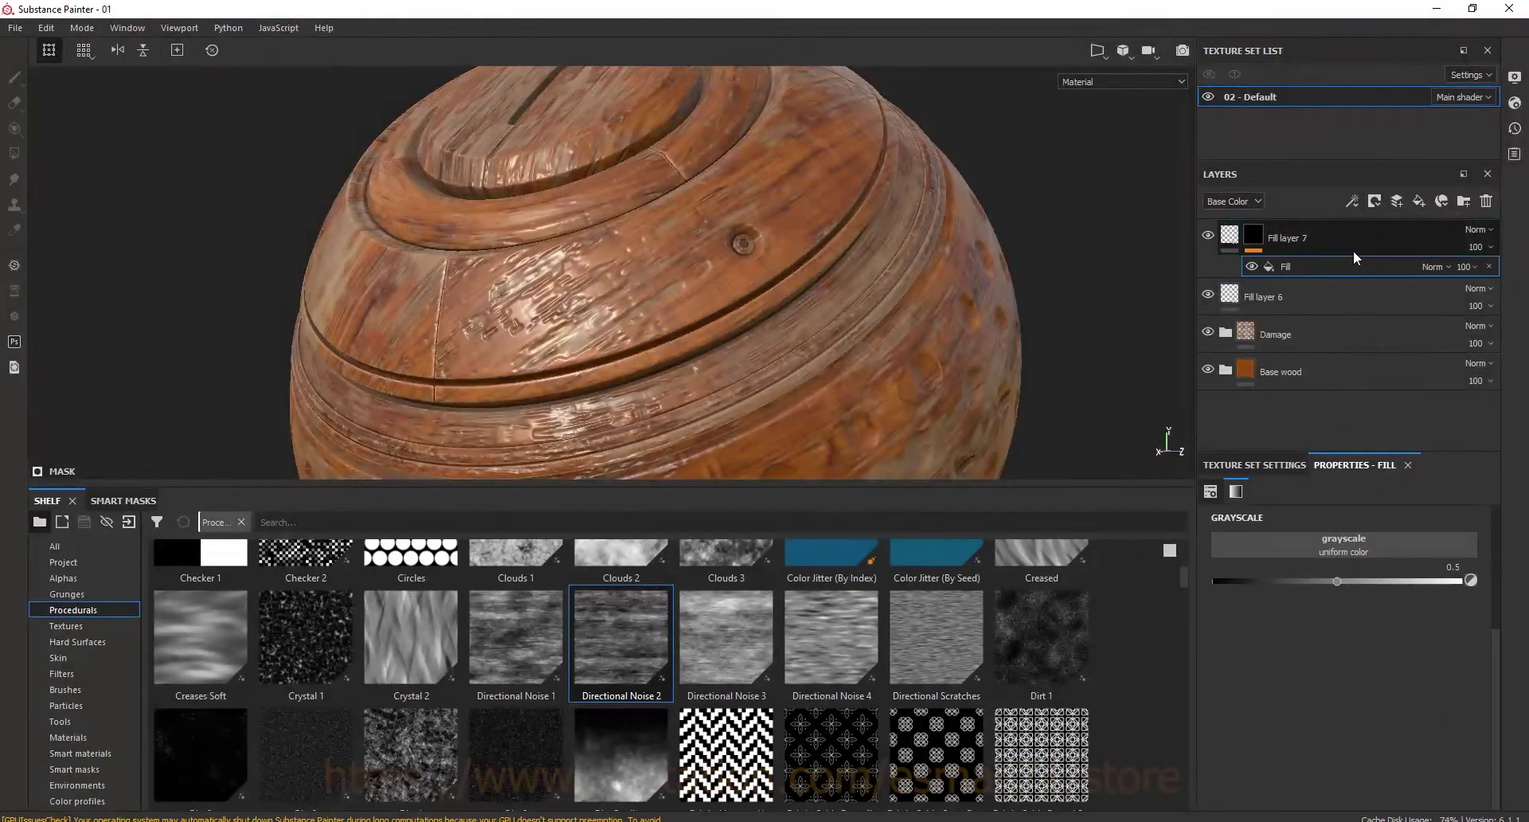
click(67, 594)
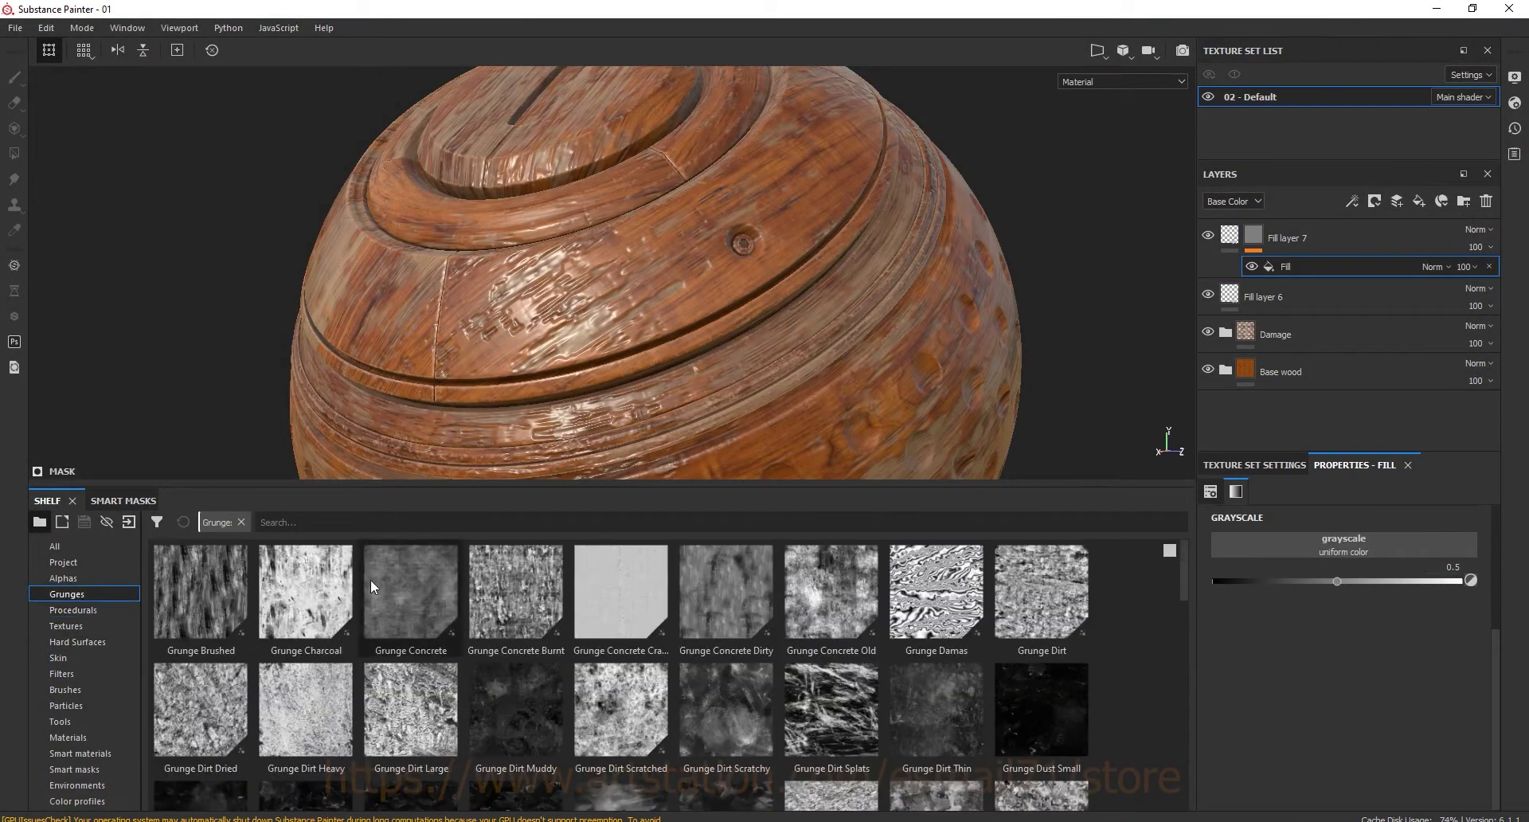
drag(1183, 569, 1182, 762)
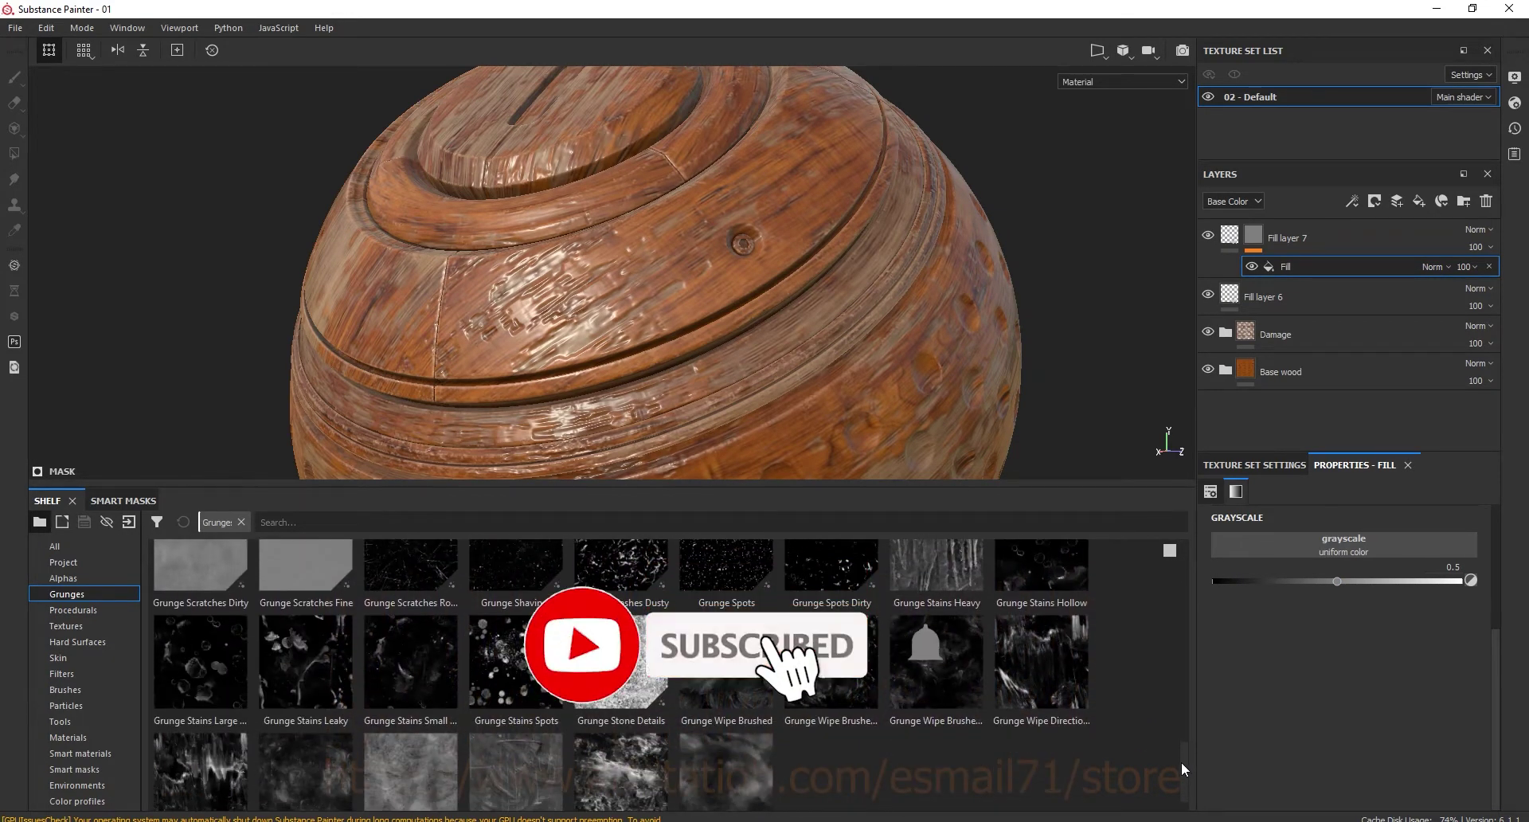
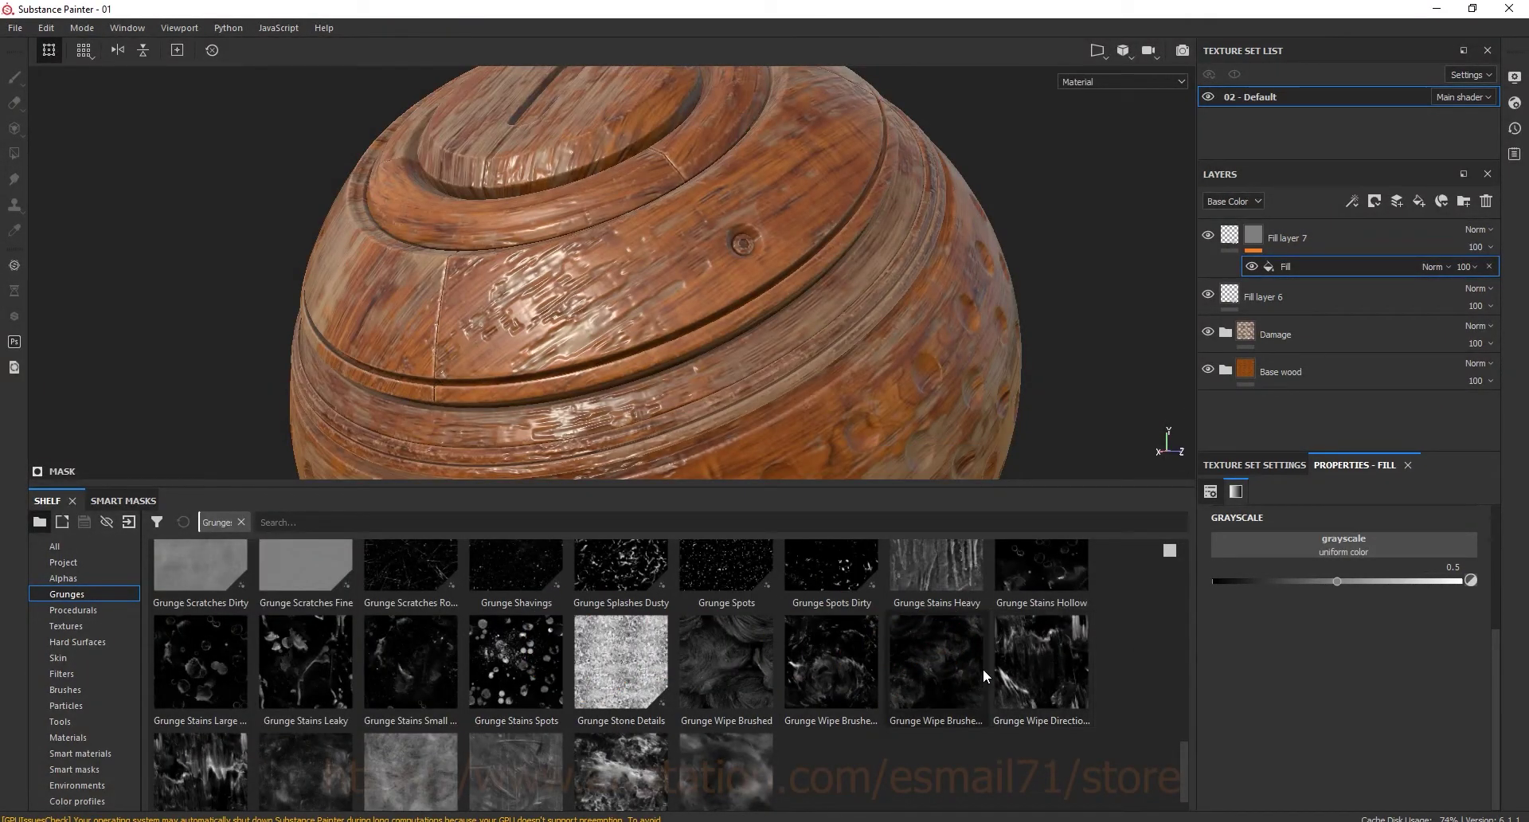
Drive Fill layer 7's mask with Grunge Wipe Brushed Large in place of Brushed Partial
drag(909, 672, 1346, 541)
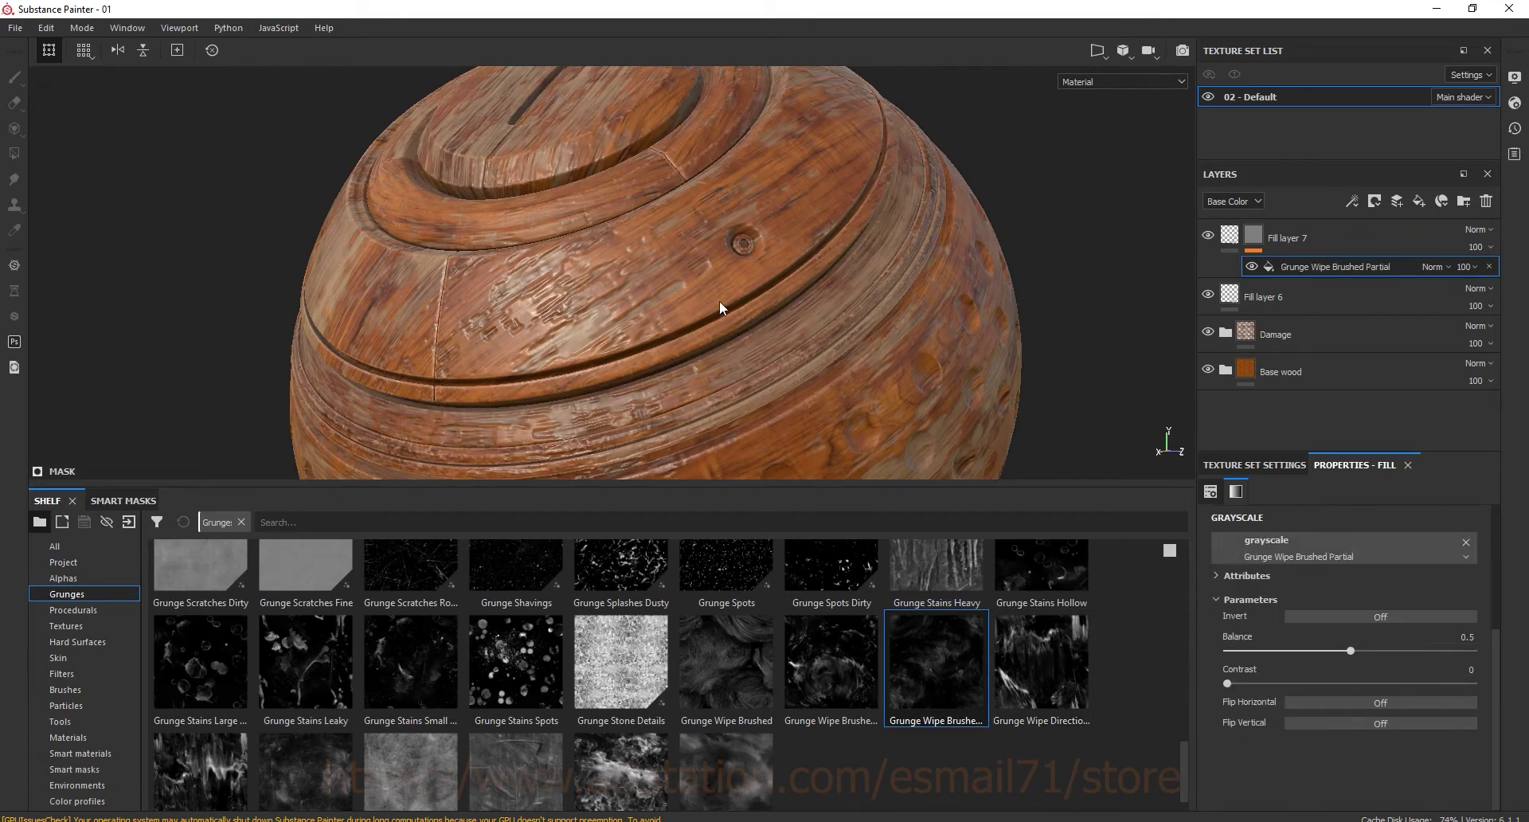
drag(1351, 651, 1399, 651)
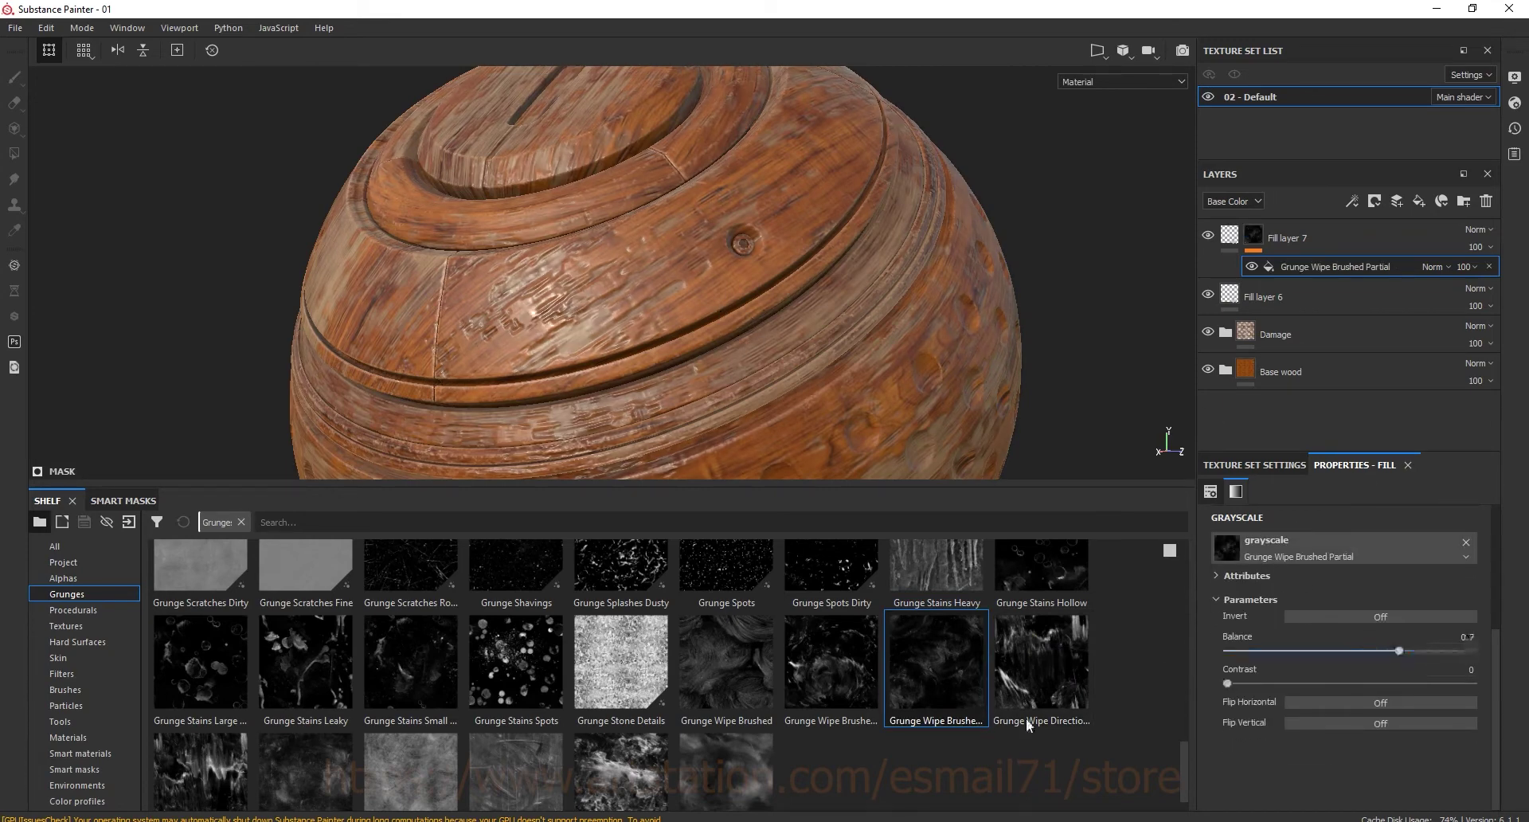
drag(852, 676, 1354, 552)
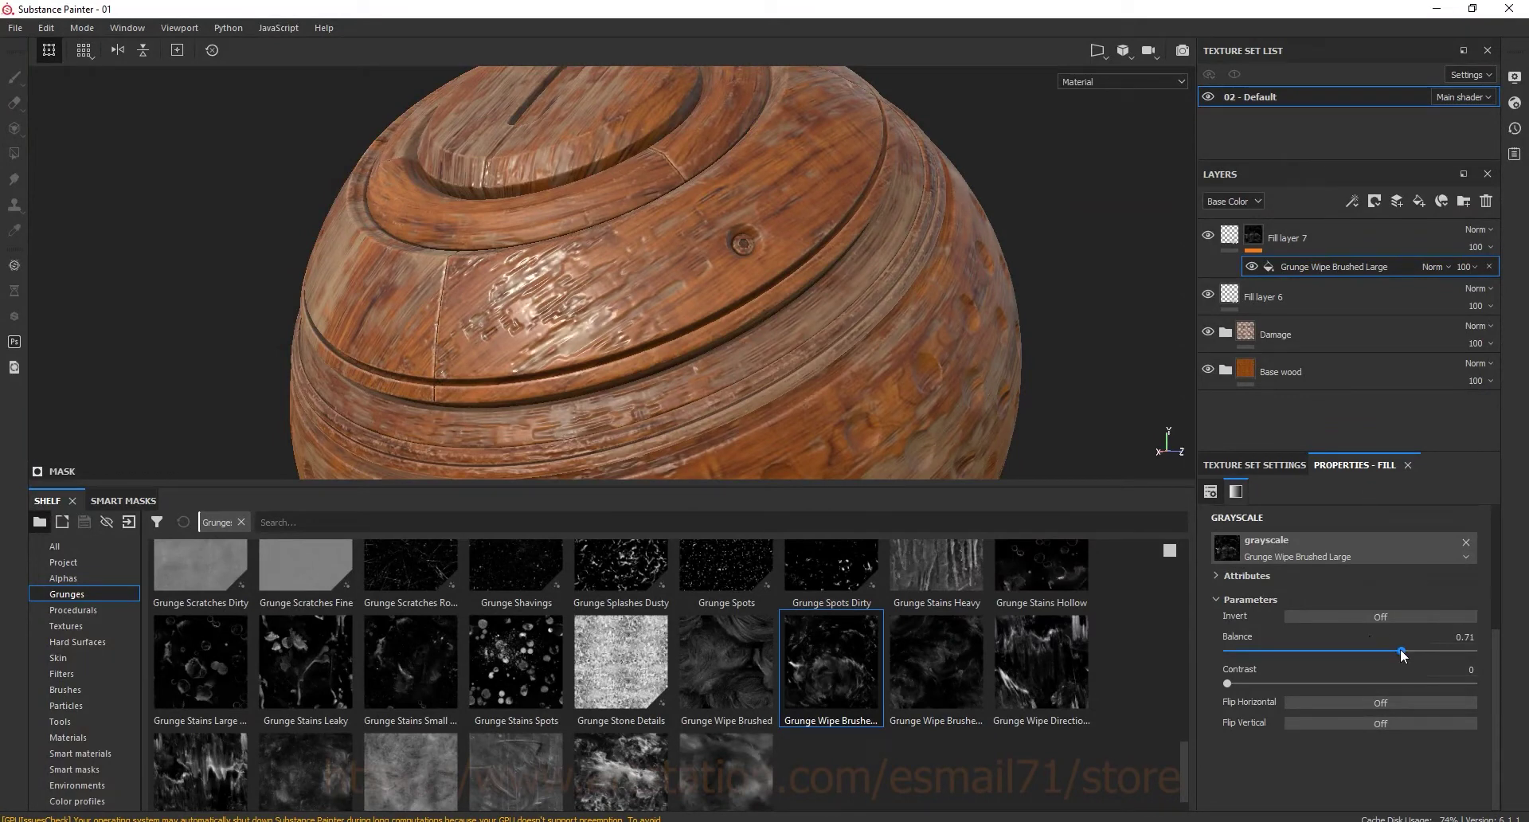
Tune the grunge to Balance 0.62 and Contrast 0.54, checking the sphere's top rings
drag(1430, 647, 1449, 646)
mouse_move(1226, 683)
mouse_down()
mouse_move(1413, 685)
mouse_move(1361, 683)
mouse_up()
mouse_move(557, 239)
alt+mouse_down()
mouse_move(540, 196)
mouse_move(685, 164)
mouse_move(721, 175)
alt+mouse_up()
drag(1433, 650, 1381, 649)
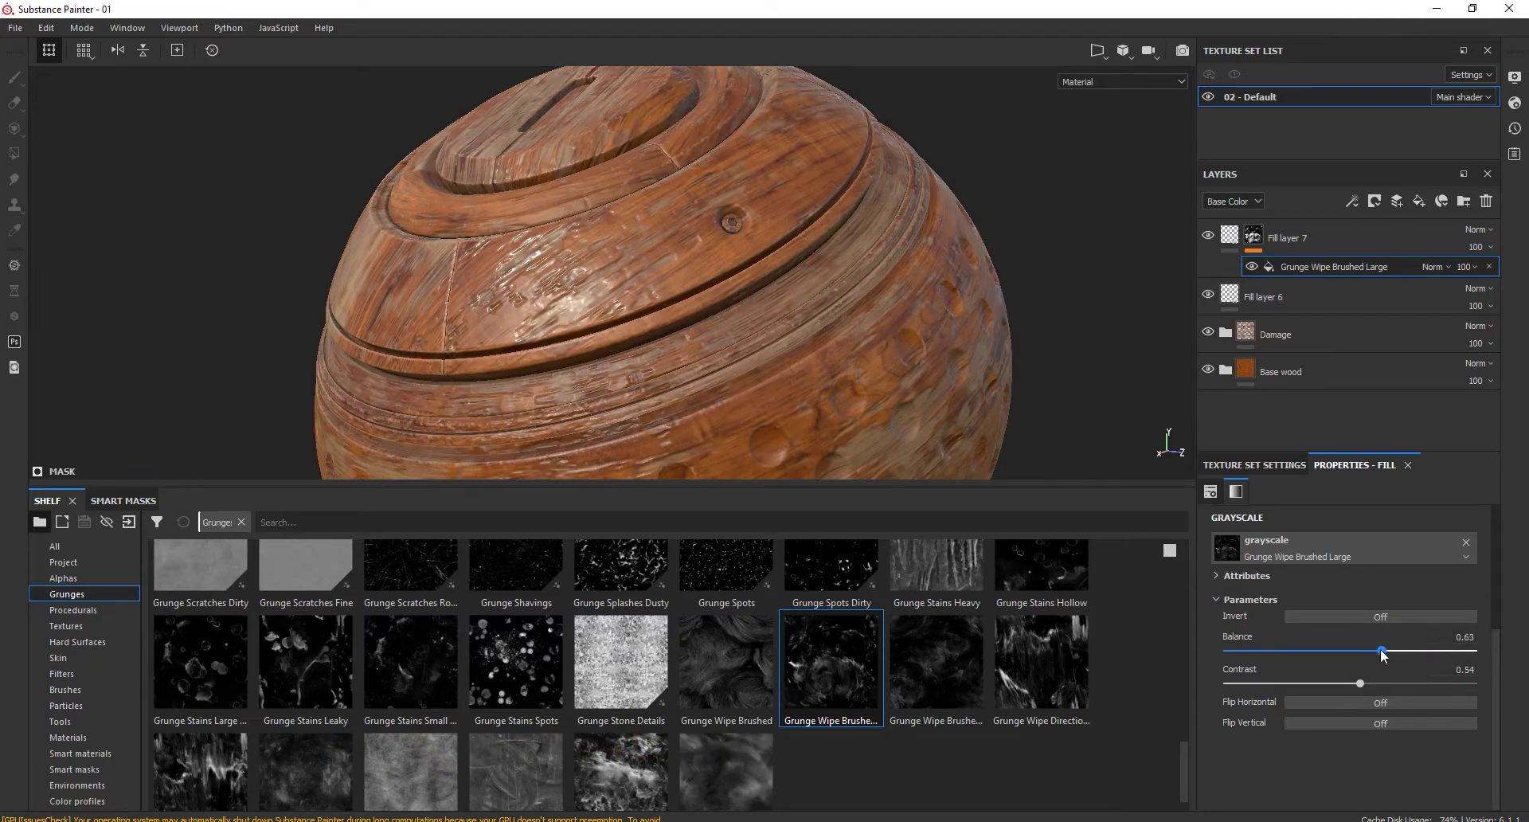
alt+drag(591, 165, 557, 199)
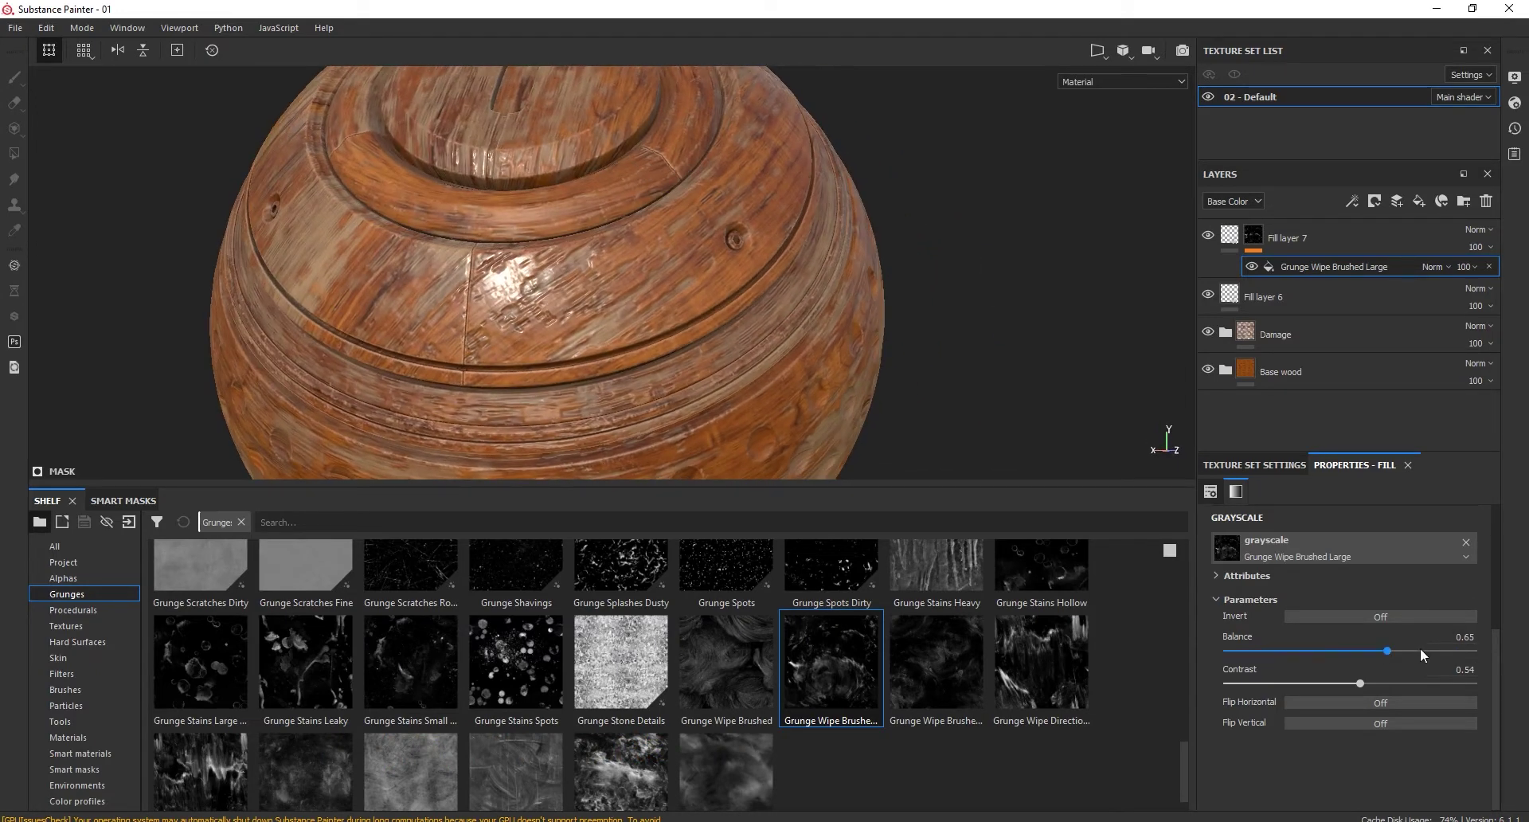
mouse_move(576, 145)
alt+mouse_down()
mouse_move(683, 255)
mouse_move(693, 311)
alt+mouse_up()
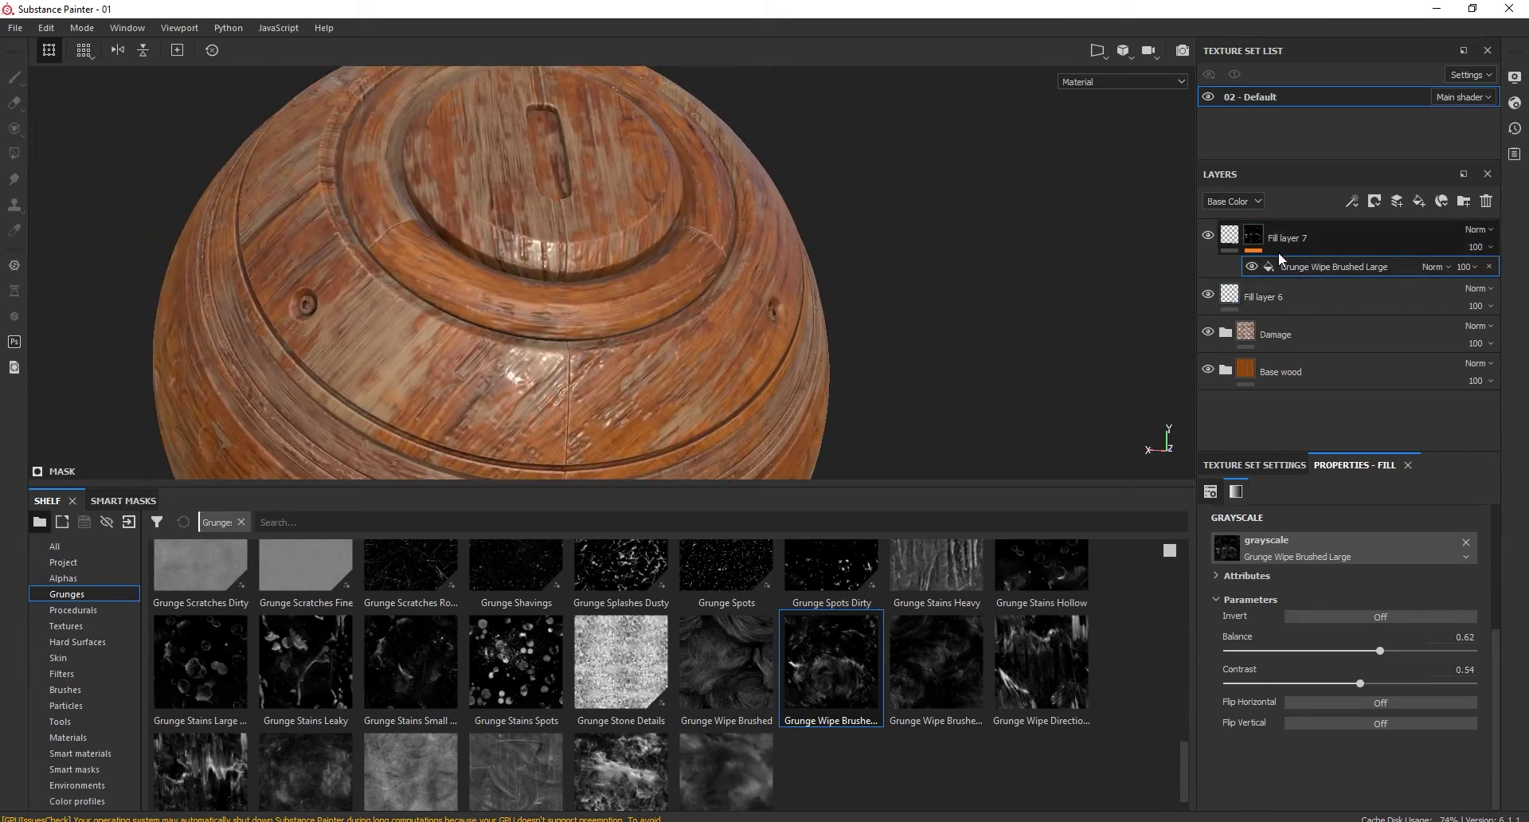
click(1352, 201)
Add a Metal Edge Wear generator to Fill layer 7's mask with Darken blending
click(1369, 222)
click(1355, 513)
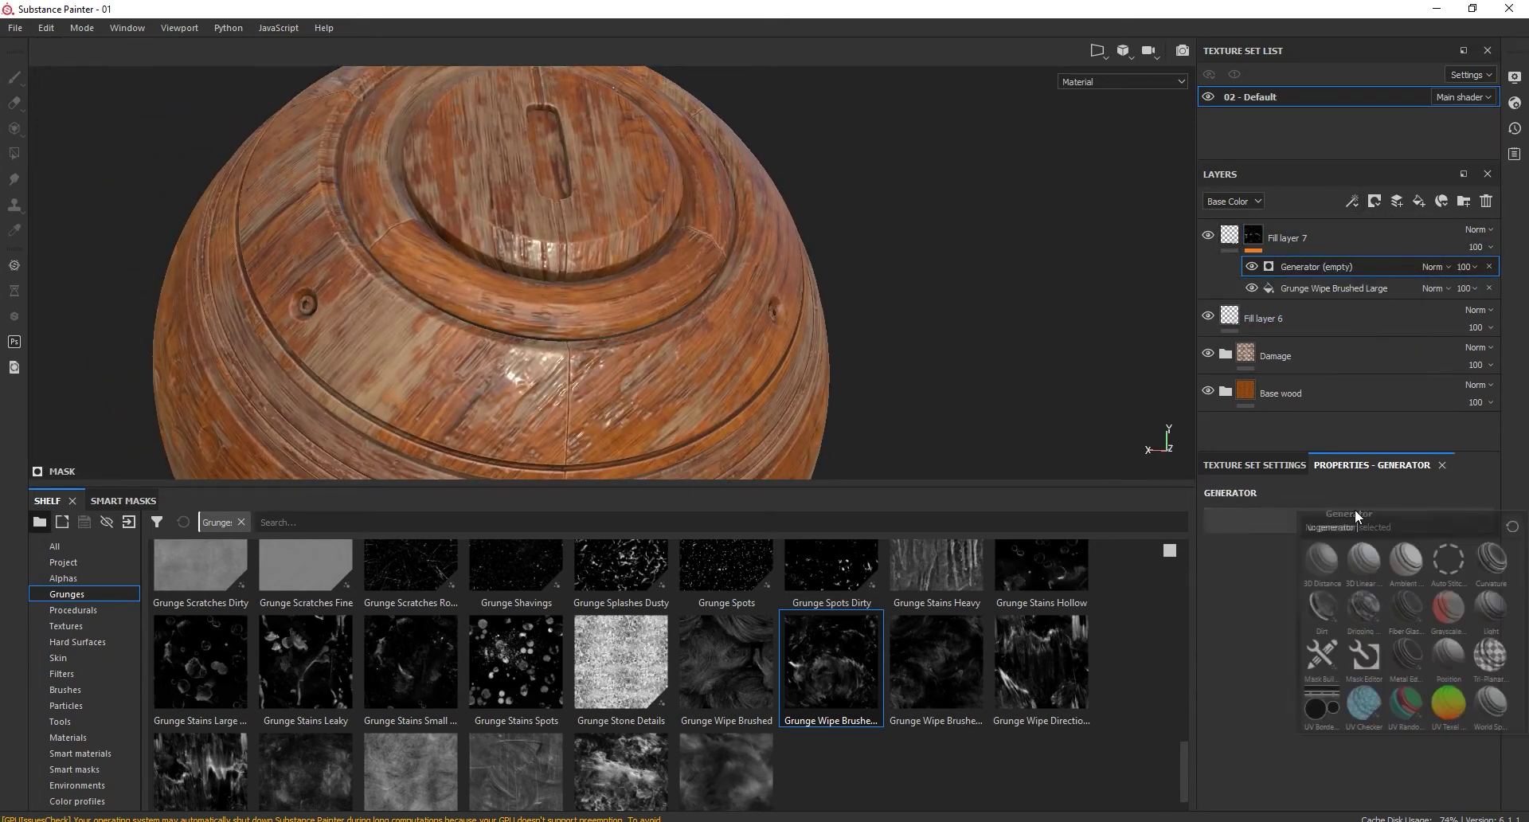
click(1398, 609)
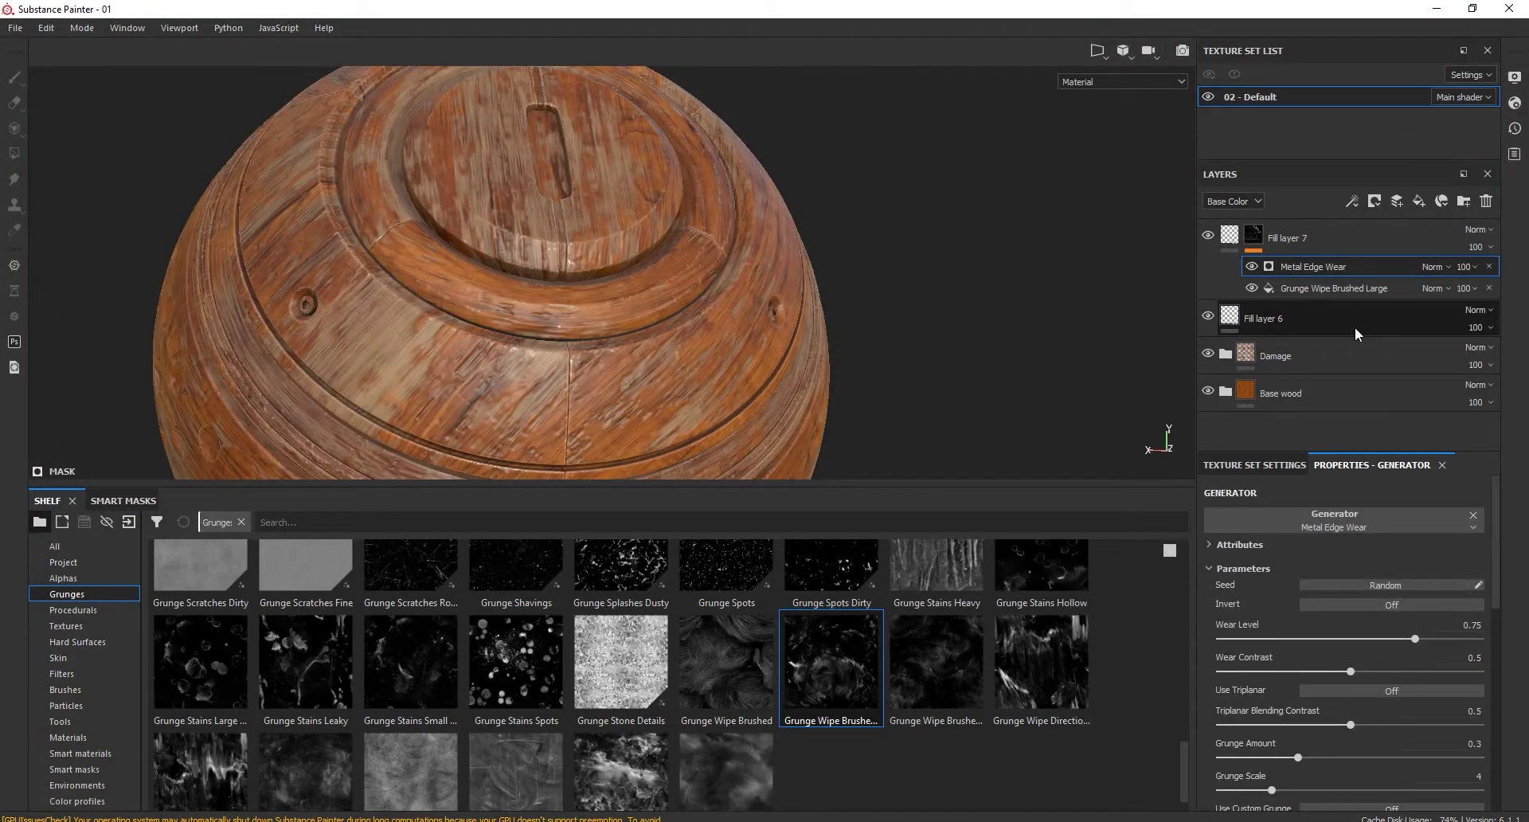
click(1436, 266)
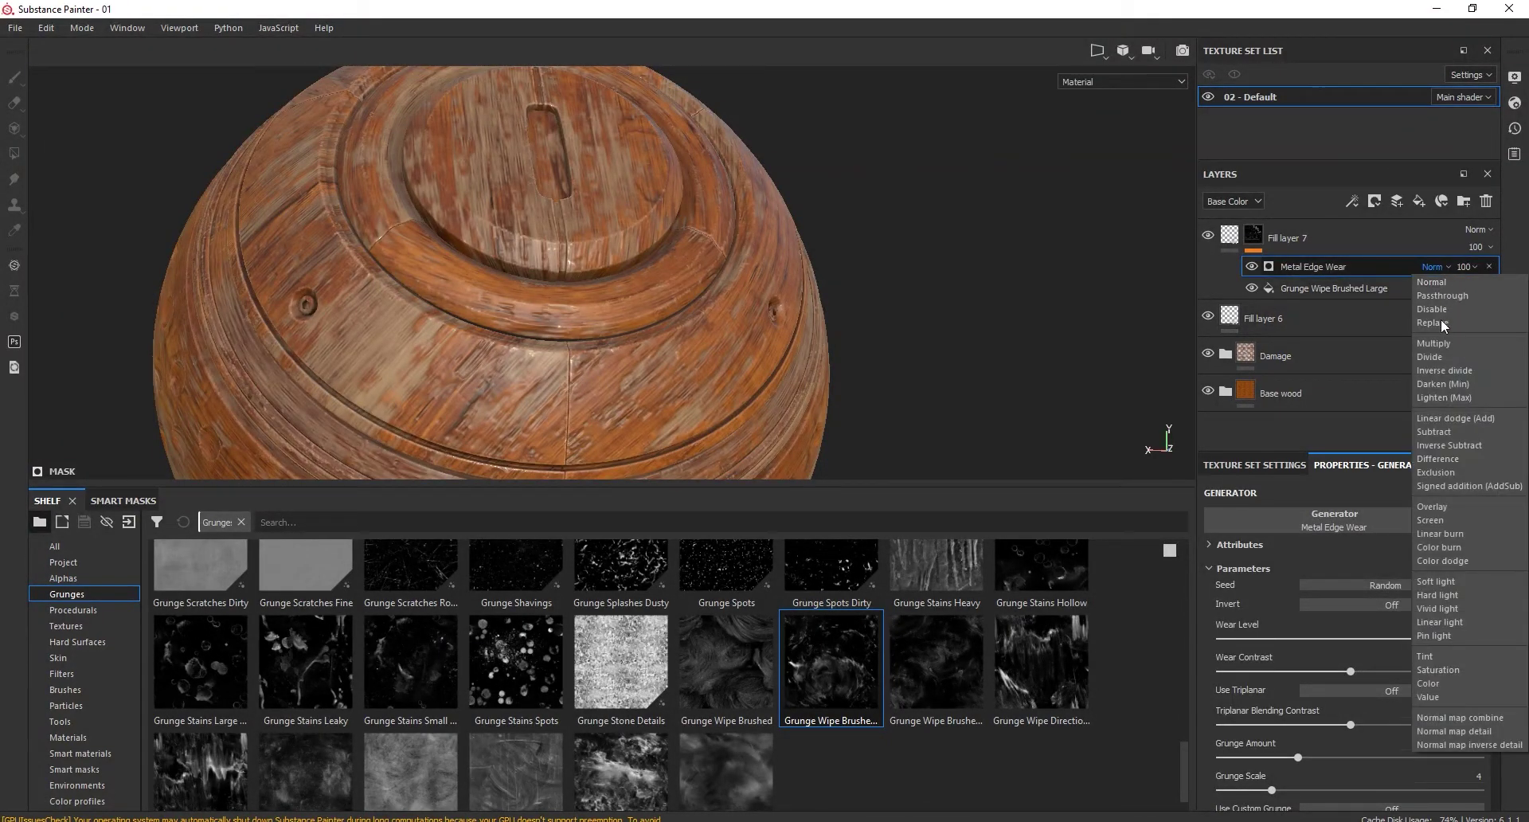
click(1440, 383)
Toggle Metal Edge Wear off and on while orbiting the sphere to compare the wear
alt+drag(877, 313, 882, 270)
click(1252, 267)
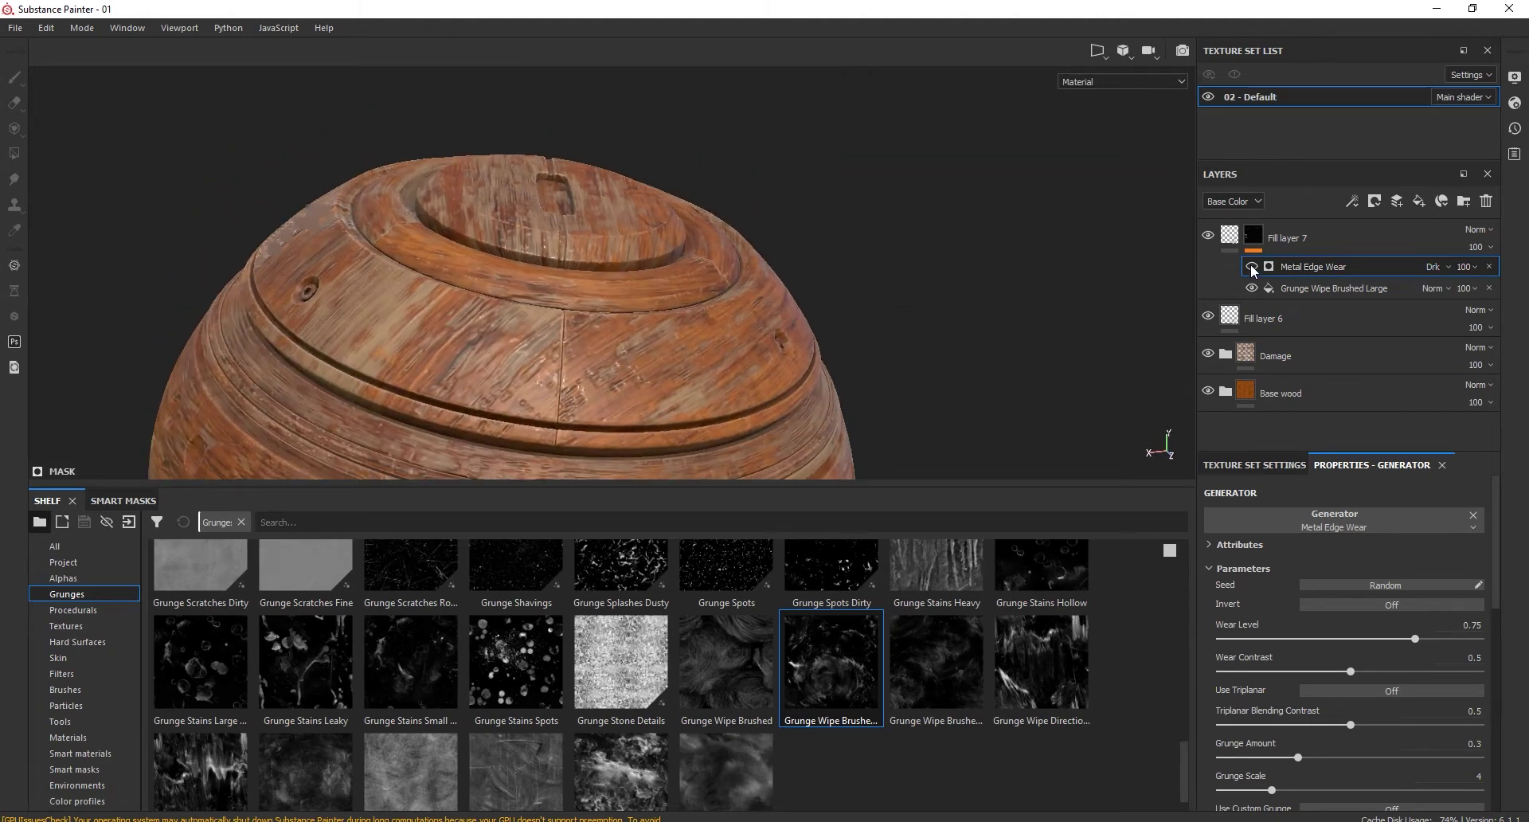
mouse_move(1107, 308)
alt+mouse_down()
mouse_move(827, 319)
mouse_move(836, 263)
alt+mouse_up()
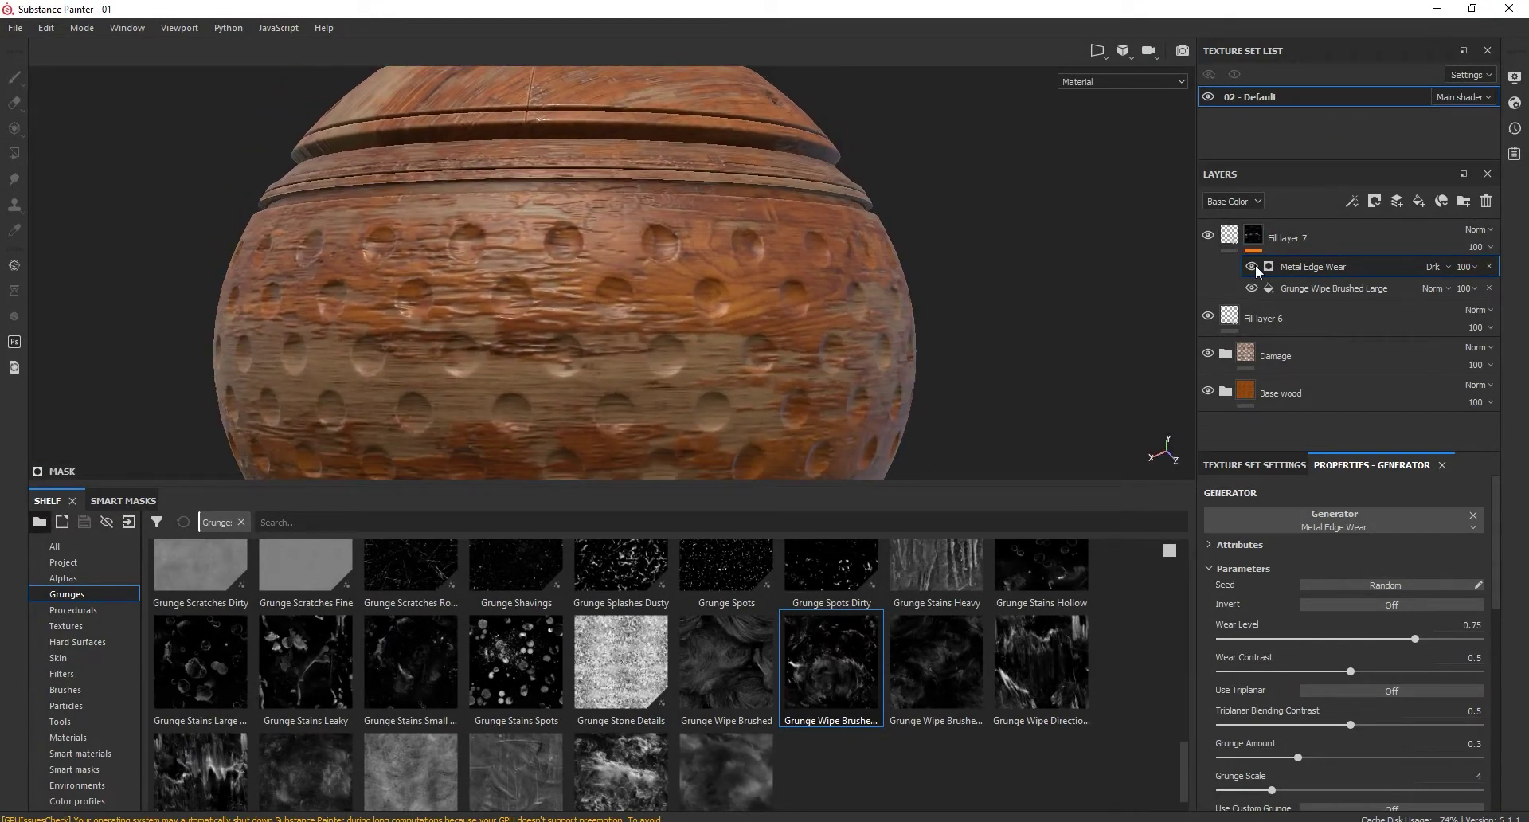
click(1252, 267)
click(1314, 288)
alt+drag(1139, 297, 892, 380)
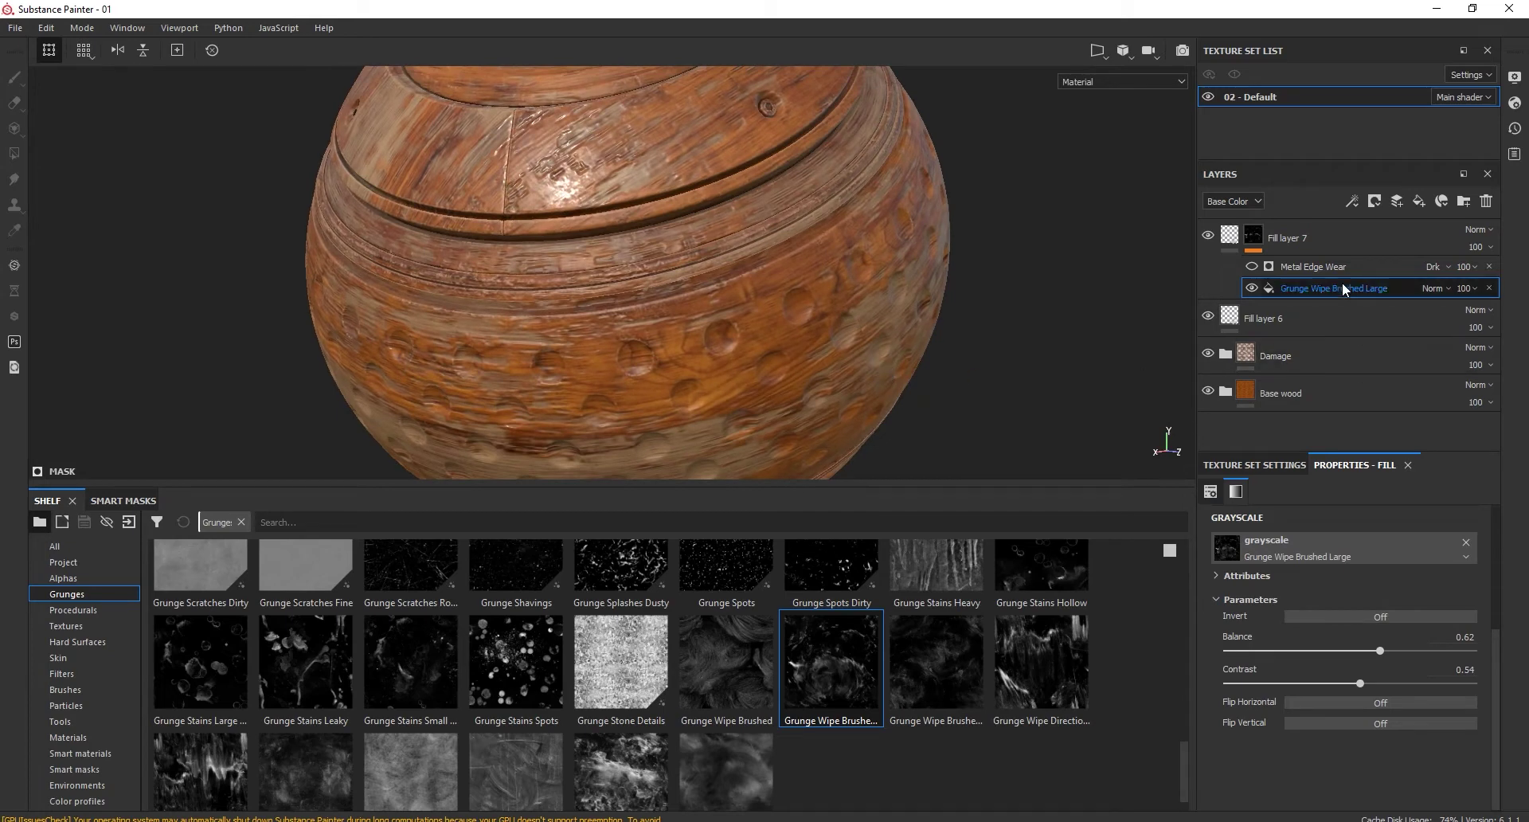
click(1252, 267)
click(1314, 267)
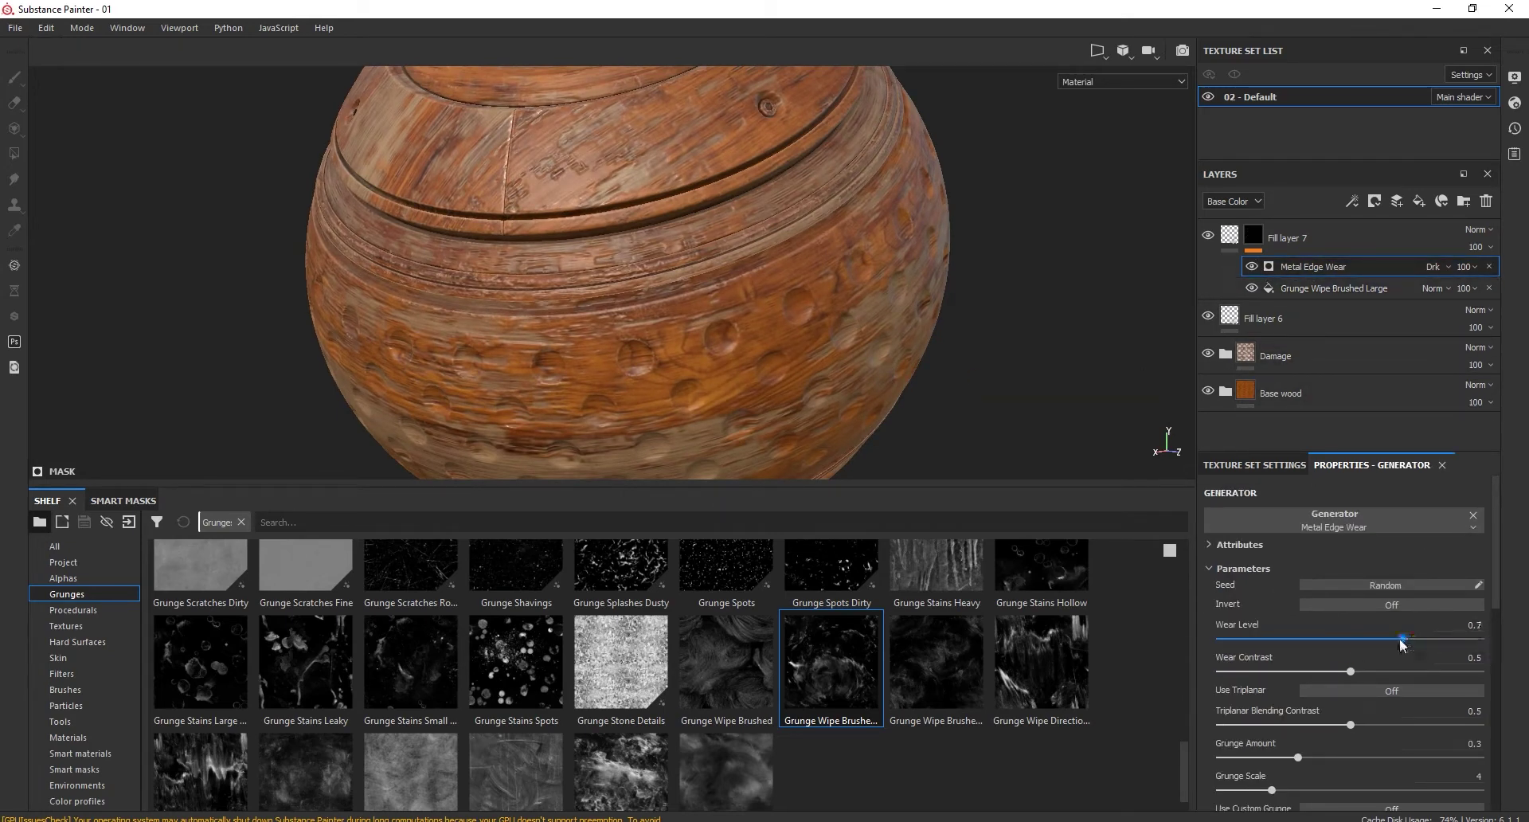
alt+drag(777, 281, 884, 250)
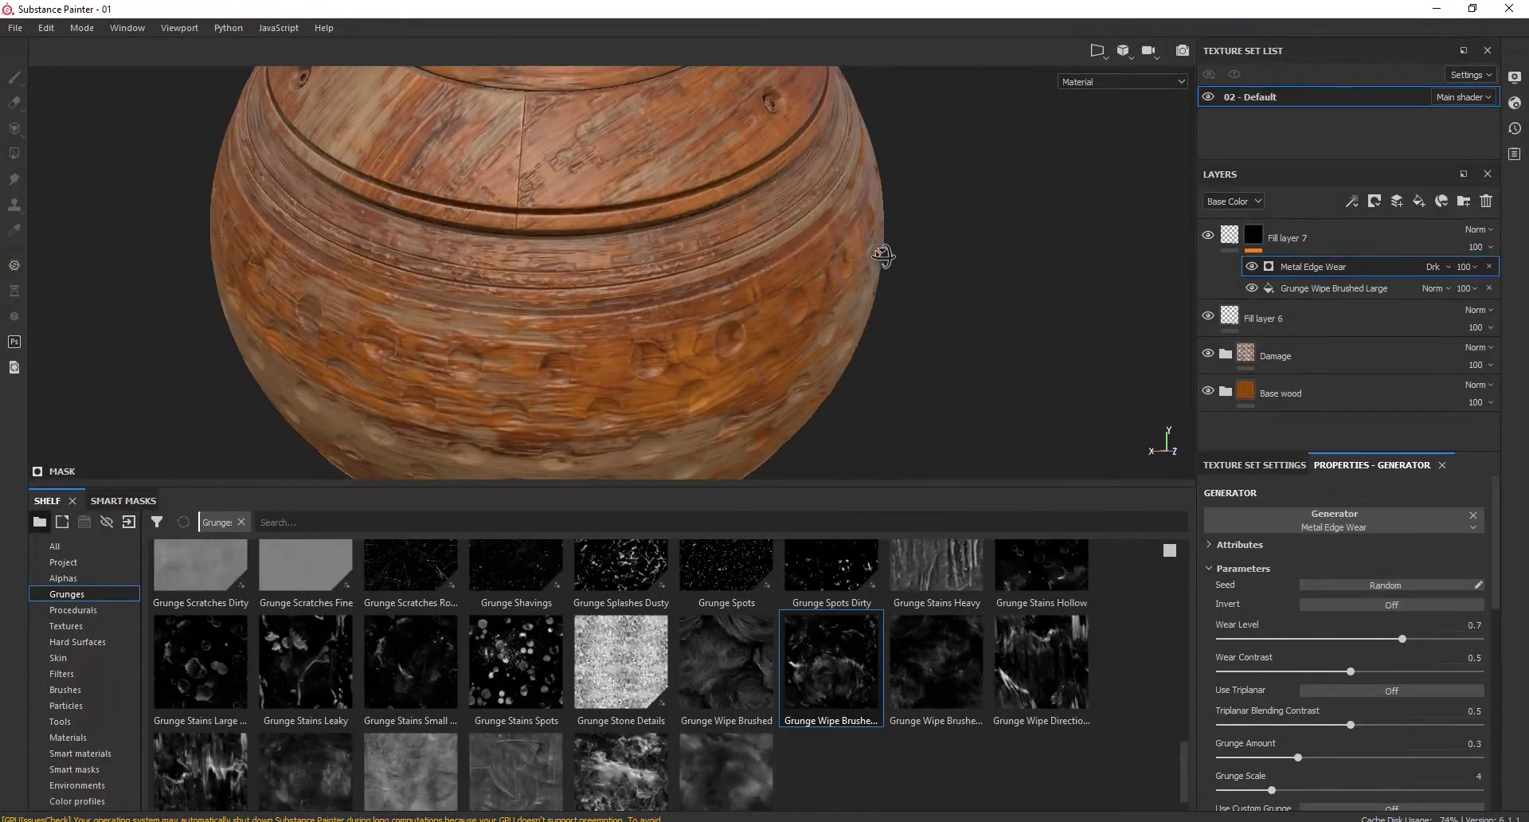
Raise the Grunge Wipe Brushed Large balance to about 0.95
click(1322, 288)
drag(1420, 650, 1461, 650)
mouse_move(942, 386)
alt+mouse_down()
mouse_move(802, 280)
mouse_move(622, 250)
mouse_move(718, 207)
mouse_move(720, 178)
mouse_move(672, 294)
alt+mouse_up()
scroll(549, 239, up, 5)
drag(1462, 650, 1443, 649)
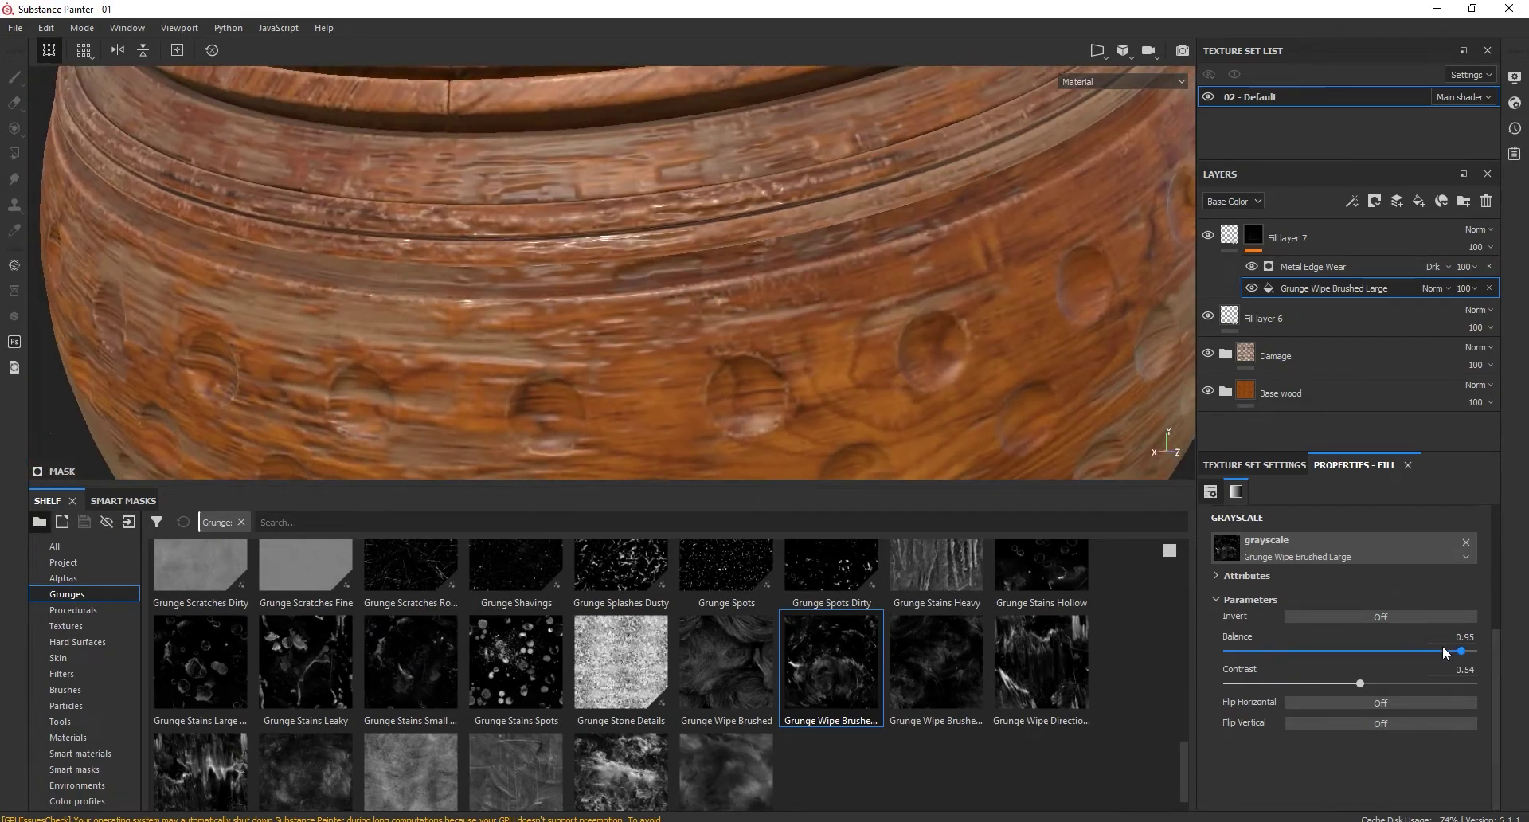
Lower Metal Edge Wear opacity to 65, keeping the grunge effect in place
click(1354, 267)
drag(1513, 305, 1506, 301)
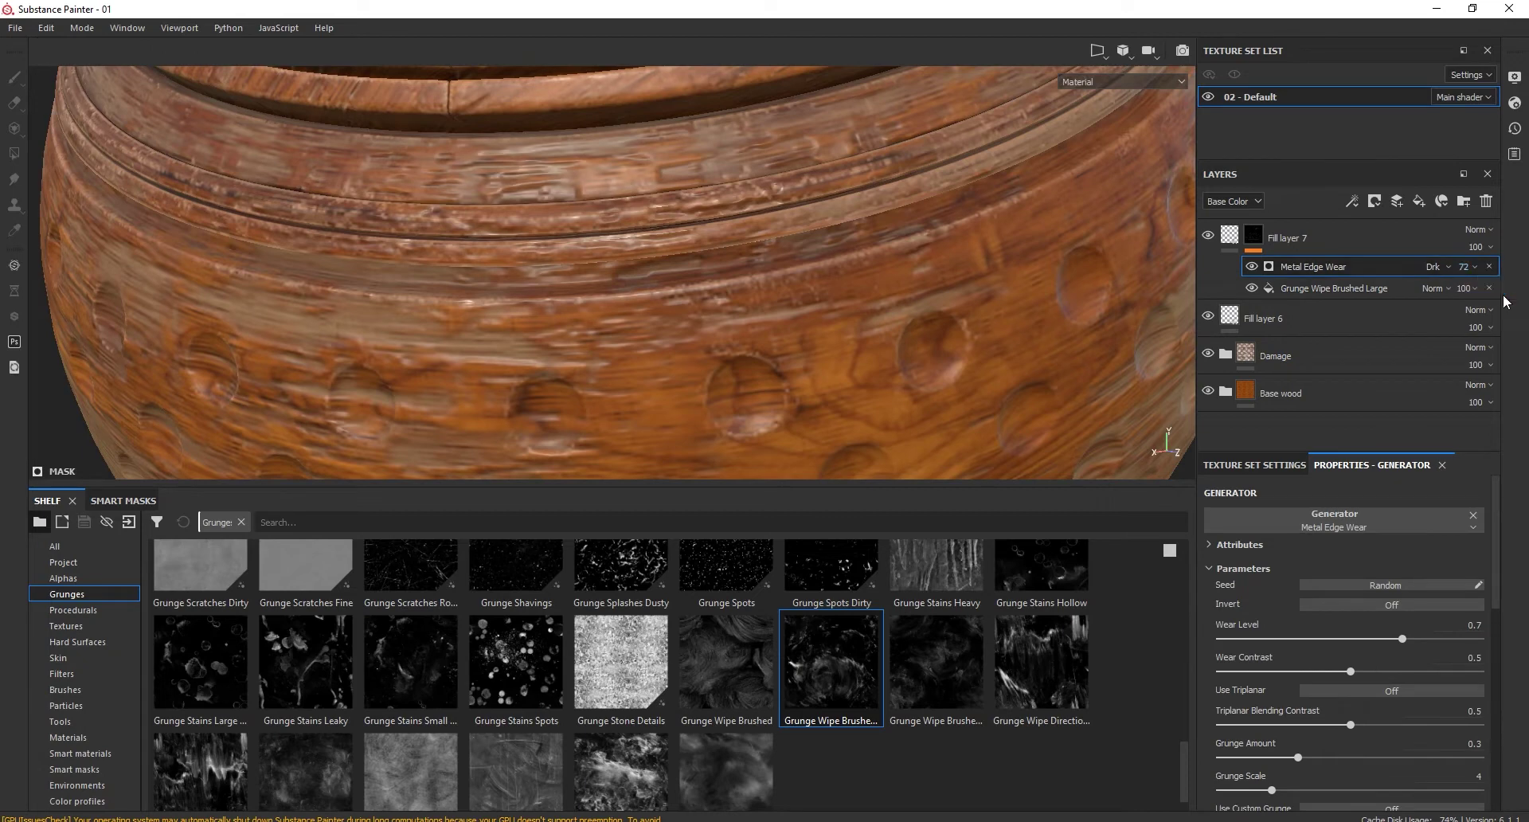
click(1489, 288)
key(ctrl+z)
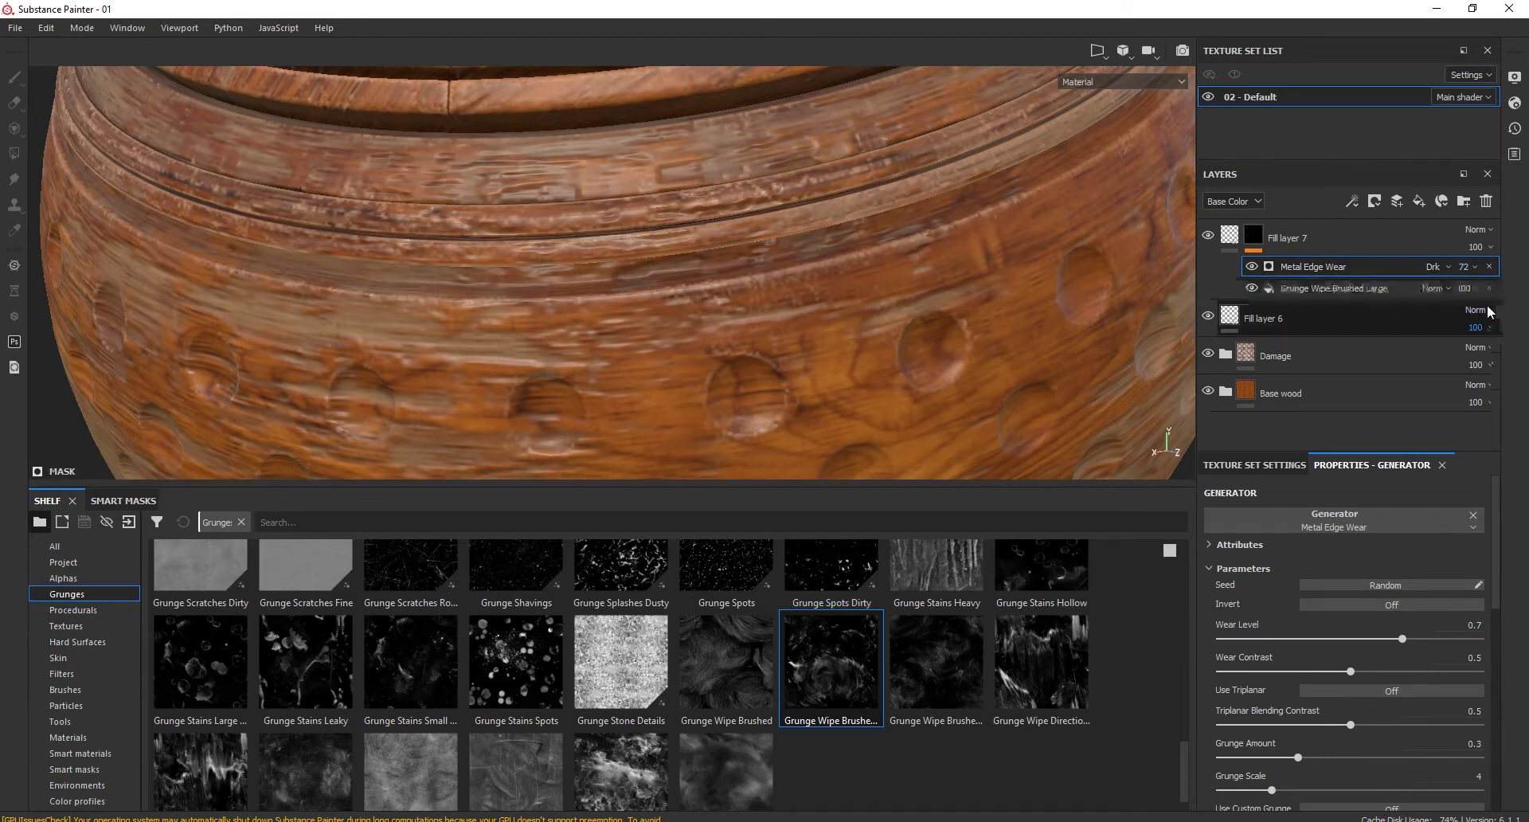
drag(1504, 296, 1498, 296)
Review the whole sphere from above and collapse Fill layer 7's mask effects
scroll(587, 331, down, 3)
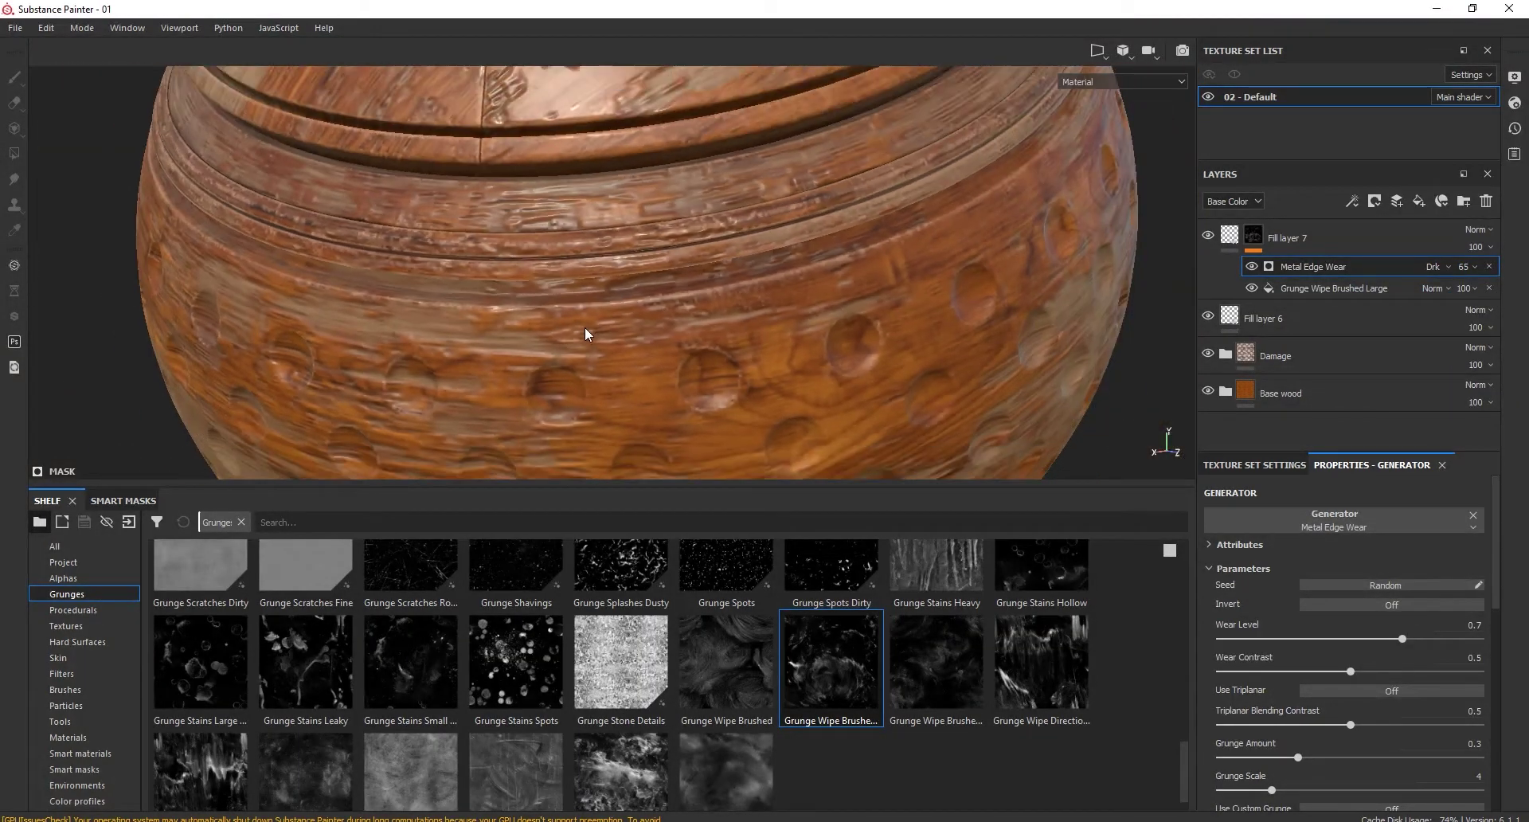
scroll(587, 331, down, 3)
mouse_move(587, 331)
alt+mouse_down()
mouse_move(693, 296)
mouse_move(630, 401)
mouse_move(801, 271)
alt+mouse_up()
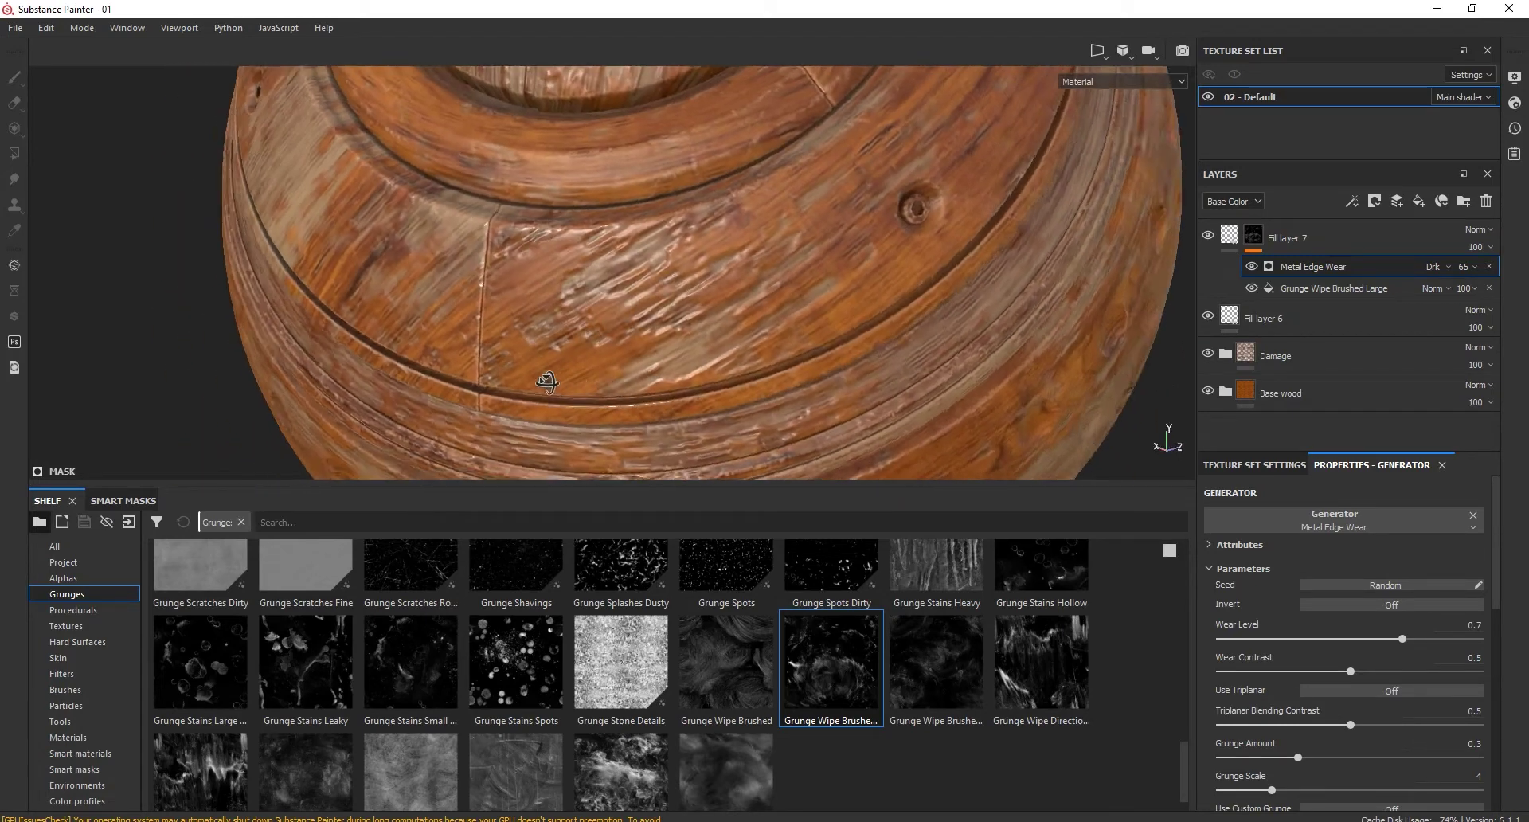
scroll(802, 271, down, 3)
alt+drag(922, 250, 731, 278)
scroll(732, 277, up, 2)
scroll(674, 335, up, 3)
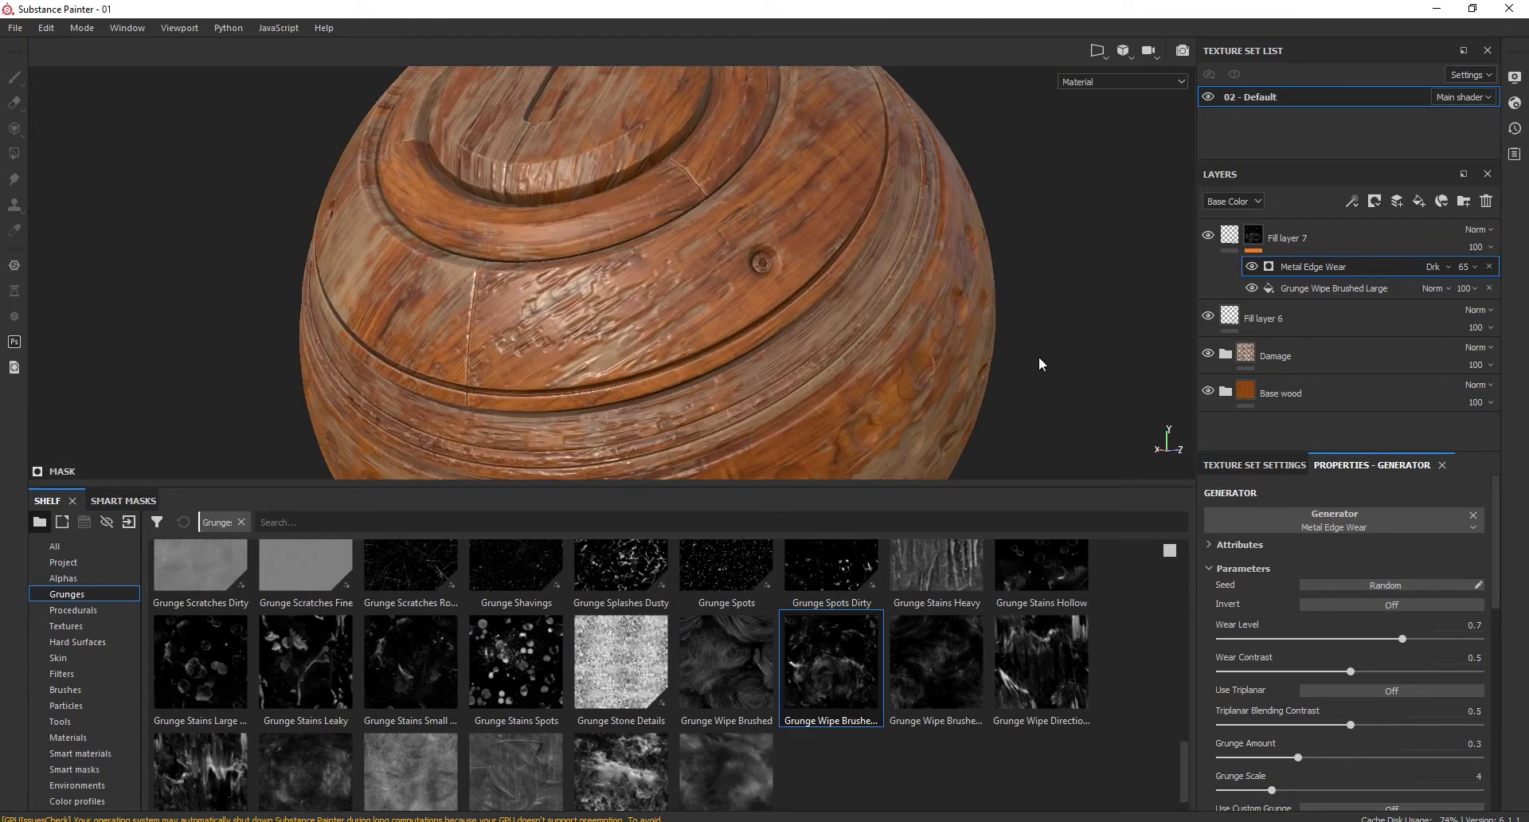
click(1290, 237)
Compare the Damage group on and off, then expand it and select Fill layer 2
click(1208, 310)
click(1208, 309)
click(1226, 312)
scroll(1487, 406, down, 2)
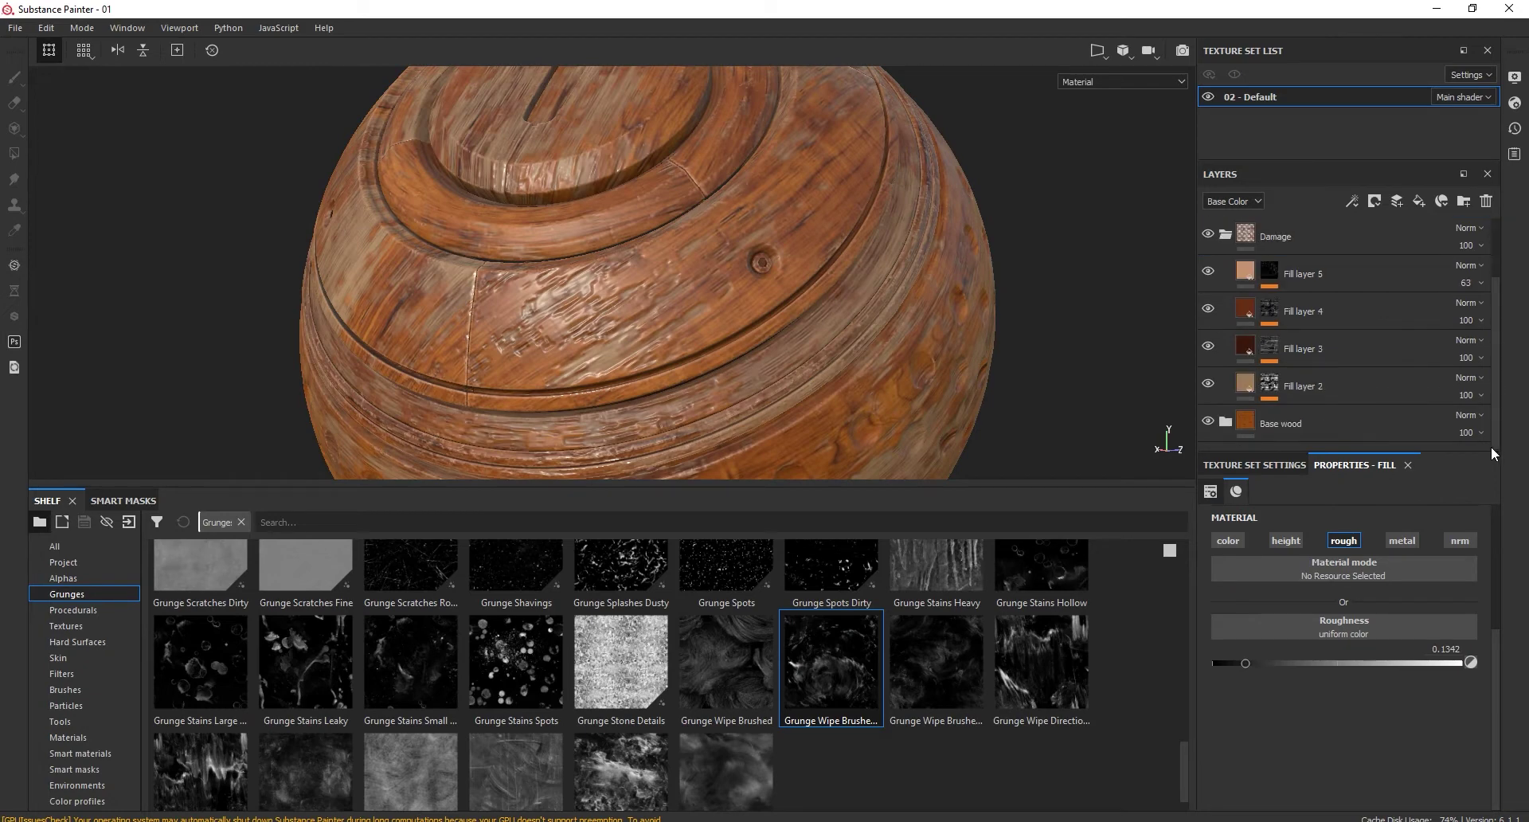
click(1273, 387)
click(1299, 386)
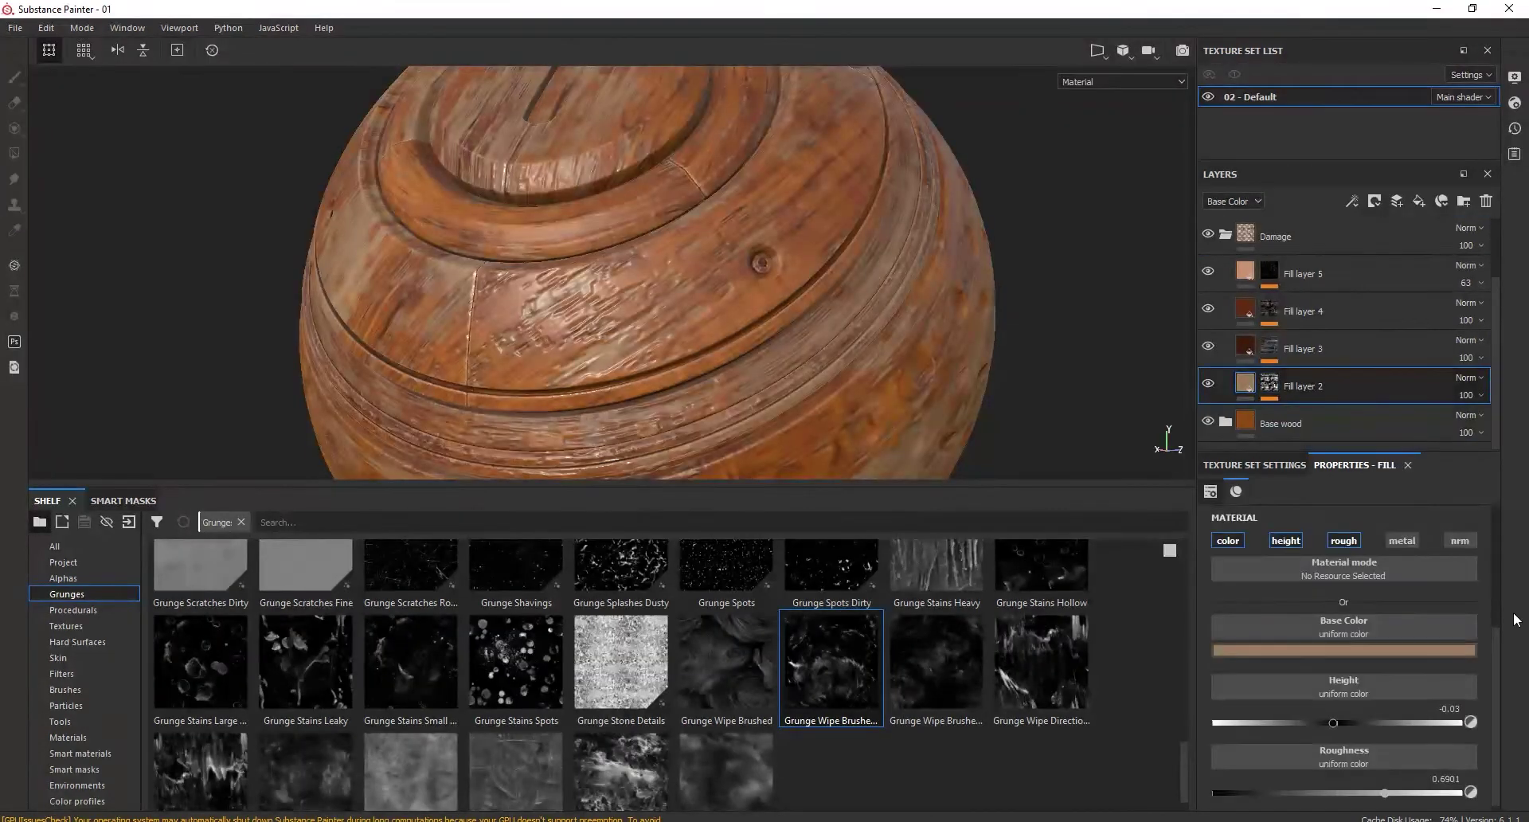
drag(1498, 634, 1494, 542)
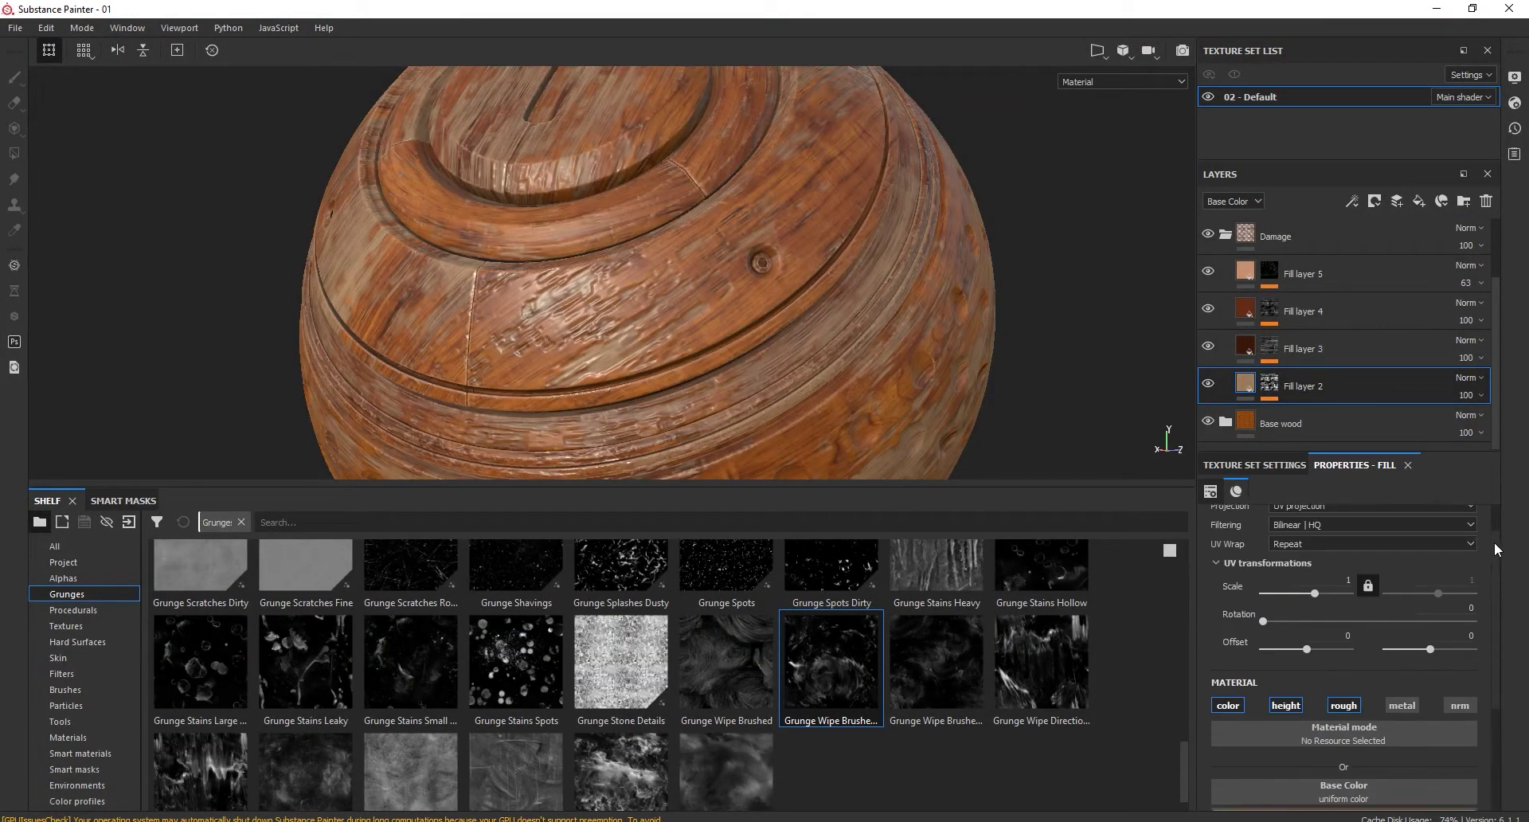
Hide Fill layers 5, 4 and 3 and expand Fill layer 2's mask effects
click(1208, 271)
click(1208, 308)
click(1207, 346)
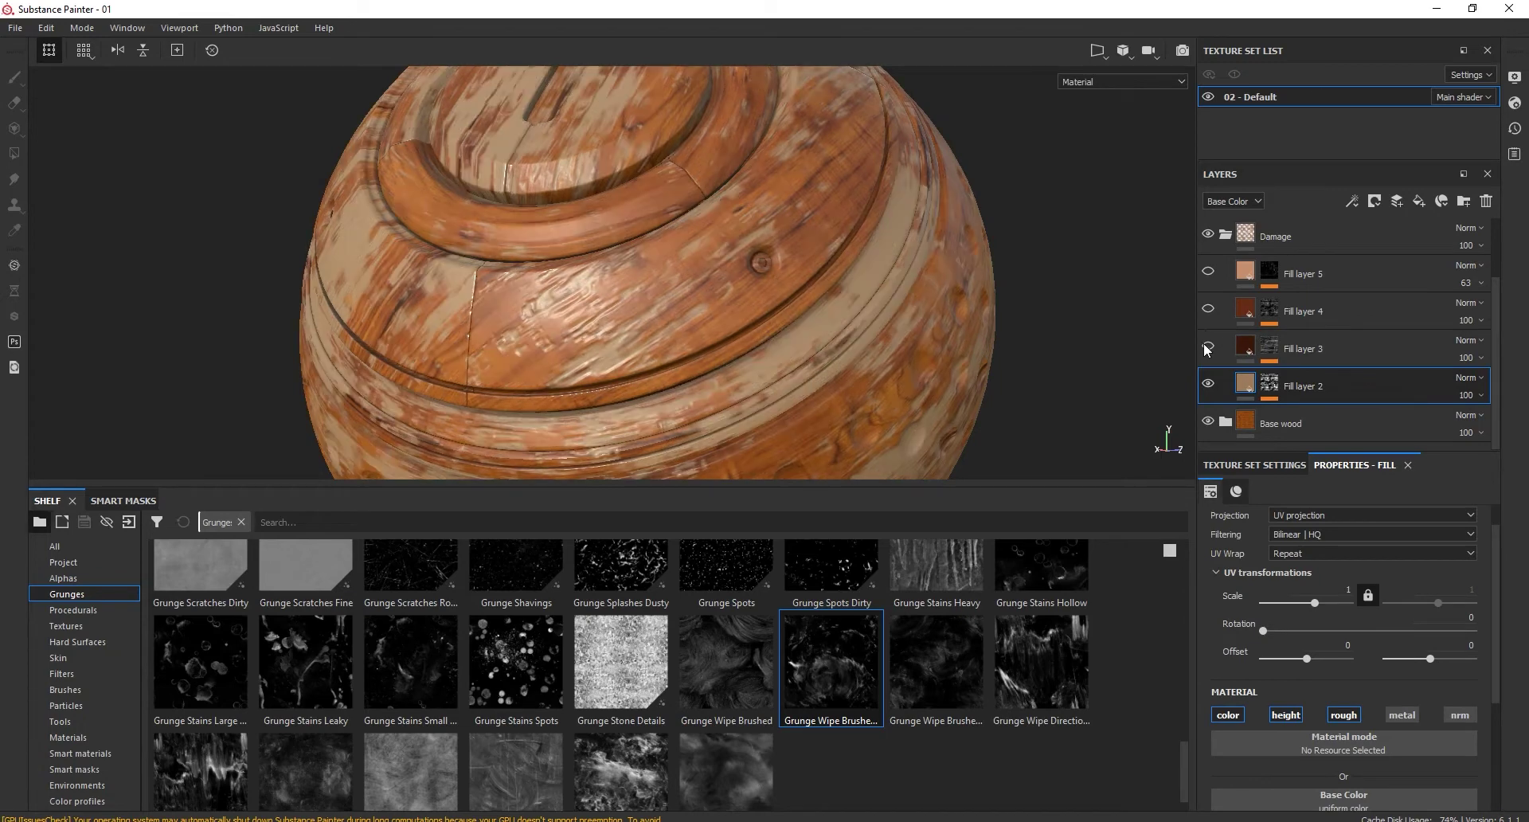
click(1208, 384)
click(1208, 385)
click(1269, 383)
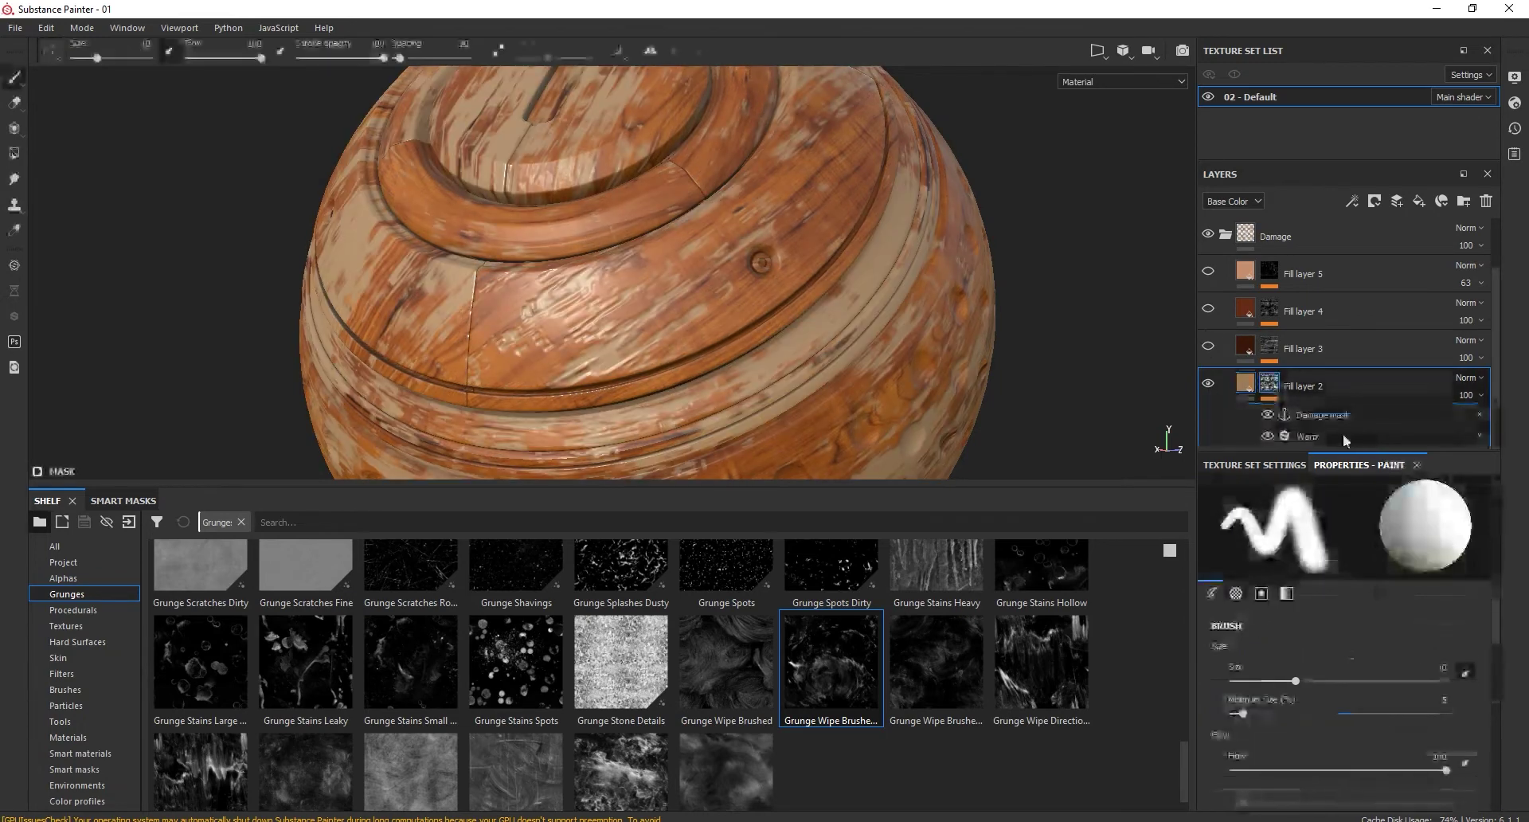
click(1354, 436)
scroll(1391, 395, down, 1)
Set the scale of Directional Noise 1 and Directional Noise 2 to 4
click(1391, 395)
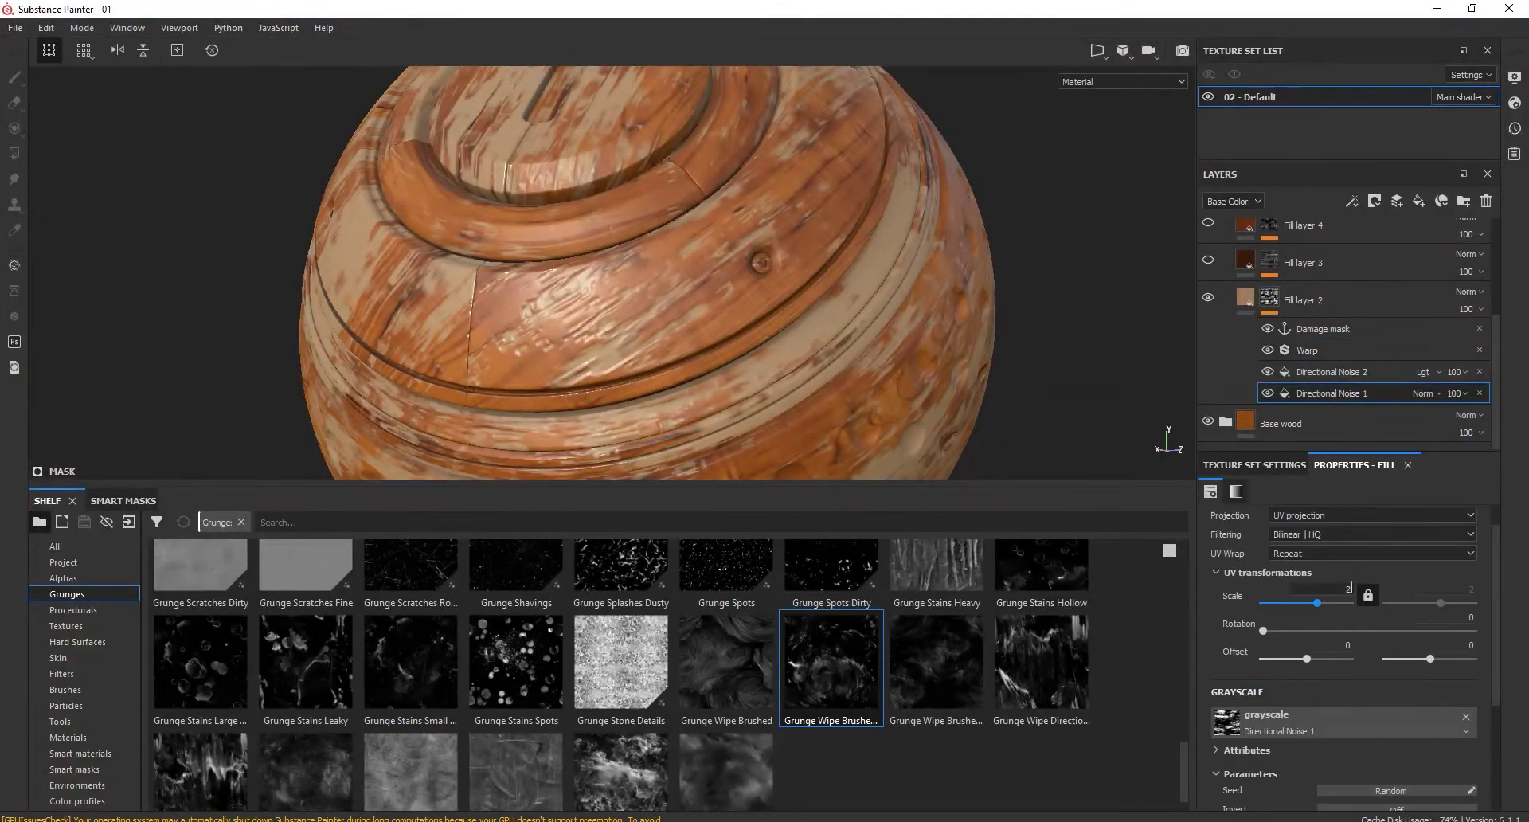
key(Return)
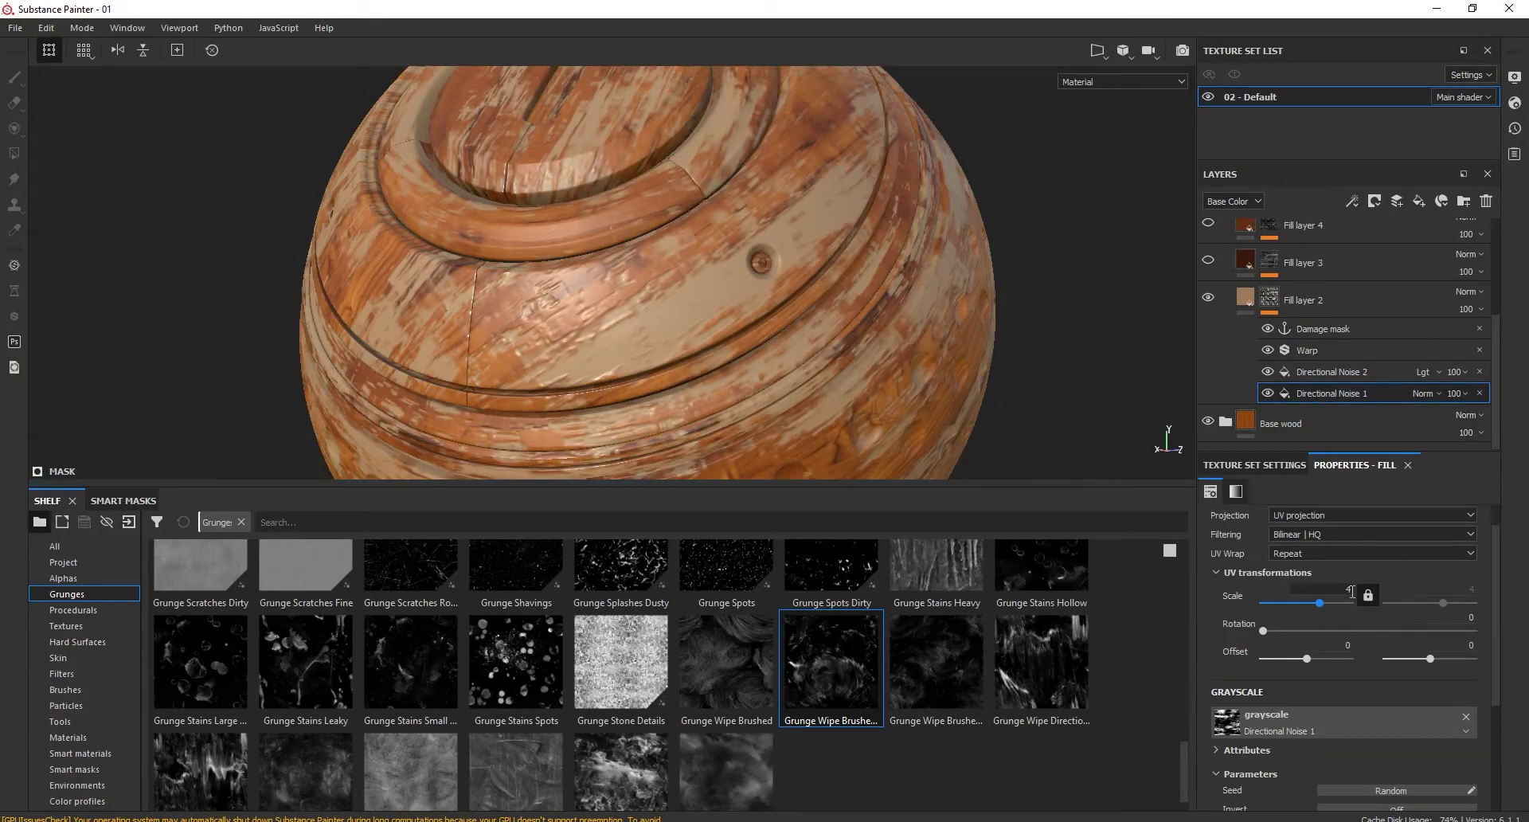
text(5)
key(Return)
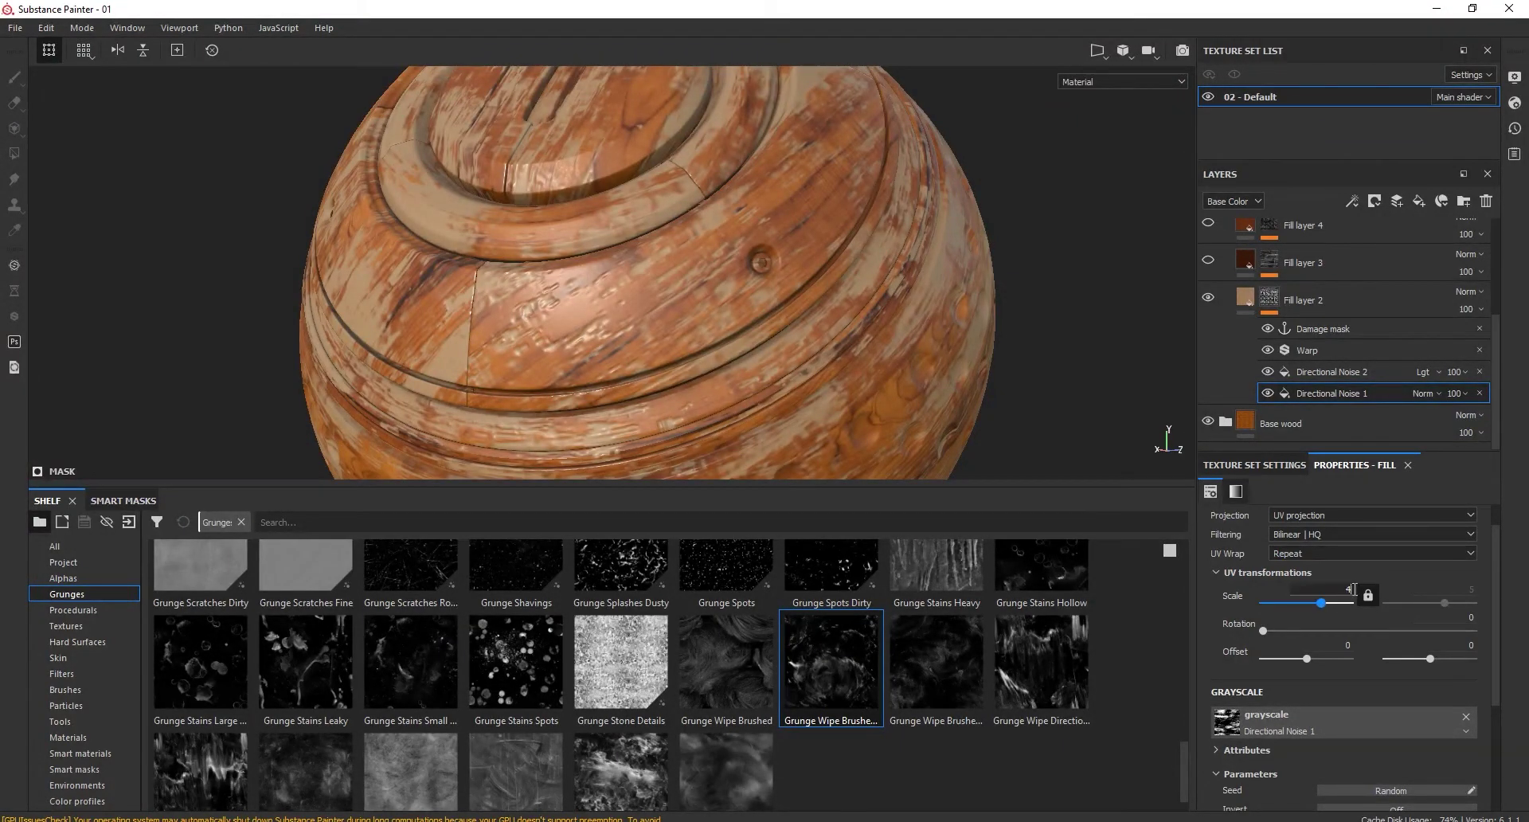
key(Return)
click(1333, 371)
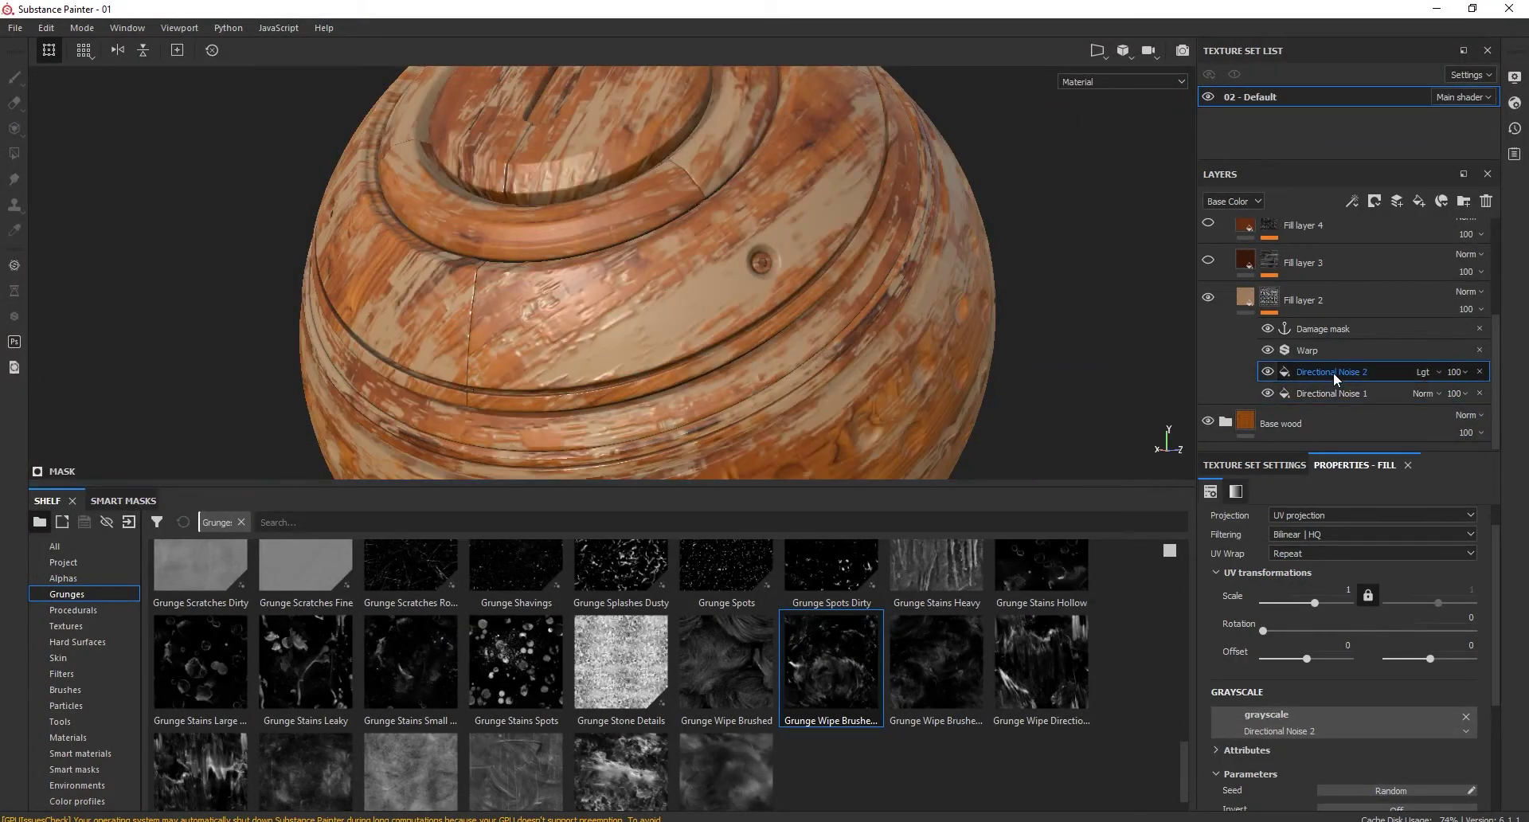
click(1349, 588)
text(4)
key(Return)
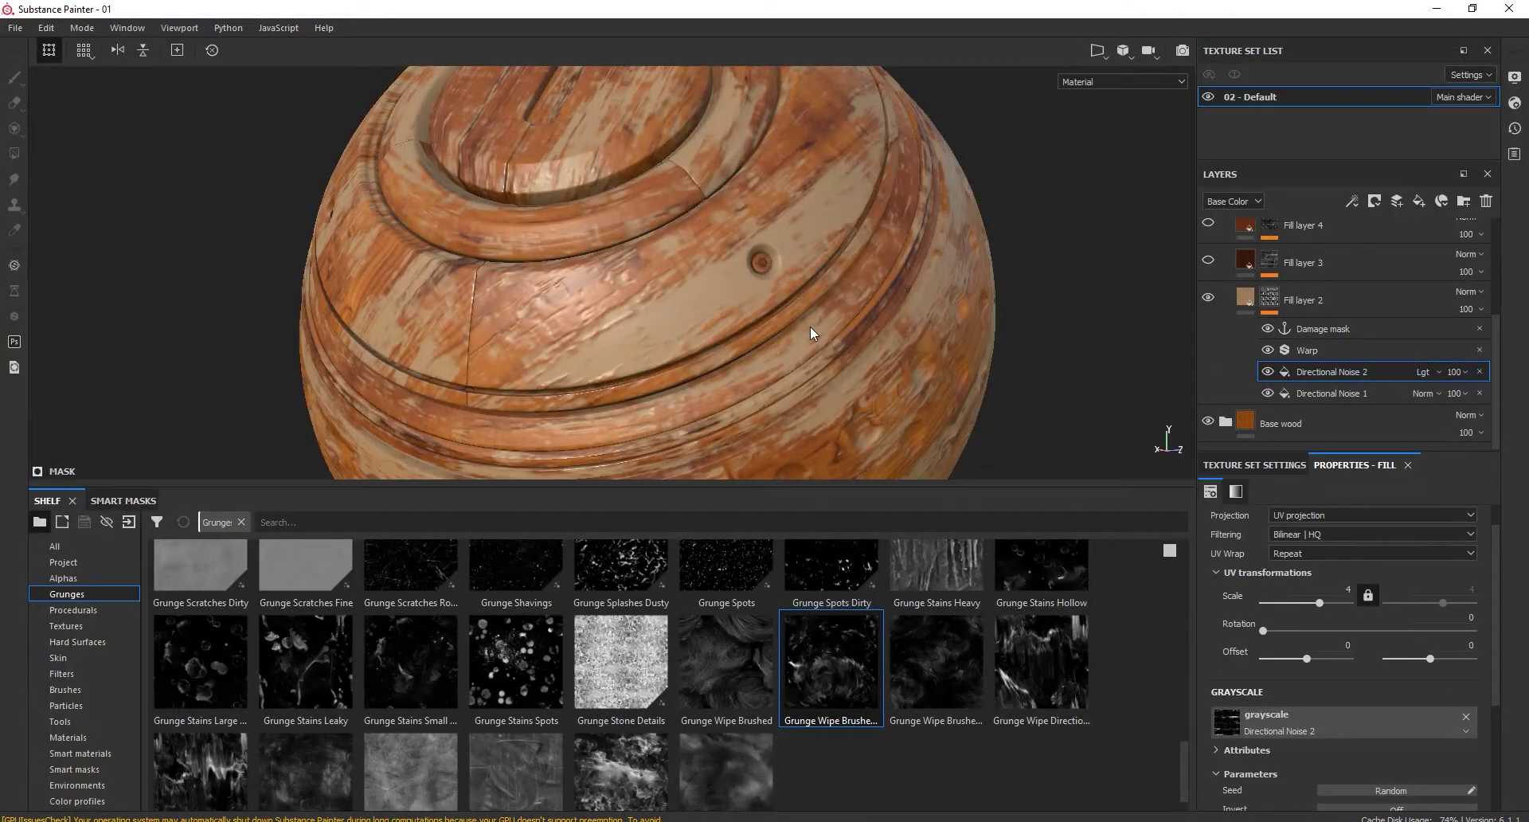
Inspect the Warp filter, collapse Fill layer 2, and open Fill layer 3's mask effects
click(1295, 353)
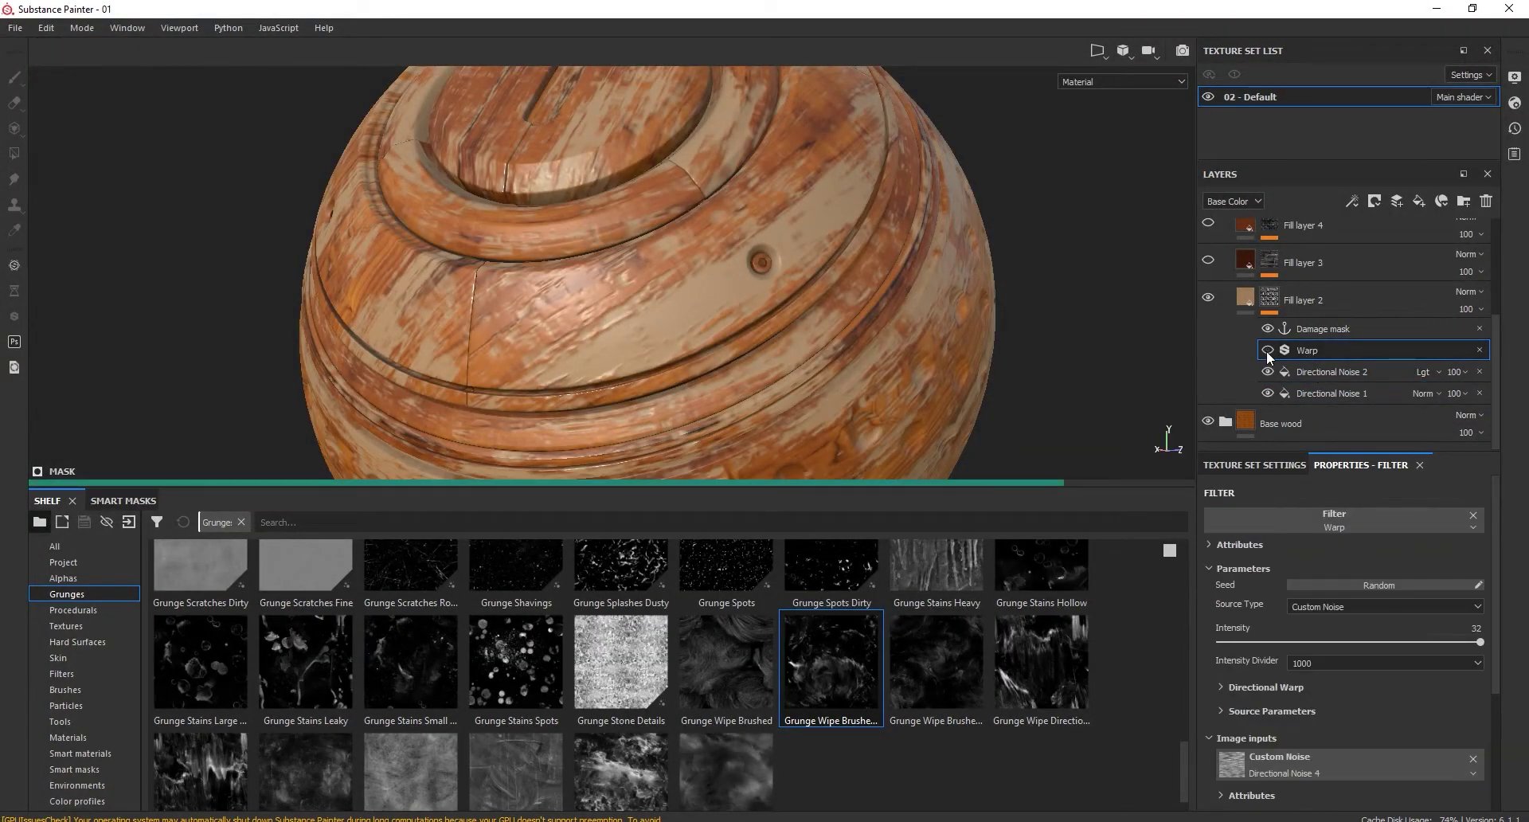
click(1249, 303)
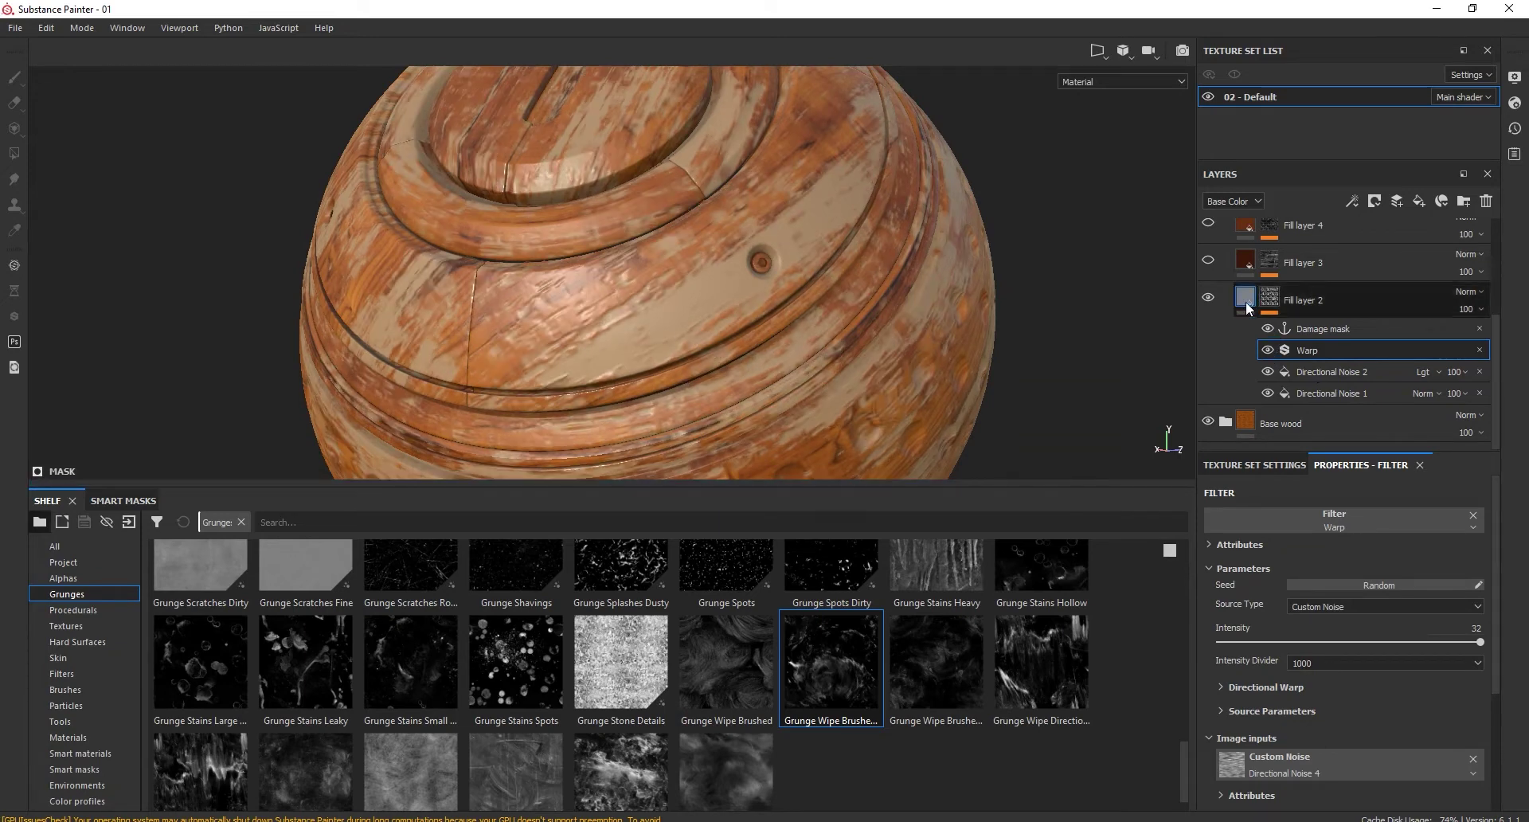
click(1270, 348)
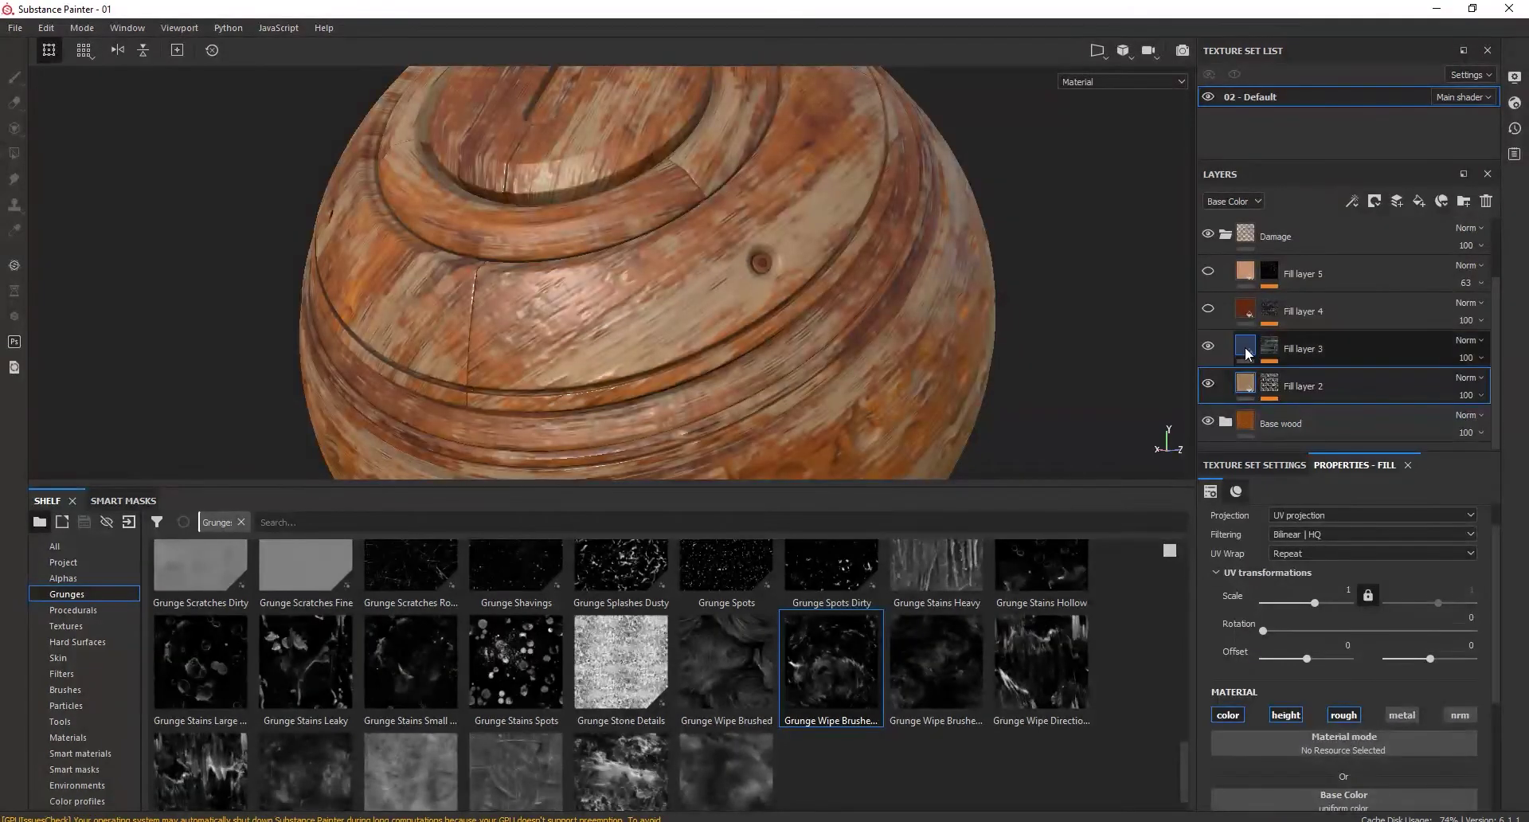
Try Directional Noise 2 scales of 3 and 2, then return it to 1
click(1326, 421)
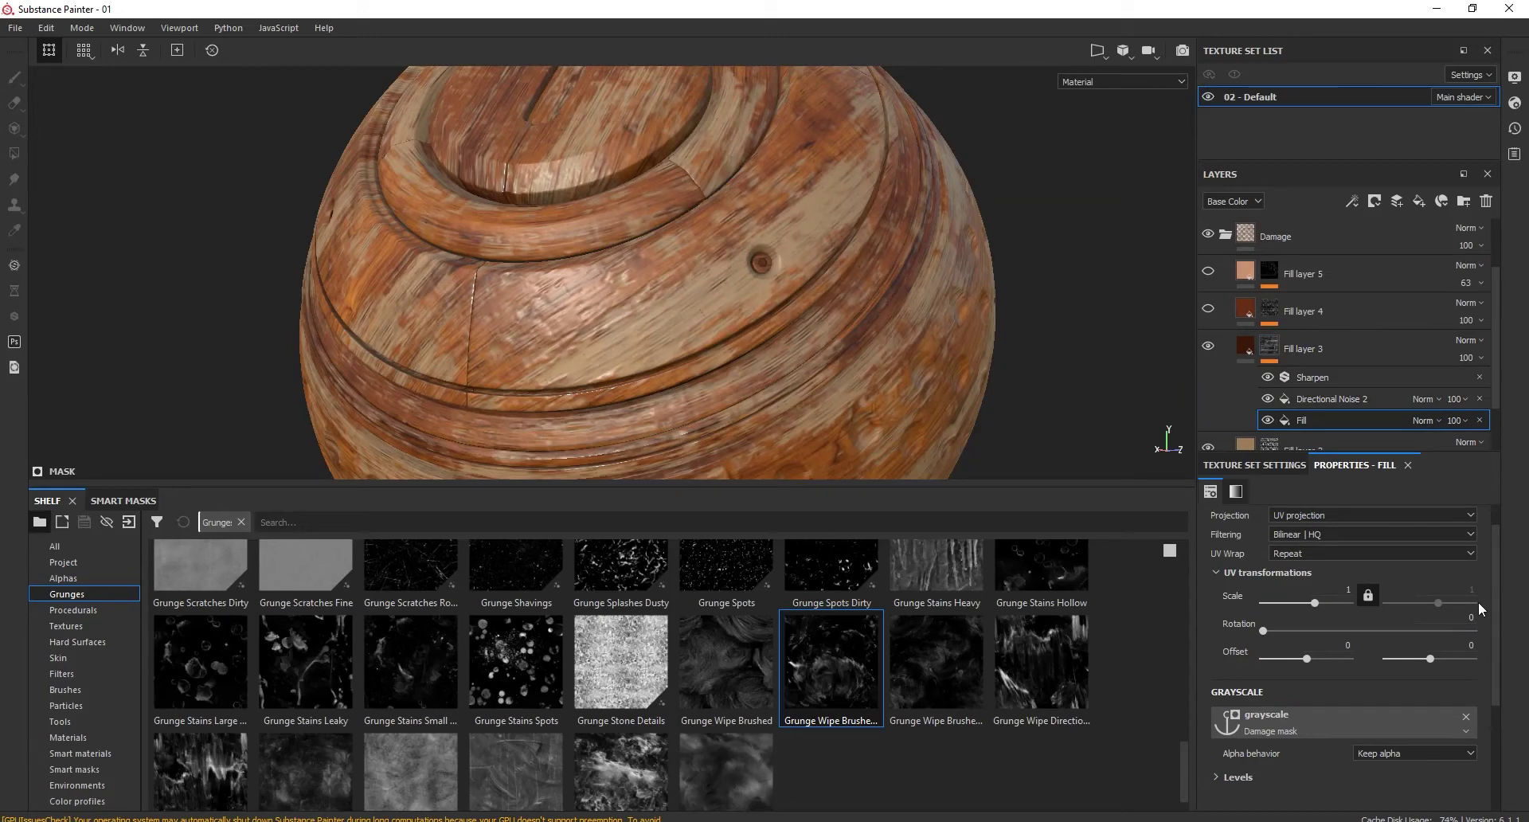
click(1328, 400)
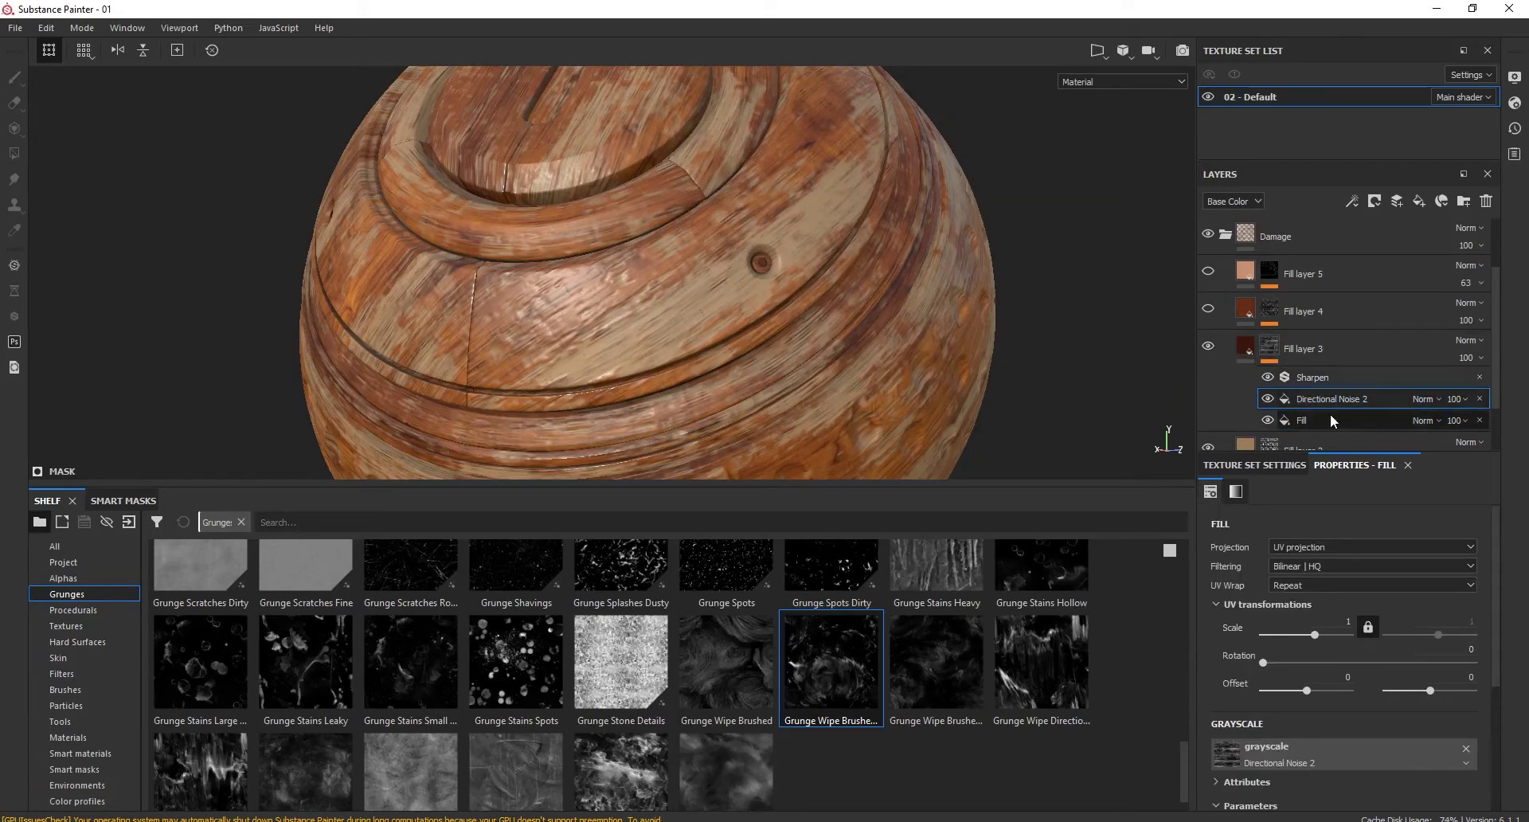
key(Return)
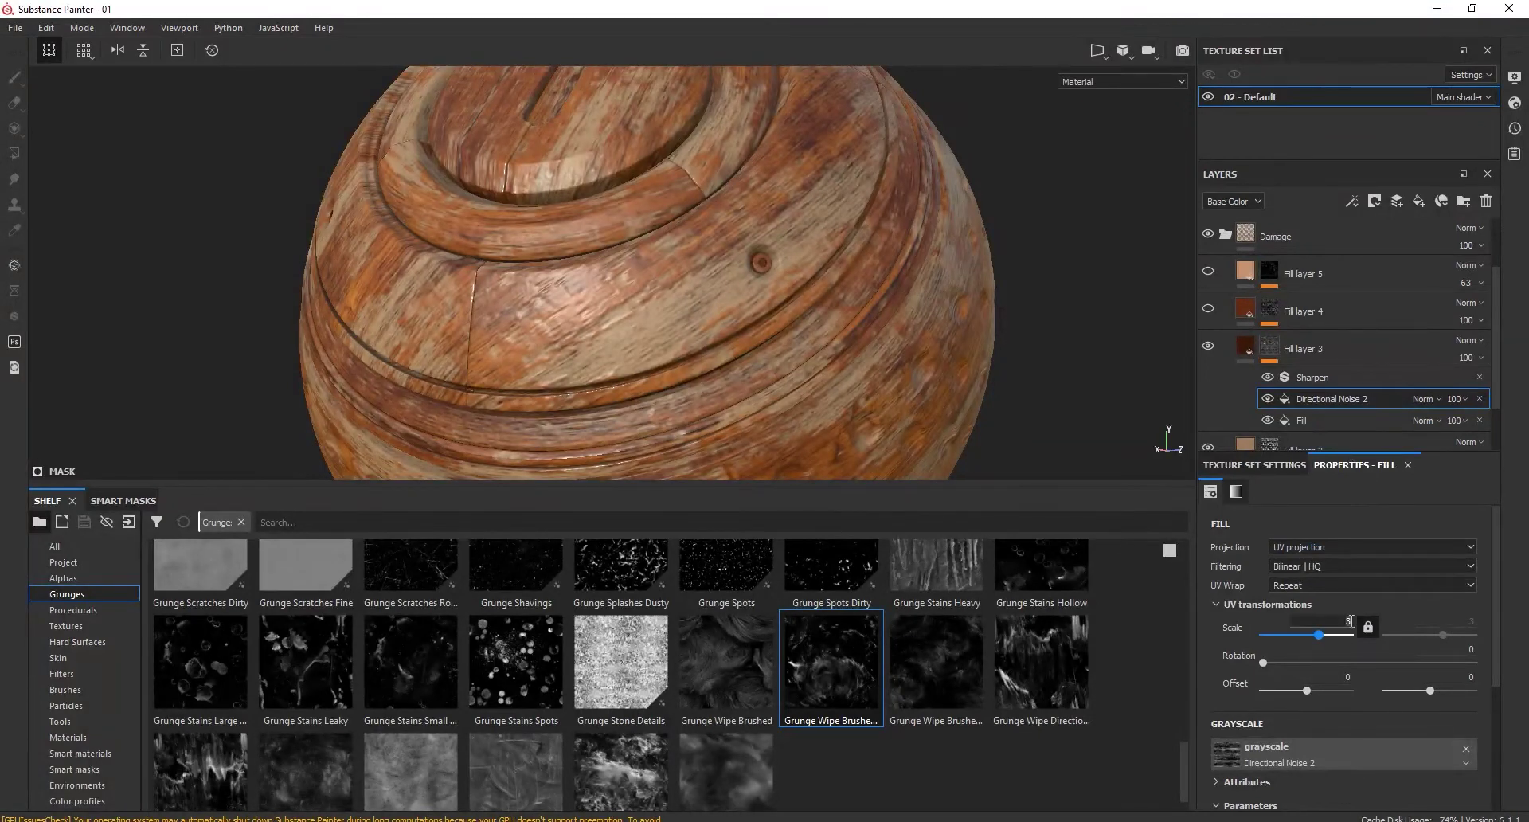
key(Return)
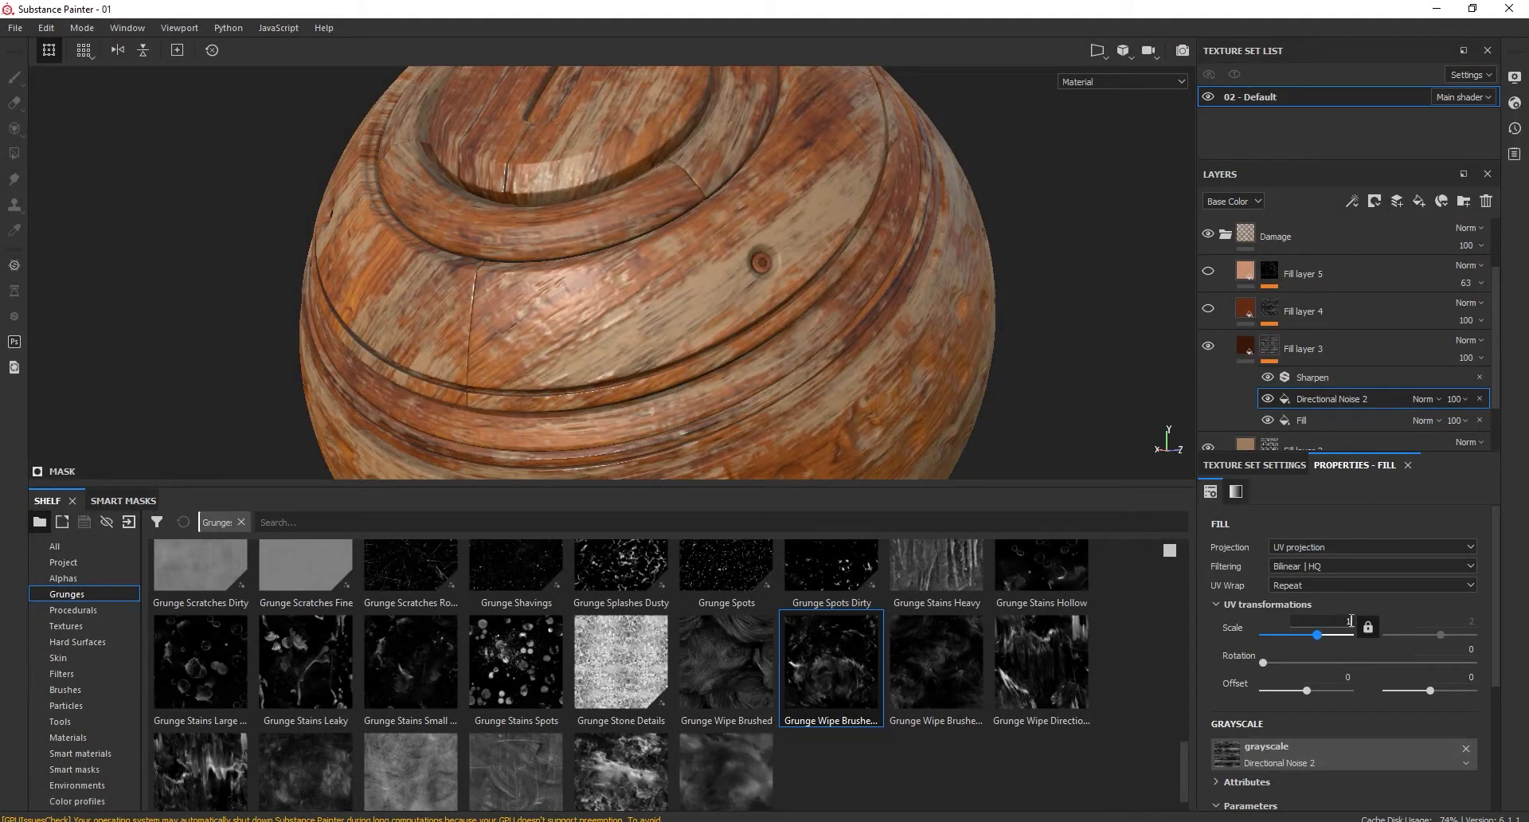
key(Return)
Set Fill layer 4's height to -0.005 after trying -0.01 against Fill layer 3
click(1247, 351)
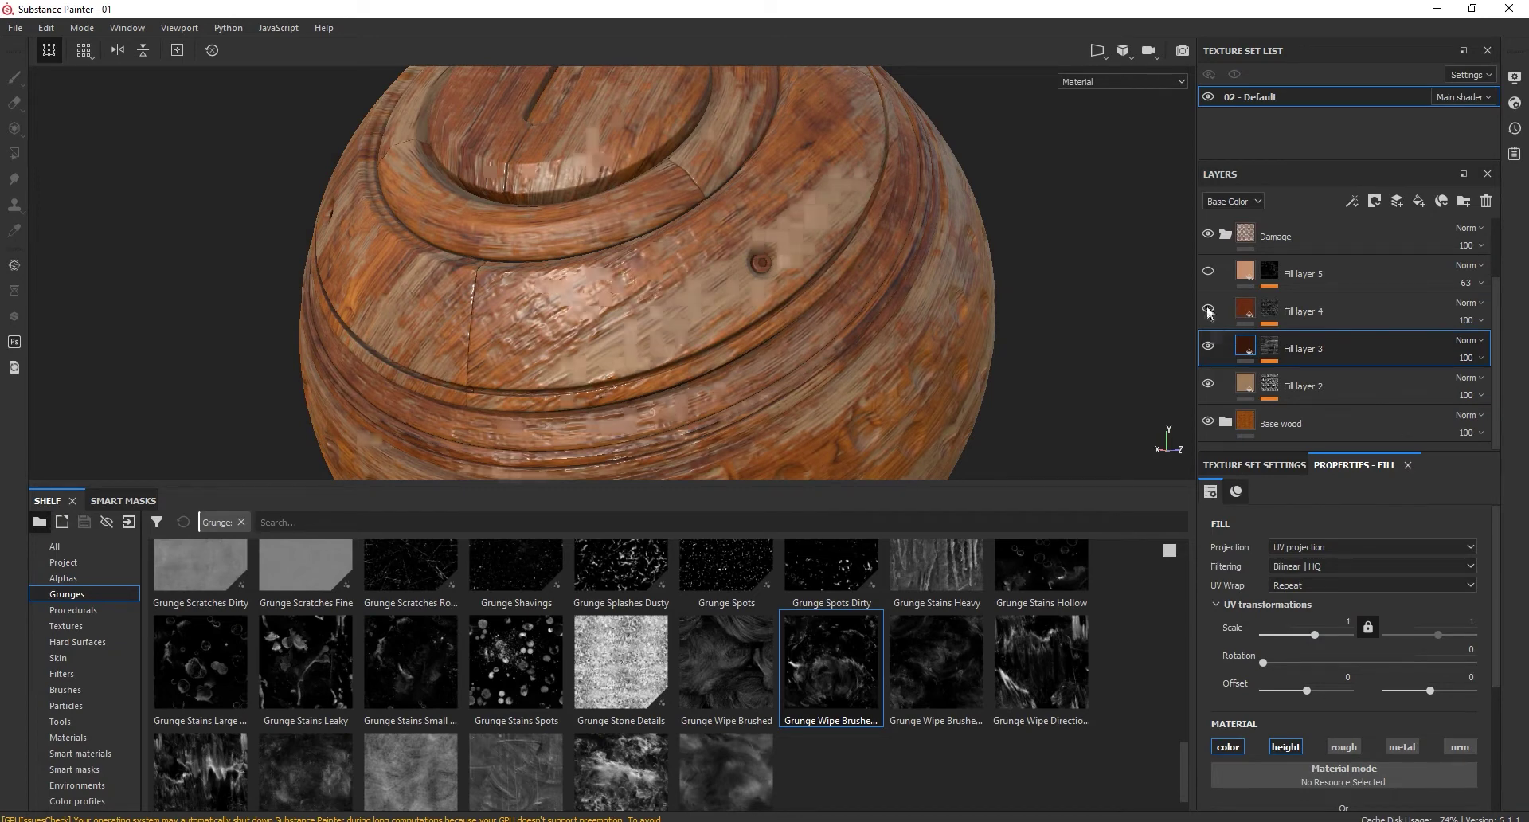
click(1244, 312)
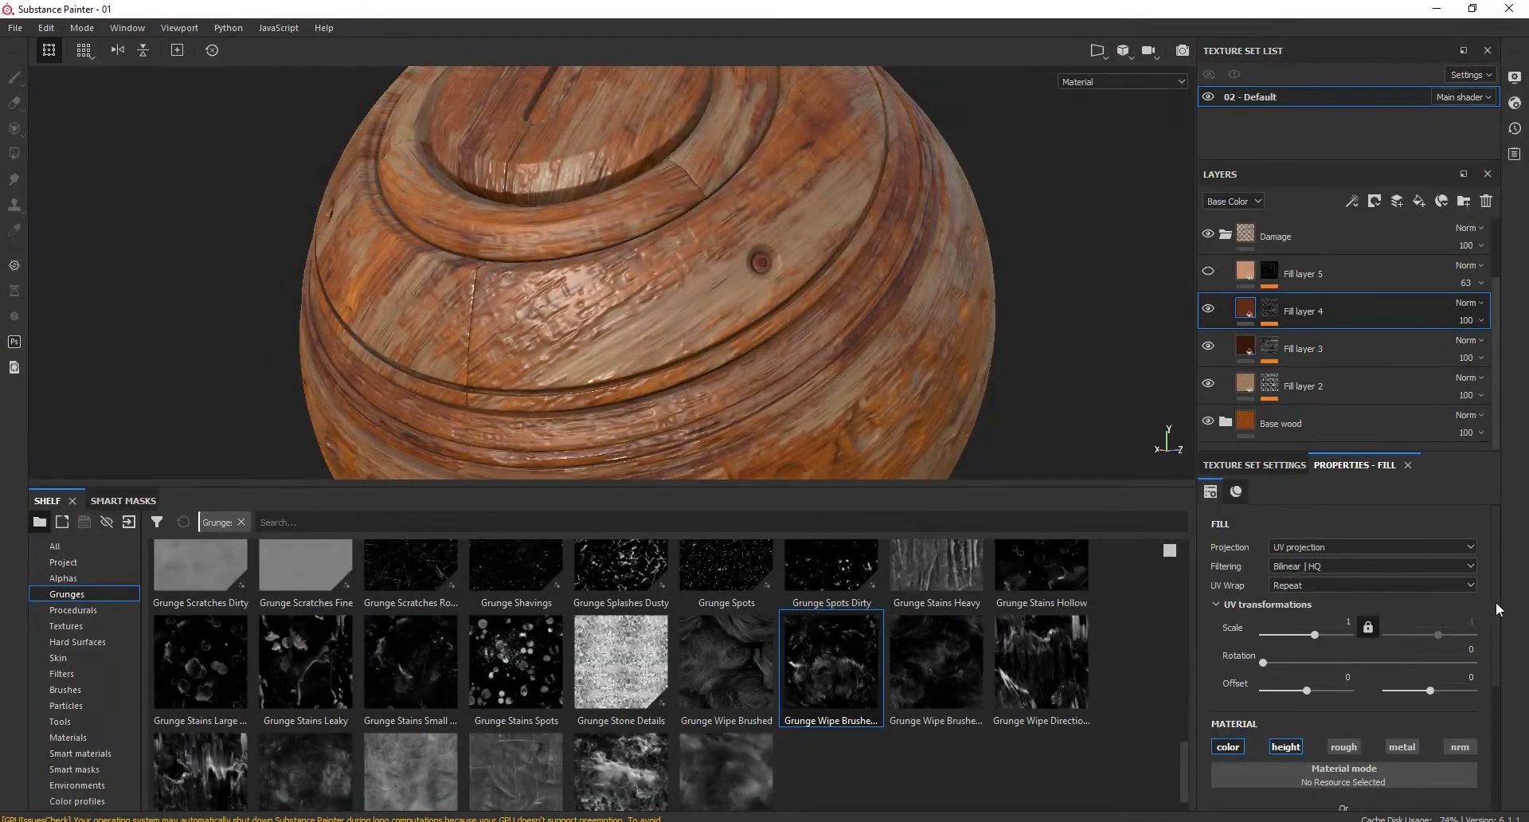
scroll(1497, 609, down, 3)
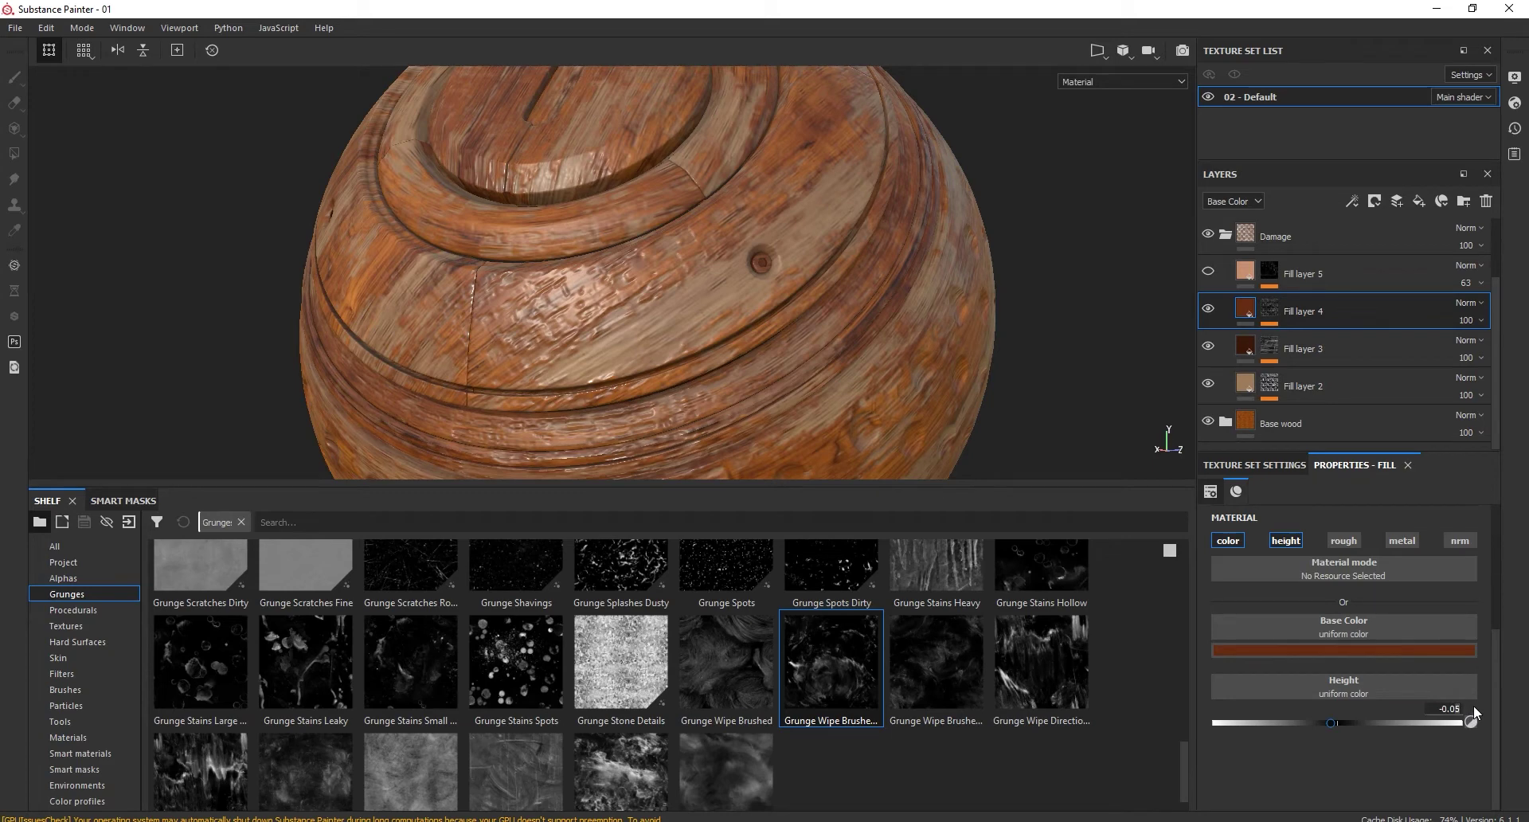
key(BackSpace)
text(1)
key(Return)
scroll(521, 306, up, 1)
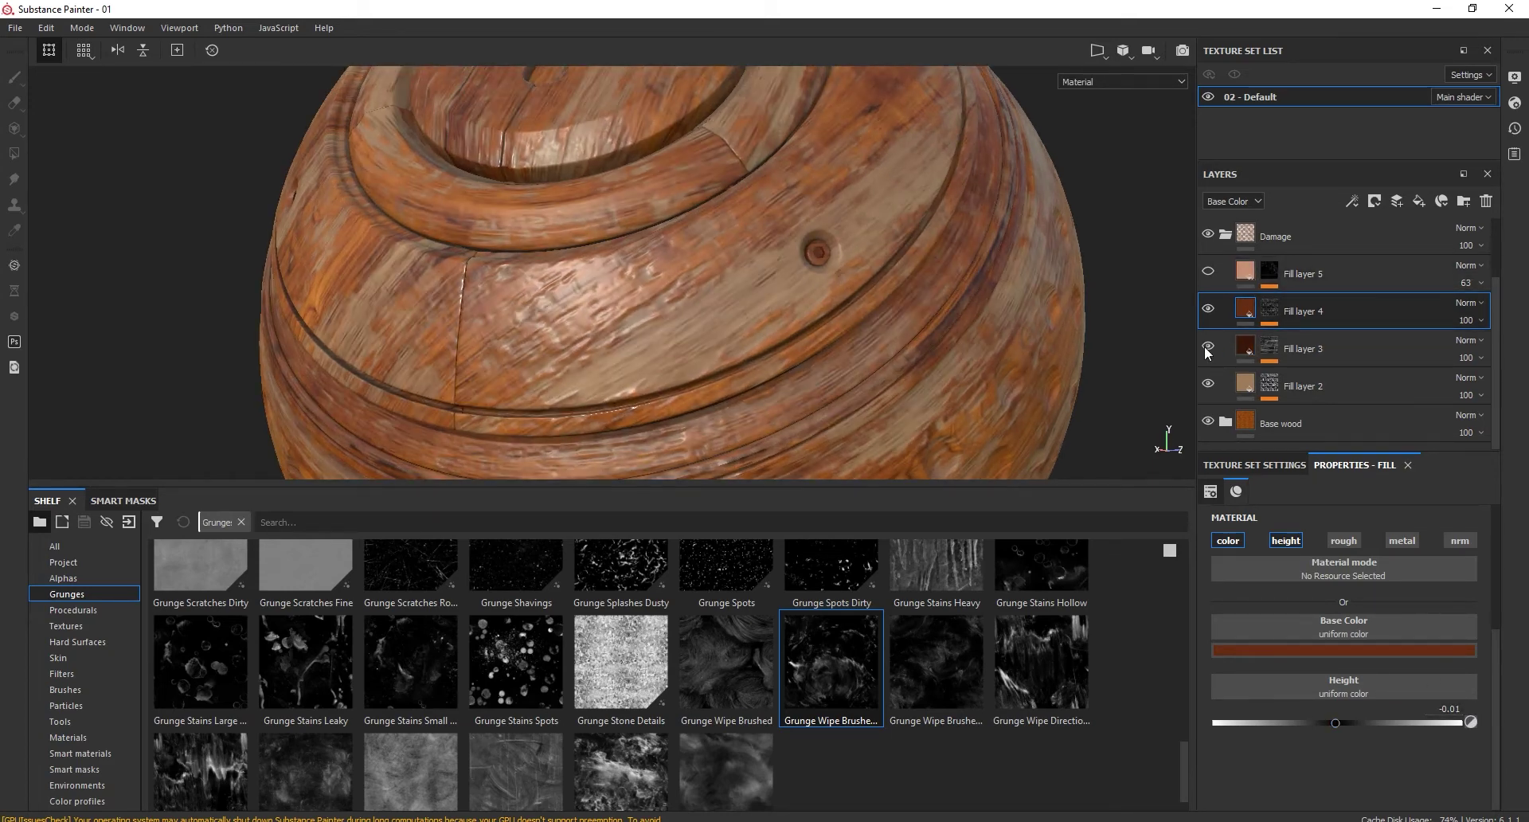
click(1255, 351)
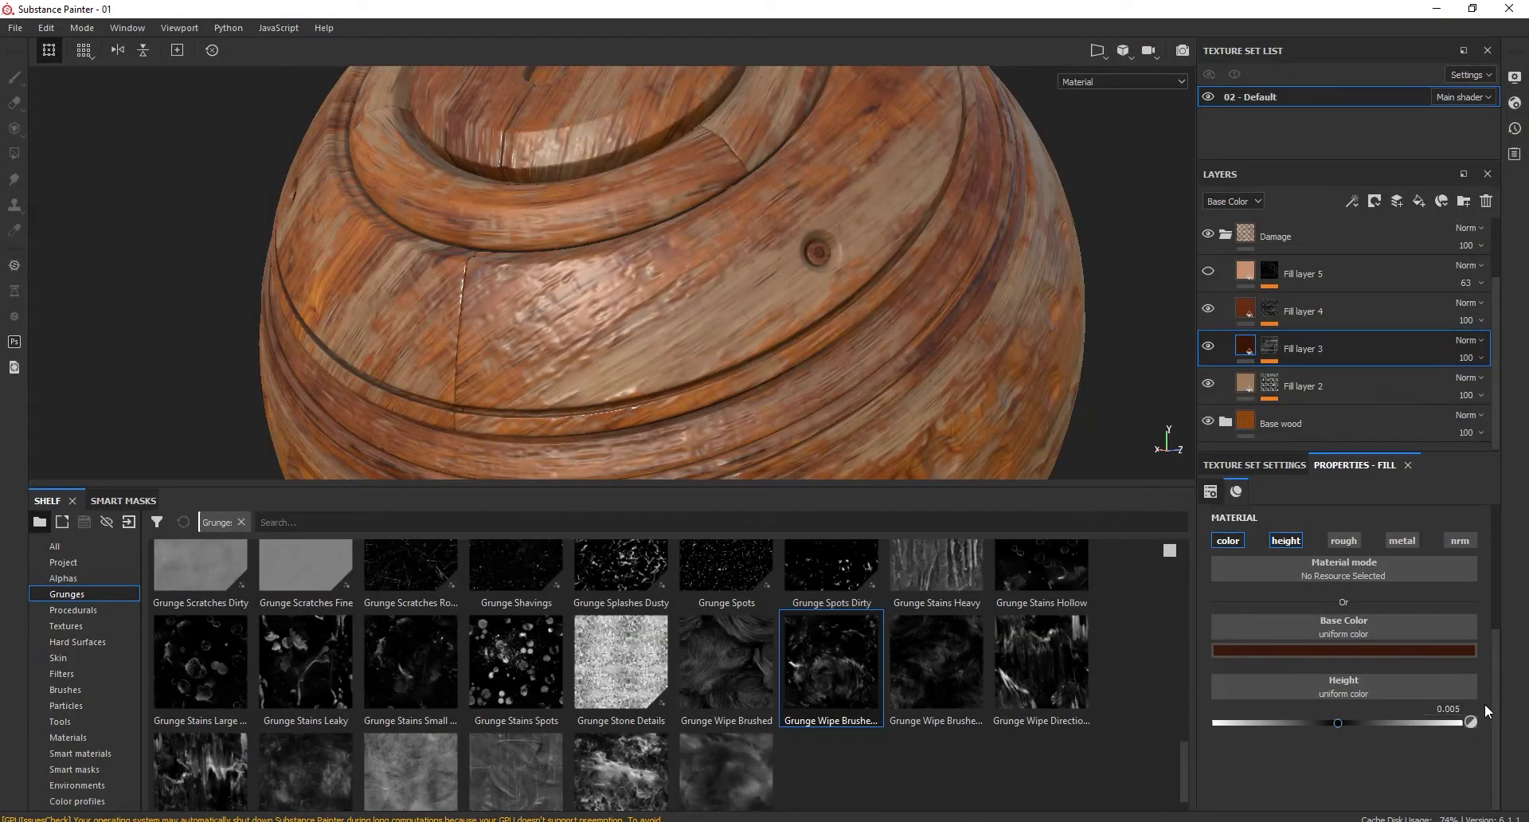
click(1236, 300)
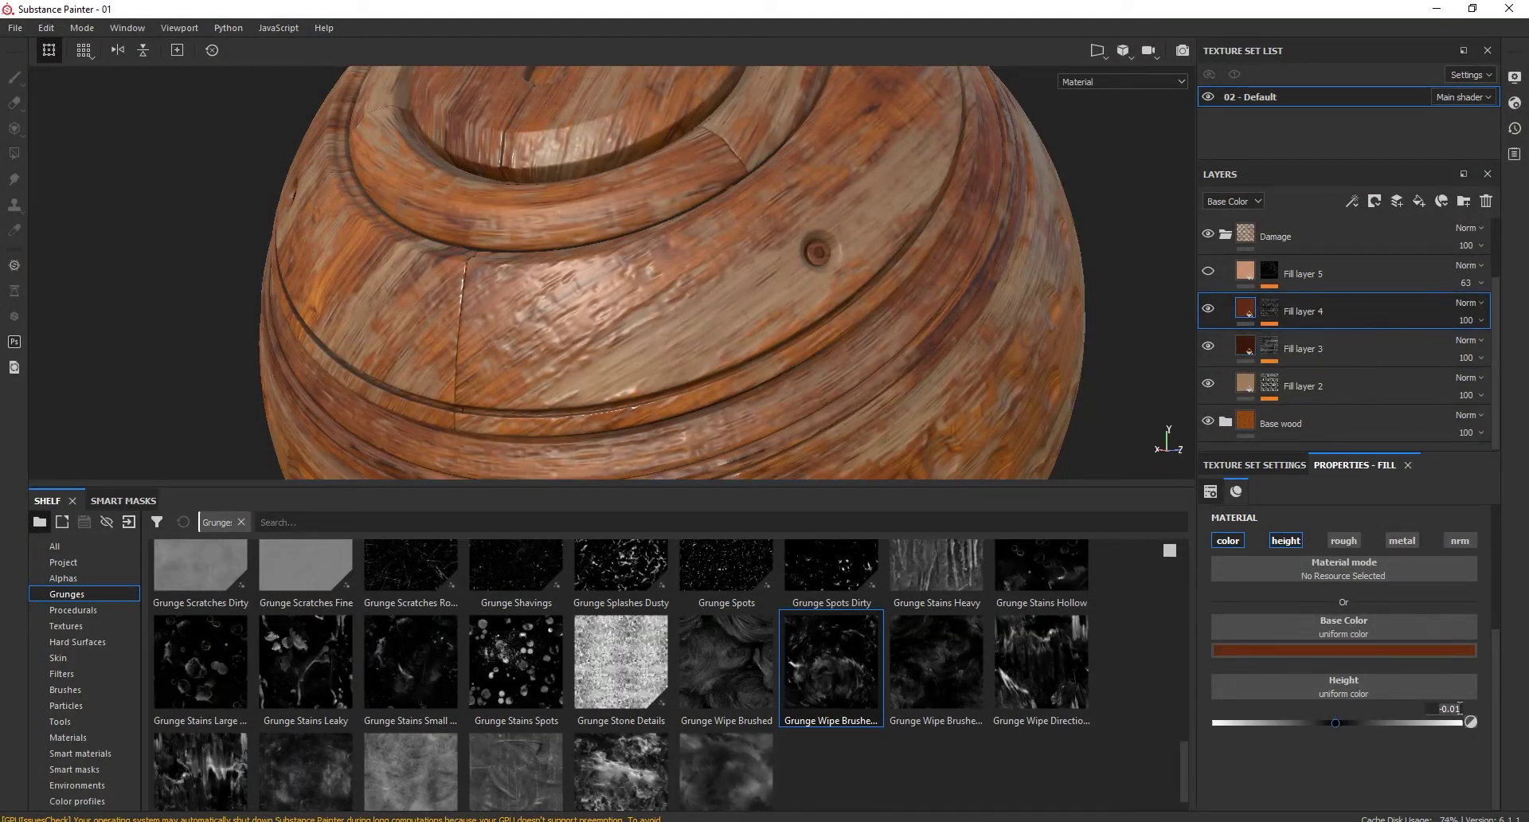
key(BackSpace)
text(05)
key(Return)
Turn Fill layers 3, 4 and 5 back on, briefly checking Fill layer 7's roughness
scroll(672, 349, down, 2)
alt+drag(650, 348, 845, 344)
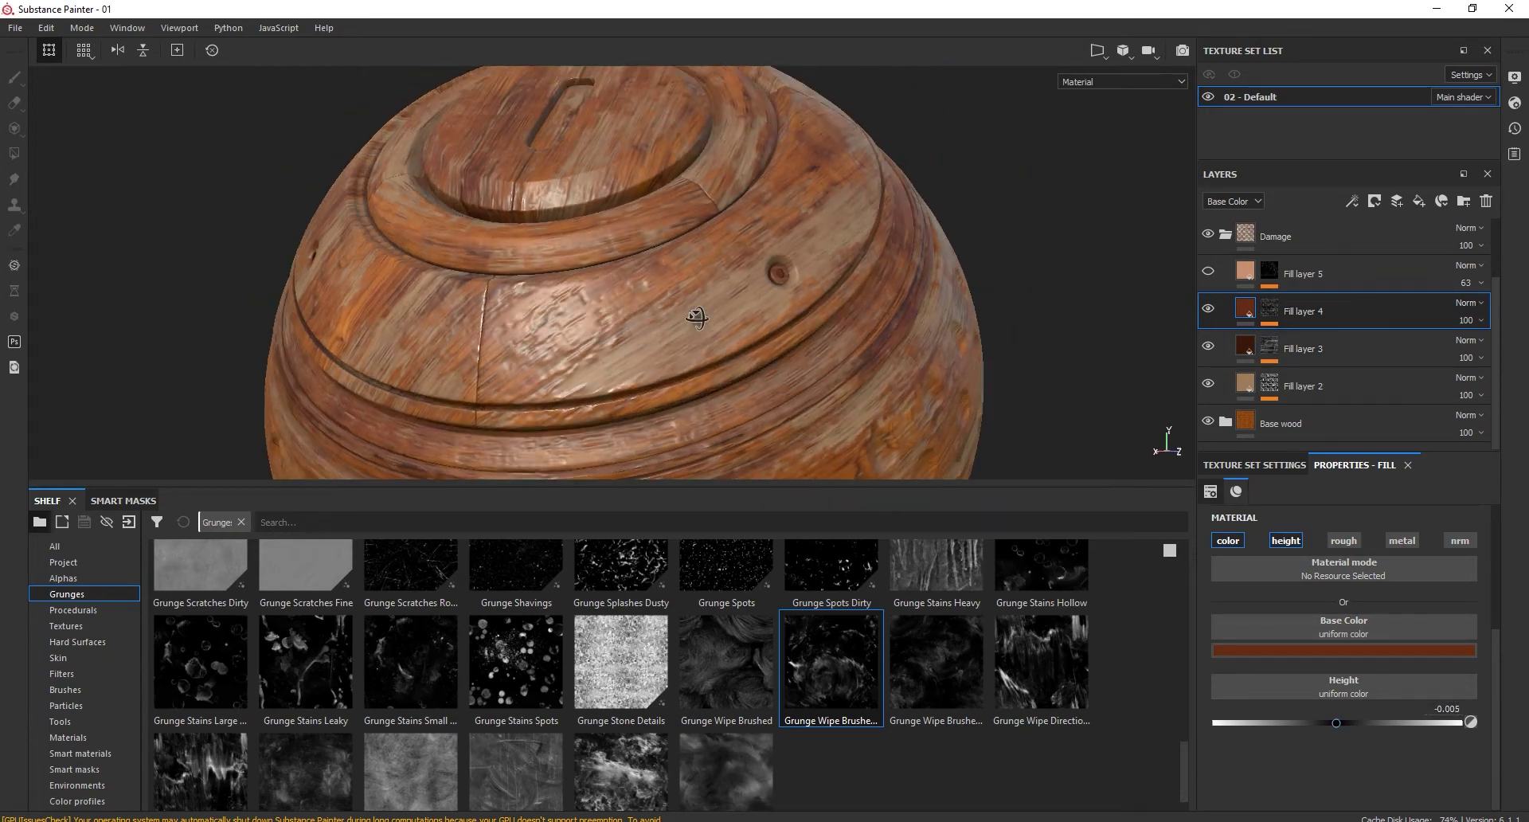
click(1209, 383)
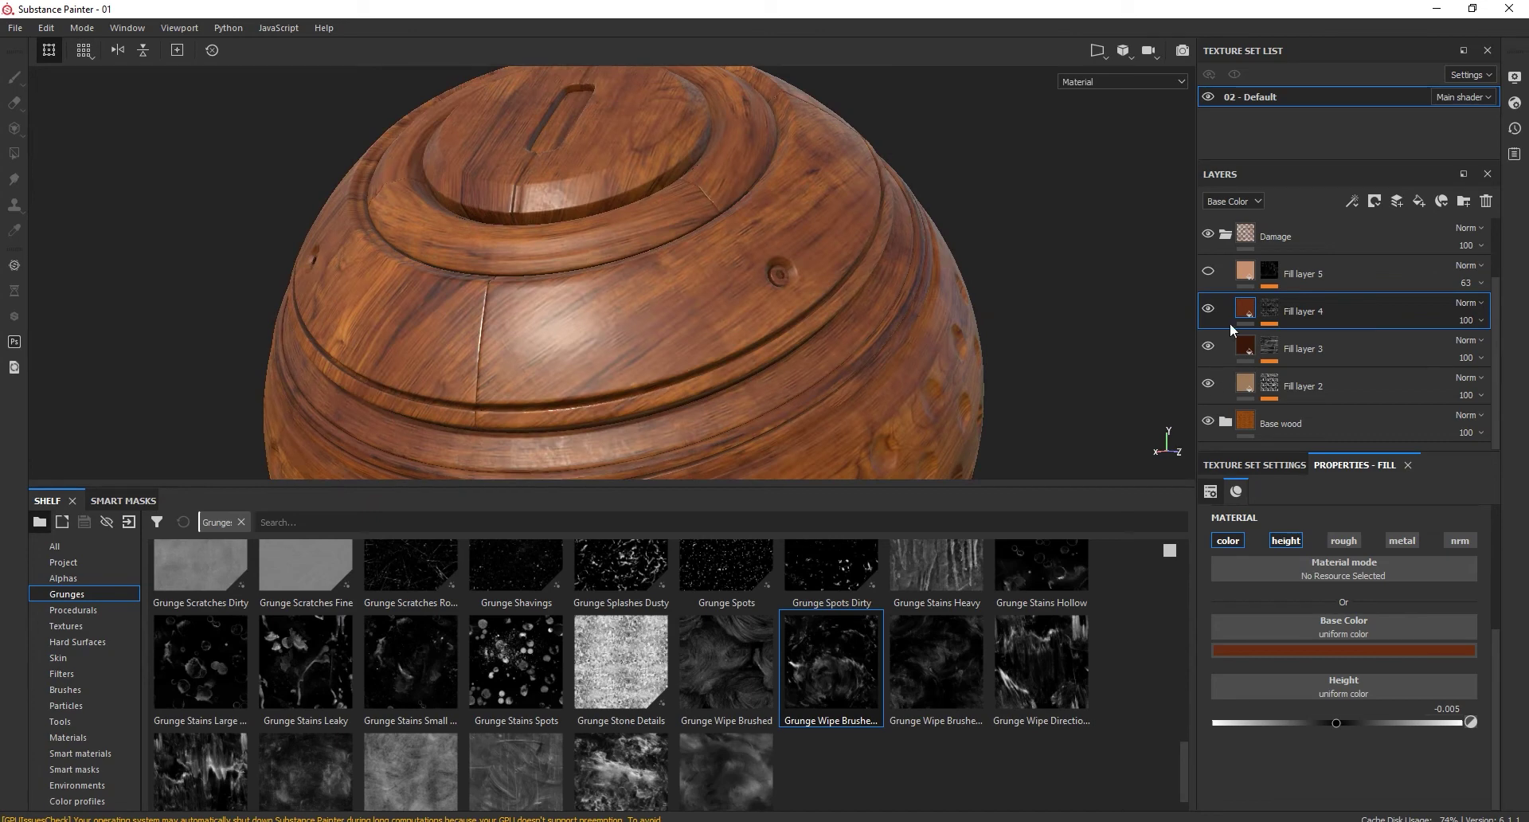
click(1208, 270)
alt+drag(993, 325, 940, 335)
click(1245, 269)
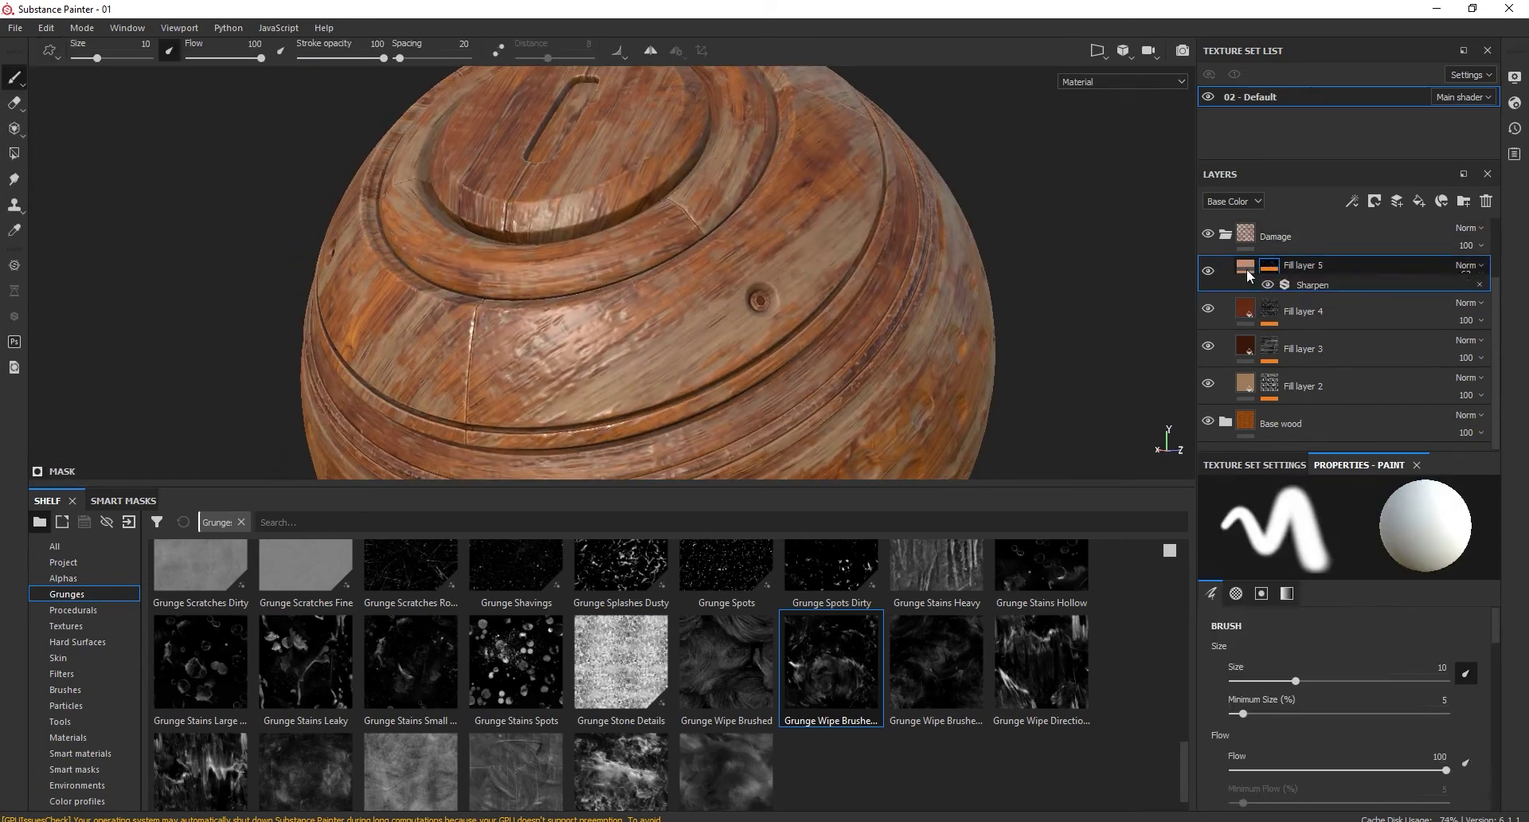
click(1225, 235)
click(1235, 240)
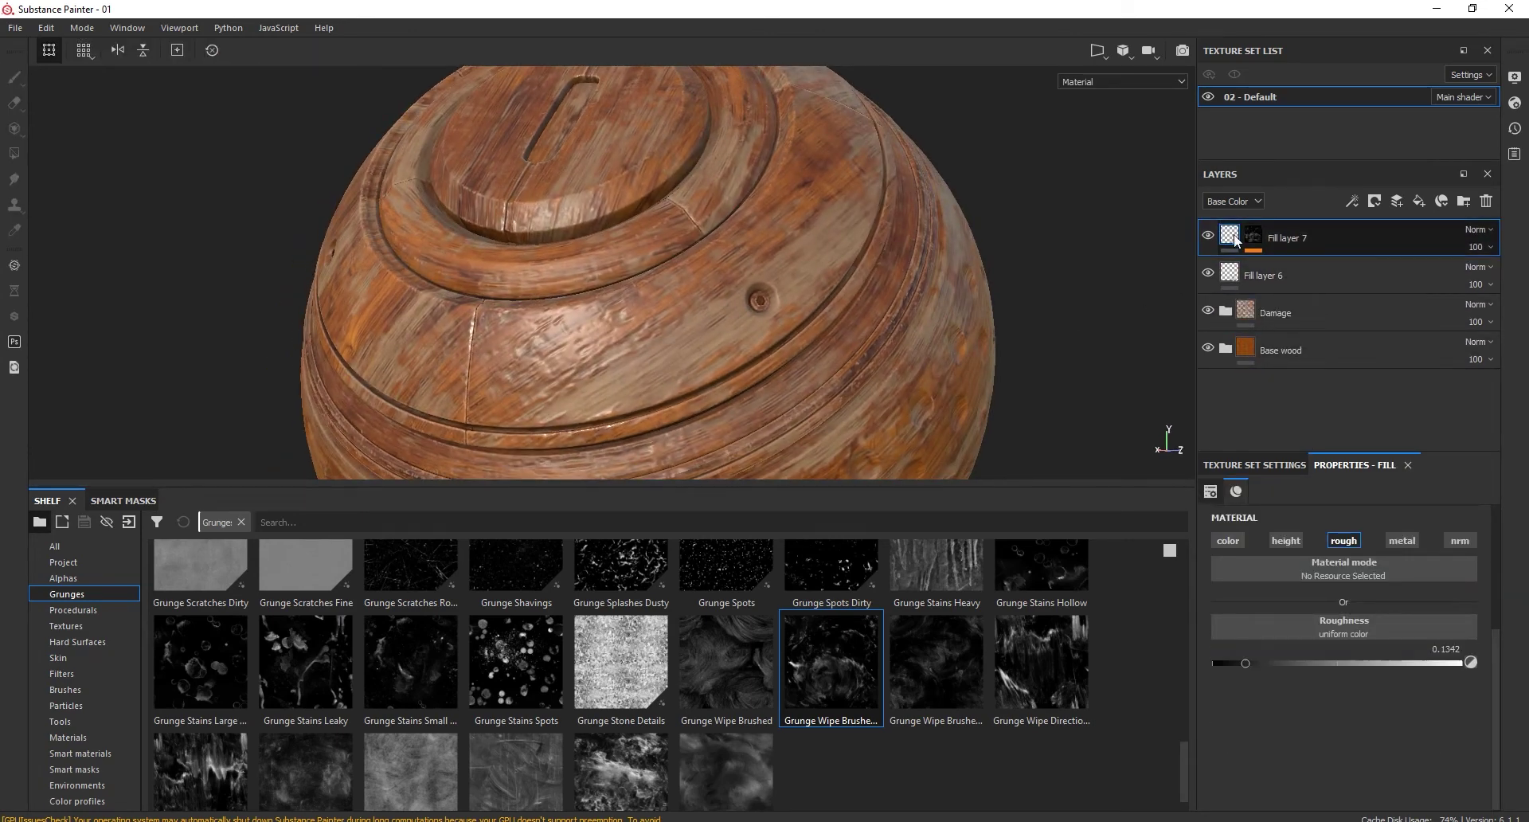
click(1226, 310)
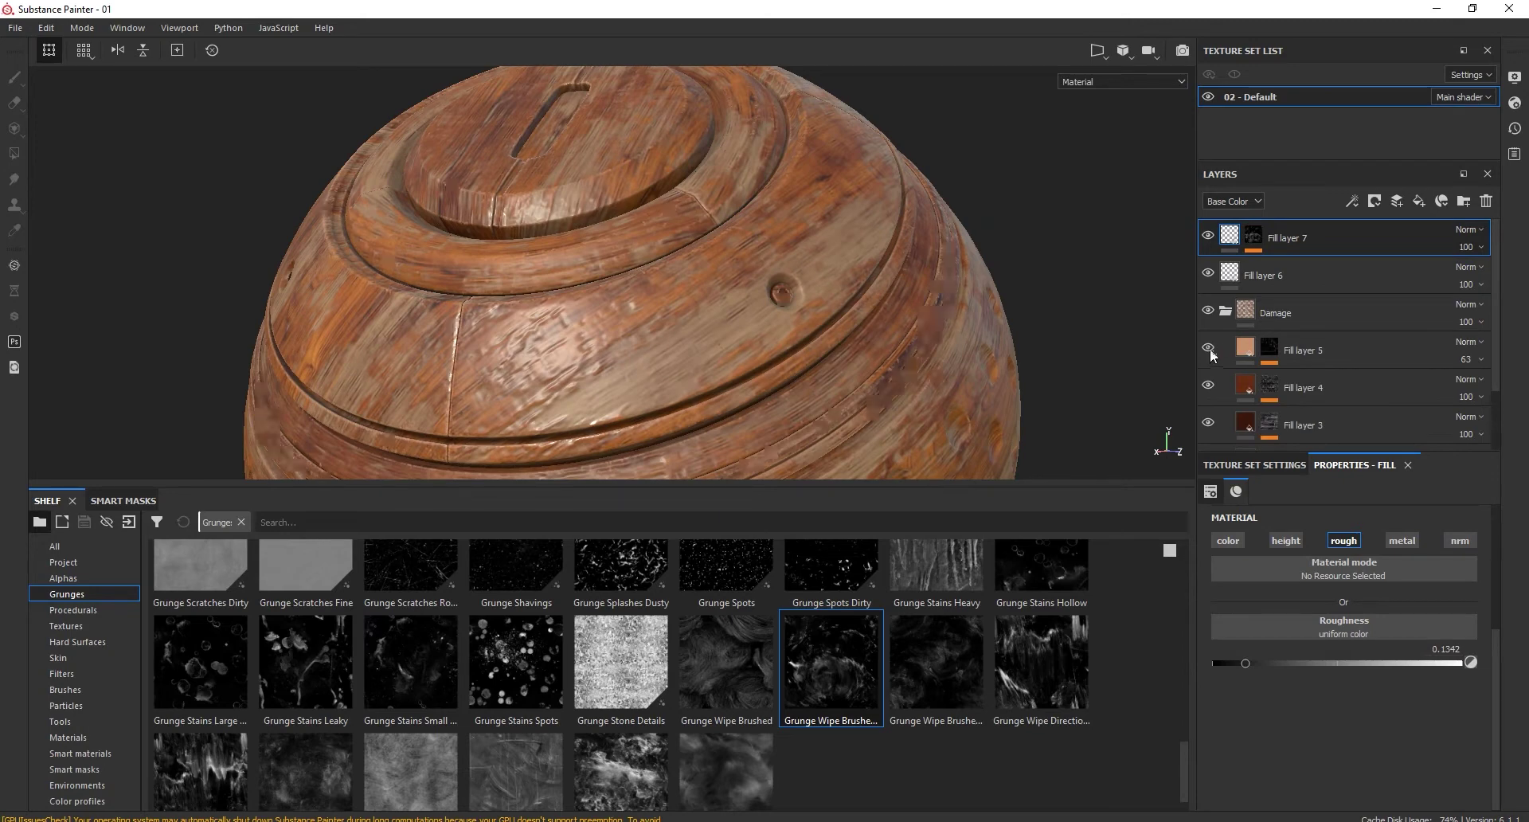
click(1208, 425)
scroll(1498, 355, down, 2)
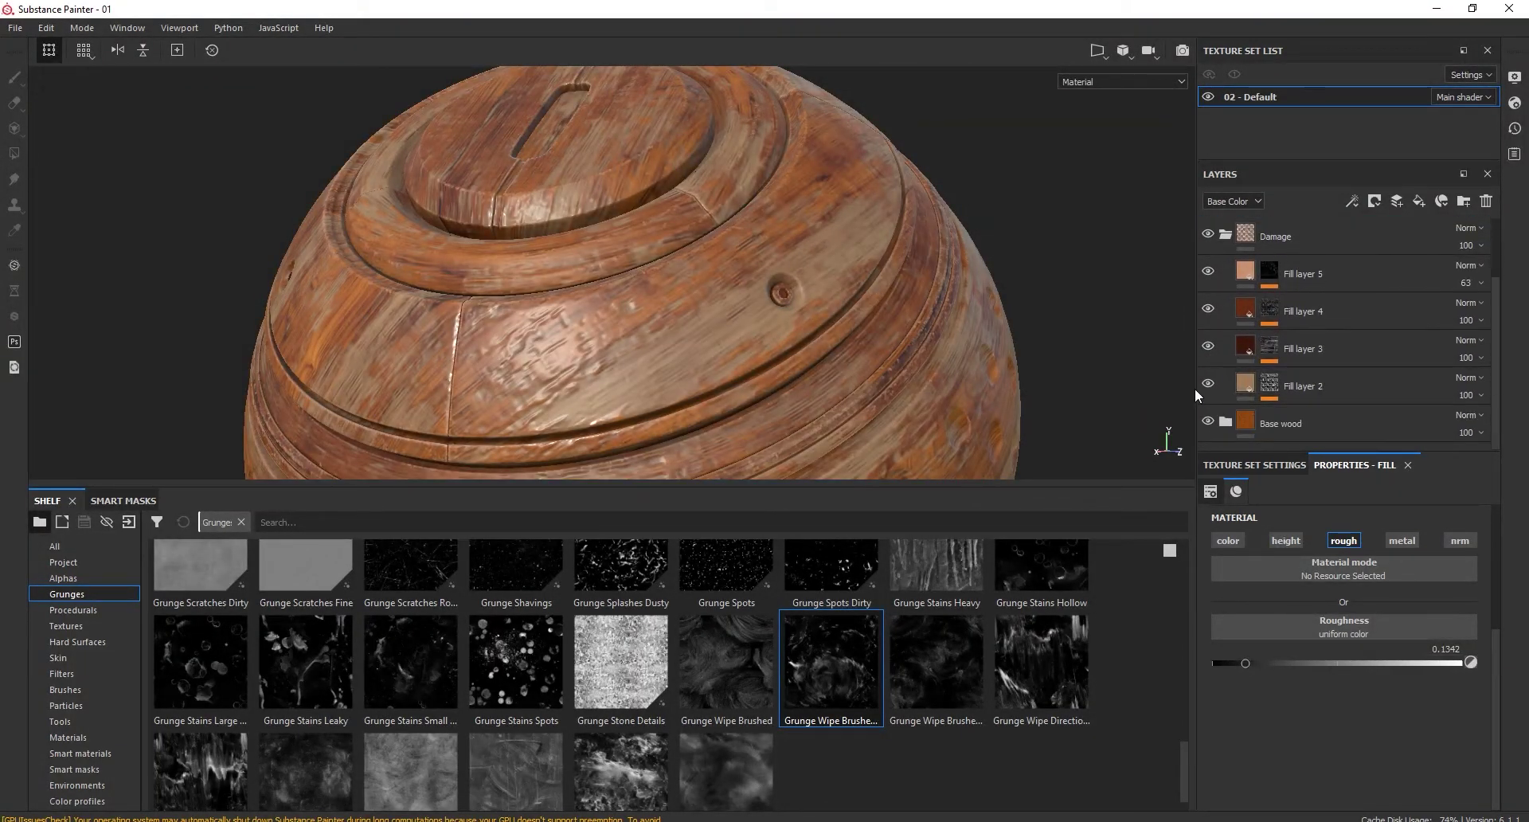
Set Fill layer 3's height to 0.01 after inspecting its Sharpen mask filter
click(1290, 386)
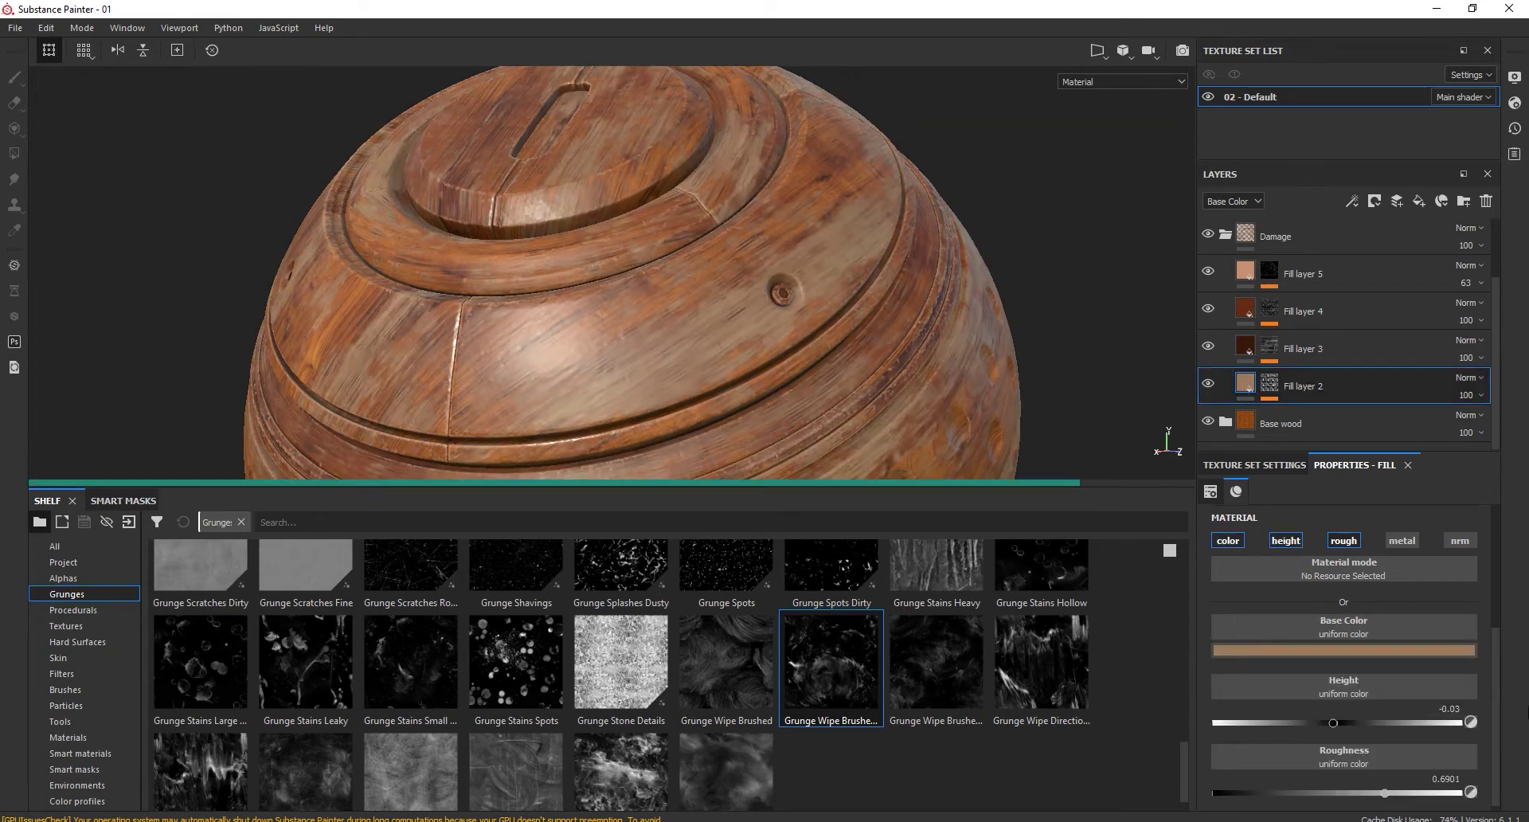
scroll(1464, 699, up, 2)
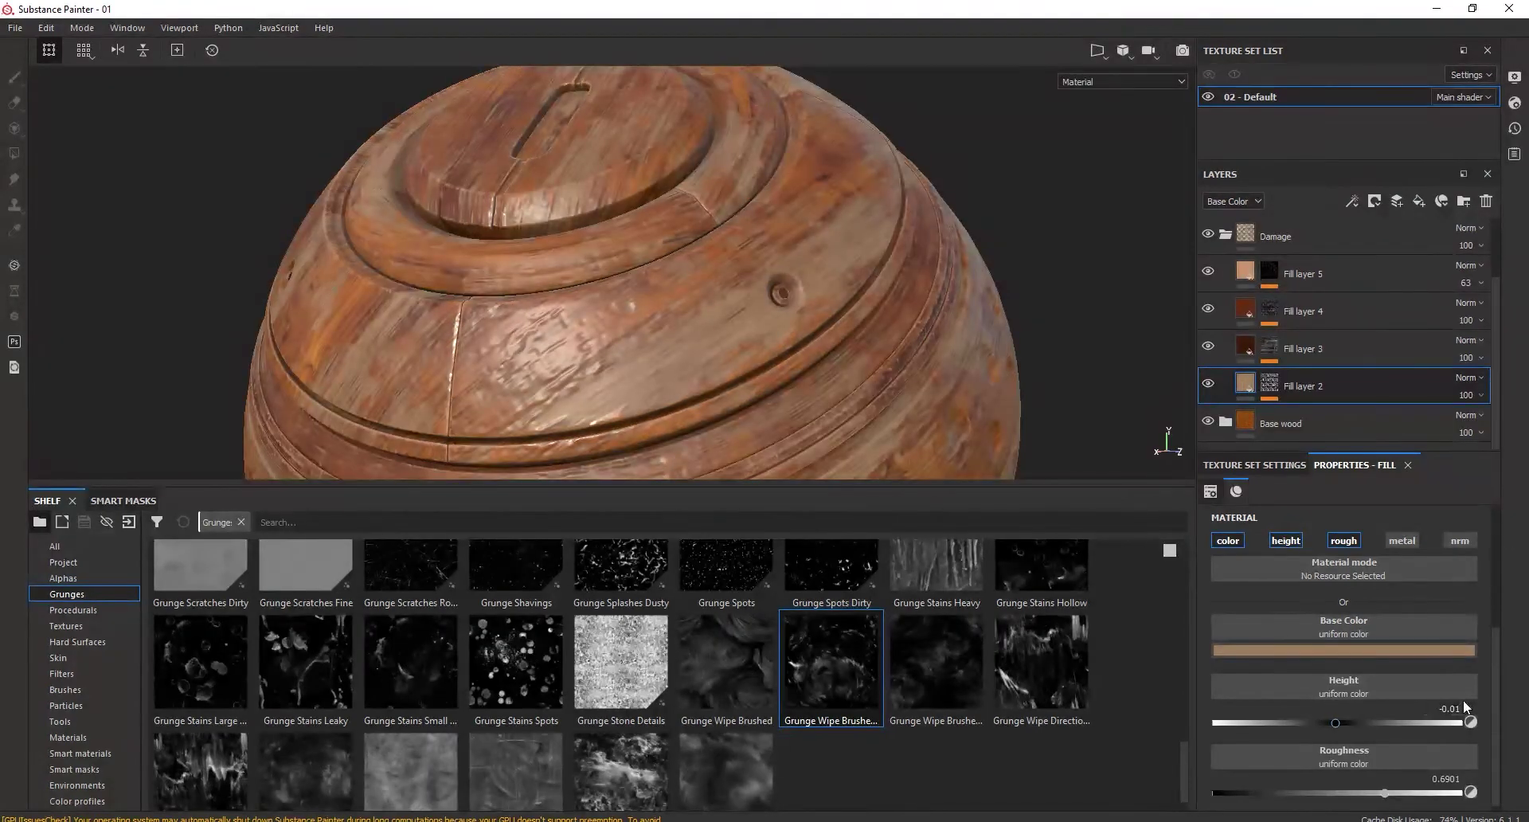
mouse_move(604, 347)
alt+mouse_down()
mouse_move(718, 334)
mouse_move(694, 370)
alt+mouse_up()
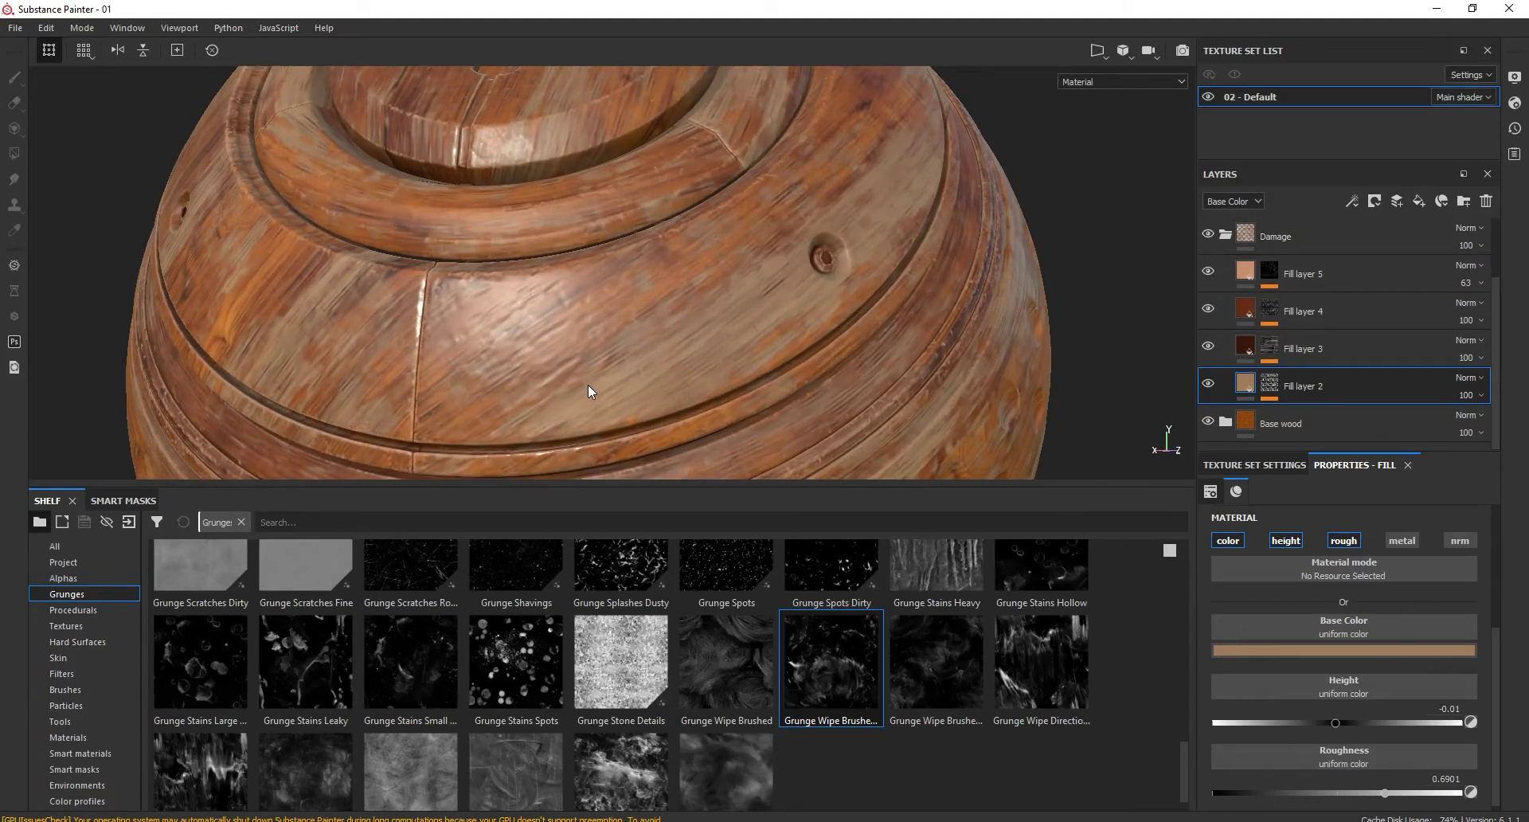
click(1271, 386)
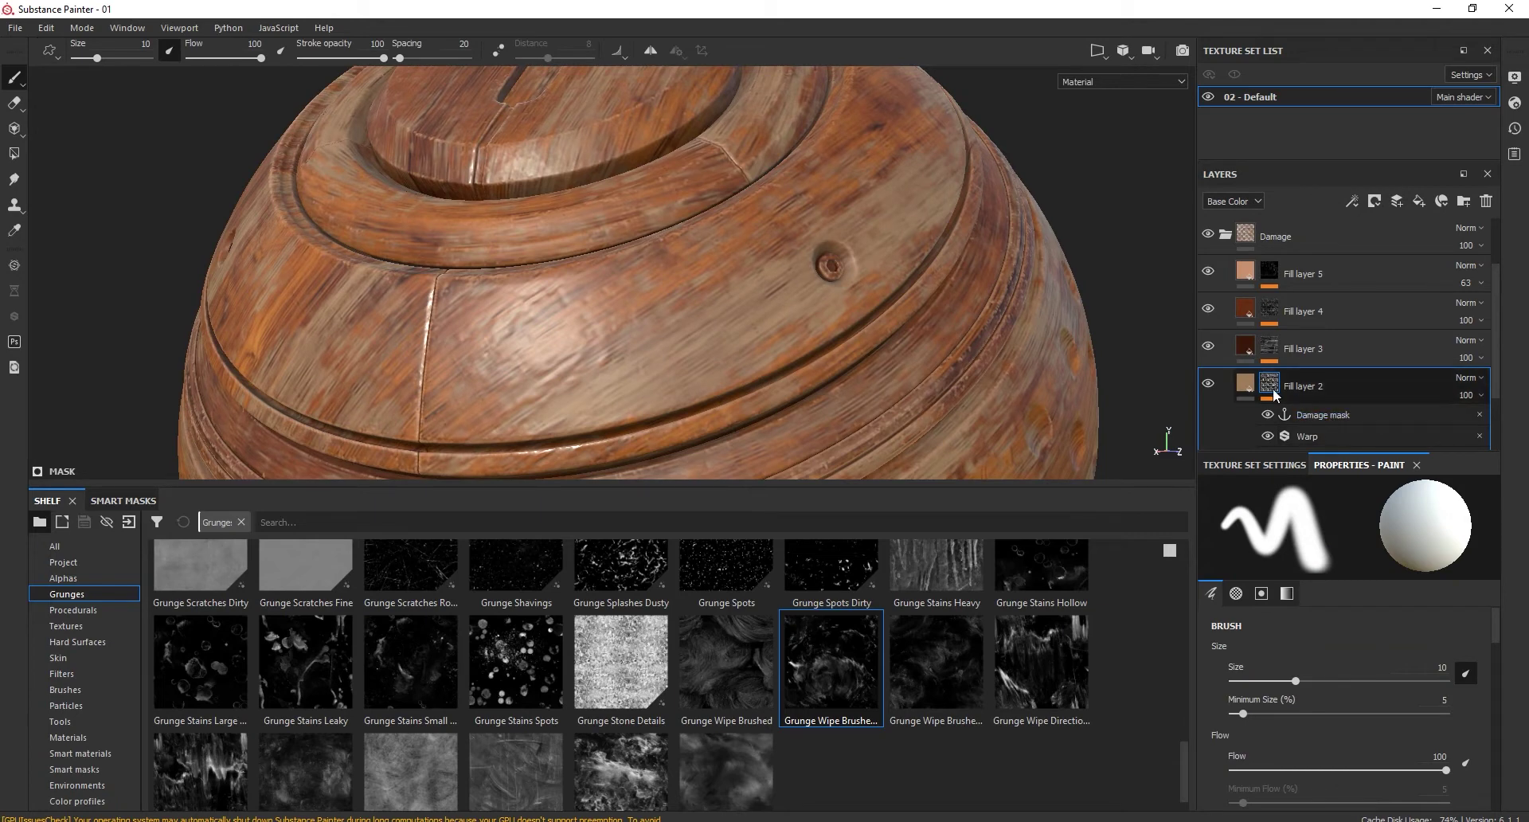
click(1303, 348)
click(1270, 348)
click(1311, 377)
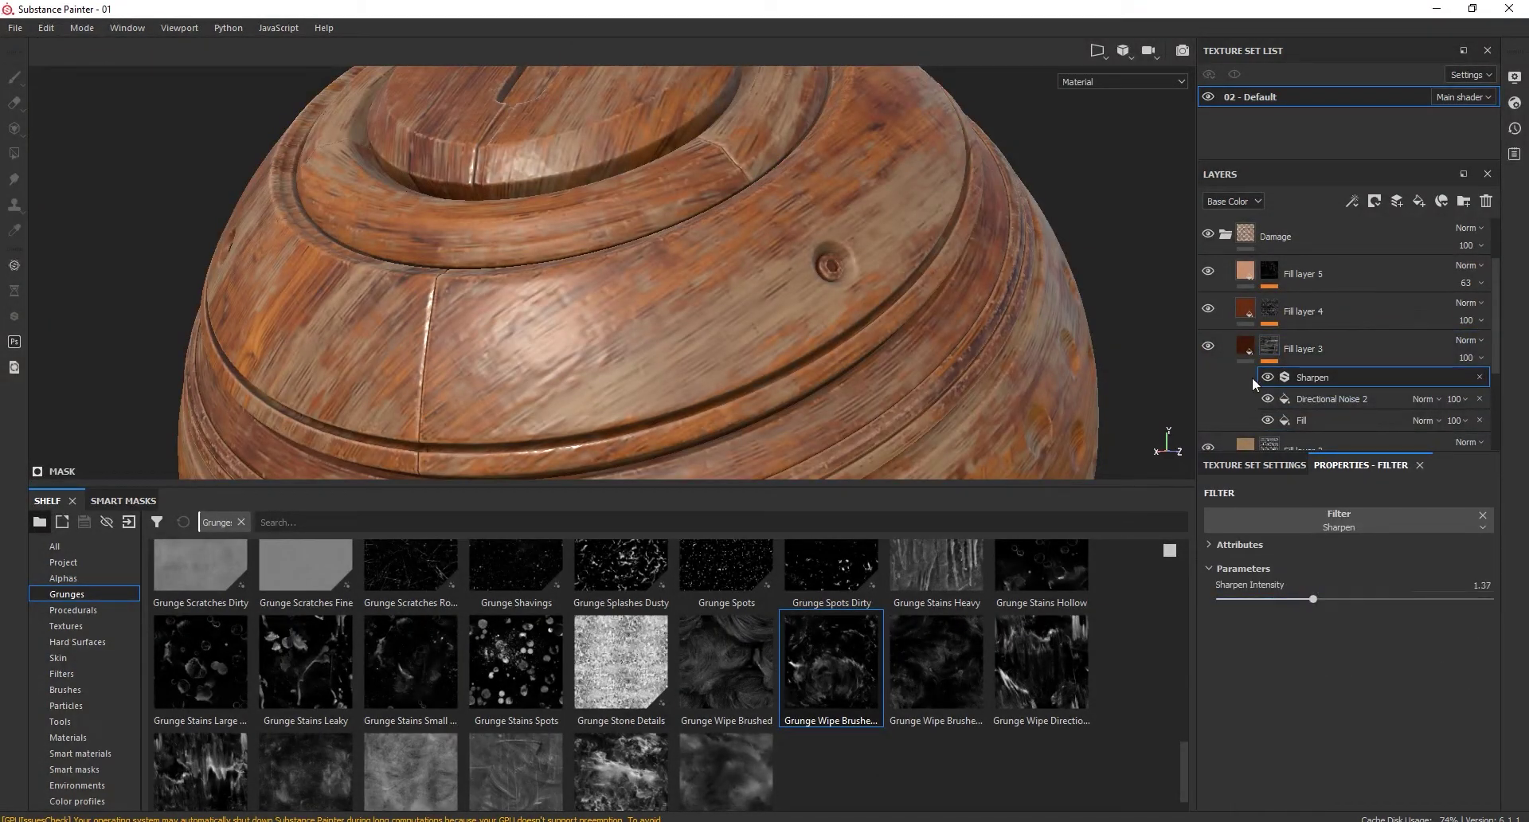
click(1247, 347)
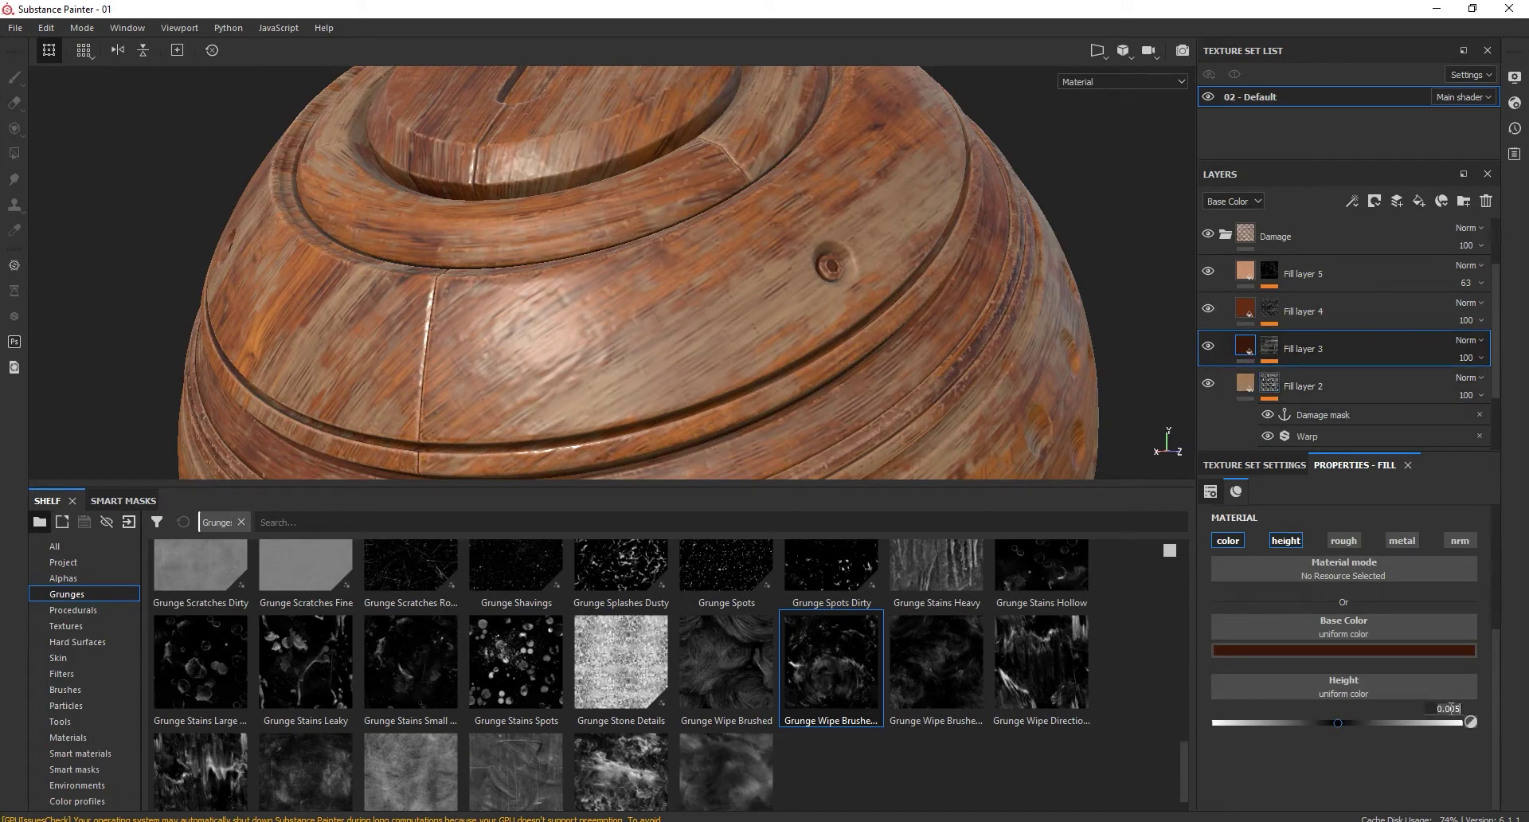
key(Return)
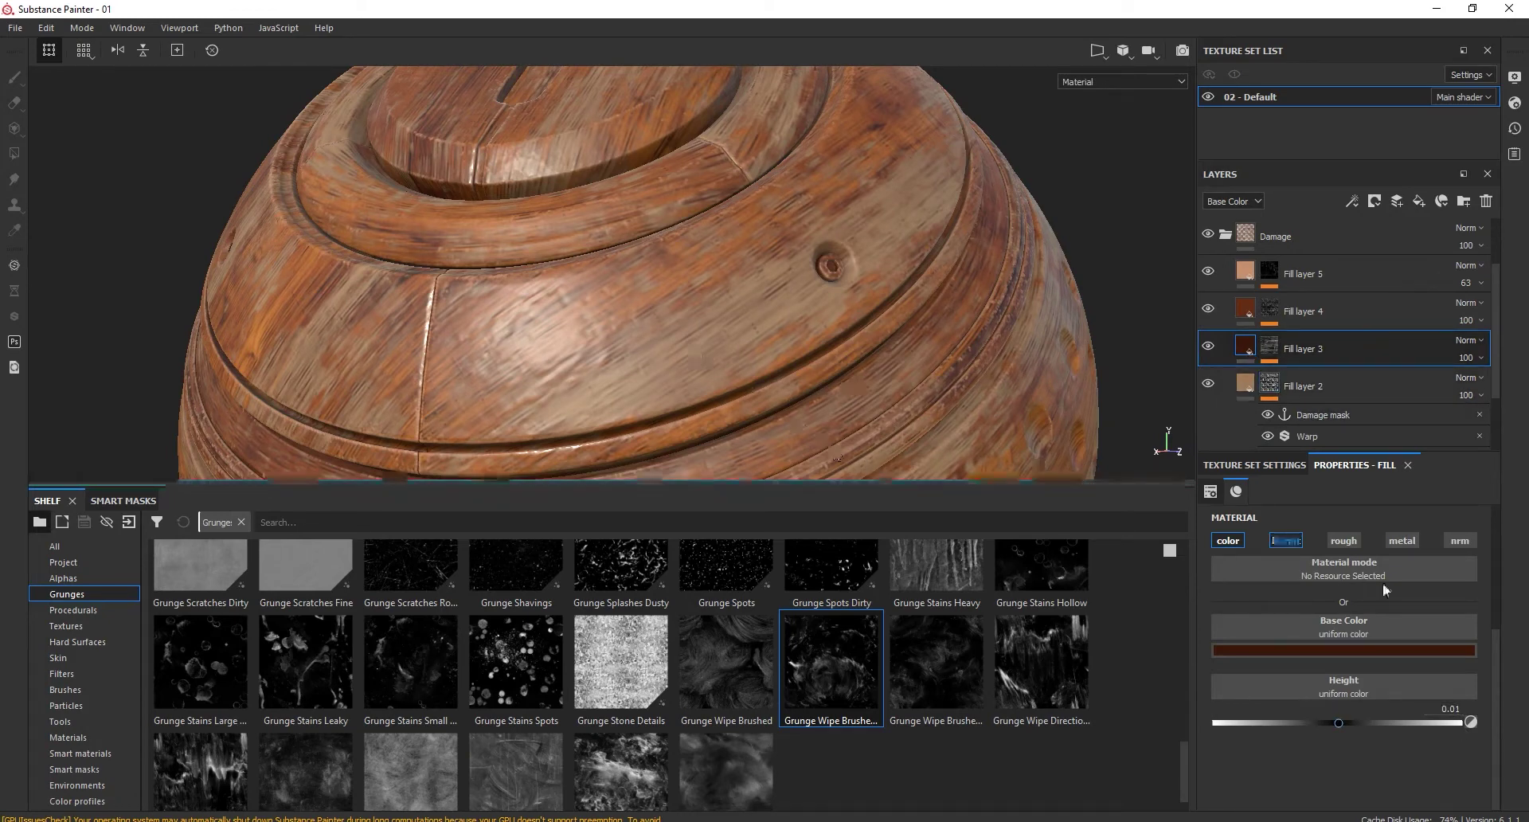
Set Fill layer 2's height to -0.02 after trying -0.04
click(1240, 385)
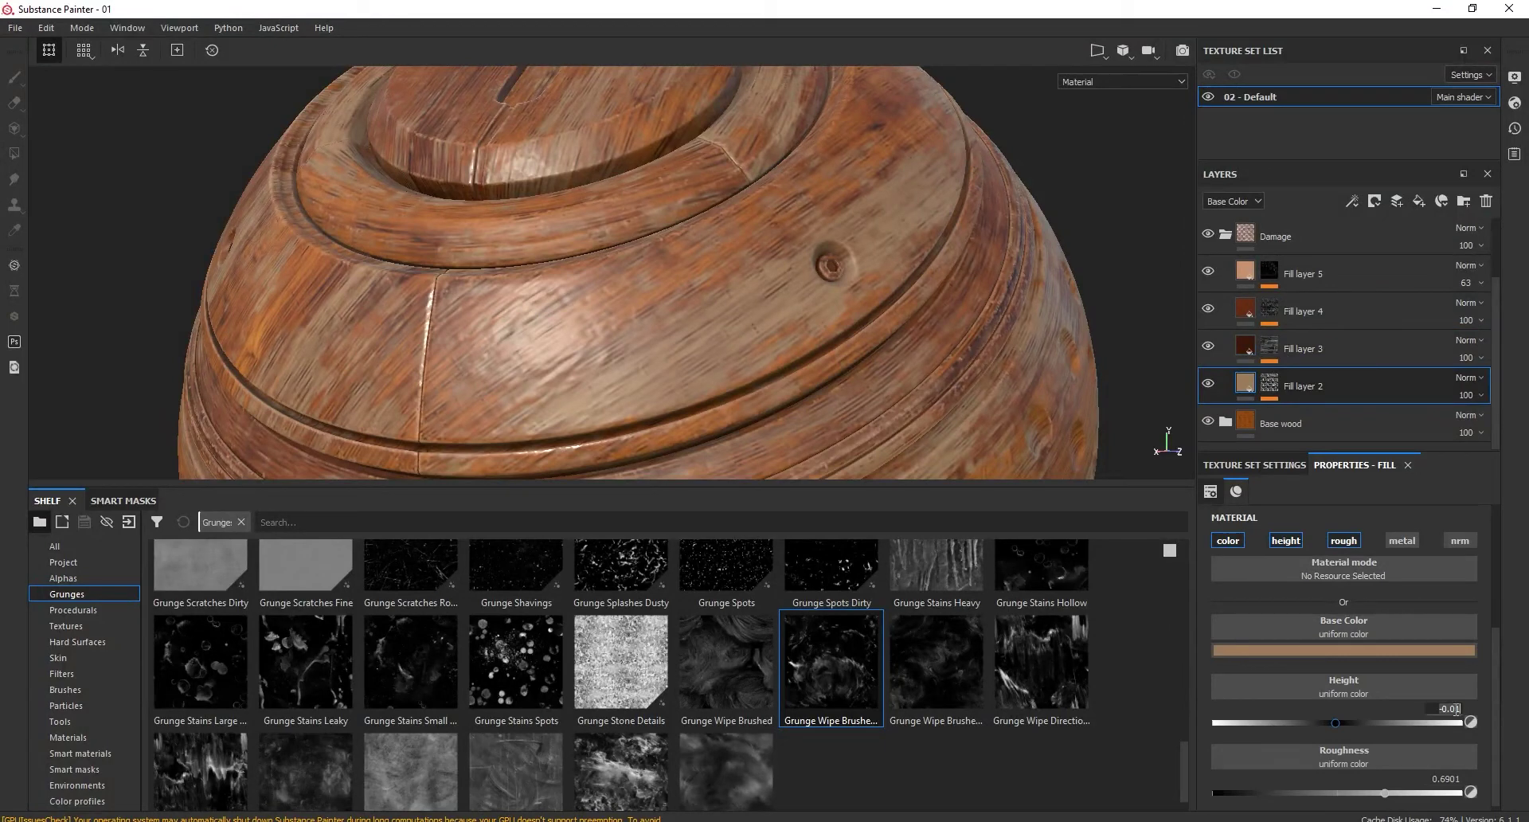
text(-0.04)
key(Return)
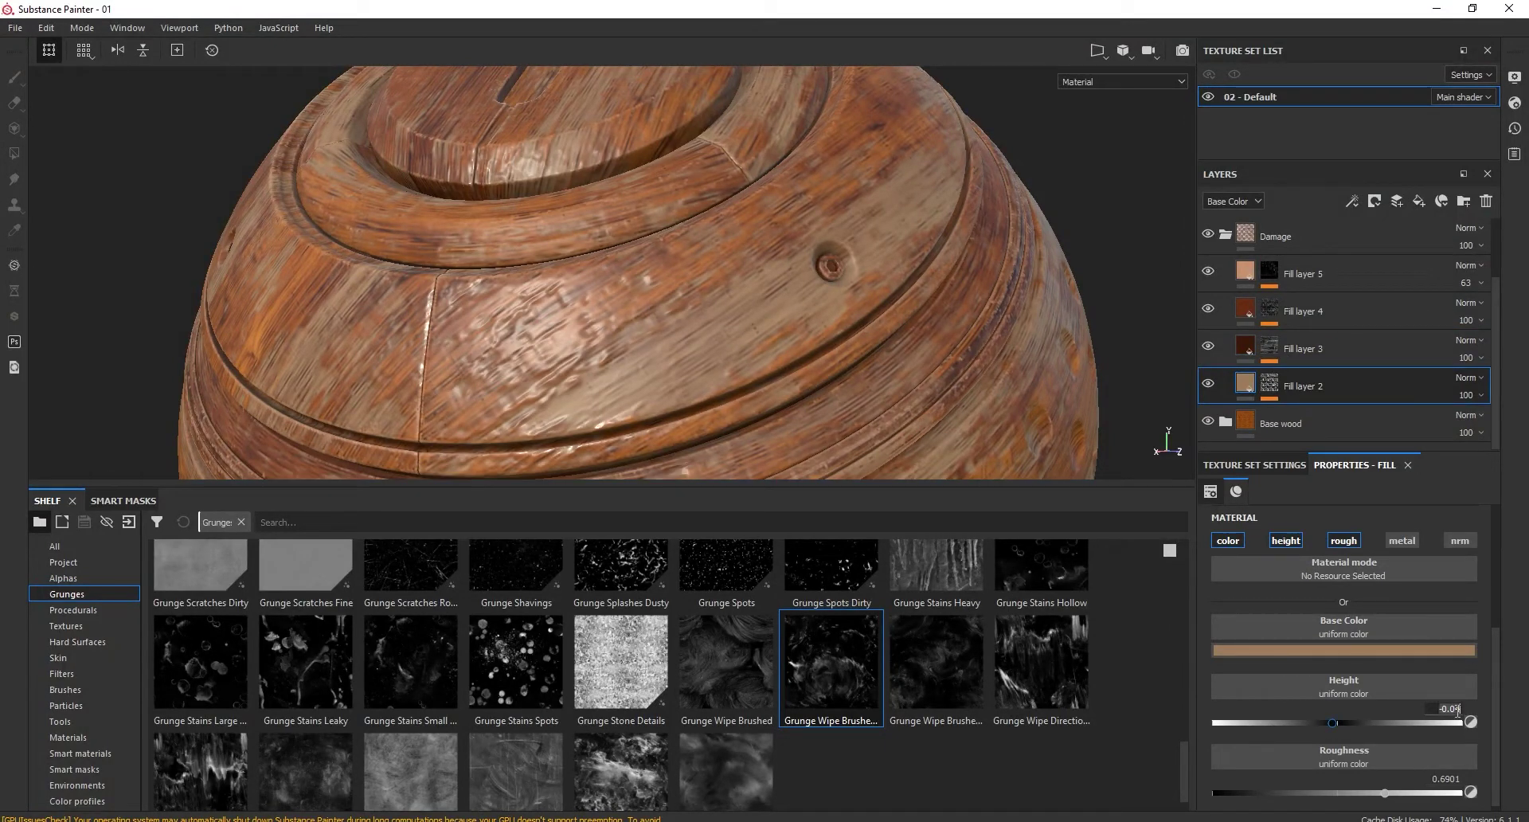
key(Return)
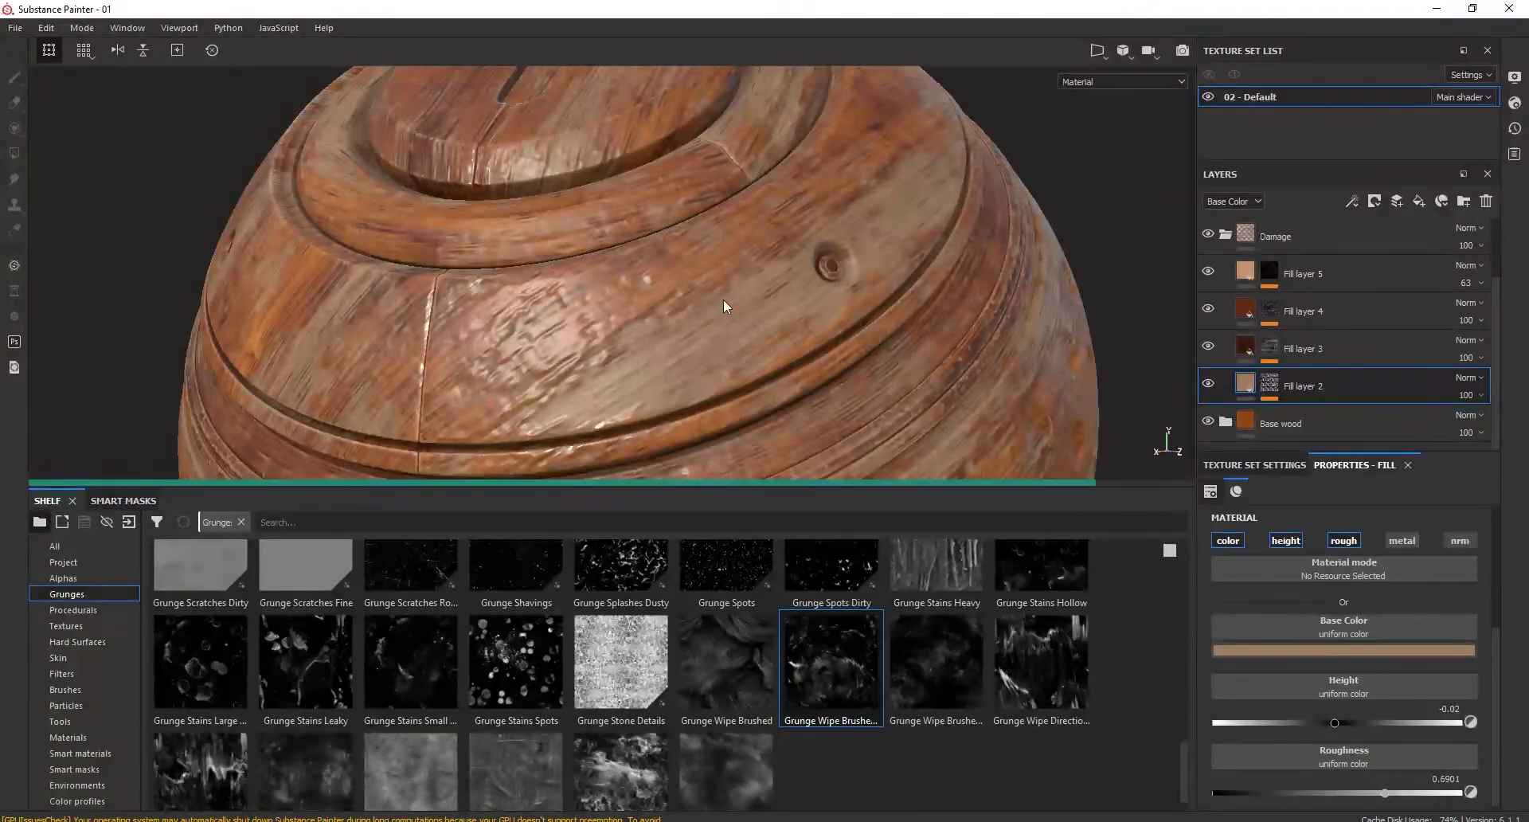
scroll(693, 365, down, 5)
mouse_move(694, 364)
alt+mouse_down()
mouse_move(973, 232)
mouse_move(973, 385)
mouse_move(966, 402)
mouse_move(771, 256)
mouse_move(707, 298)
alt+mouse_up()
scroll(707, 298, up, 3)
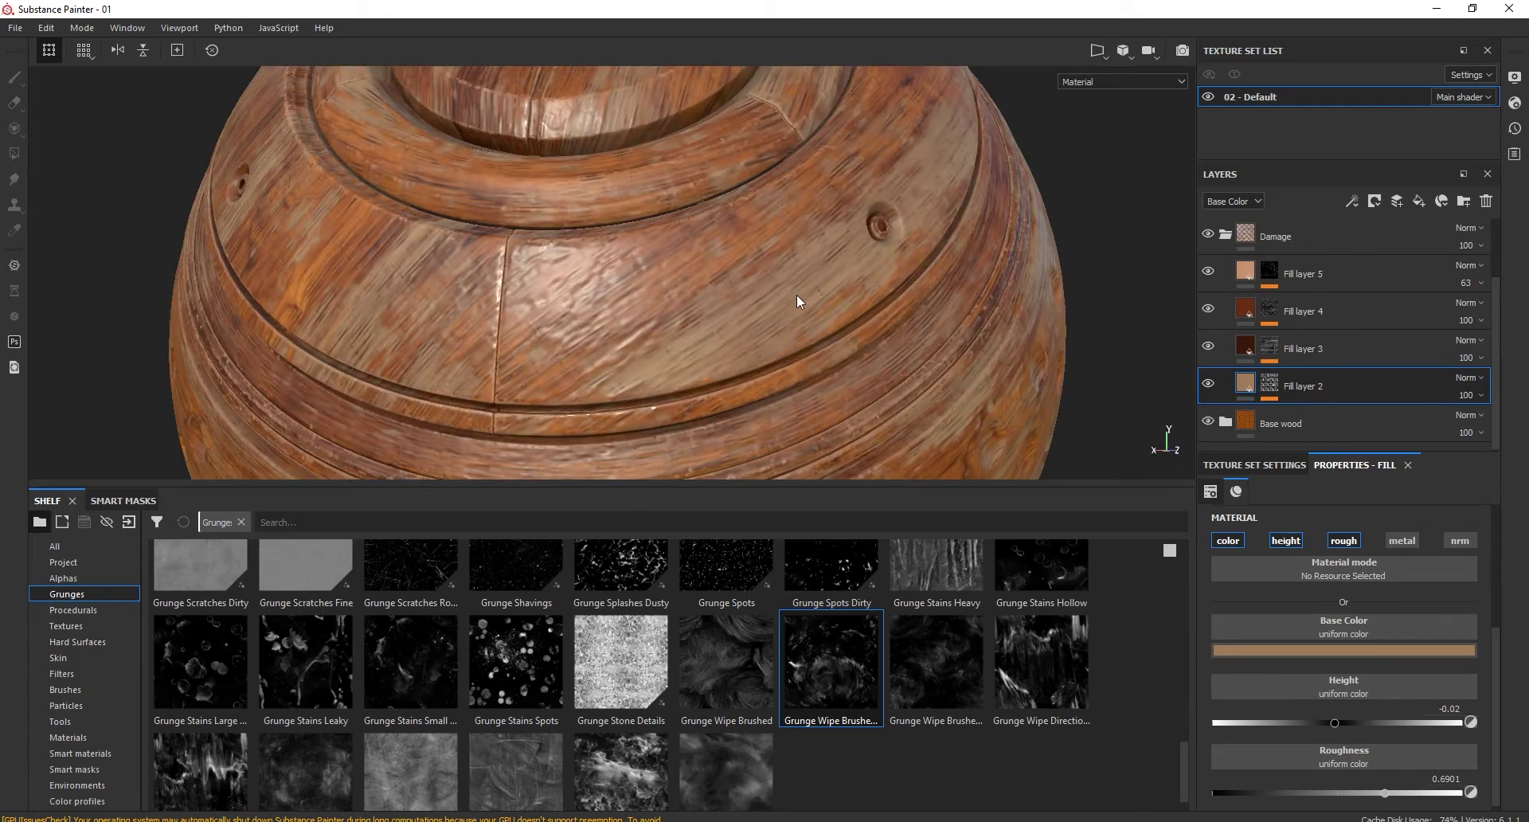
Hide Fill layers 5, 4 and 3 to isolate the layers beneath
click(1208, 269)
click(1207, 269)
click(1208, 269)
click(1207, 305)
click(1208, 306)
click(1207, 309)
click(1208, 346)
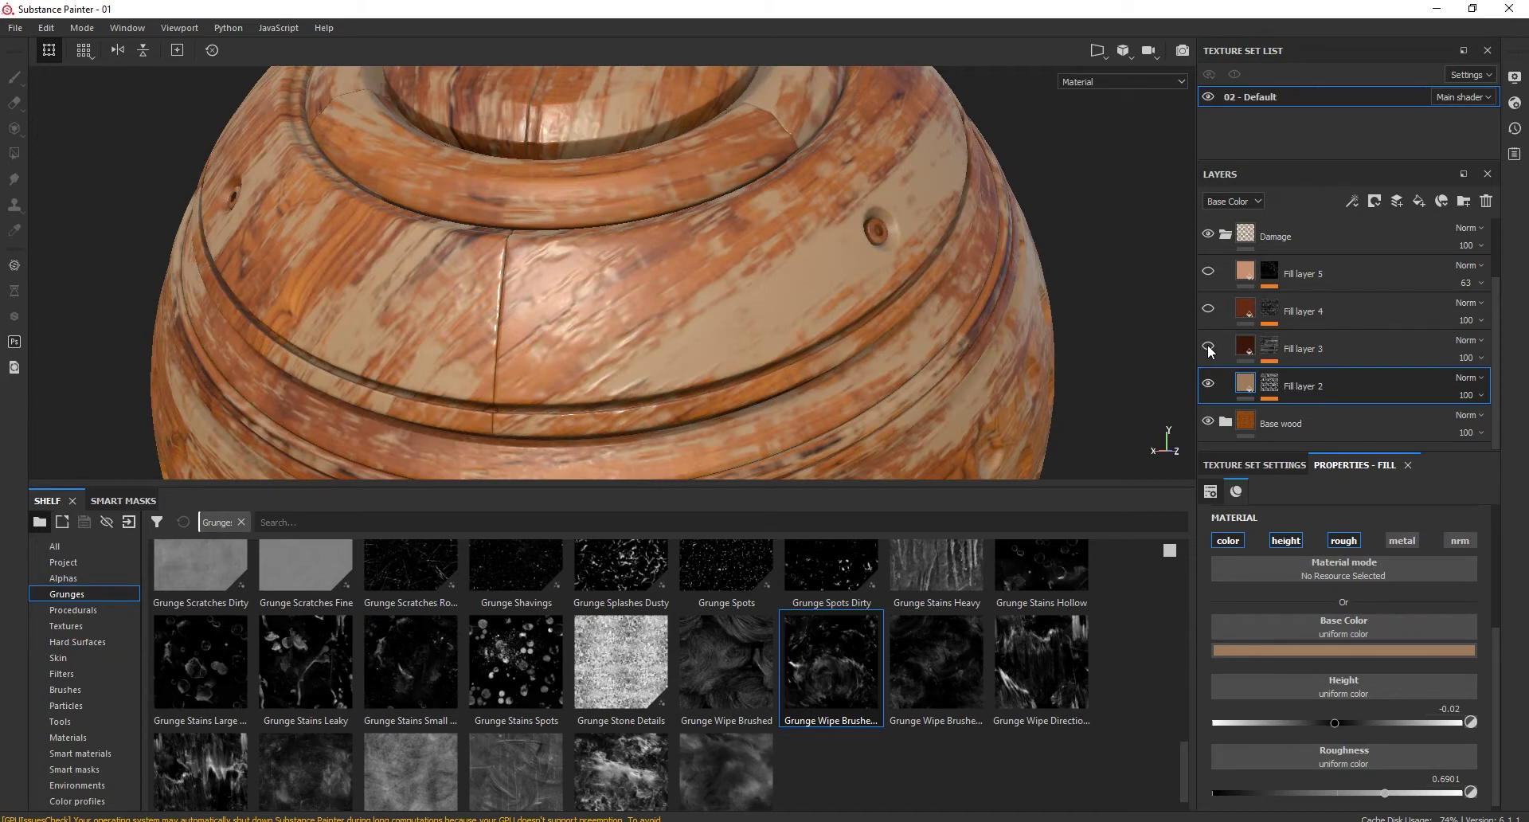
drag(1275, 391, 1274, 392)
scroll(1331, 557, up, 3)
scroll(1331, 558, down, 3)
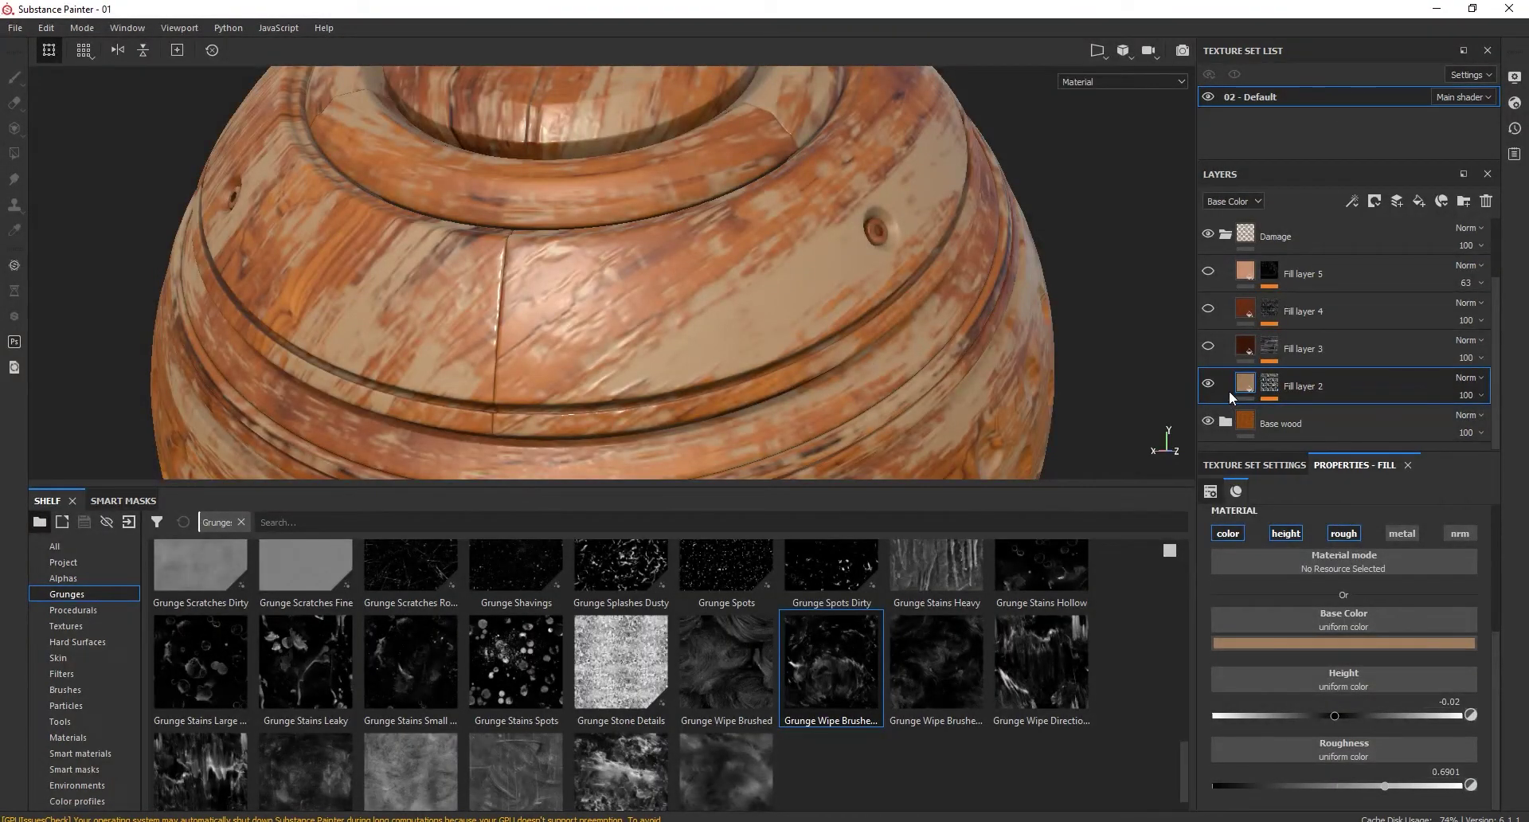
Expand Fill layer 2's mask to show its effects
click(1207, 384)
click(1208, 383)
click(1269, 383)
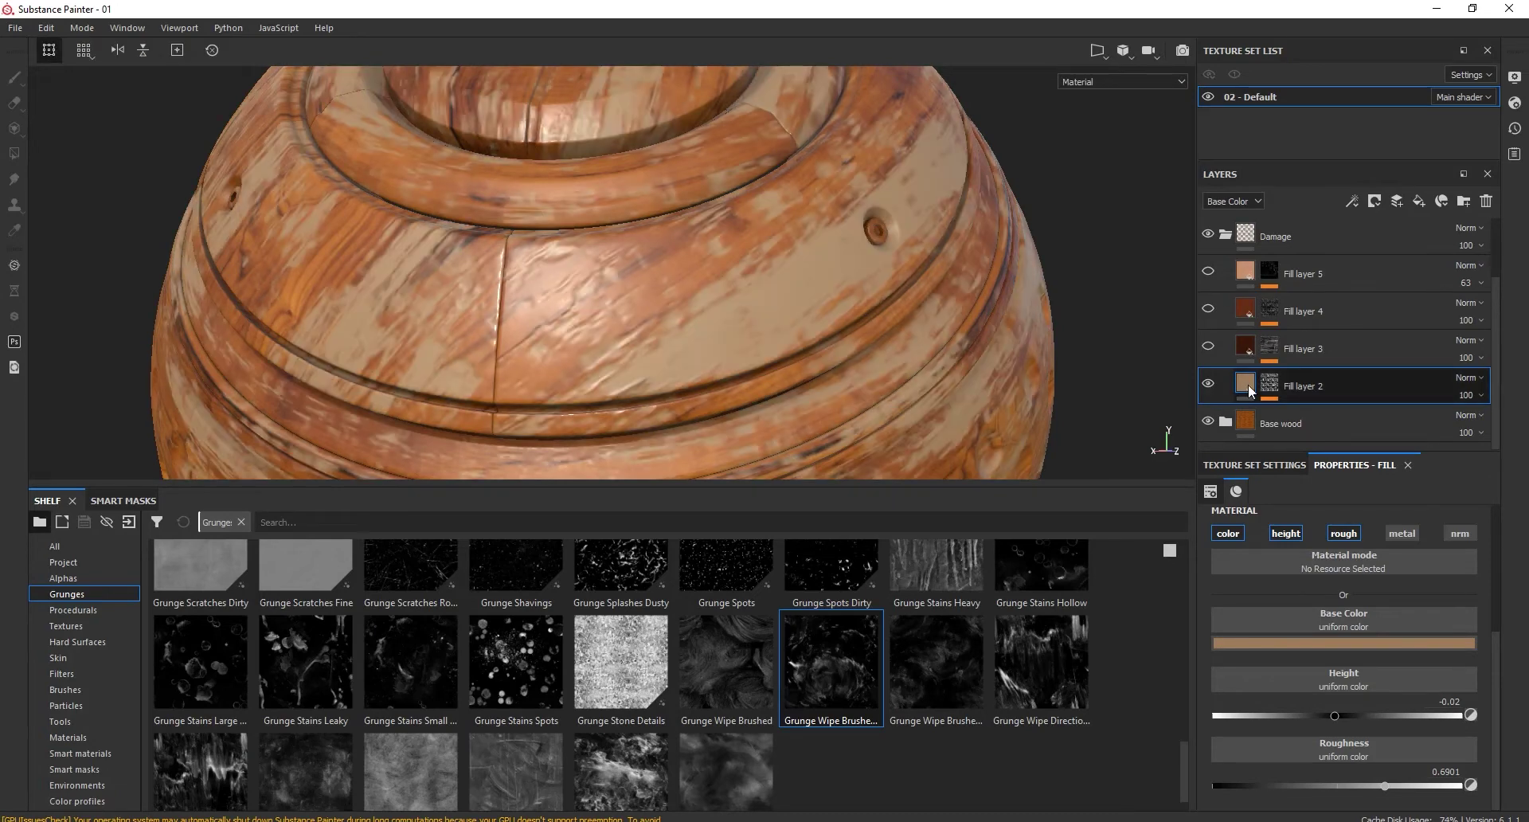
click(1325, 437)
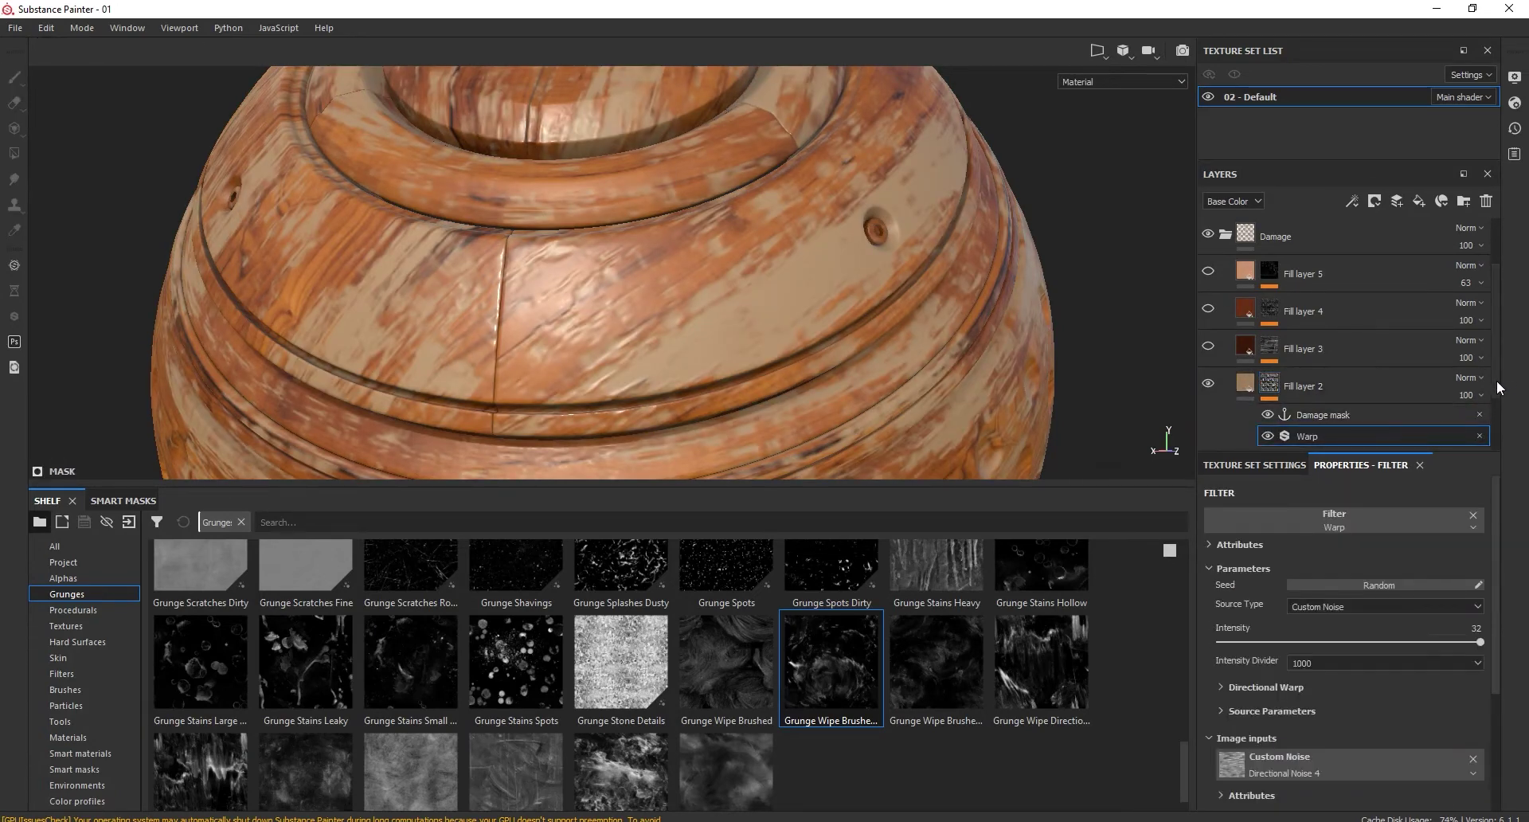
scroll(1402, 414, down, 2)
Give Directional Noise 1 a balance of 0.51 and a UV scale of 6
click(1402, 393)
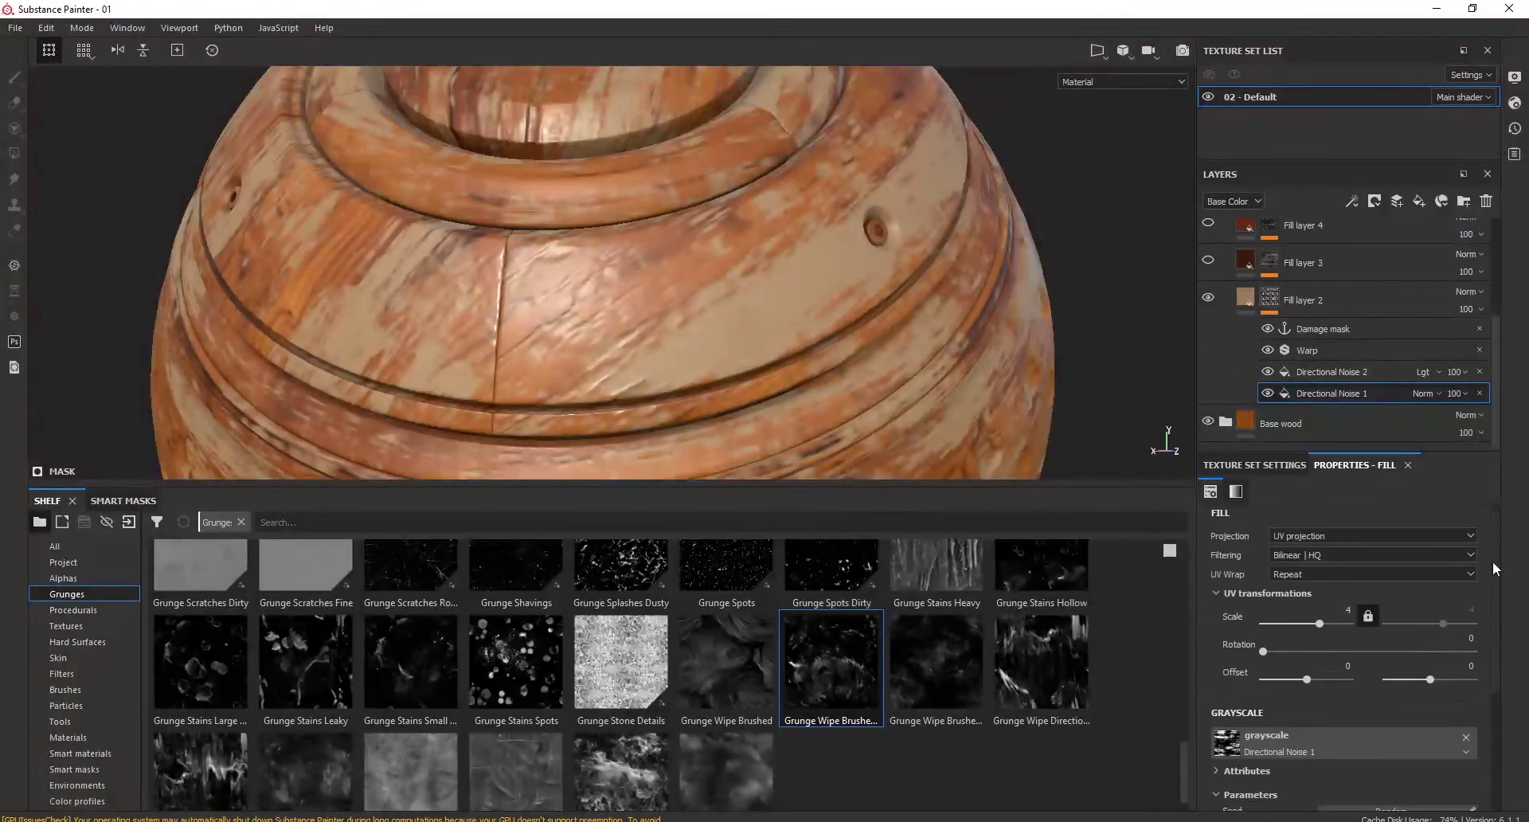
drag(1390, 691, 1353, 691)
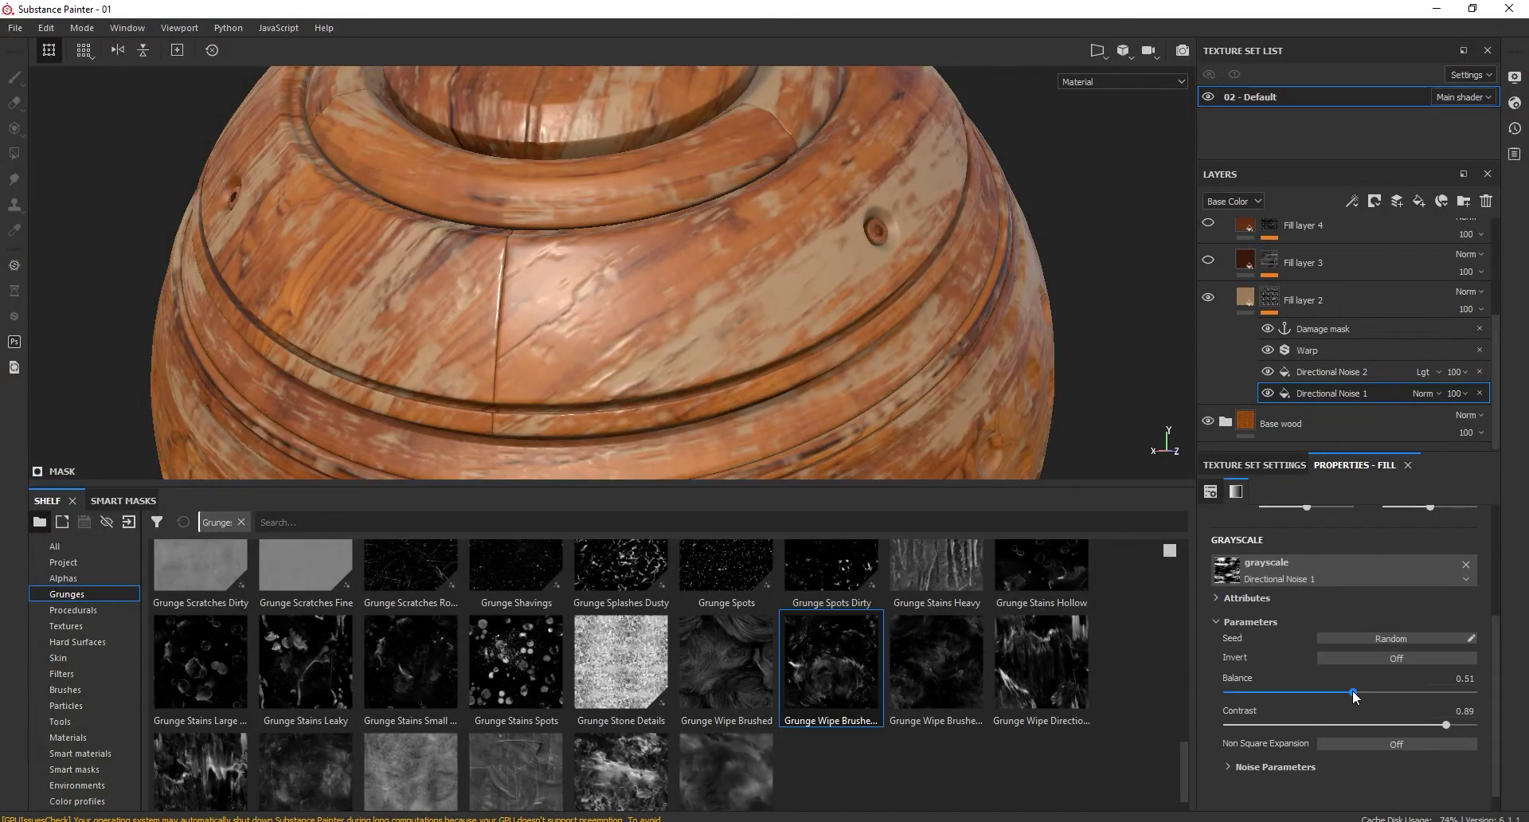
scroll(1358, 653, up, 3)
scroll(1358, 590, up, 1)
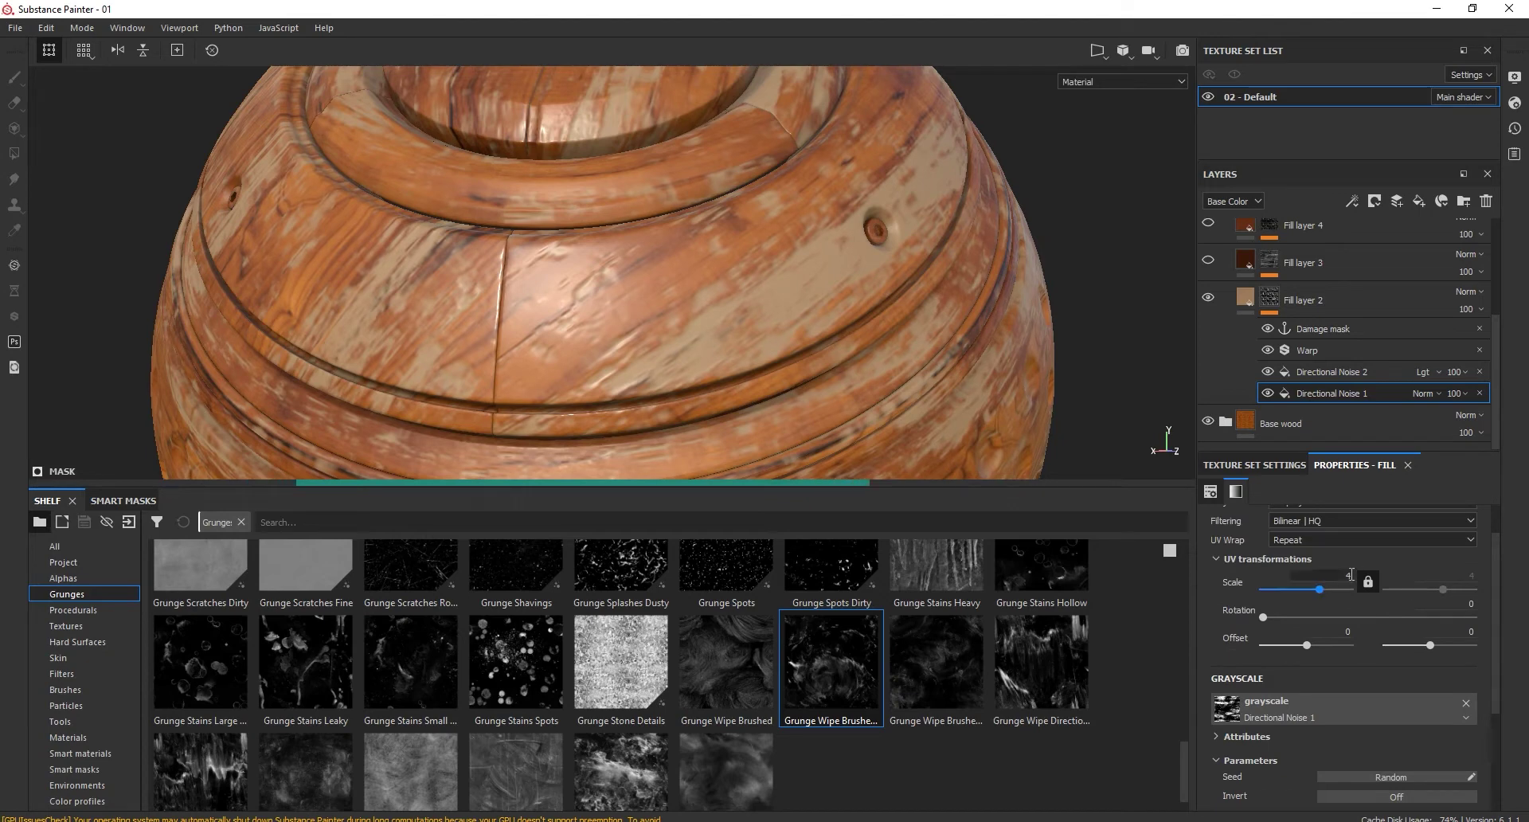
scroll(682, 287, down, 2)
scroll(681, 287, down, 1)
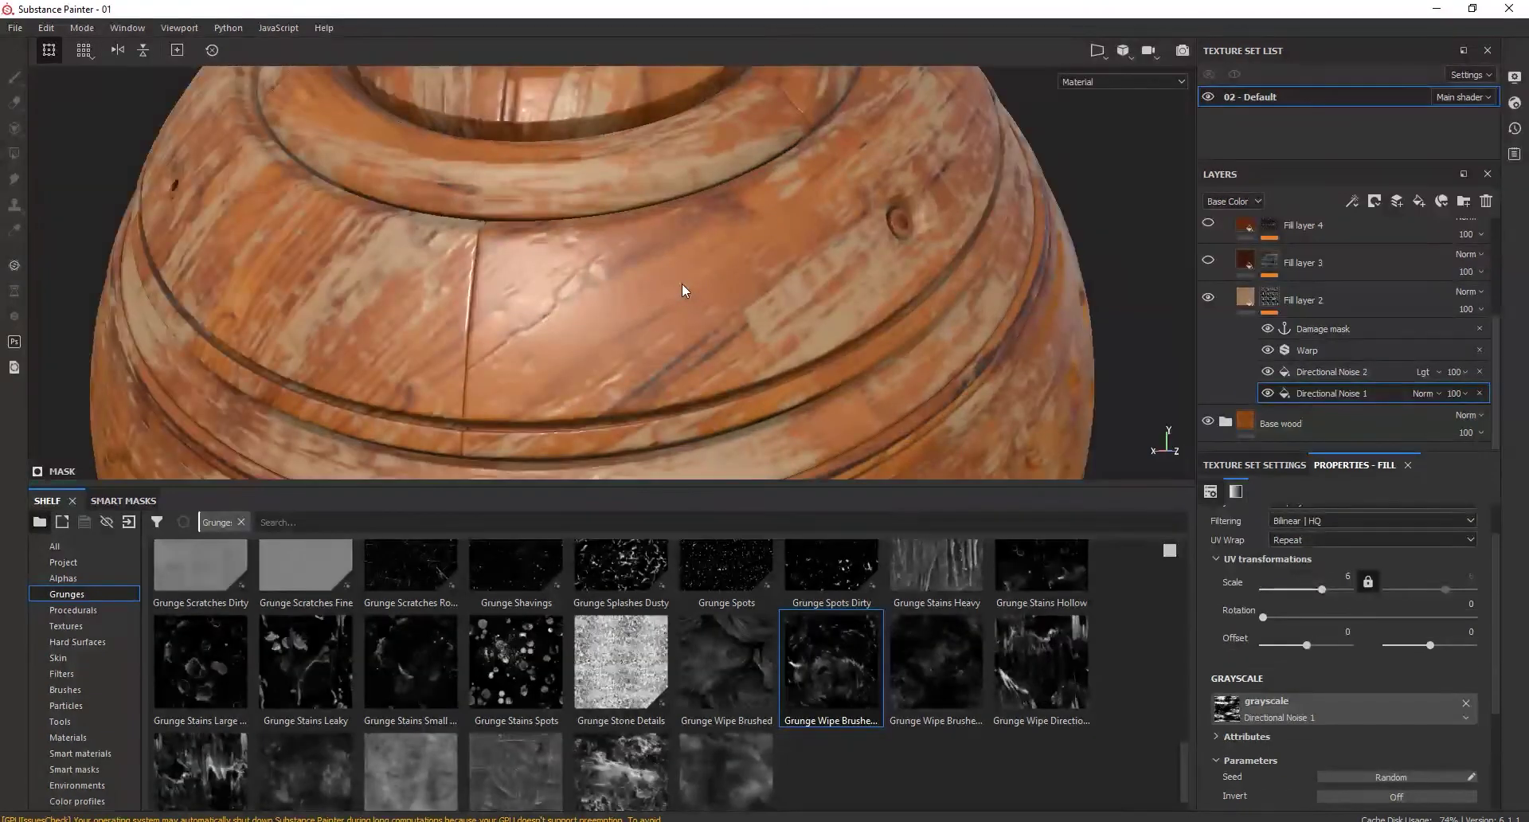
scroll(682, 287, down, 2)
scroll(682, 286, down, 2)
scroll(682, 286, up, 3)
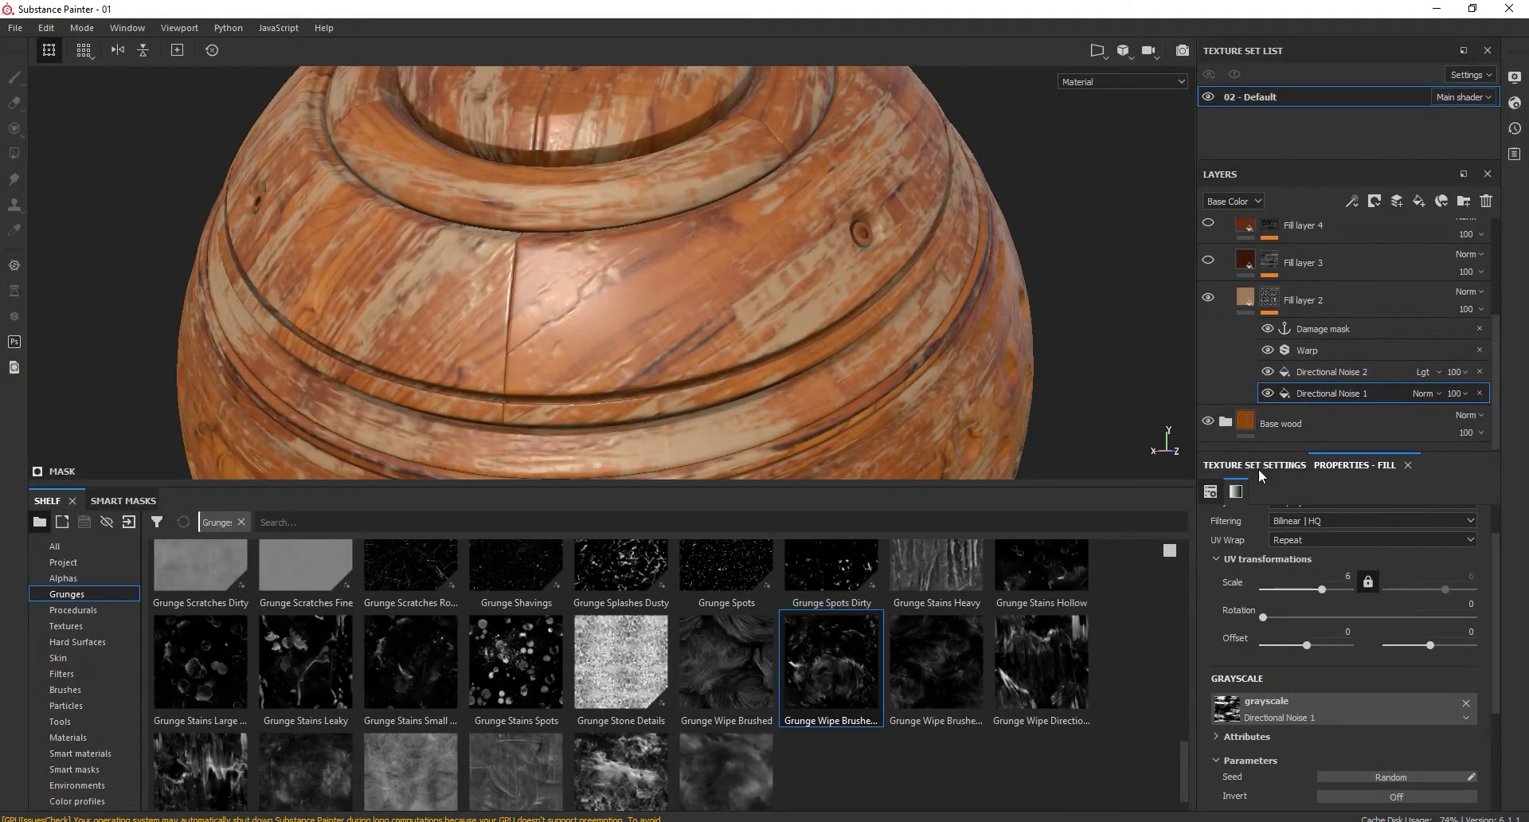
Toggle Directional Noise 2's visibility and select the Warp filter
click(1319, 371)
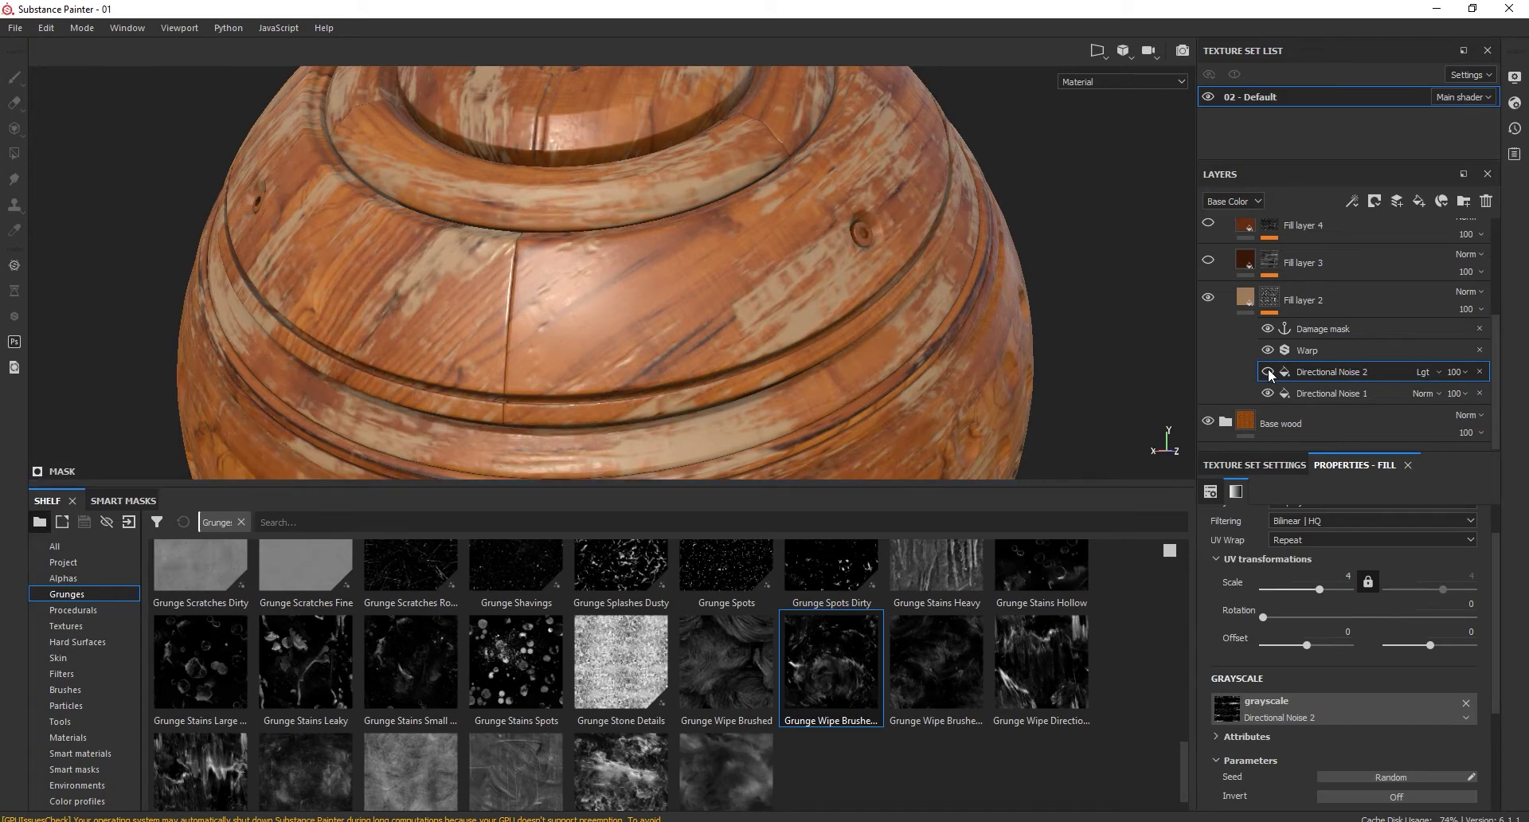
click(1269, 372)
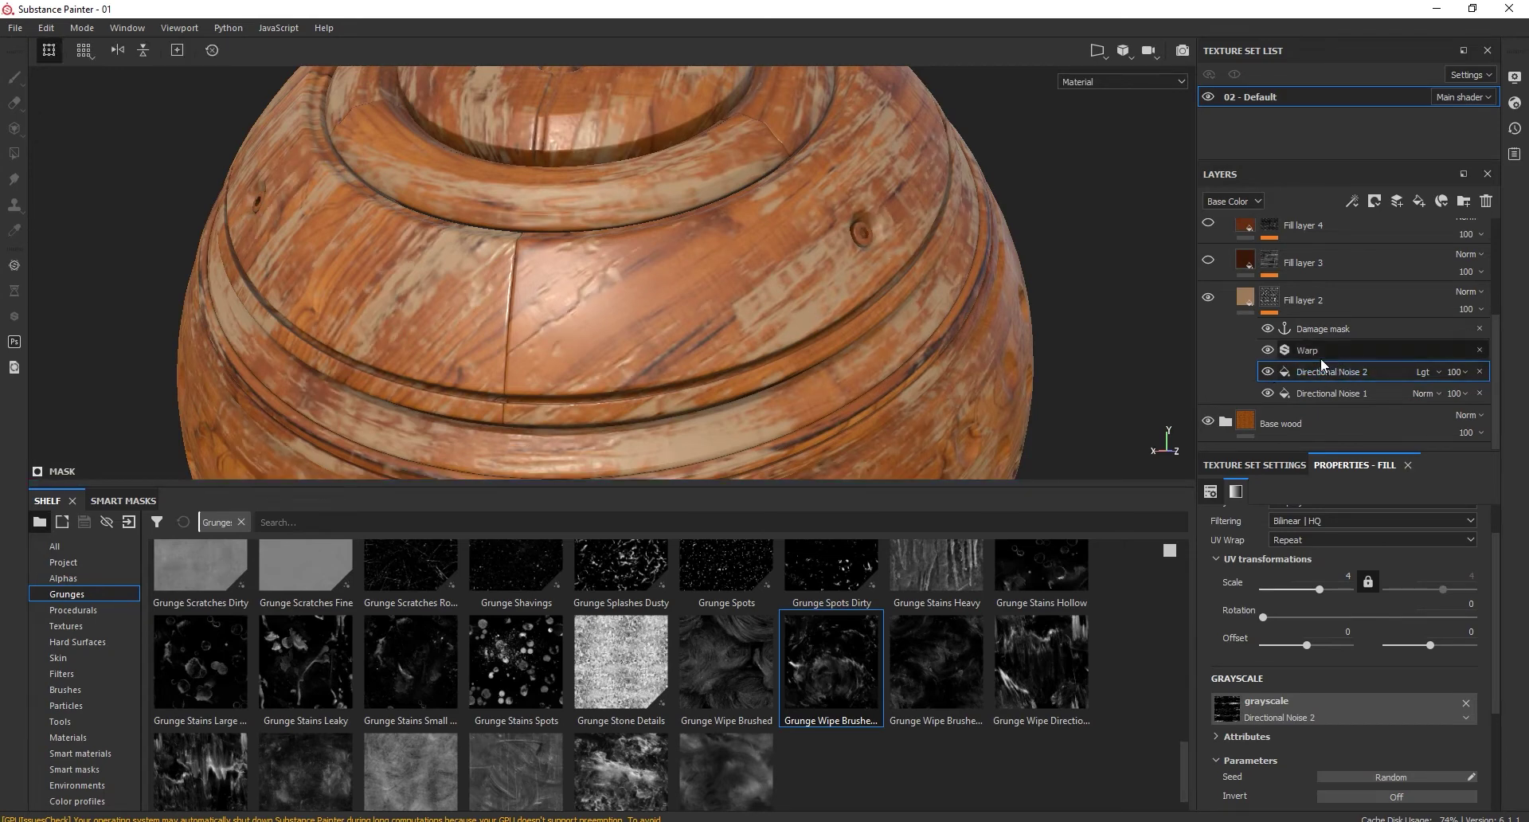
click(1346, 351)
click(1419, 202)
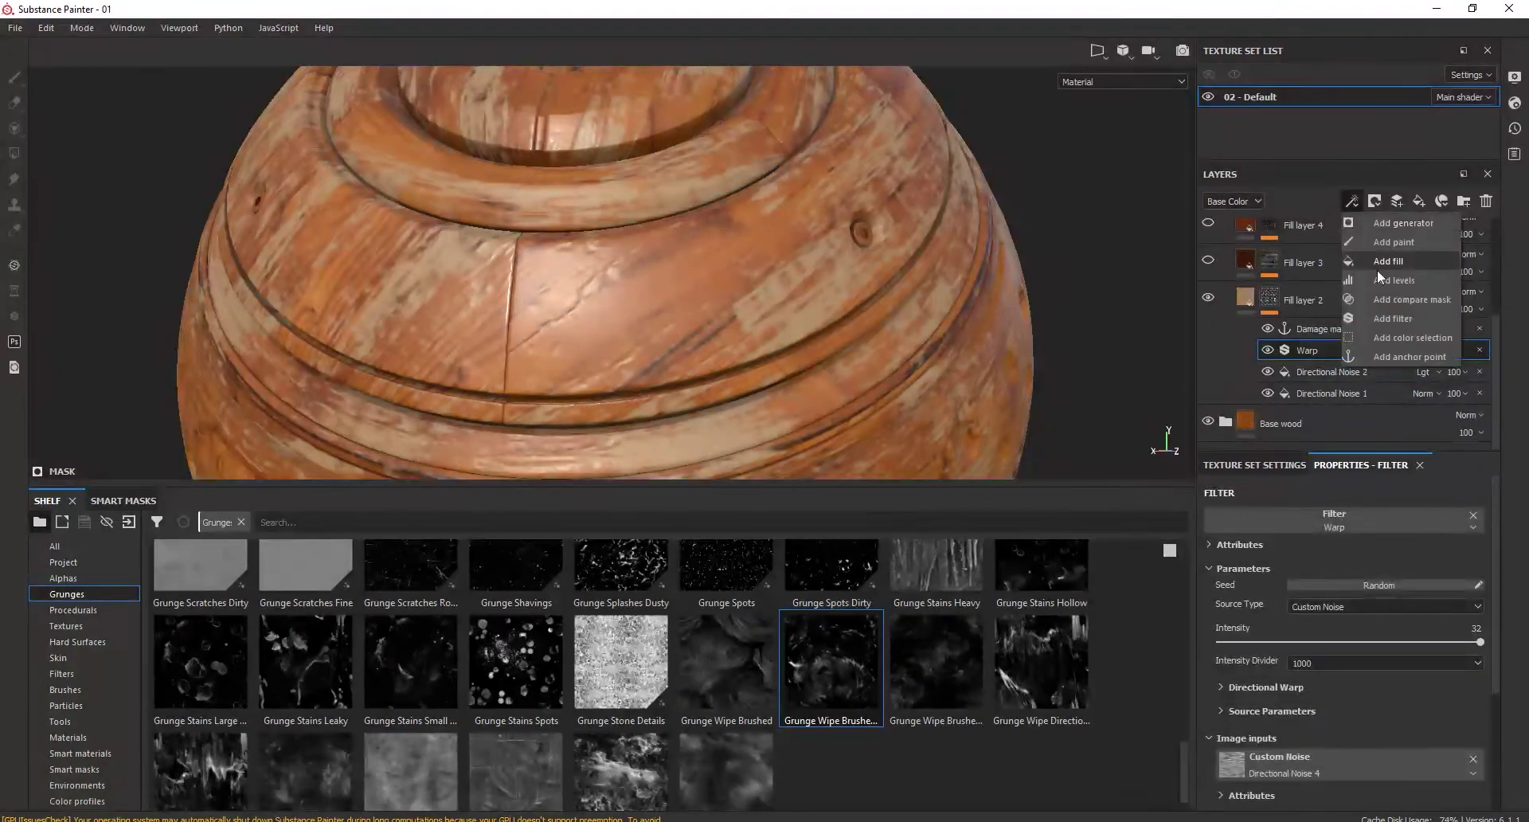
Add a Sharpen filter above Warp in Fill layer 2's mask, lower its intensity, and disable Warp
click(1378, 269)
click(1349, 516)
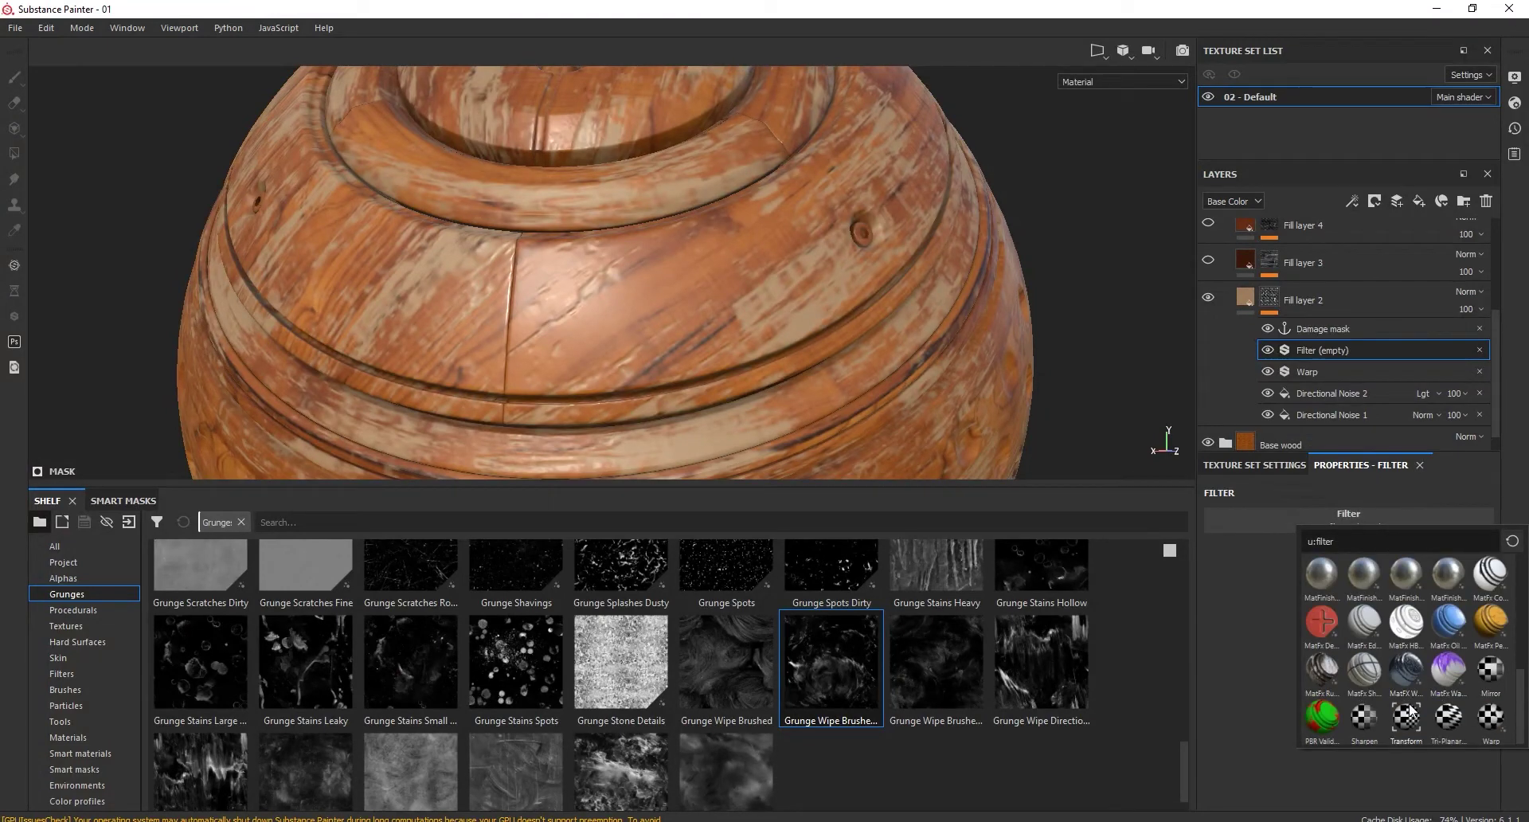
click(1365, 717)
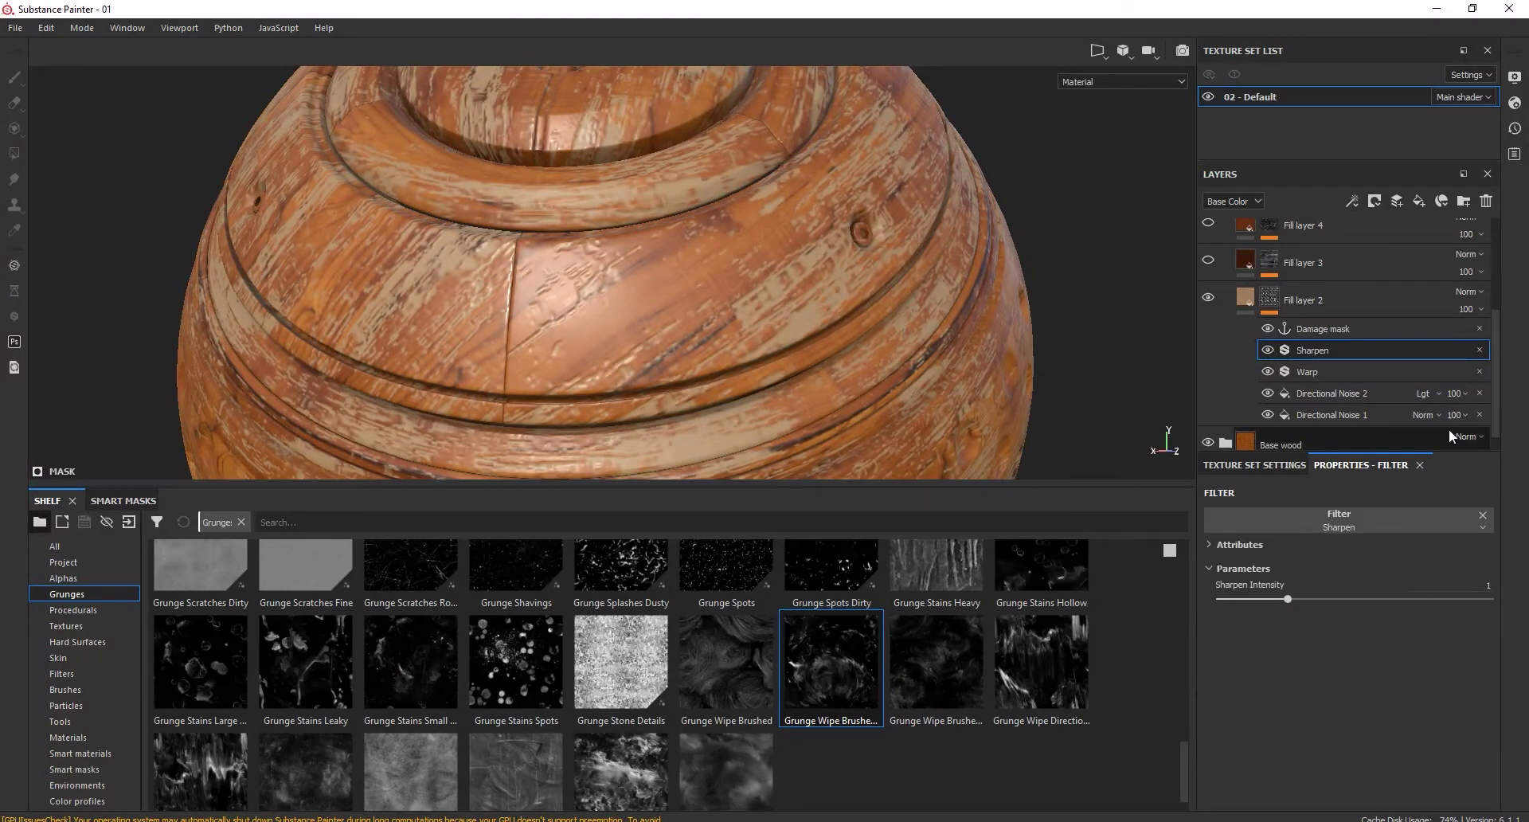
drag(1287, 599, 1256, 599)
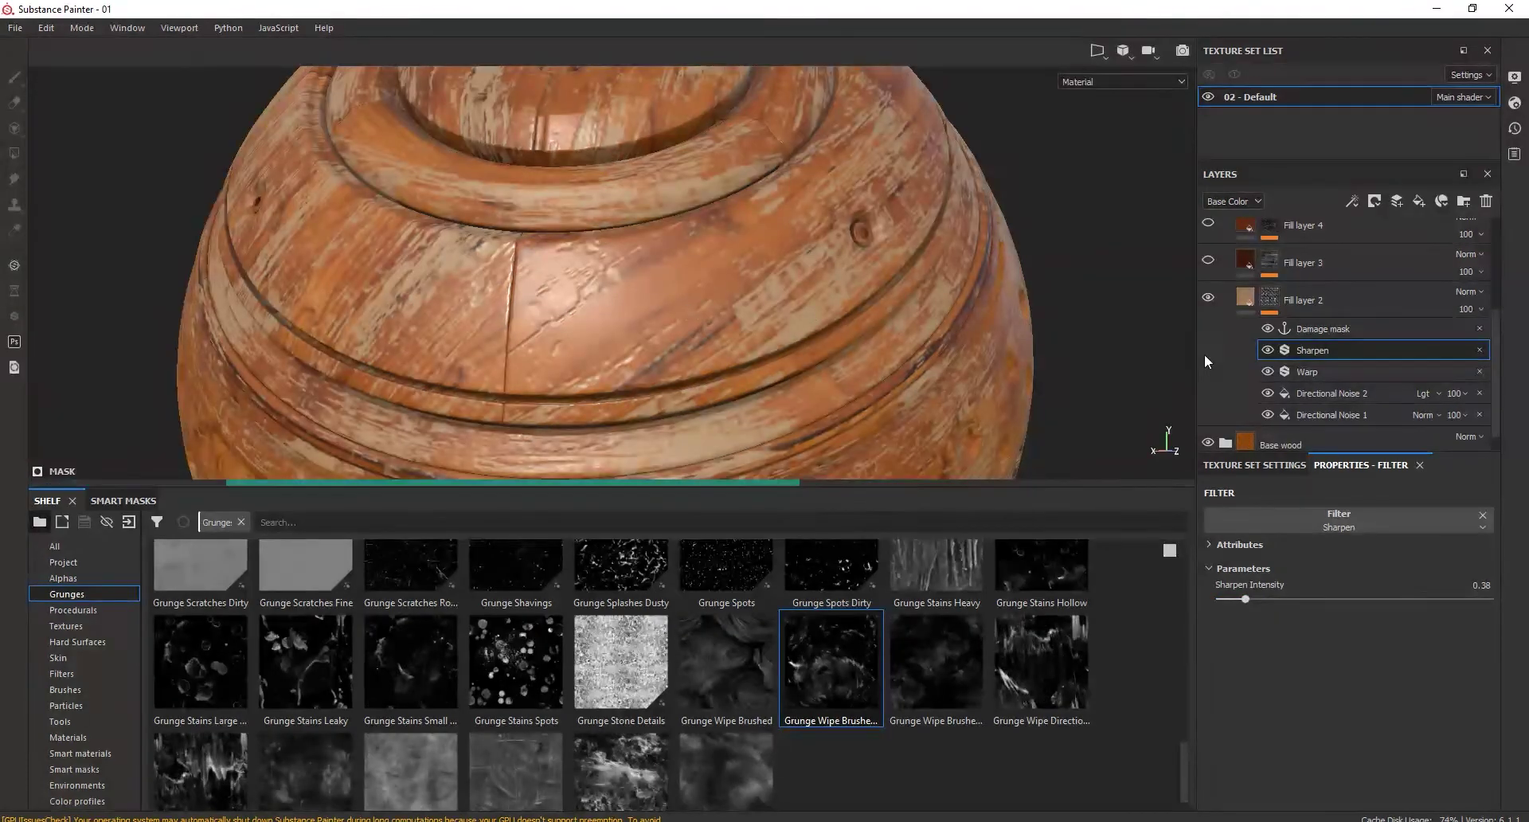
click(1267, 372)
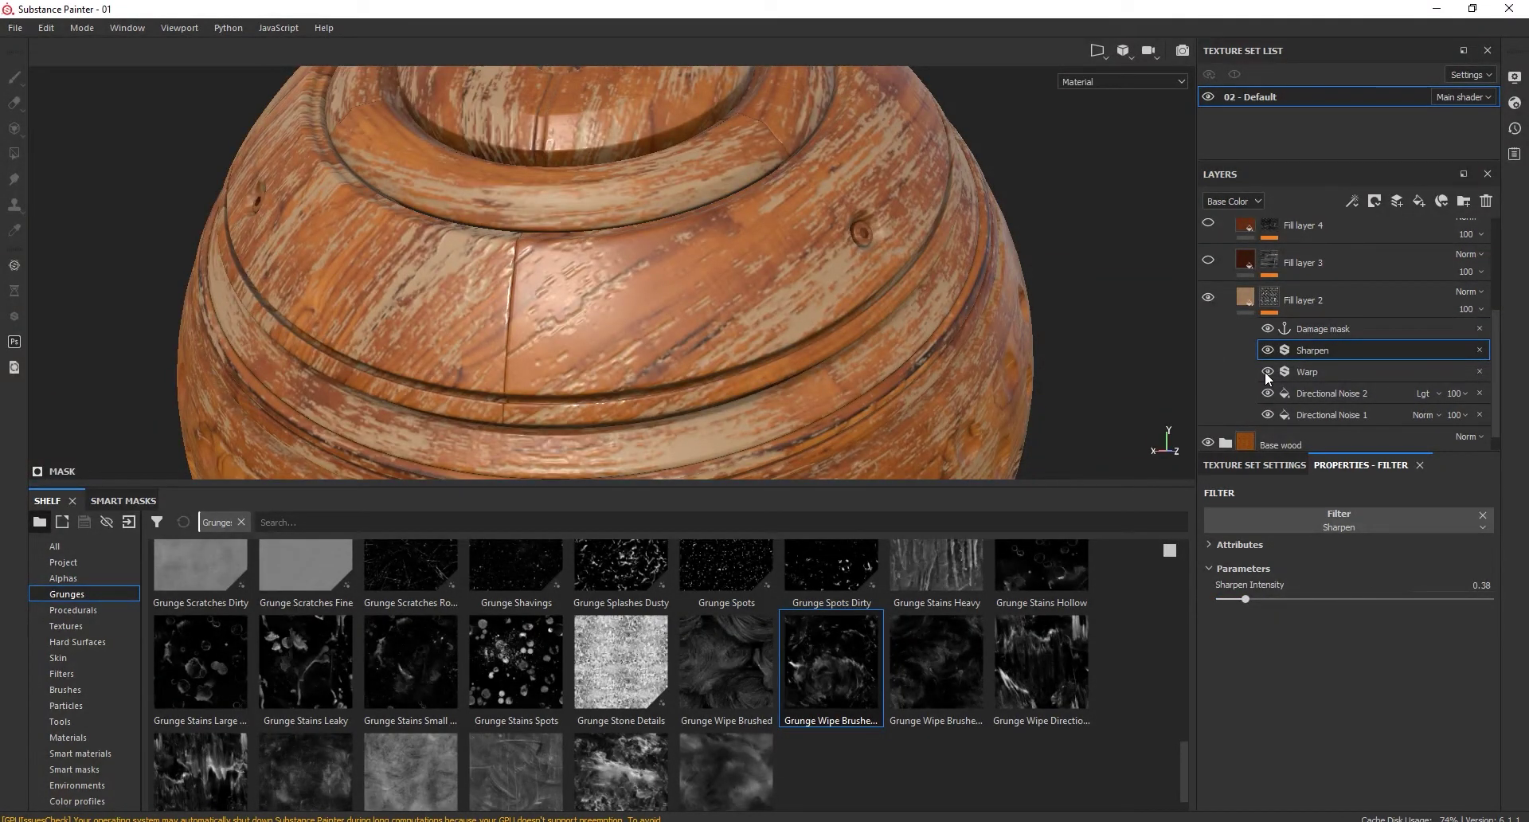
scroll(713, 327, down, 5)
mouse_move(714, 327)
alt+mouse_down()
mouse_move(739, 338)
mouse_move(478, 297)
mouse_move(658, 242)
mouse_move(997, 339)
alt+mouse_up()
scroll(658, 242, up, 2)
Show Fill layer 3 and set its Directional Noise 2 Balance to 0.46
click(1244, 300)
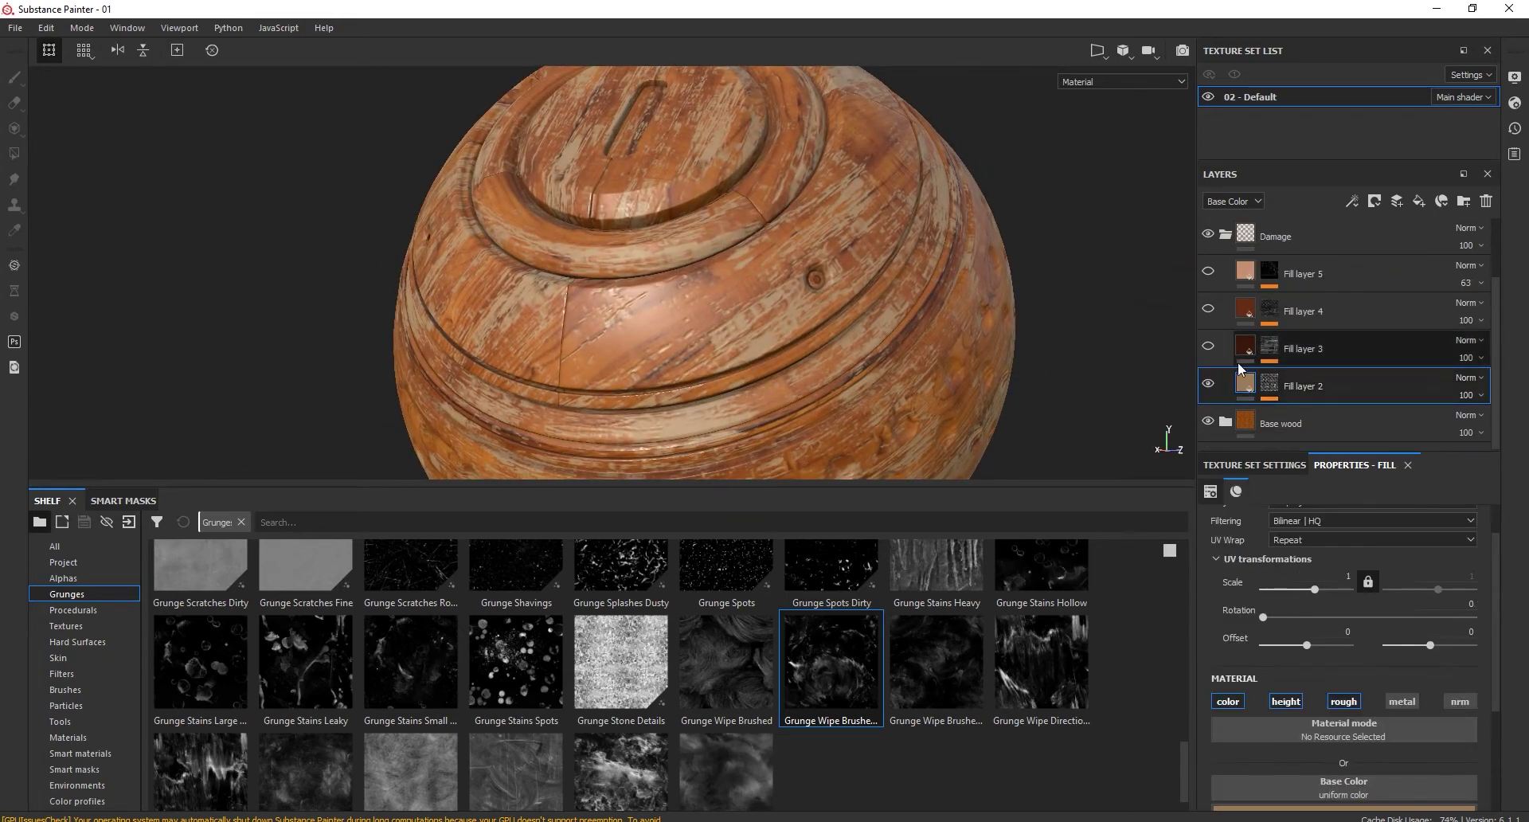
click(1208, 346)
click(1269, 346)
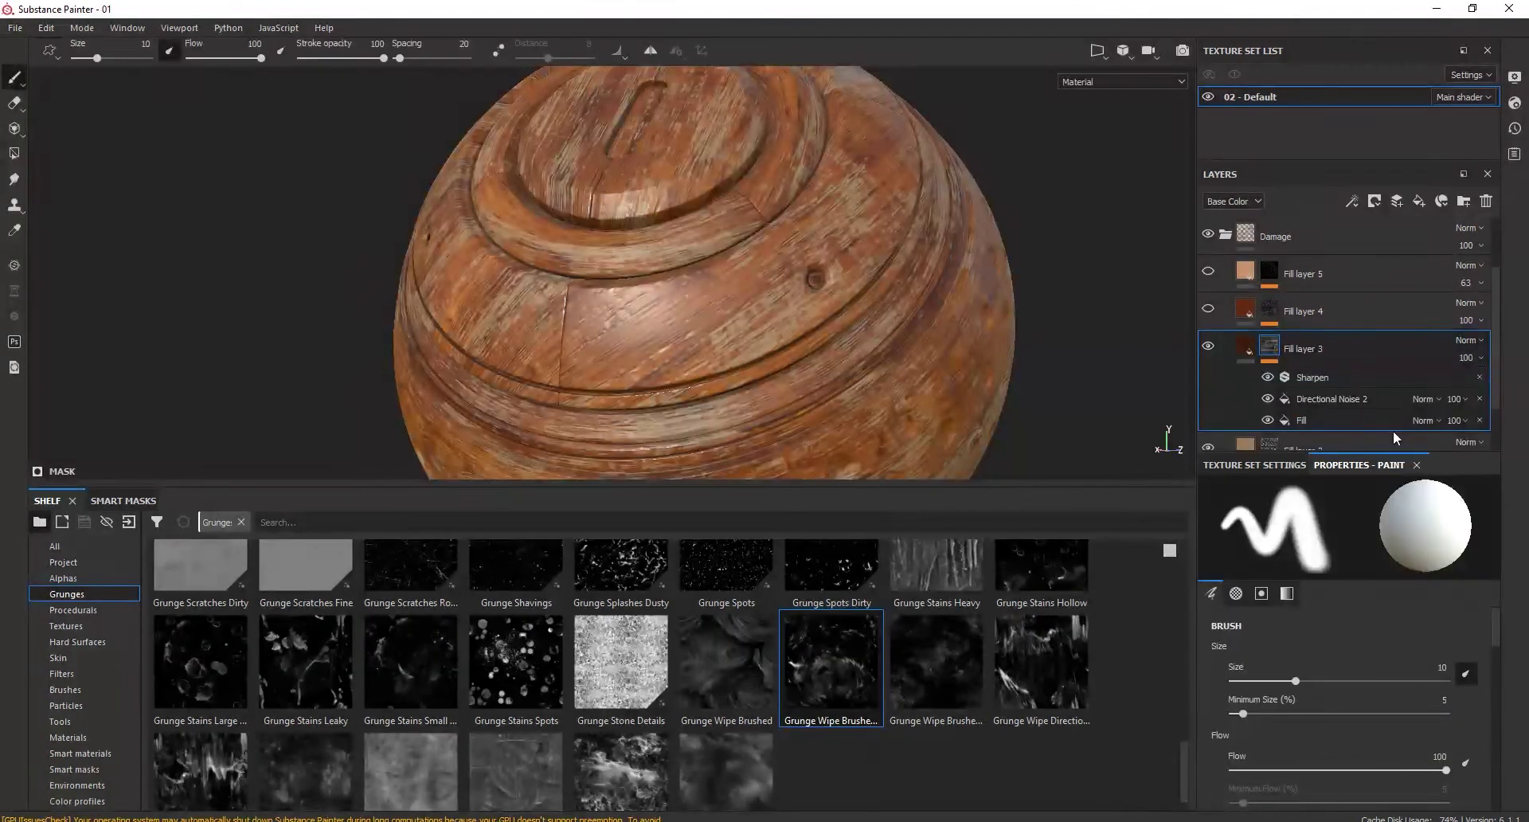
scroll(1503, 414, down, 1)
click(1332, 355)
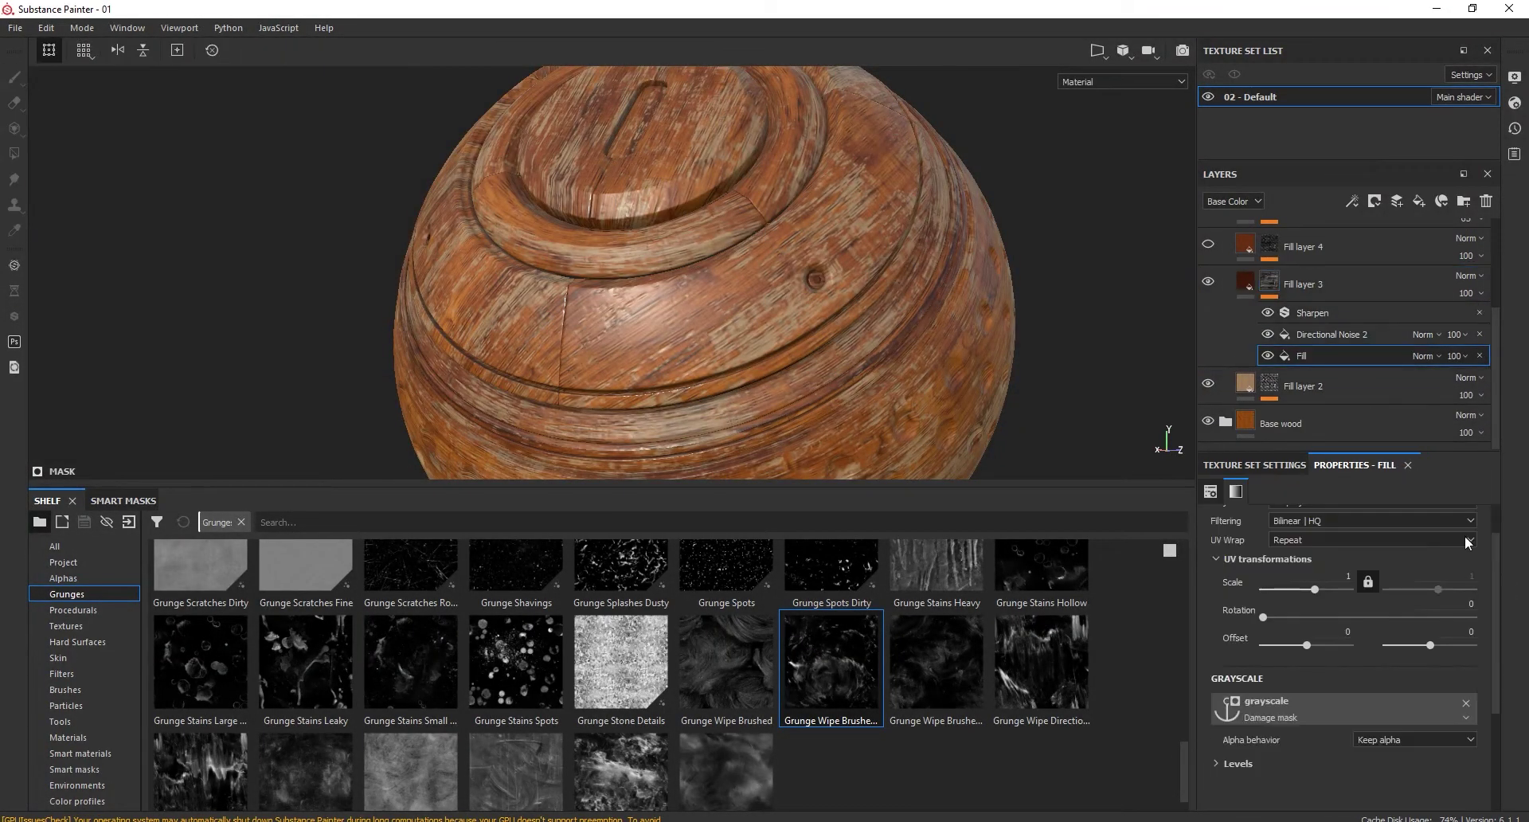
click(1337, 338)
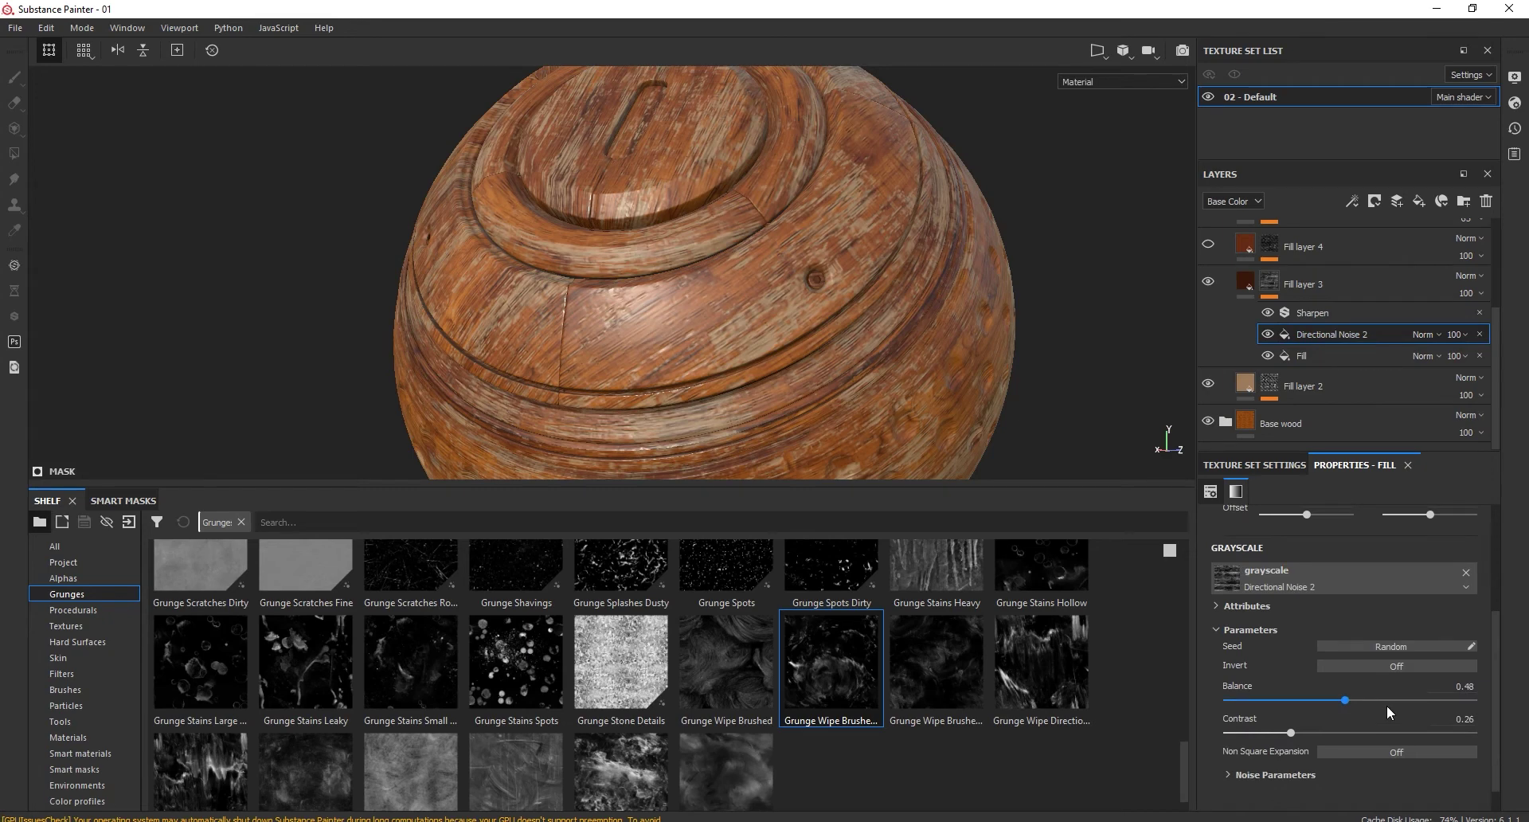
drag(1389, 705, 1381, 704)
alt+drag(904, 371, 913, 345)
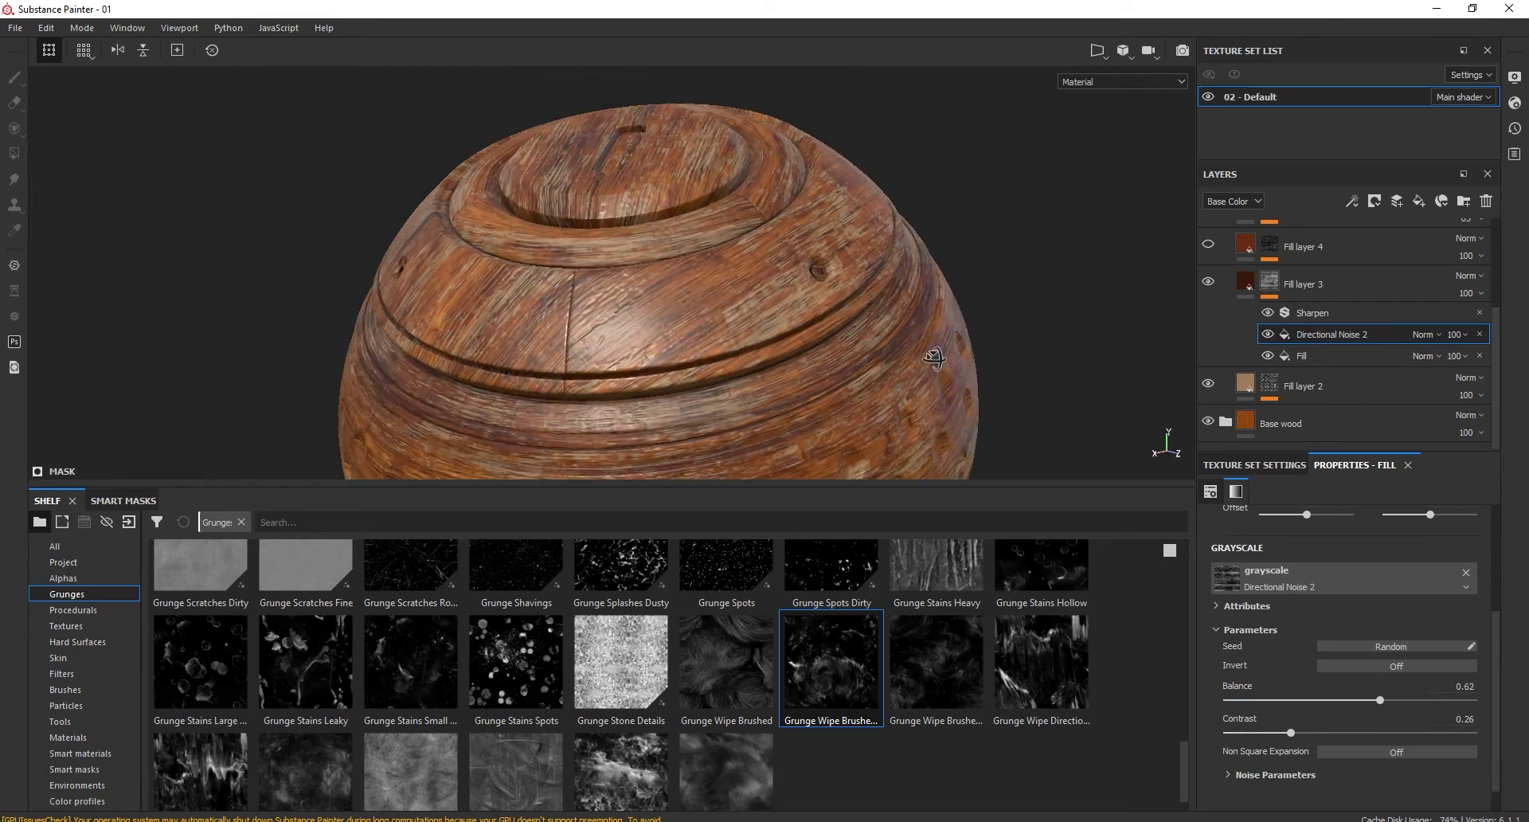
click(1325, 699)
drag(1325, 699, 1340, 699)
click(1248, 291)
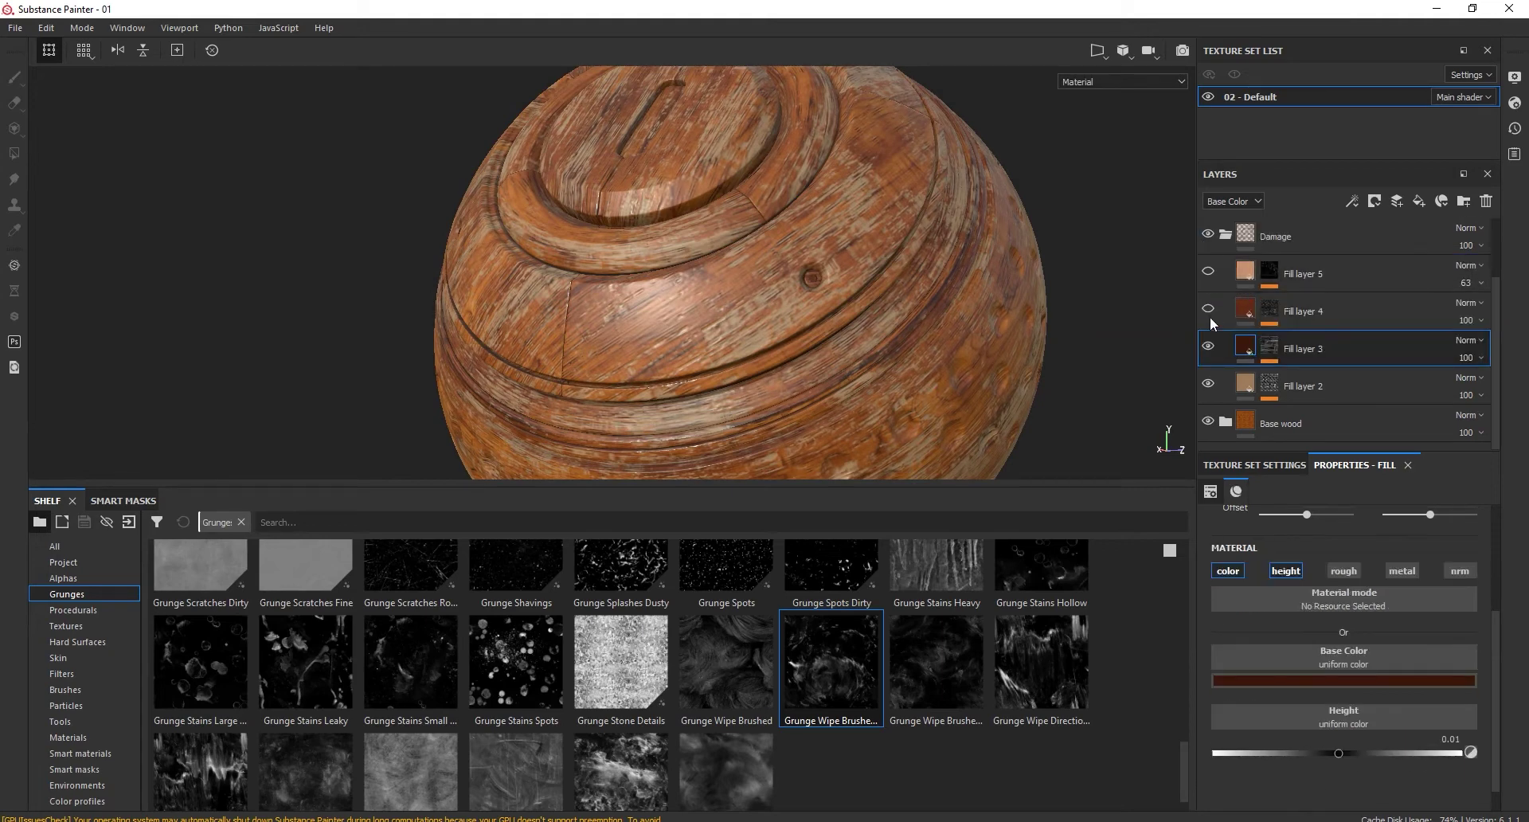
Make Fill layer 4 visible and select Directional Noise 1 in its mask
click(1235, 308)
click(1262, 312)
click(1246, 311)
click(1269, 316)
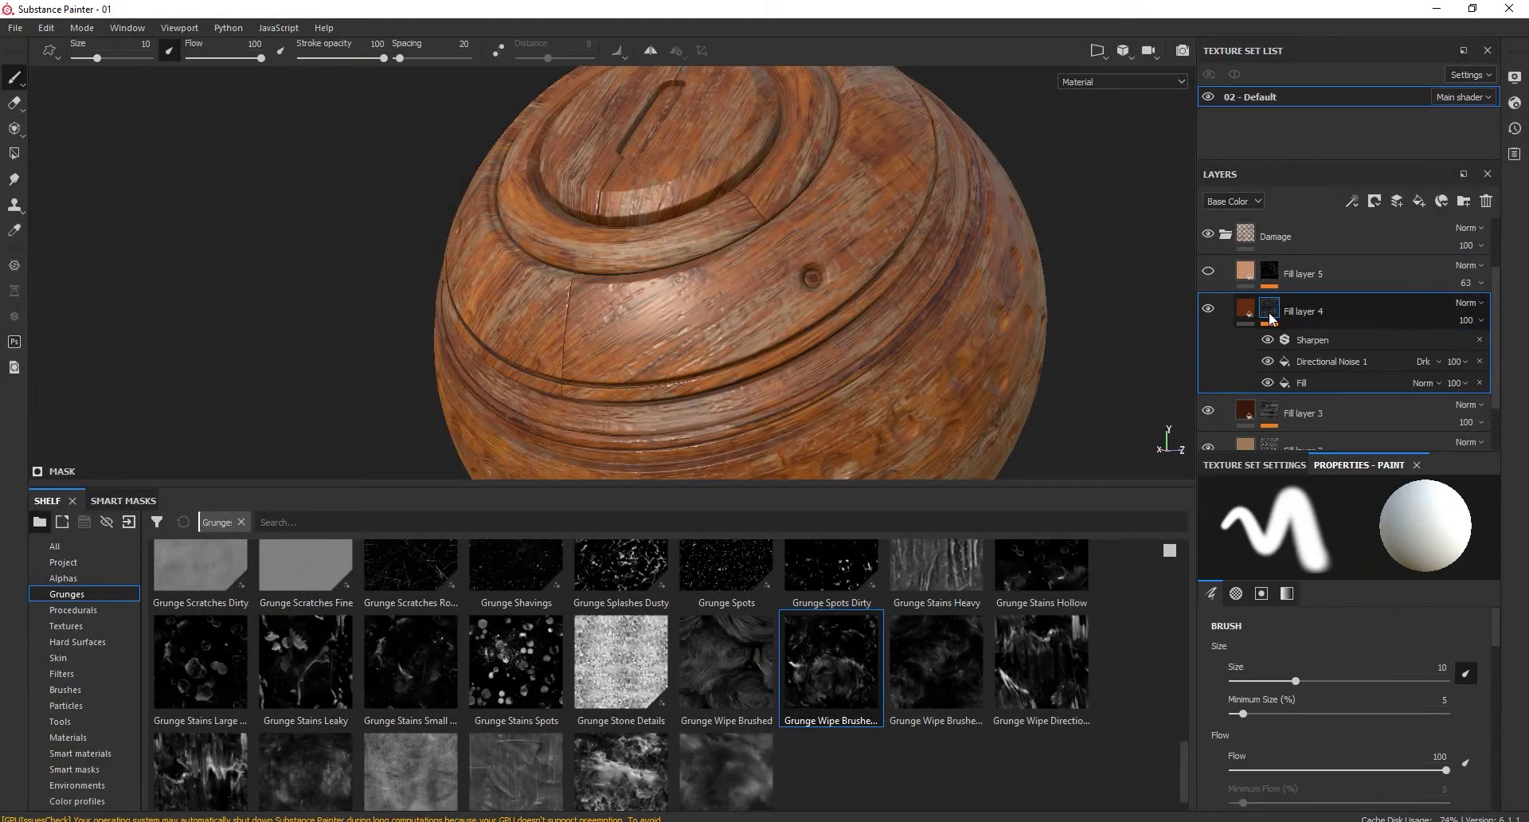
click(1346, 363)
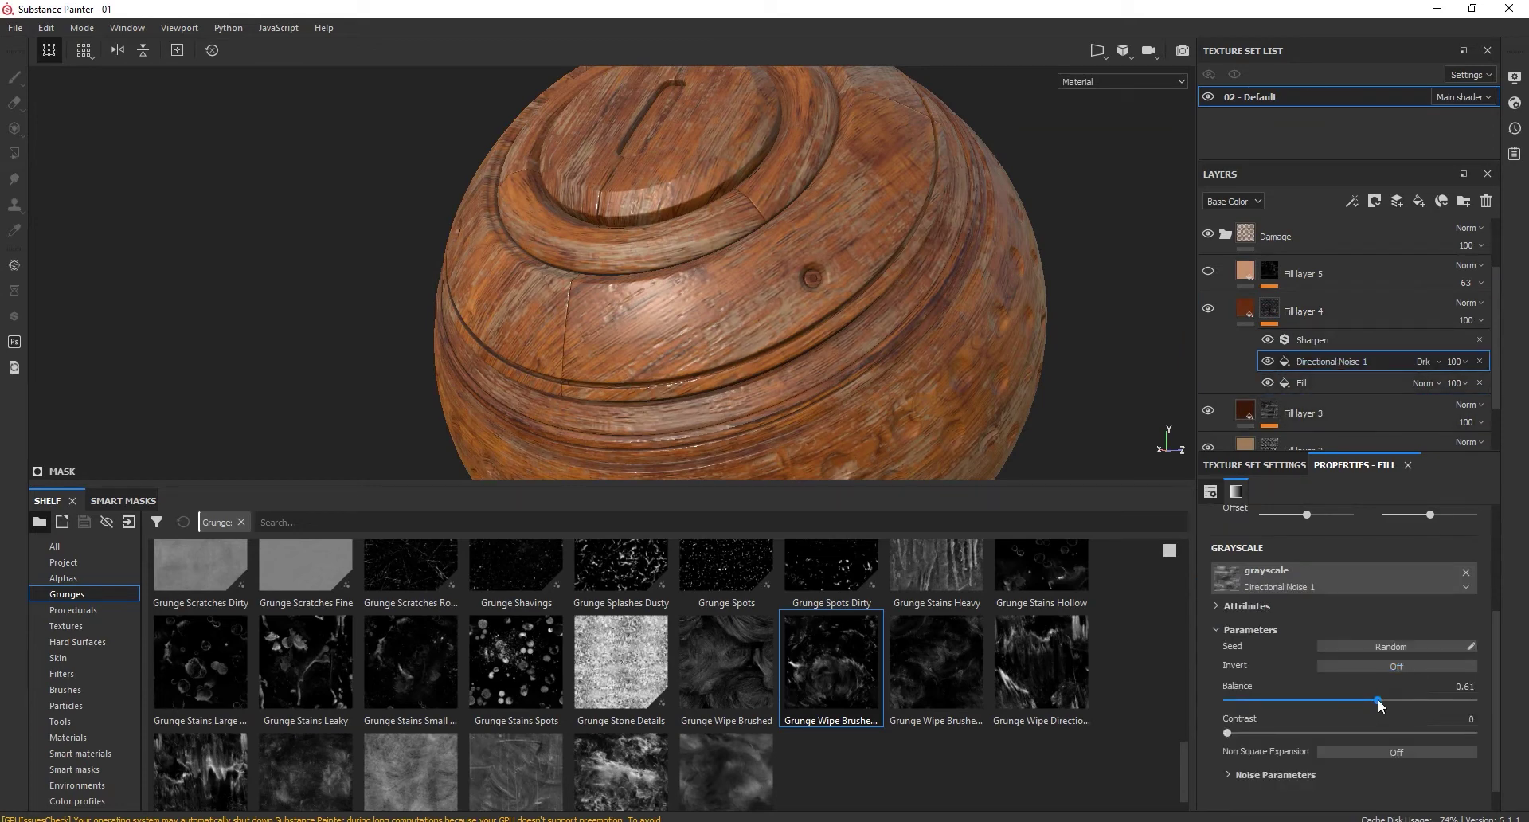
Lower Fill layer 4's Sharpen intensity to 0.53, then add a new fill layer
scroll(723, 242, up, 2)
scroll(762, 340, up, 3)
mouse_move(762, 340)
alt+mouse_down()
mouse_move(860, 362)
mouse_move(817, 369)
mouse_move(829, 368)
alt+mouse_up()
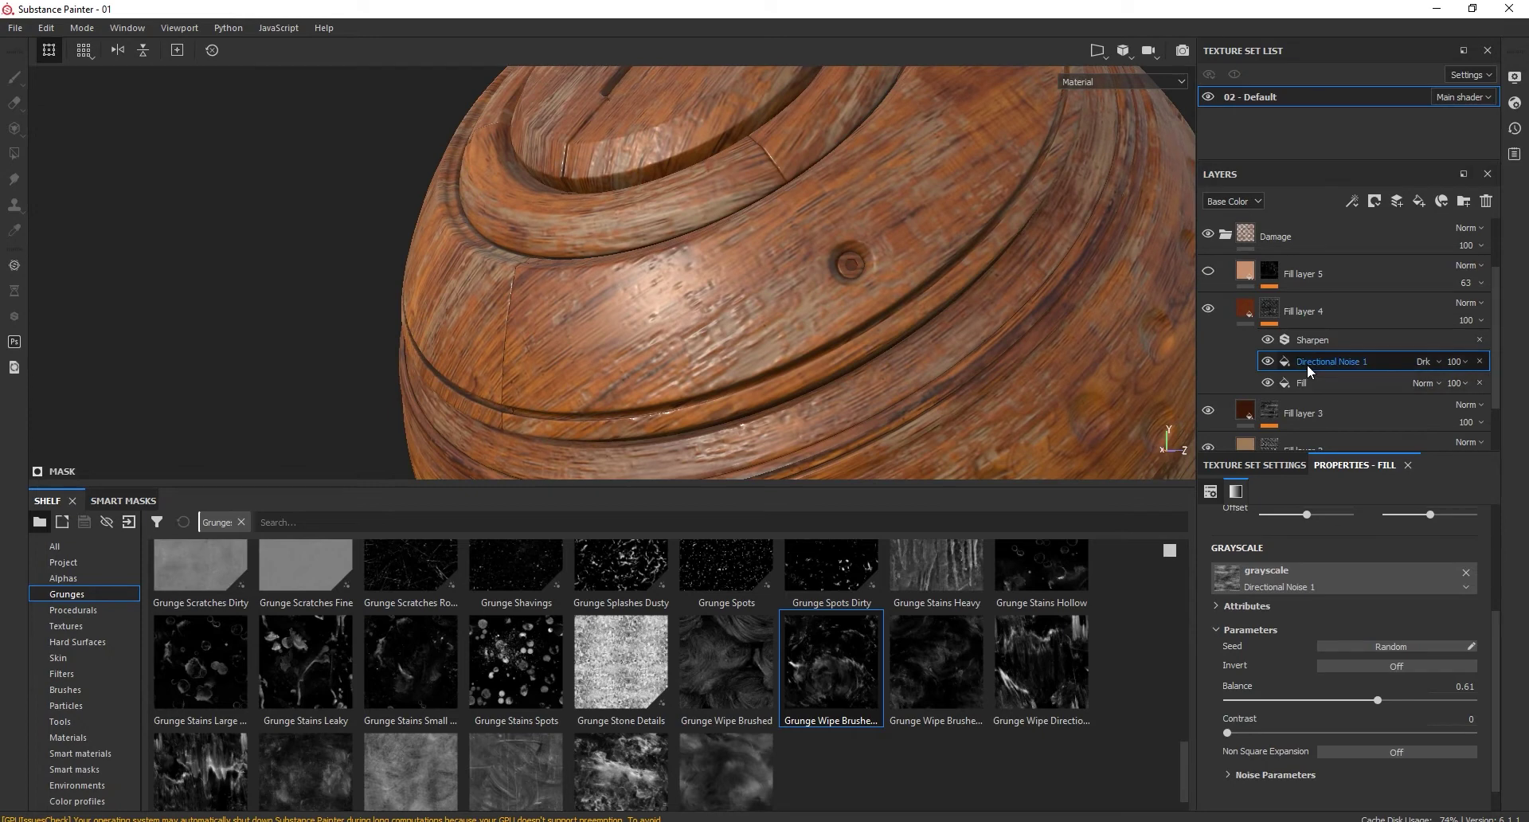
click(1306, 339)
drag(1308, 599, 1255, 599)
mouse_move(845, 318)
alt+mouse_down()
mouse_move(912, 291)
mouse_move(874, 282)
alt+mouse_up()
scroll(742, 266, down, 3)
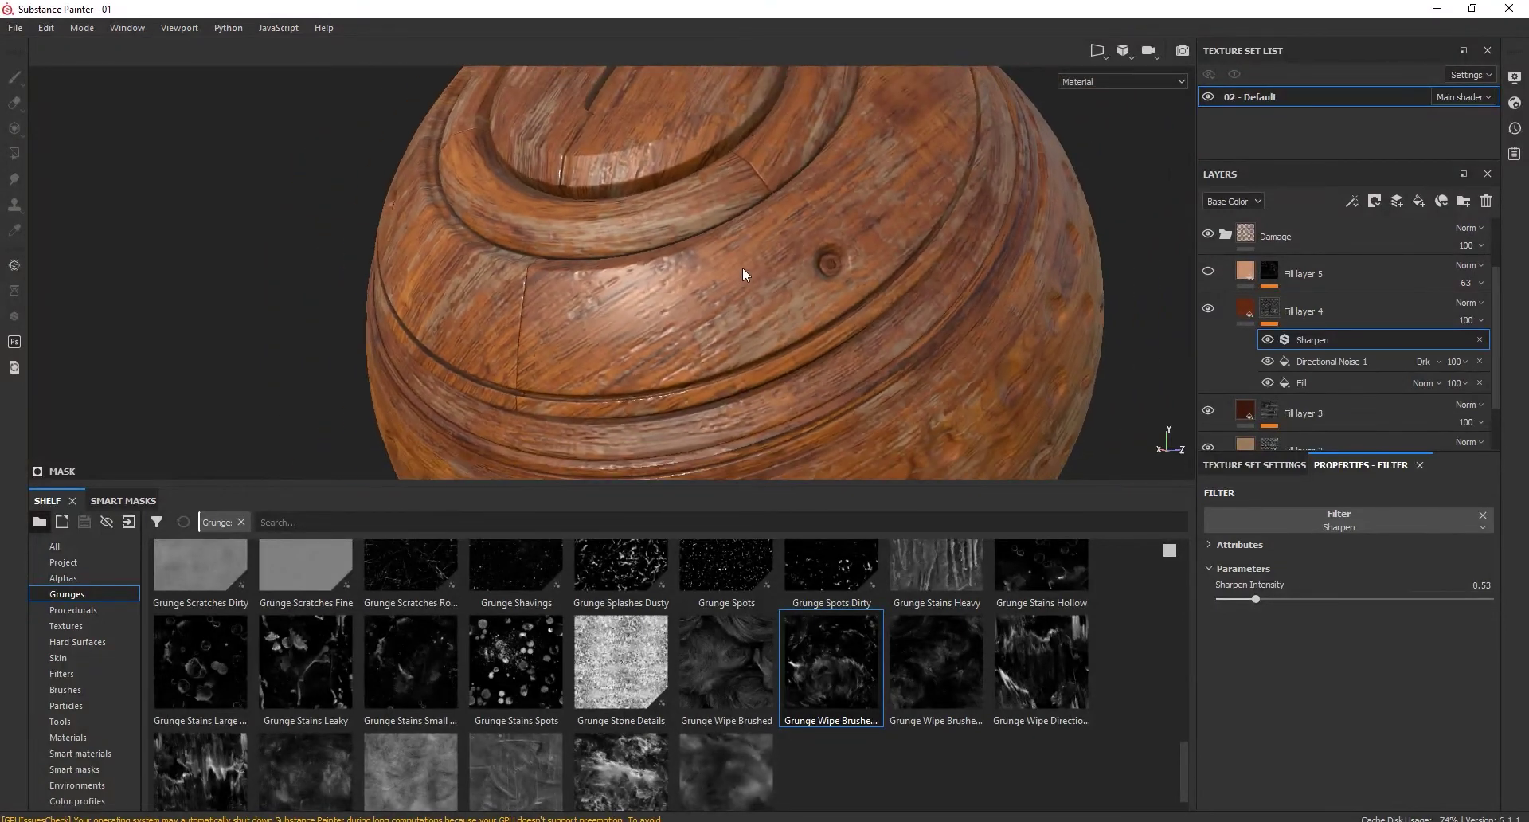
scroll(761, 221, up, 2)
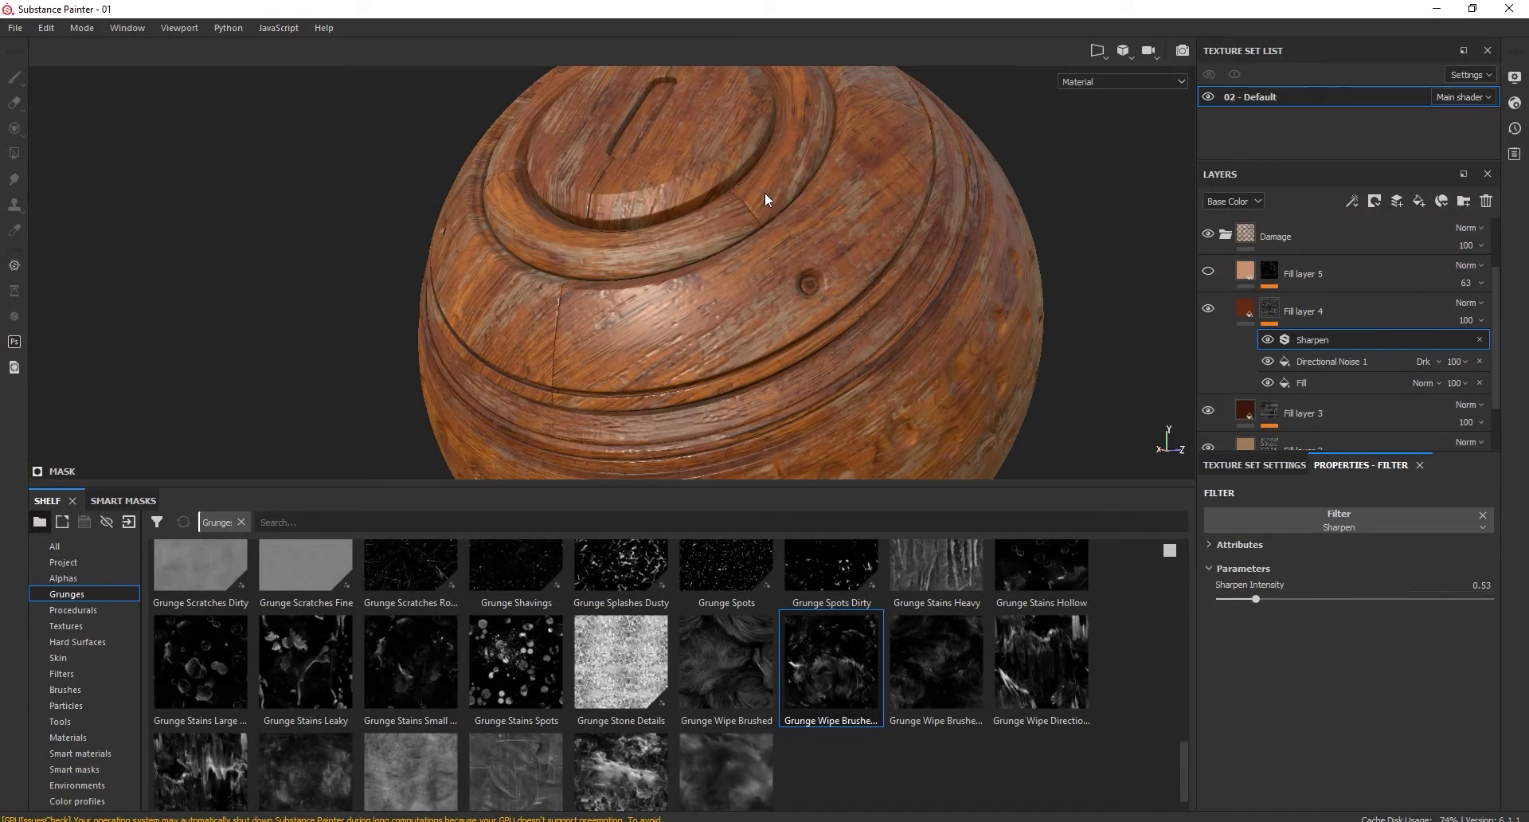
alt+drag(764, 195, 783, 246)
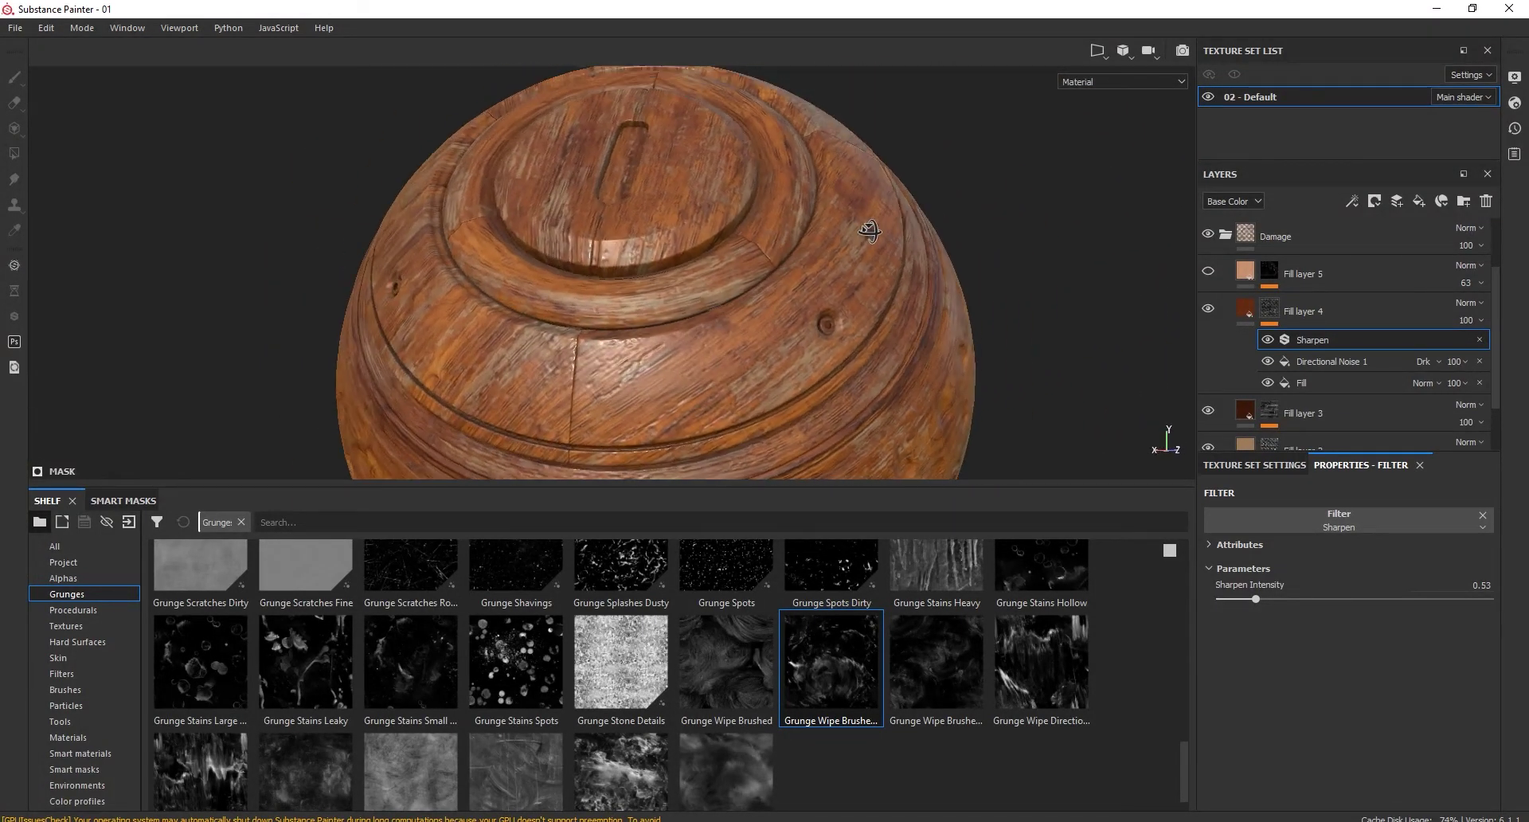
alt+drag(782, 246, 805, 239)
scroll(1239, 242, up, 5)
click(1268, 271)
Make Fill layer 8 affect only roughness, set to about 0.97
click(1418, 201)
click(1286, 570)
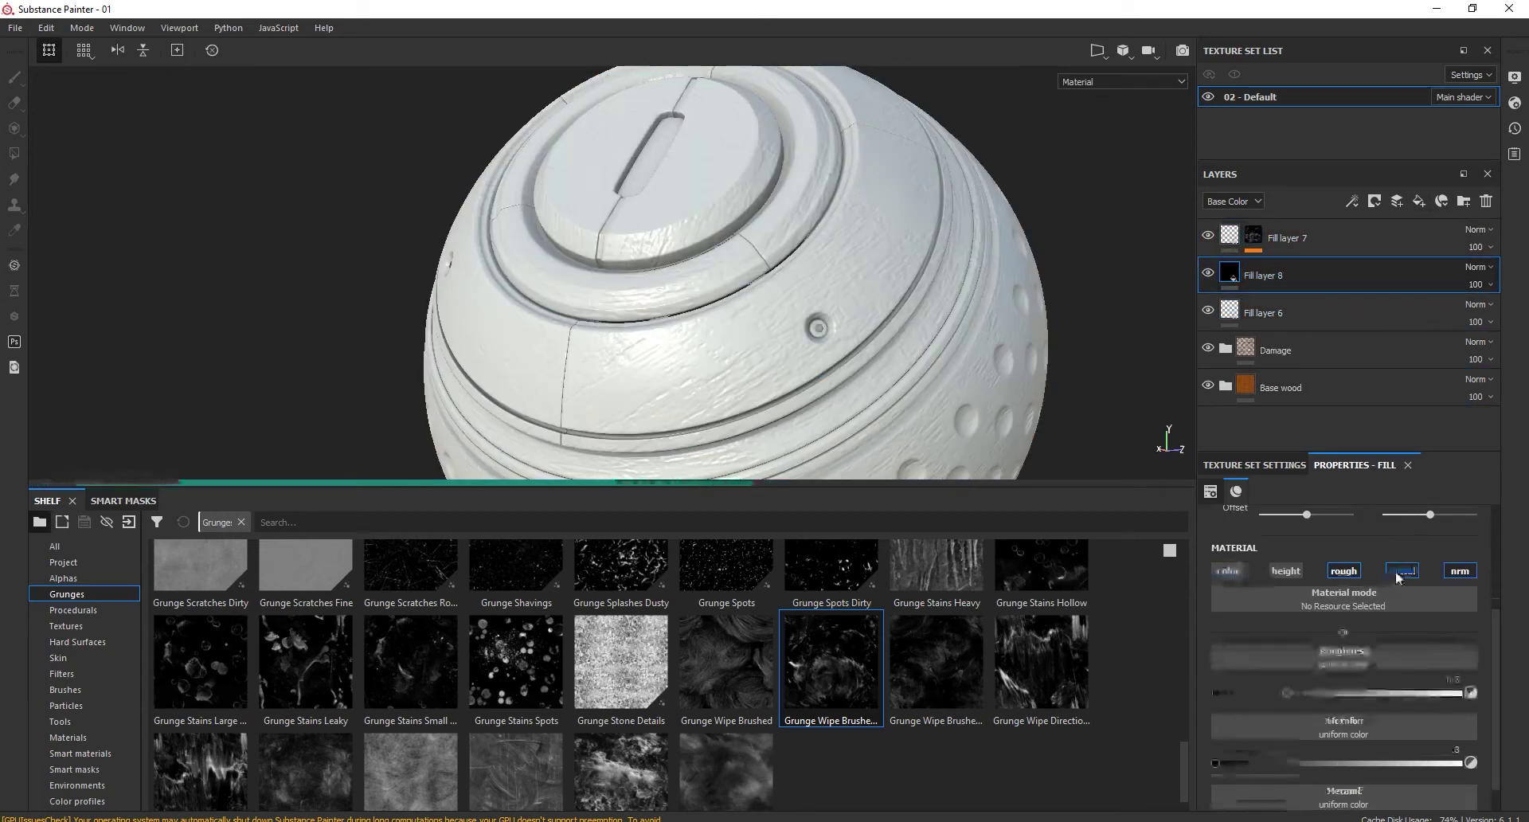
click(1402, 570)
click(1460, 570)
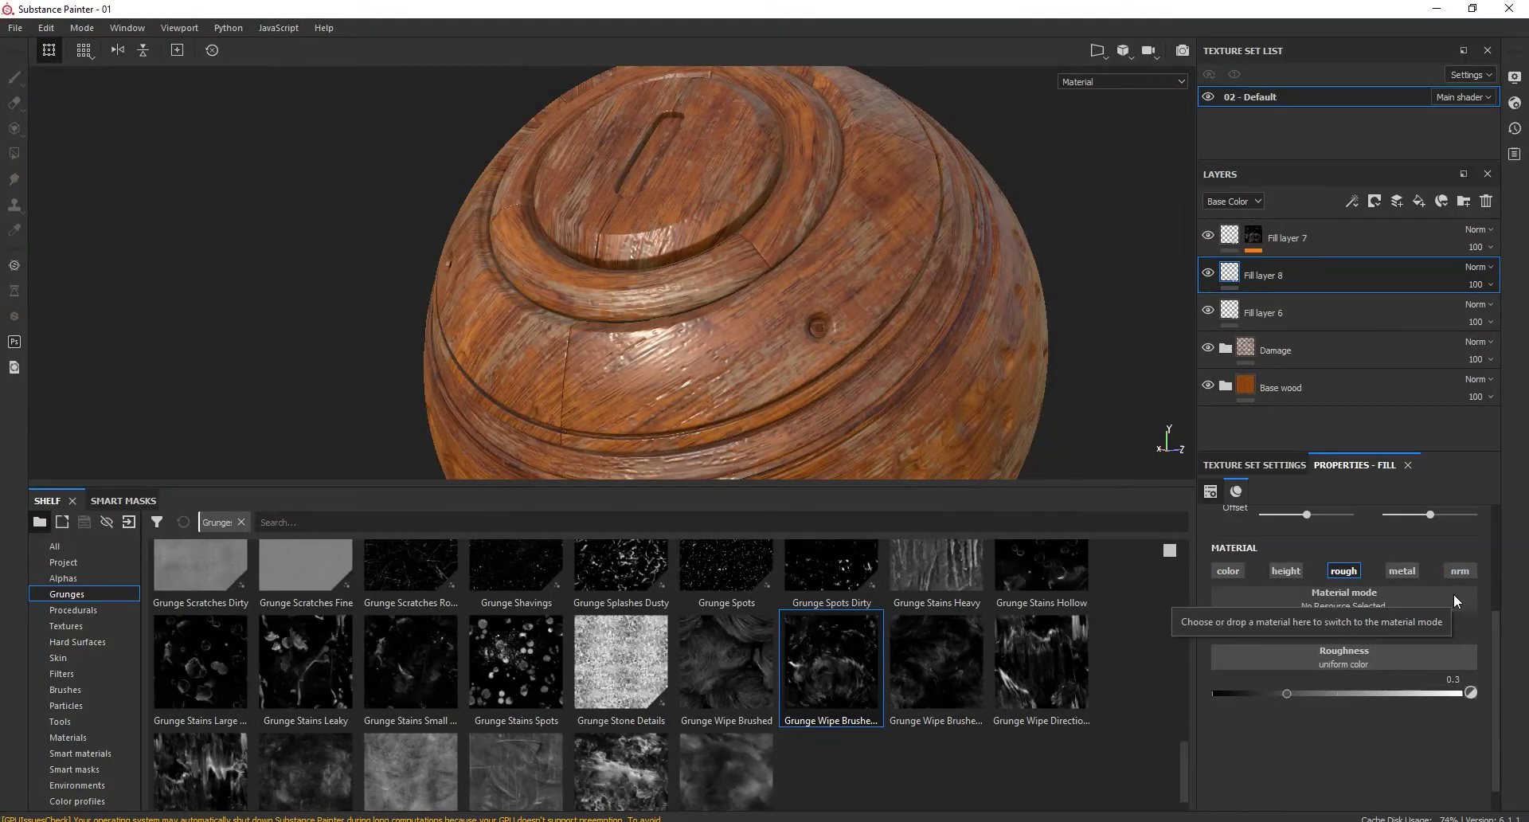
drag(1436, 693, 1448, 694)
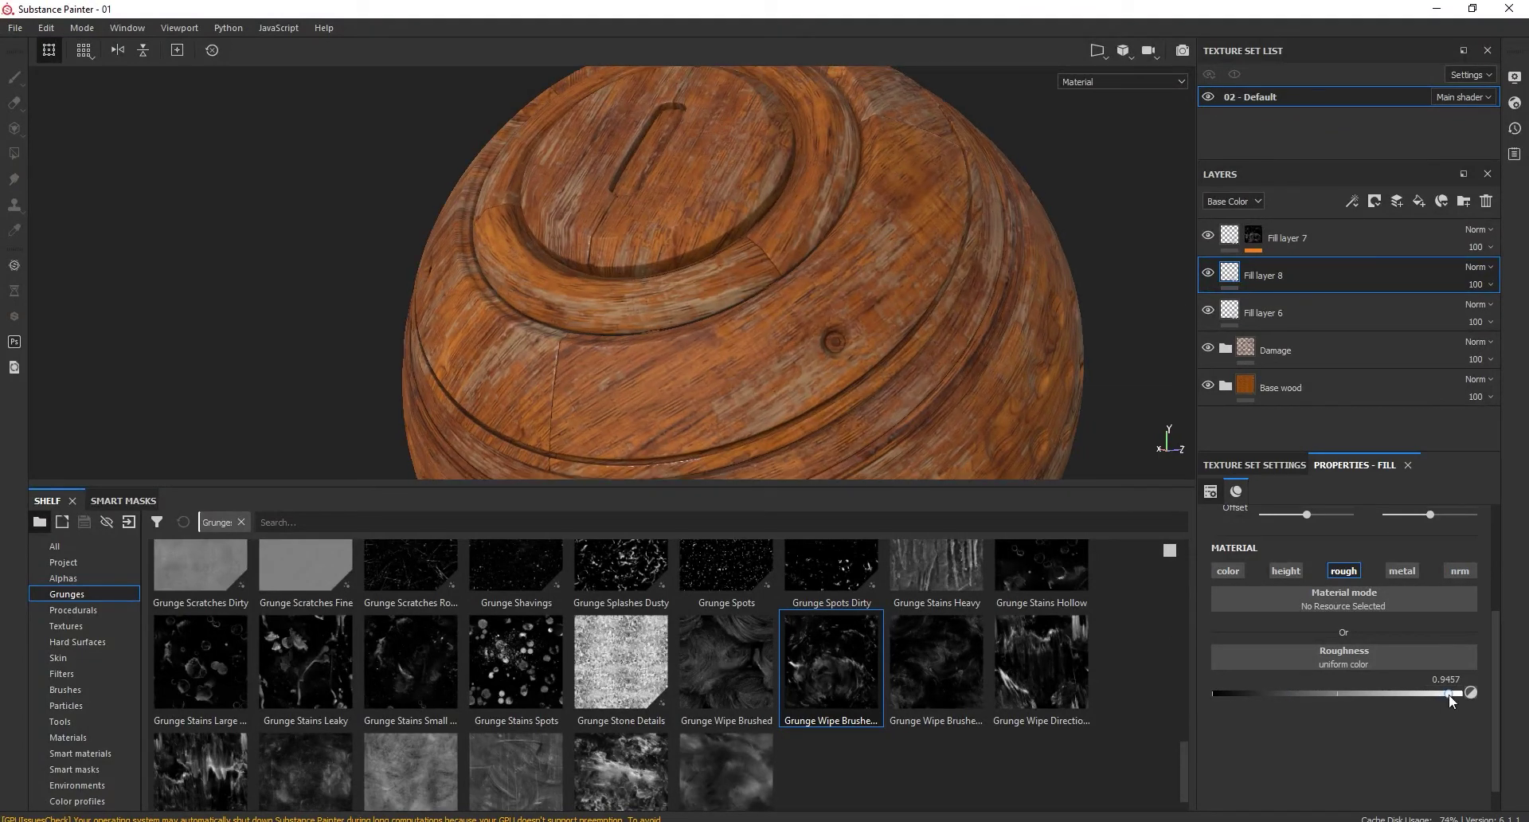
Give Fill layer 8 a black mask with a Fill effect using the Damage mask anchor as grayscale
click(1374, 200)
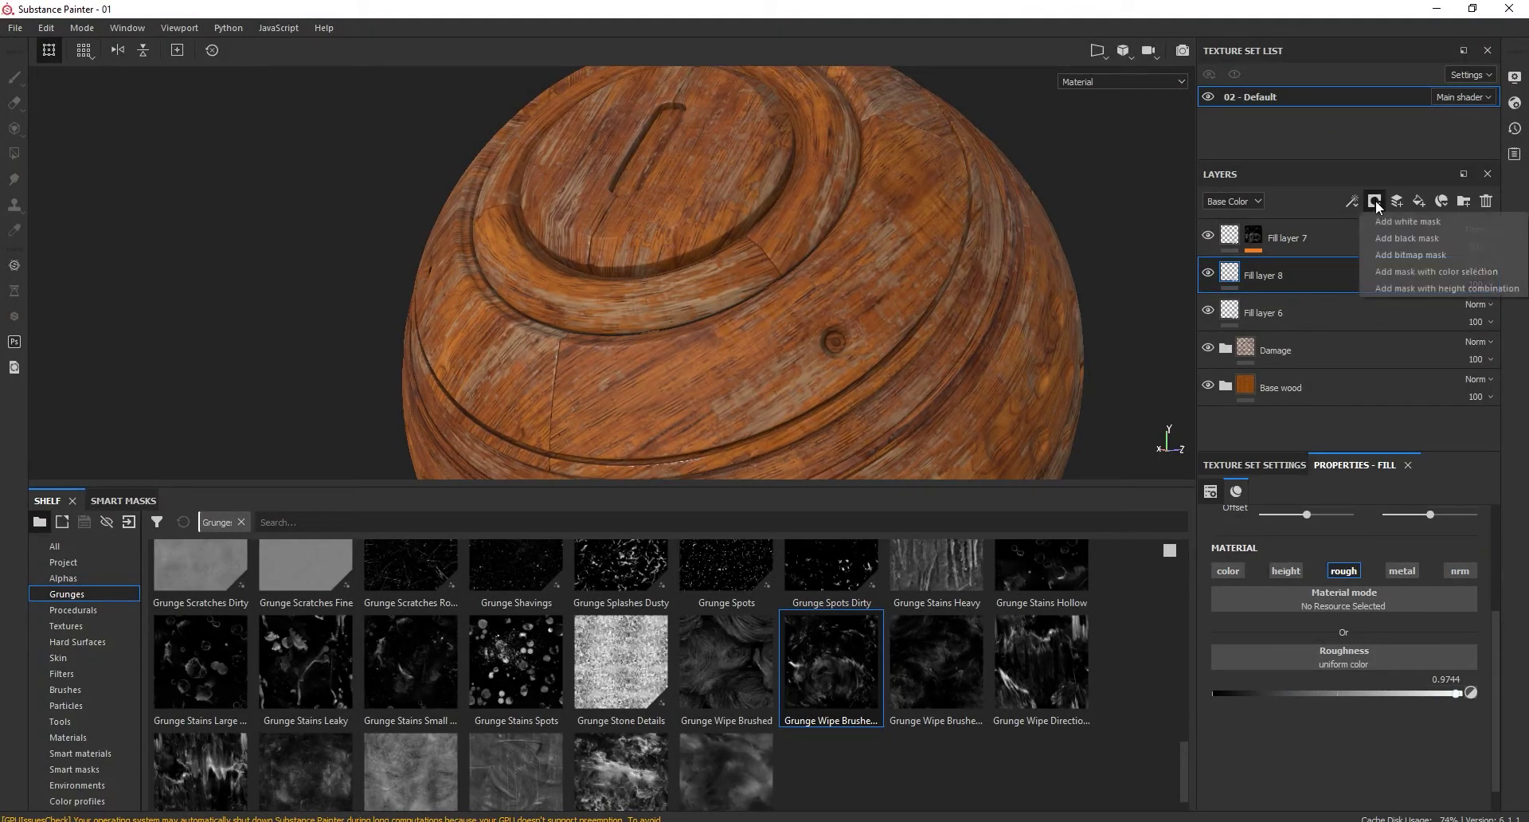
click(1398, 235)
click(1351, 200)
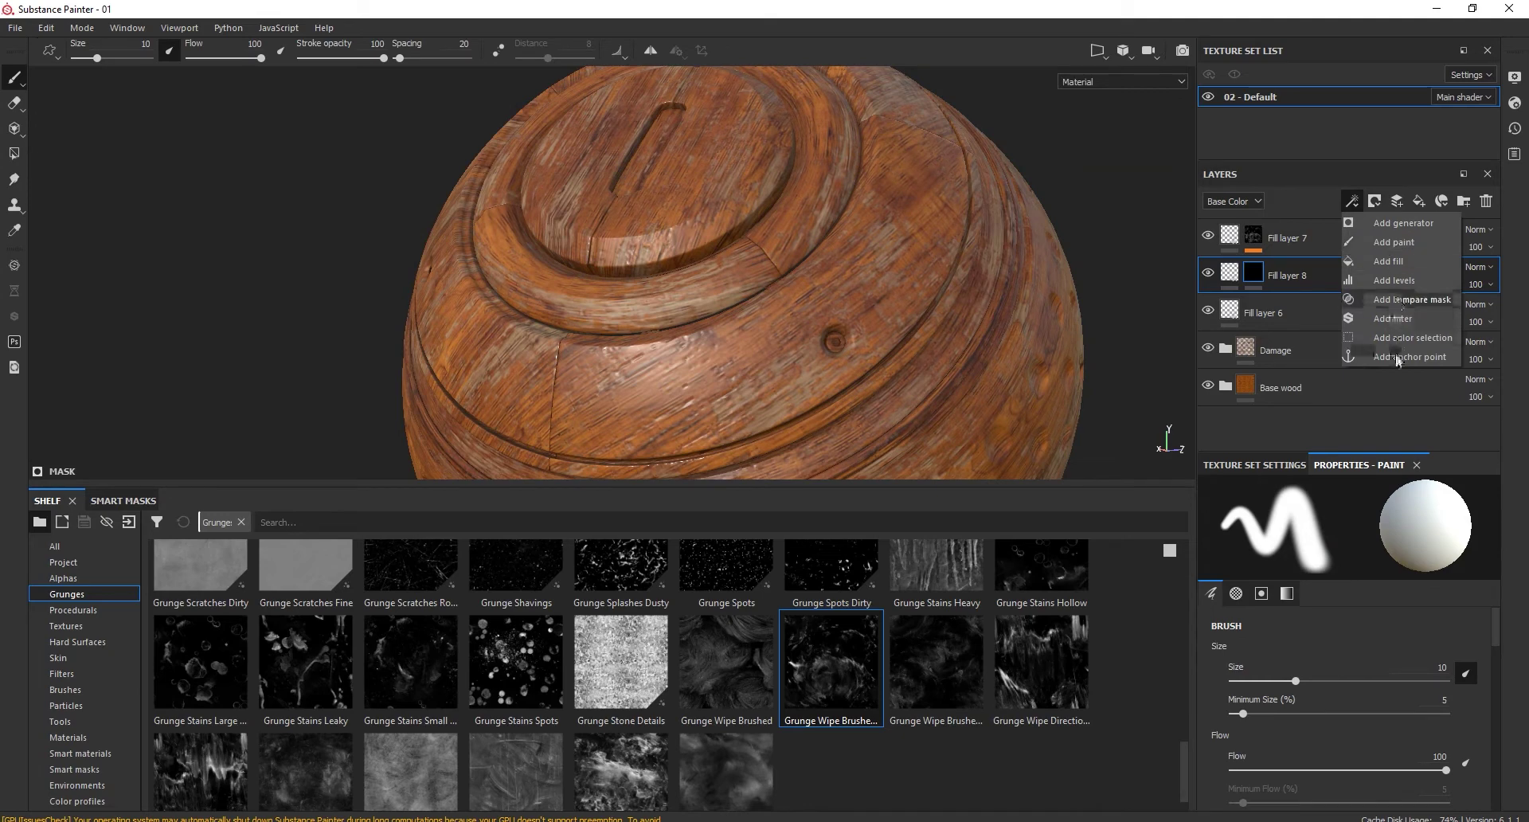
click(1389, 262)
click(1373, 567)
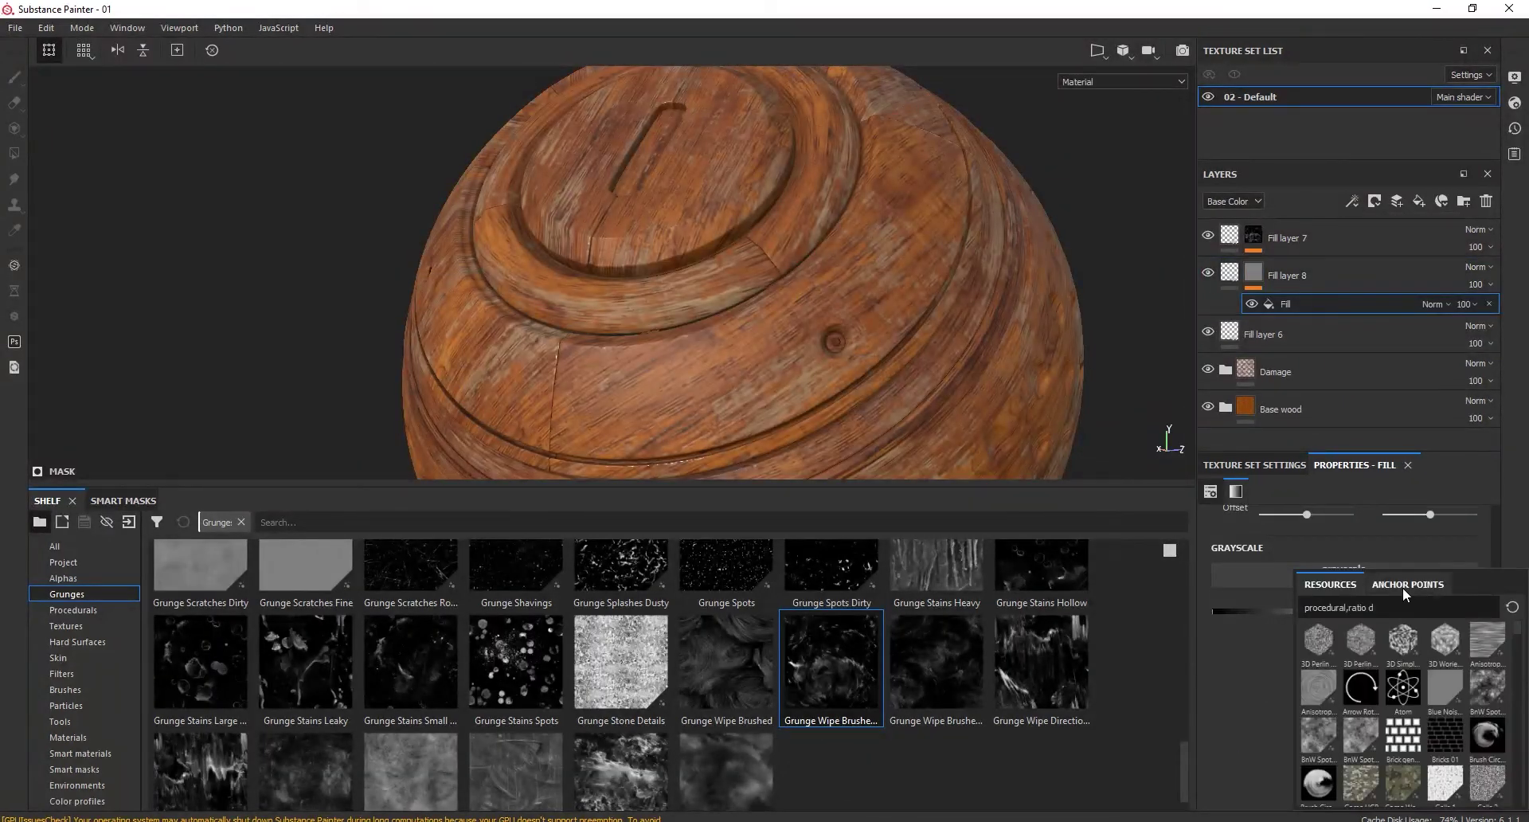
click(1407, 585)
click(1360, 606)
Toggle Fill layer 8 on and off to compare its effect, then select the Damage folder
mouse_move(836, 276)
alt+mouse_down()
mouse_move(643, 248)
mouse_move(1184, 296)
alt+mouse_up()
click(1208, 274)
click(1209, 273)
click(1208, 273)
click(1208, 273)
mouse_move(717, 271)
alt+mouse_down()
mouse_move(597, 275)
mouse_move(768, 324)
mouse_move(683, 266)
mouse_move(726, 295)
alt+mouse_up()
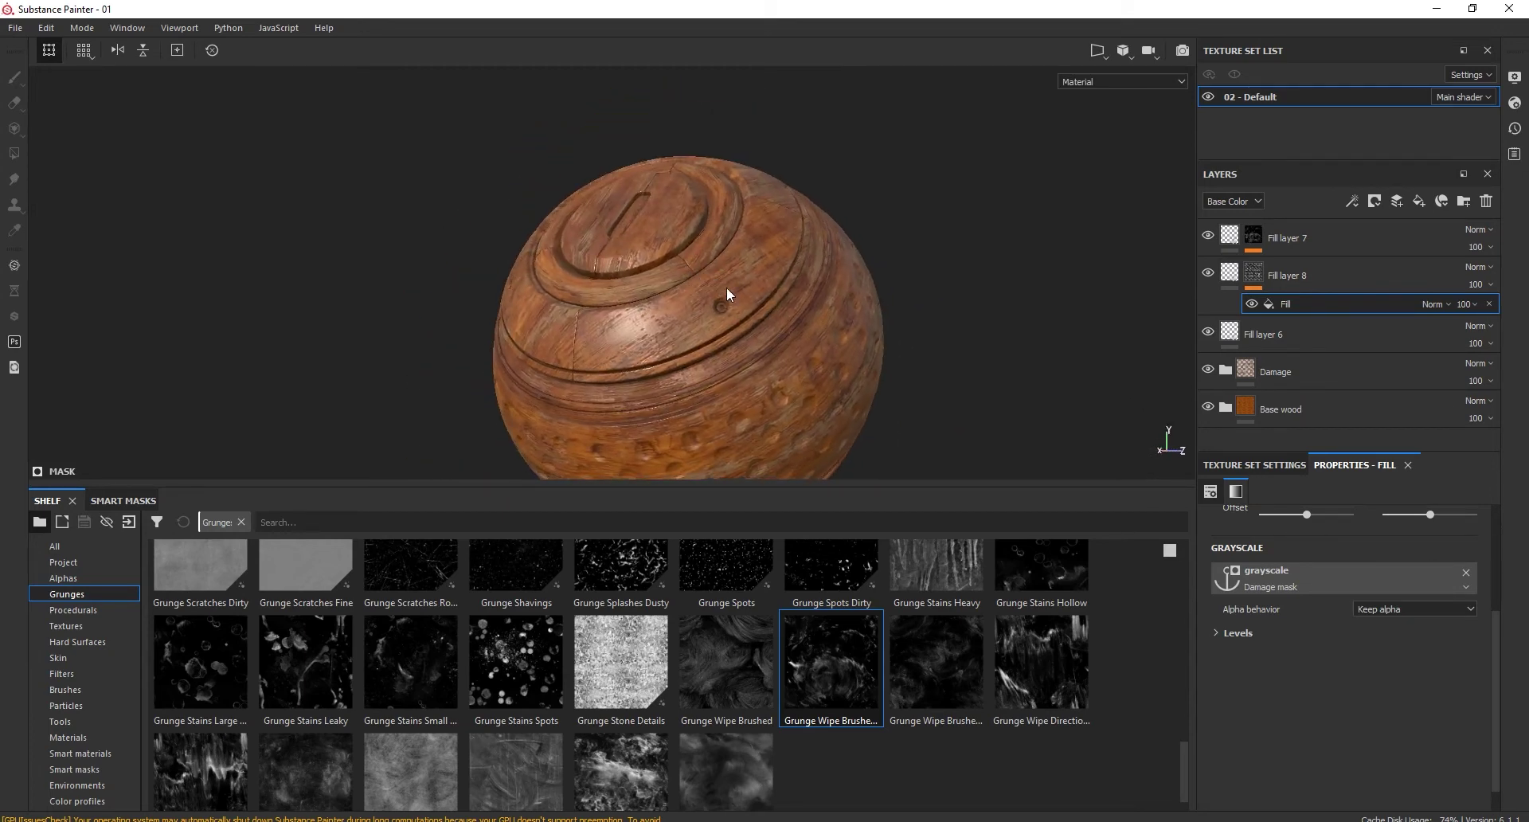
scroll(699, 398, up, 3)
click(1228, 276)
drag(1231, 278, 1282, 350)
click(1245, 351)
Expand the Damage folder and lower Fill layer 2's Directional Noise 1 Balance to 0.59
click(1225, 348)
scroll(1488, 317, down, 2)
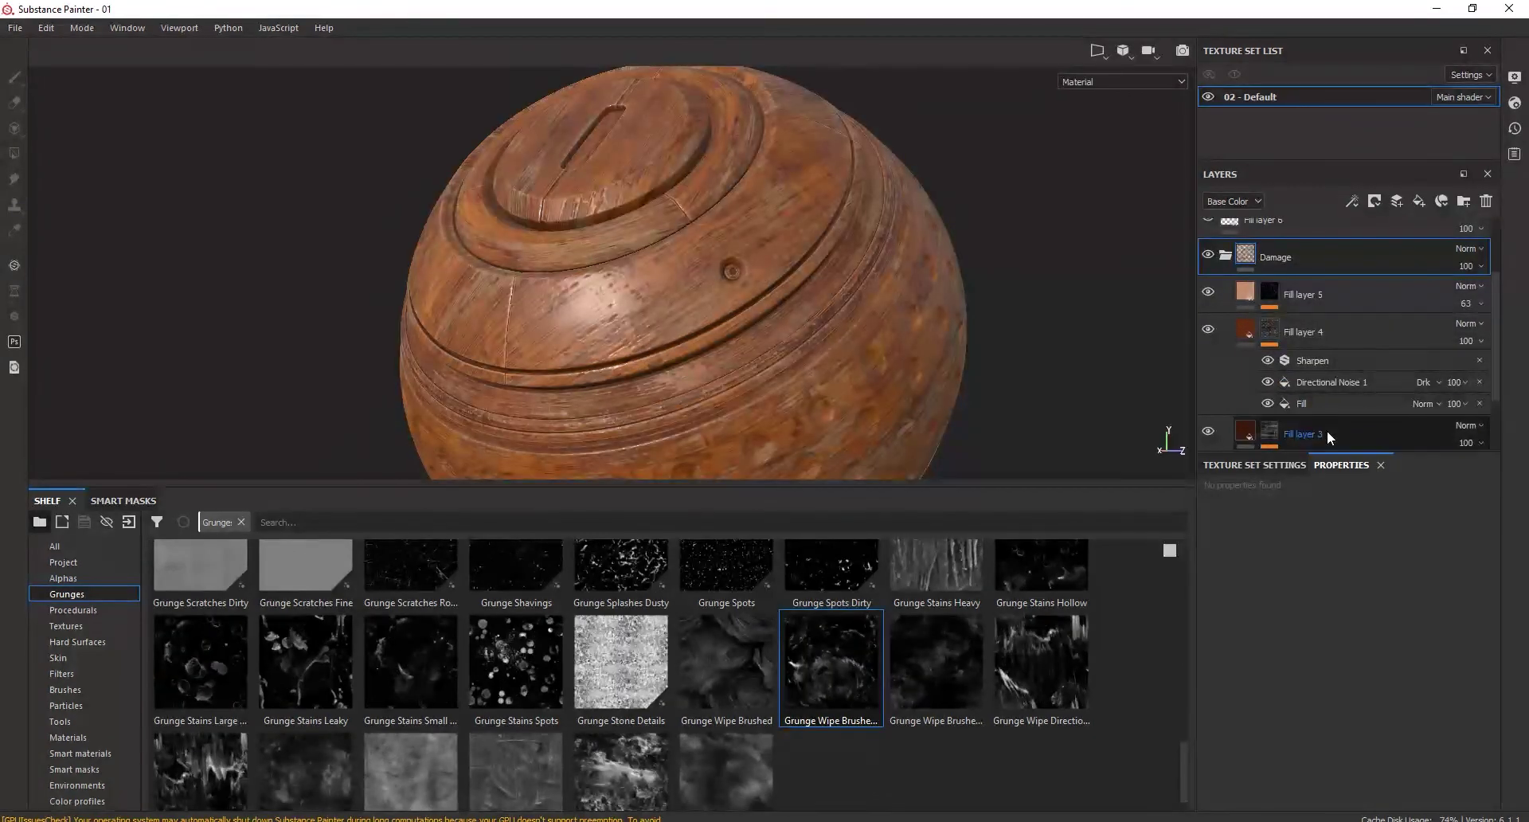
scroll(1483, 348, down, 2)
click(1363, 422)
scroll(1362, 422, down, 2)
click(1338, 393)
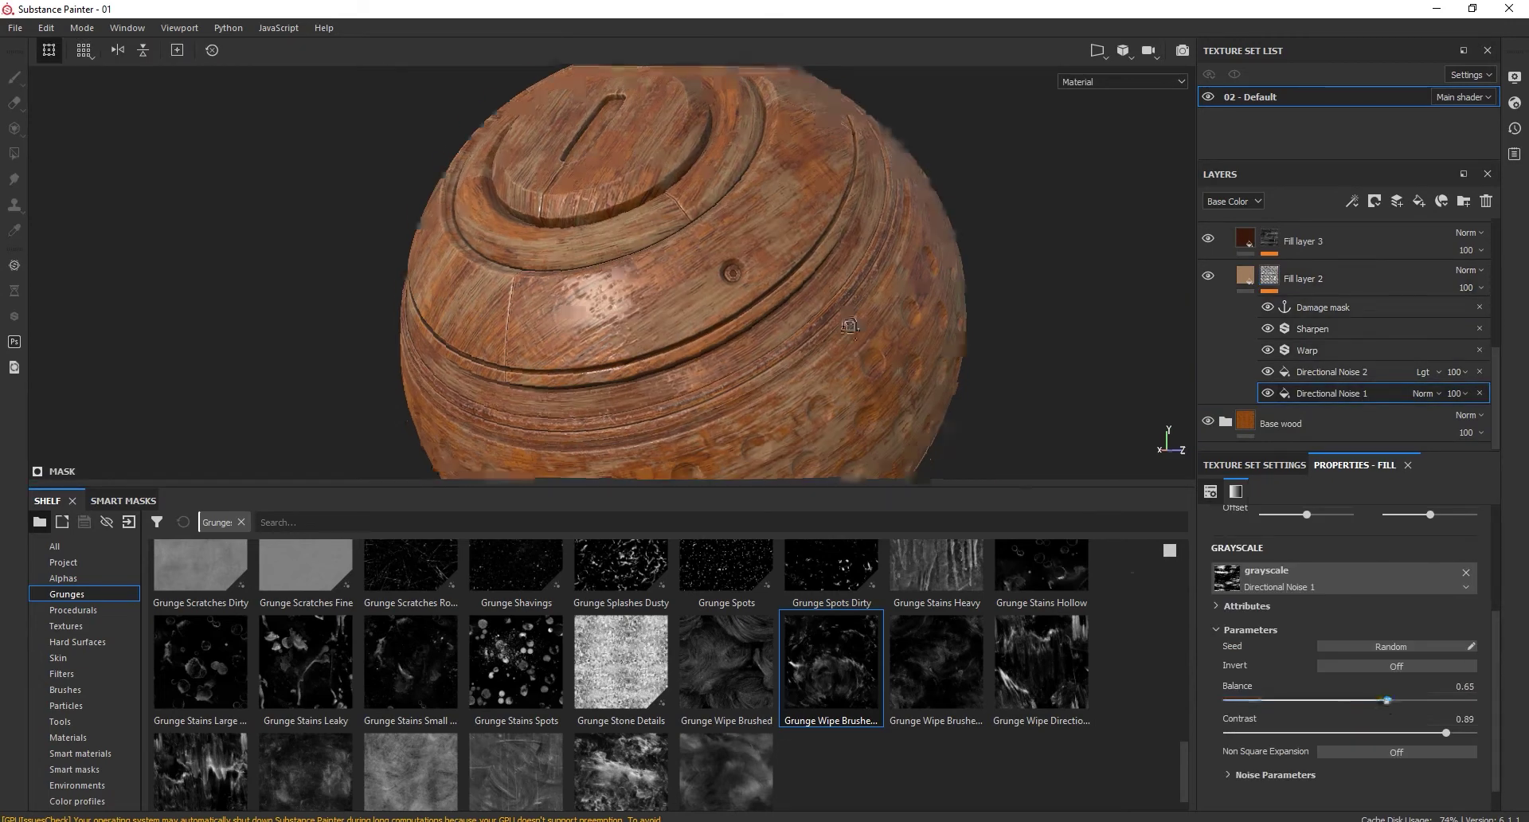
drag(1380, 699, 1402, 701)
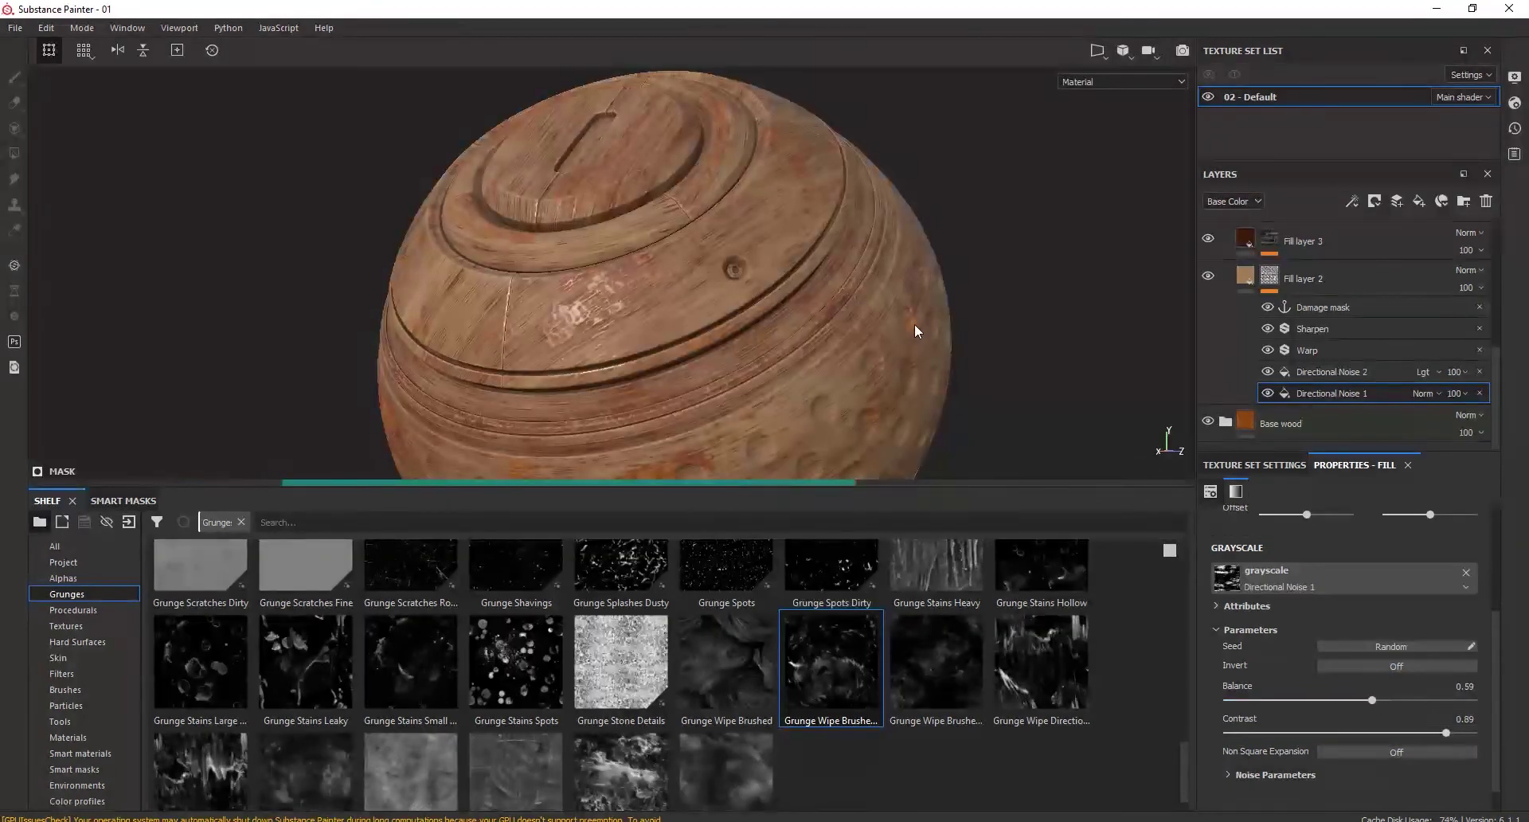
mouse_move(887, 314)
alt+mouse_down()
mouse_move(864, 353)
mouse_move(872, 332)
alt+mouse_up()
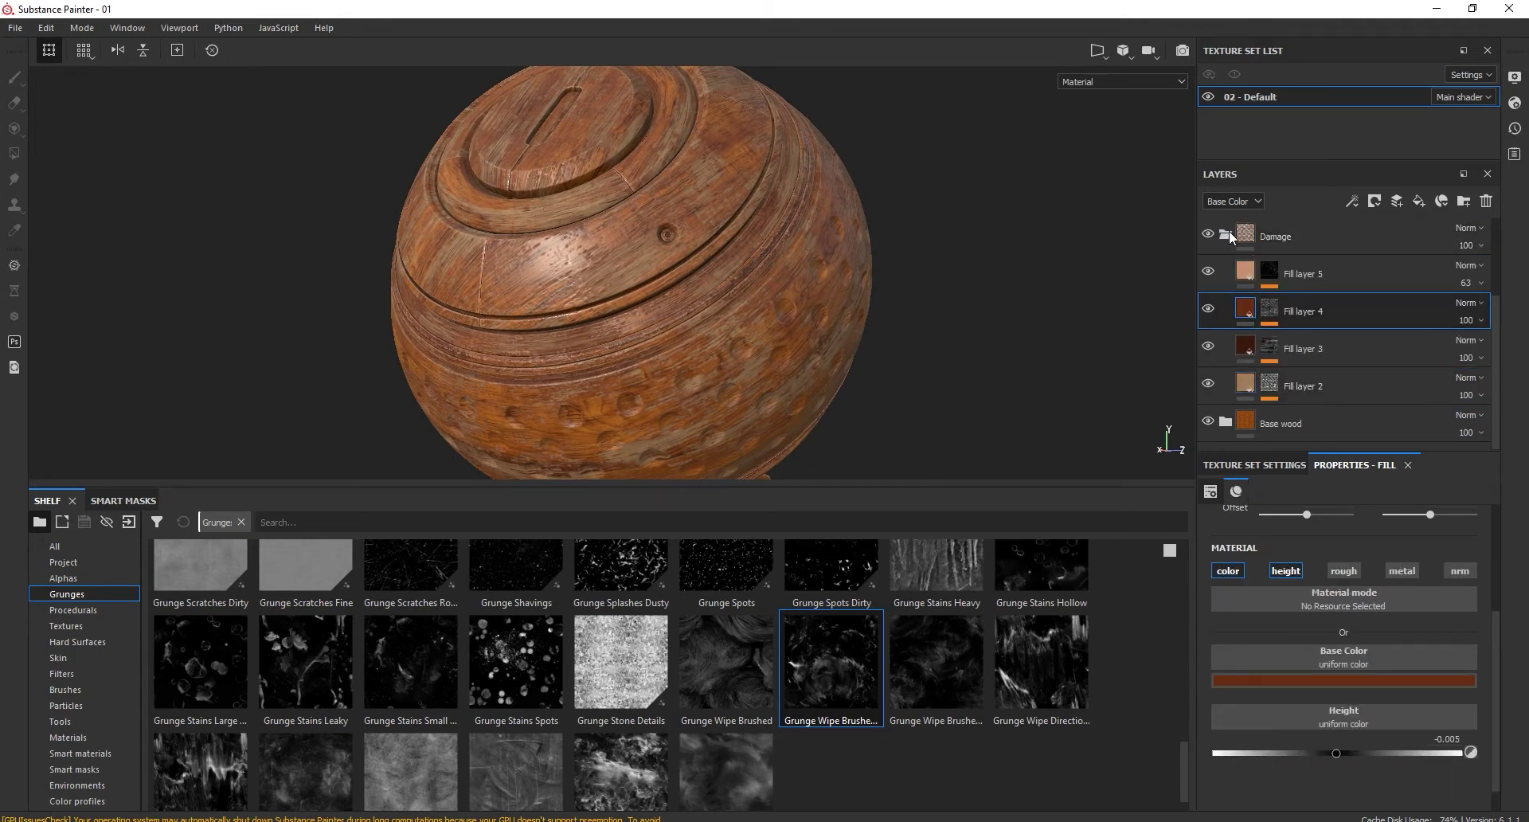
Add new Fill layer 9 and a new folder named Roughness
click(1230, 231)
click(1314, 237)
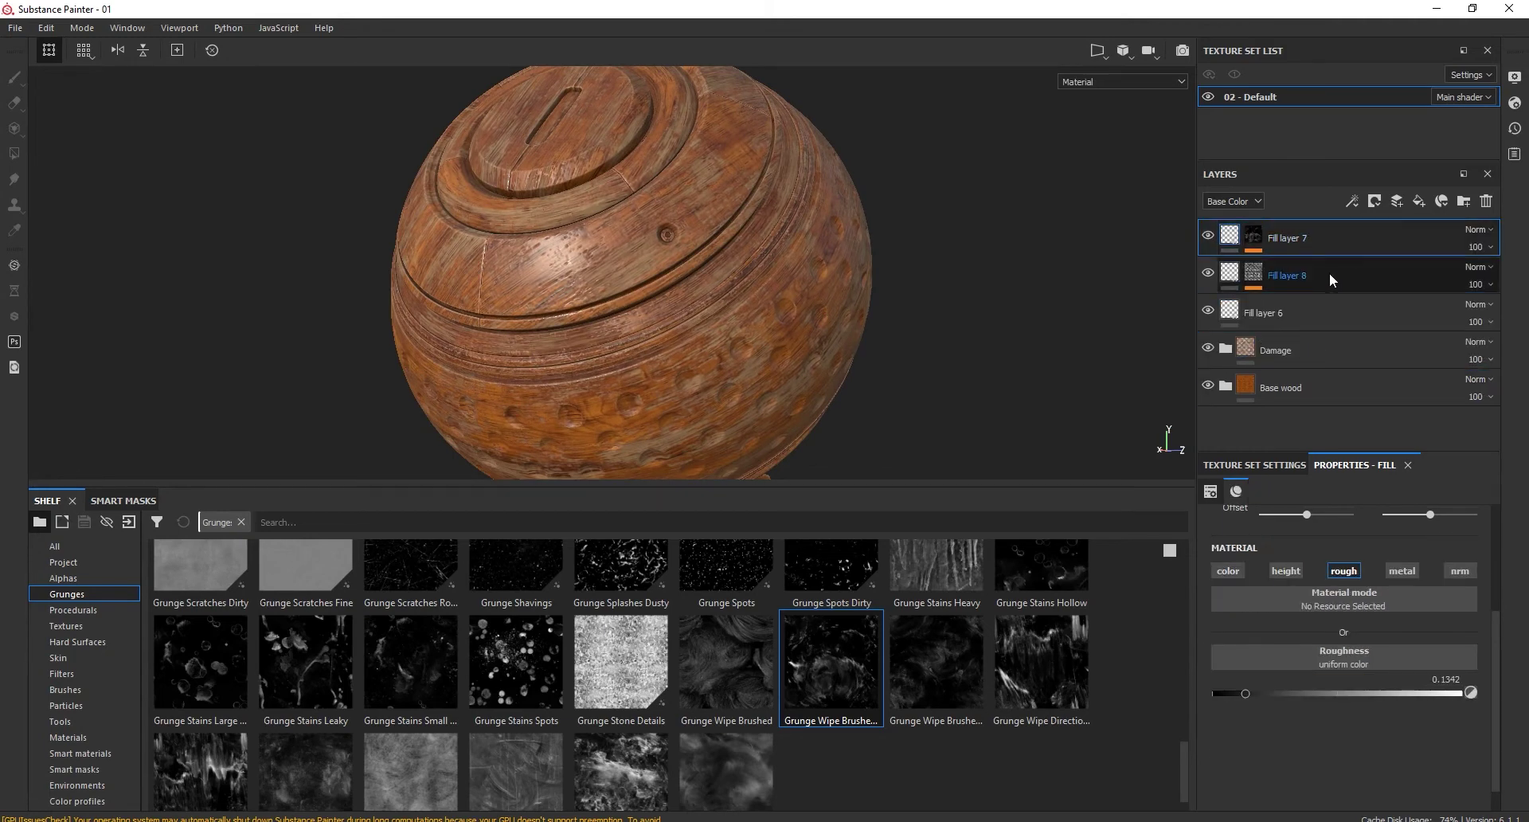
click(1419, 200)
click(1372, 269)
click(1463, 200)
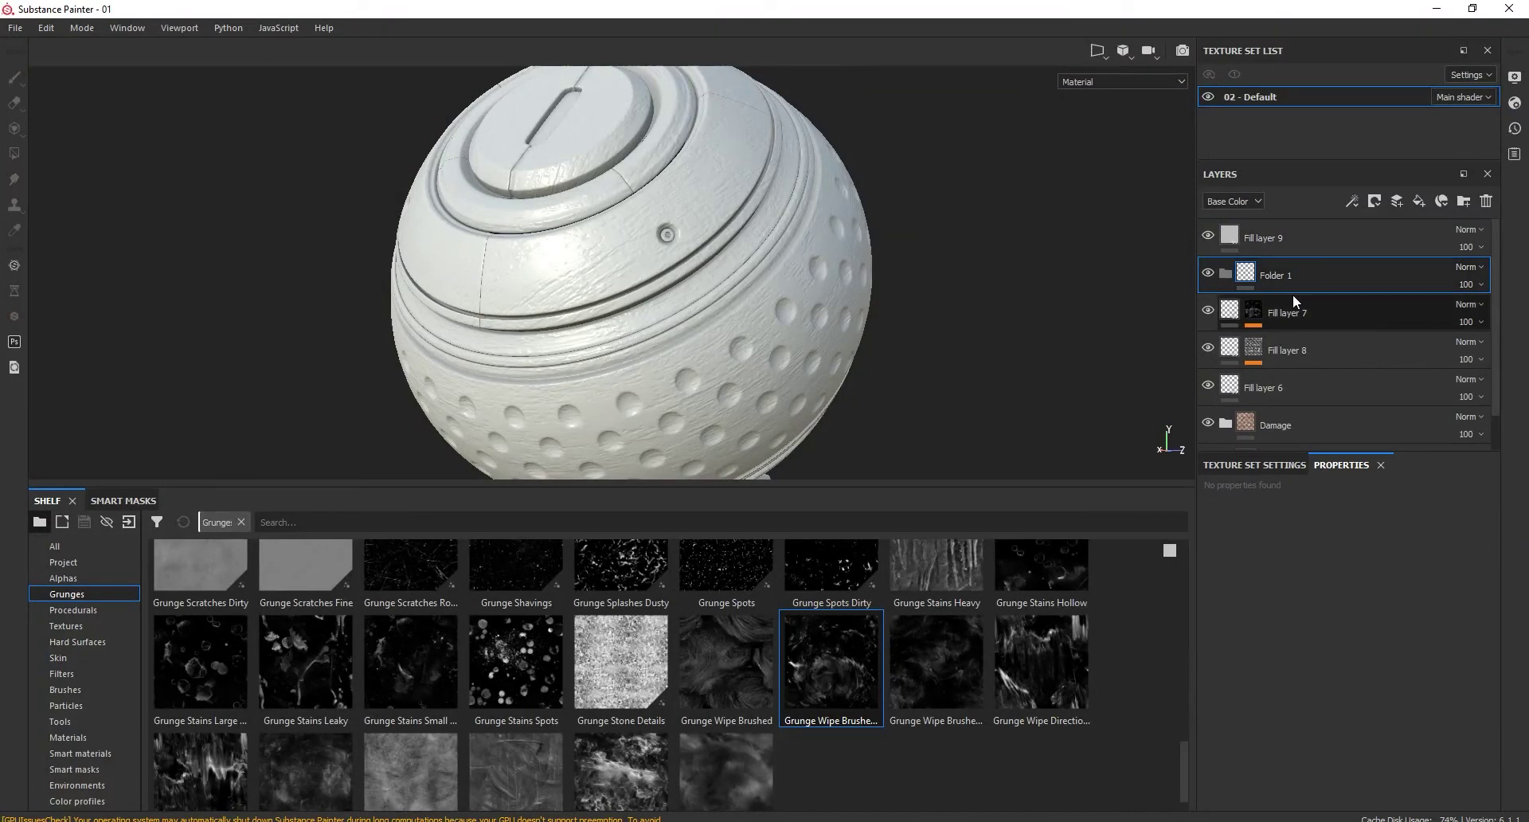
double_click(1284, 277)
text(Roughness)
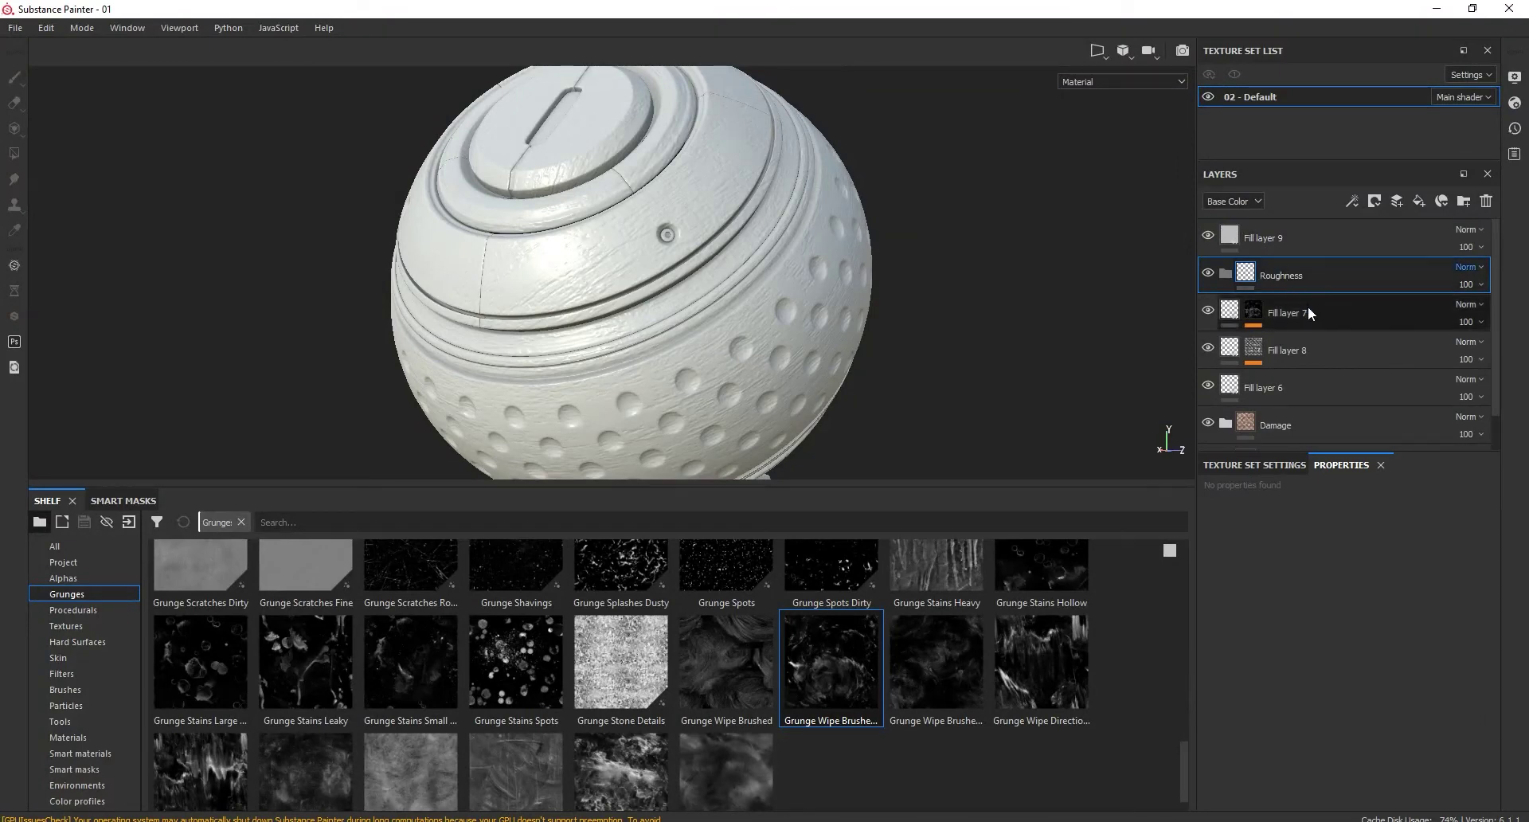
Move Fill layers 7, 8 and 6 into the Roughness folder and collapse it
click(1308, 309)
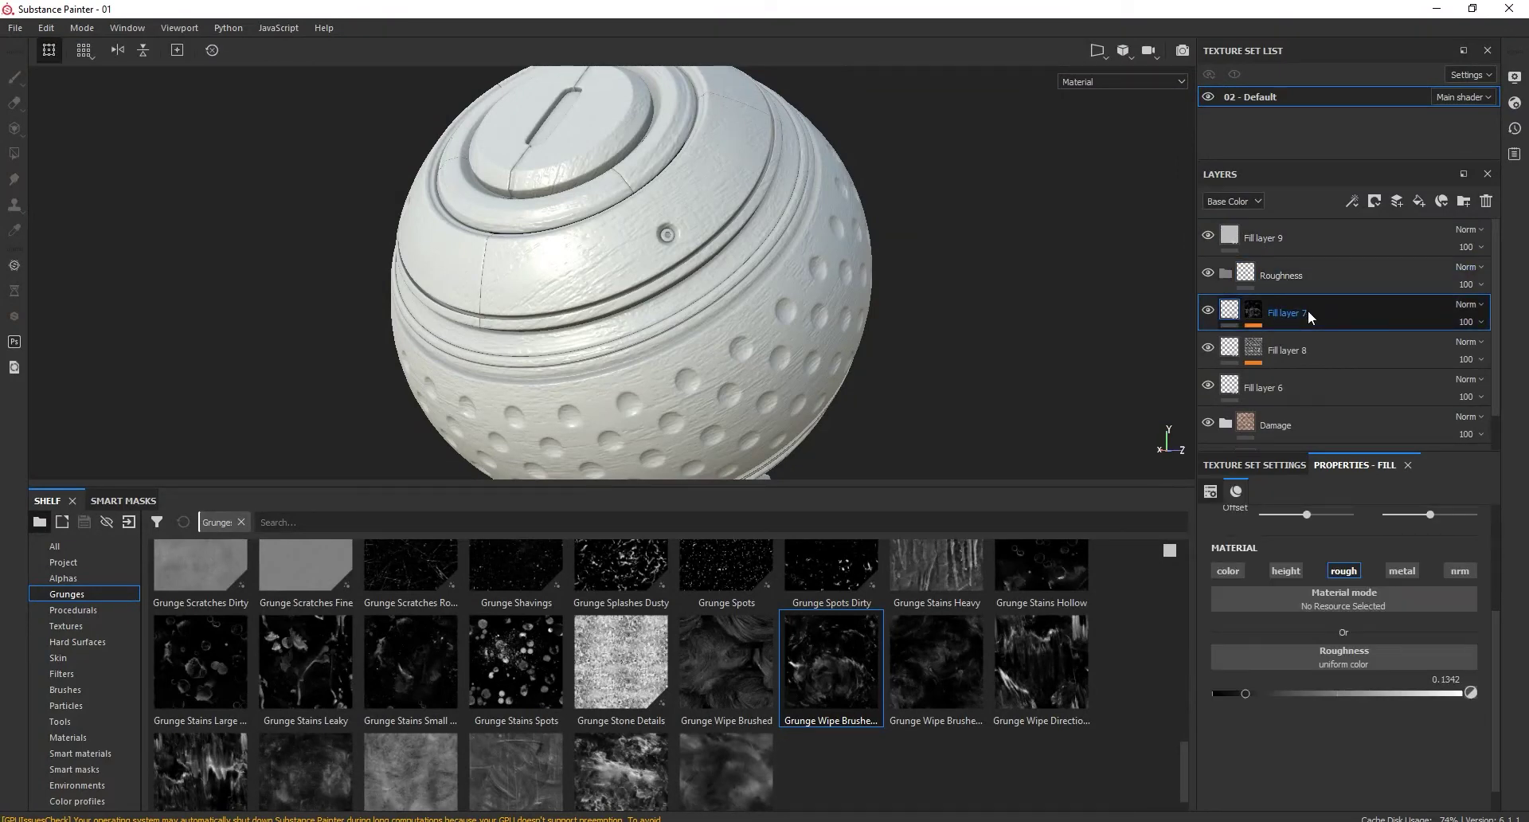
shift+click(1306, 387)
drag(1303, 356, 1298, 276)
click(1226, 275)
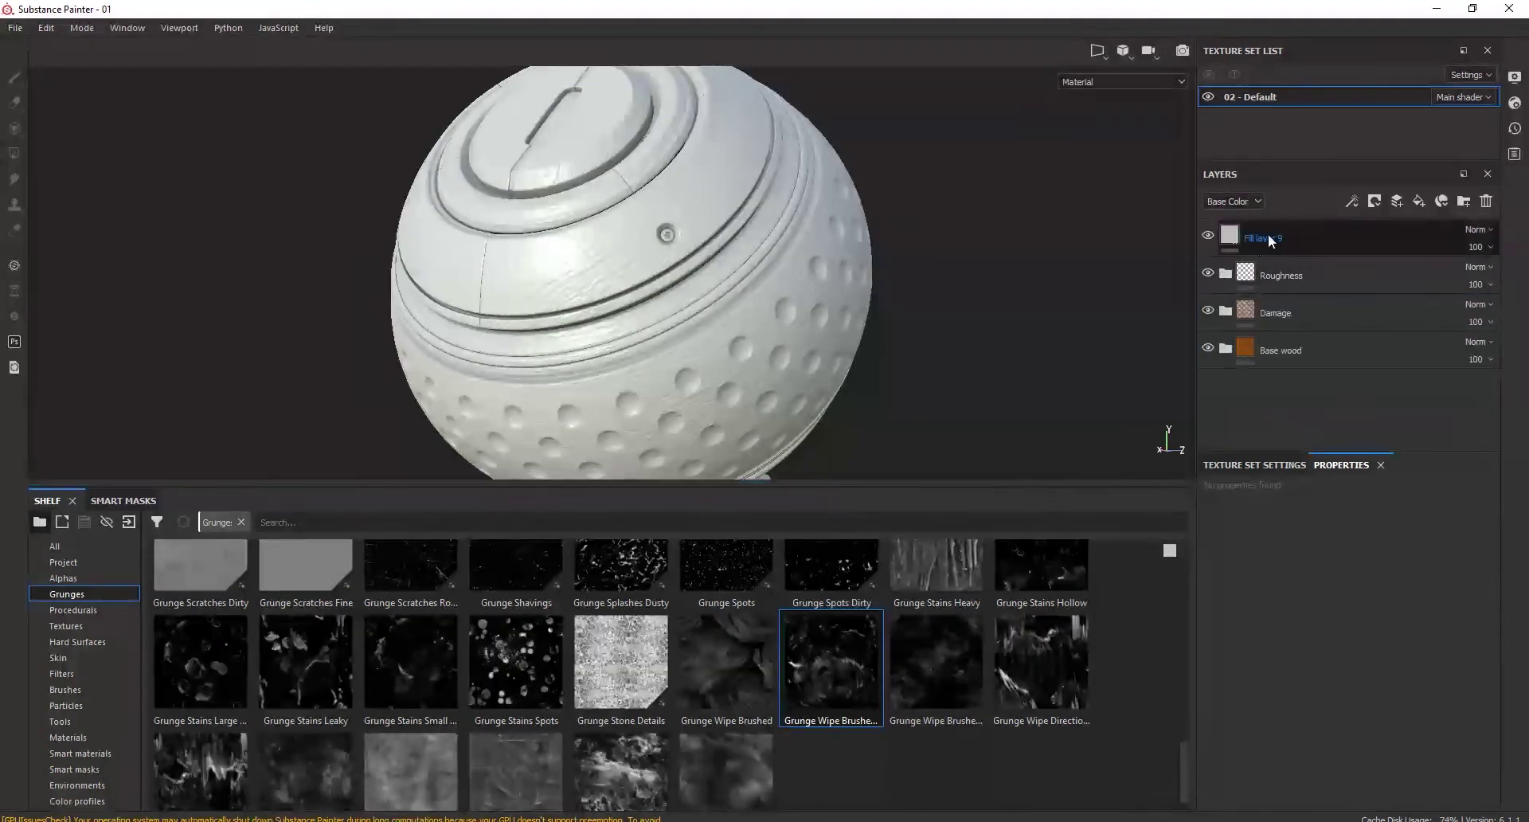
click(1268, 242)
Give Fill layer 9 a black mask driven by a Dirt generator
click(1380, 205)
click(1387, 237)
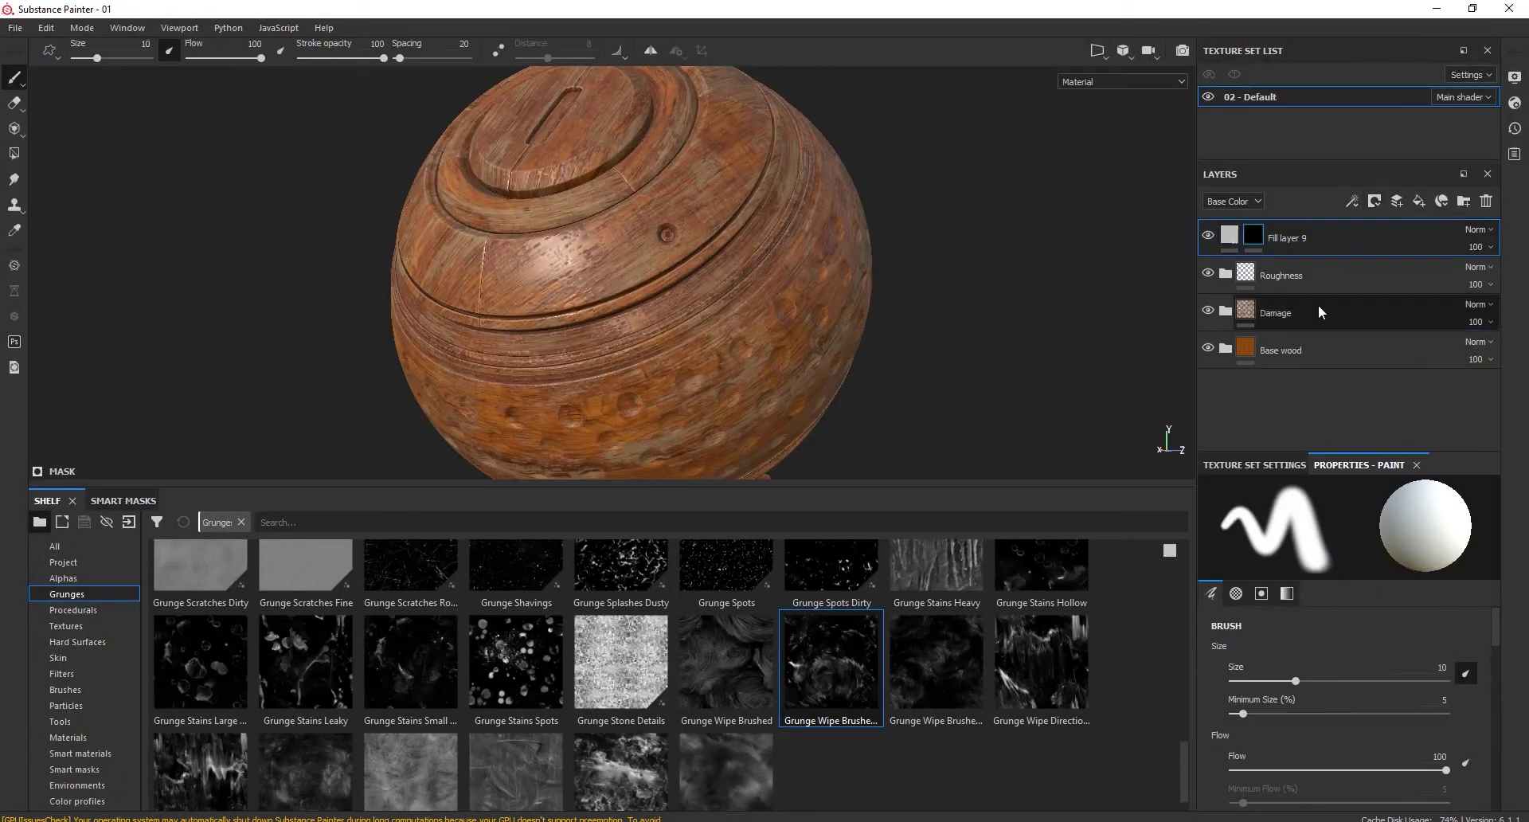
click(1352, 201)
click(1398, 224)
click(1353, 519)
click(1322, 625)
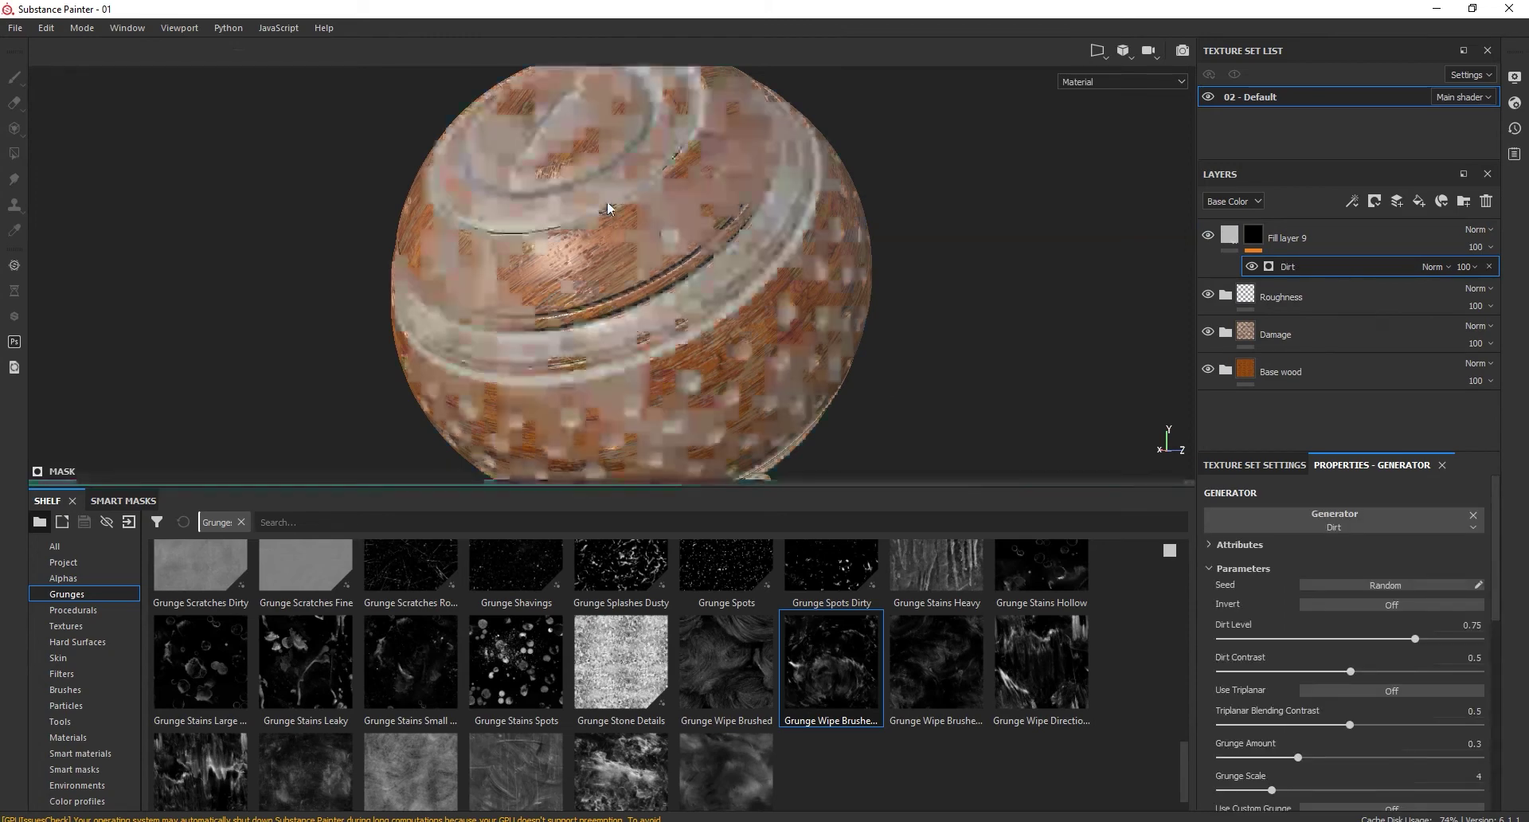
Set Fill layer 9's base colour to a near-black dark brown
click(1239, 237)
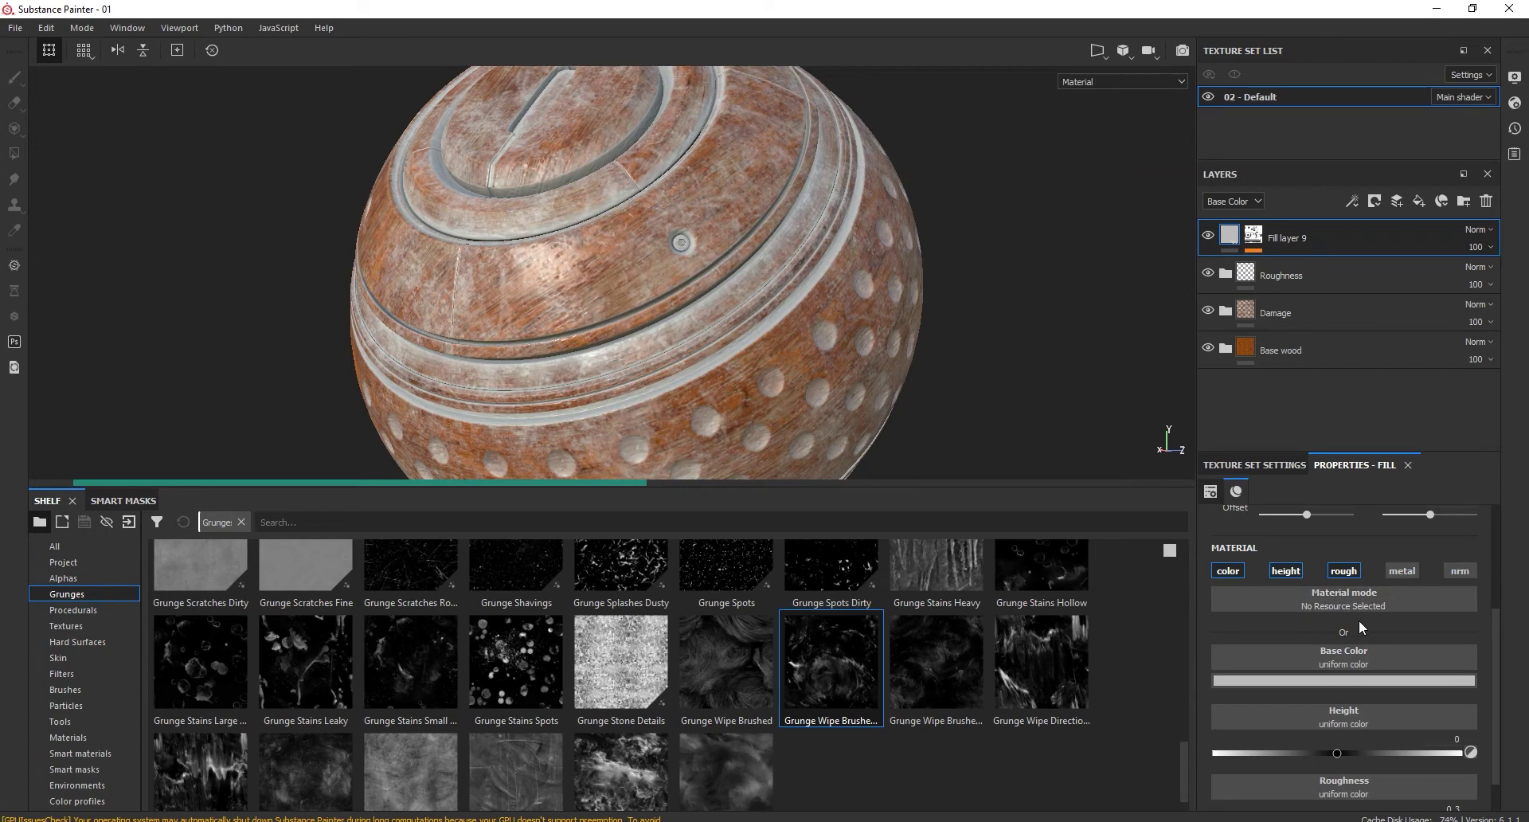
click(1371, 680)
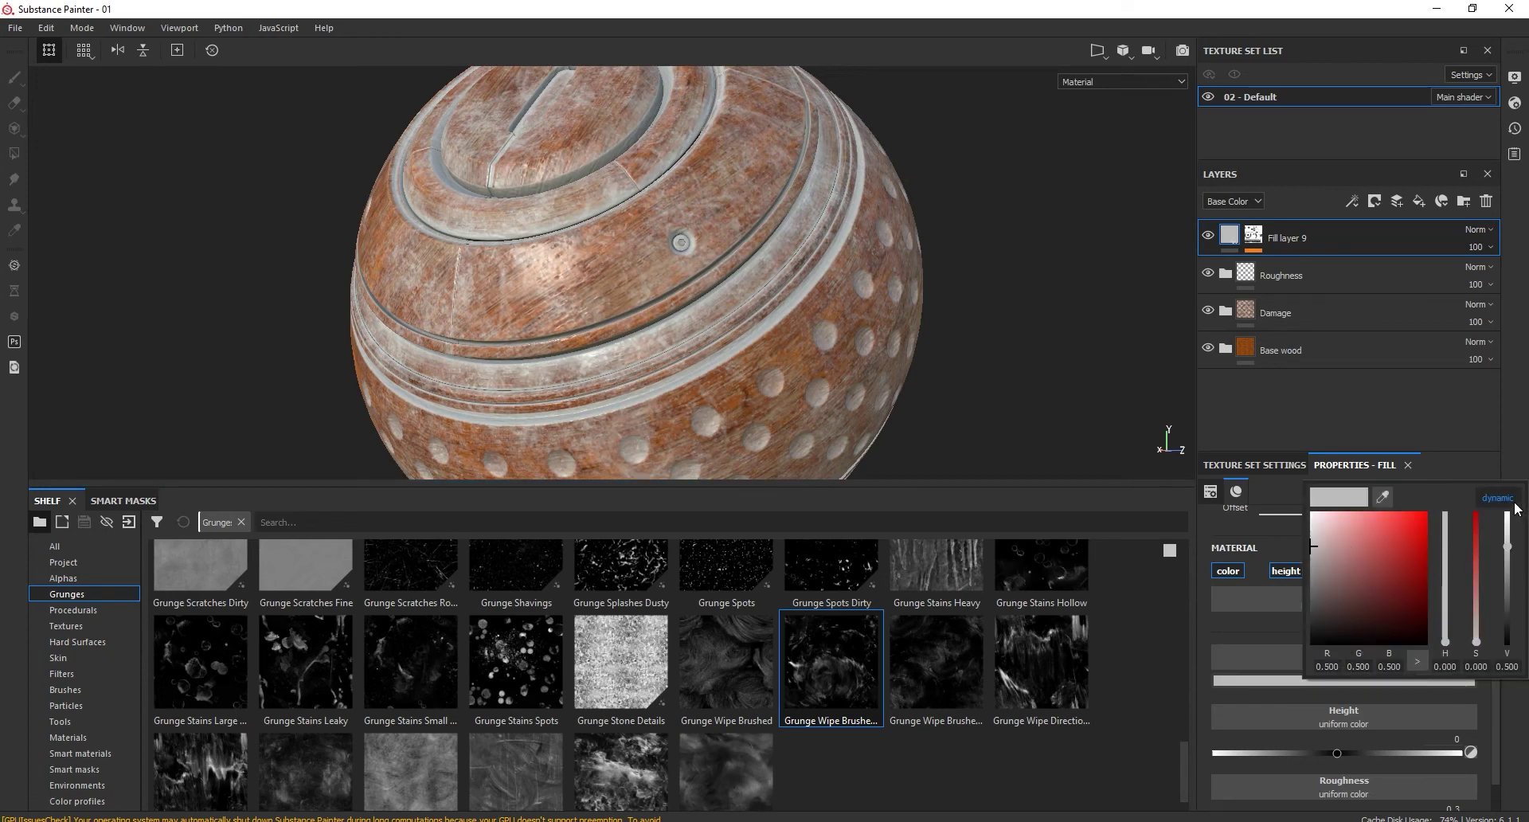
drag(1446, 646, 1447, 649)
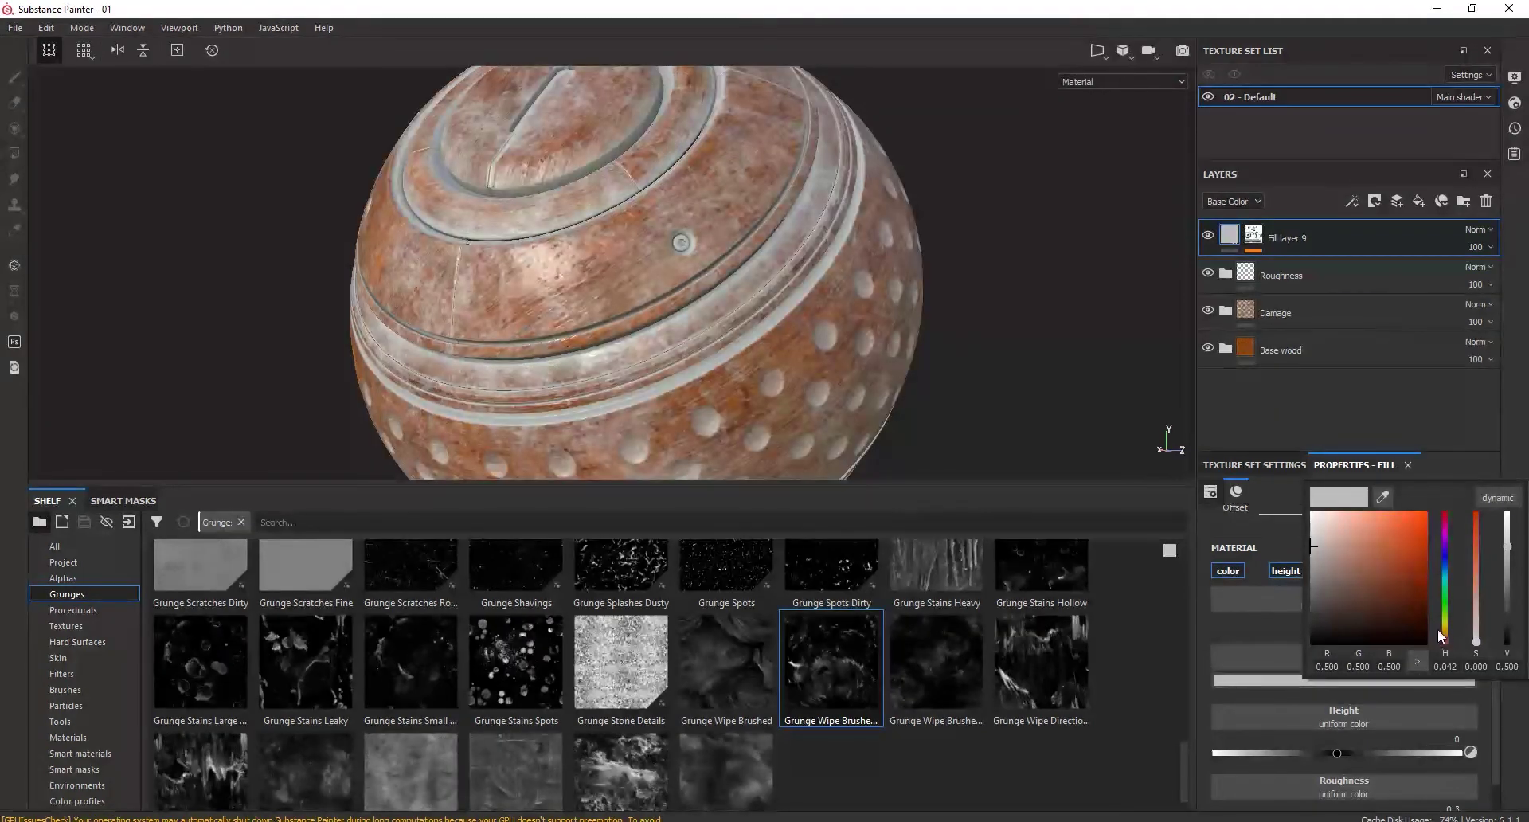
click(1397, 607)
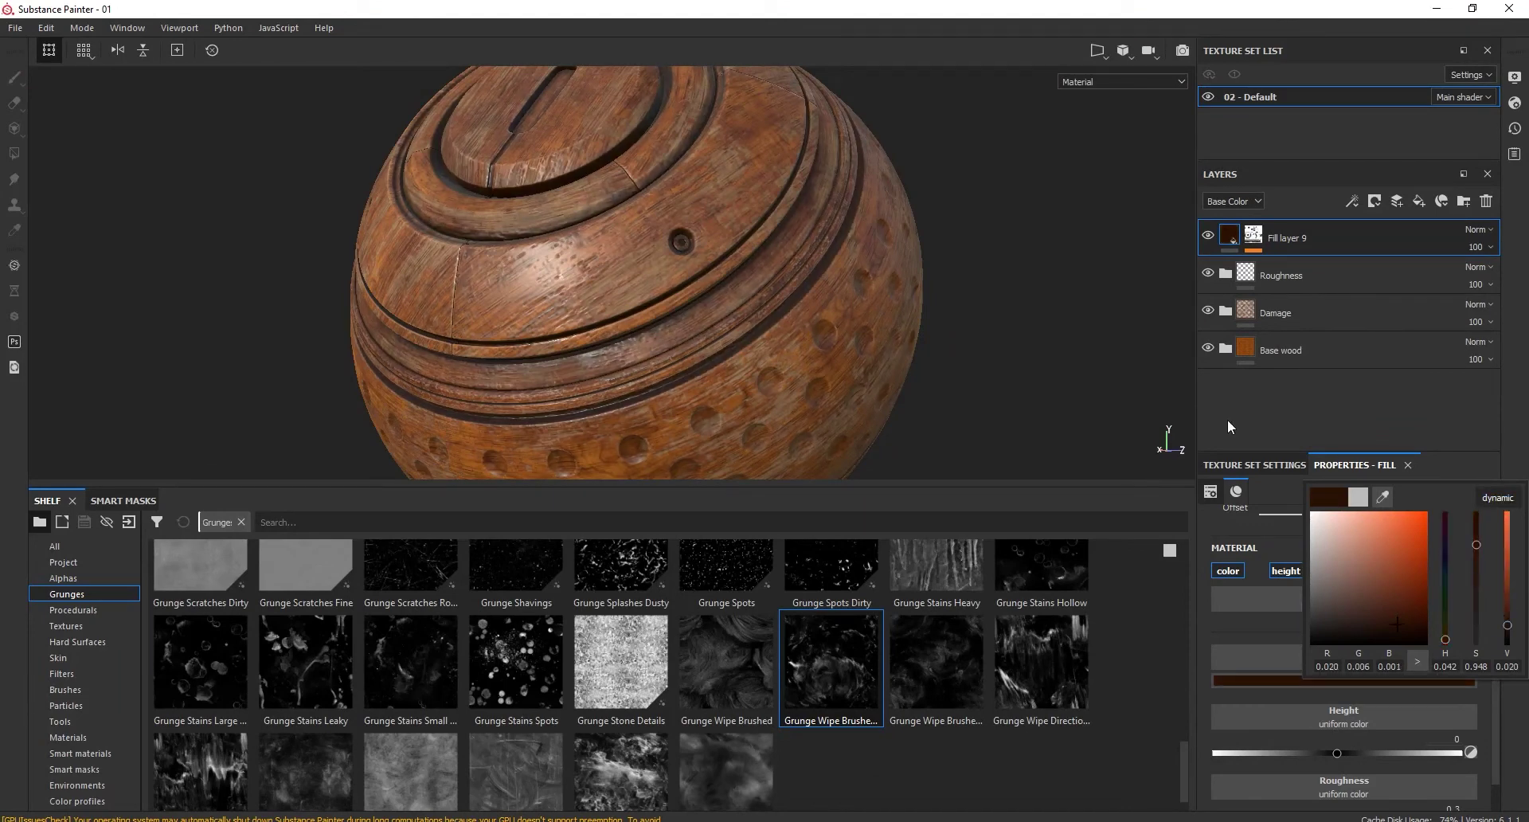
right_click(1284, 248)
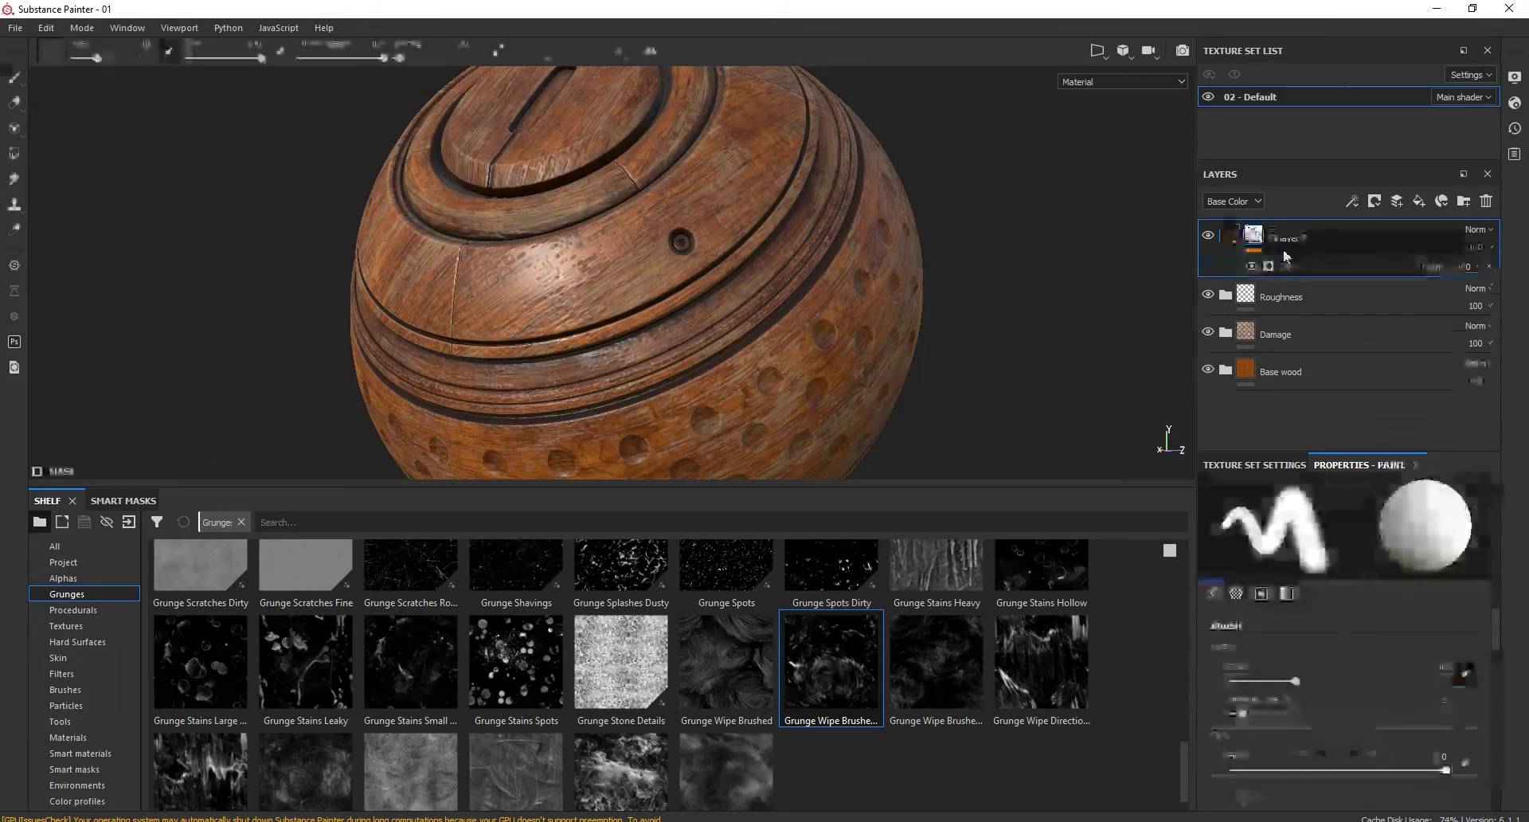
Set the Dirt generator to Dirt Level 0.62, Dirt Contrast 0.52 and Edges Masking 0.55
drag(1405, 642, 1381, 640)
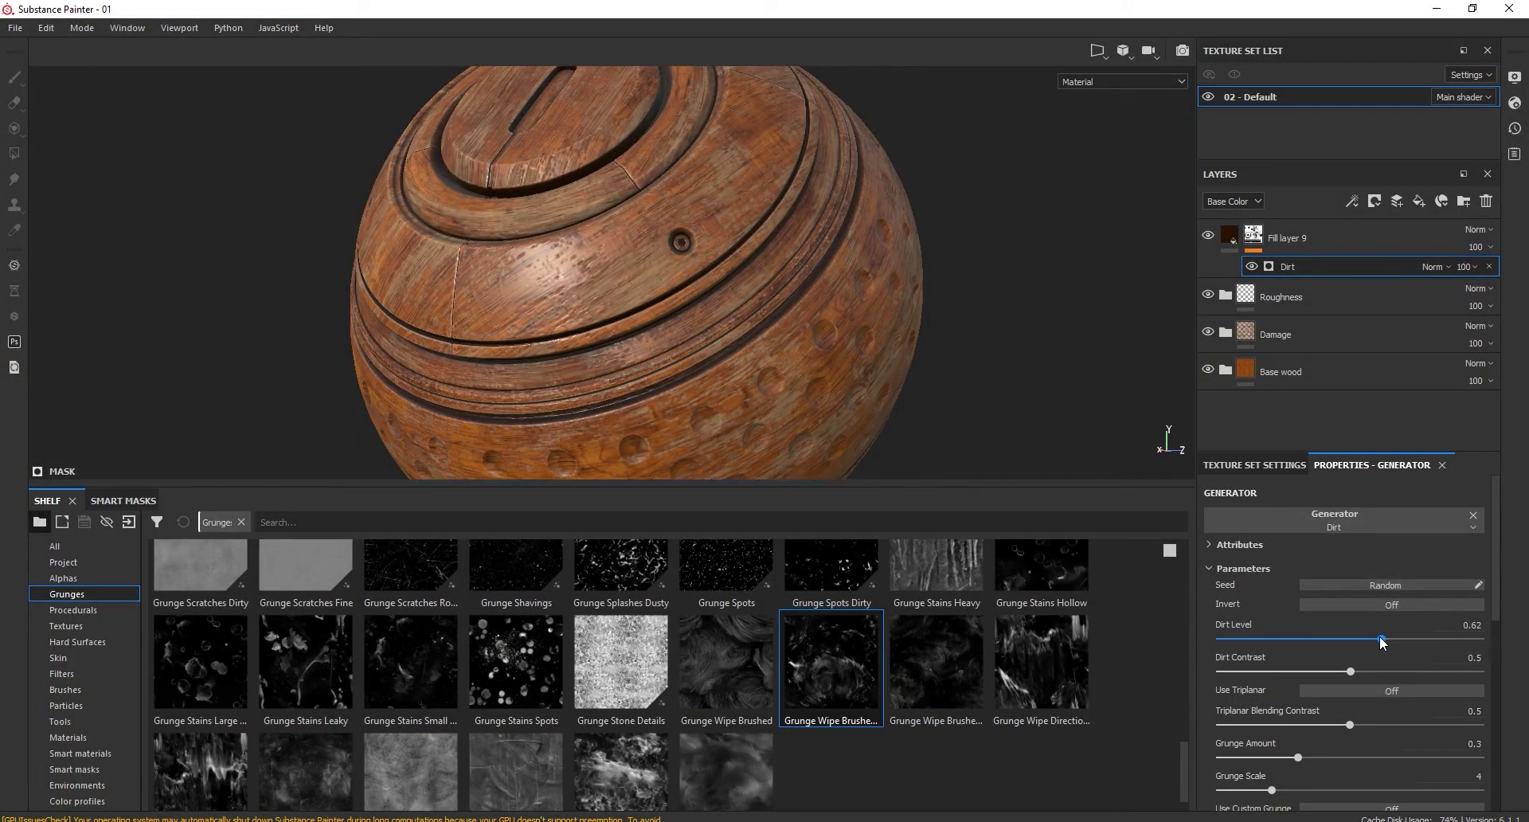
drag(1352, 669, 1355, 671)
drag(1509, 607, 1502, 642)
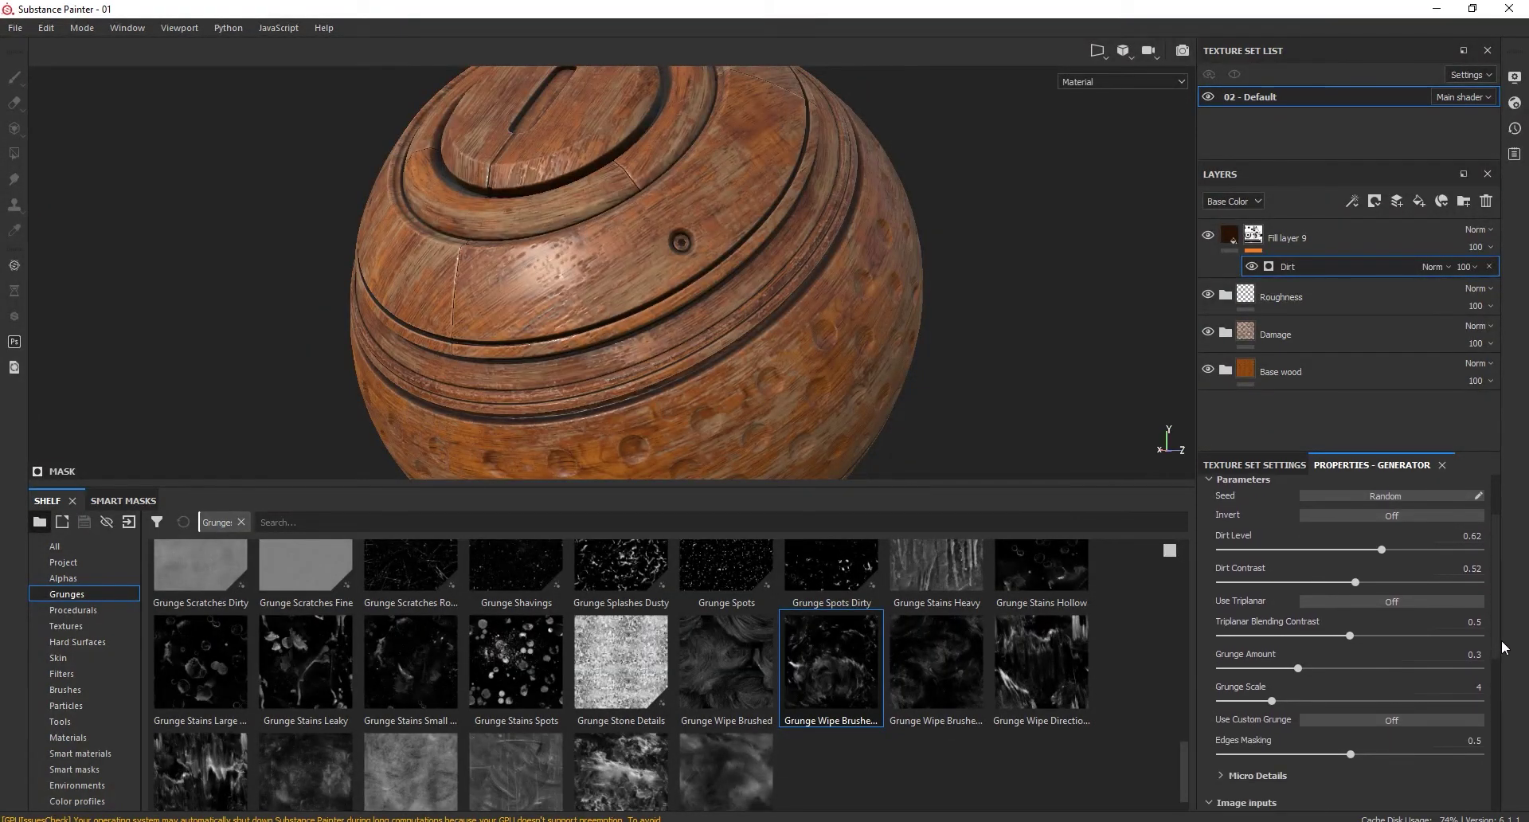
drag(1346, 755, 1295, 755)
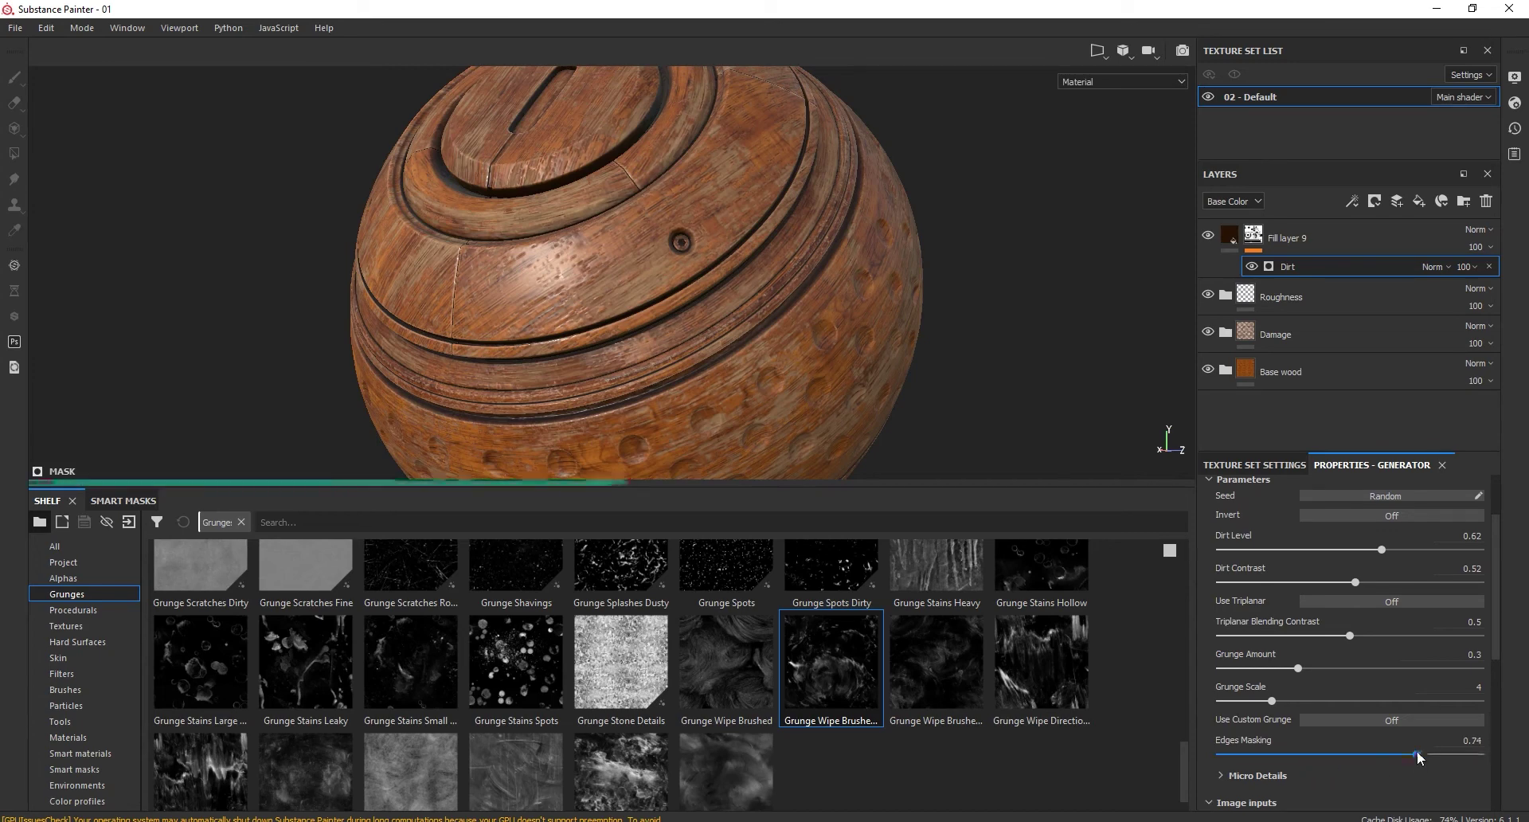
drag(1417, 754, 1363, 754)
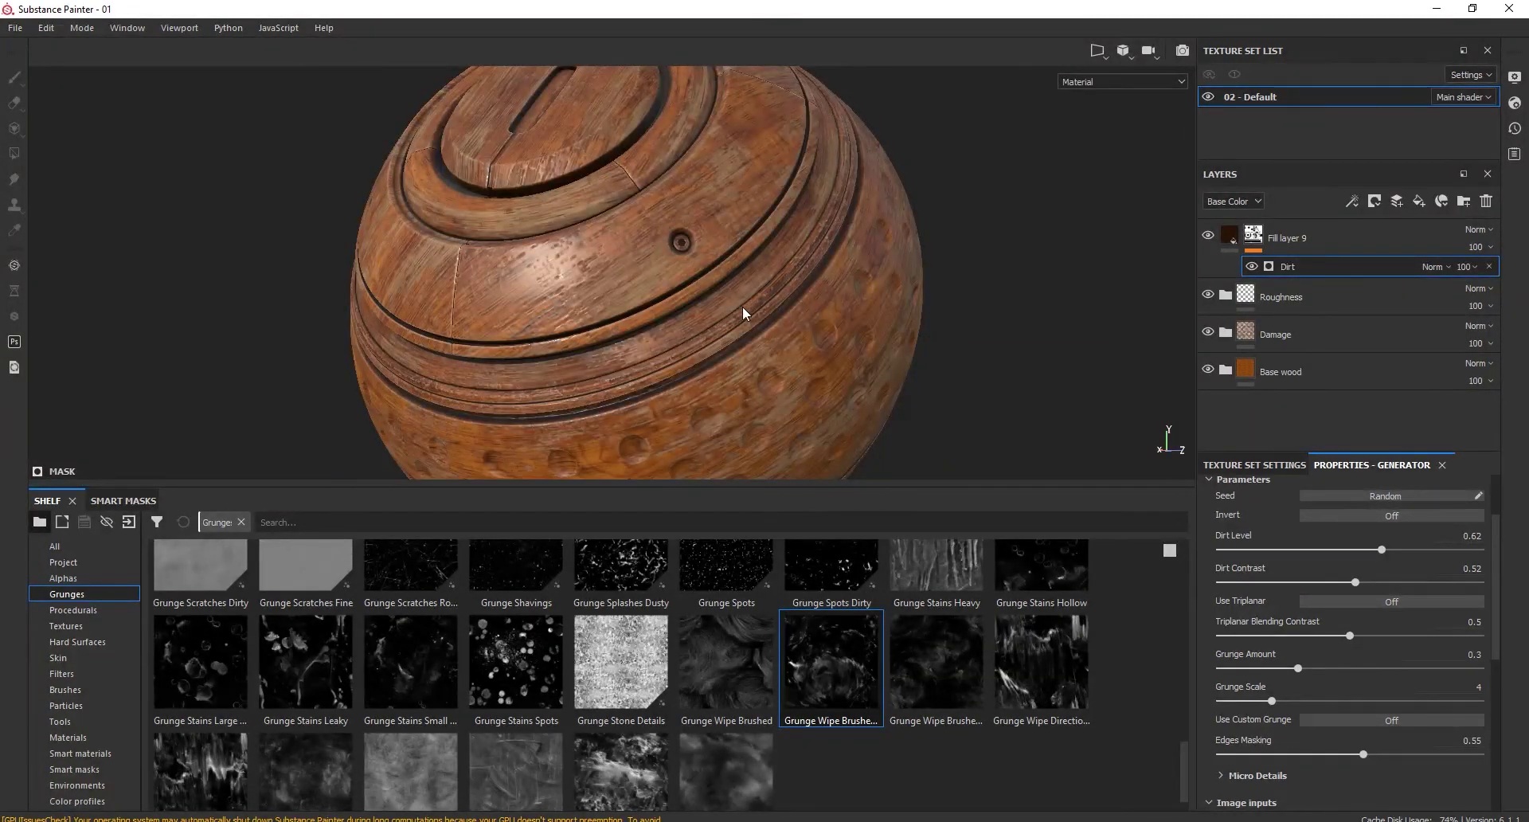
alt+drag(744, 314, 786, 172)
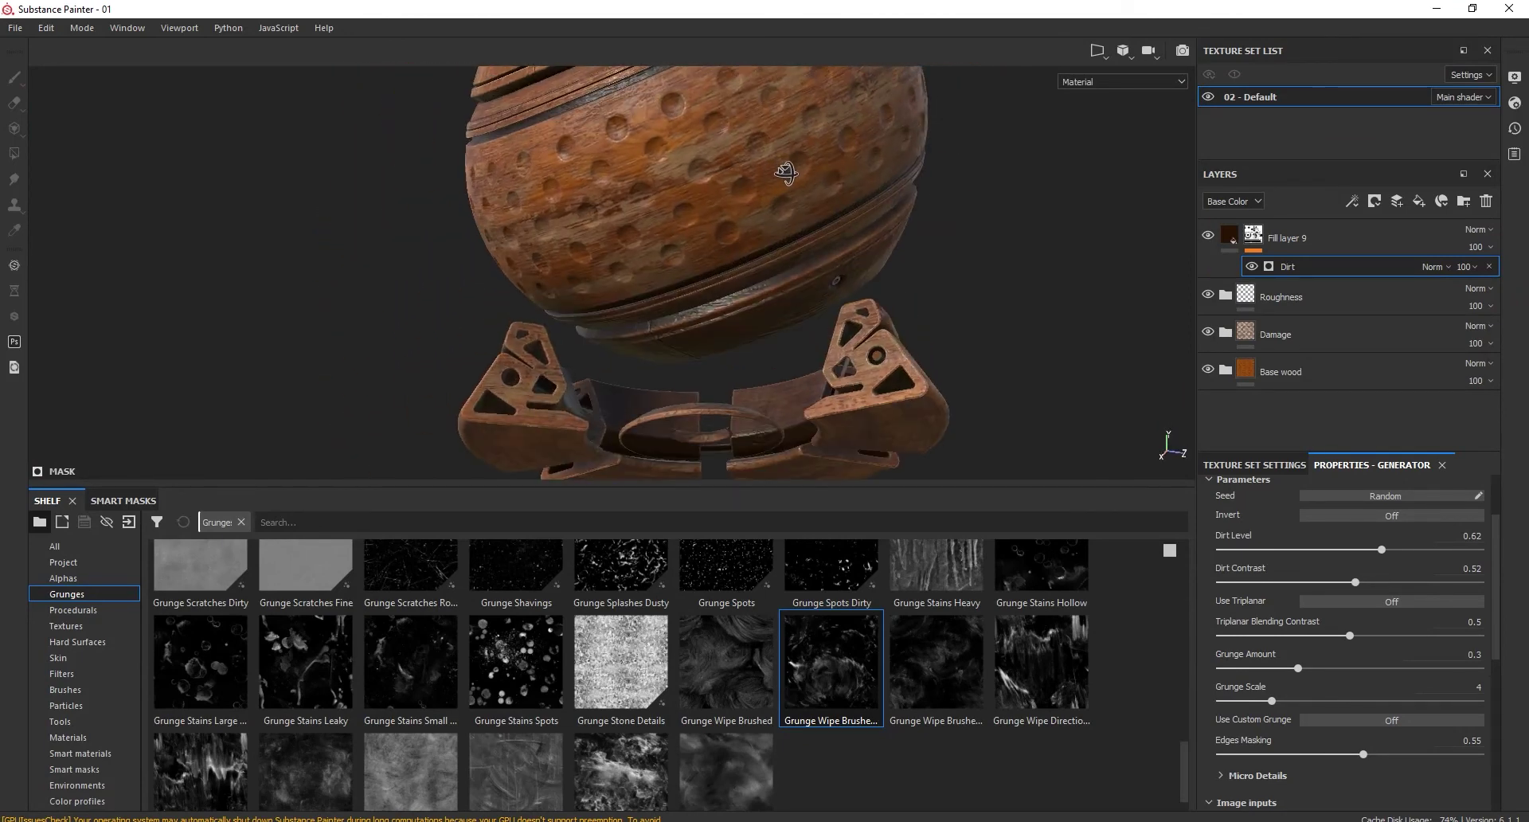
alt+drag(786, 172, 693, 298)
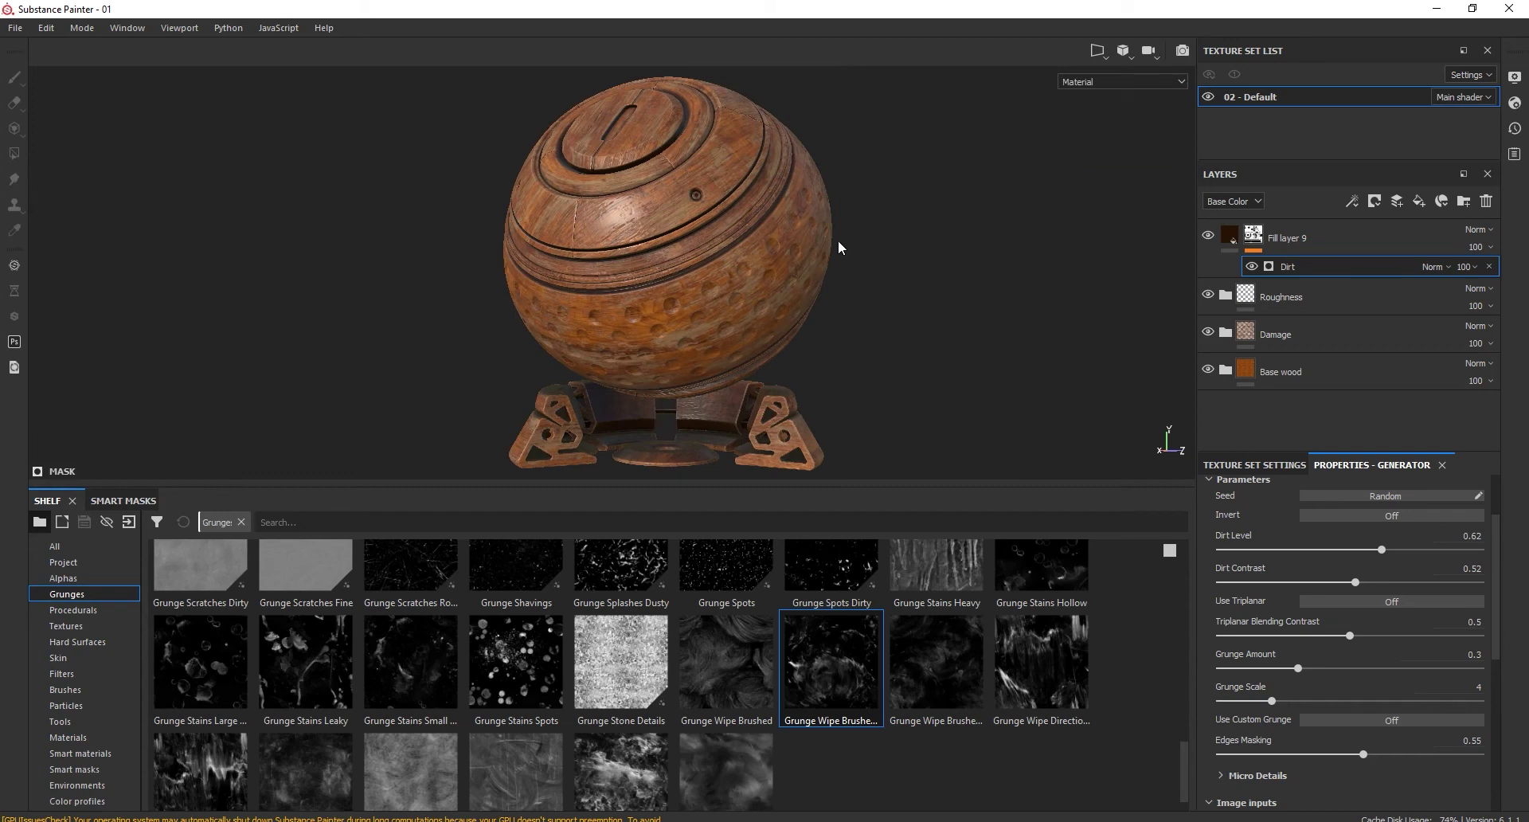
scroll(718, 225, up, 3)
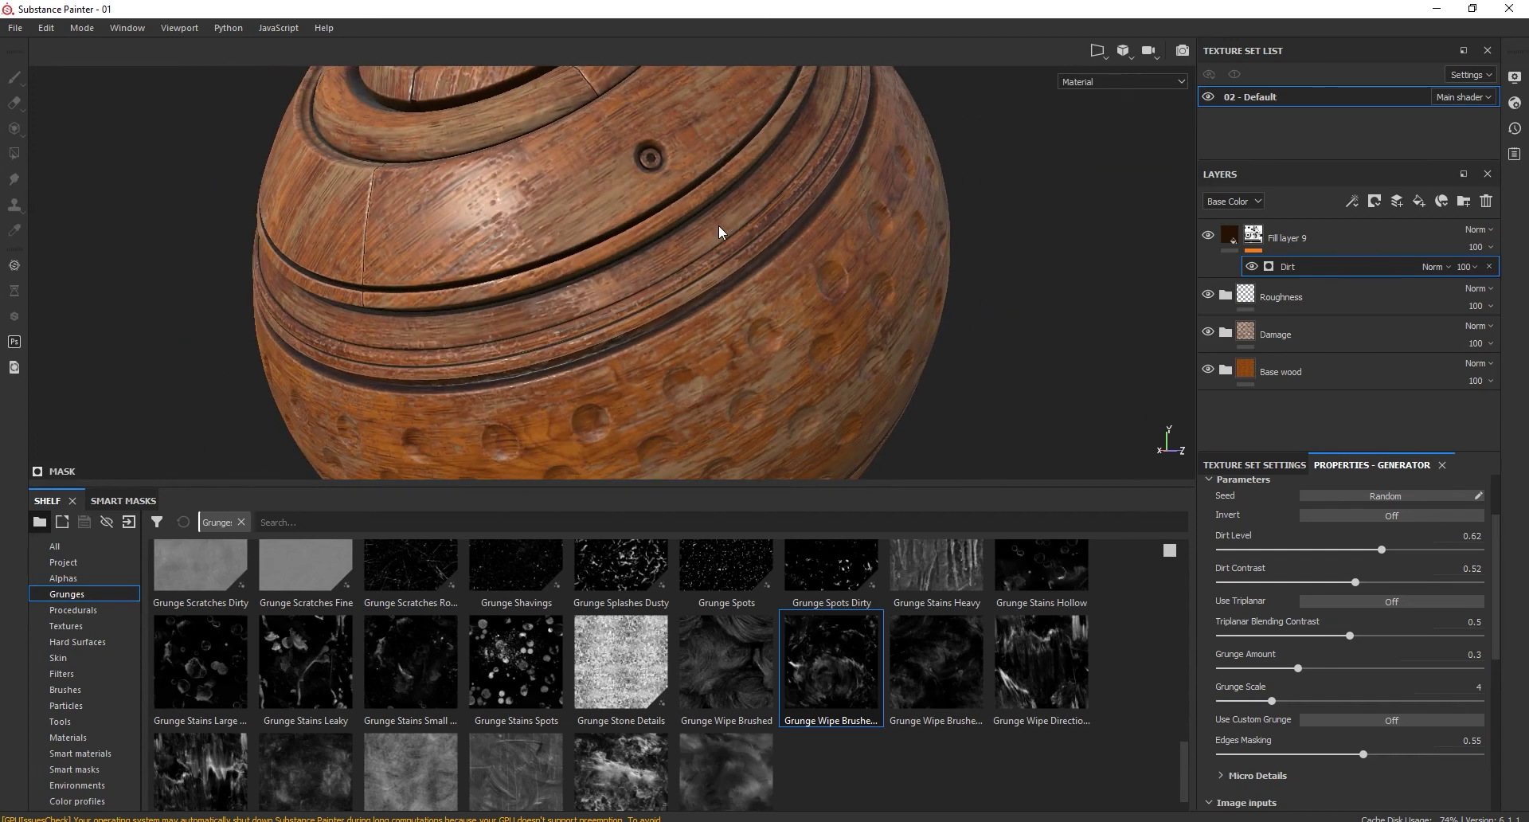
key(f)
double_click(1294, 237)
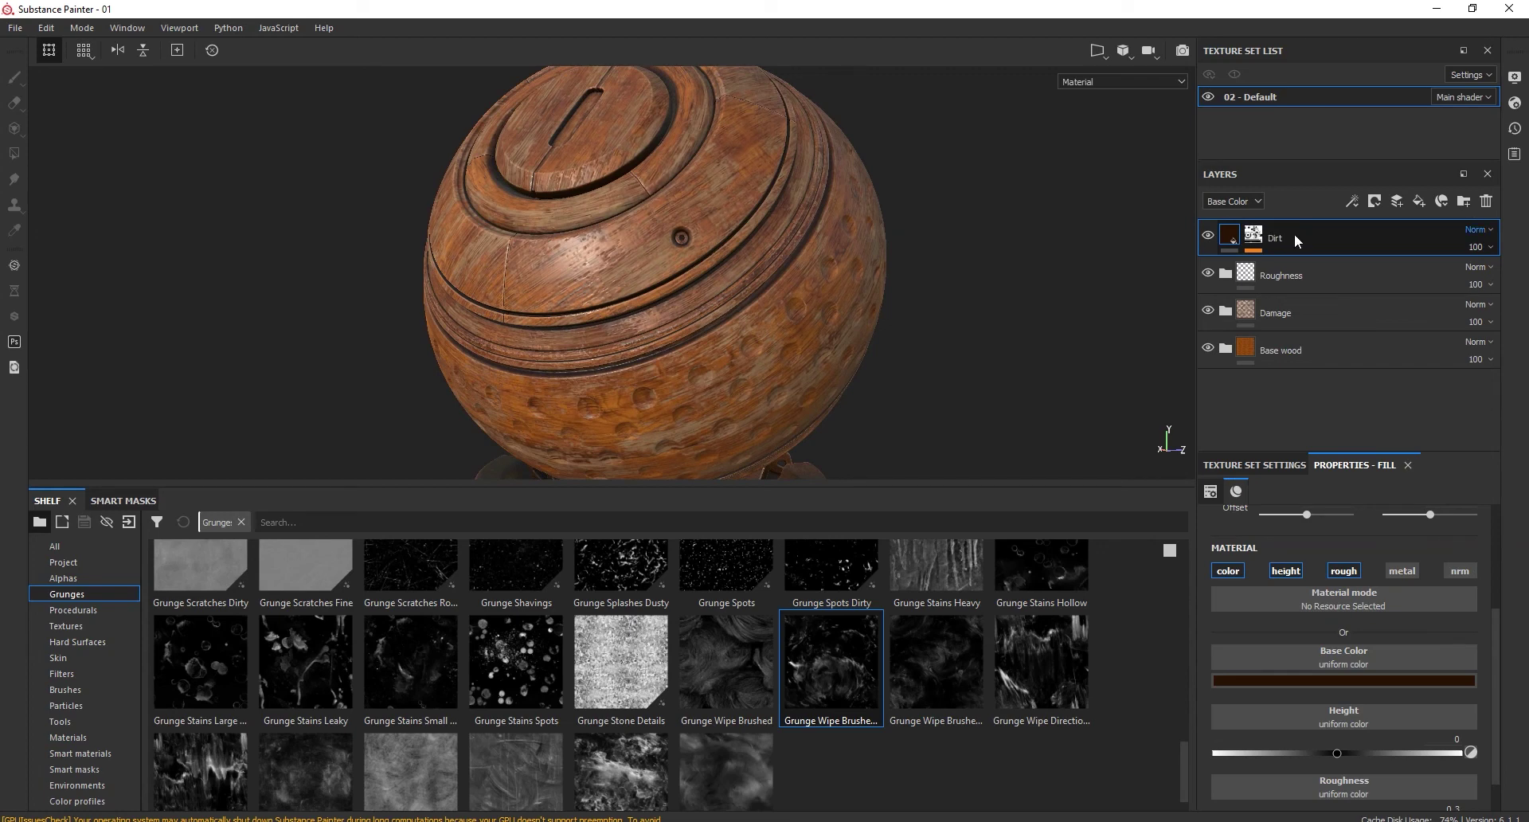
Confirm the layer name Dirt, hide the panels, and orbit to show the sphere and stand
key(Return)
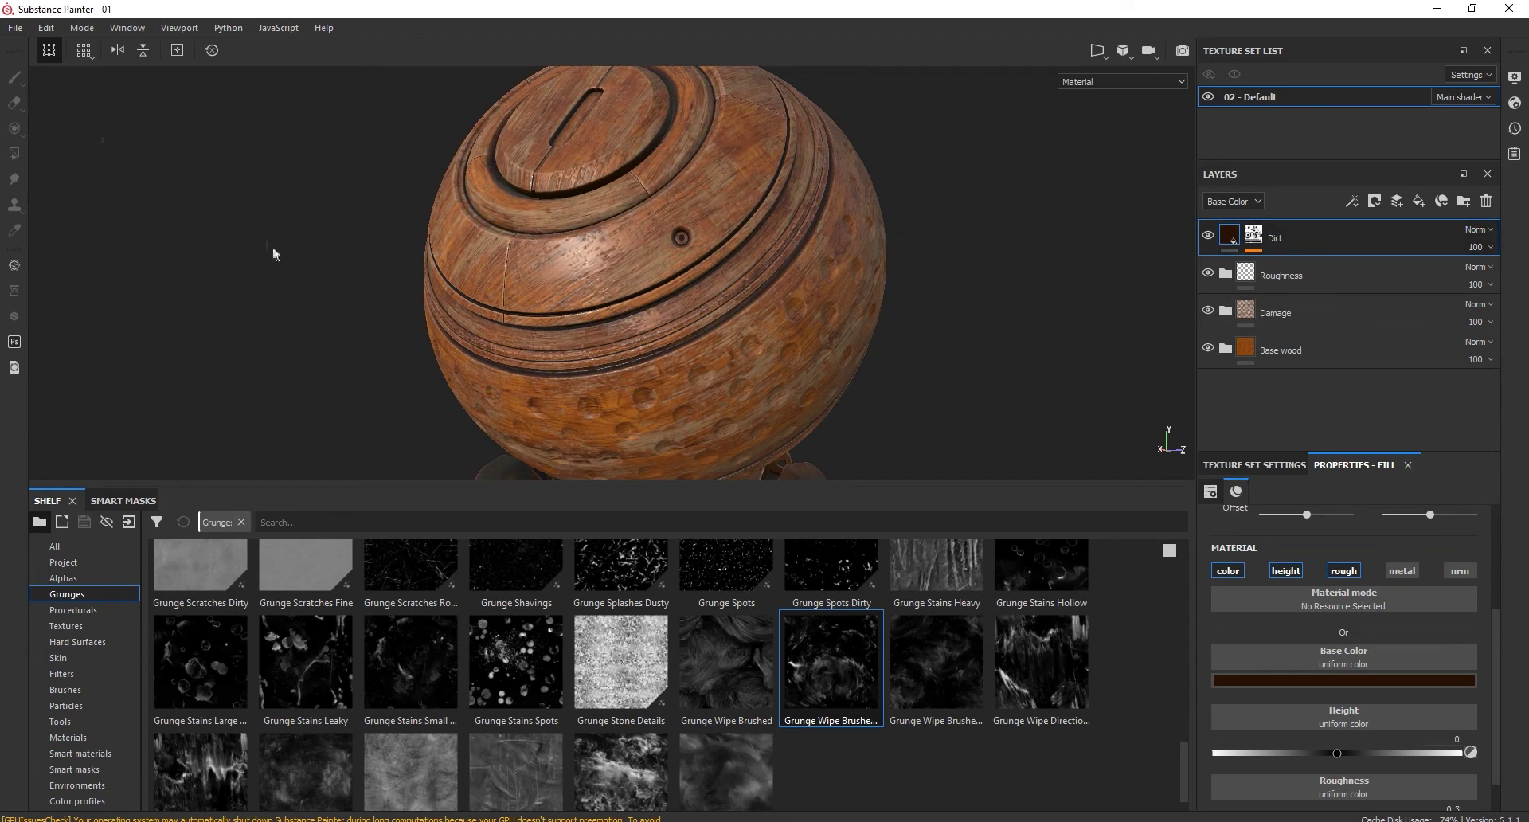
key(Tab)
mouse_move(274, 246)
alt+mouse_down()
mouse_move(884, 363)
mouse_move(825, 350)
mouse_move(1000, 294)
mouse_move(1150, 311)
mouse_move(1187, 436)
mouse_move(1164, 564)
mouse_move(1025, 374)
alt+mouse_up()
mouse_move(1026, 374)
shift+right_down()
mouse_move(1099, 358)
mouse_move(1006, 360)
mouse_move(1048, 362)
shift+right_up()
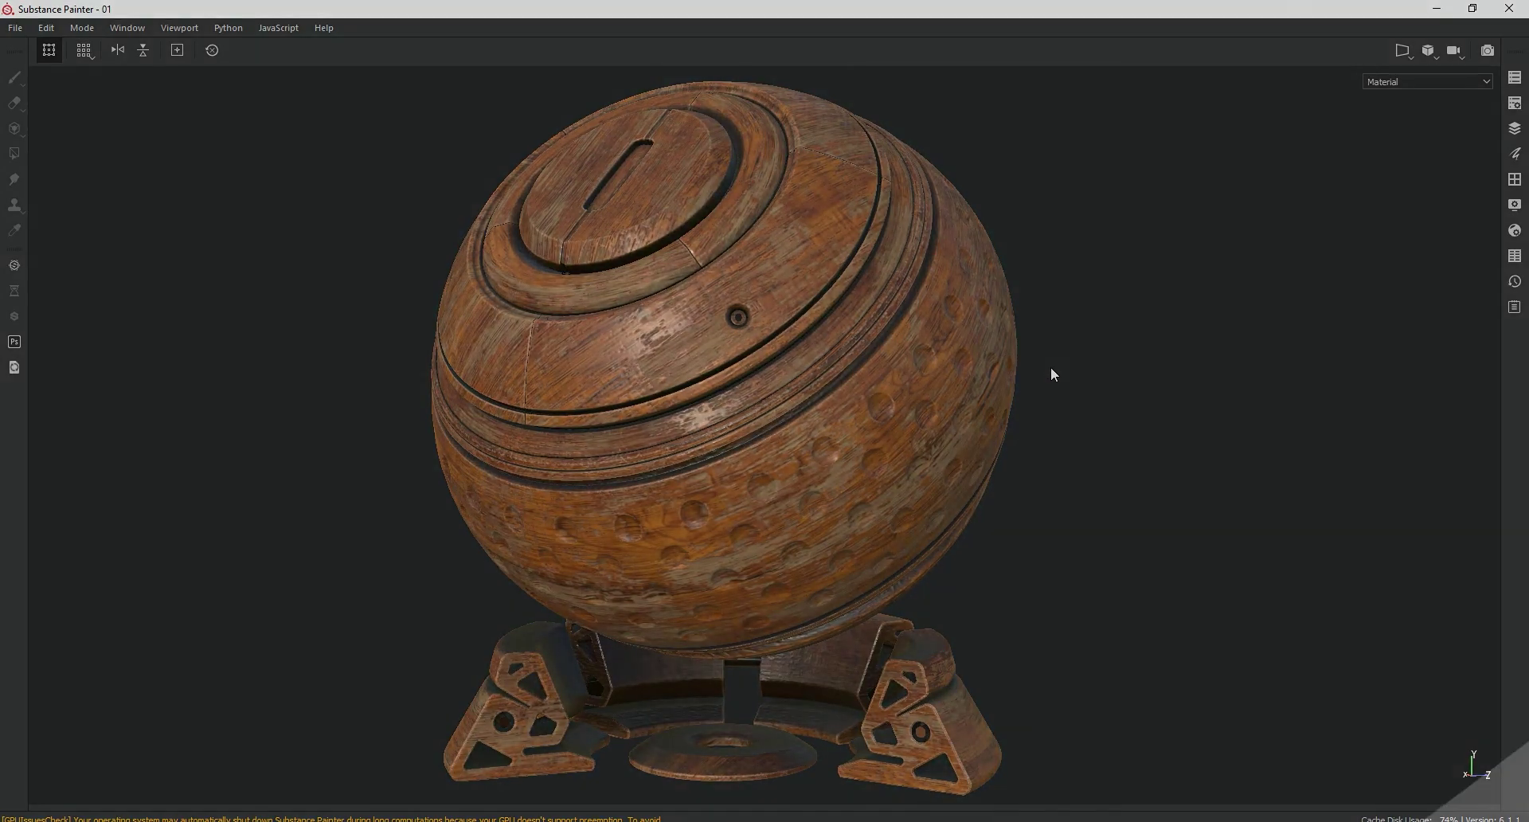